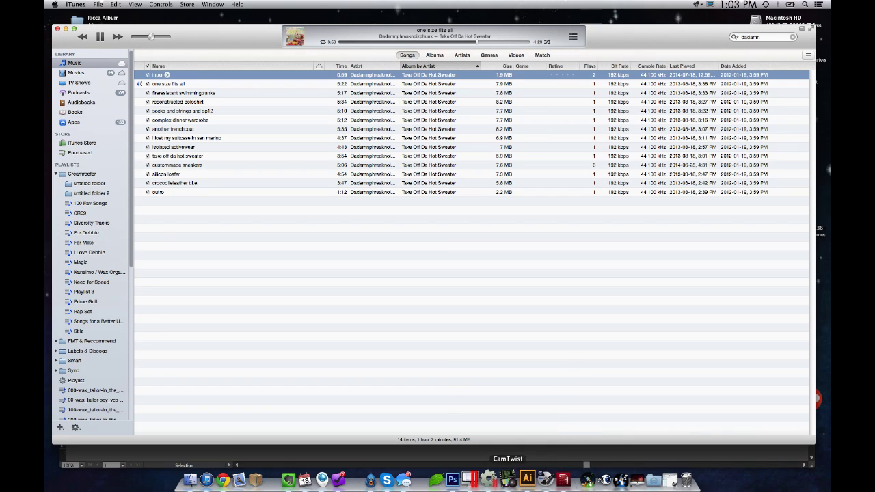
Step: Switch to the Construct 2 project in the Windows desktop and run a preview of the Cosmochoria game
click(469, 479)
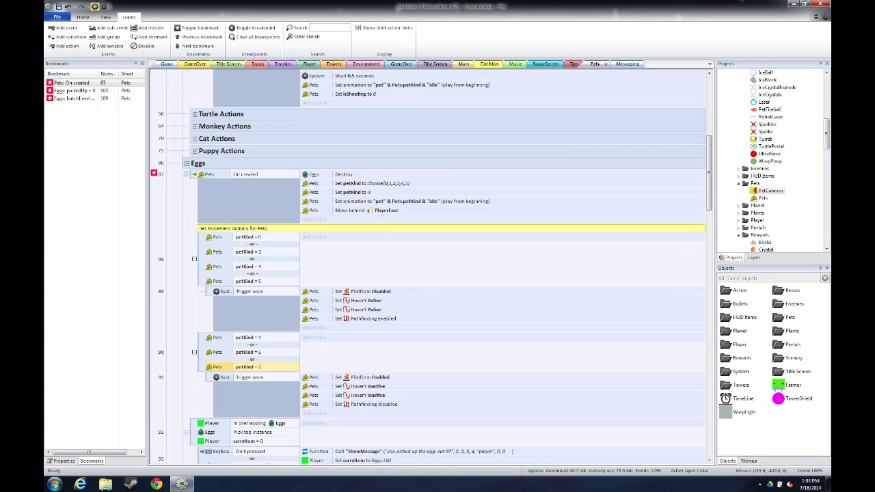
click(95, 7)
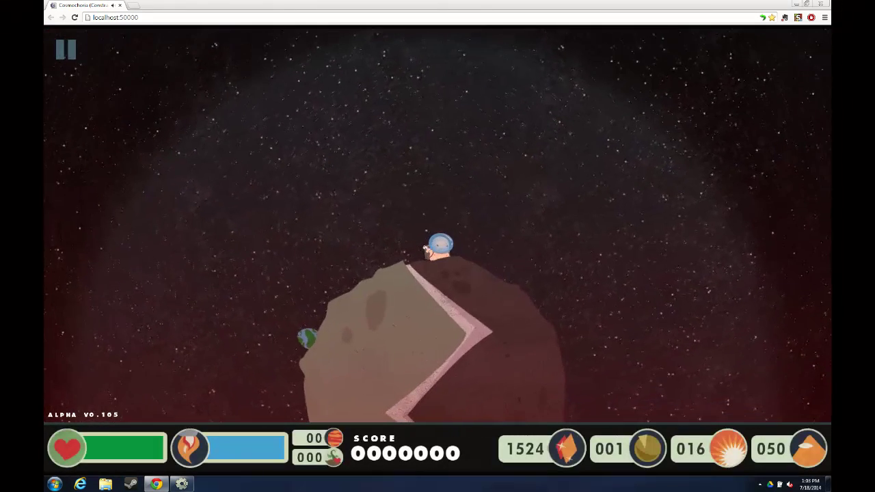
Step: Walk and hop the astronaut around the planet's surface, then bring up the radial build wheel
key(Left)
key(space)
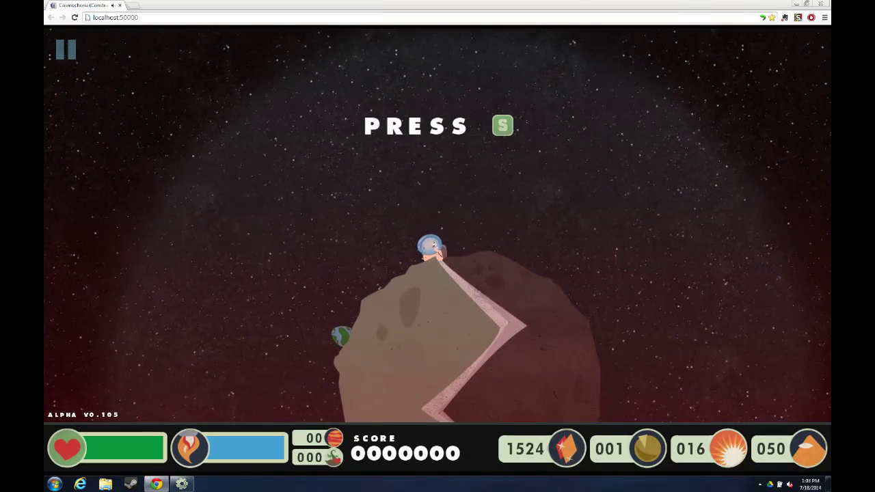
key(Right)
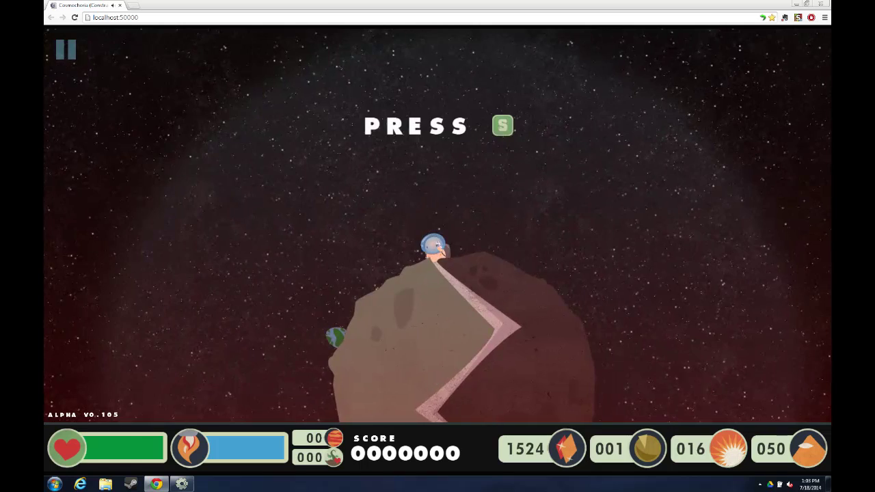
key(Up)
key(Left)
key(s)
key(s)
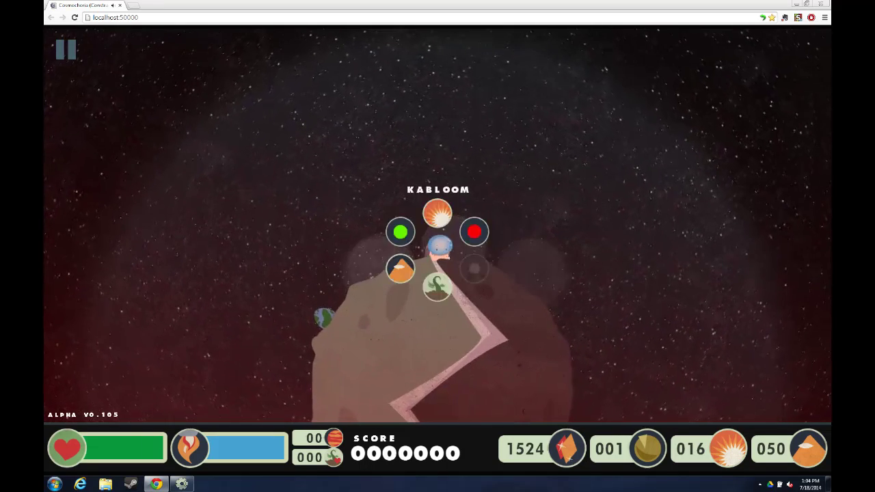
Step: Browse the entries of the radial build wheel, including Bloop, and leave it without planting anything
key(s)
key(s)
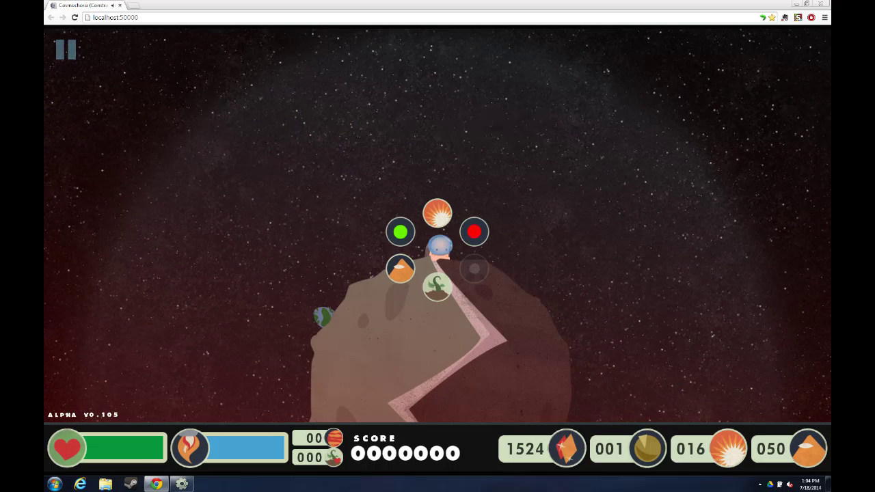
key(a)
key(a)
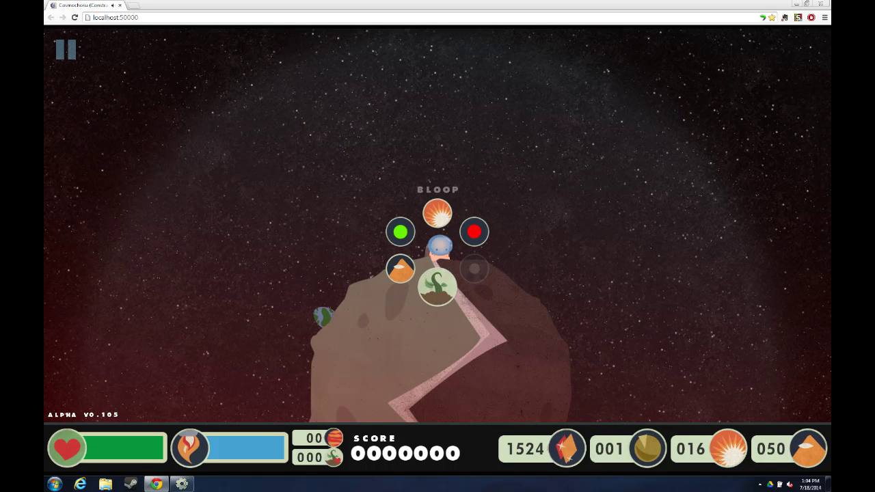
key(a)
key(a)
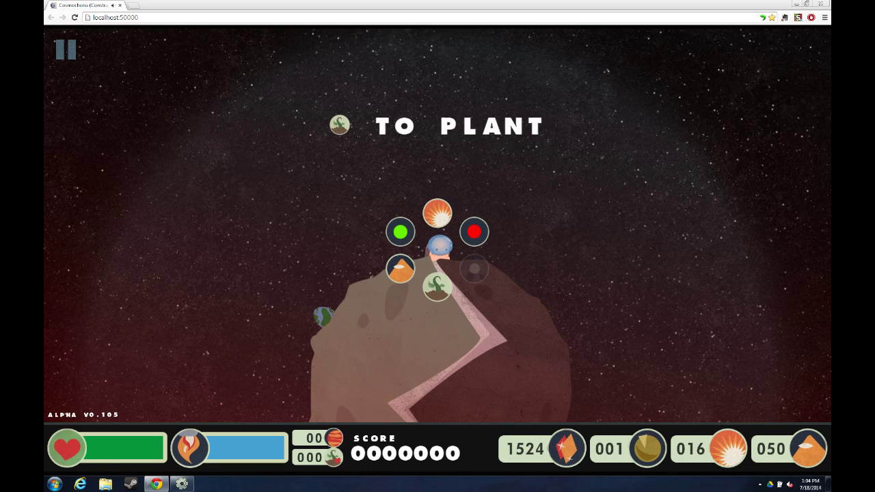
key(s)
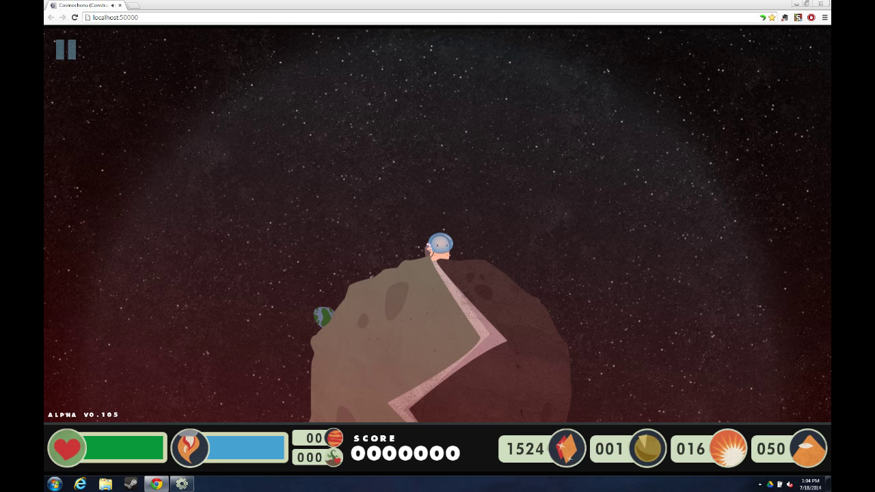
Step: Move around the planet's crest and shoot down the pink alien's purple saucer
key(d)
key(a)
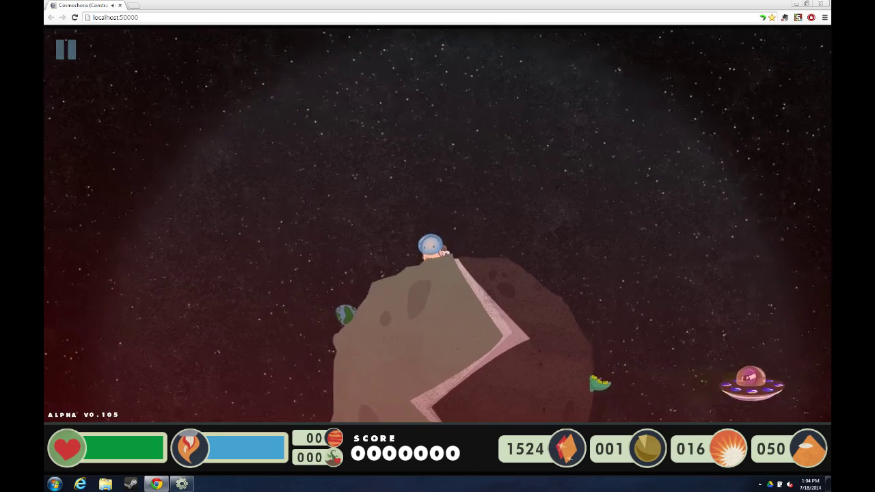
key(w)
click(604, 331)
key(d)
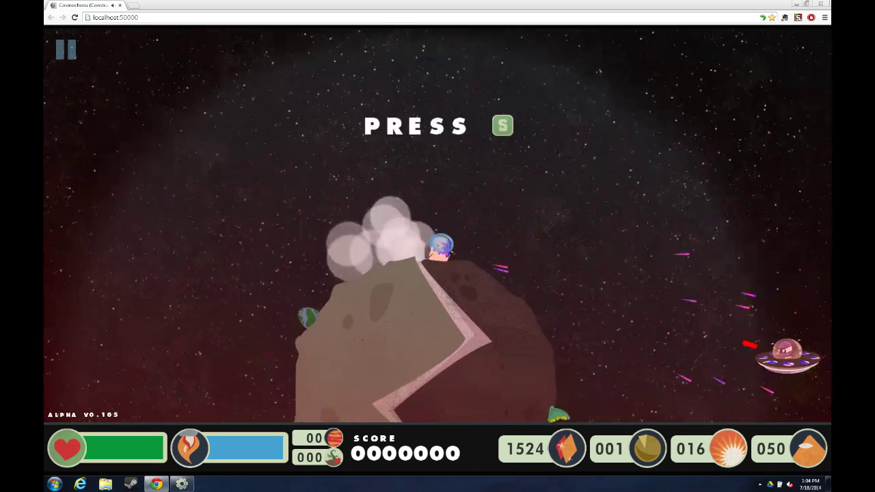
key(w)
key(s)
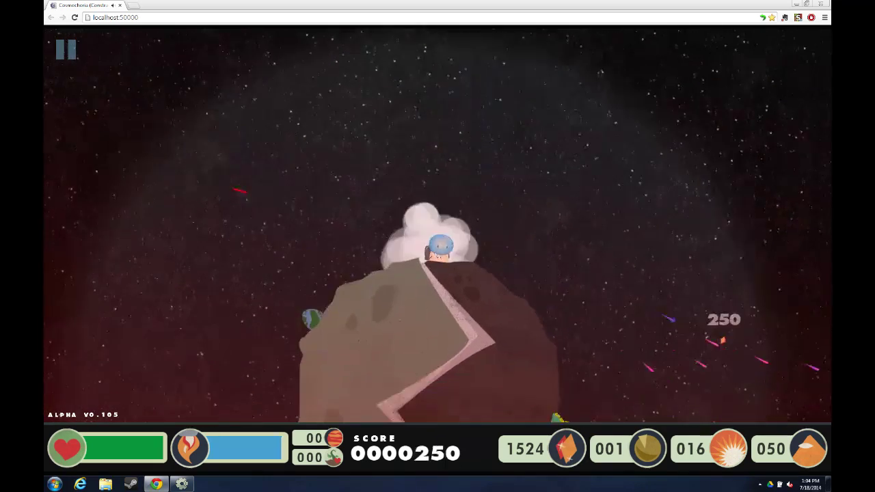
Step: Fly off the planet to shoot the green creature, and return to the starting spot on the surface
key(Right)
key(d)
click(447, 376)
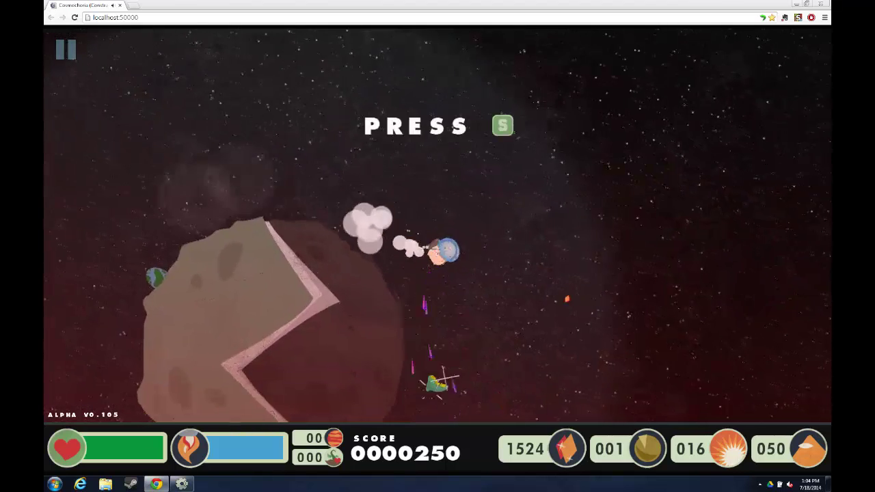
key(a)
key(a)
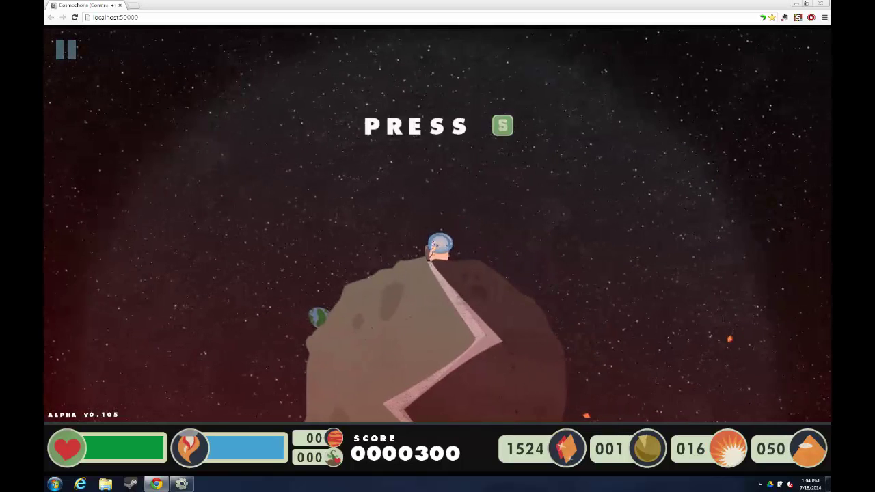
key(a)
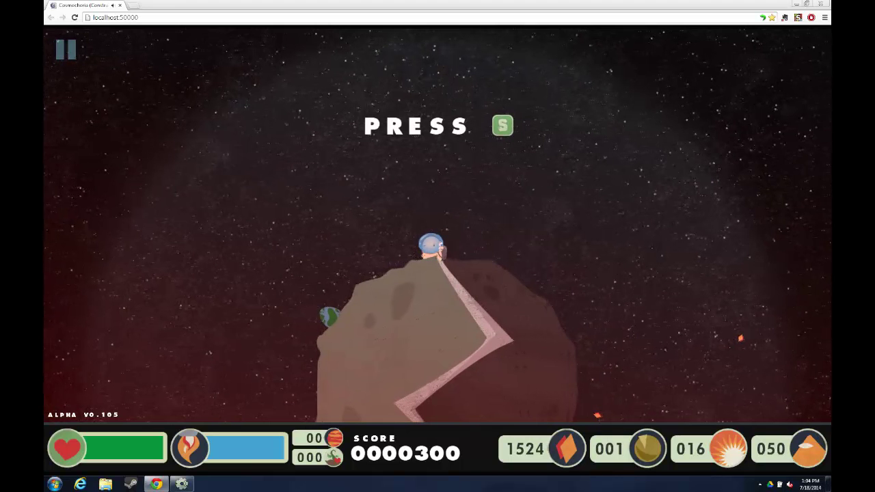
Step: Jet above the surface and shoot down the green alien's saucer
key(s)
key(w)
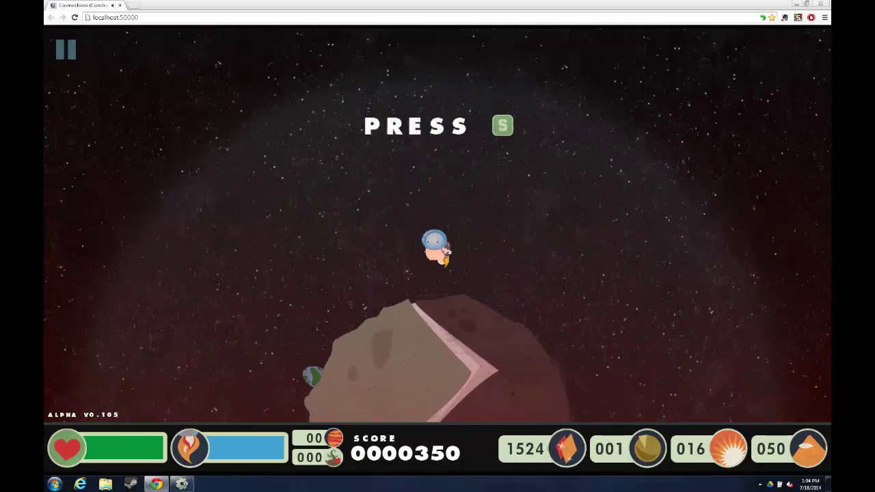
key(s)
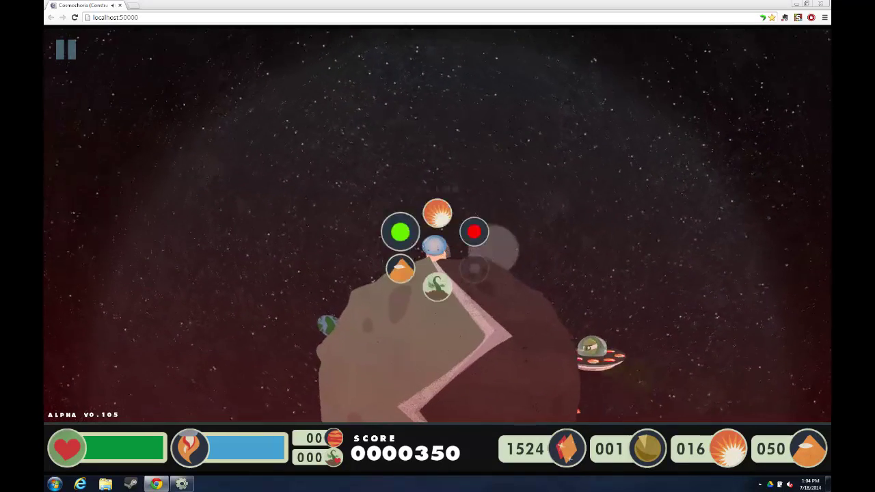
key(s)
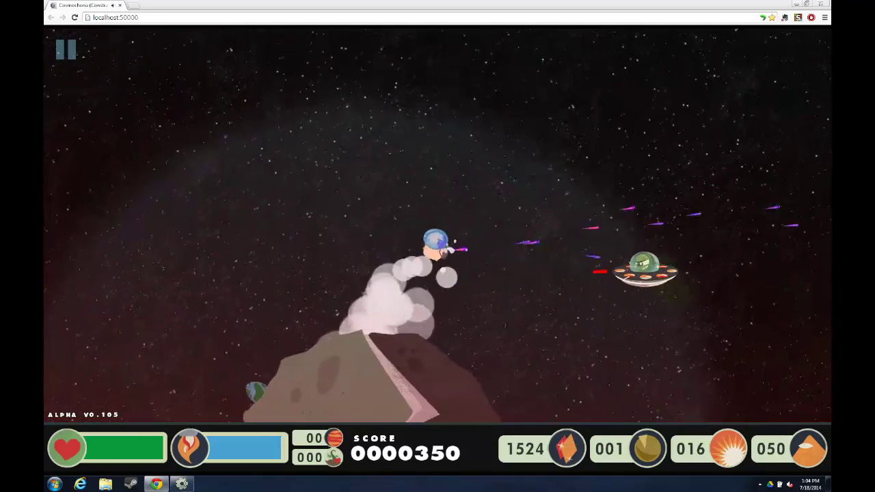
Step: Choose the green tower in the build wheel and plant it on the light side of the planet
key(s)
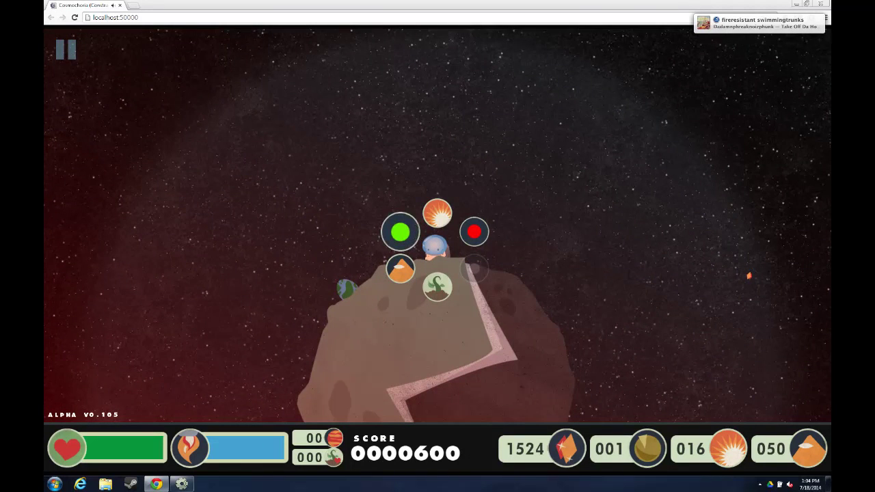
key(s)
key(a)
key(s)
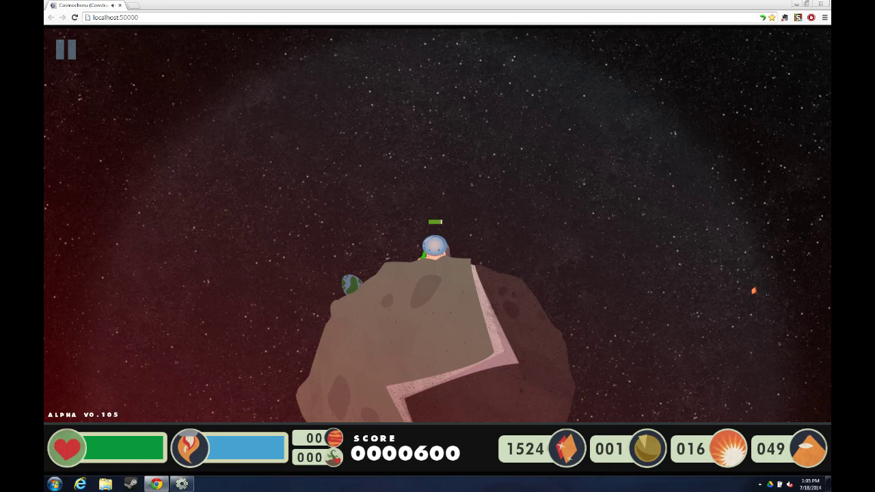
Step: Walk the astronaut back and forth beside the green tower and reopen the build wheel
key(Right)
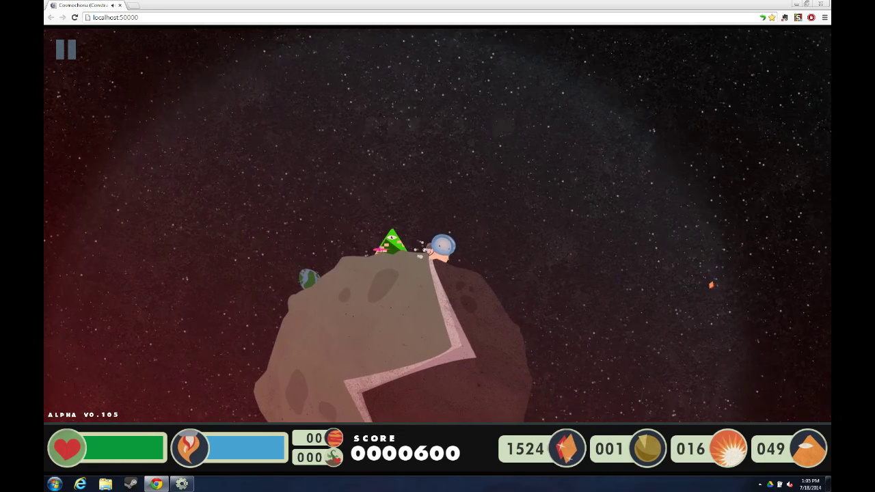
key(Right)
key(Left)
key(Right)
key(Left)
key(Right)
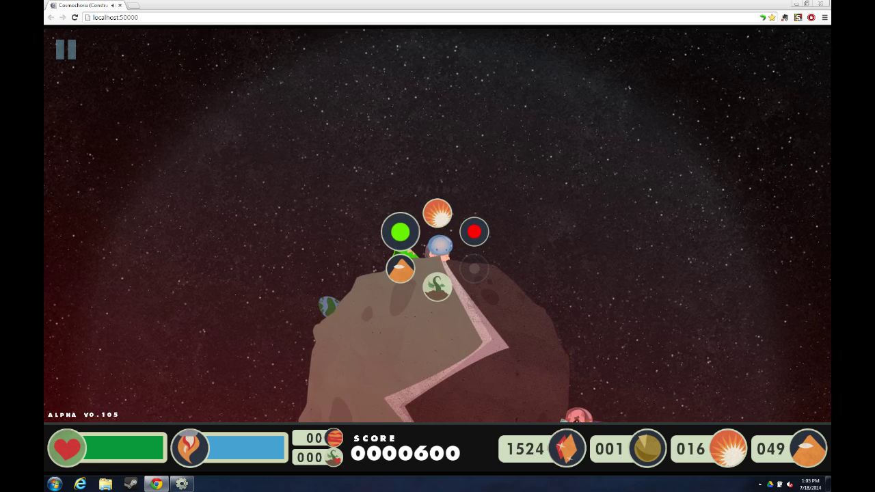
Step: Shoot down the pink alien's blue-lit saucer and plant the red tower beside the green one
key(Right)
key(Up)
key(Left)
key(s)
key(Left)
key(Right)
key(space)
key(Up)
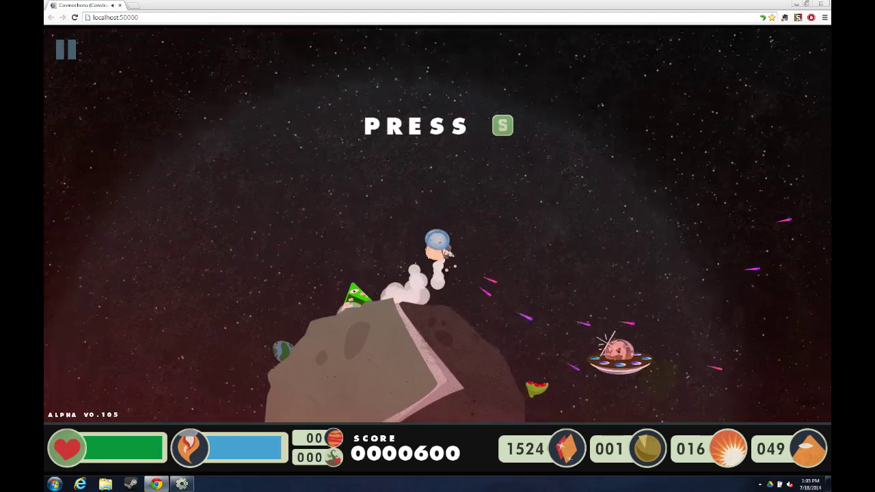
key(space)
key(Up)
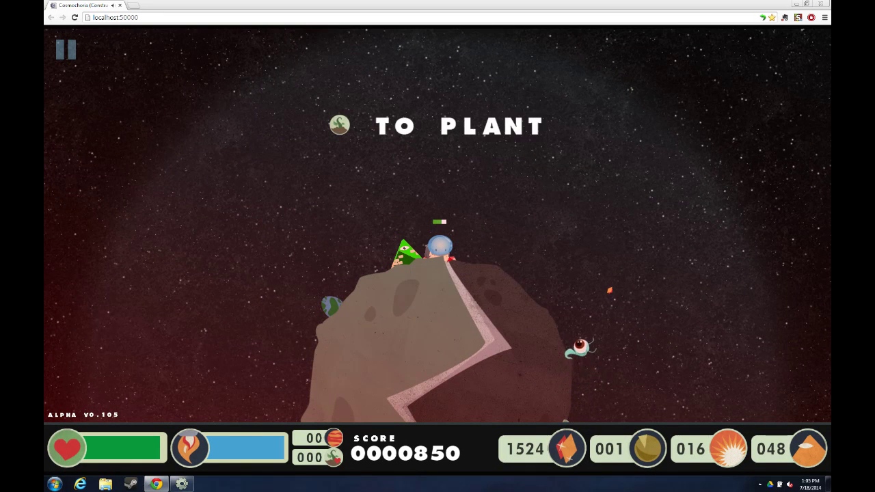
Step: Shoot the one-eyed creature approaching from the planet's dark side and return to the red tower
key(d)
key(space)
key(space)
key(d)
key(space)
key(a)
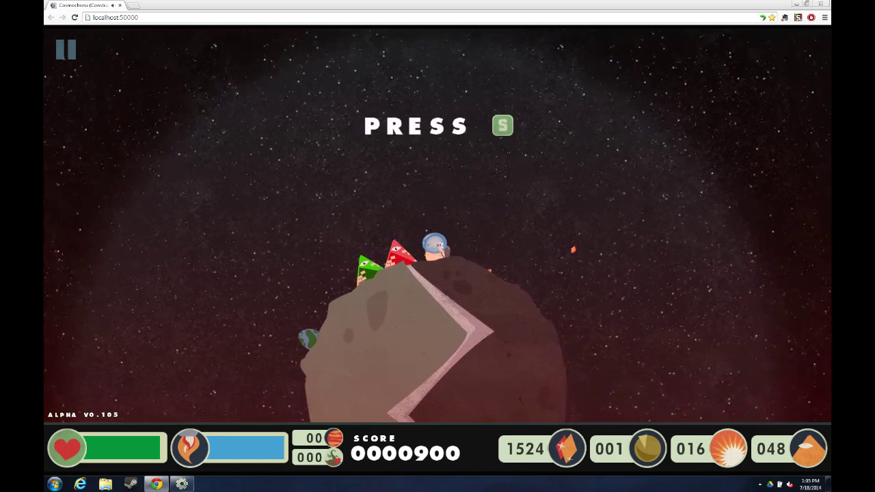
Step: Choose PewPew in the build wheel and plant the orange tower beside the red one
key(a)
key(s)
key(s)
key(s)
key(a)
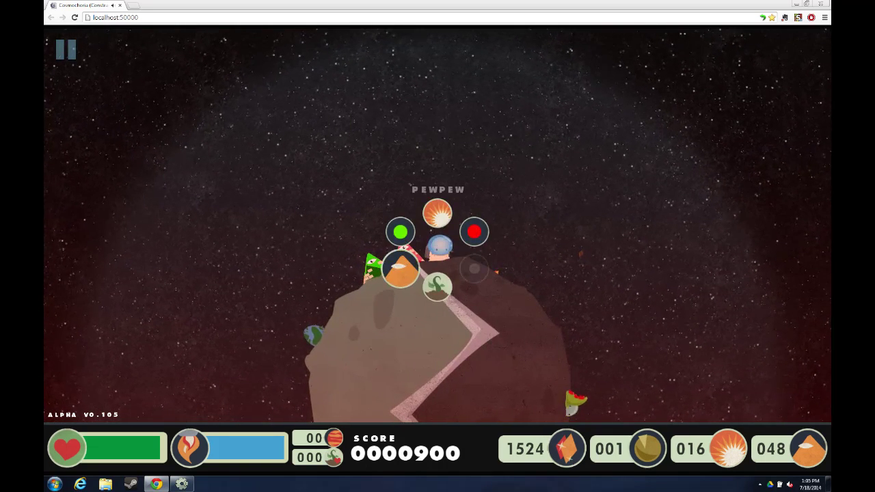
key(s)
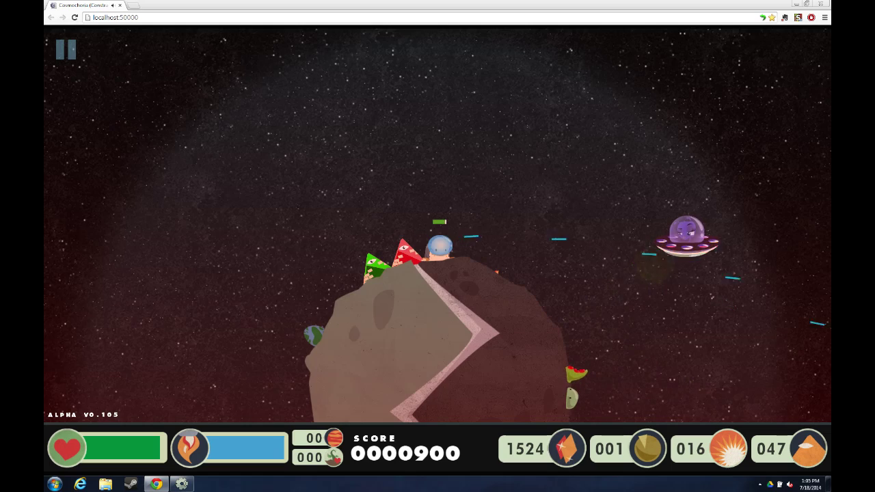
Step: Advance along the dark side while shooting down the purple alien's saucer
key(w)
key(d)
key(space)
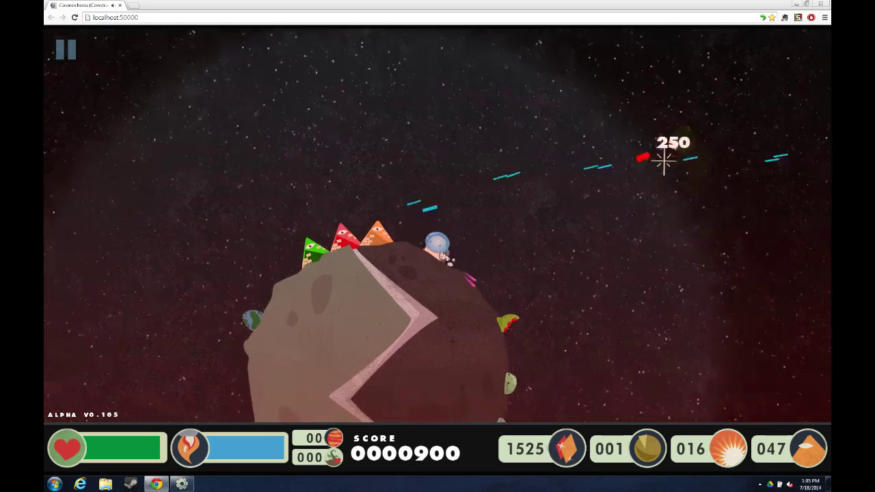
Step: Go back to the row of towers and plant the blue tower beside the orange one
key(w)
key(a)
key(s)
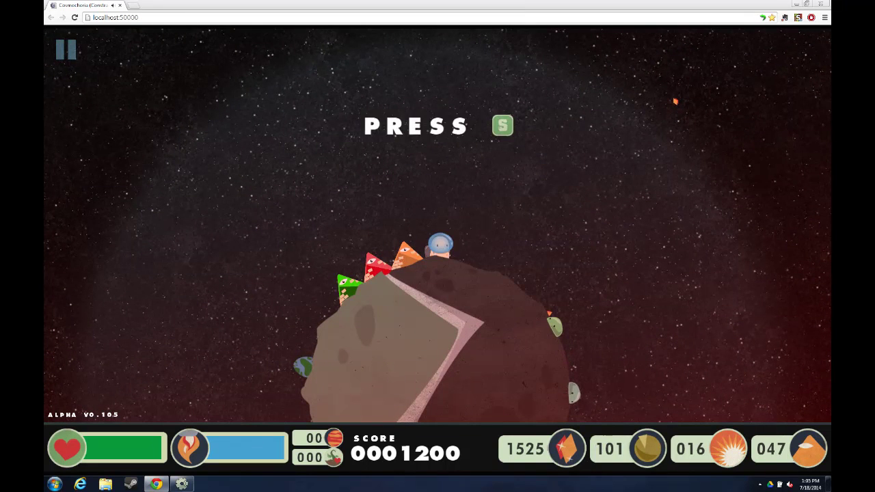
key(s)
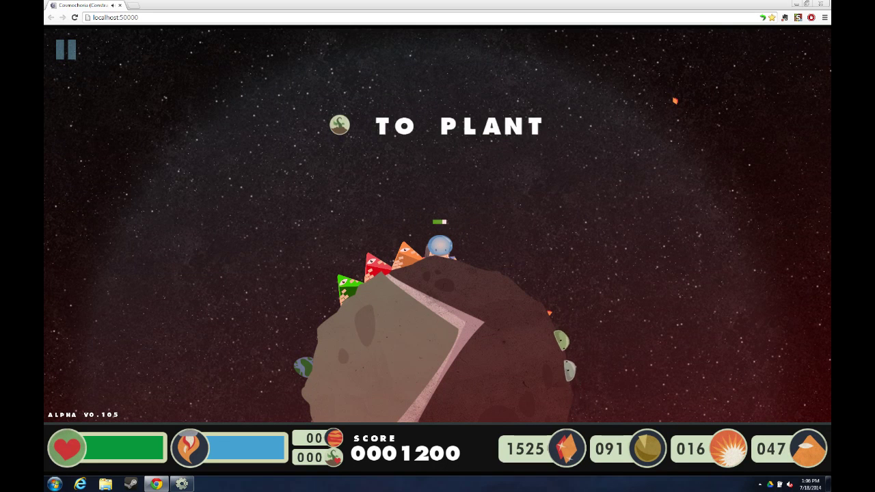
Step: Shoot the creatures crawling up the planet's dark side and return to the blue tower
key(Right)
key(Up)
key(d)
key(d)
key(Left)
key(Up)
key(Left)
key(s)
key(Left)
key(Right)
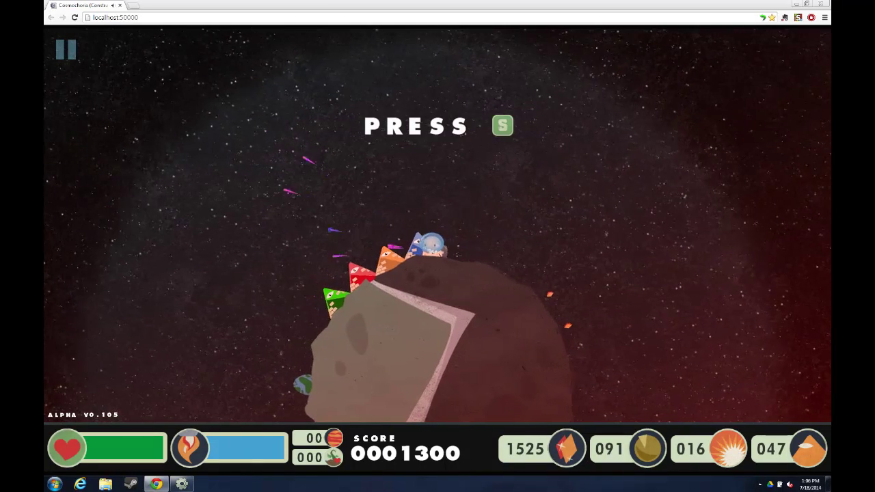
Step: Run back and forth past the towers, then lift off and shoot the yellow creature near the small globe
key(Left)
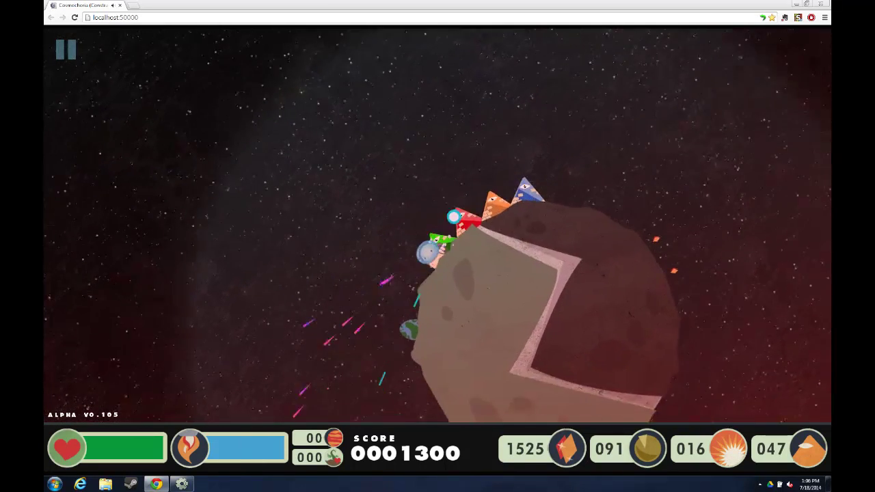
key(Right)
key(Right)
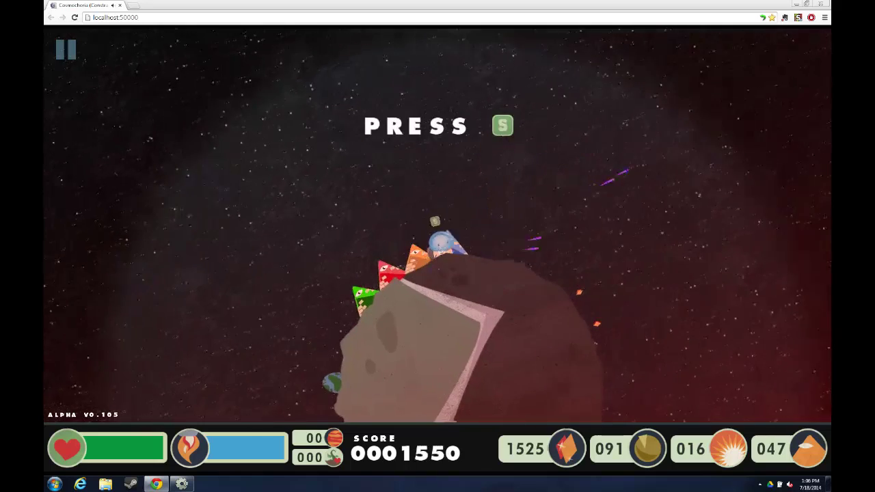
key(d)
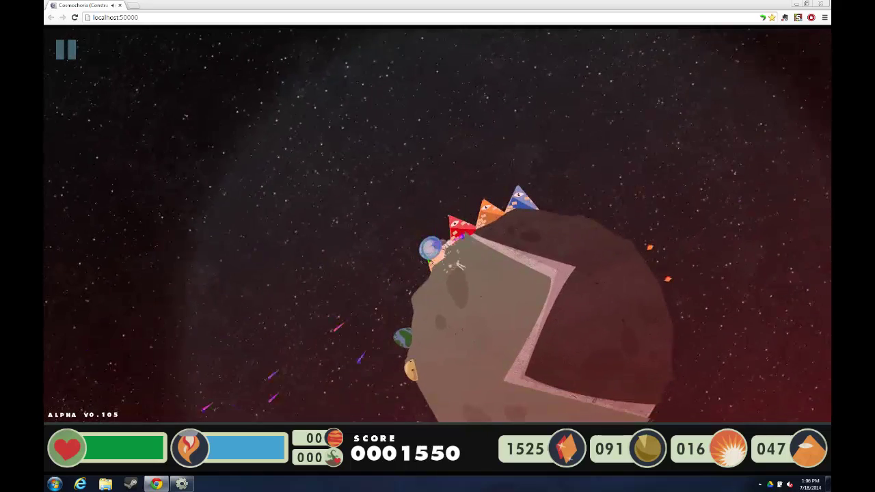
key(Up)
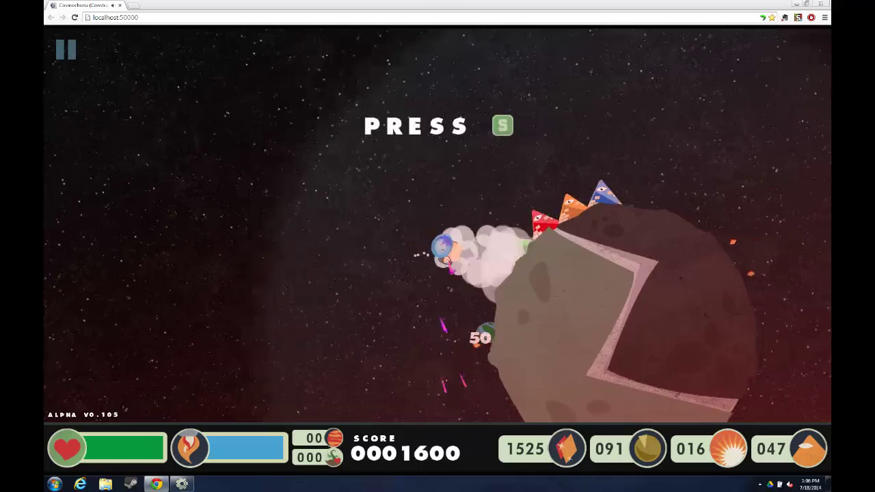
Step: Walk back and forth among the red, orange and blue towers while shooting, ending beyond the blue tower
key(d)
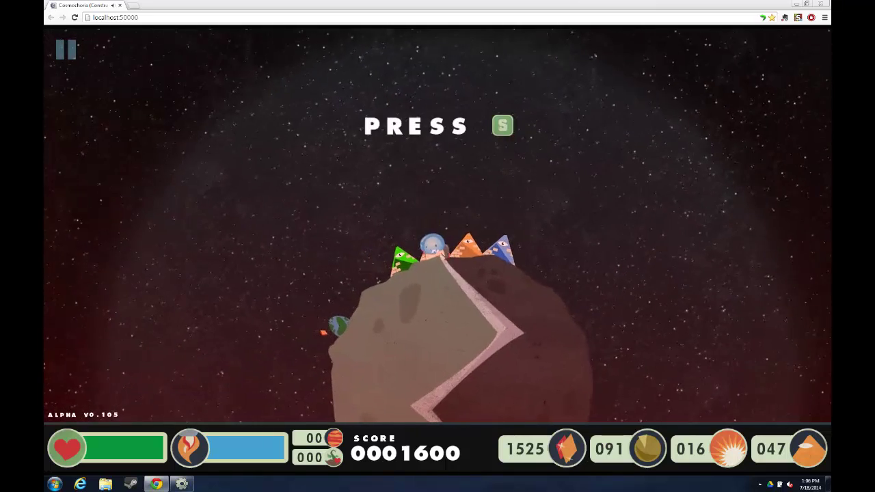
key(s)
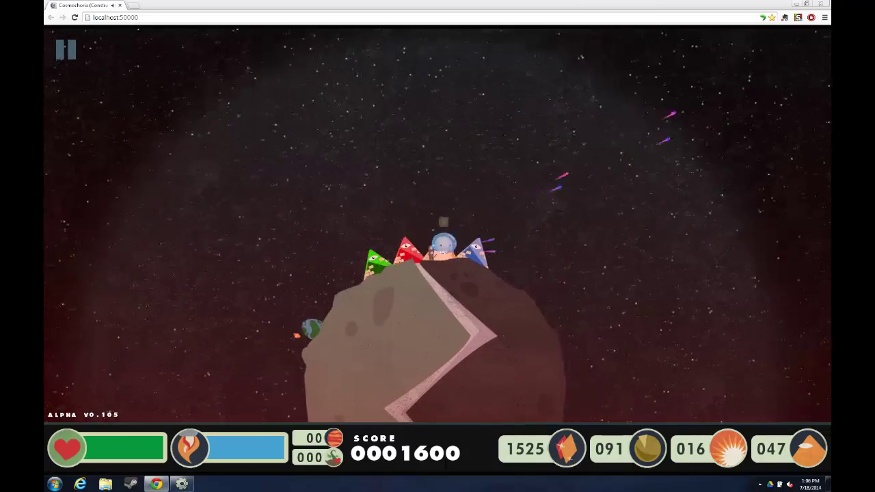
key(d)
key(a)
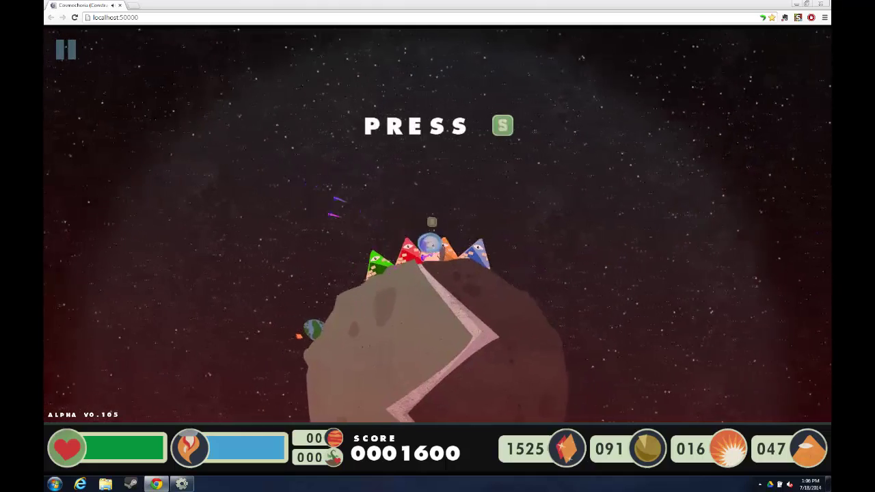
key(s)
key(d)
key(a)
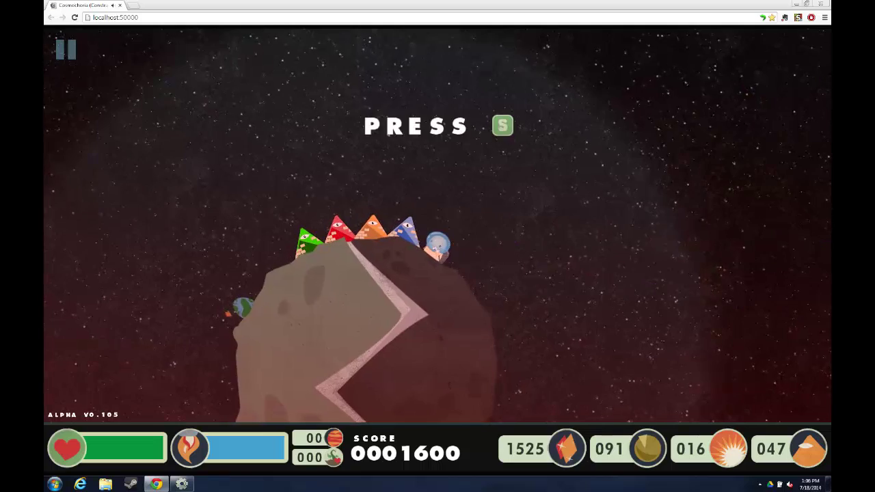
Step: Fly back over the row of towers and plant a second red tower beside the green one
key(a)
key(w)
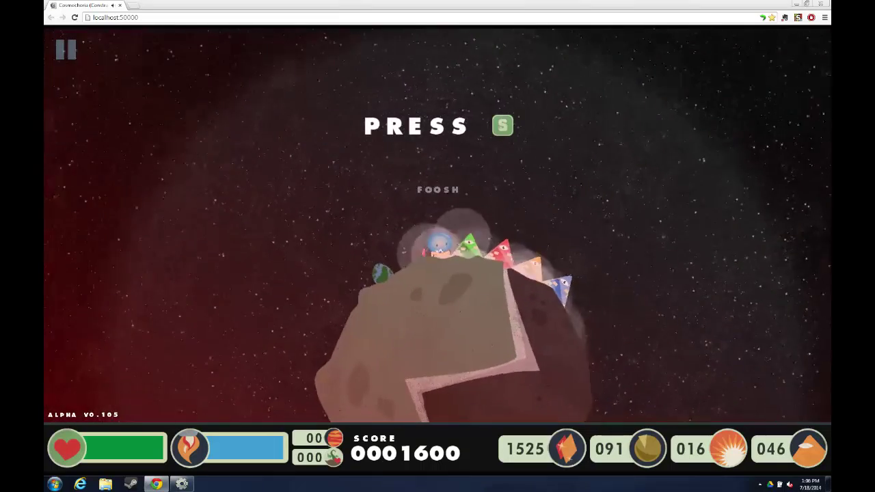
key(s)
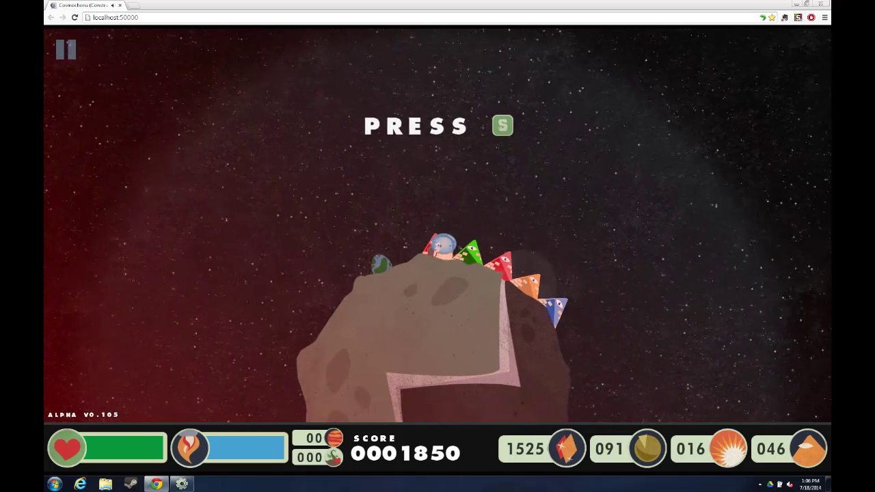
Step: Walk past the green and second red towers to the globe-like egg and pick it up
key(d)
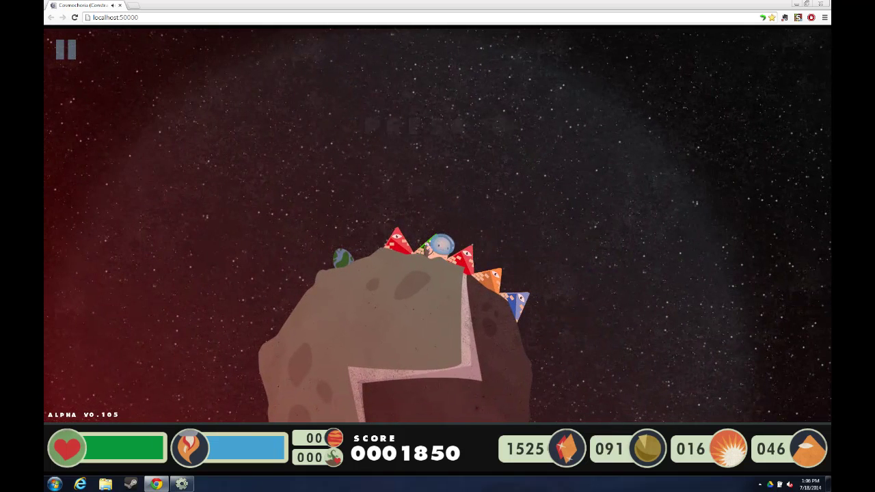
key(Left)
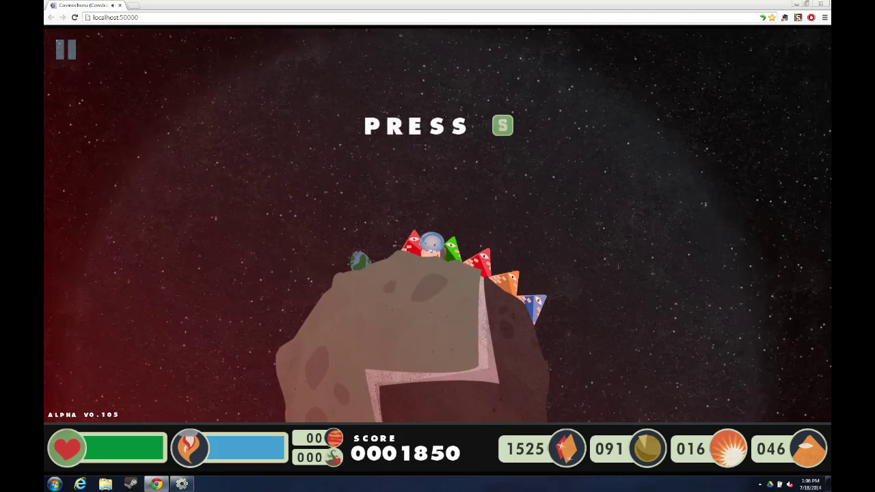
key(Left)
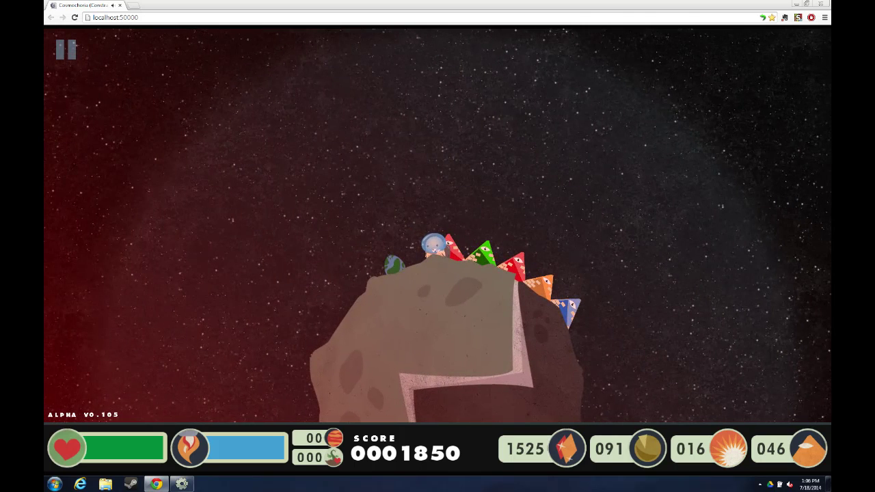
key(Left)
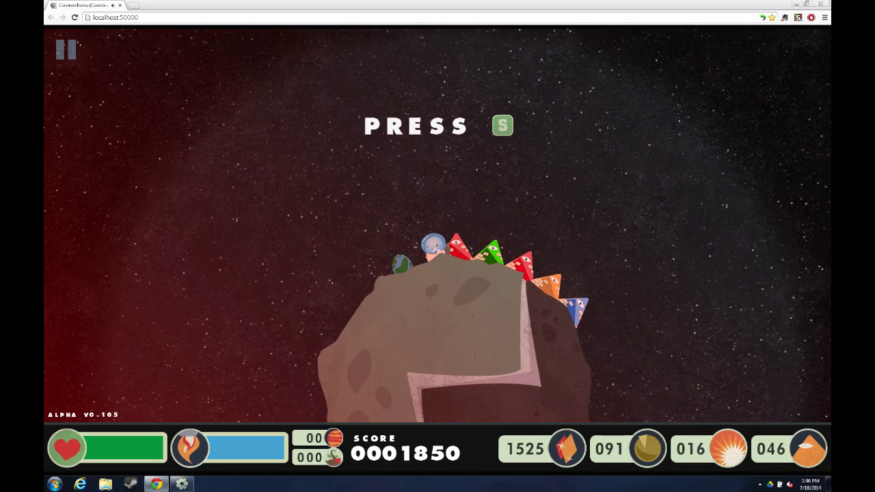
key(s)
key(Left)
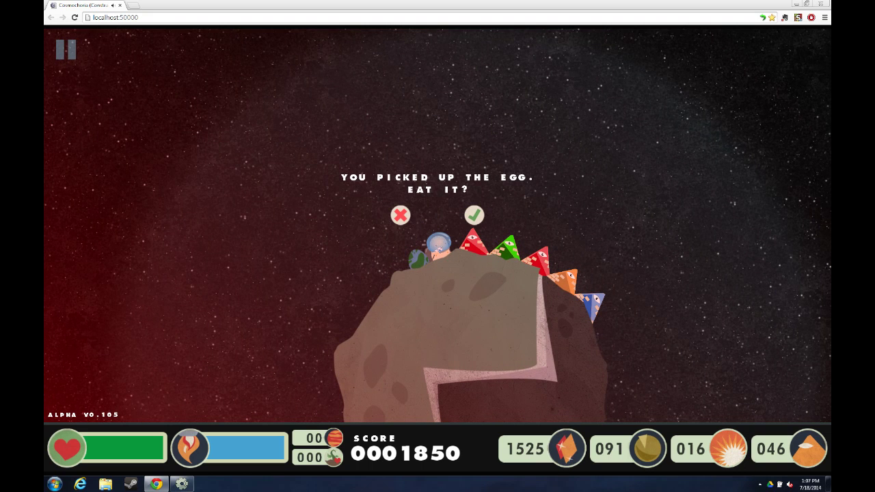
Step: Decline to eat the egg, fly off with it and land again on the planet's light side
click(400, 216)
key(a)
key(w)
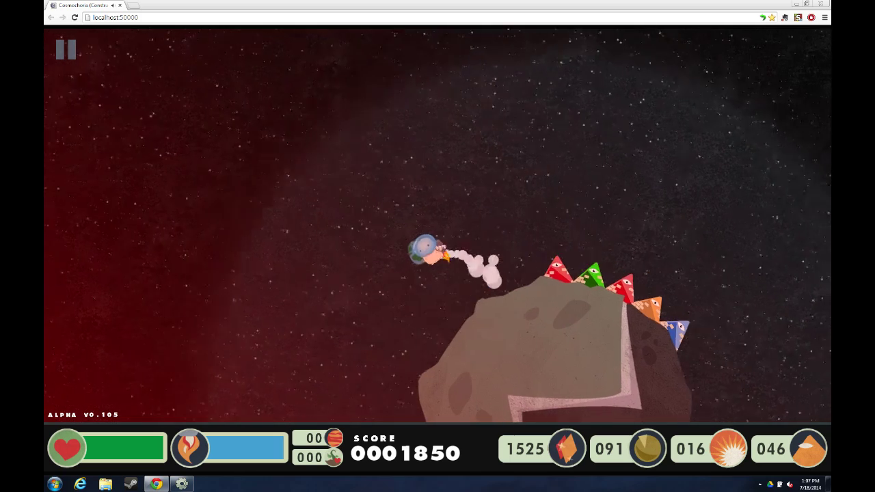
key(d)
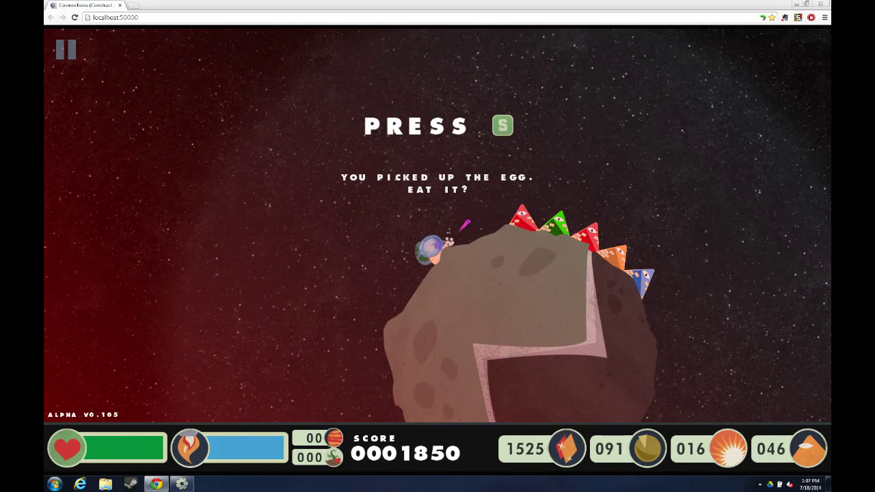
Step: Pick up the egg again where it landed and turn down eating it
key(s)
key(d)
key(s)
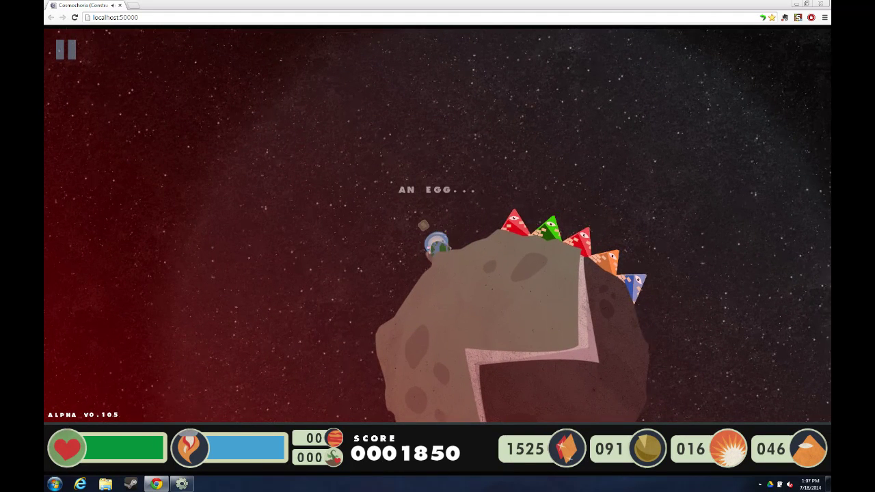
key(d)
key(a)
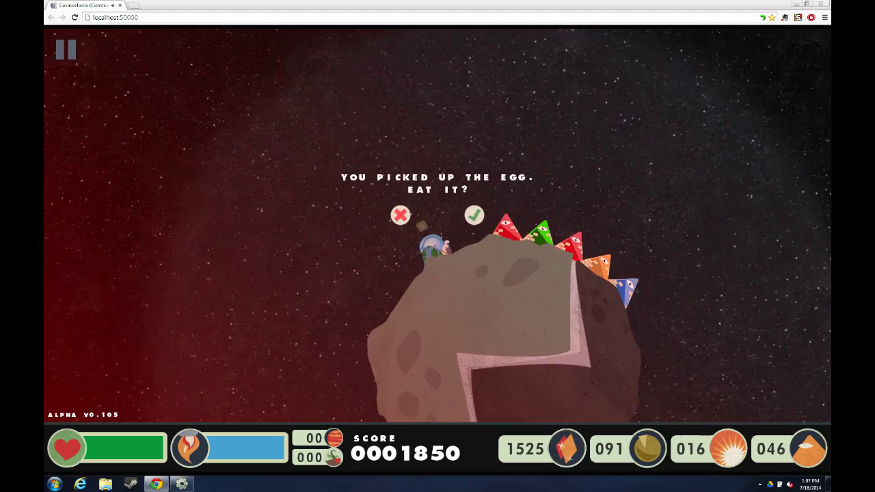
key(Right)
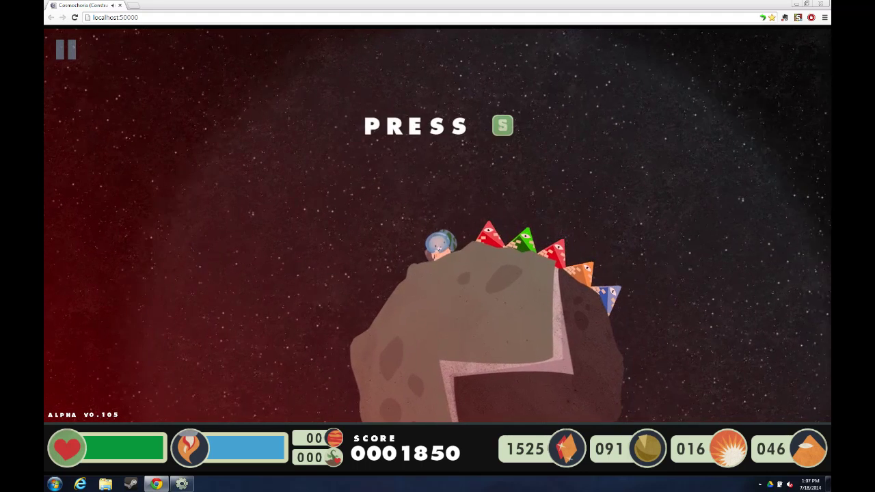
Step: Walk back and forth across the egg to handle it once more and leave it on the ground
key(a)
key(d)
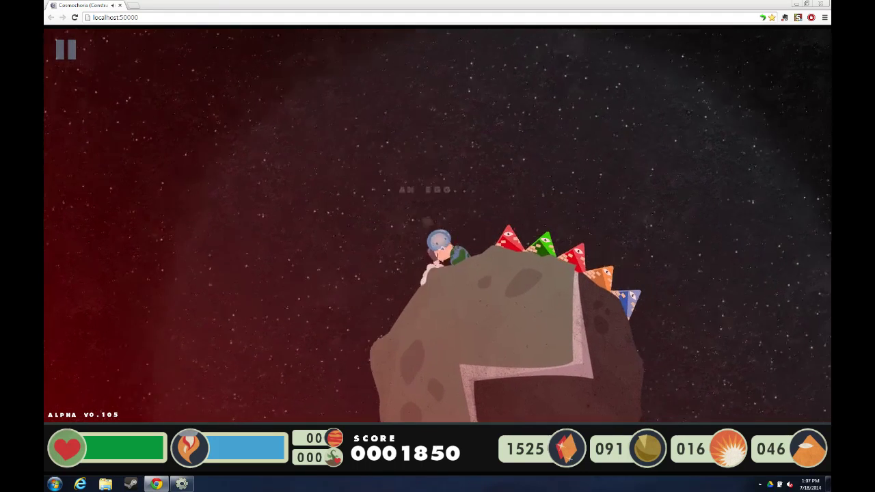
key(a)
key(d)
Step: Return to the middle of the tower row and bring up the wheel of plantable items with Kabloom selected
key(Right)
key(s)
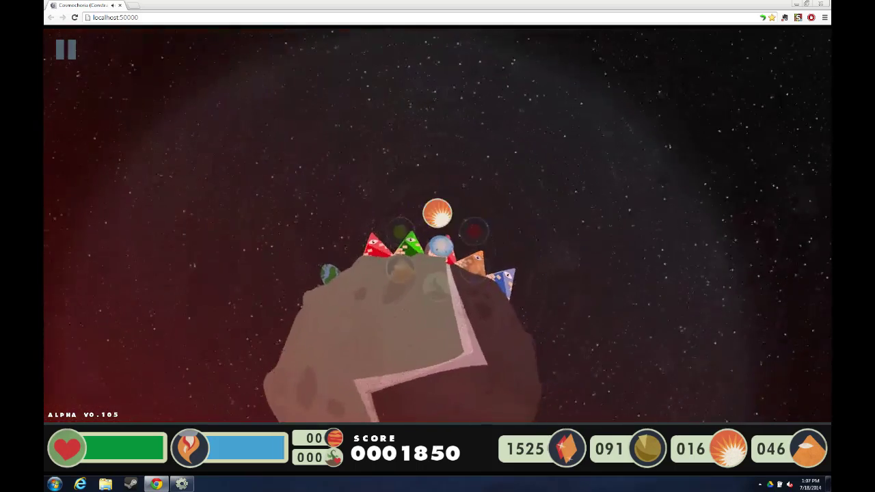
key(a)
key(s)
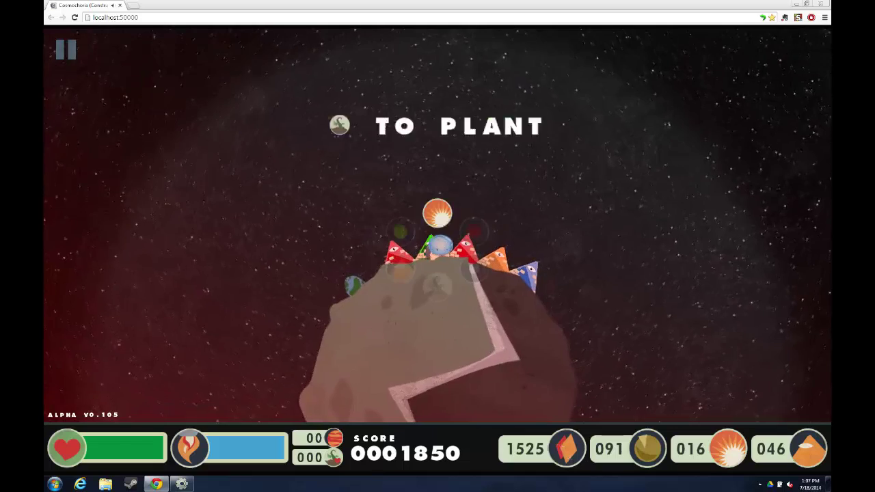
Step: Cross the tower row to the dark side and shoot at the enemies and the drifting brown asteroid
key(Right)
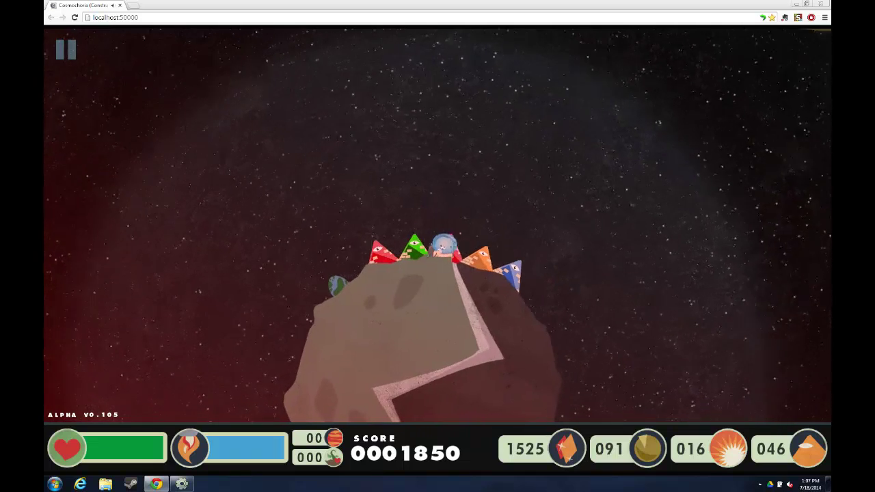
key(Left)
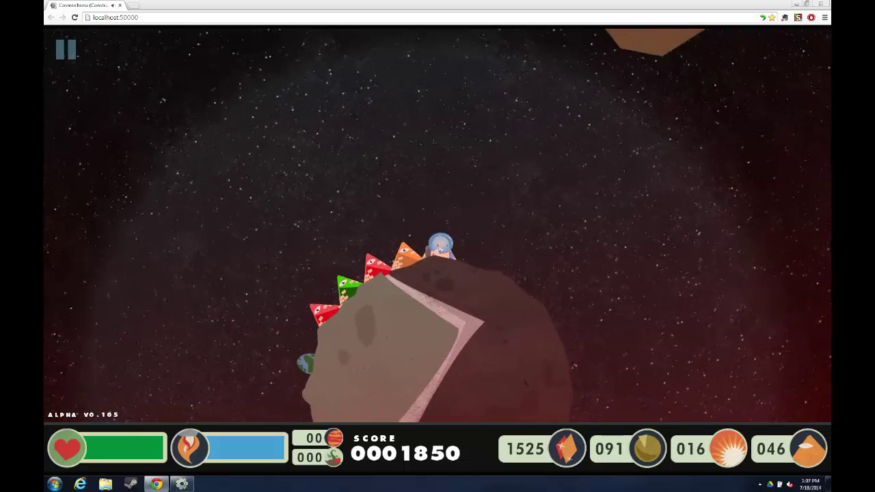
key(Up)
key(Right)
key(space)
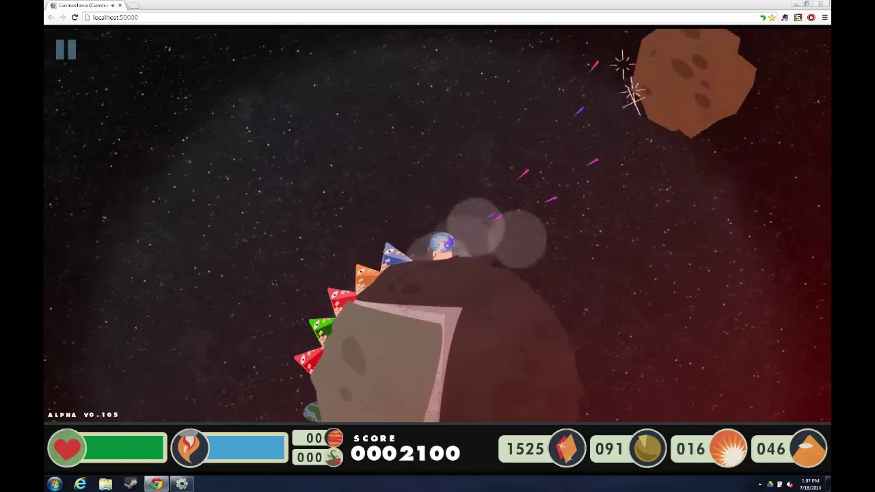
Step: Fly around the light side shooting the attackers, then return to the ground between the egg and the towers
key(s)
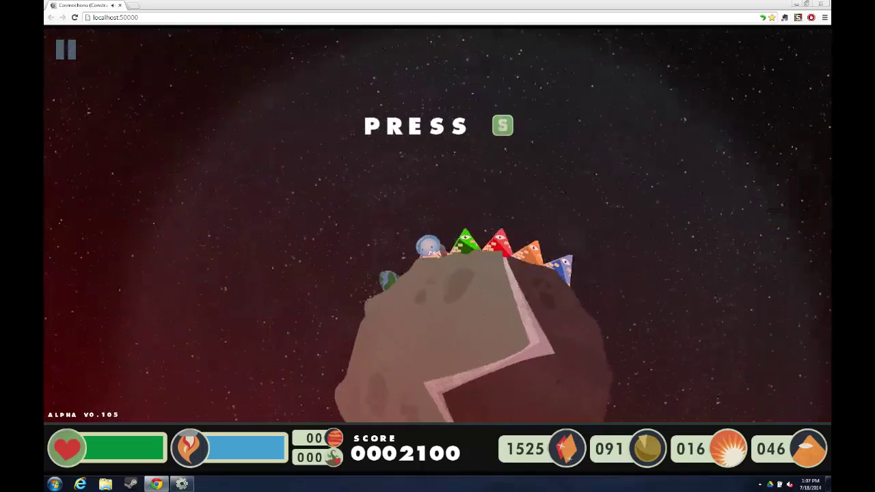
key(Up)
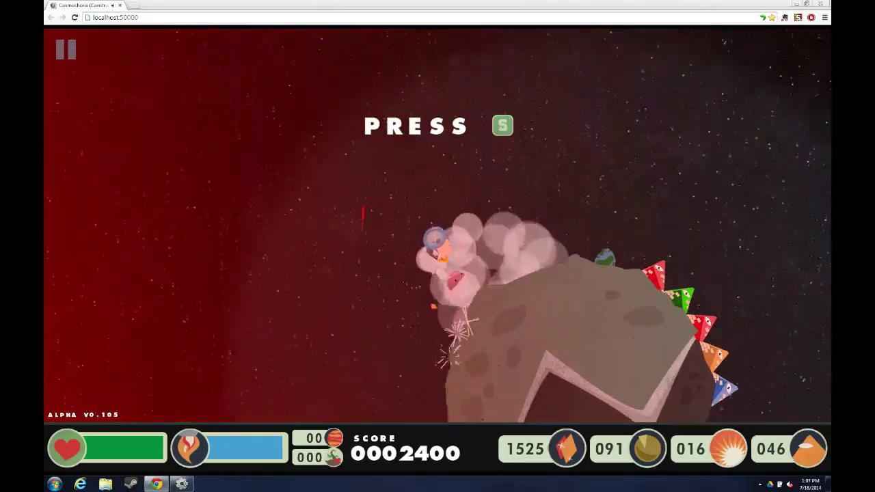
key(Right)
key(Right)
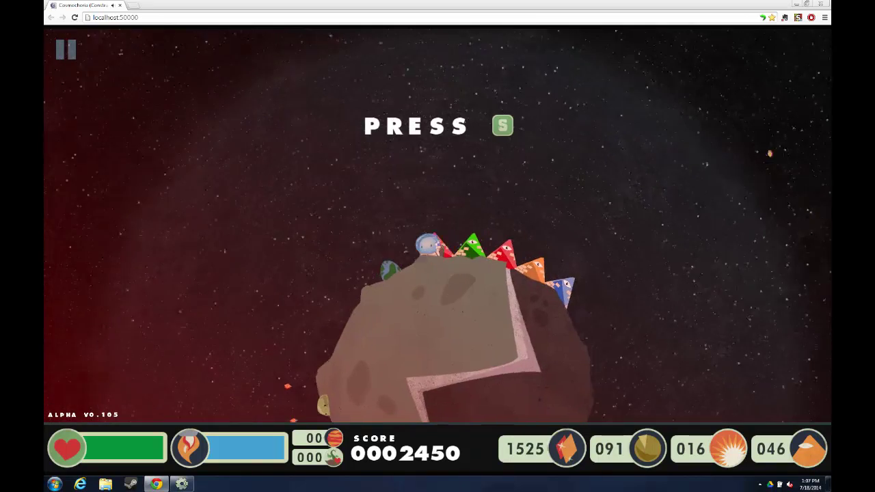
Step: Set off a Kabloom on the light side and gather the orange crystals
key(s)
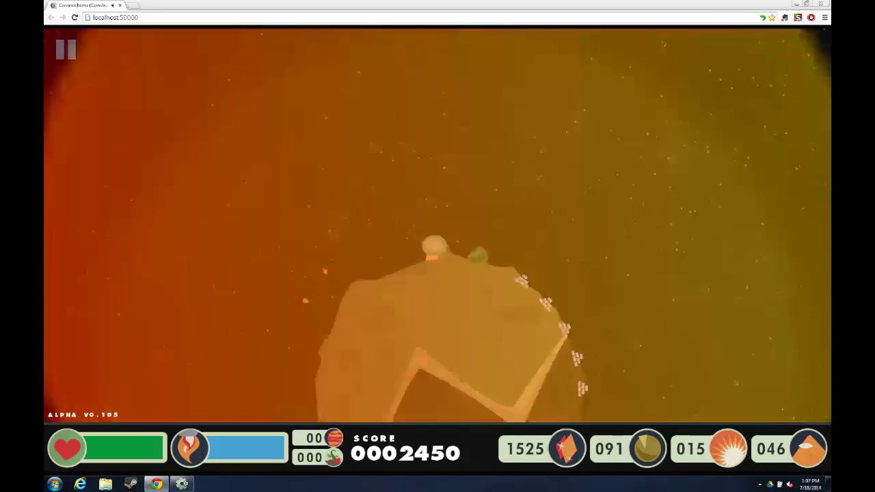
key(Left)
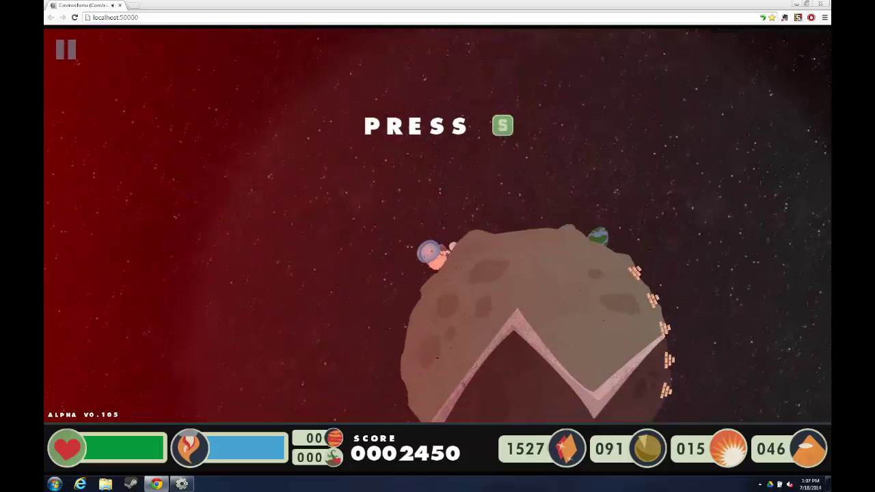
Step: Collect the brick remains of the blasted towers, then fly back over the planet
key(d)
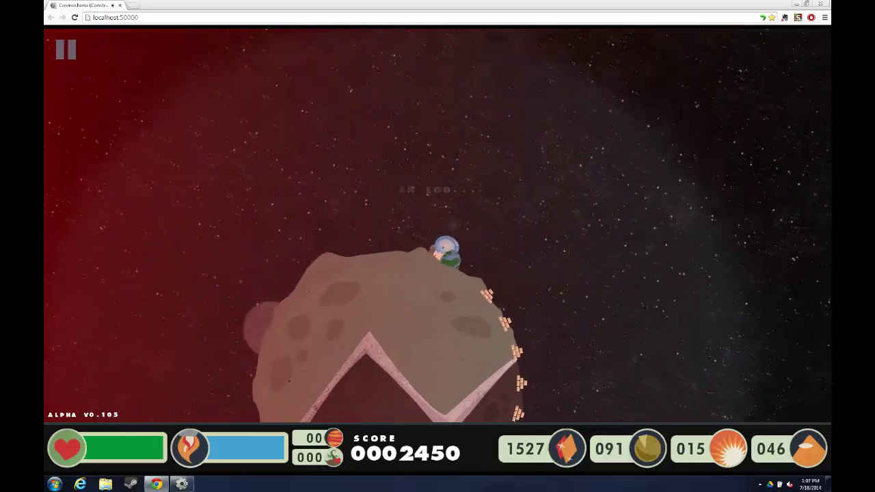
key(d)
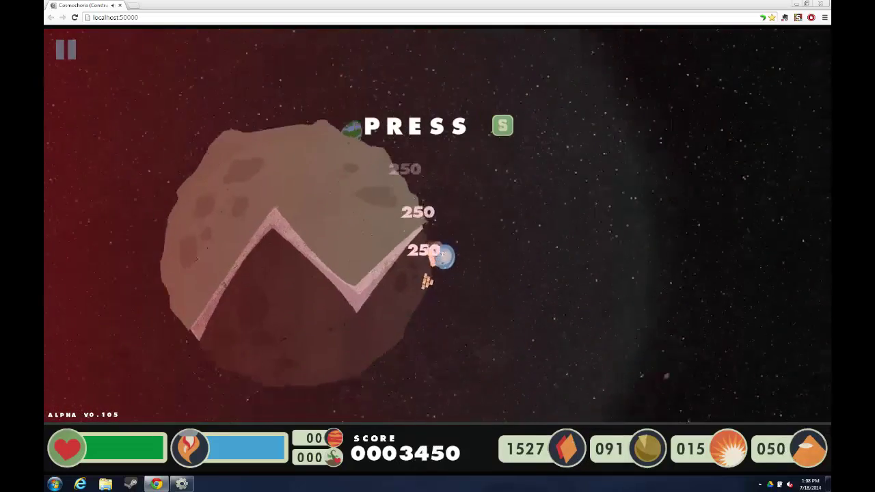
key(w)
key(a)
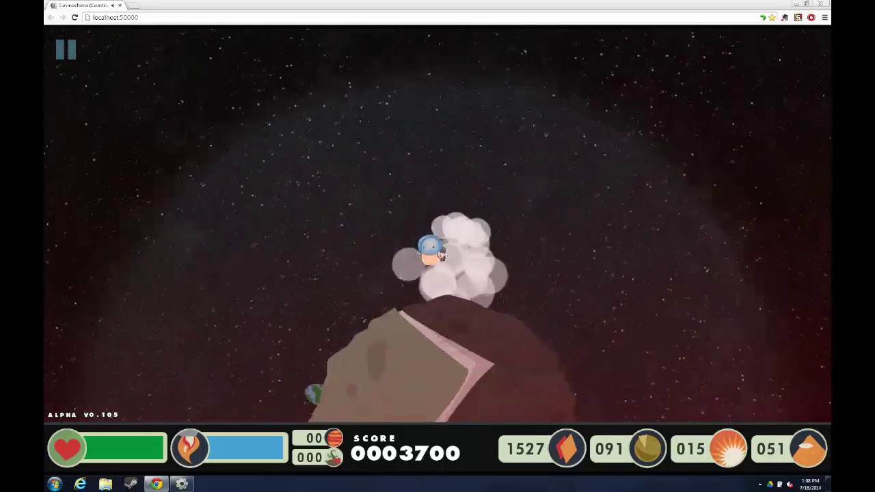
Step: Land near the egg and look through the item wheel, from the green seed to Kabloom
key(e)
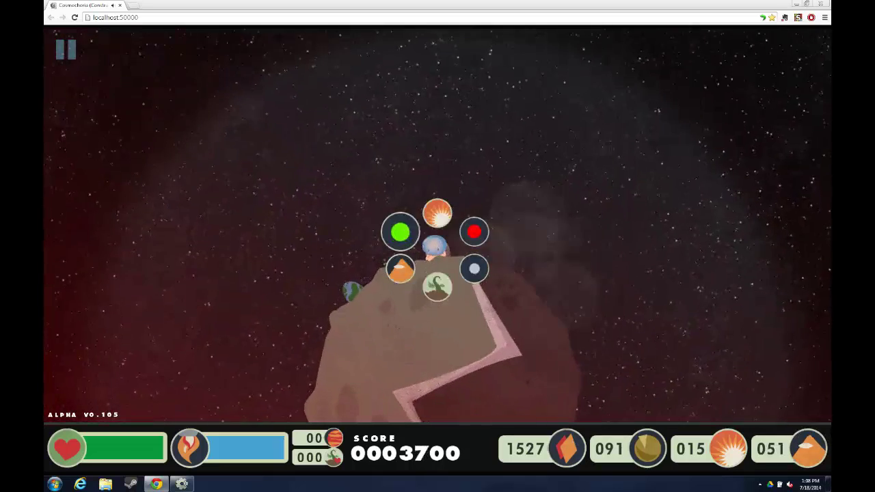
key(e)
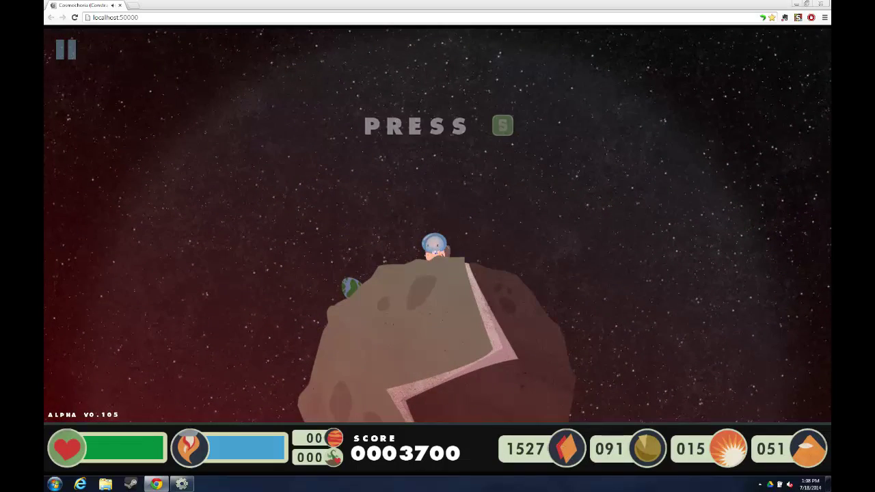
key(a)
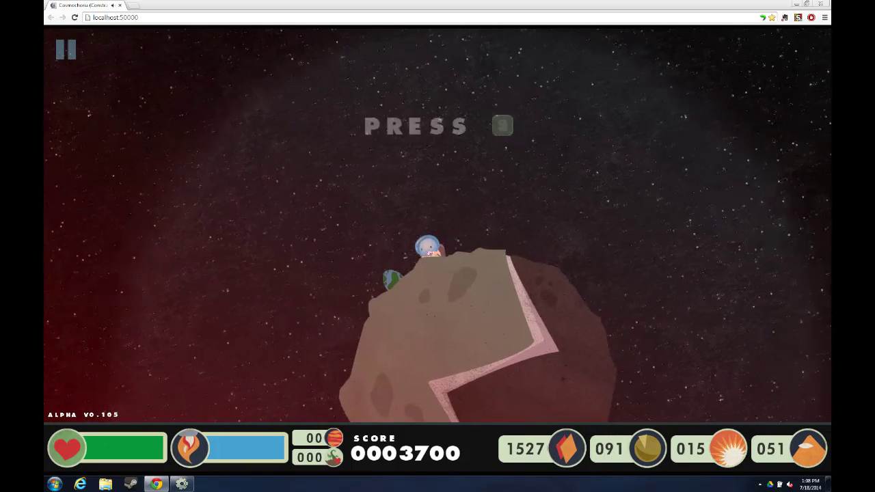
key(s)
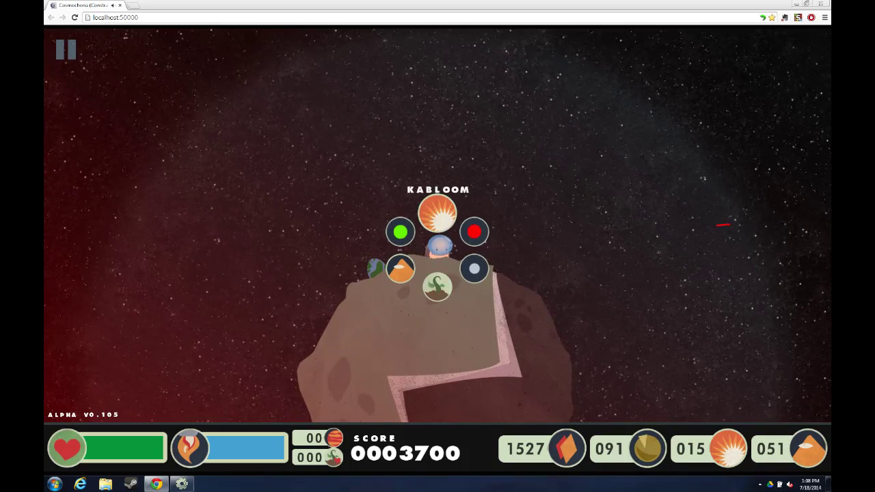
Step: Plant a red tower on the ground beside the jagged border between the light and dark sides
key(w)
key(d)
key(space)
key(s)
key(s)
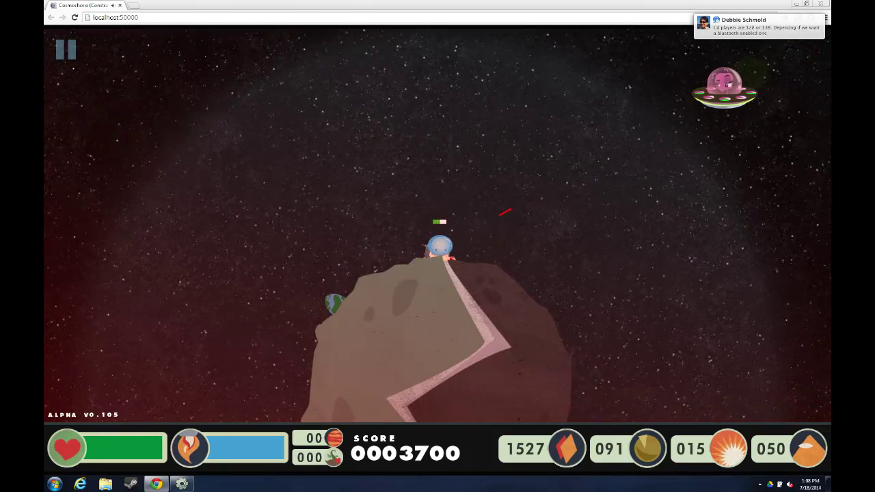
Step: Fly up from the red tower, shoot down the attacking saucer and land back at the border
key(w)
key(d)
key(space)
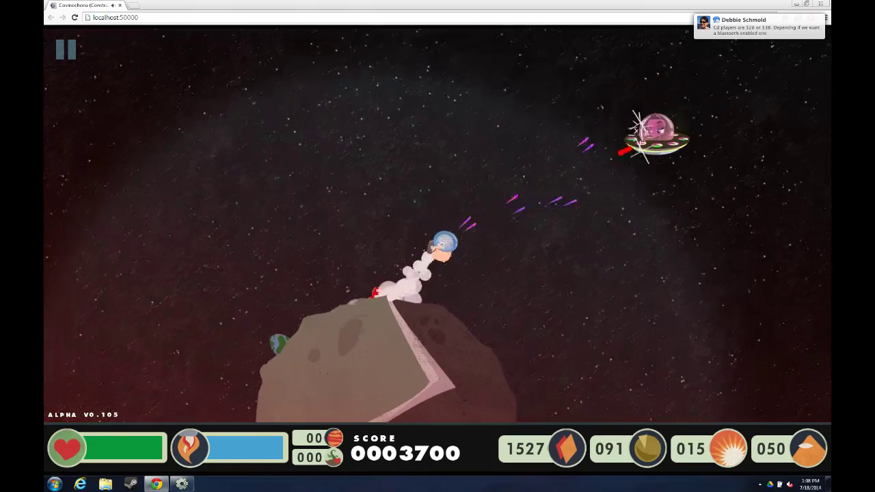
key(a)
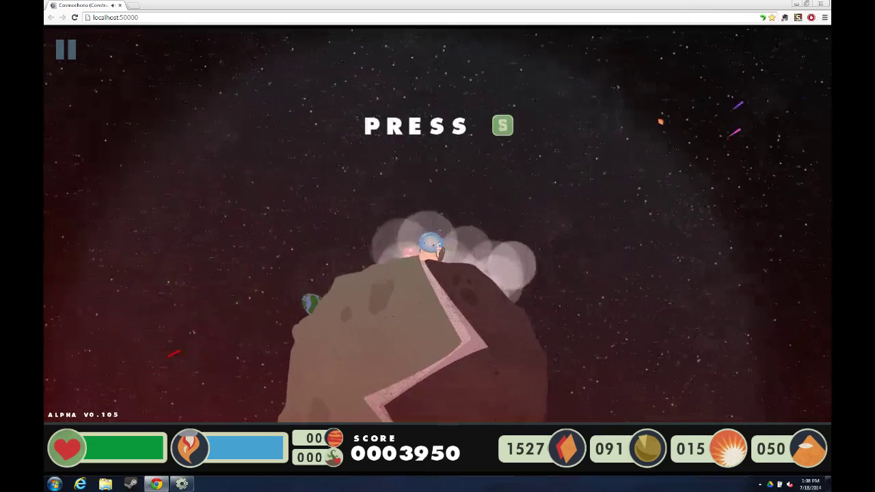
Step: Walk over the light side towards the egg and return to the red tower
key(s)
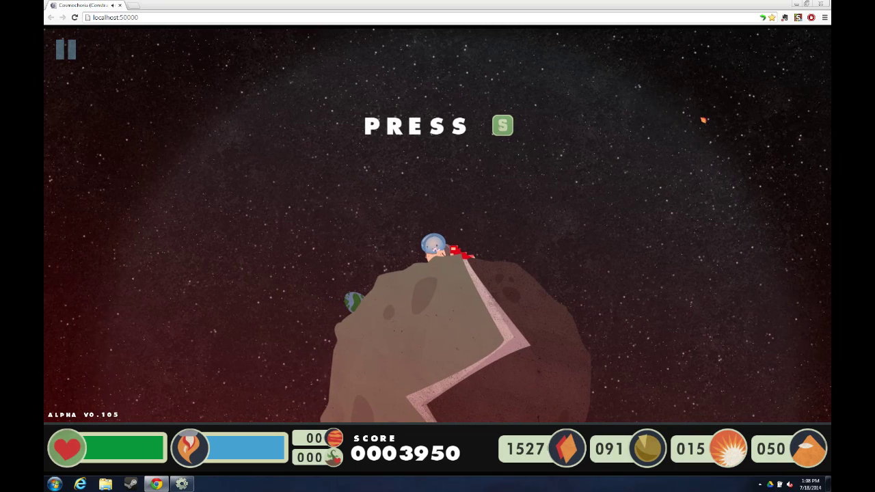
key(a)
key(a)
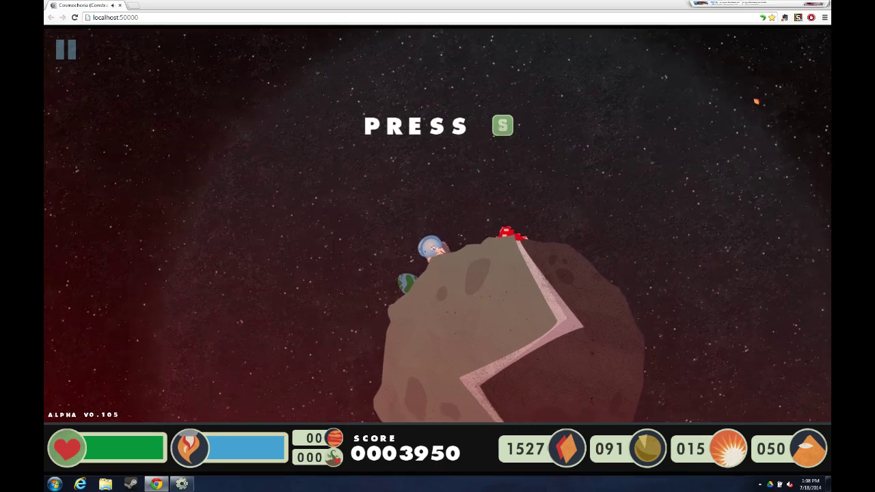
key(d)
key(w)
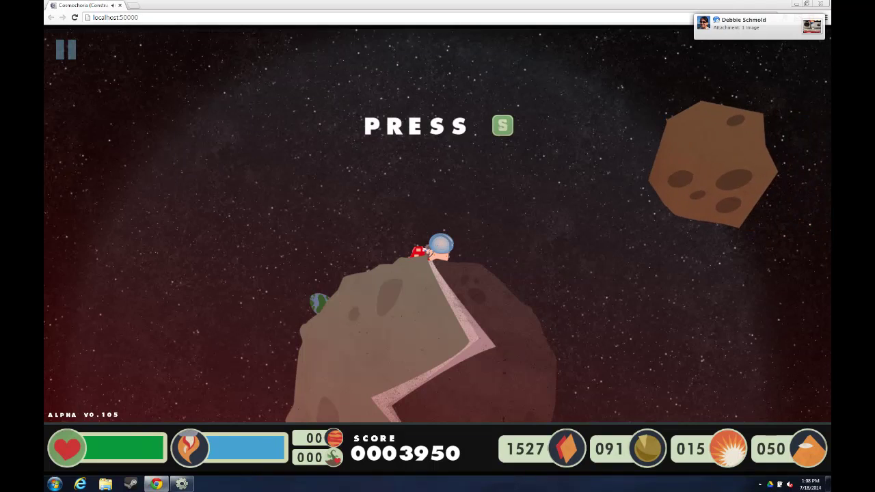
Step: Fly above the red tower and shoot the large brown asteroid apart, descending towards the egg
key(w)
key(Right)
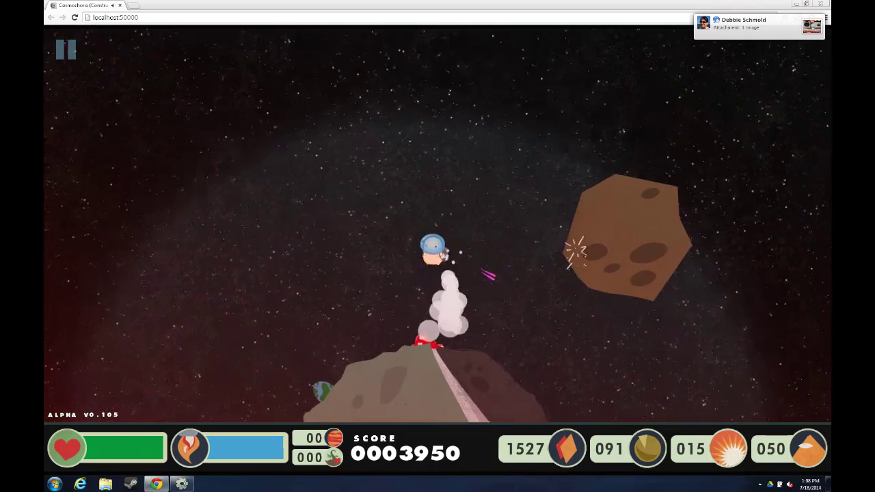
key(a)
key(w)
key(Right)
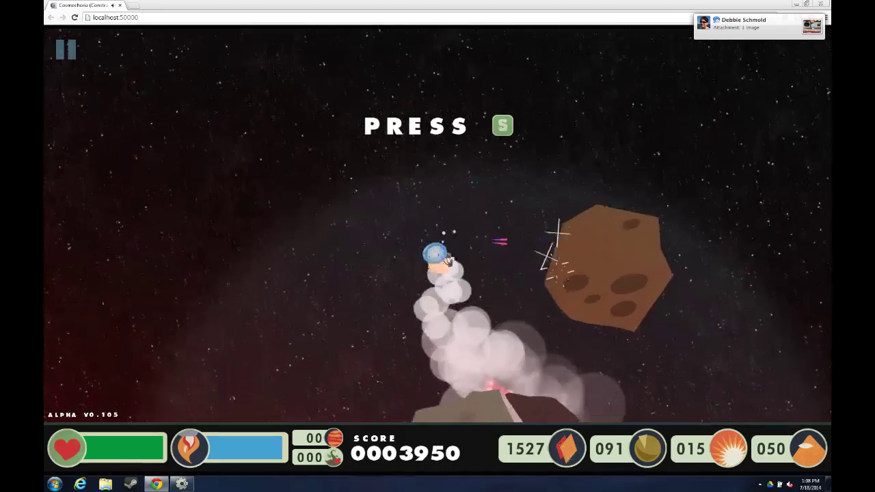
key(Up)
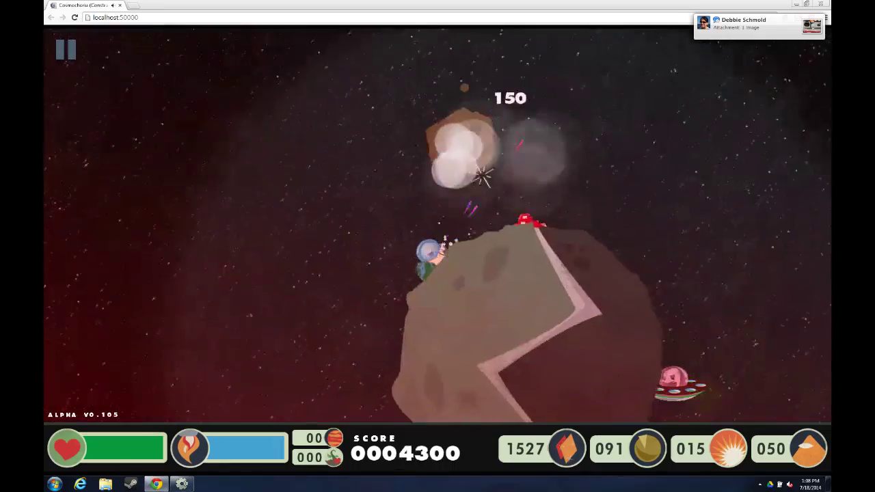
Step: Fly past the egg shooting the remaining asteroid fragments, and land on the egg's far side
key(a)
key(w)
mouse_move(472, 146)
mouse_down()
mouse_move(407, 132)
mouse_move(433, 182)
mouse_up()
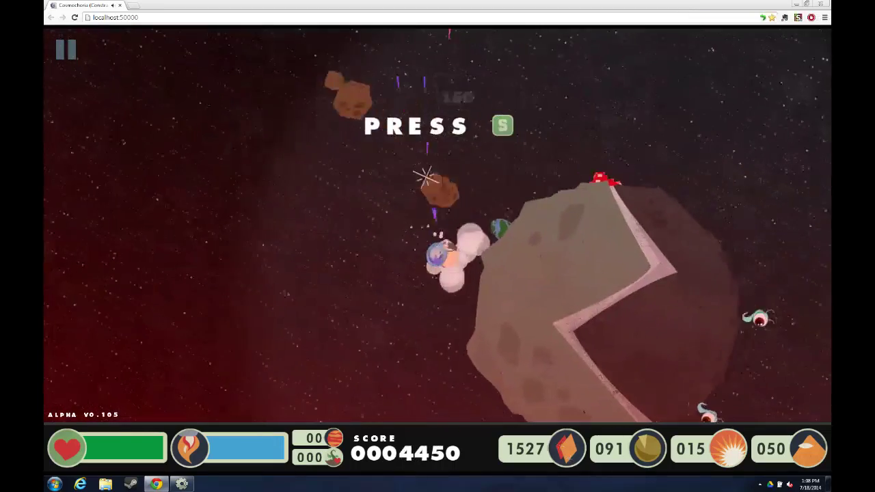
key(Up)
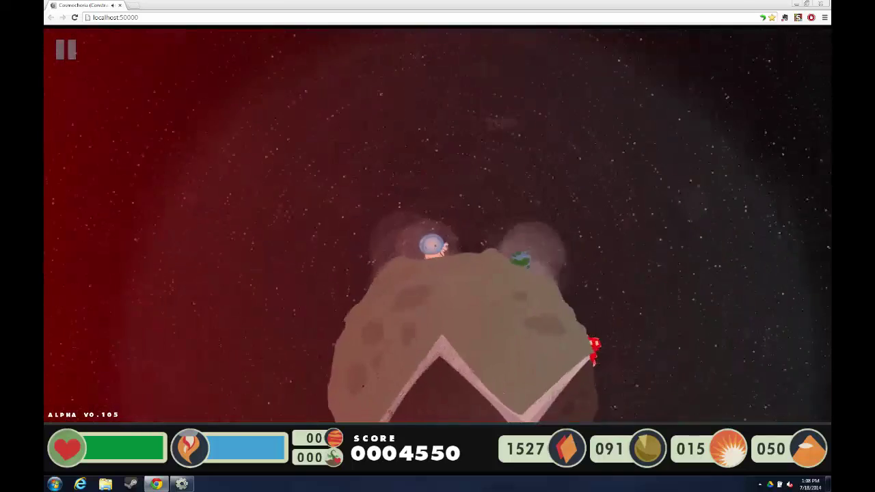
Step: Fly around the planet shooting the attackers, gather crystals and land on the dark side
key(w)
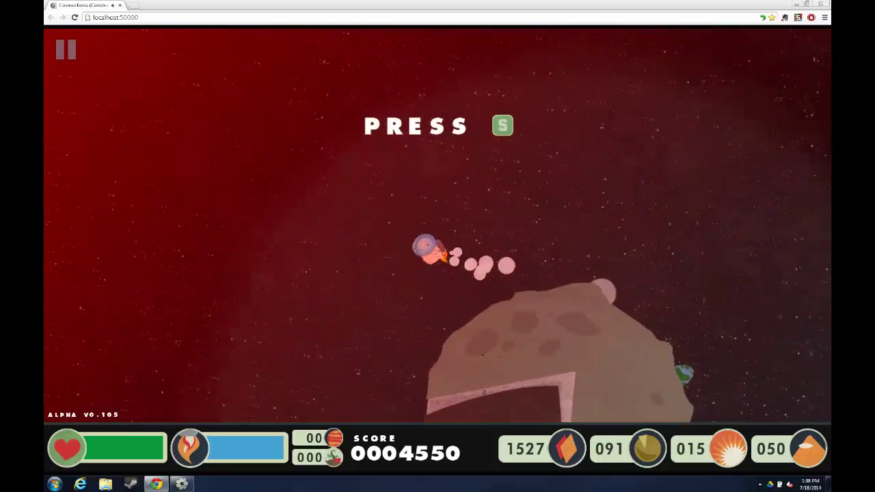
mouse_move(482, 332)
mouse_down()
mouse_move(507, 272)
mouse_move(521, 301)
mouse_move(463, 273)
mouse_move(502, 357)
mouse_up()
key(w)
key(d)
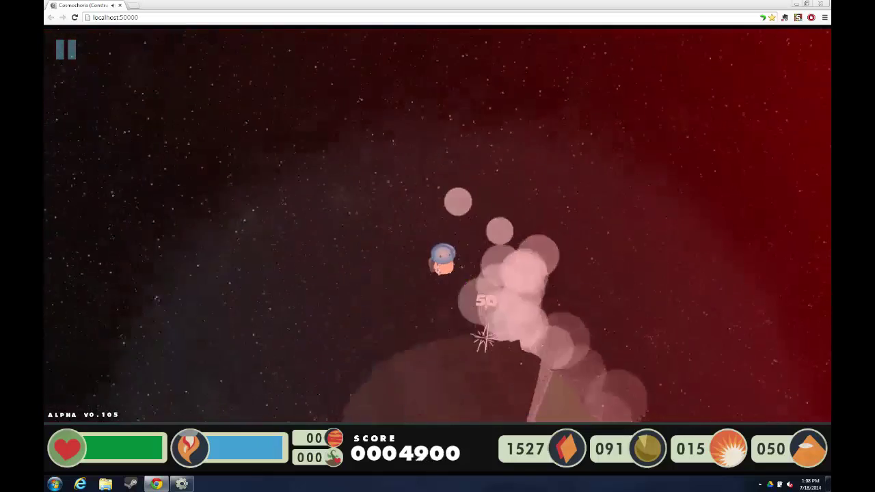
key(w)
key(a)
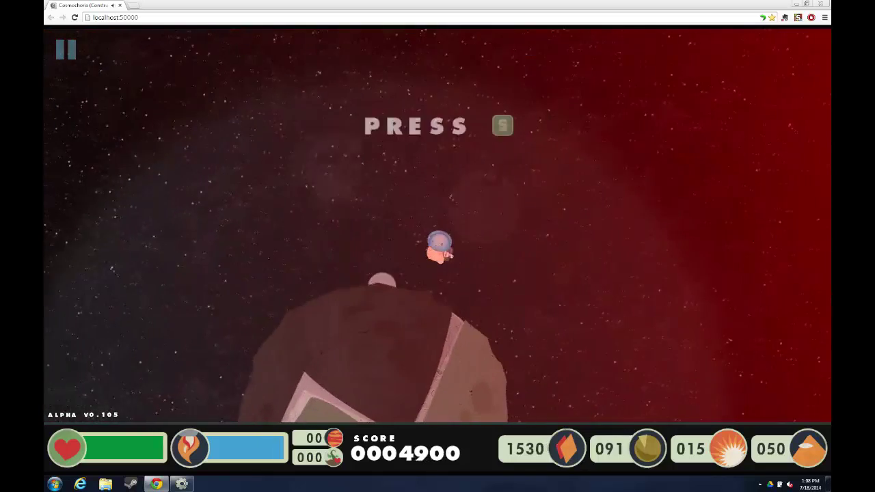
key(a)
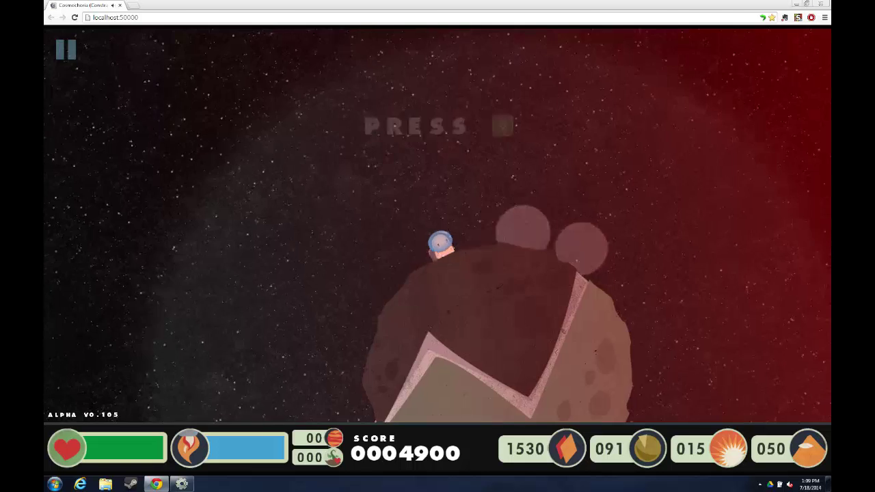
Step: Move back and forth over the dark side while firing along the ground in both directions
key(w)
key(space)
key(d)
key(space)
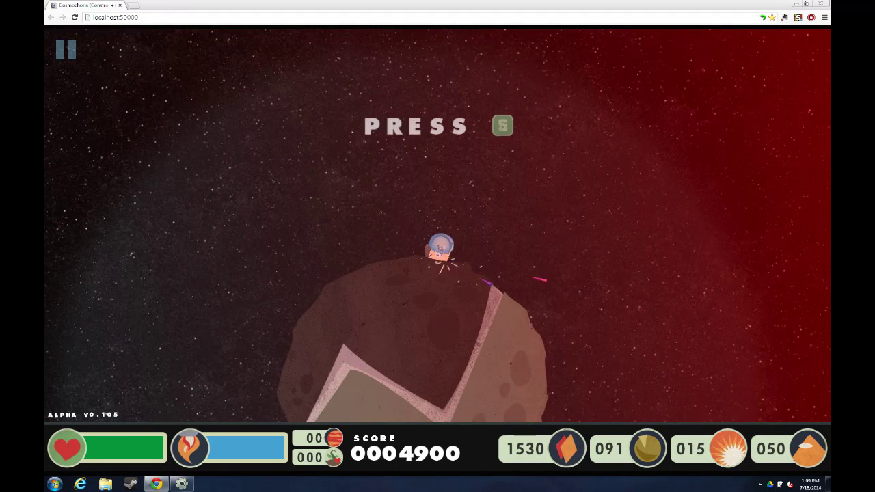
key(a)
key(space)
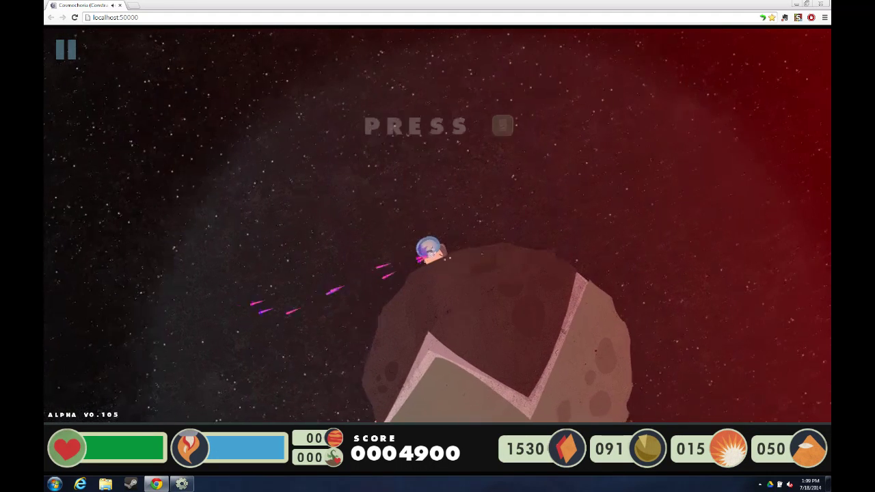
key(space)
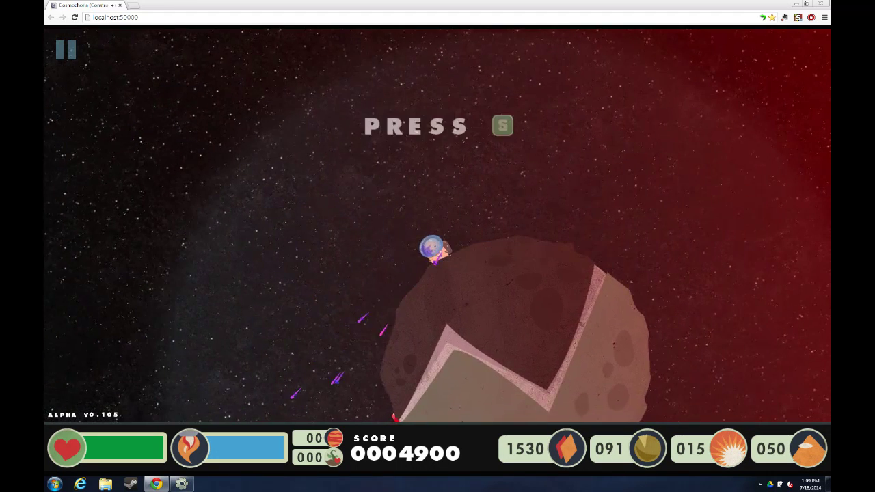
Step: Fire from the dark side towards the red tower, then hop back and shoot towards the light side
key(s)
key(Left)
key(Right)
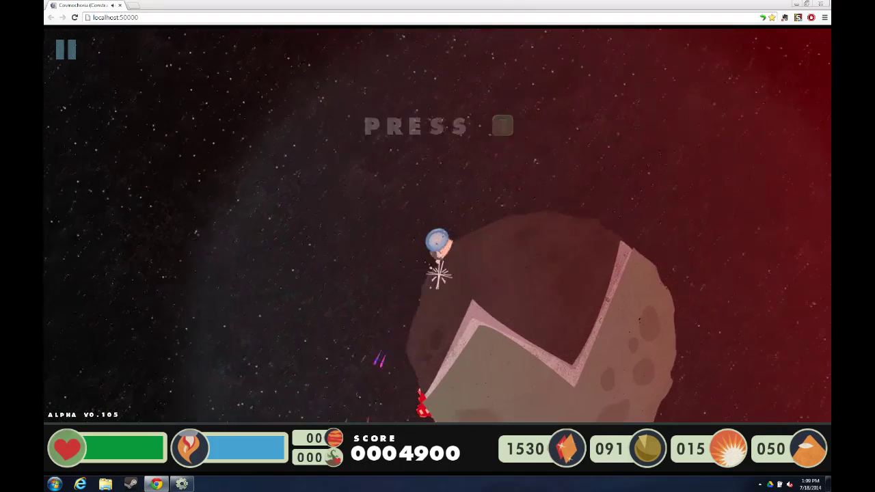
key(Up)
key(Right)
key(space)
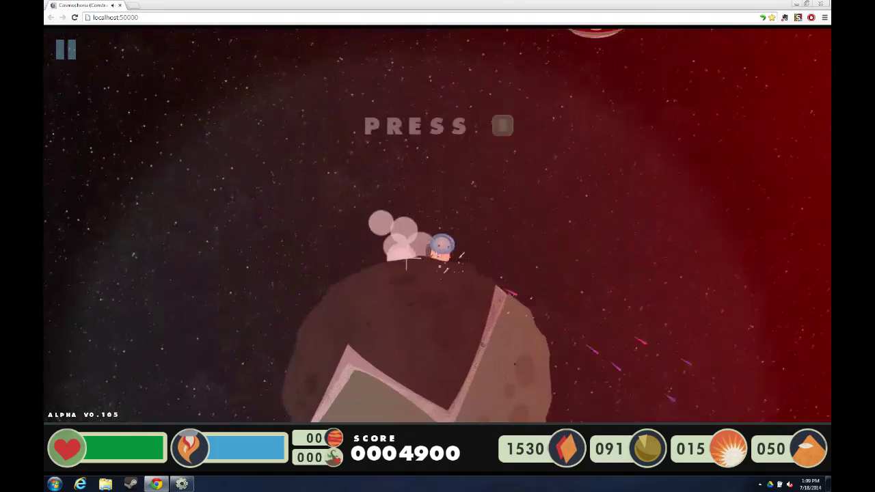
Step: Take off over the dark side and shoot at the red saucer and the green one-eyed creature
key(Up)
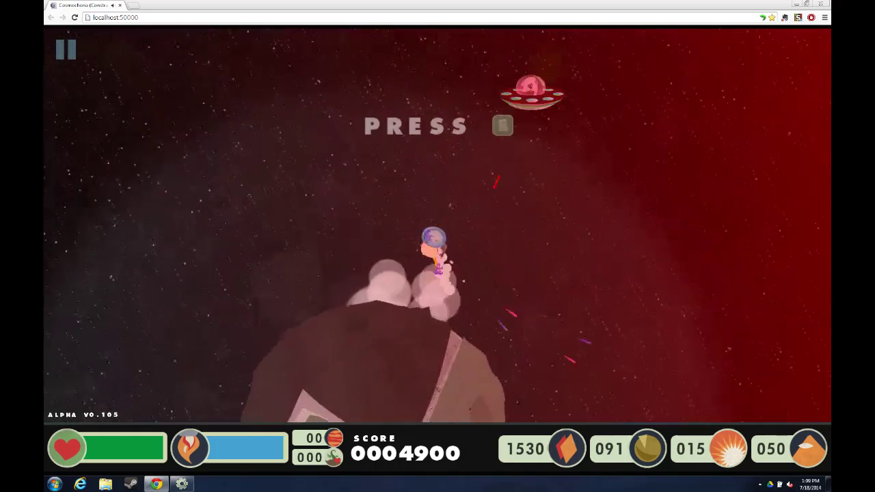
key(Left)
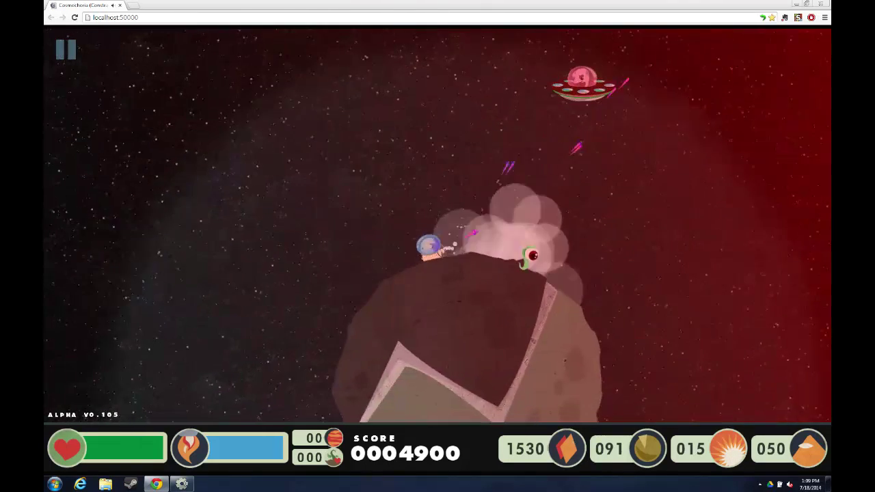
key(d)
click(504, 270)
key(w)
click(487, 209)
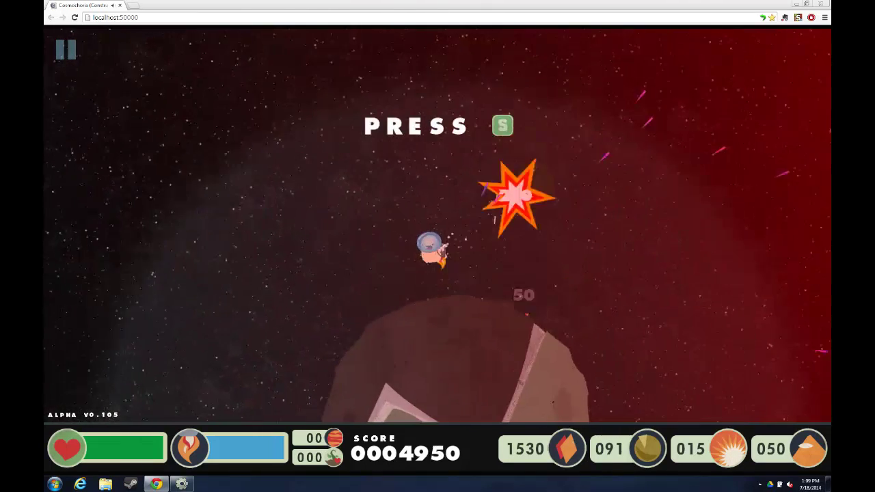
Step: Shoot down the purple saucer off the light side and retreat to the dark side's ground
key(d)
key(w)
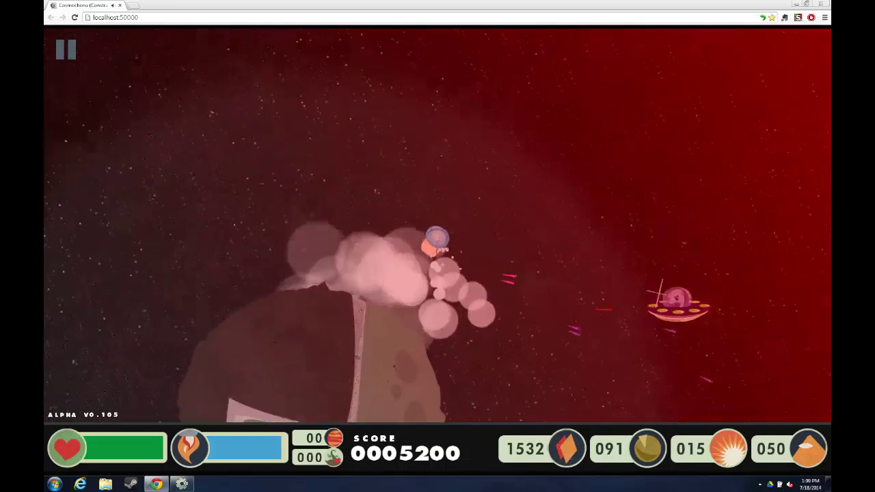
key(Left)
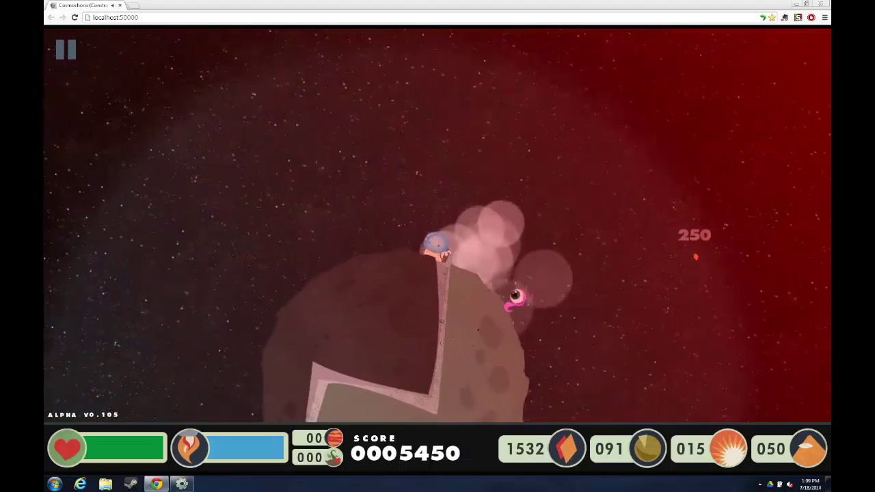
key(Up)
key(s)
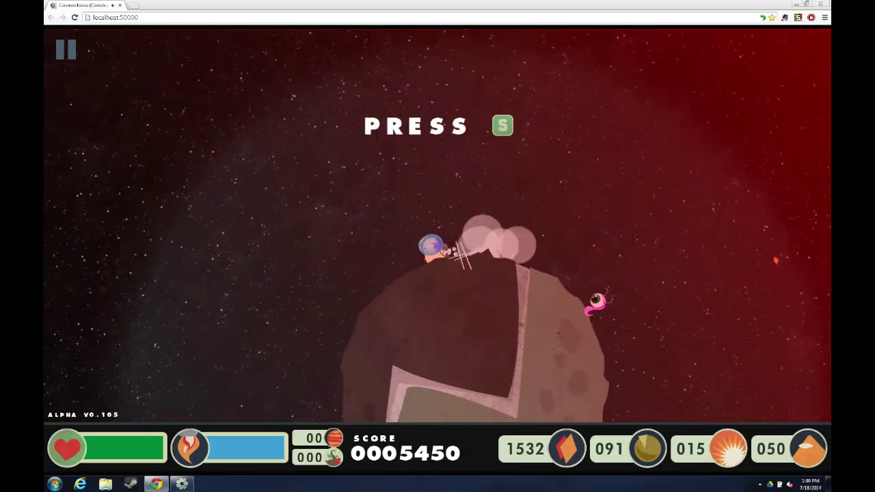
Step: Shoot the pink one-eyed creature, pick up a crystal and return to the dark side
key(Right)
key(Up)
key(a)
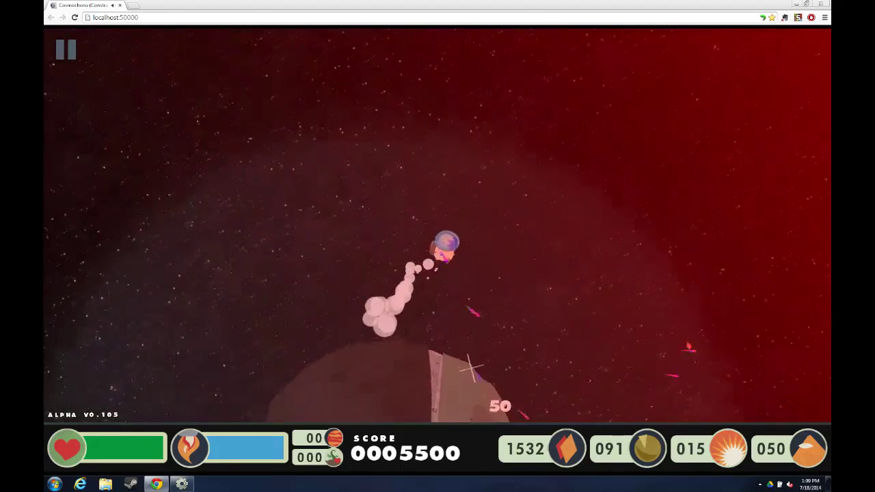
key(Right)
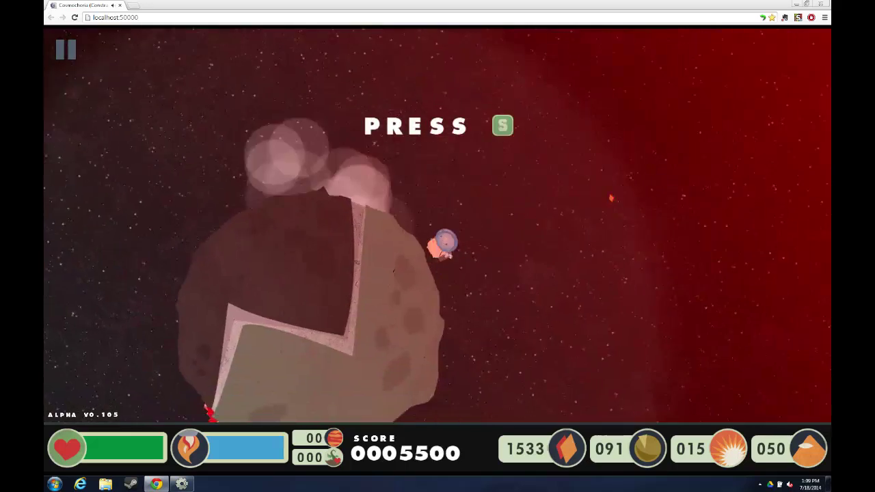
key(Up)
key(a)
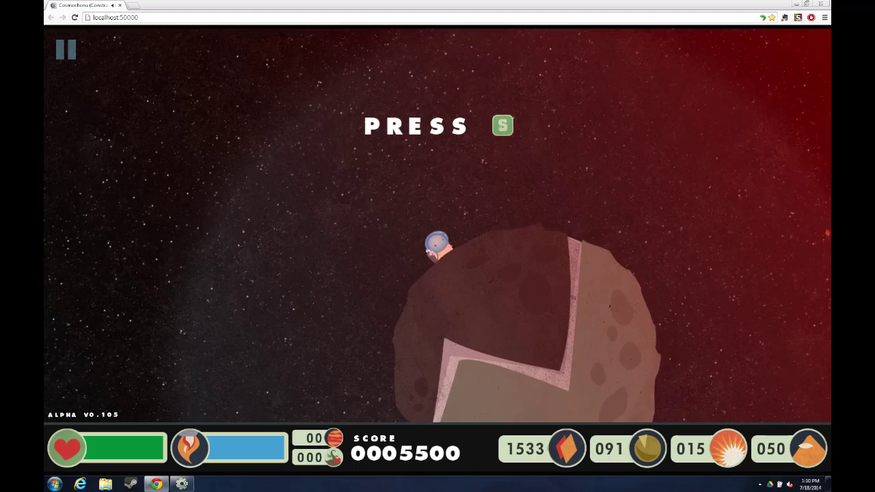
Step: Fly high above the dark side, shoot the drifting asteroids and descend towards the planet
key(s)
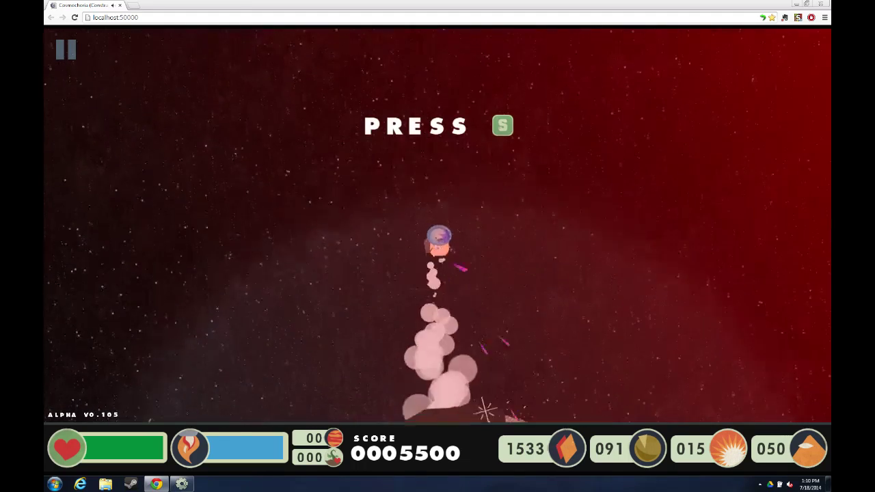
key(s)
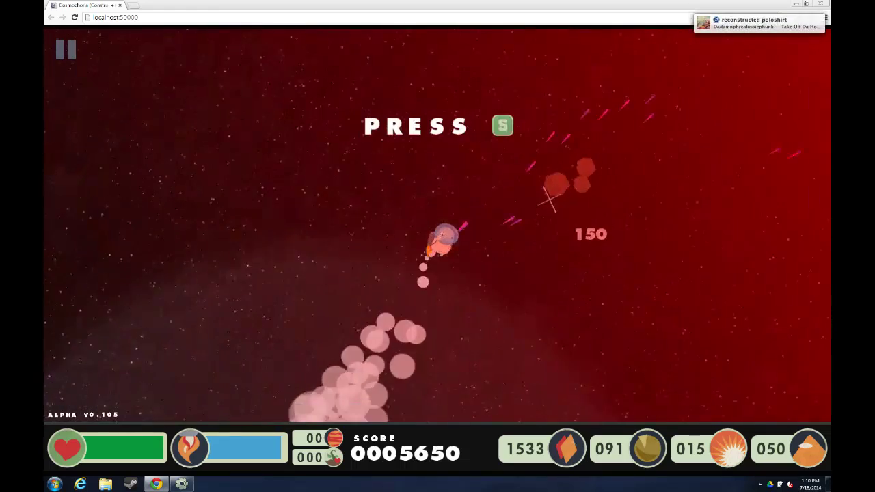
key(s)
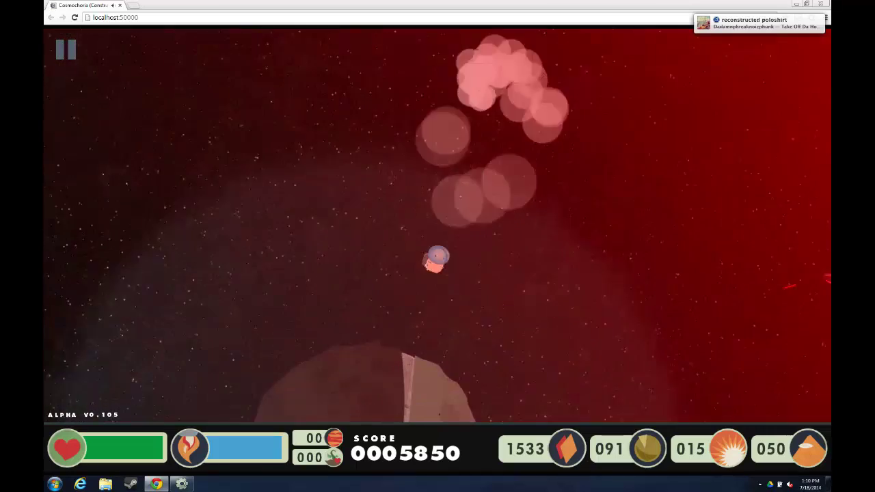
Step: Shoot down the approaching saucer above the border and land back on the dark side
key(w)
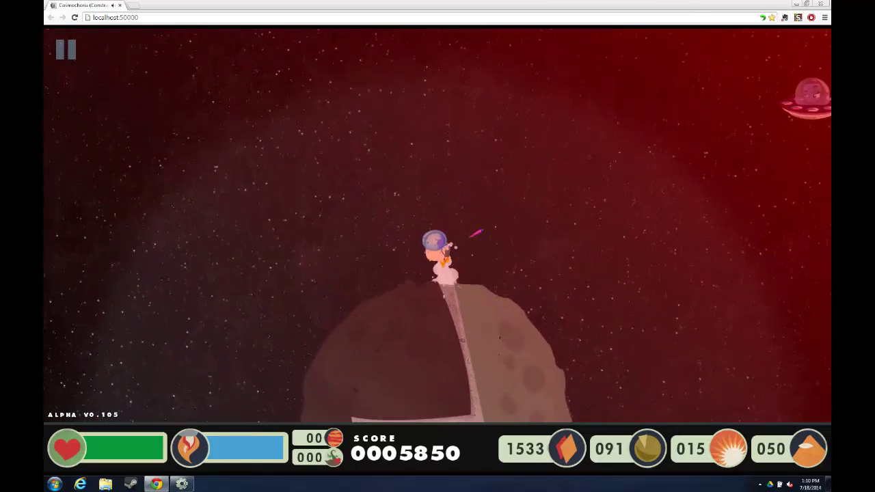
key(w)
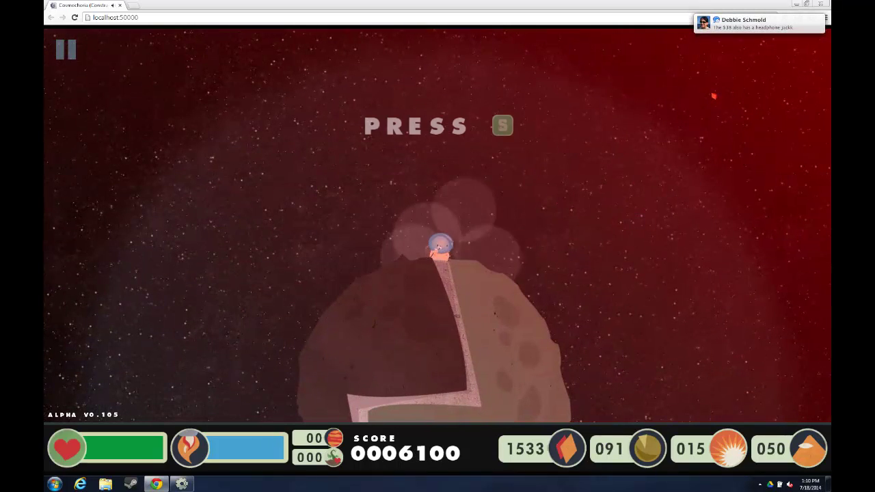
key(s)
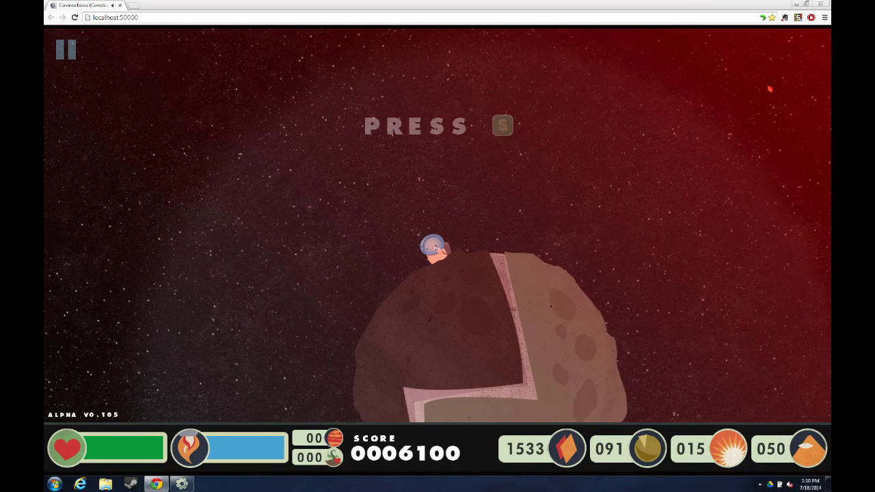
Step: Walk back and forth across the border between the dark and light ground while firing into open space
key(a)
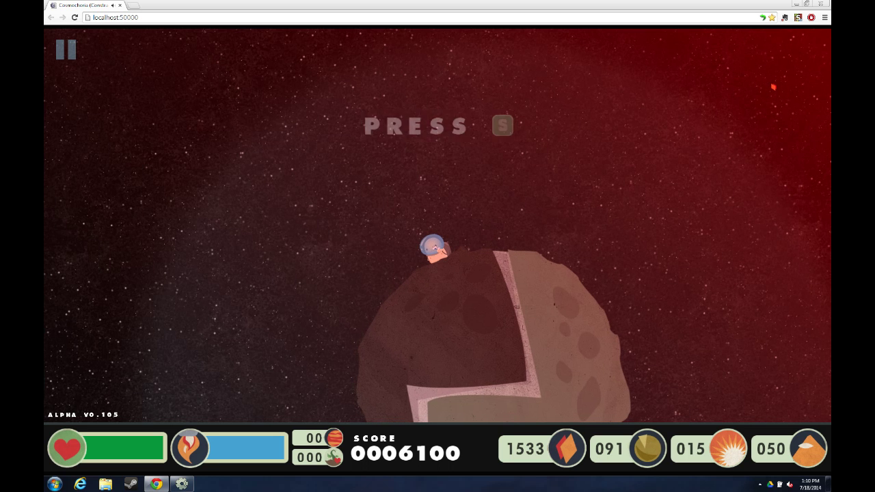
key(d)
key(a)
key(d)
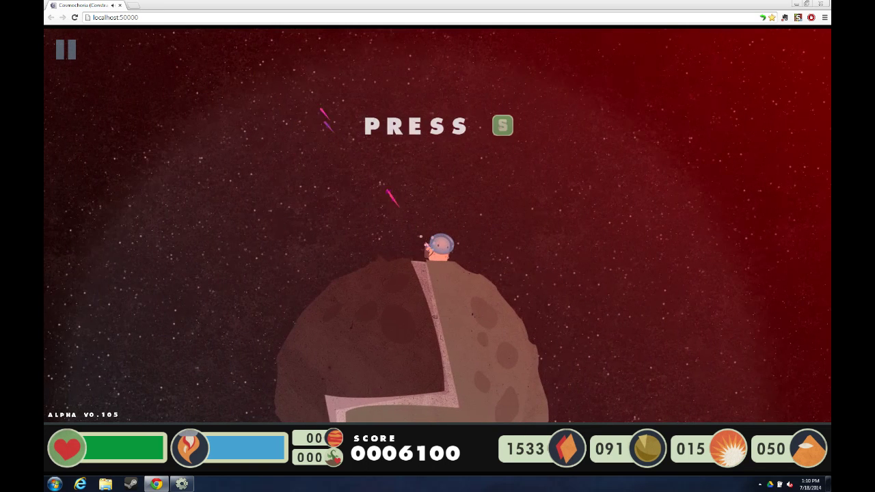
key(d)
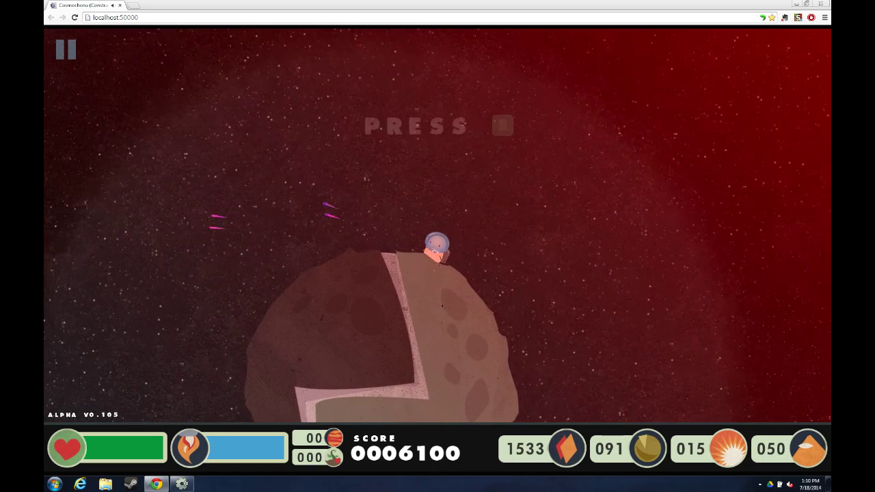
key(a)
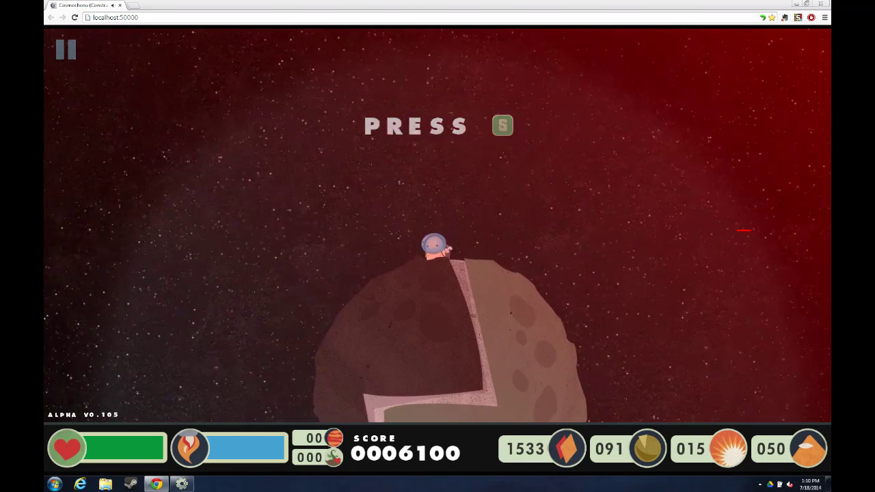
key(w)
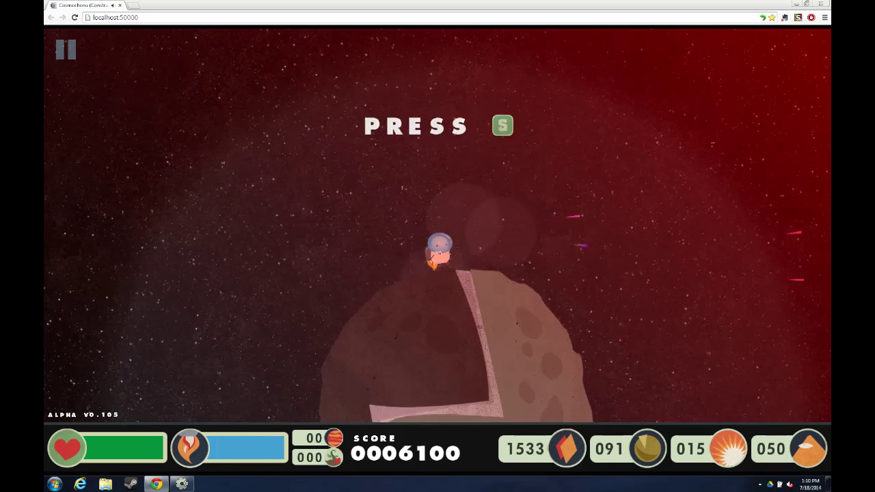
key(s)
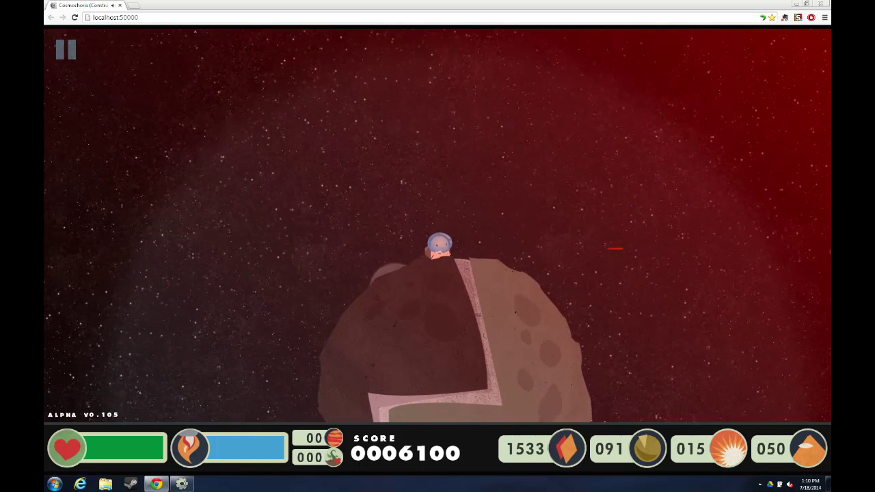
Step: Cross to the light side and shoot down the saucer hovering above the planet
key(Up)
key(a)
key(Left)
key(a)
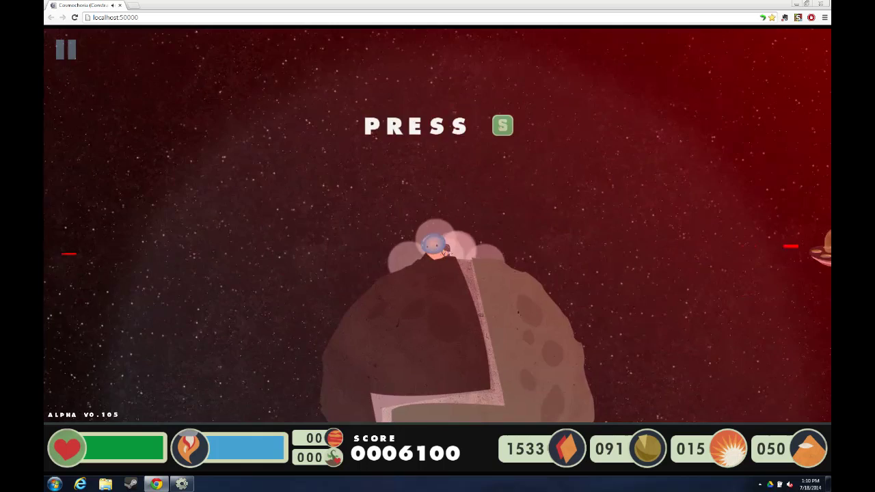
key(s)
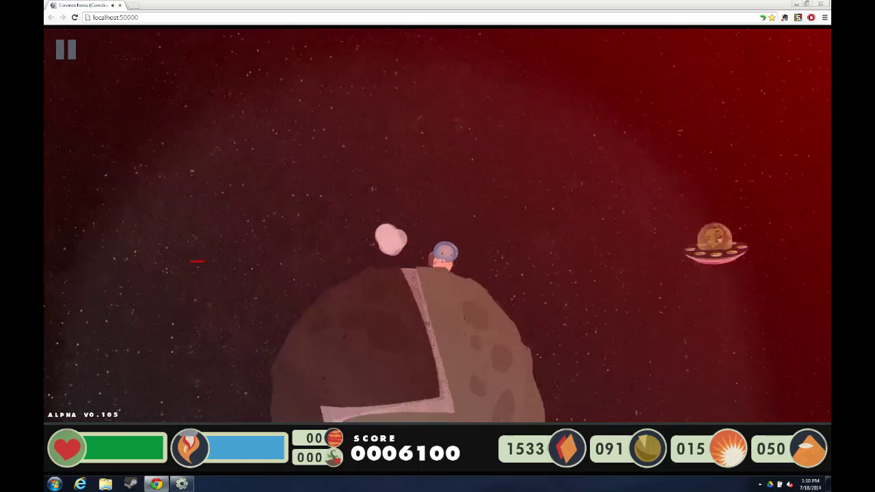
key(Right)
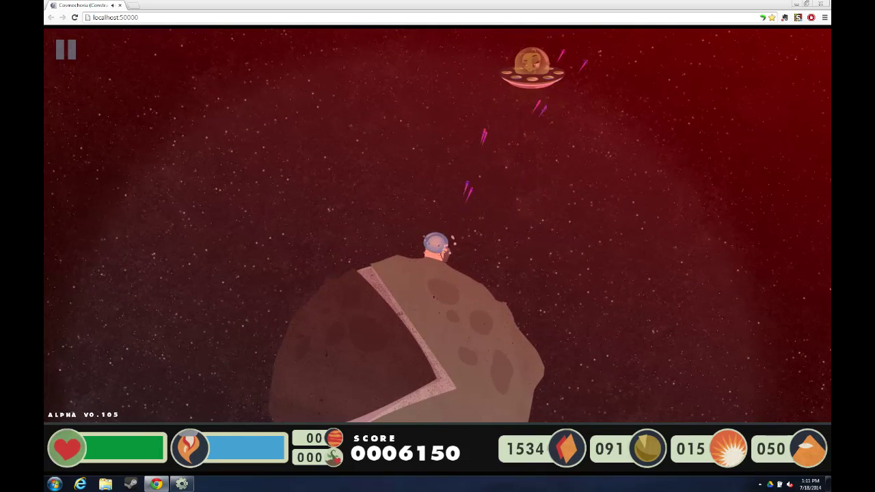
key(w)
key(s)
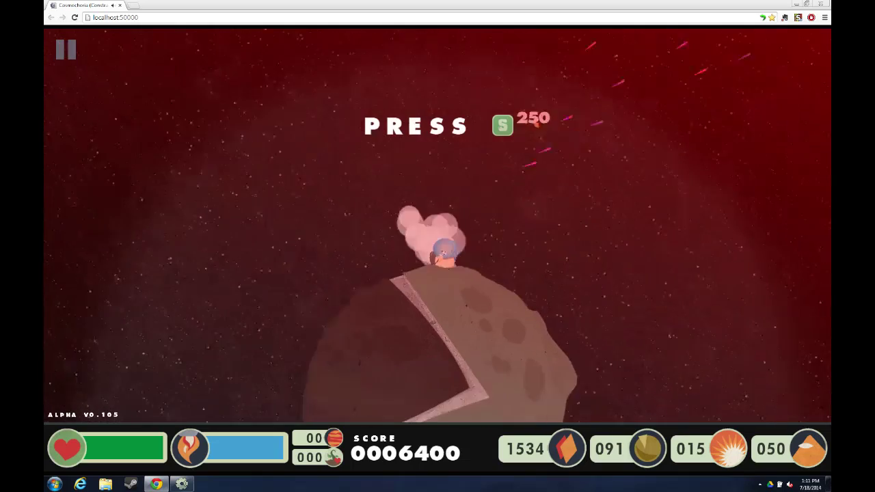
Step: Jet over the border, collect a crystal and back away from the saucer swarm along the light side
key(w)
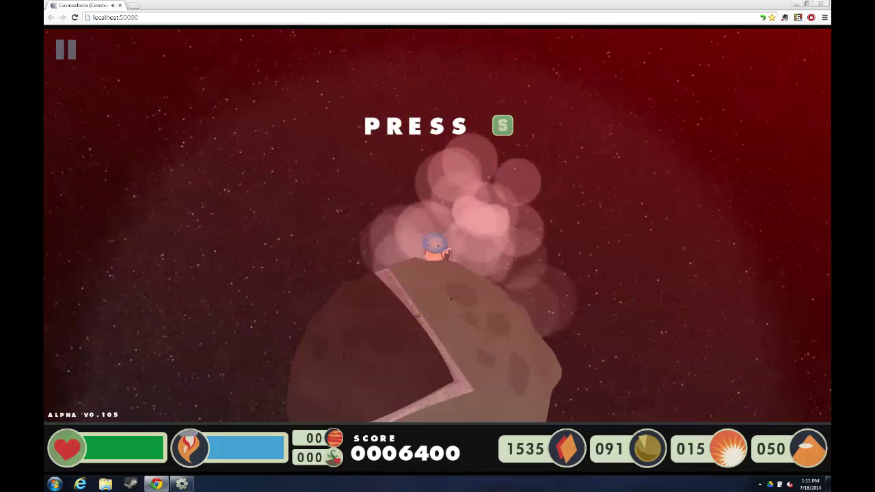
key(w)
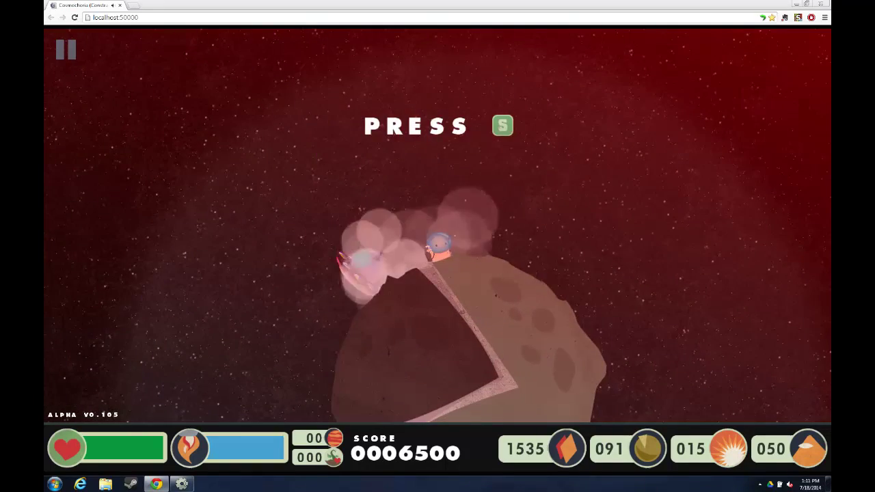
key(s)
key(d)
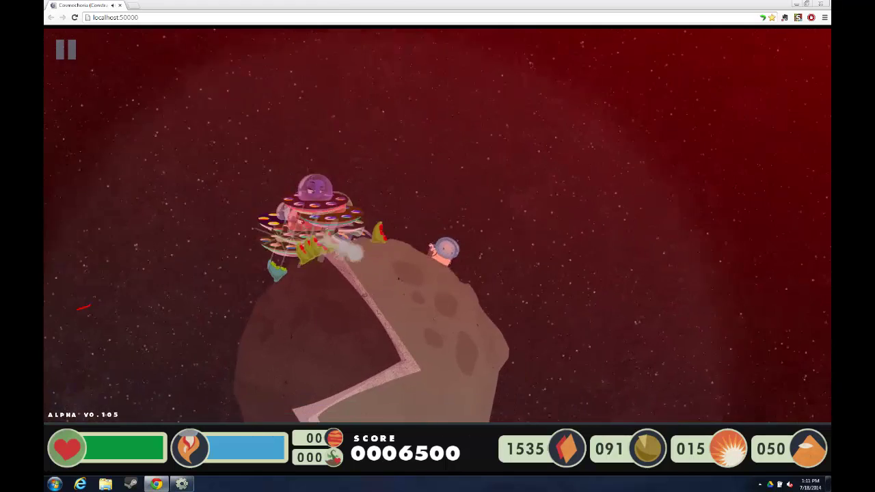
Step: Shoot the swarming saucers and the ground creatures from the light side
key(w)
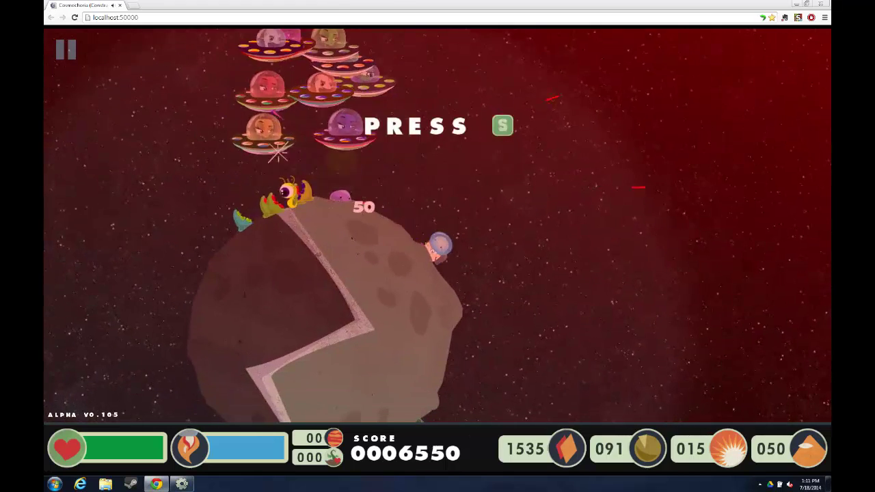
key(a)
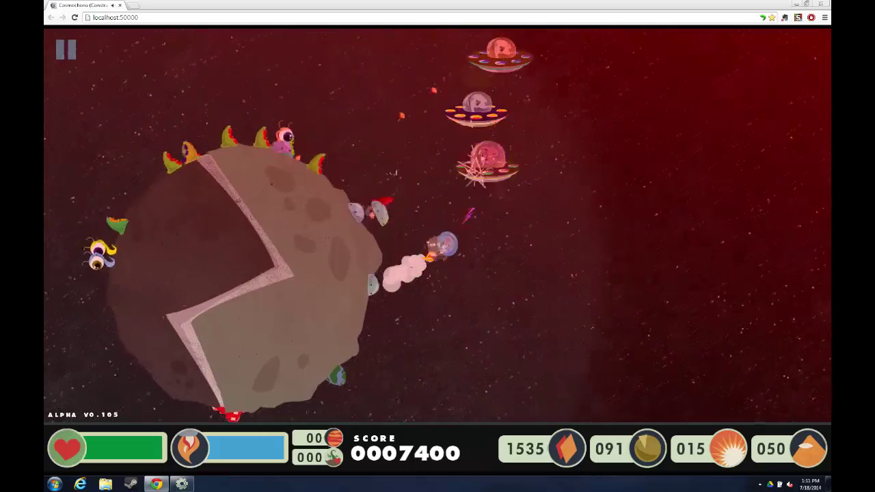
key(Left)
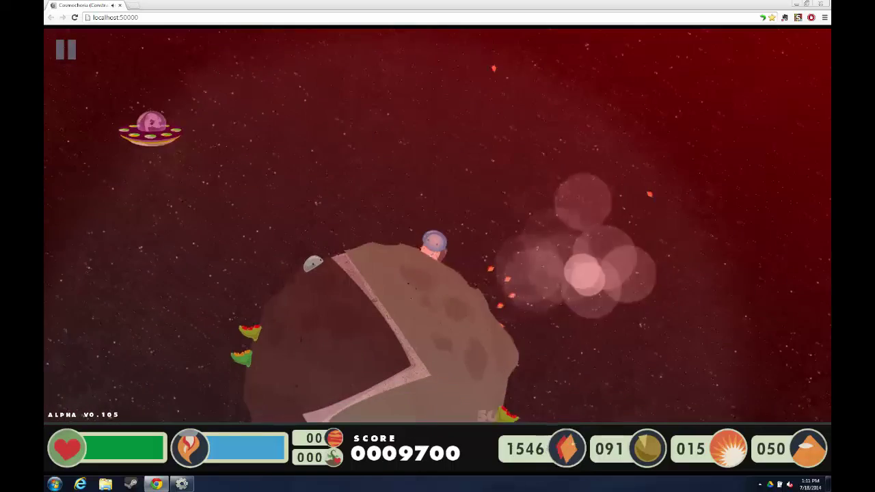
Step: Shoot the pink saucer and the yellow one-eyed creature off the dark side, collect crystals and return to the light side
key(w)
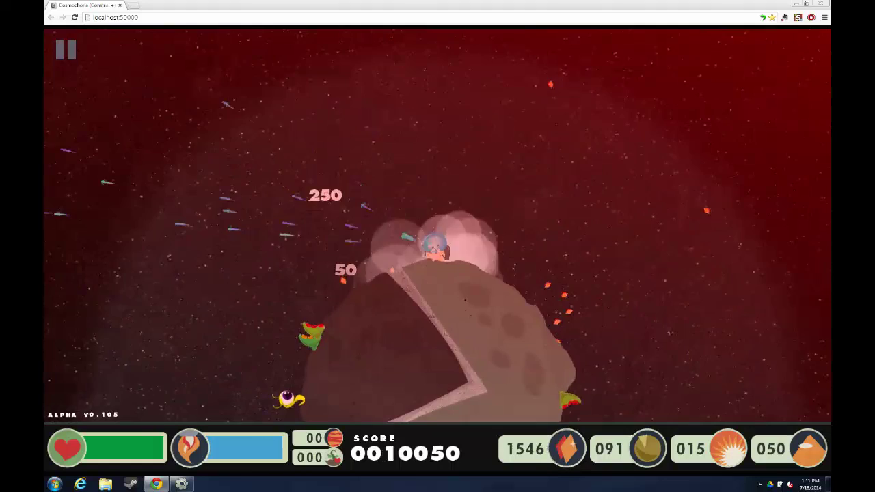
key(w)
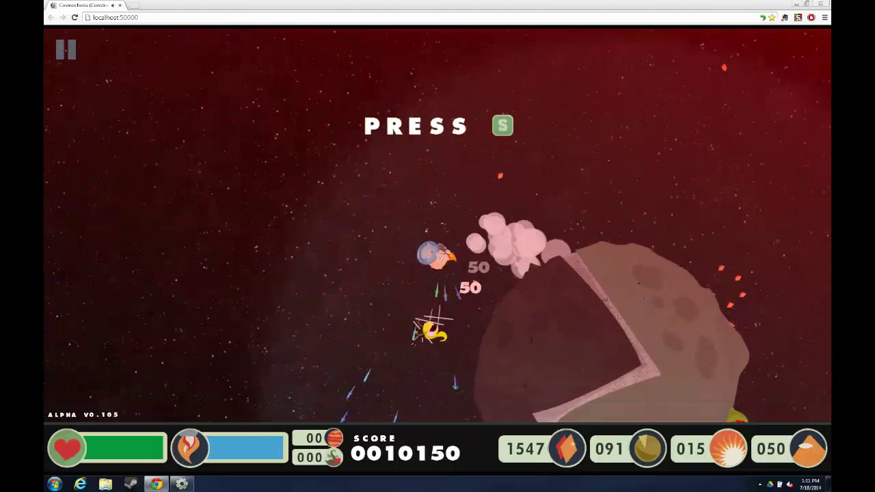
key(Right)
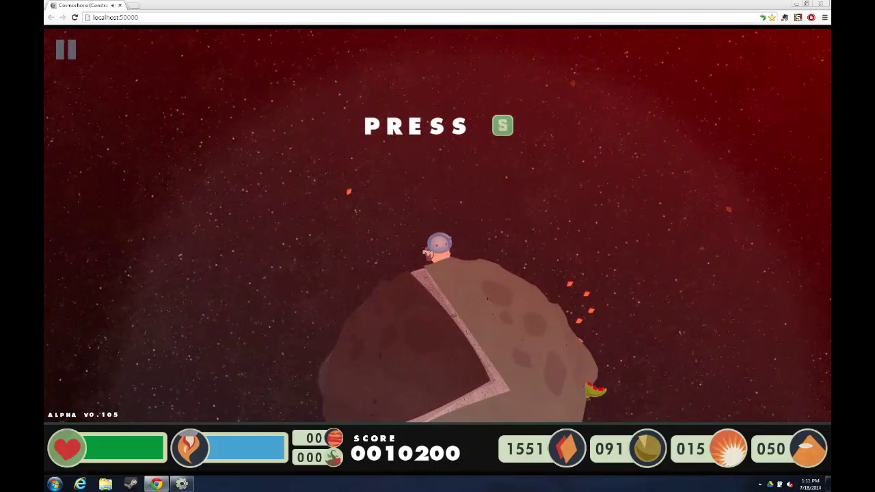
key(d)
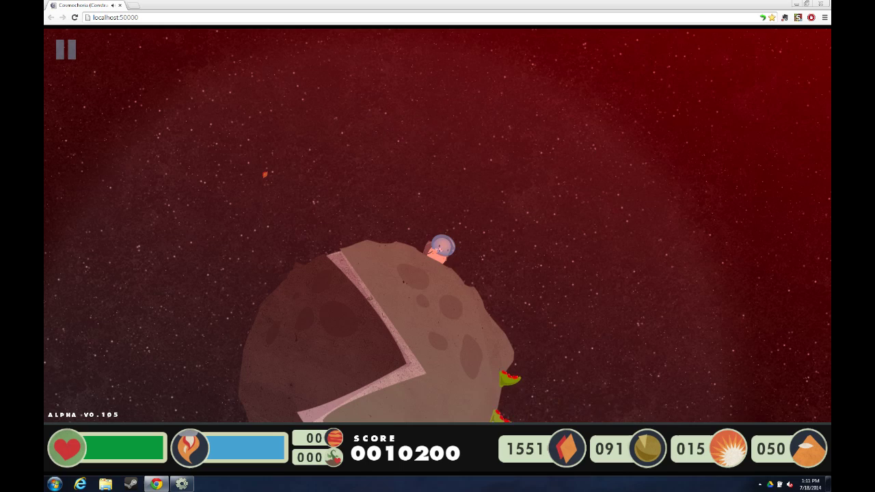
Step: Fly off the light side, shoot the green creatures on its edge and bring down the red-piloted saucer
key(a)
key(Right)
key(Up)
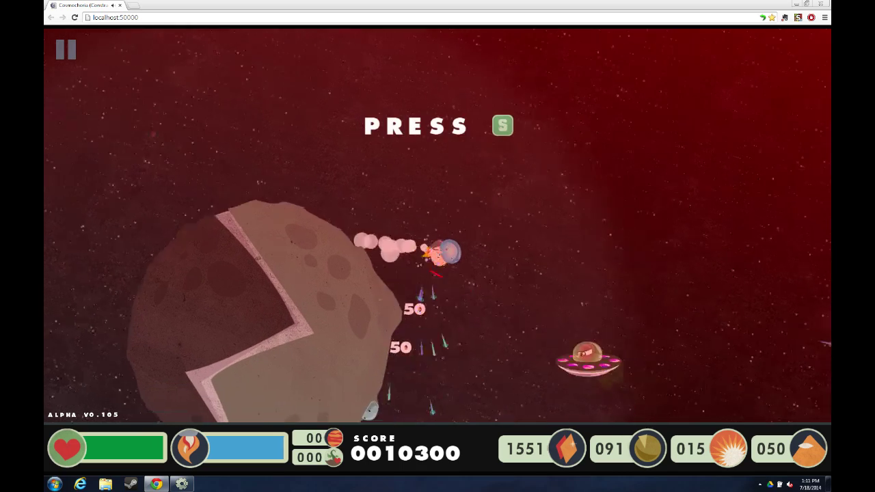
key(Up)
key(a)
key(Left)
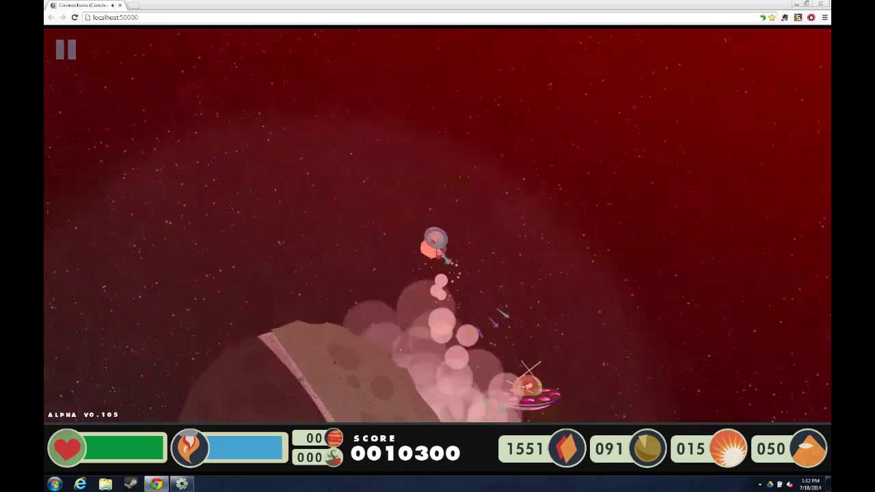
key(Up)
key(Right)
key(a)
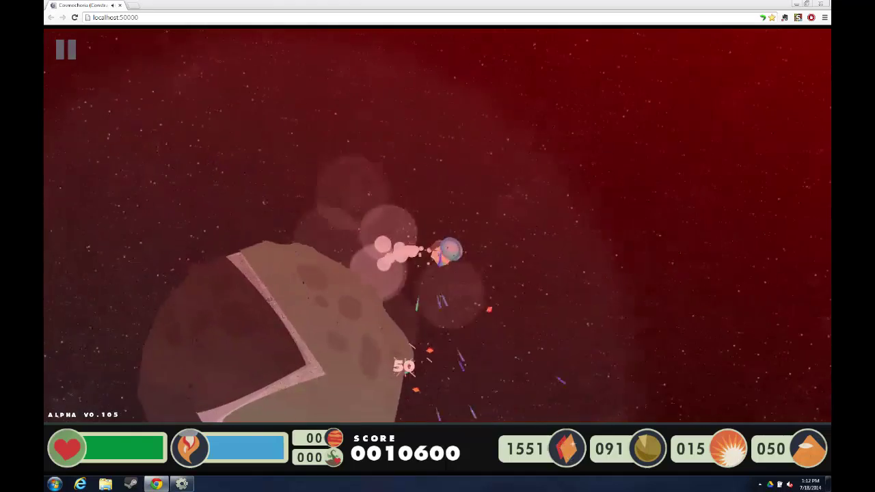
Step: Collect the dropped crystals and land on the light side's far slope, firing at the distant red saucer
key(Up)
key(a)
key(Right)
key(Up)
key(Left)
key(Up)
key(Left)
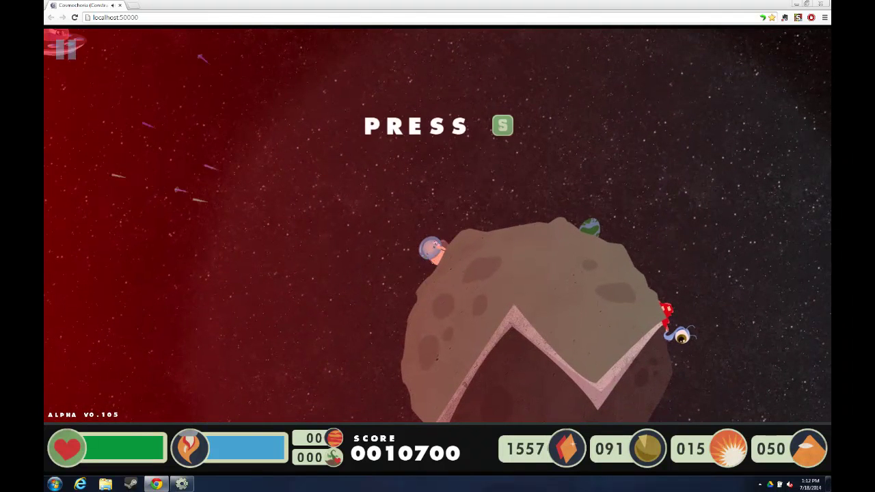
Step: Shoot down the red saucer and blast the asteroid drifting above the light side
key(Right)
key(a)
key(Up)
key(Up)
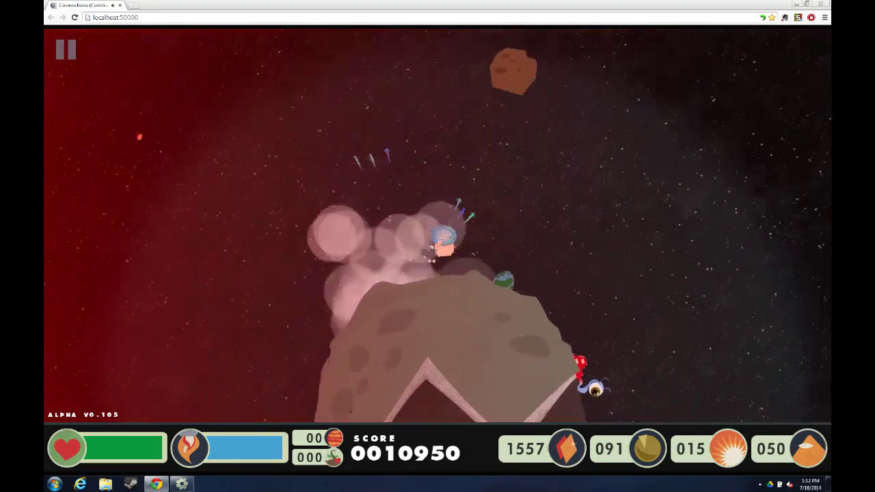
key(w)
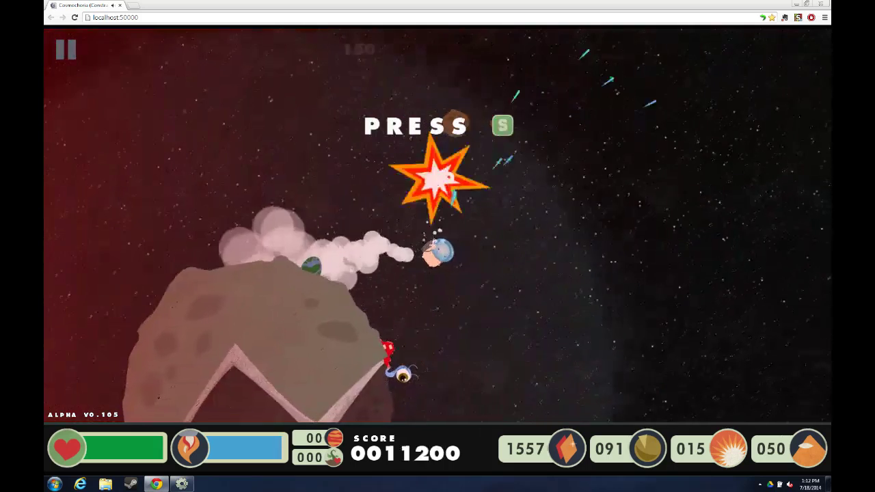
Step: Land beside the red triangle on the border, collect a crystal there and fly back across the light side
key(Right)
key(d)
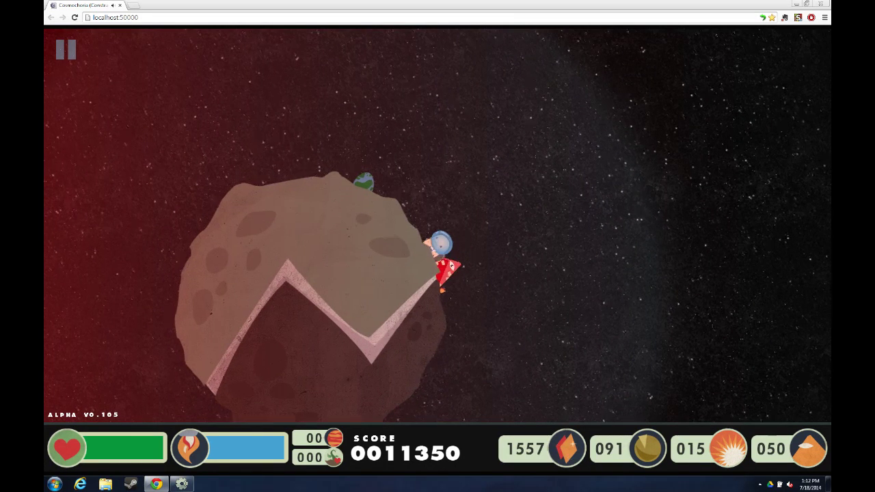
key(d)
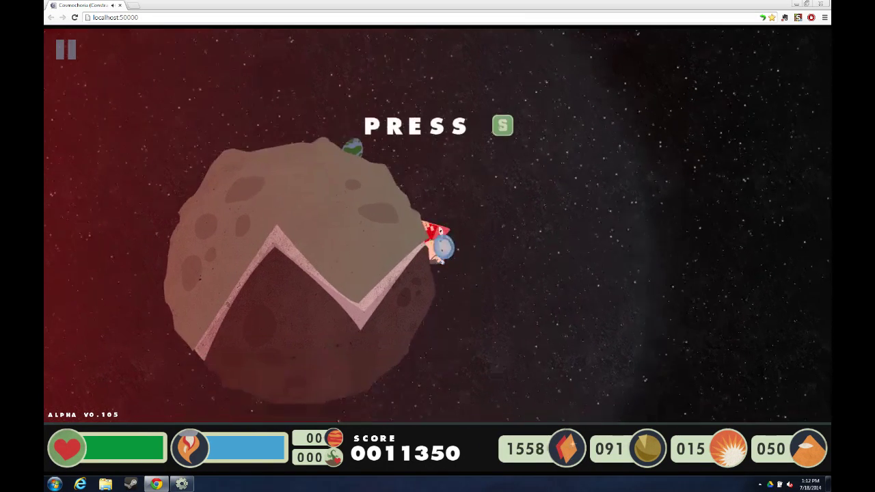
key(w)
key(a)
key(a)
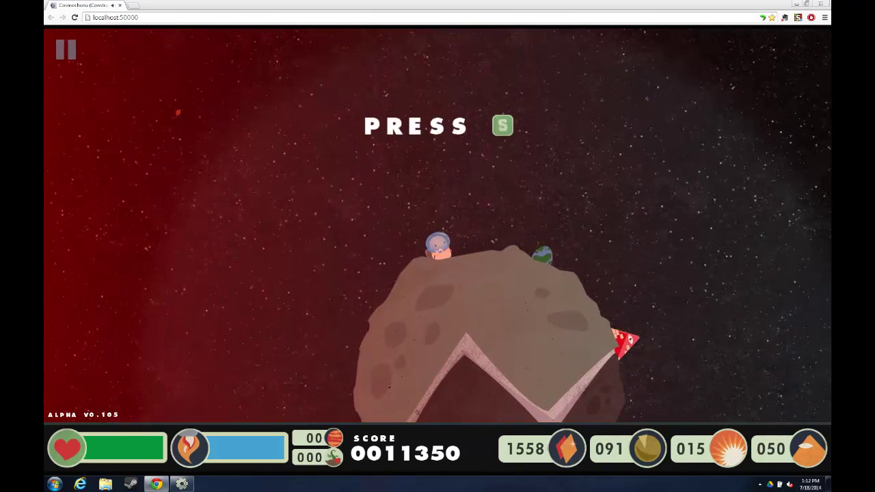
Step: Fire volleys off the light side's edge into the red region of space
key(d)
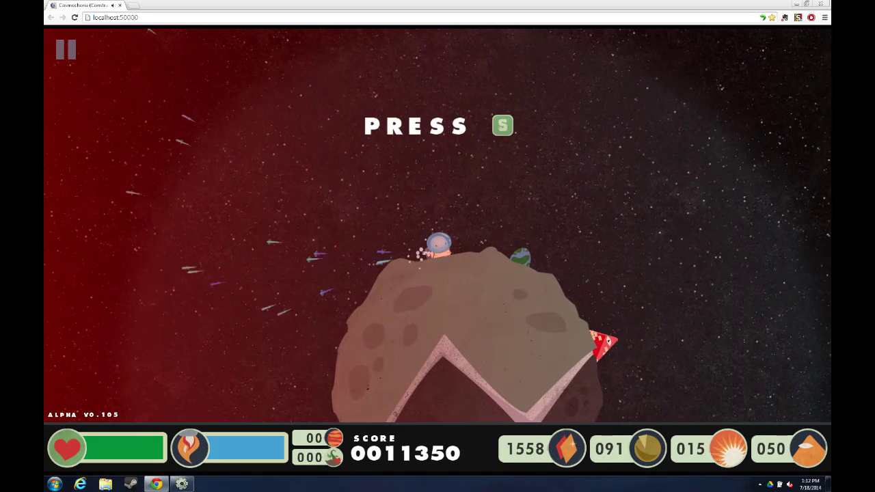
key(s)
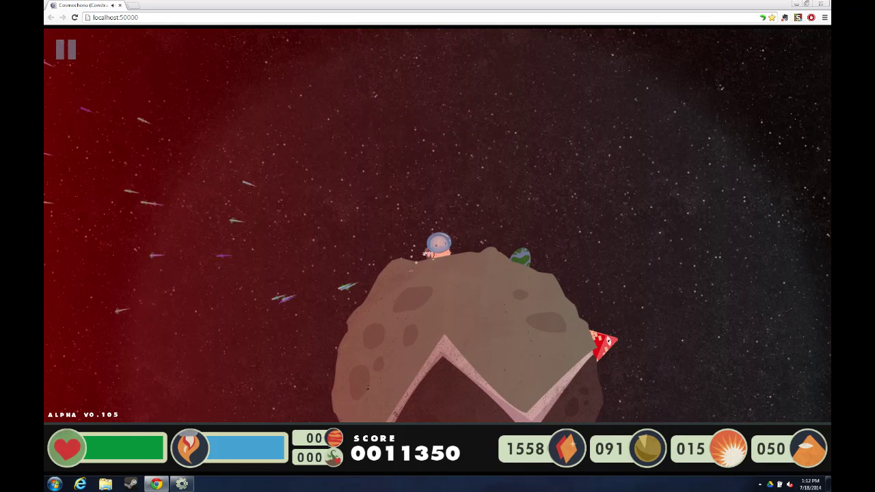
key(a)
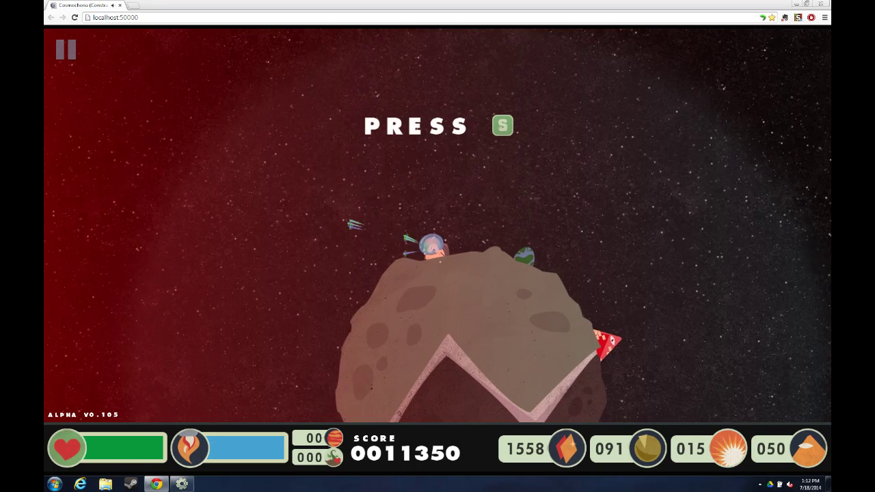
key(s)
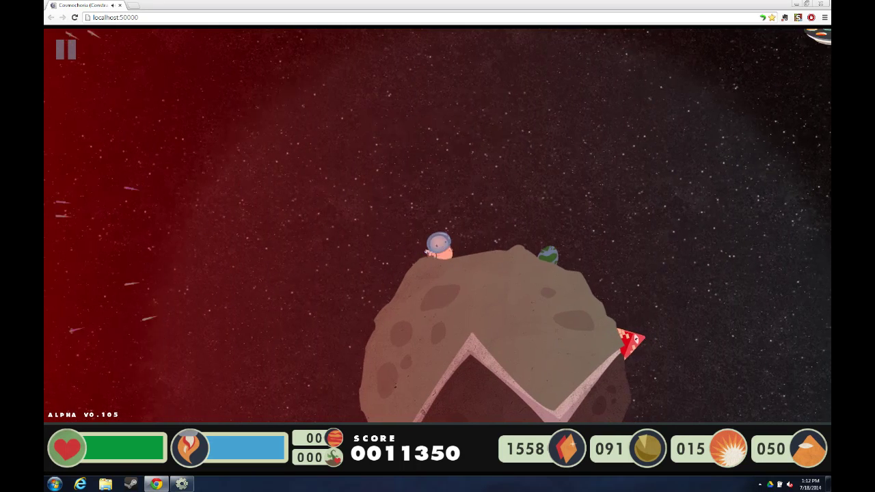
Step: Fly high above the light side, shoot down the arriving saucer and grab the power-up
key(w)
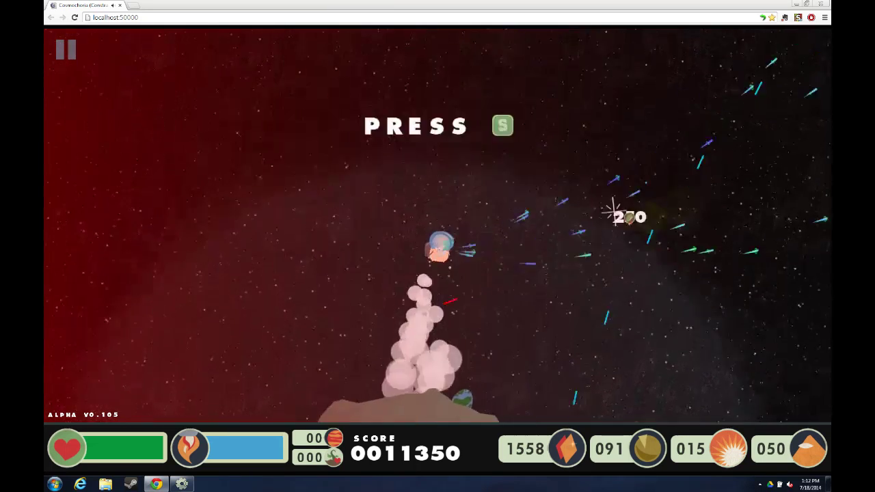
key(d)
key(s)
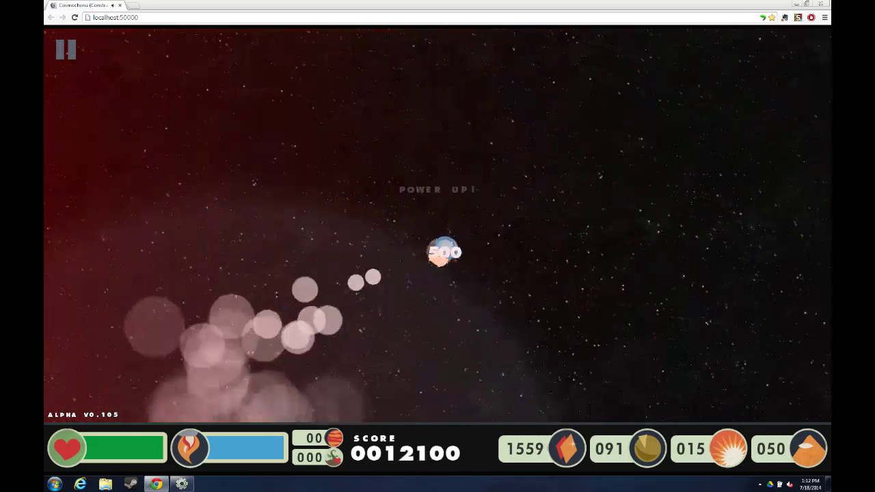
Step: Land on the planet, bring up the item wheel there and use the egg lying on the surface
key(a)
key(s)
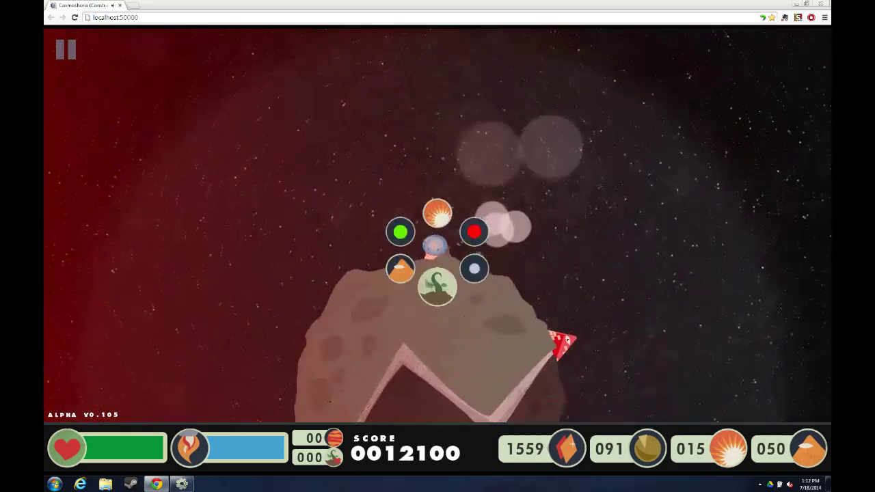
key(Left)
key(Up)
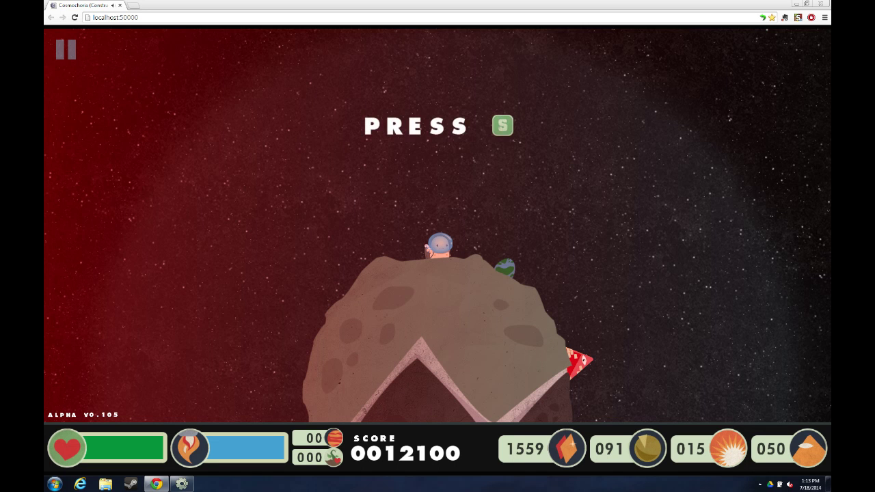
key(s)
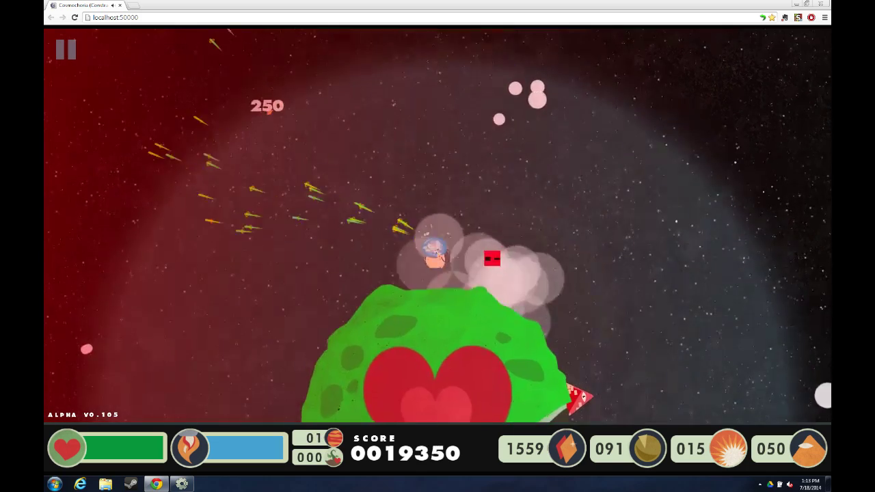
Step: Fly over the green heart planet with the red square pet and fire at the saucer approaching from space
key(Right)
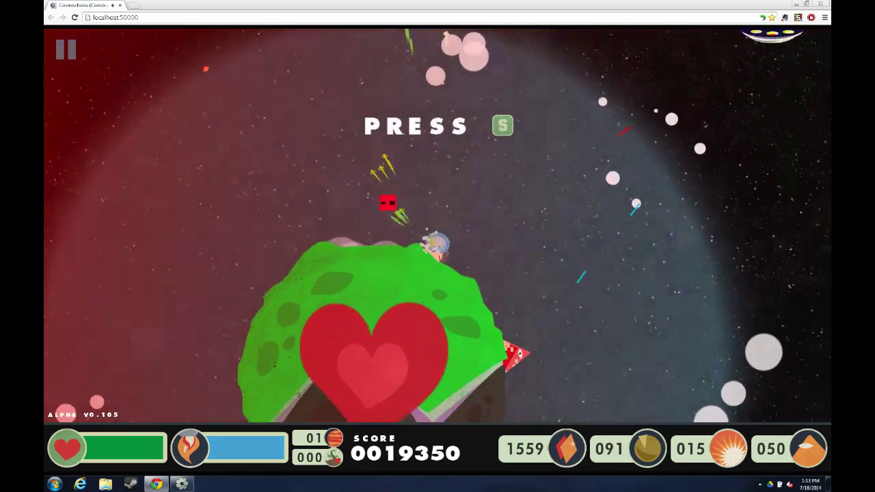
key(w)
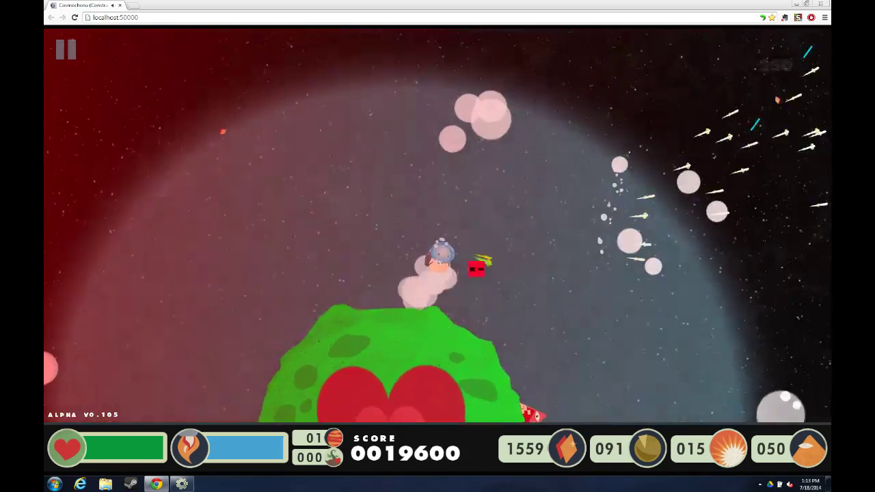
key(d)
key(w)
key(a)
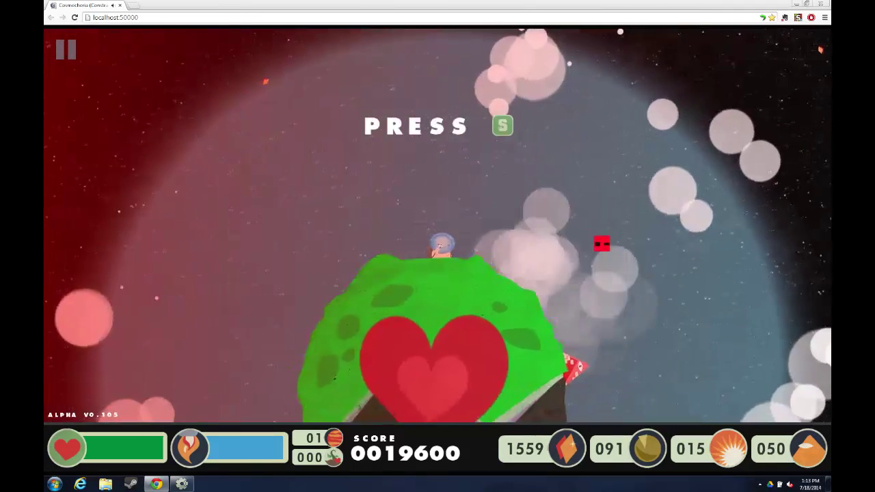
Step: Make short flights above the green heart planet and land again to test how the red square pet follows
key(w)
key(w)
key(a)
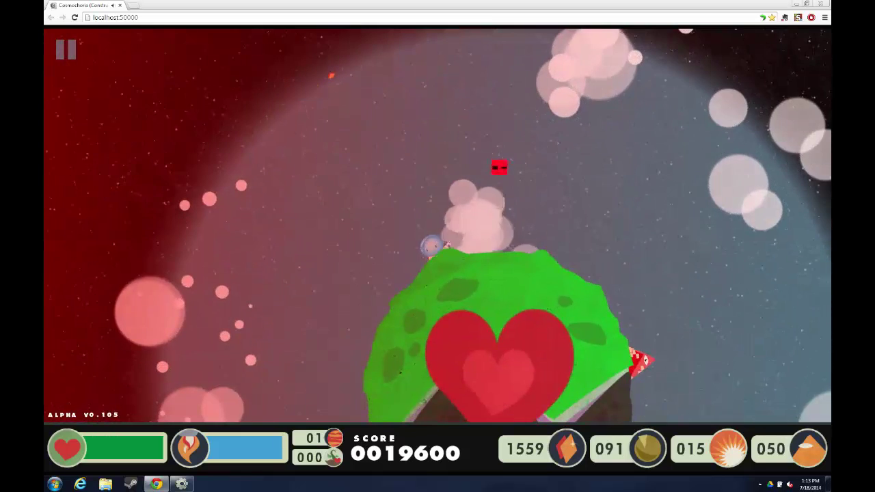
key(w)
key(d)
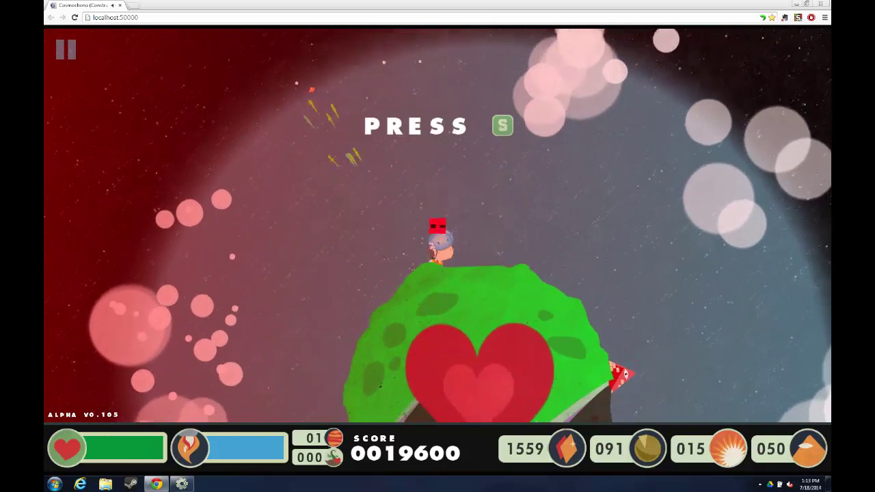
key(w)
key(d)
key(a)
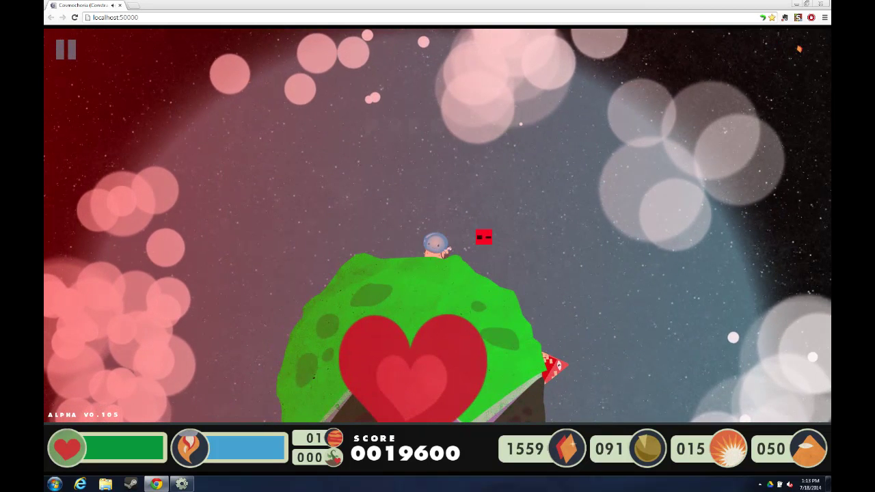
Step: Pace back and forth on the green planet's surface to examine the red square pet's hovering
key(Right)
key(Up)
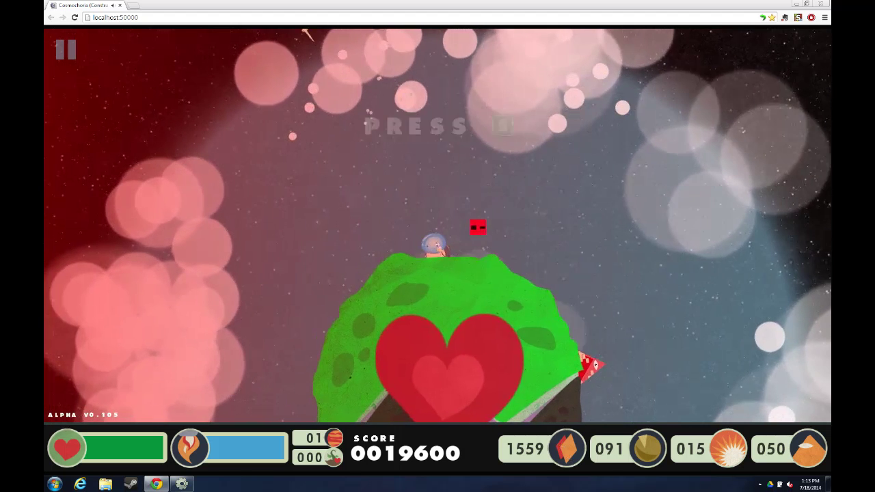
key(Right)
key(Left)
key(Right)
key(Left)
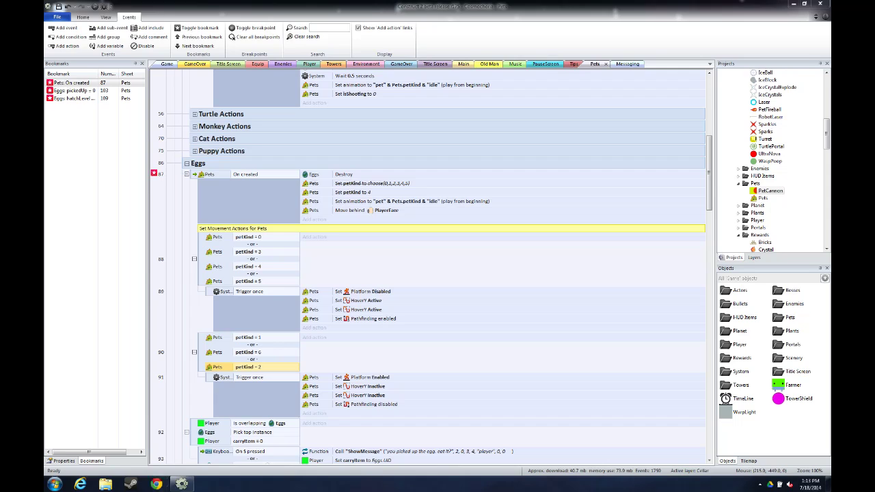
Step: Switch to Construct 2, set petKind to 1 in the Pets On created event and run the layout
key(alt+Tab)
double_click(362, 192)
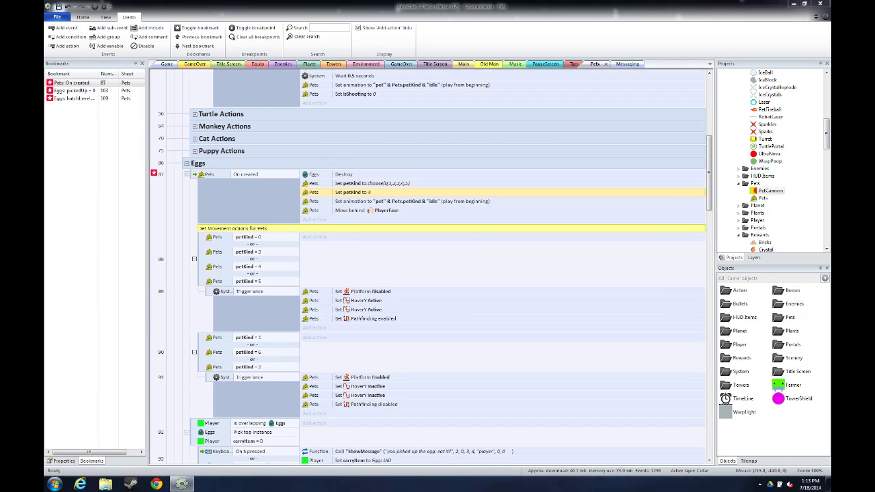
key(Tab)
text(1)
key(ctrl+a)
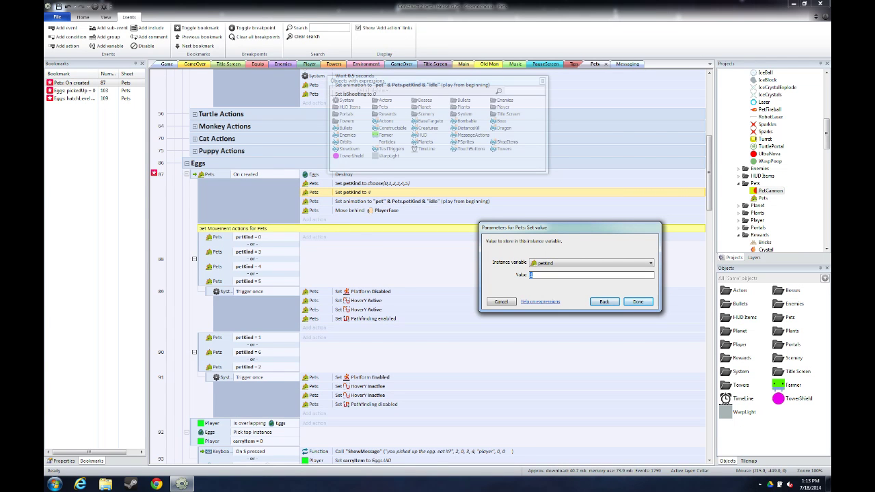
click(637, 301)
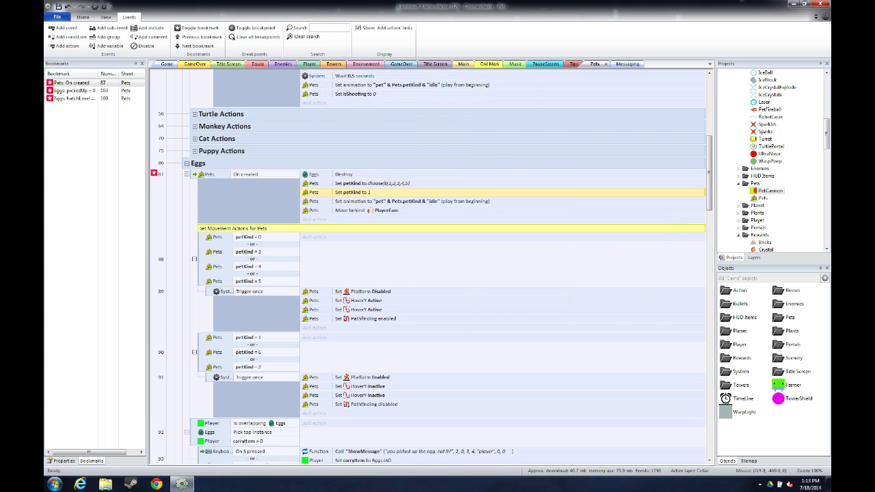
click(94, 7)
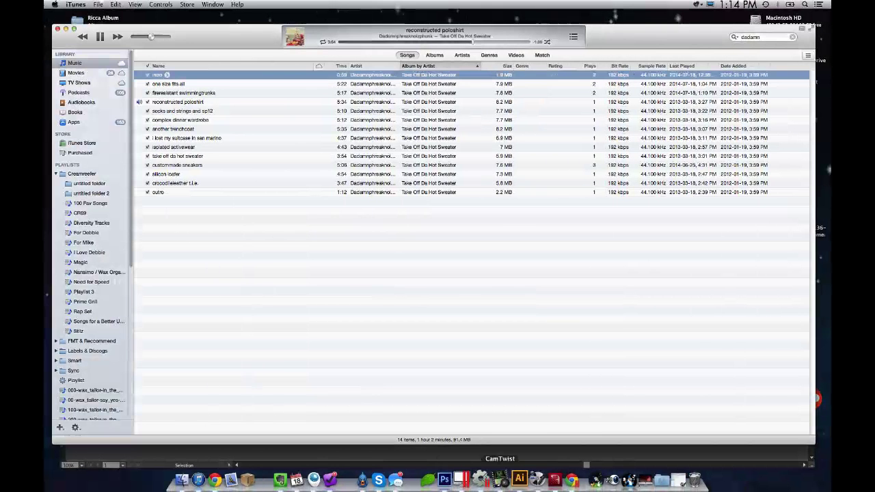
Step: Switch to Illustrator, shift the view to examine the pet sketches in Pets.eps and take up the Direct Selection tool
click(516, 481)
key(space)
drag(489, 249, 414, 235)
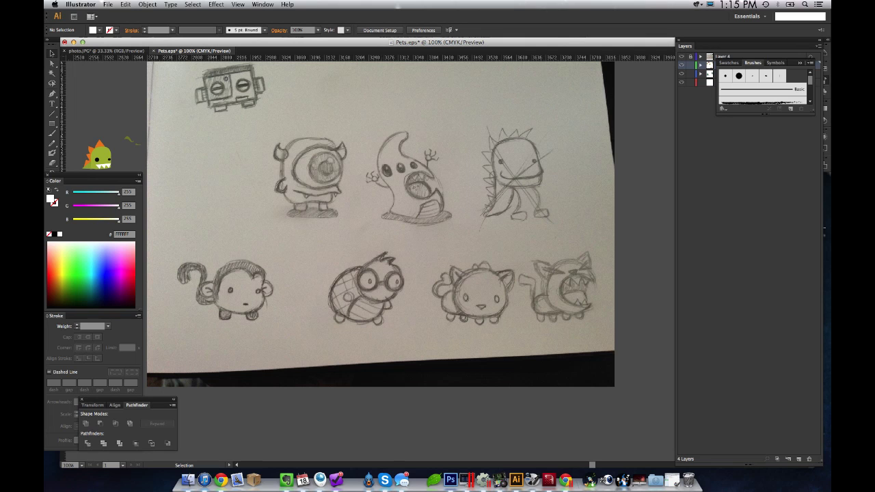
key(a)
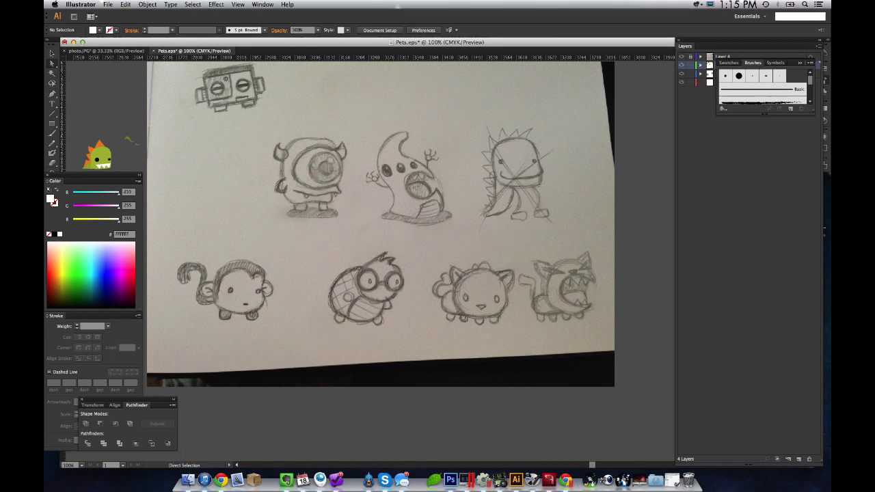
Step: Switch to Chrome, search Google for "mike wazowski" and close the search page after viewing it
click(220, 479)
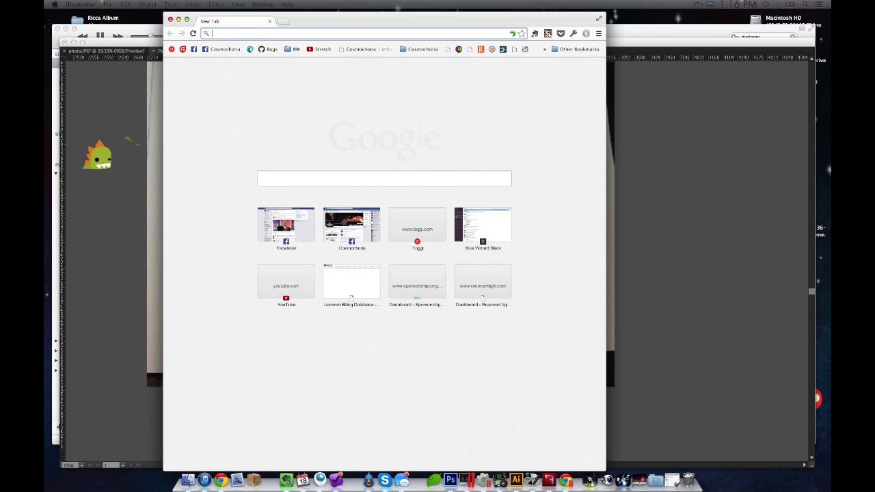
text(mike wazo)
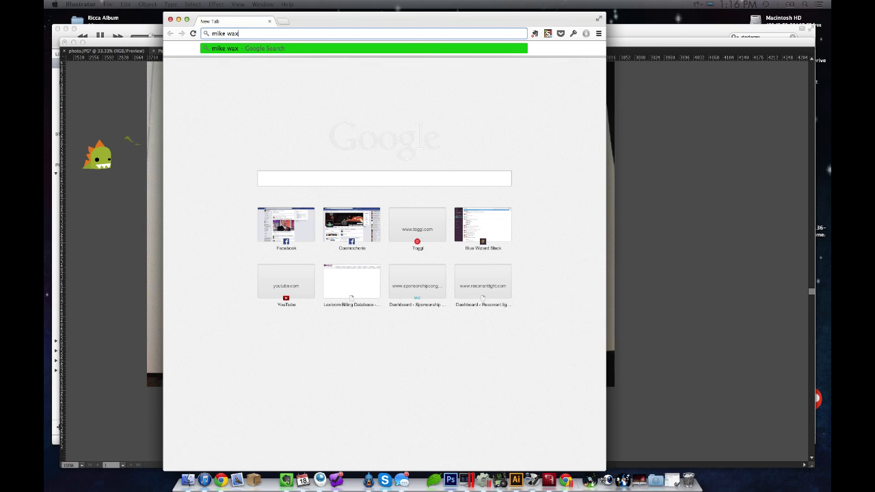
key(BackSpace)
text(ou)
text(ski)
key(Return)
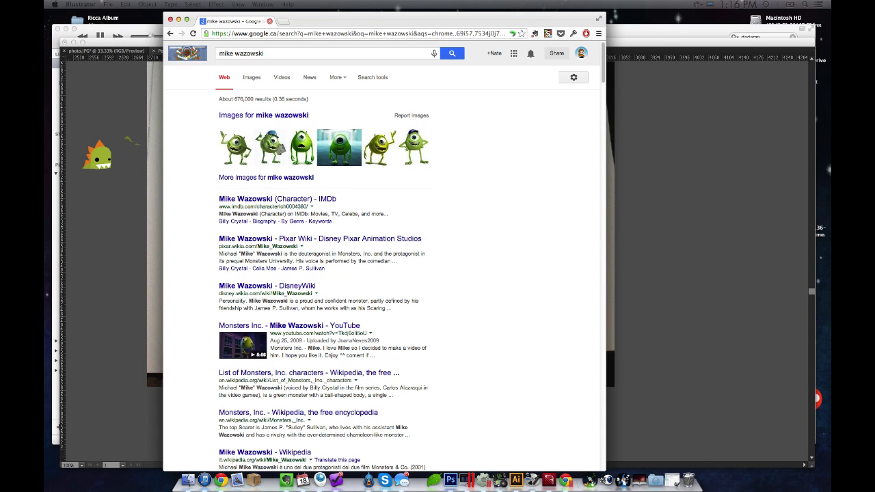
click(270, 21)
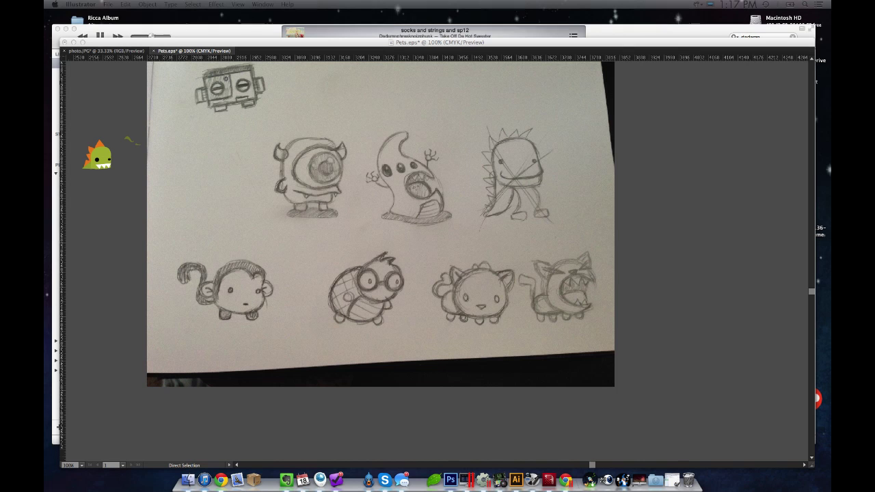
Step: Switch back to Construct 2, run the Cosmochoria preview again and close the old preview page
key(super+Tab)
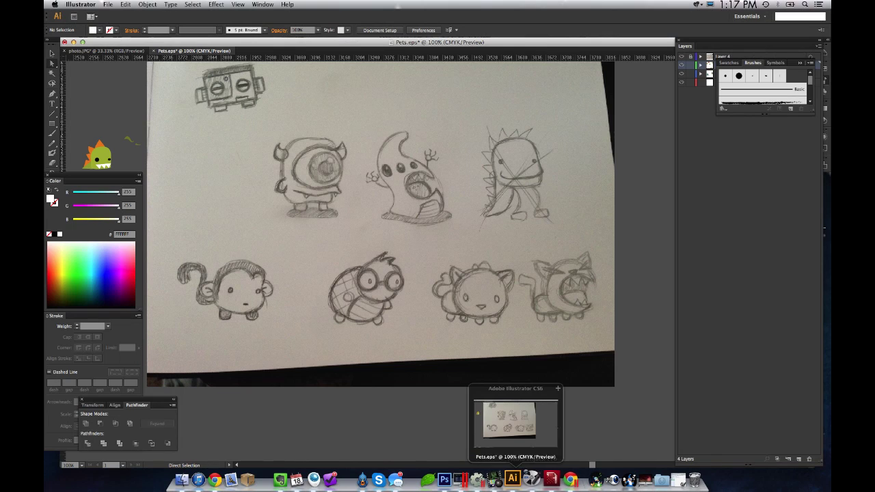
click(483, 480)
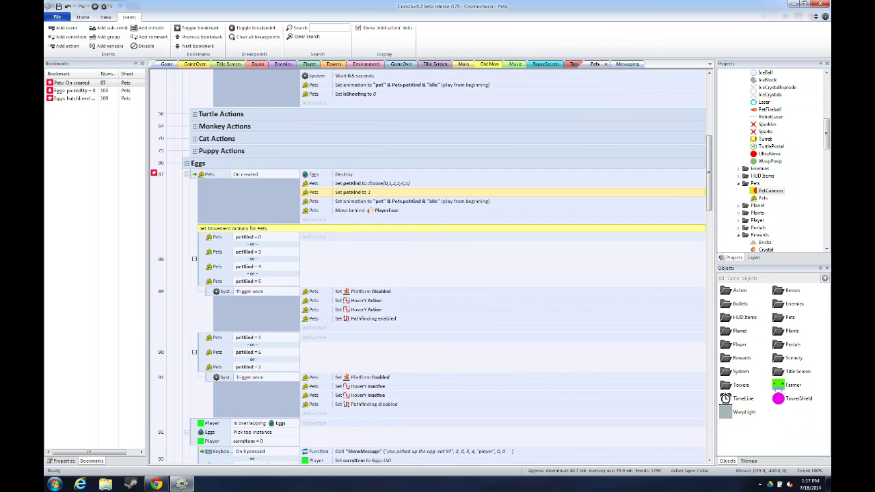
click(95, 6)
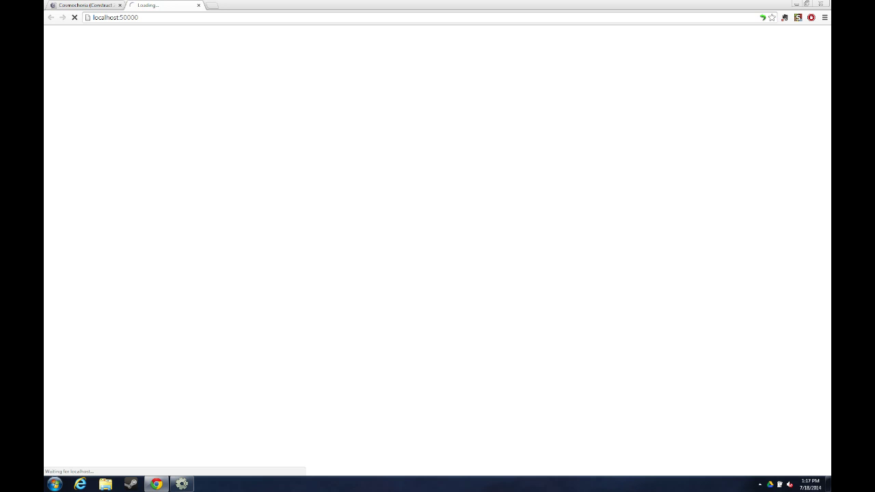
click(120, 5)
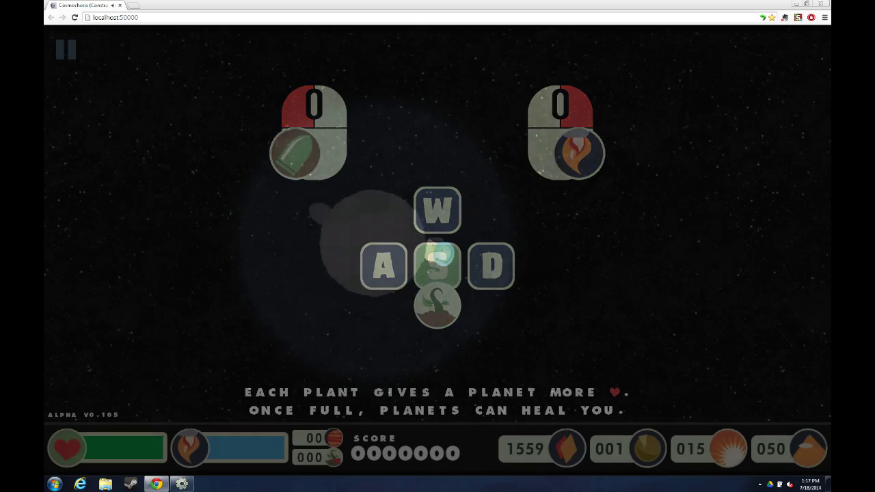
Step: Walk around the small grey planet and try the action prompt at several spots on its surface
key(a)
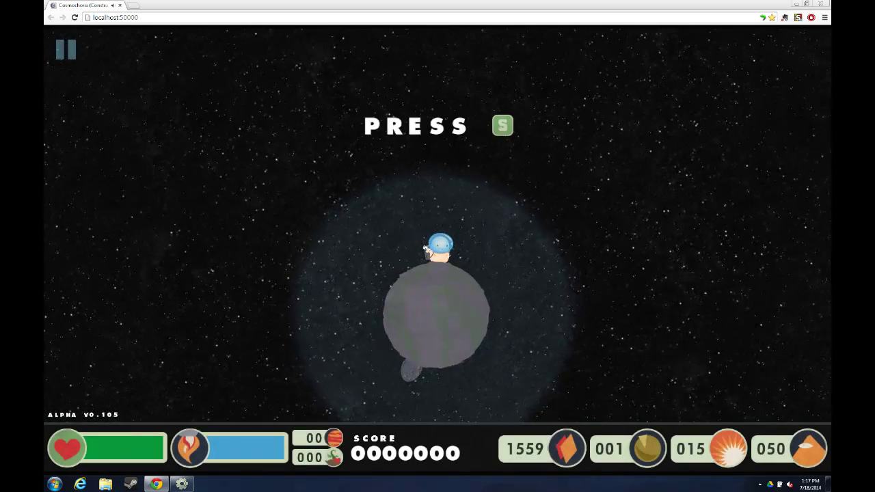
key(s)
key(a)
key(s)
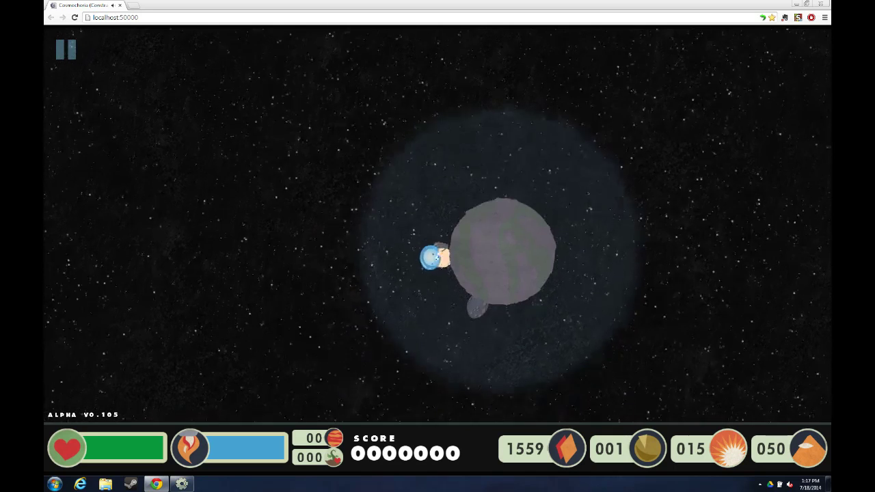
key(a)
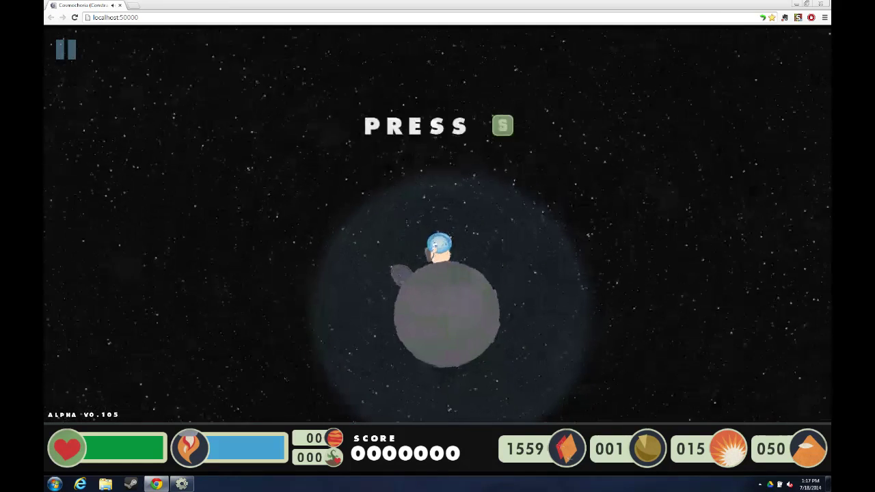
key(s)
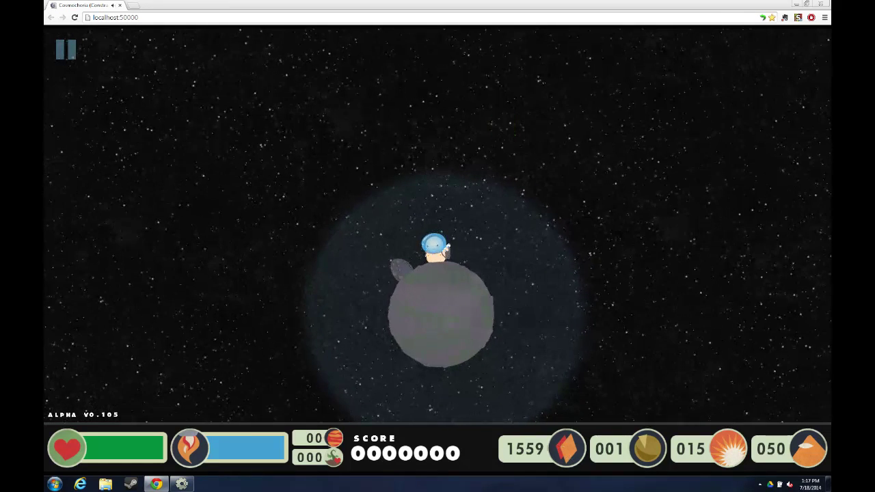
key(d)
key(s)
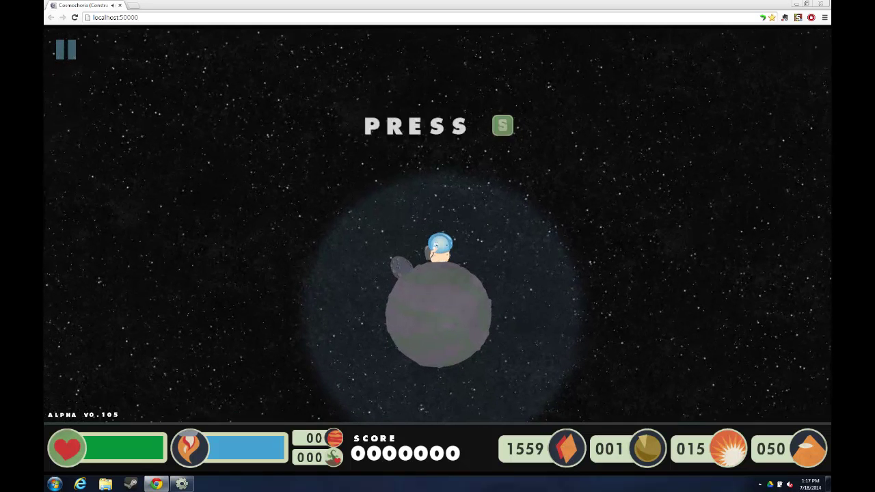
Step: Bring up the item wheel on the small grey planet and choose Pling
key(s)
key(q)
key(s)
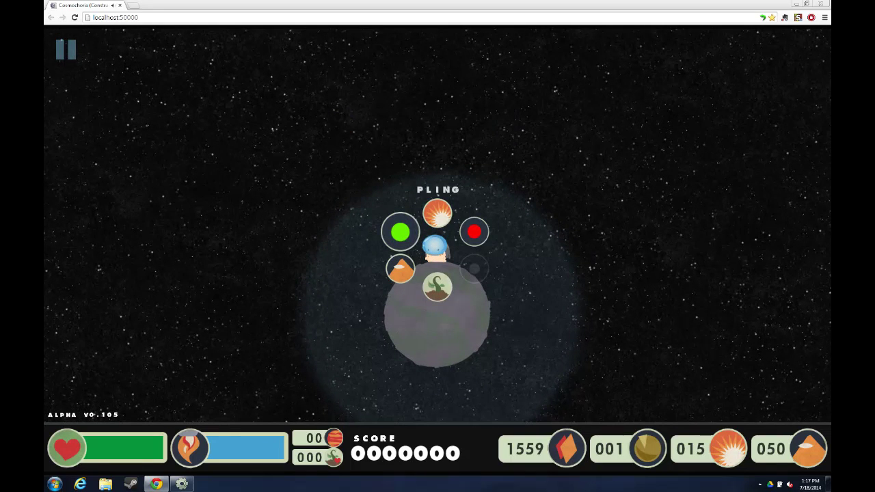
key(s)
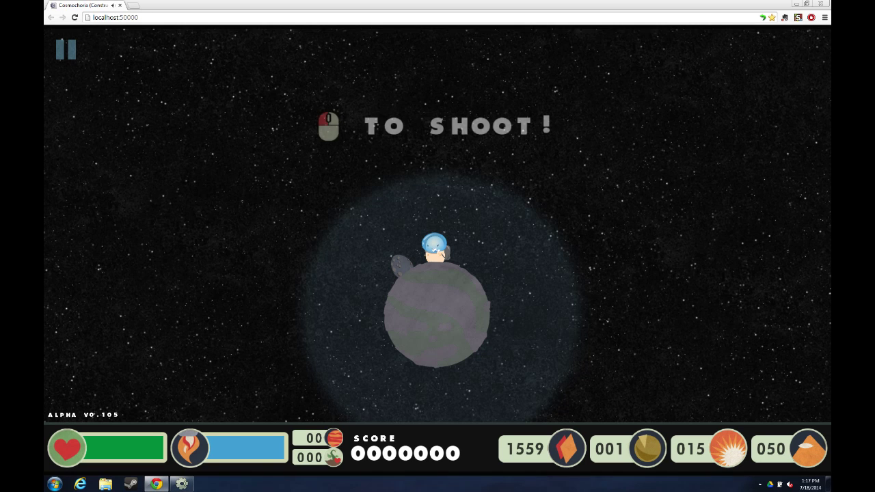
Step: Shoot the alien on the small grey planet and the attacking flying saucer while moving around the planet
click(472, 242)
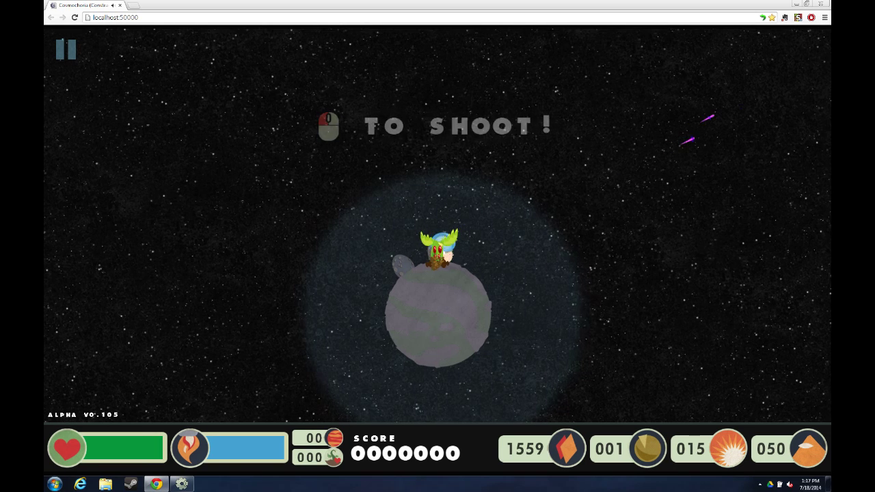
key(d)
key(w)
click(471, 362)
key(a)
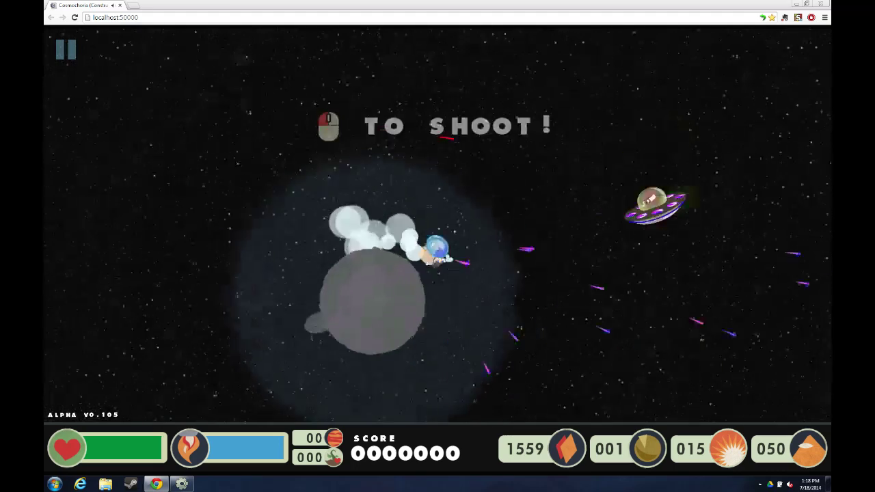
key(w)
click(599, 163)
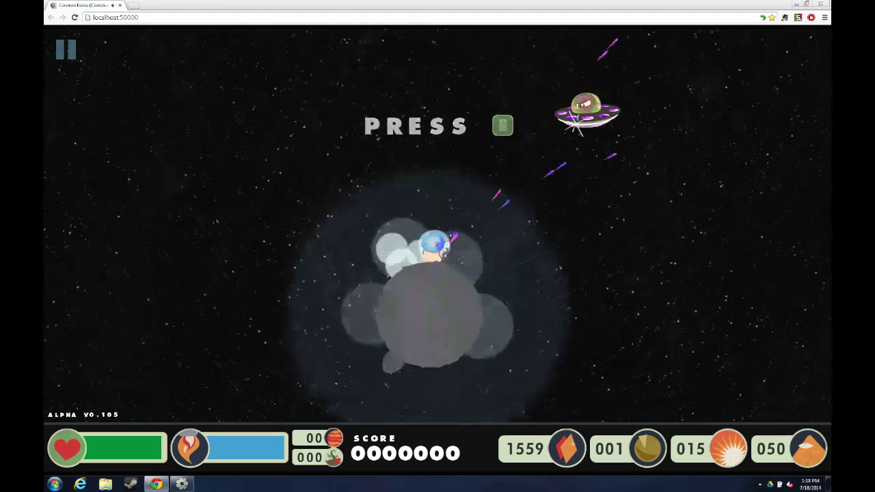
key(a)
key(w)
key(d)
key(a)
key(a)
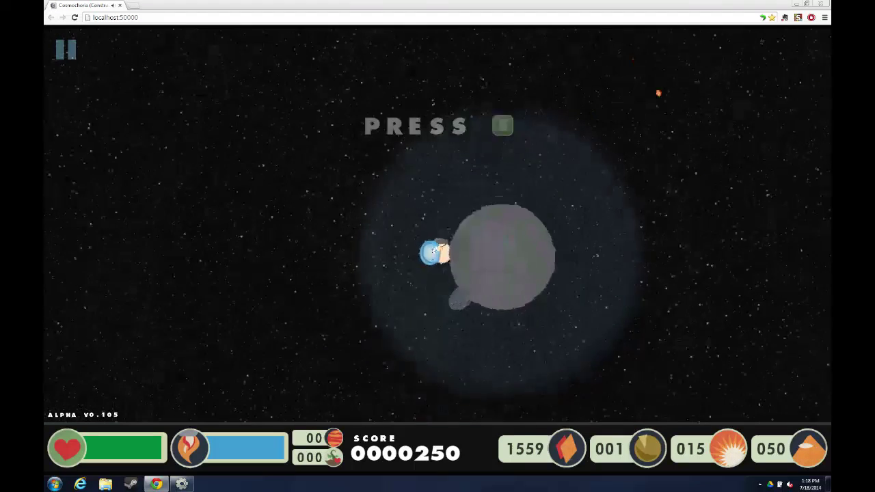
Step: Bring the small grey planet to life and protect the egg until the pet hatches
key(d)
key(d)
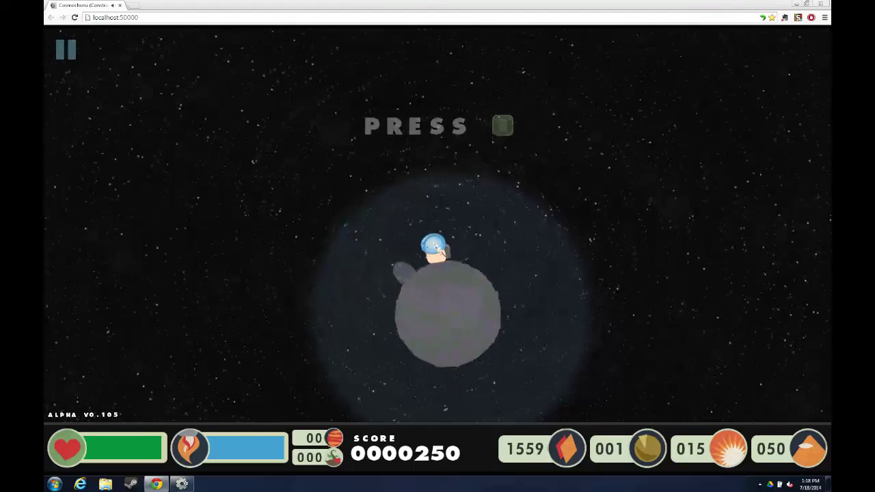
key(s)
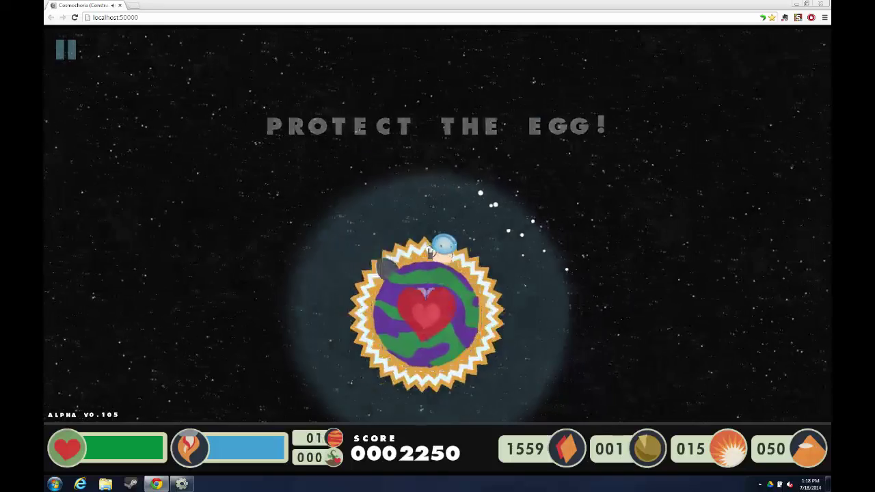
key(w)
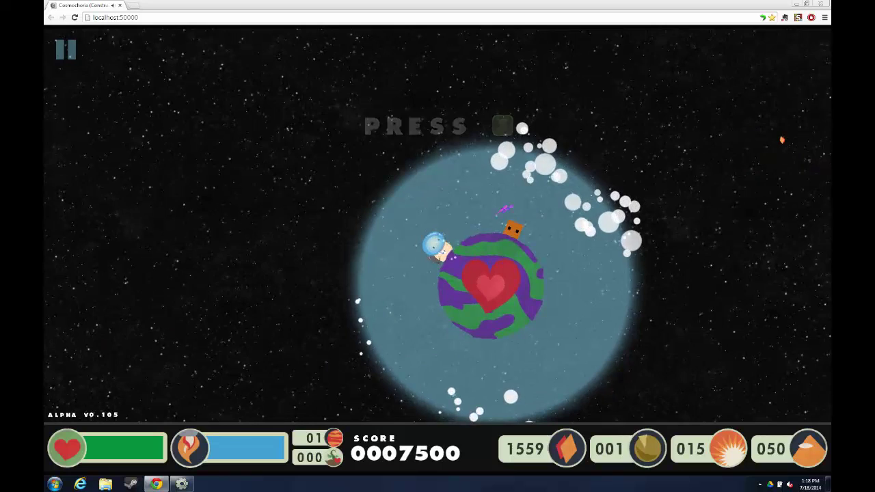
Step: Bring up the item wheel on the revived purple and green planet and plant a seed beside the orange pet
key(w)
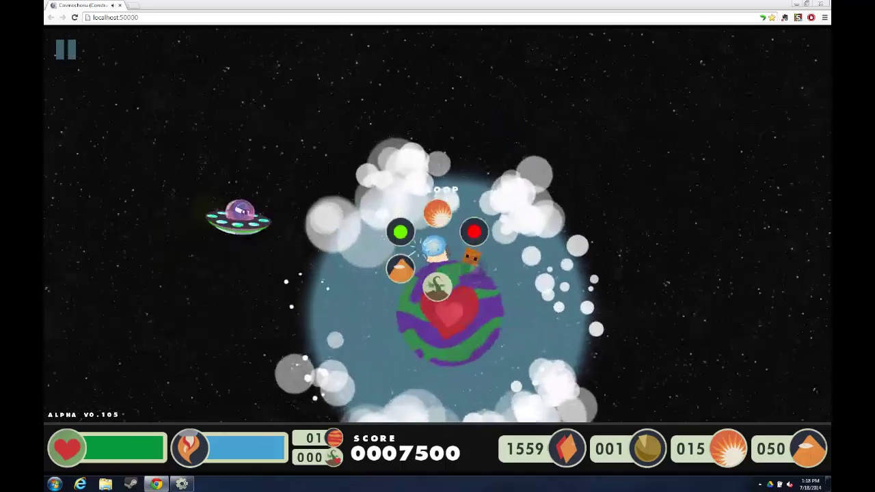
key(Down)
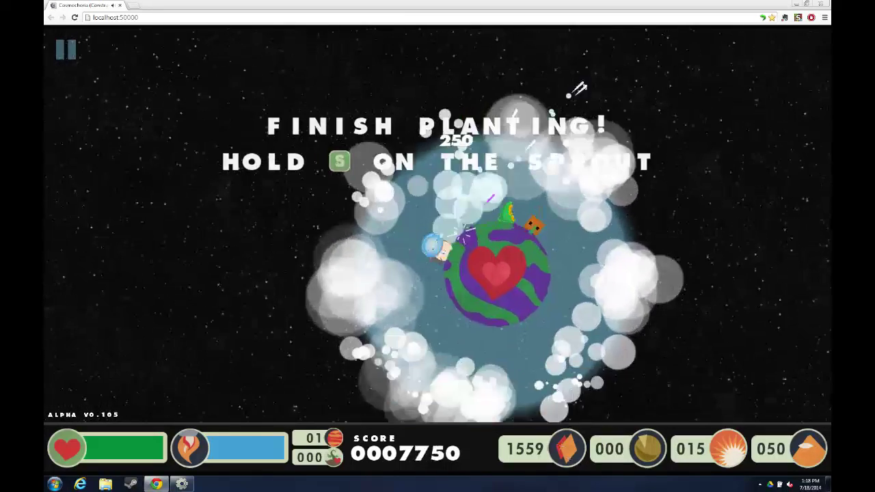
Step: Jet away from the heart planet through open space and land on the green and dark two-tone planet with the pet
key(Up)
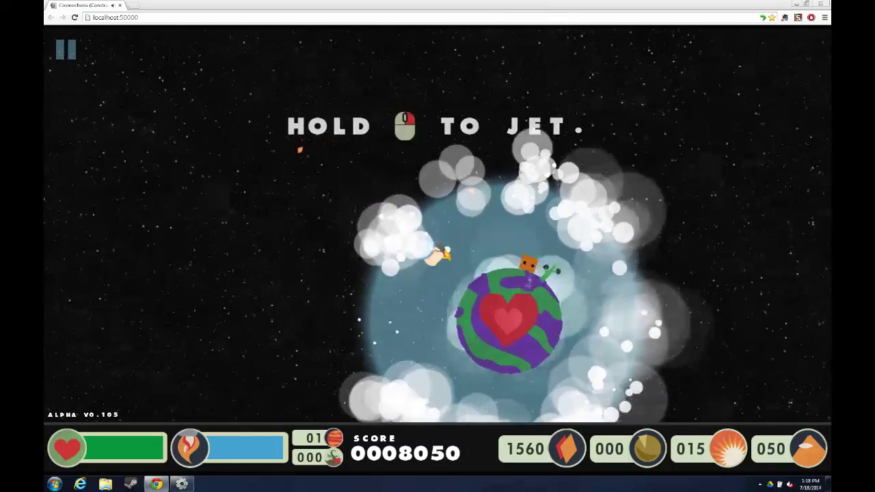
key(d)
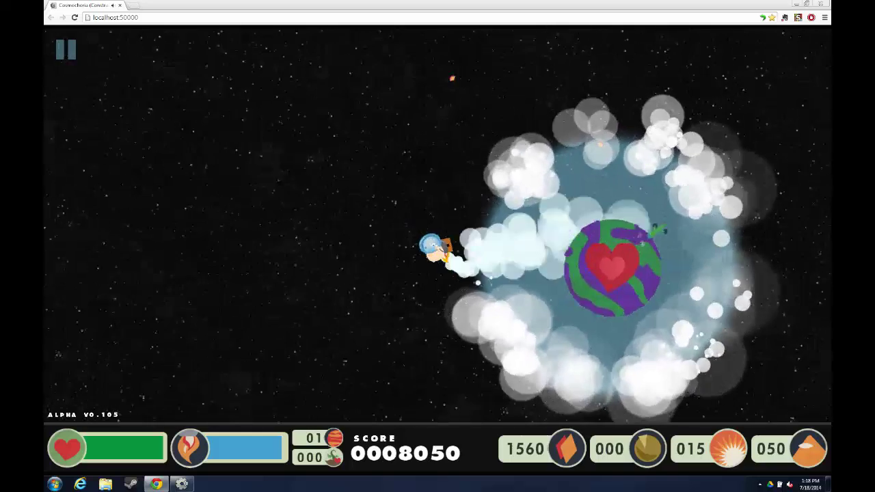
key(a)
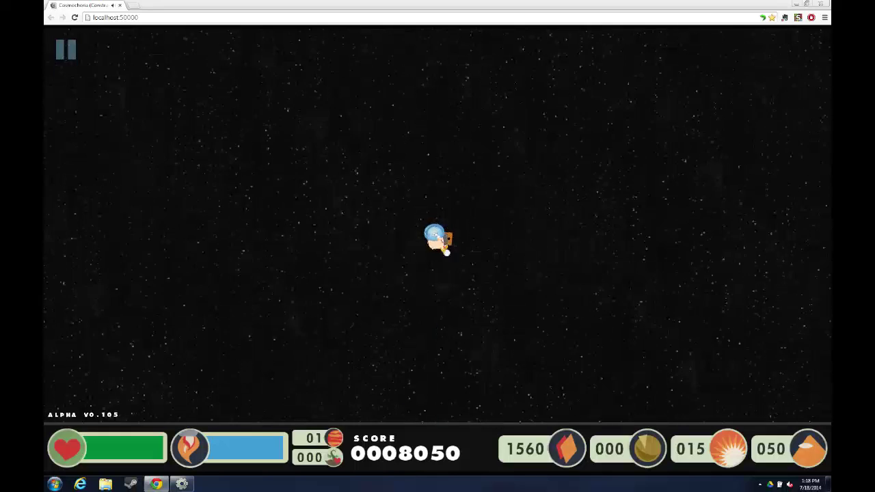
key(Up)
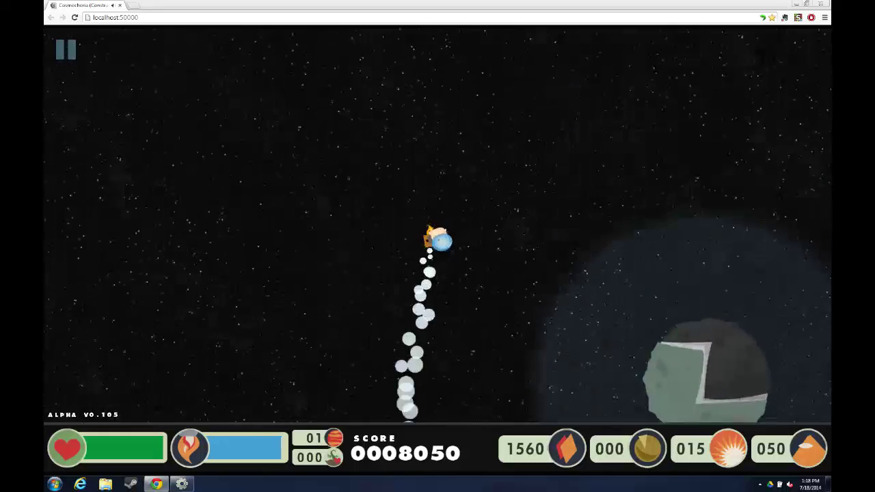
key(Right)
key(Up)
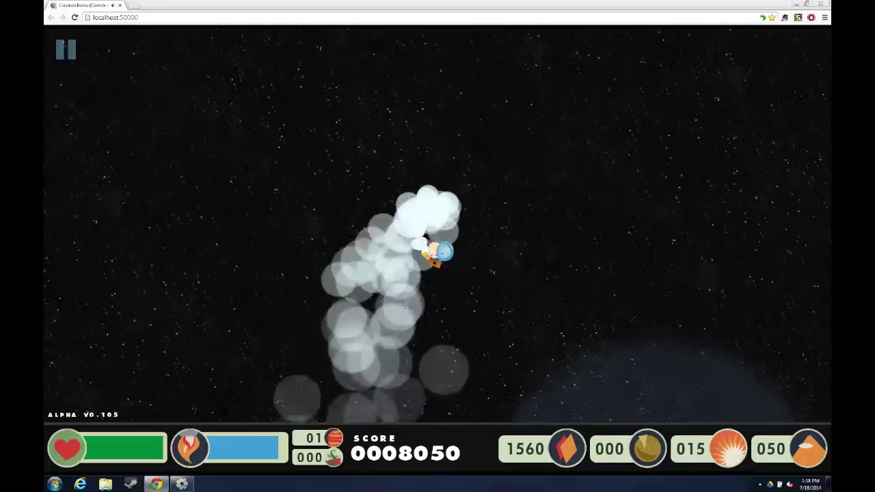
key(Left)
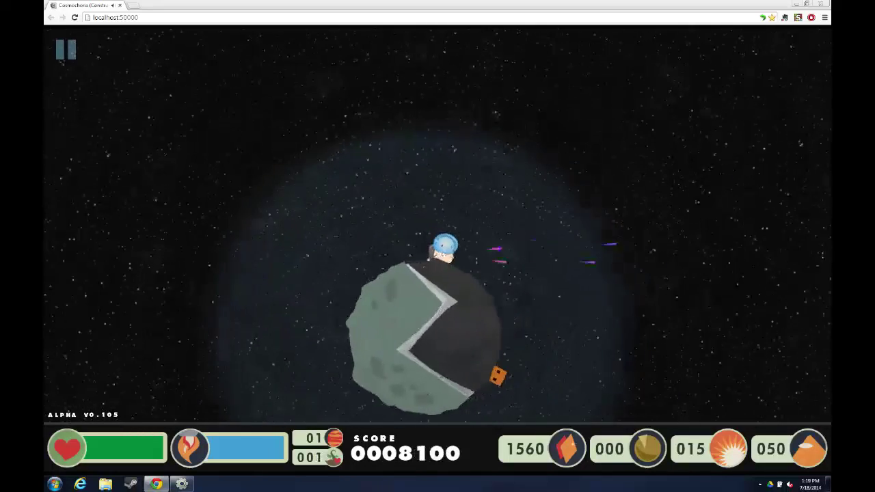
Step: Jet back and forth around the two-tone planet to test how the orange pet follows
key(Right)
key(d)
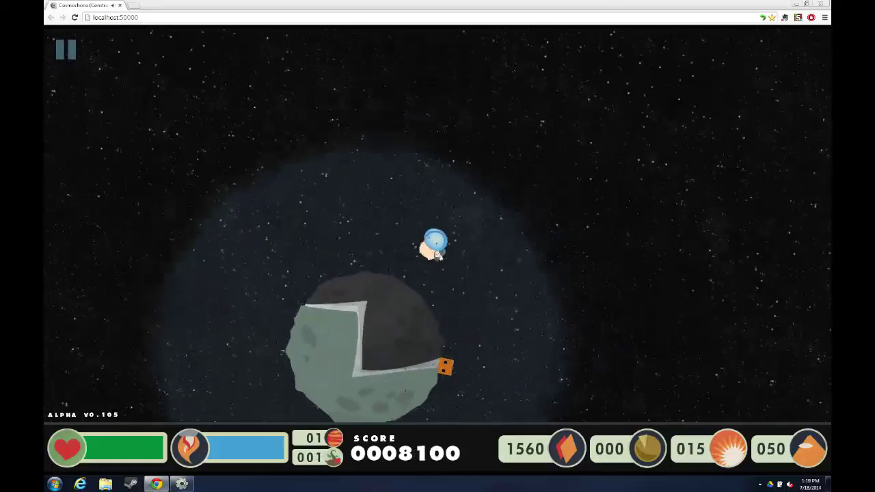
key(w)
key(a)
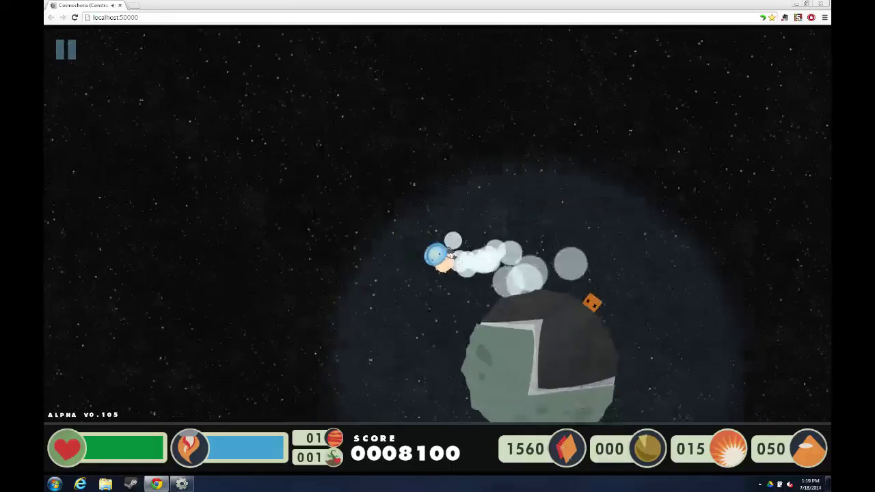
key(a)
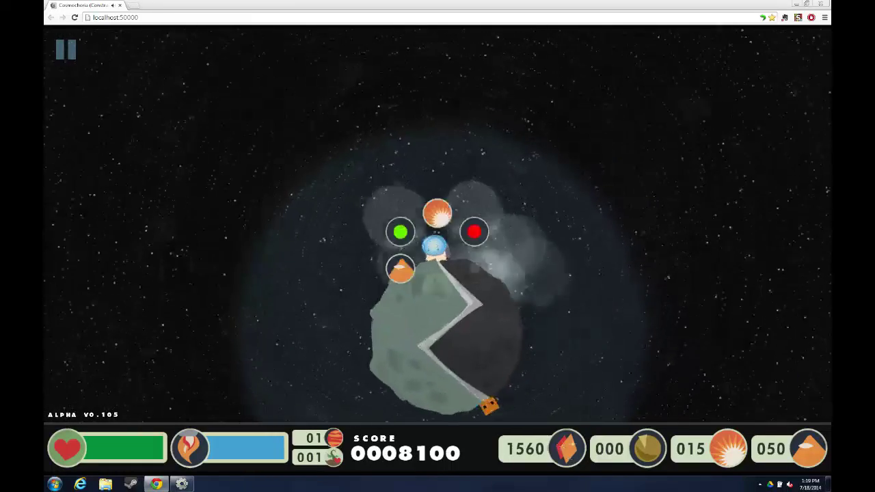
Step: Plant a row of seeds at several spots across the green side of the two-tone planet
key(s)
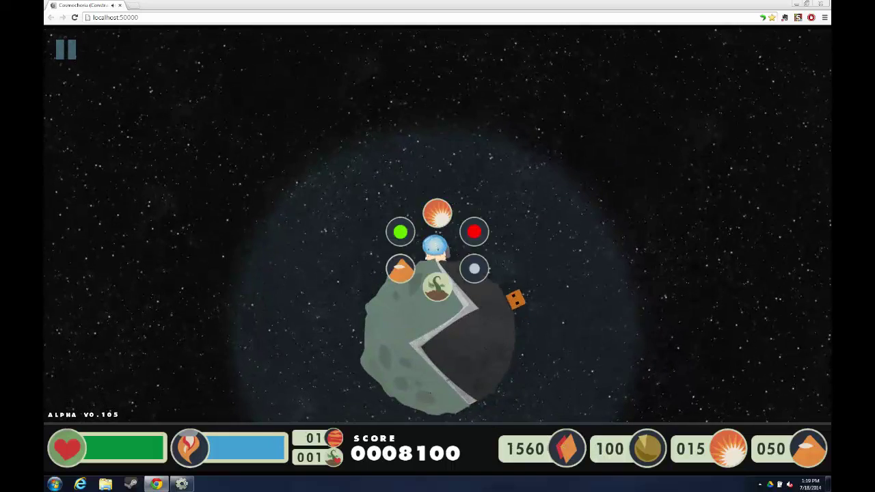
key(s)
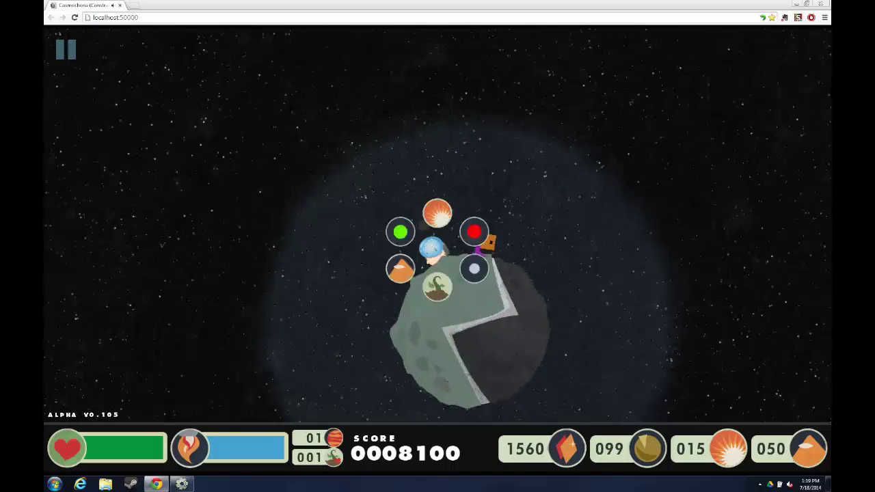
key(s)
key(a)
key(s)
key(s)
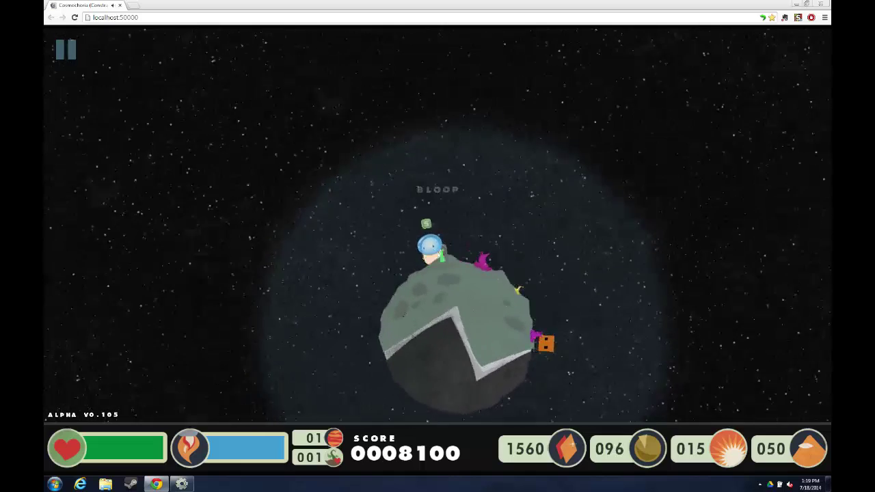
key(s)
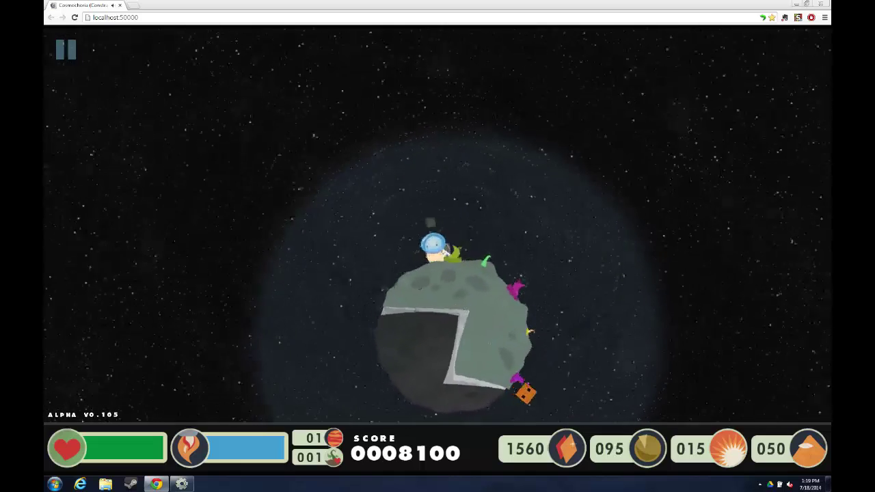
Step: Jet over to the dark side of the two-tone planet and plant another seed there
key(d)
key(d)
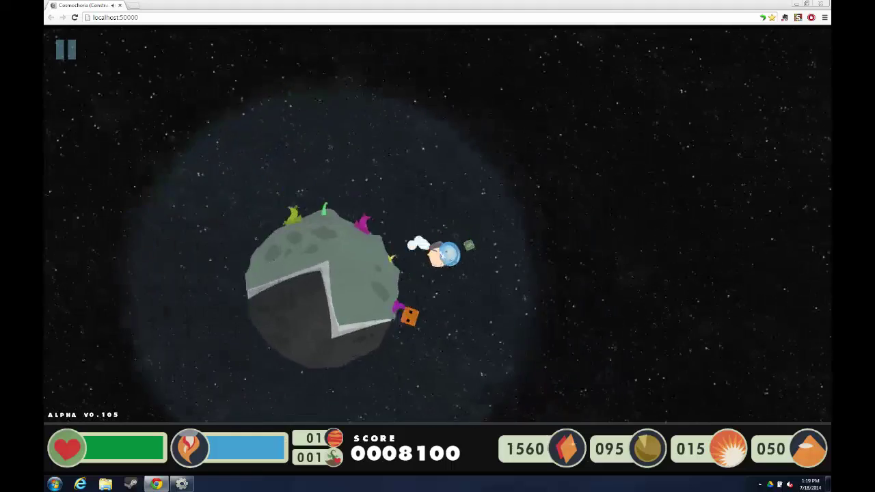
key(d)
key(a)
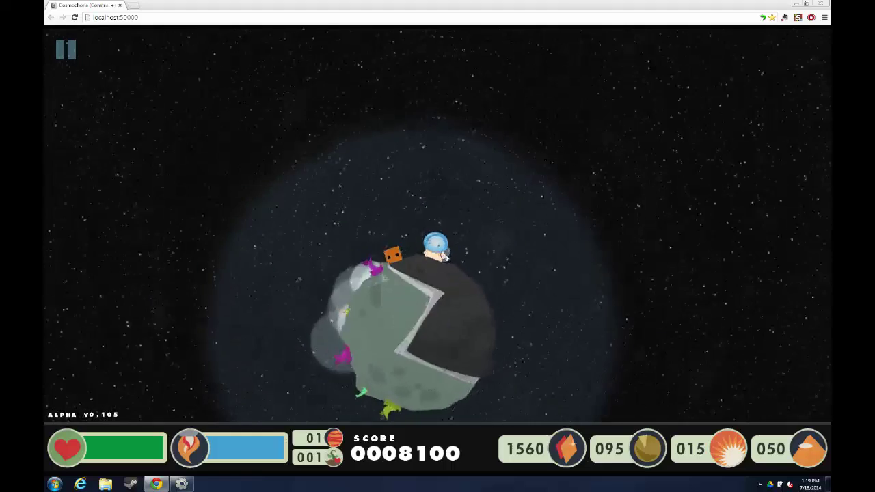
key(s)
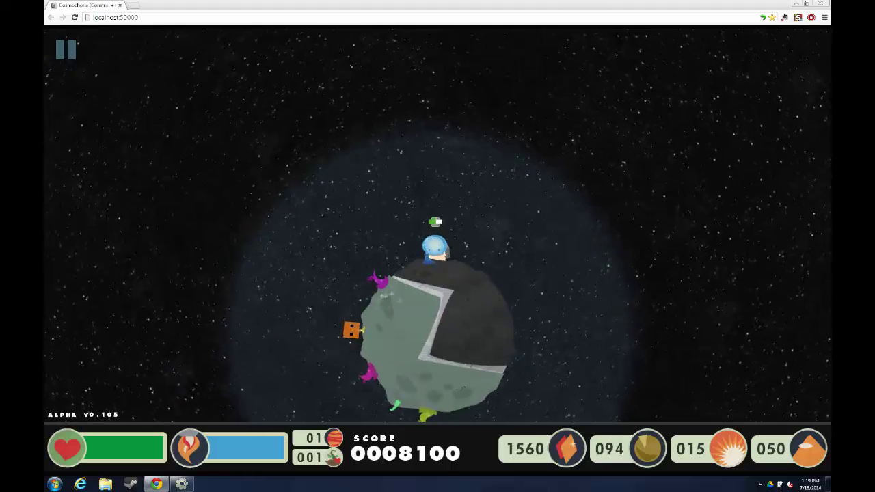
Step: Take off from the two-tone planet and shoot the flying saucer attacking from space
key(w)
key(a)
key(space)
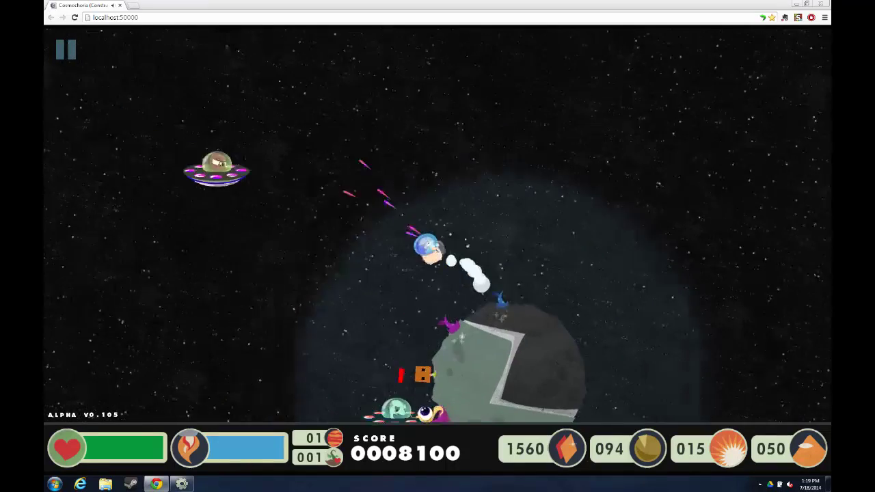
key(a)
key(space)
key(w)
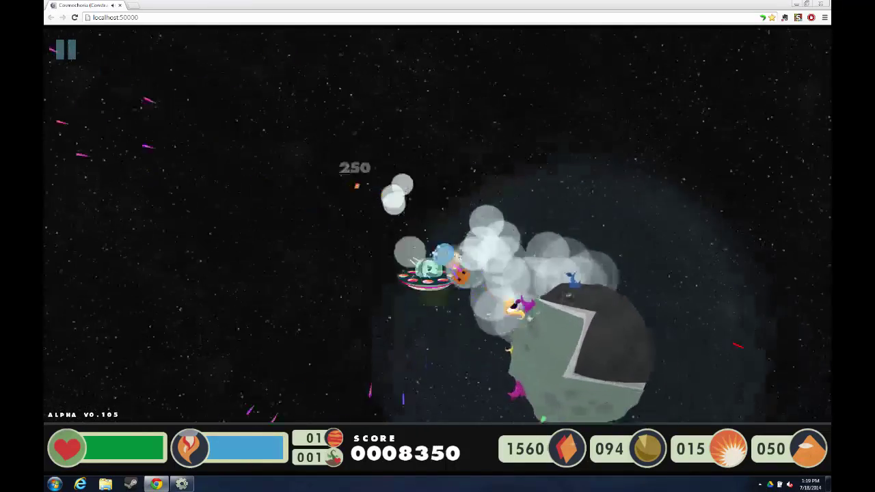
Step: Return to the planted two-tone planet and shoot the yellow one-eyed alien and the remaining flying saucer
key(d)
key(space)
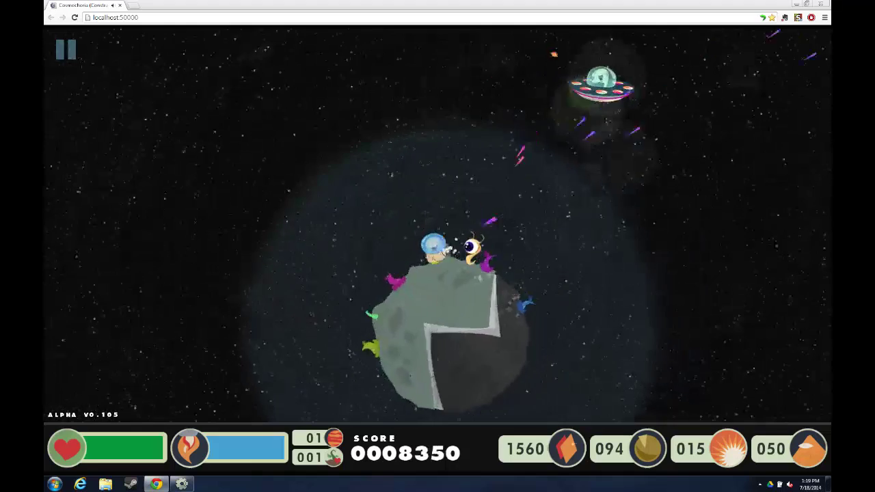
key(d)
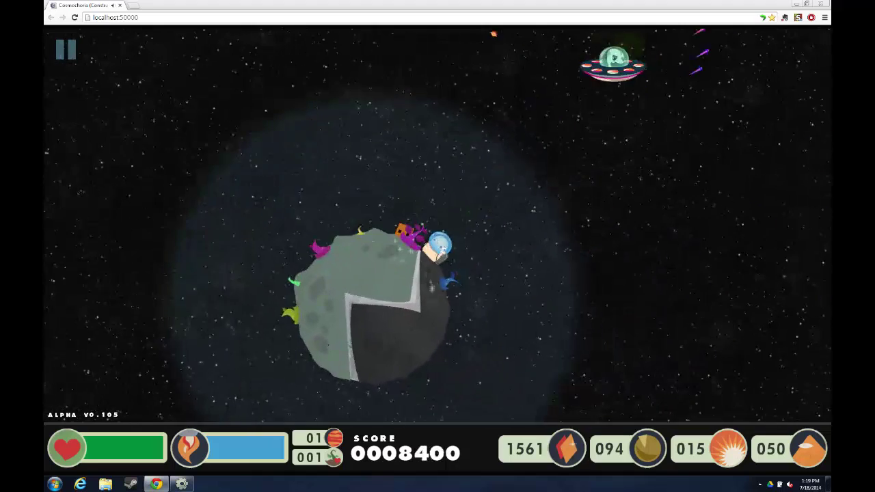
key(space)
key(space)
key(w)
key(a)
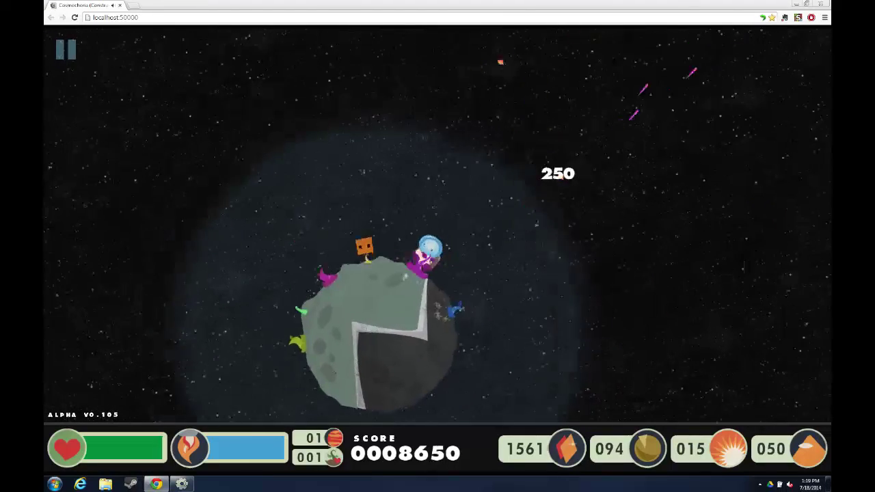
Step: Close the game preview and set petKind to 2 in the Pets On created event
click(119, 5)
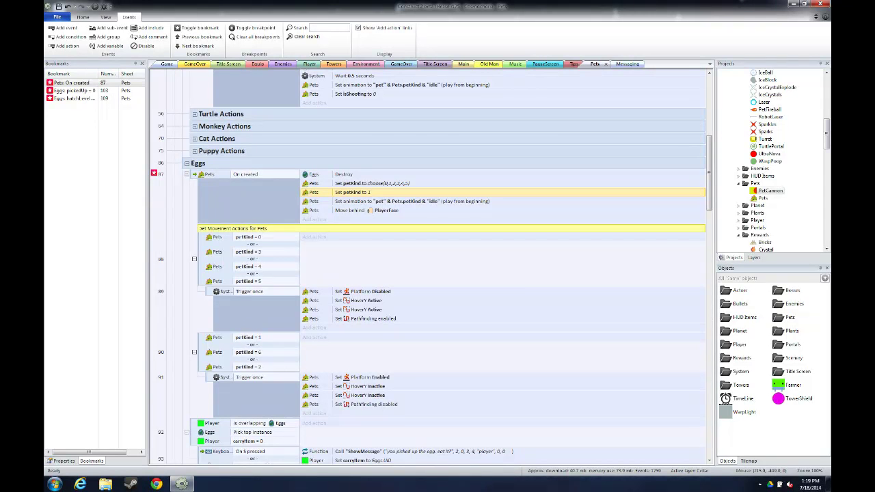
double_click(354, 192)
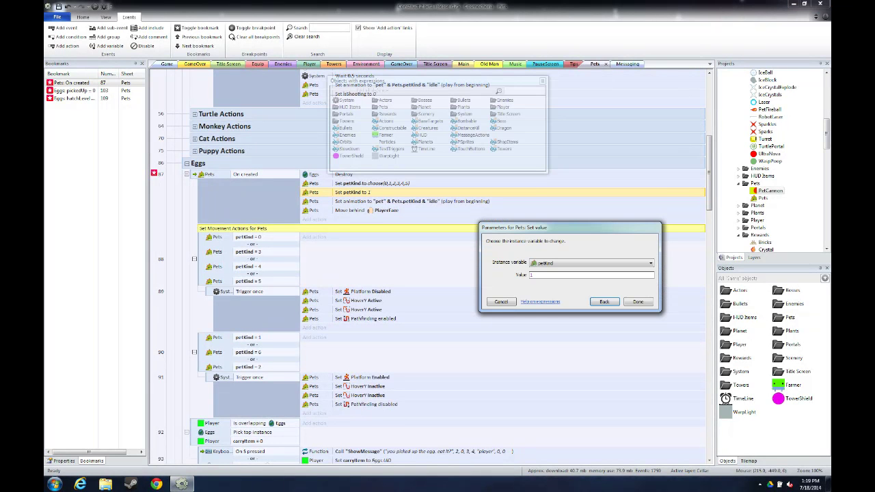
key(Tab)
text(2)
key(Return)
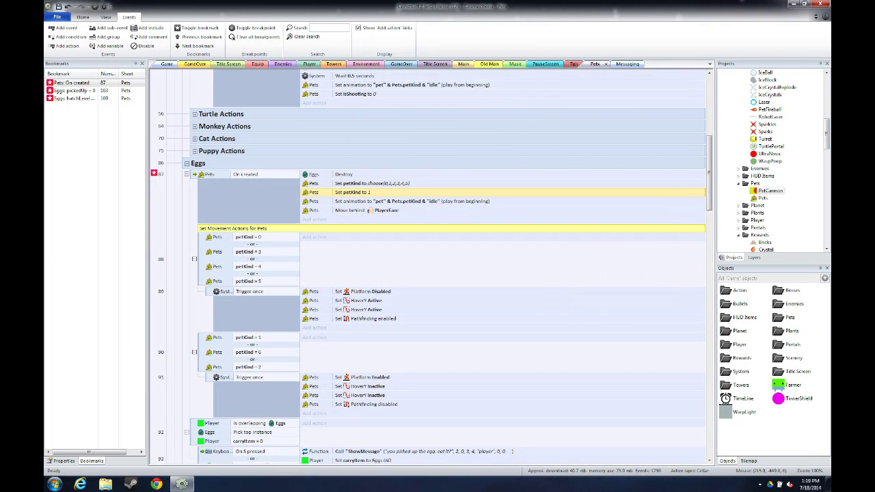
Step: Run the layout preview and set the egg in place on the cratered planet to start hatching it
click(95, 7)
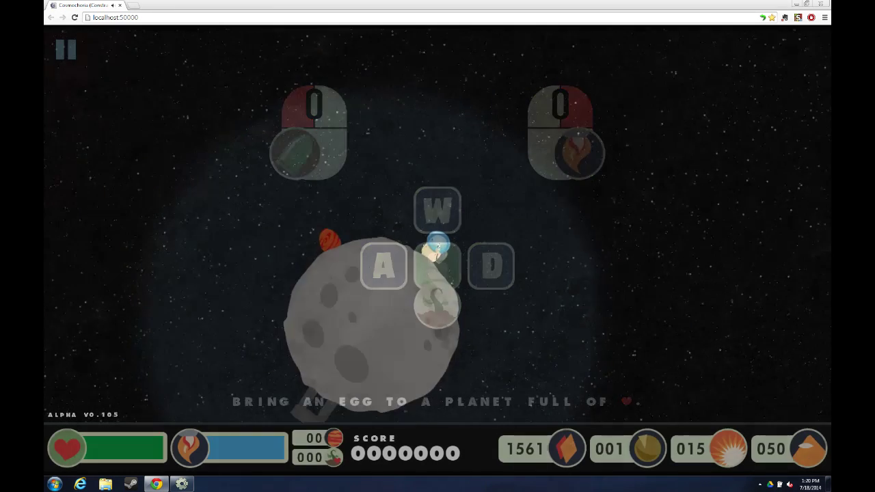
key(a)
key(d)
key(a)
key(s)
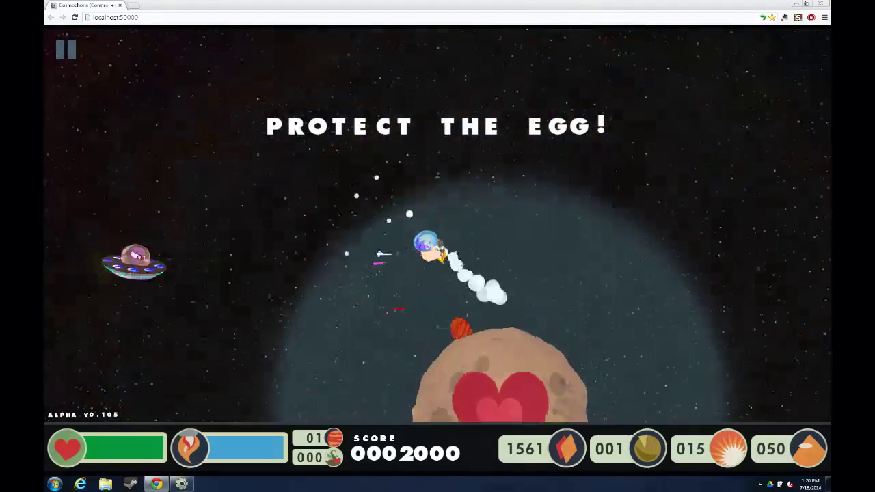
Step: Defend the egg on the heart-filled cratered planet from the flying saucers until it hatches, and land beside the pet
key(d)
key(w)
key(a)
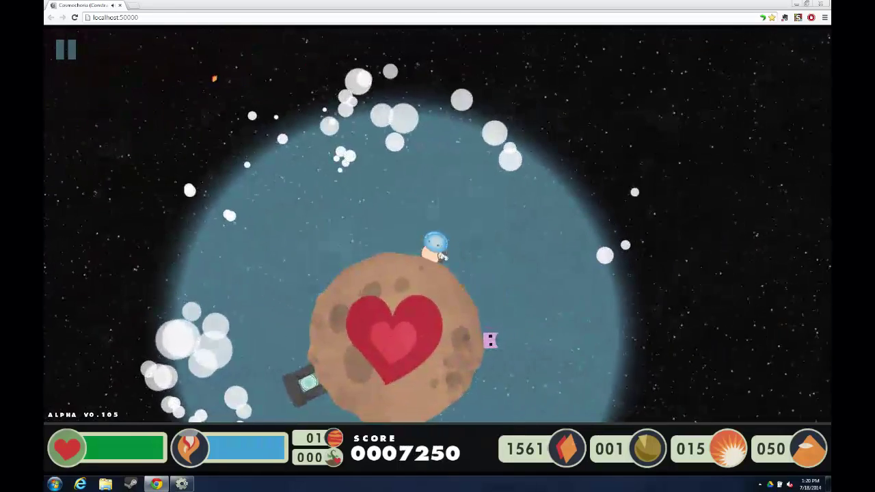
key(a)
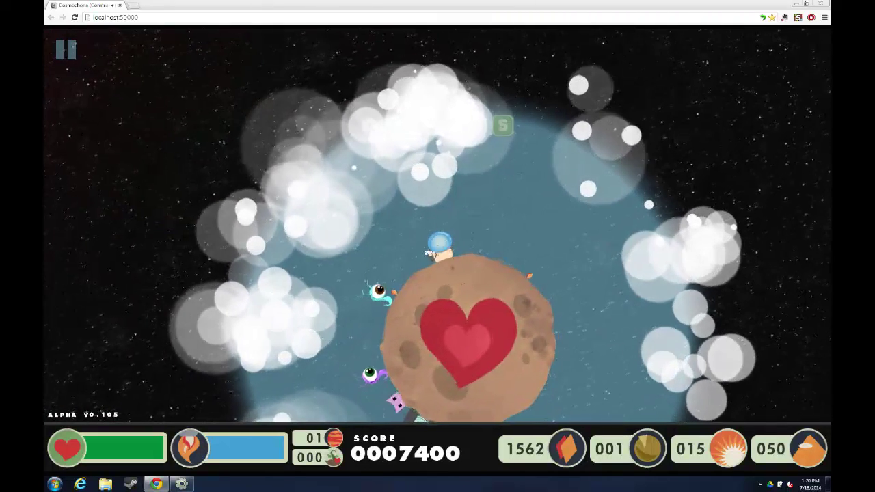
Step: Jet around the brown heart planet and shoot the one-eyed aliens near the purple cat pet
key(Left)
key(space)
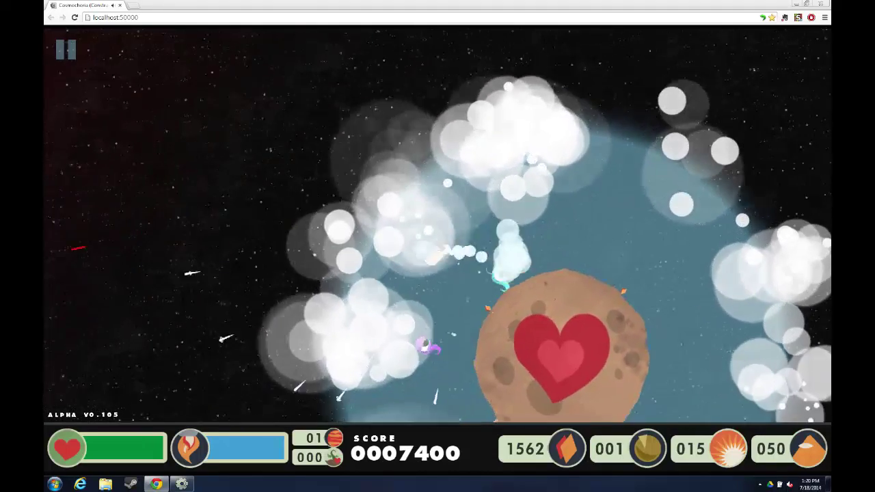
key(Left)
key(Up)
key(Right)
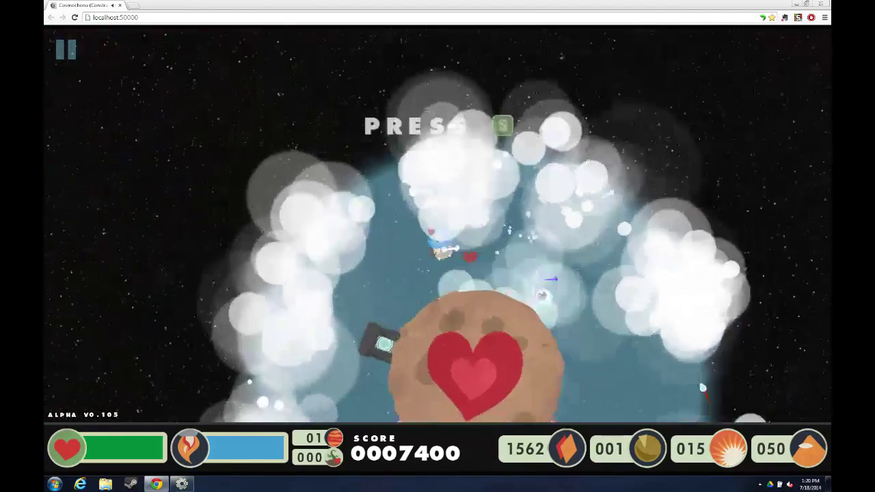
key(Right)
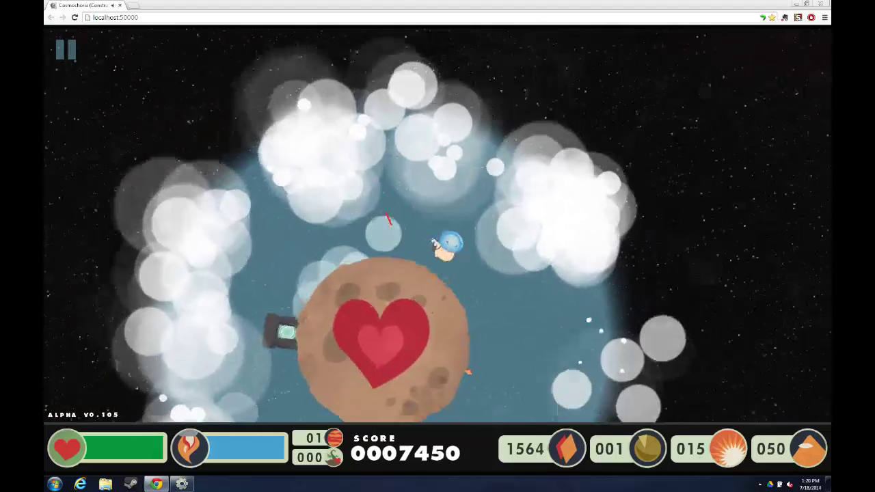
Step: Circle the brown heart planet past the portal tower to test how the cat pet follows while fighting the aliens
key(Left)
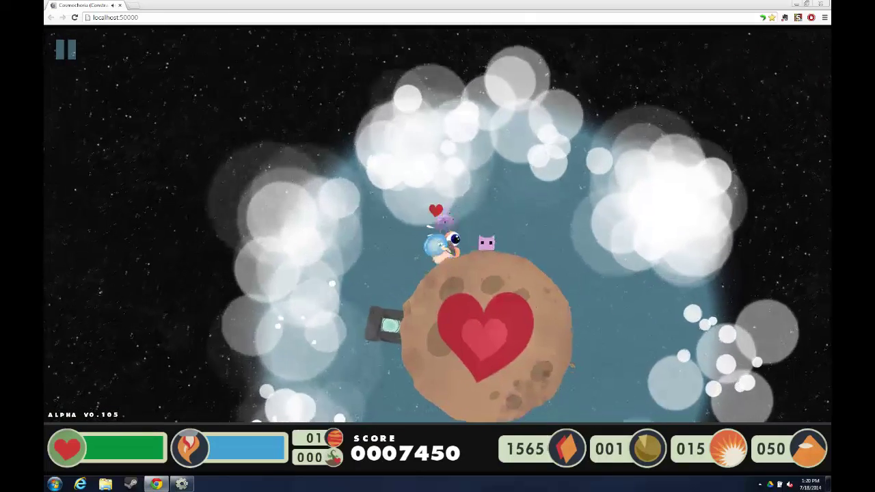
key(Left)
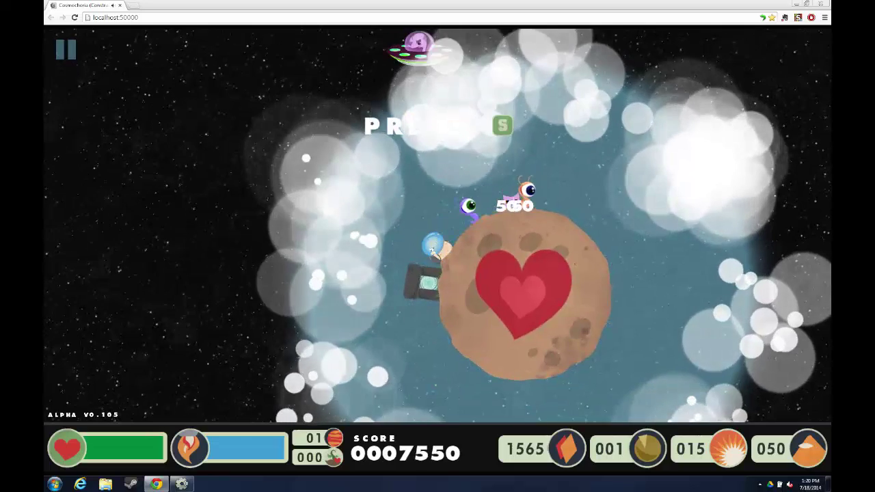
key(Left)
key(Up)
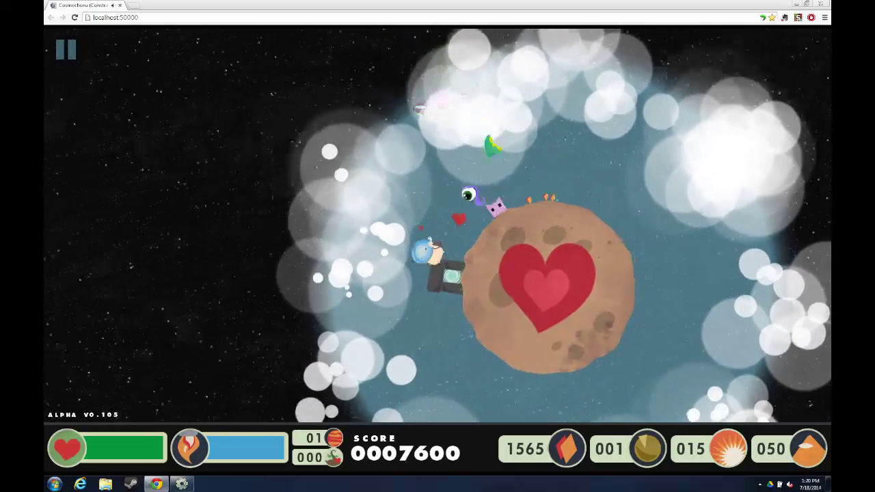
key(Right)
key(Right)
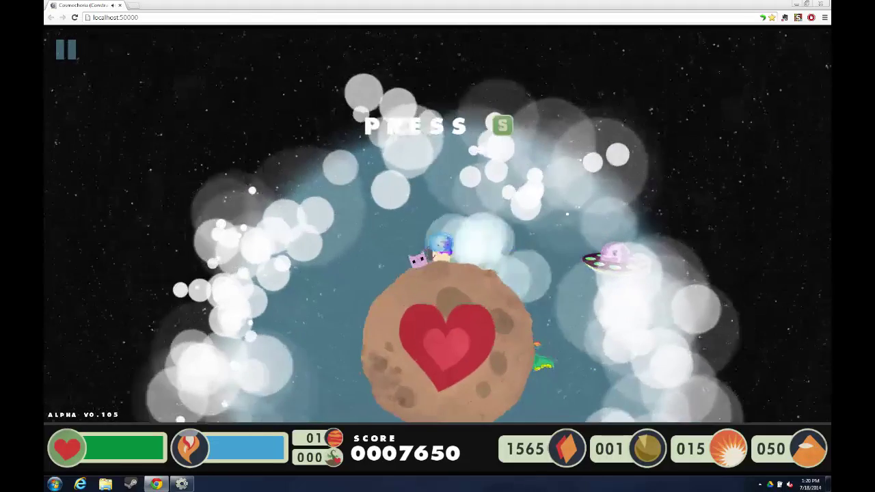
key(a)
key(Left)
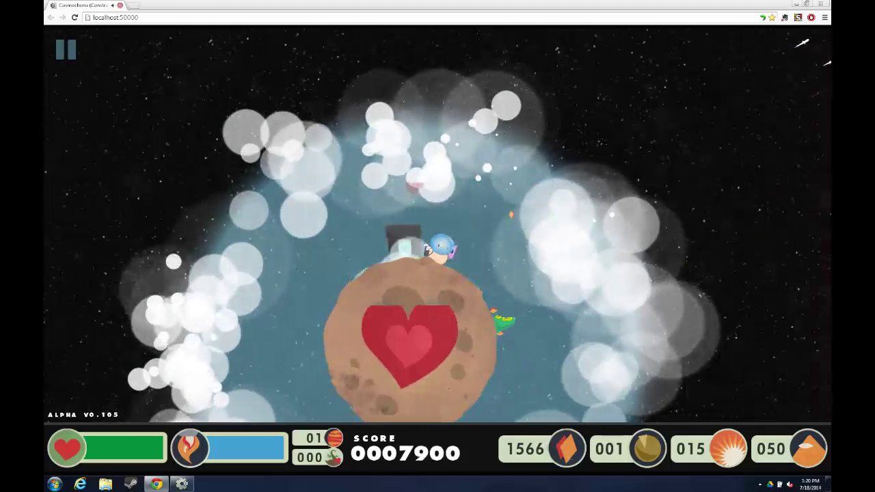
Step: Close the game preview and set petKind to 3 in the Pets On created event
key(alt+F4)
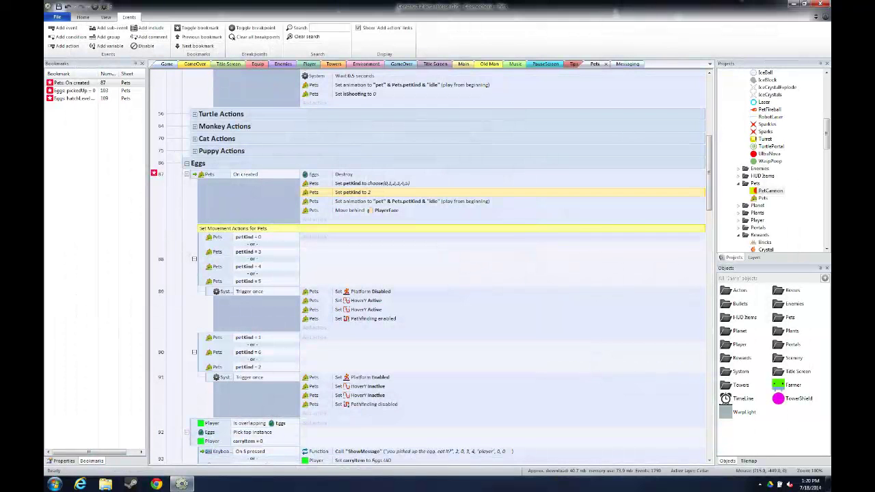
key(Return)
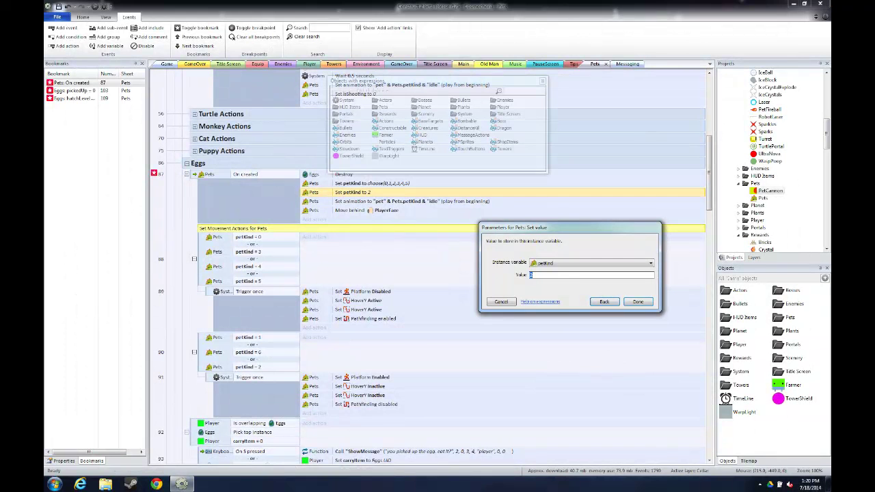
key(BackSpace)
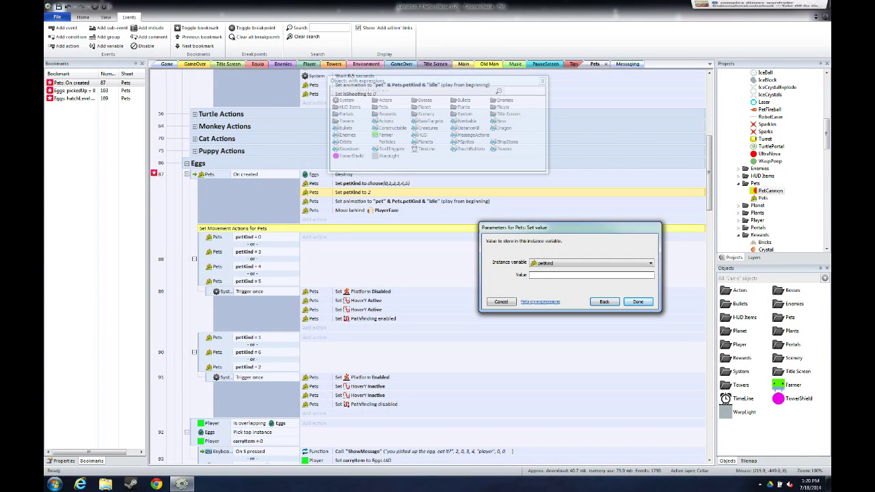
text(3)
key(Return)
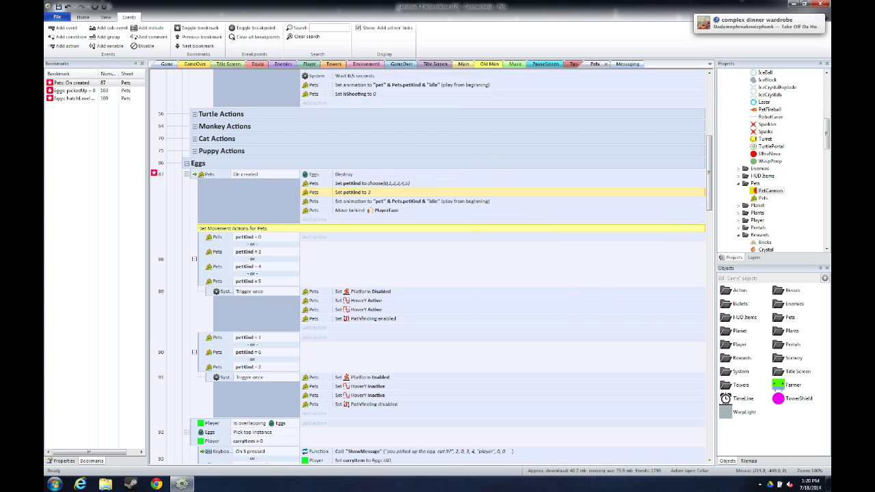
Step: Run the layout preview and protect the orange egg on the two-tone planet from the flying saucer until it hatches
click(95, 6)
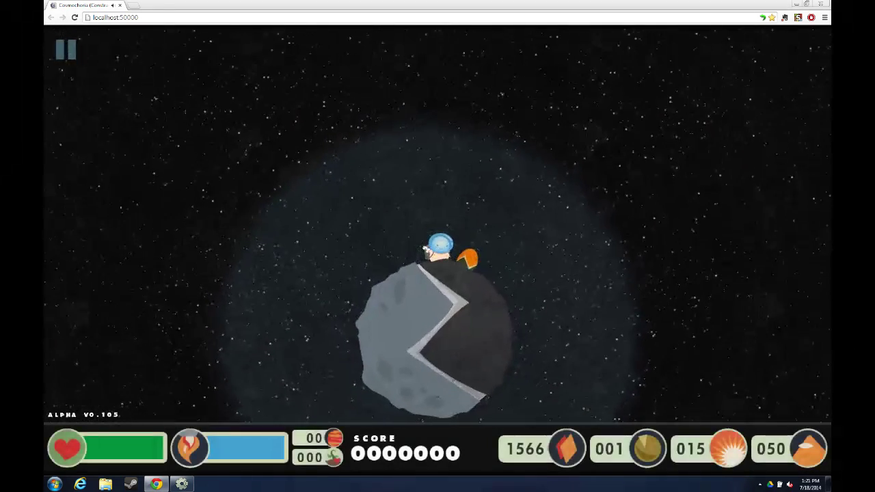
key(Left)
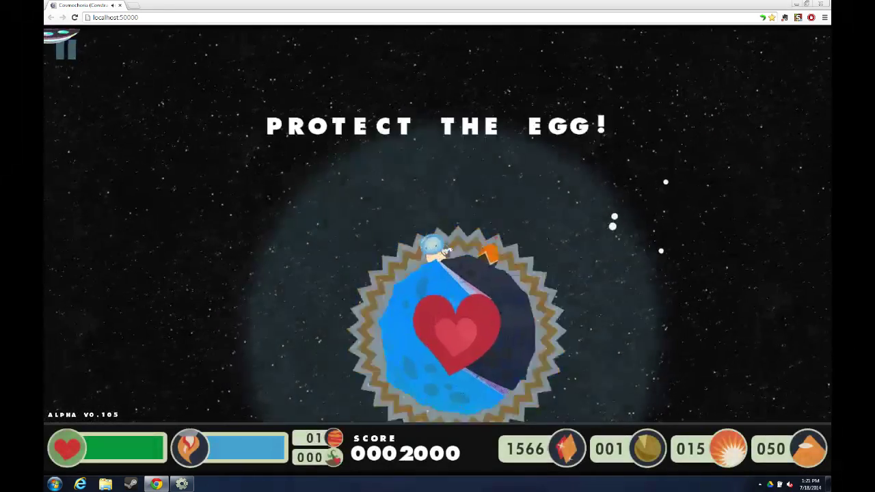
key(space)
key(Up)
key(space)
key(Up)
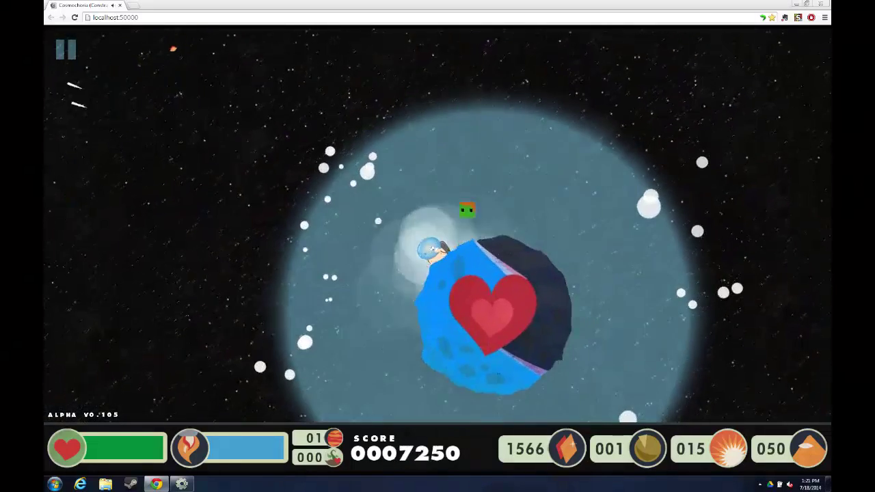
Step: Move back and forth around the blue two-tone planet to test how the hovering green pet follows and attacks the aliens
key(Right)
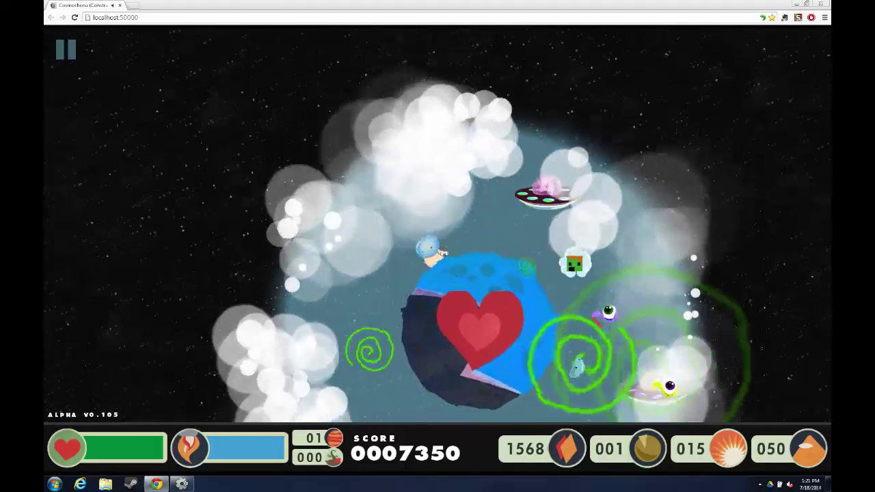
key(a)
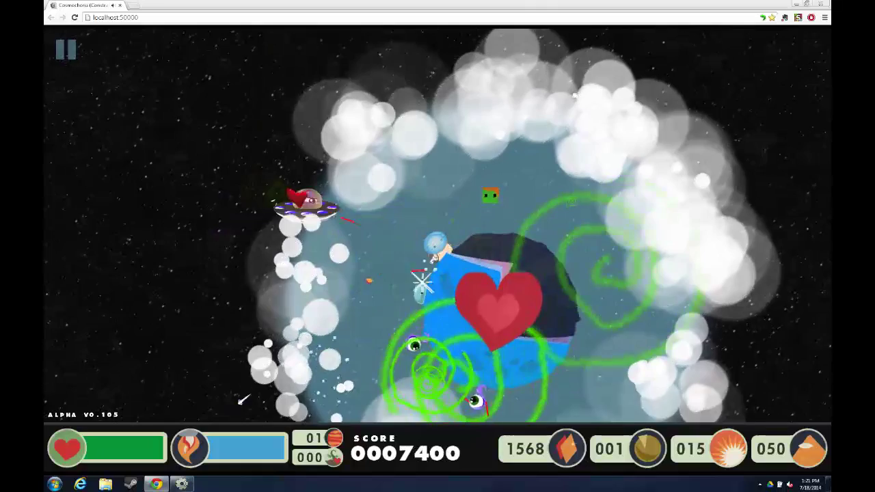
key(d)
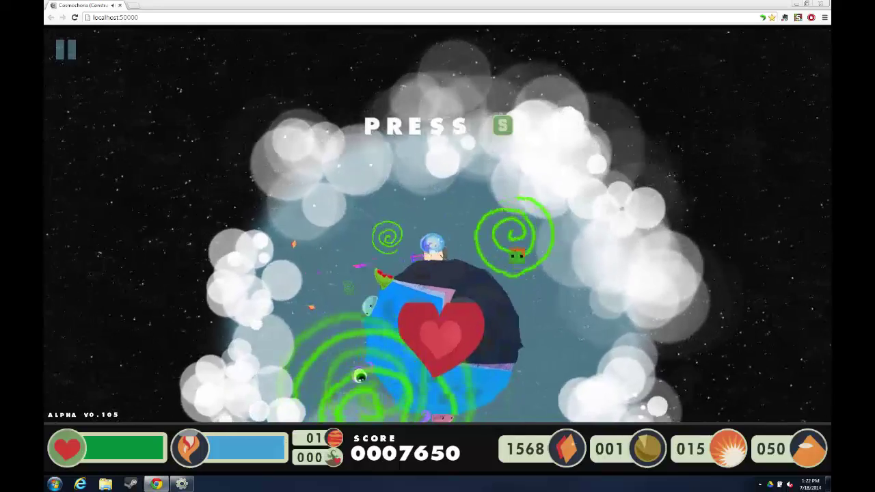
key(a)
key(w)
key(d)
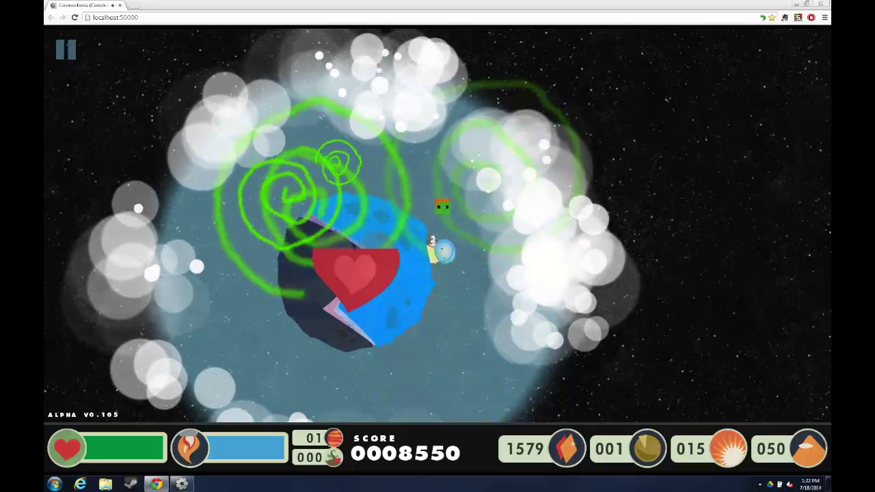
key(a)
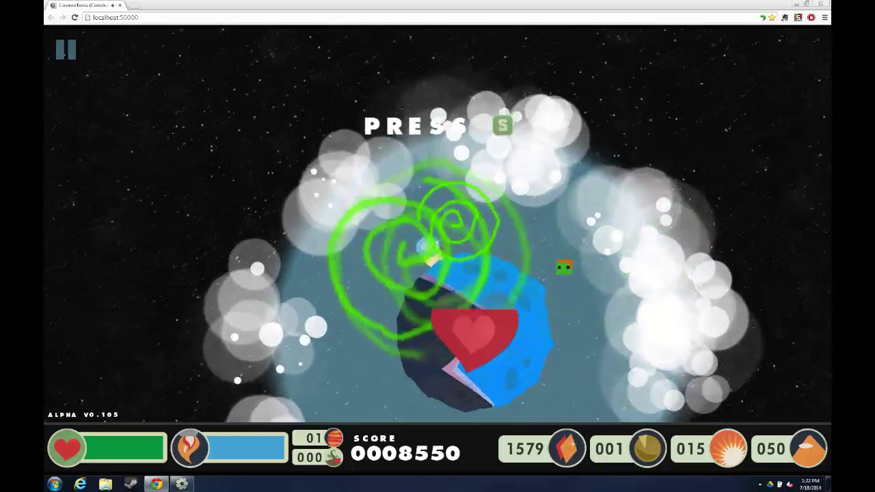
key(a)
key(space)
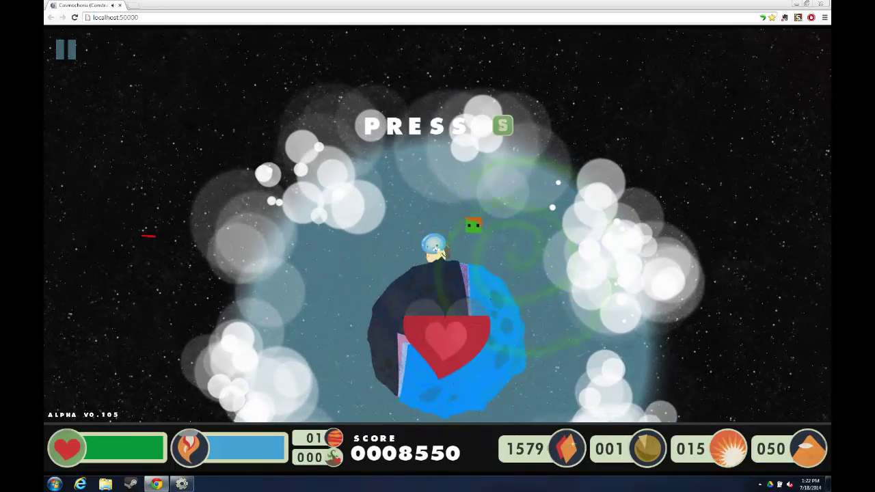
Step: Take off above the dark side of the blue planet and shoot the purple flying saucer
key(w)
key(space)
key(a)
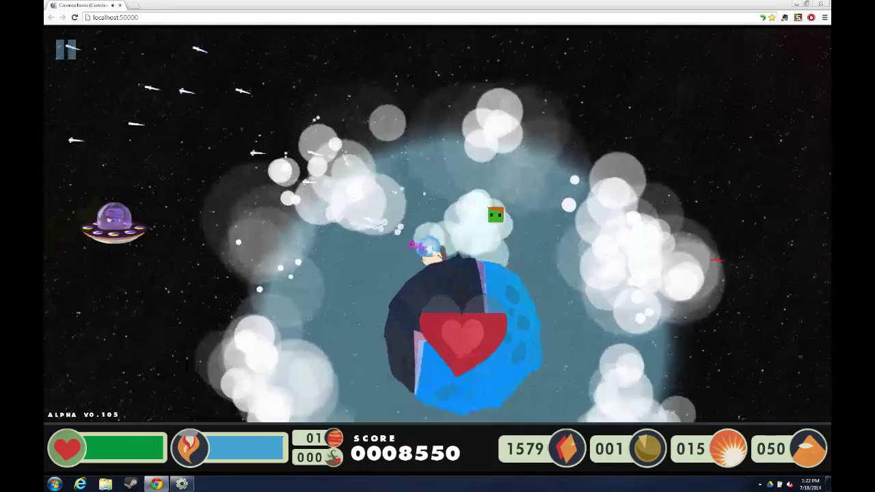
key(Up)
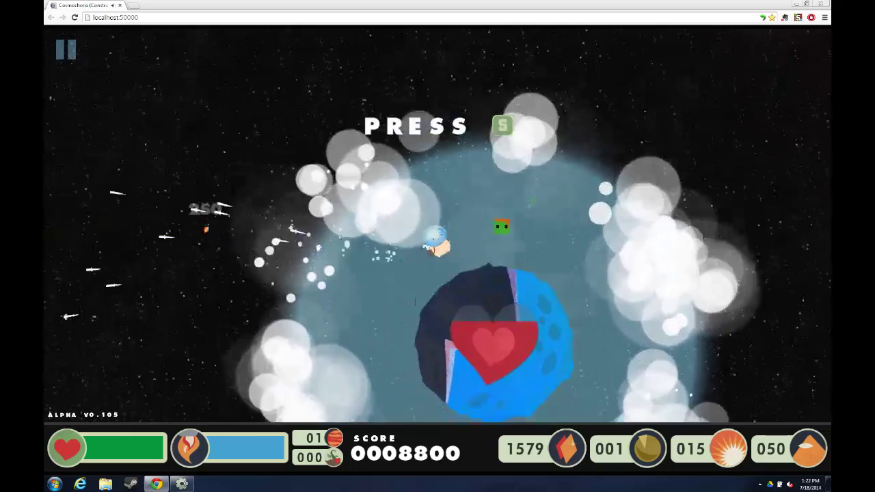
key(d)
key(w)
key(a)
key(space)
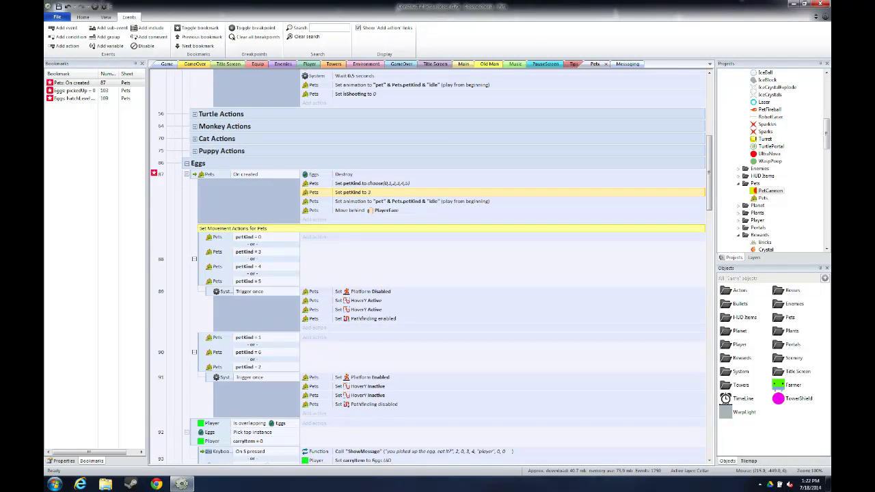
Step: Set petKind to 5 in the Pets On created event
double_click(353, 192)
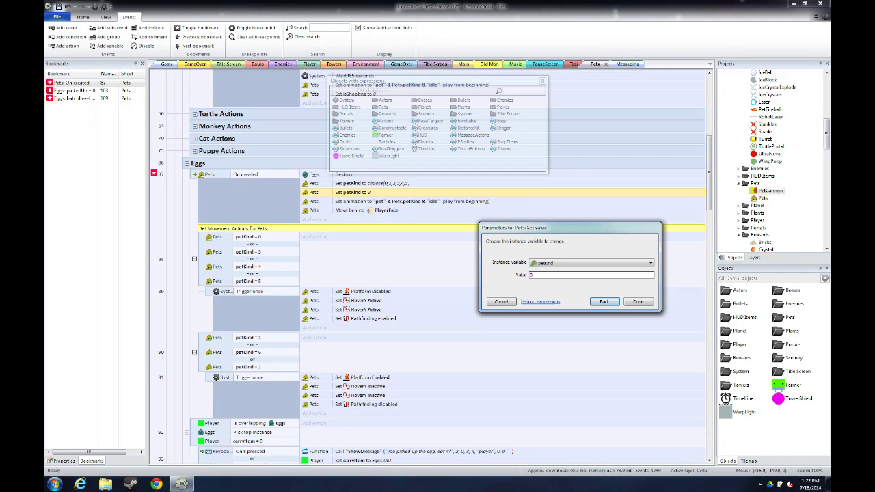
text(5)
key(Return)
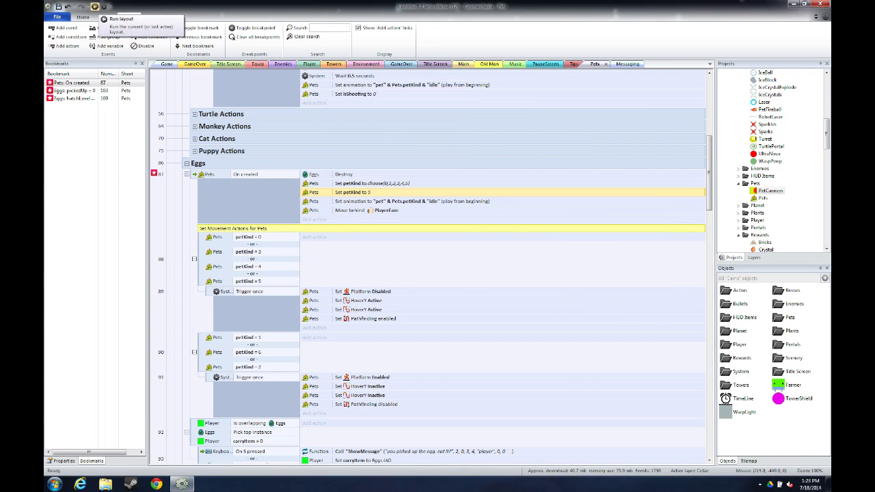
Step: Run the layout preview and hatch the orange egg on the purple two-tone planet
click(95, 6)
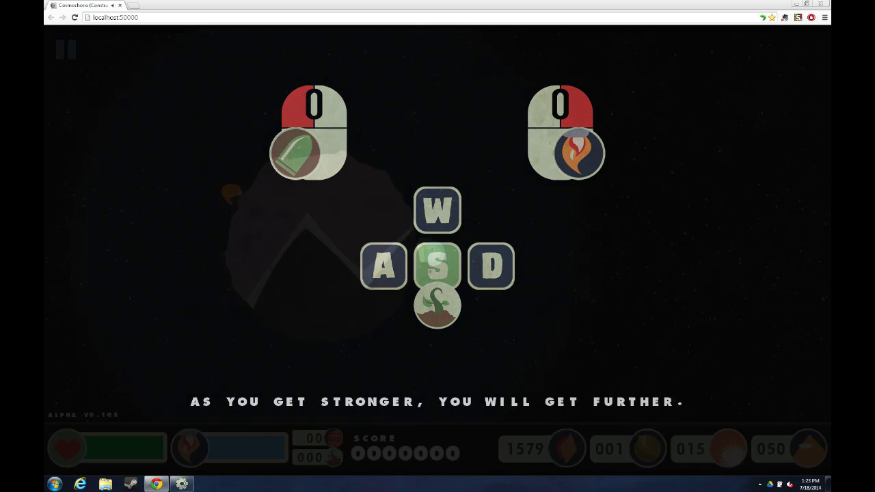
key(a)
key(w)
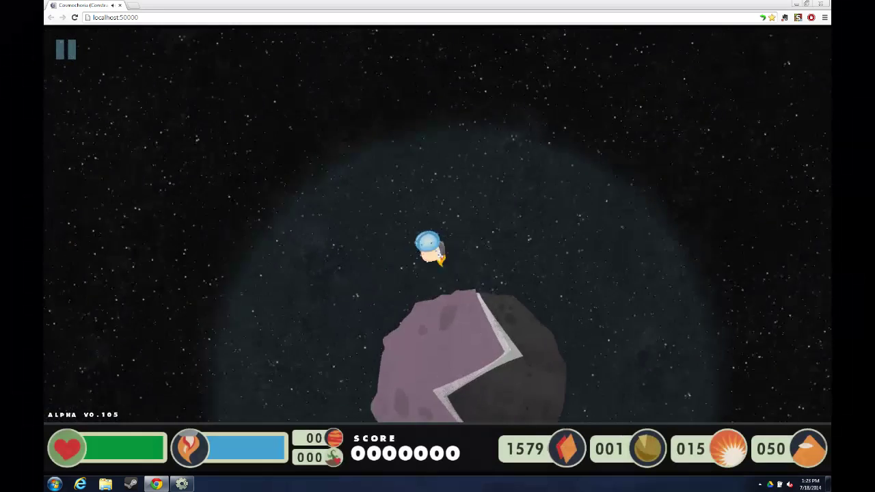
key(a)
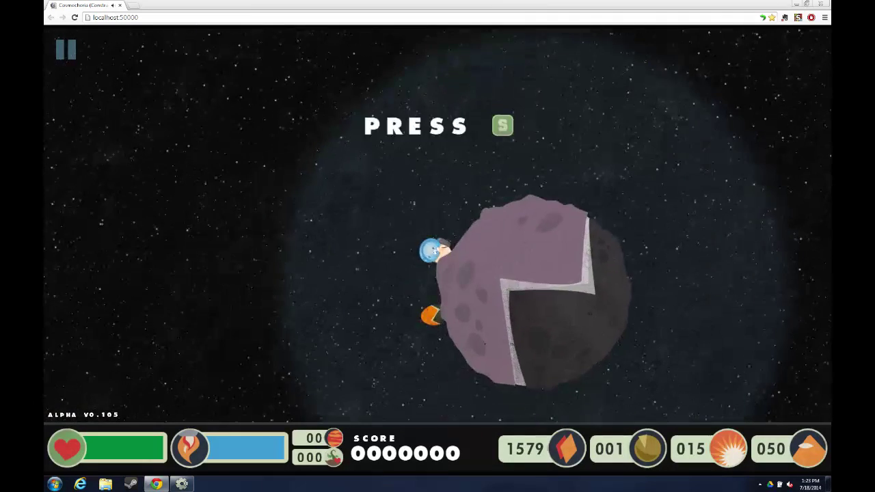
key(w)
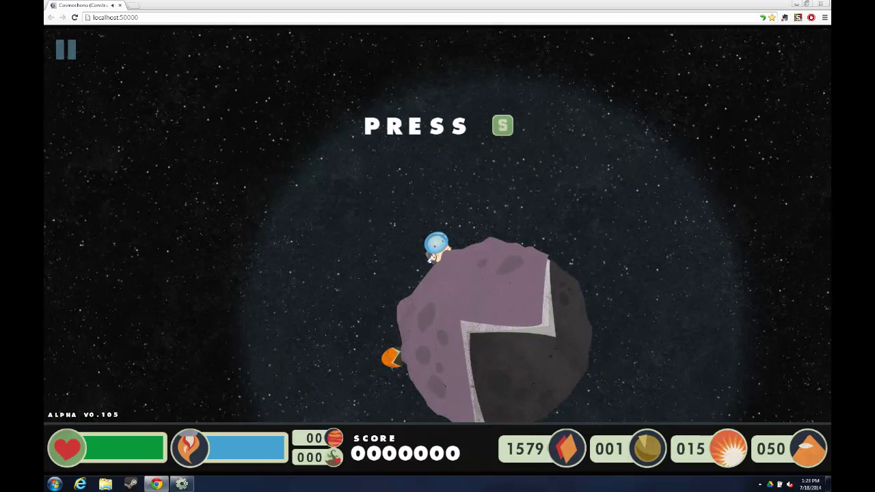
key(w)
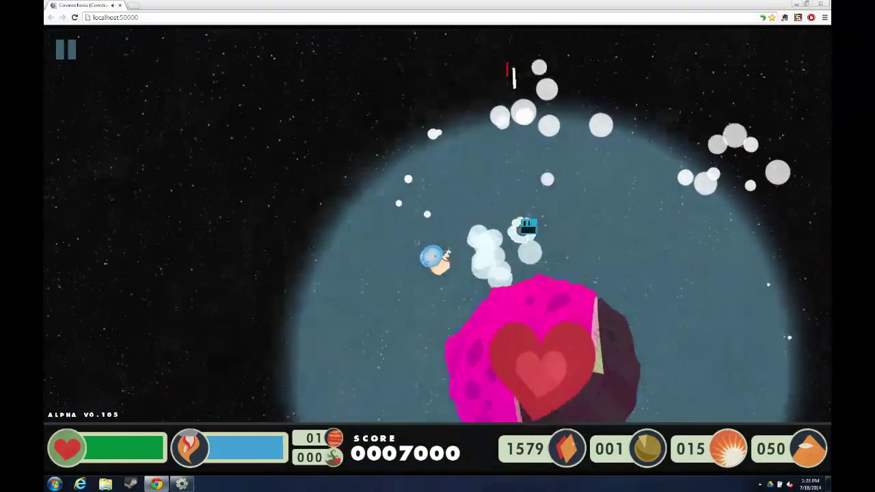
Step: Fly and walk around the magenta side of the two-tone planet to test how the teal cube pet follows and attacks
key(w)
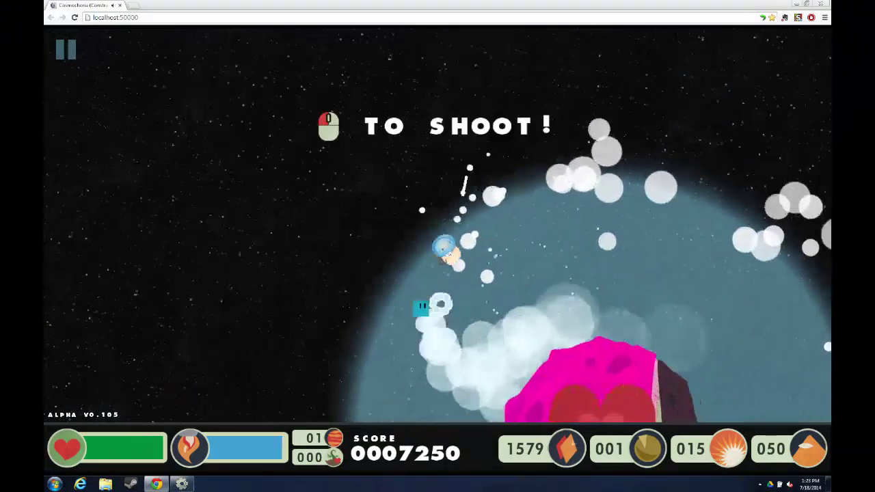
key(w)
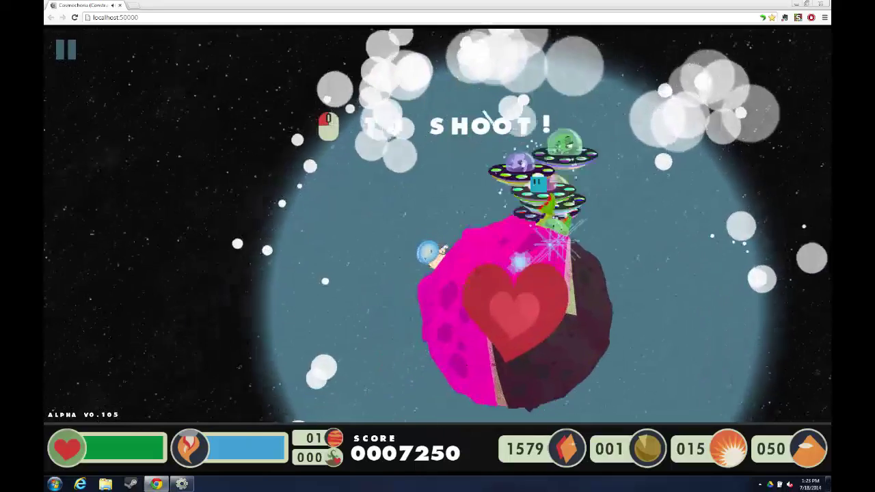
key(a)
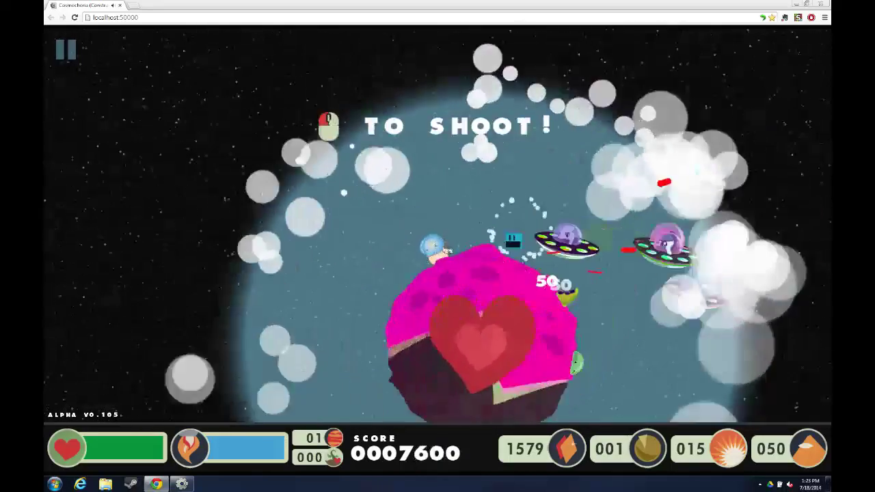
key(w)
key(w)
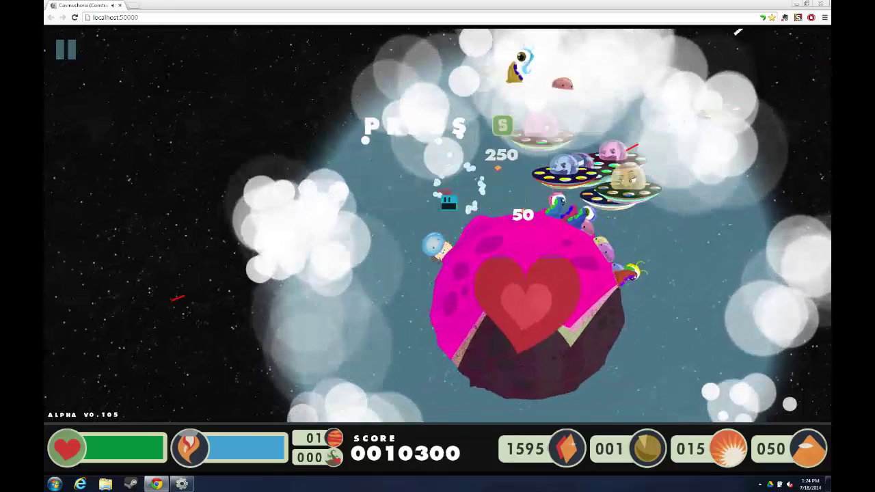
Step: Fight the aliens and saucers near the magenta planet's surface while testing how the teal pet supports the player
key(s)
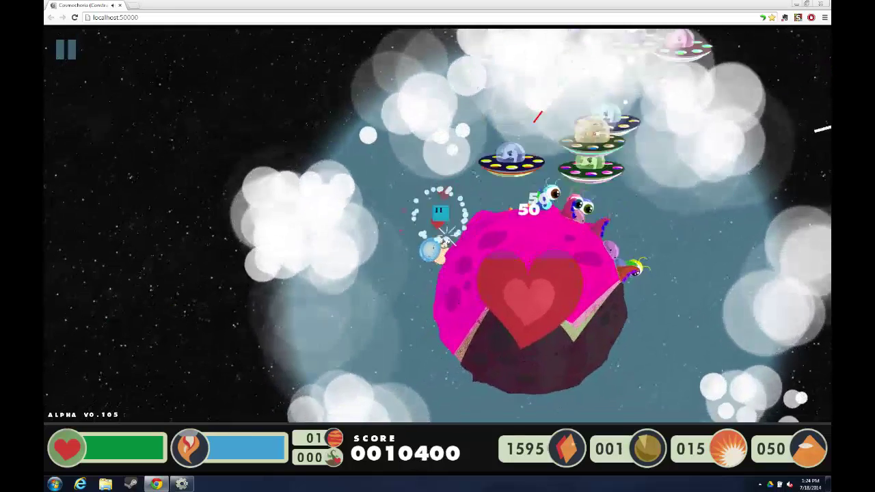
key(Right)
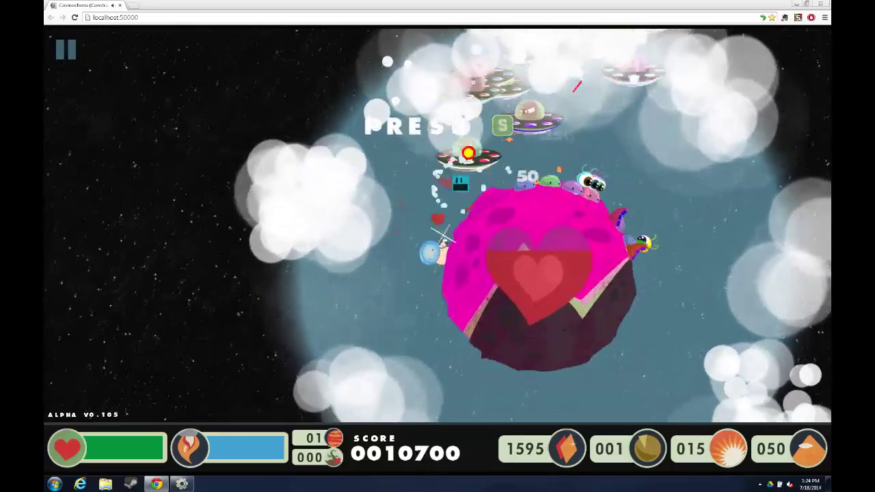
key(Left)
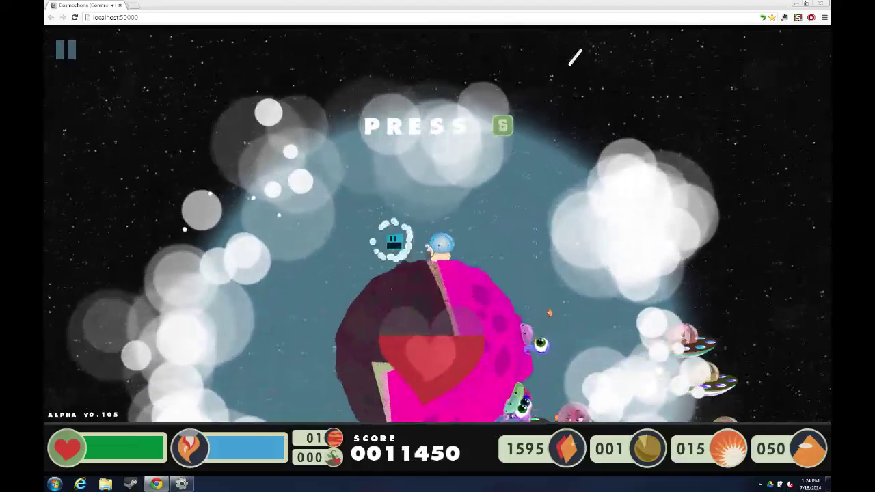
key(Right)
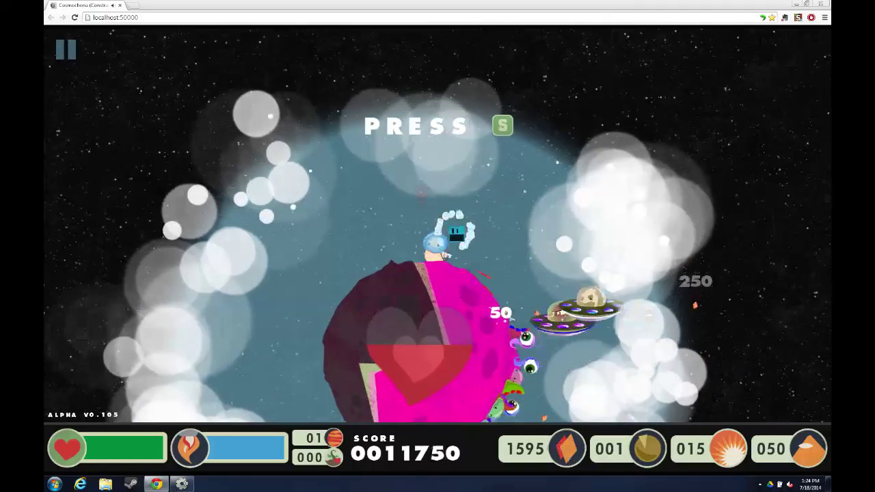
key(s)
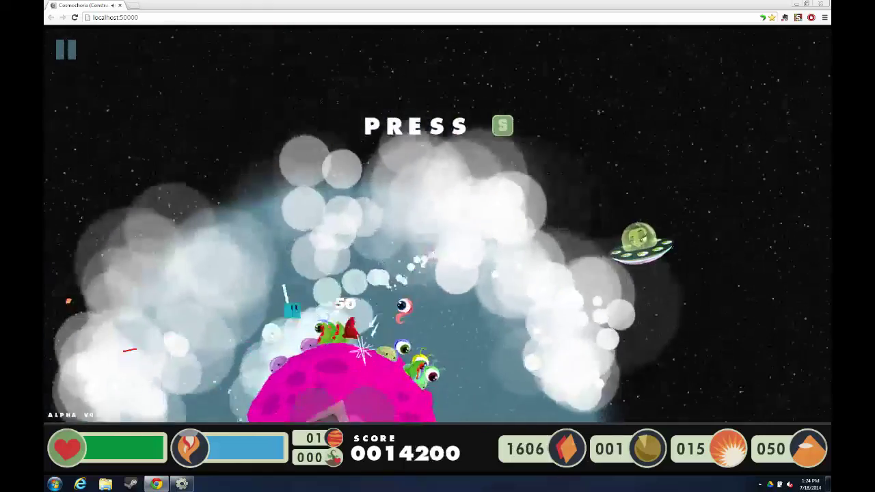
Step: Move past the aliens to the edge of the planet's dark side and take off to test the teal pet's following
key(d)
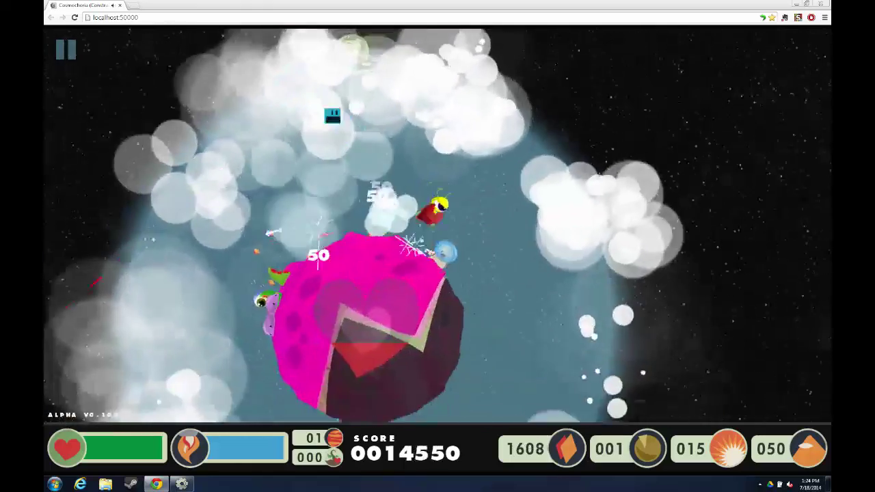
key(a)
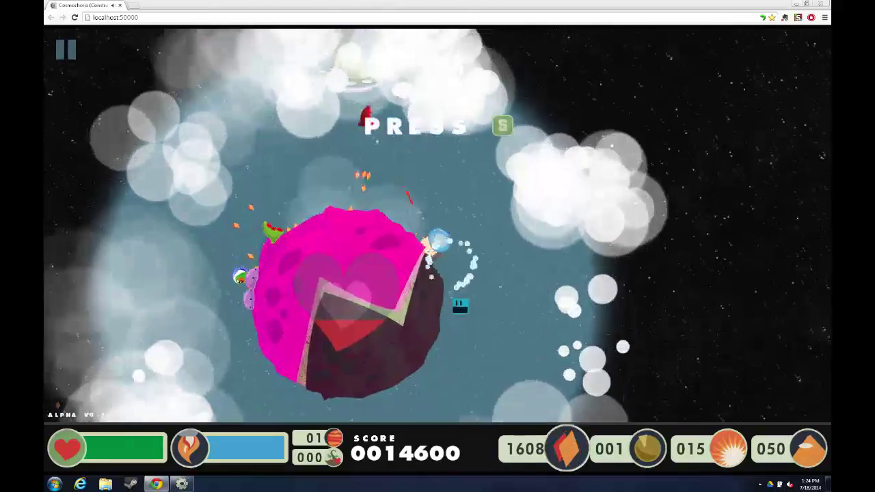
key(w)
key(a)
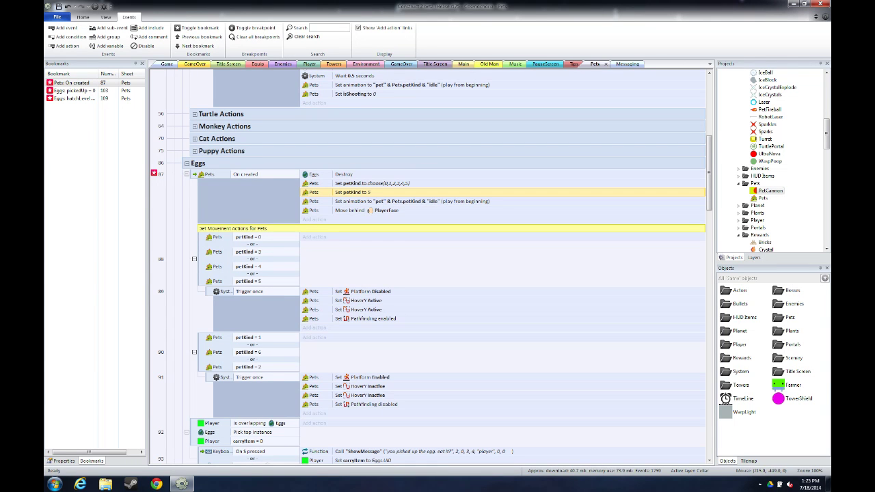
Step: Edit the fixed petKind value in the Pets On created event and run the layout preview
double_click(354, 192)
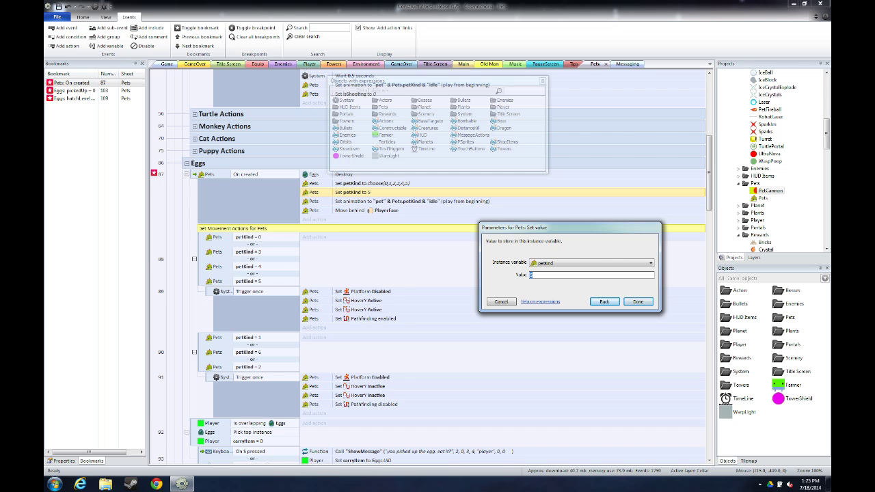
key(Return)
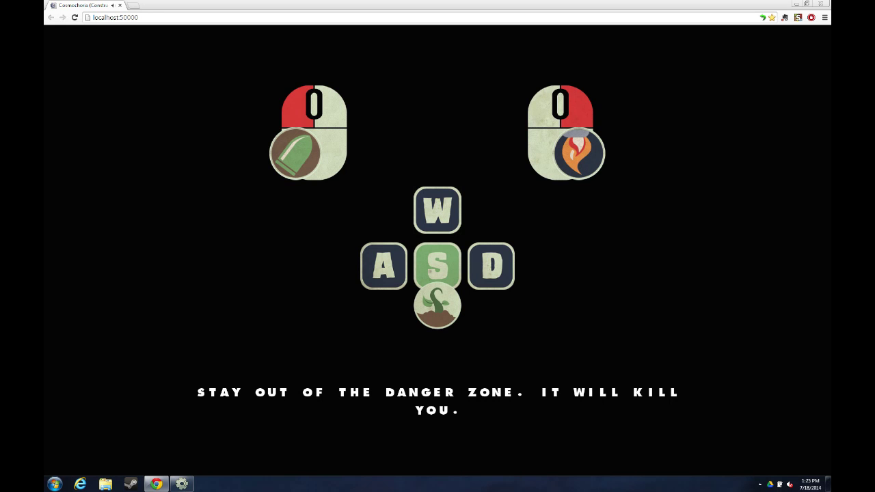
Step: Set down the green egg on the swirled blue planet and protect it until it hatches
key(a)
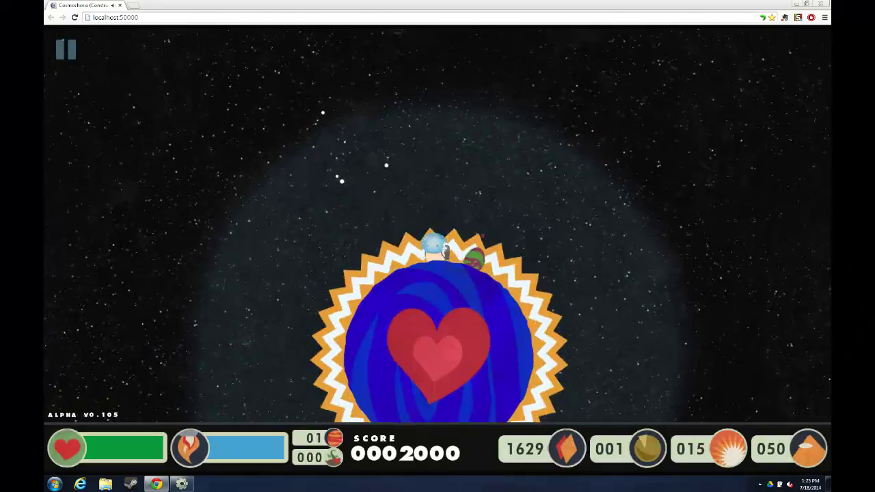
key(a)
key(w)
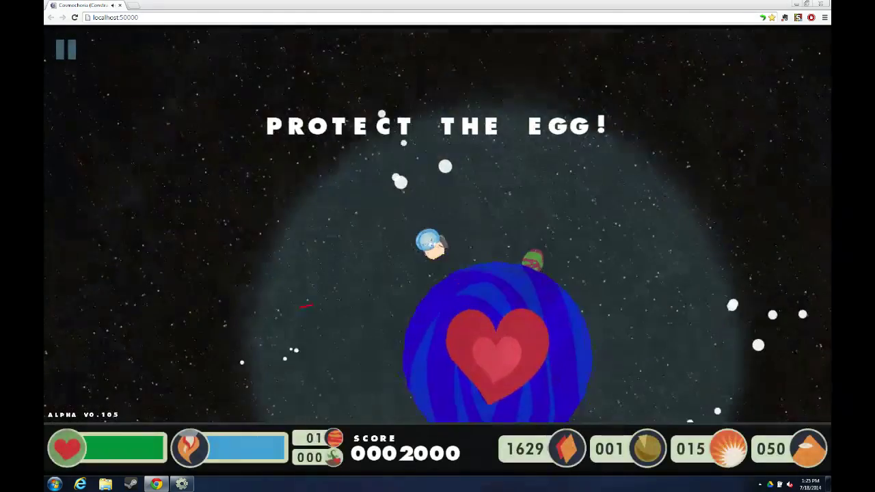
Step: Walk back and forth along the swirled blue planet to test how the dog pet follows on the ground
key(d)
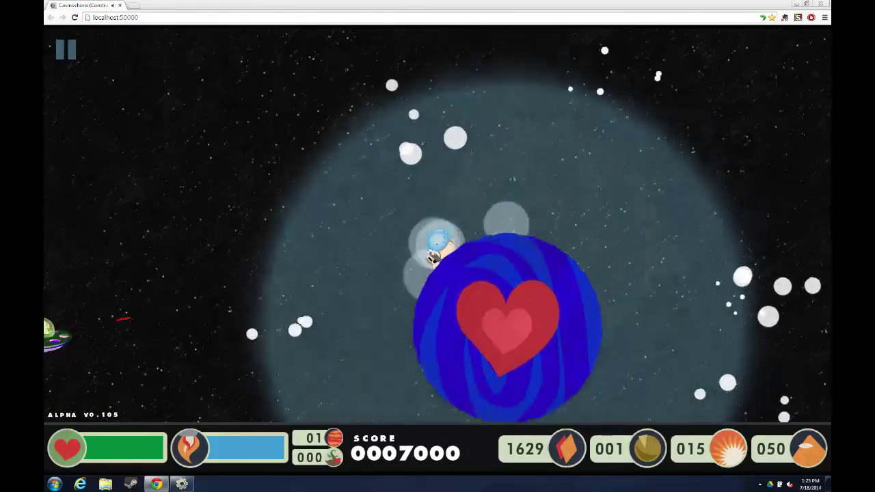
key(d)
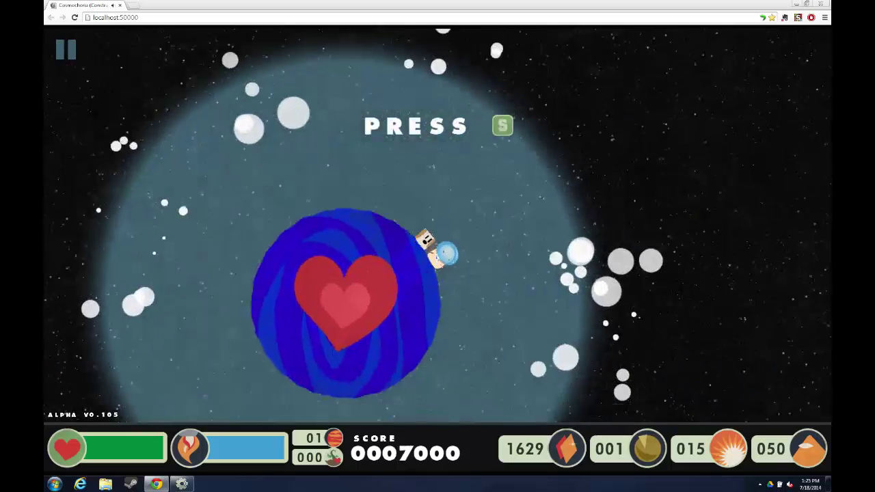
key(a)
key(s)
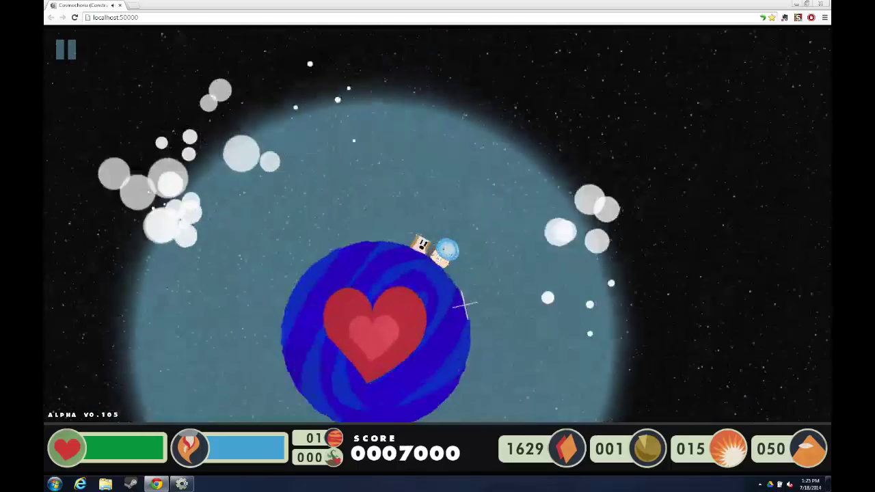
Step: Take off and land repeatedly on both sides of the dog pet to test how it tracks the player's flight
key(w)
key(d)
click(562, 217)
key(a)
key(w)
key(s)
key(d)
key(w)
key(a)
key(w)
key(d)
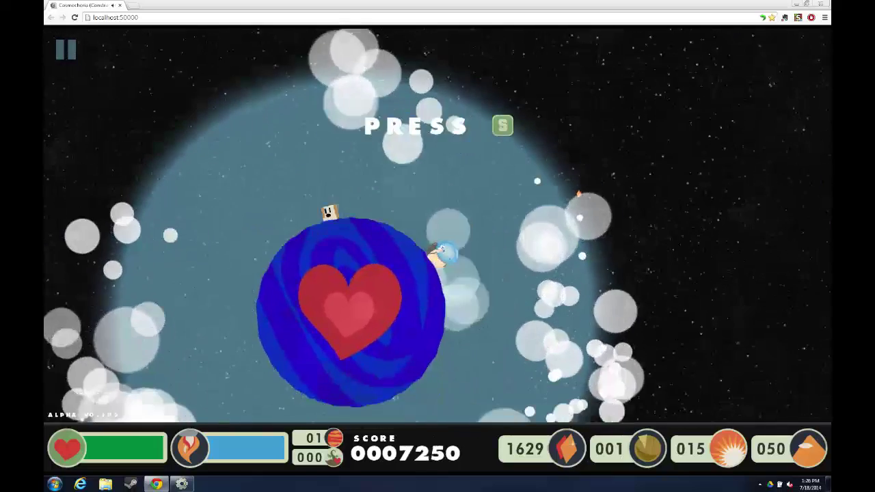
Step: Fly above the dog pet and come back down on the blue planet to test how it closes the distance
key(a)
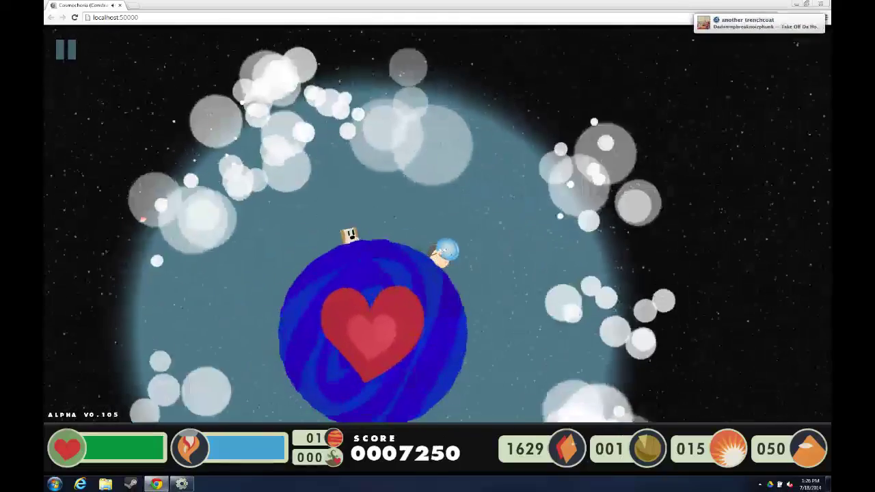
key(w)
key(d)
key(w)
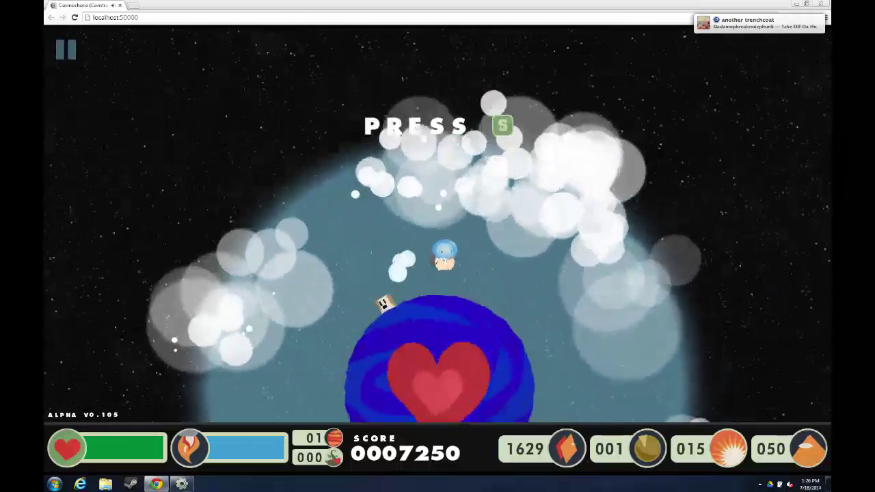
key(d)
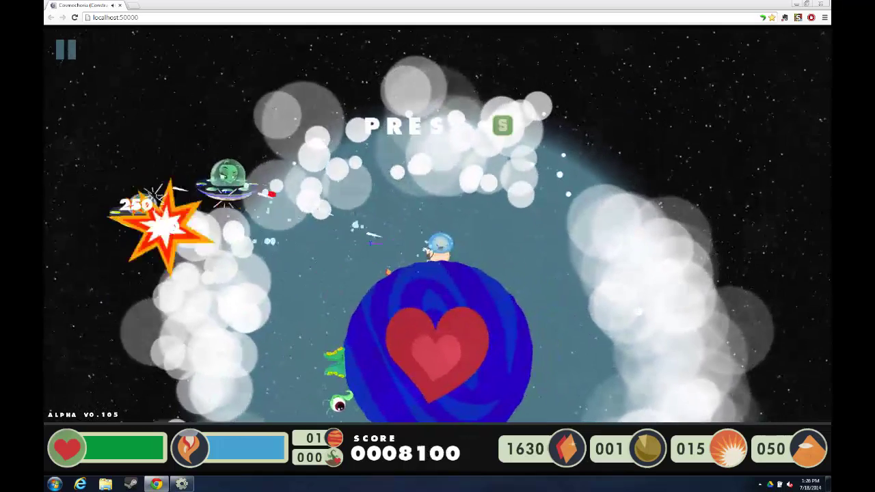
Step: Fight off the saucers and aliens swarming the blue planet, flying clear of the surface and returning to the dog pet
key(s)
key(Right)
key(Left)
key(Left)
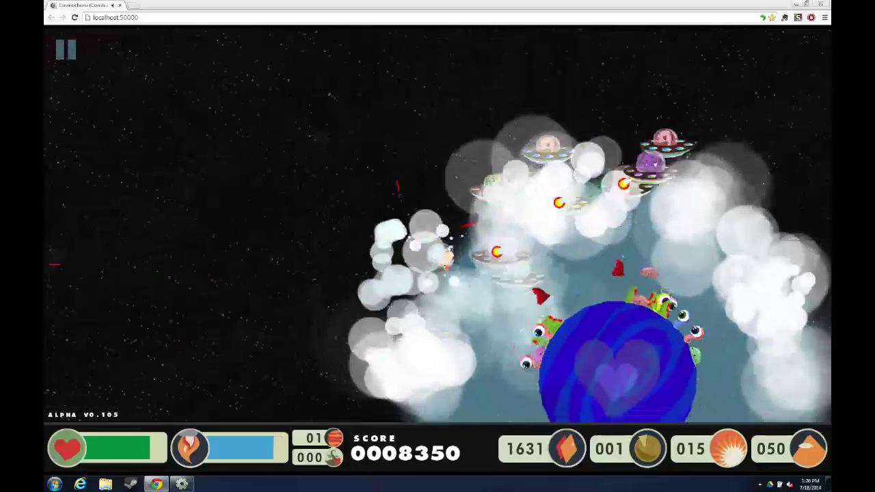
key(s)
key(w)
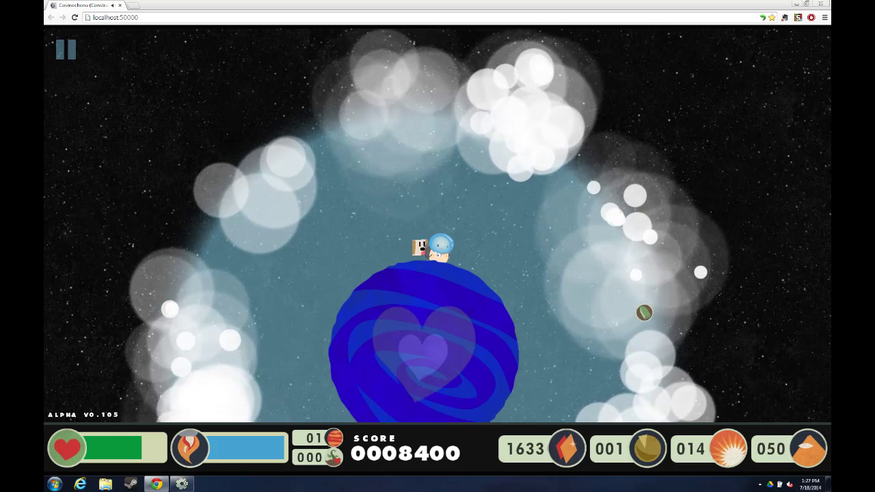
Step: Take off from the blue planet and shoot the saucer carrying the blue alien
key(a)
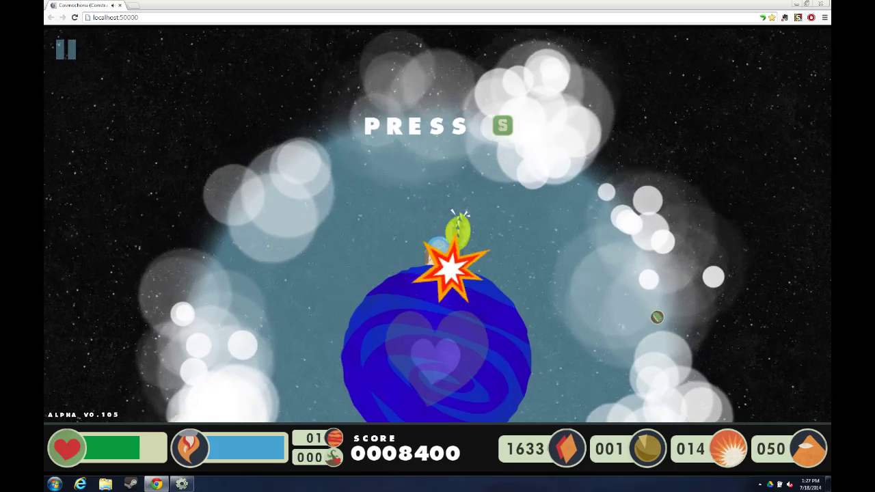
key(w)
key(d)
key(space)
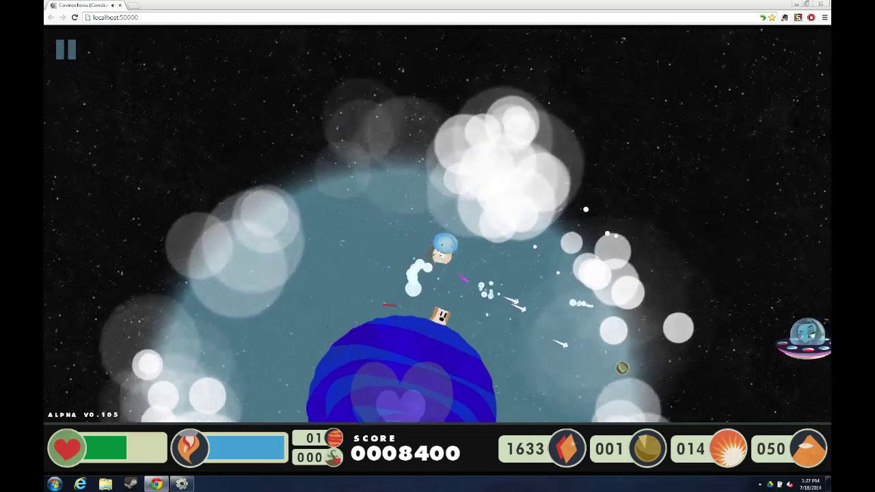
key(w)
key(d)
key(space)
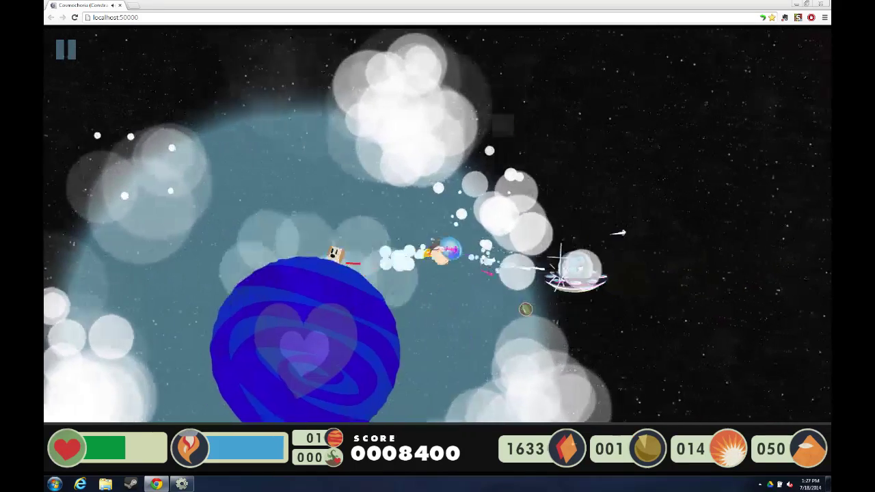
Step: Walk past the dog pet along the blue planet, shooting outward, and stop to test how it stays close
key(a)
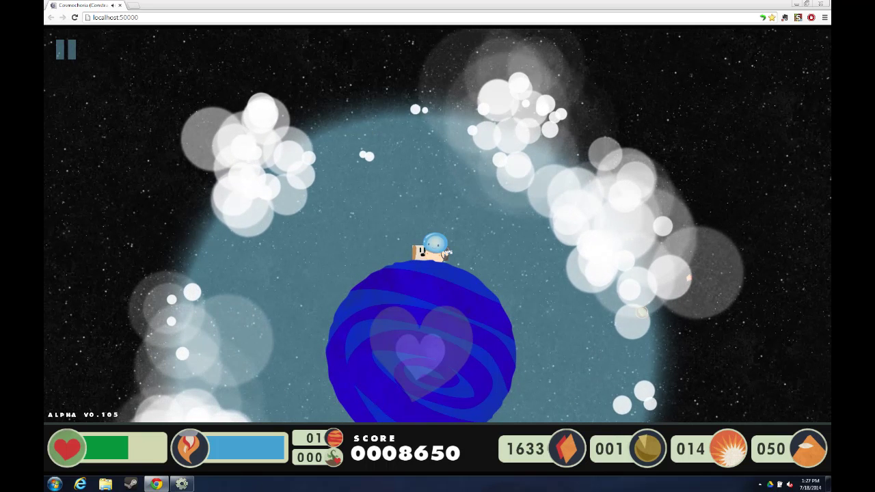
key(s)
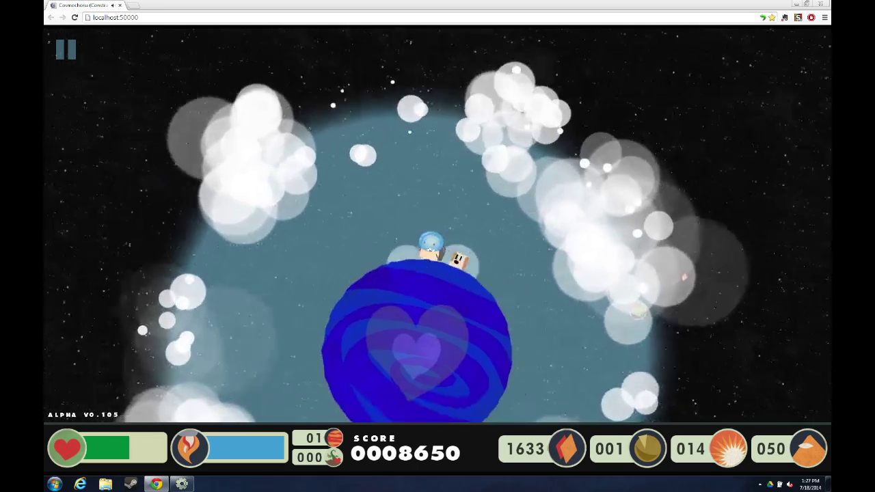
key(Left)
key(space)
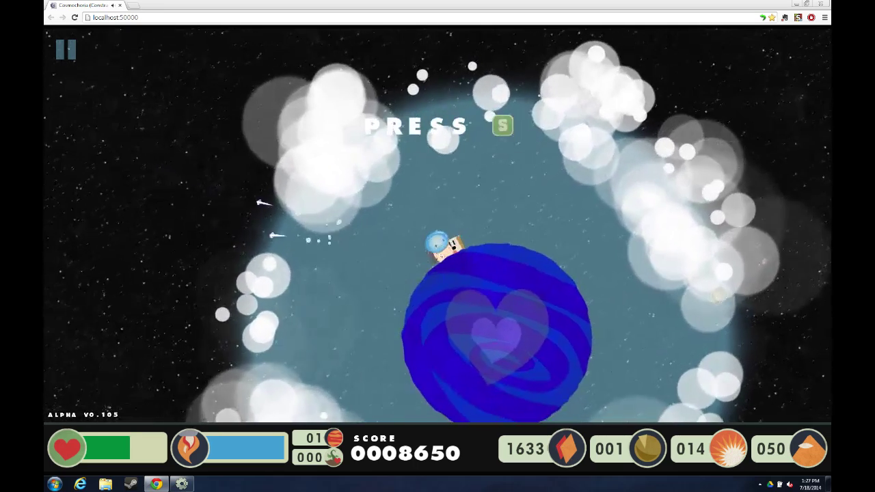
key(s)
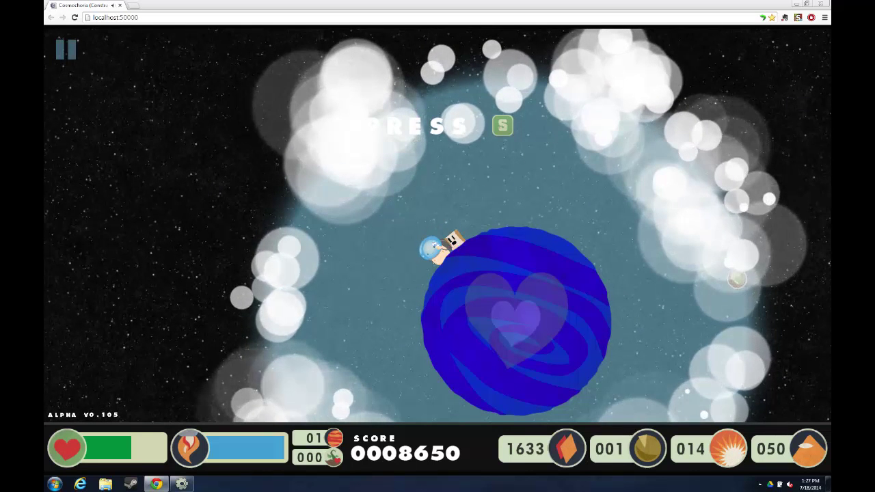
key(s)
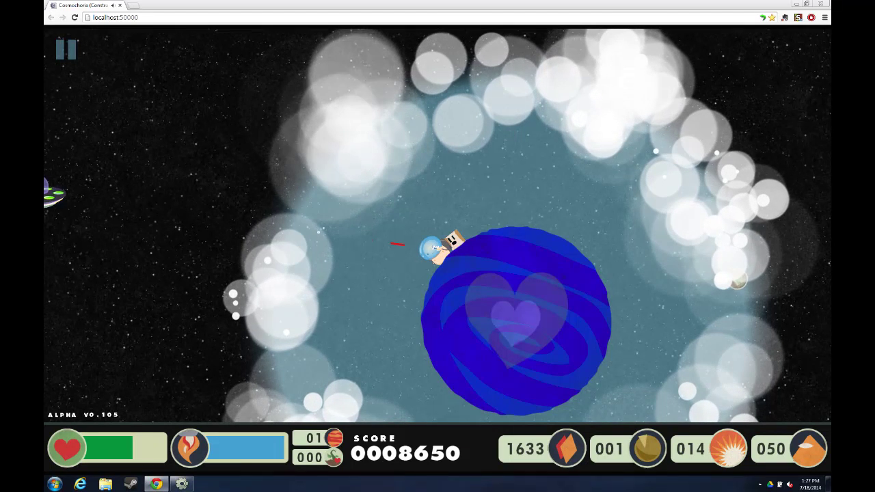
Step: Shoot the saucer attacking the blue planet, taking off briefly and landing again beside the dog pet
key(Up)
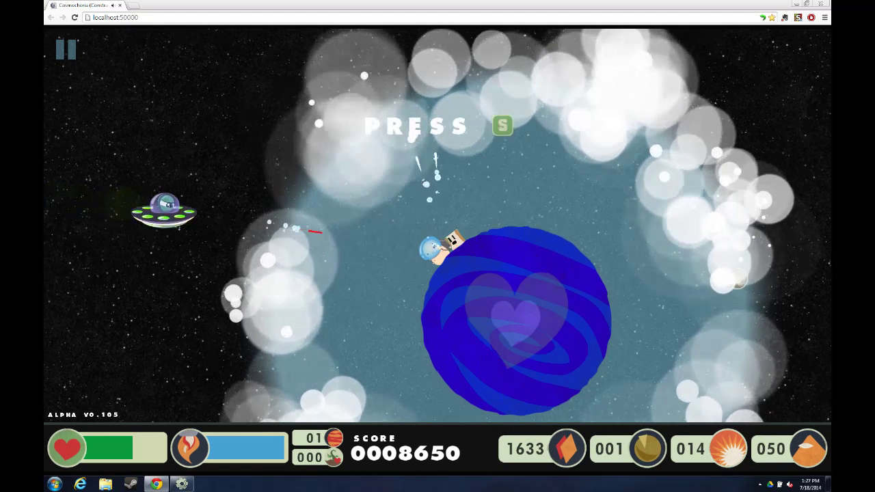
key(w)
key(Up)
key(a)
key(Right)
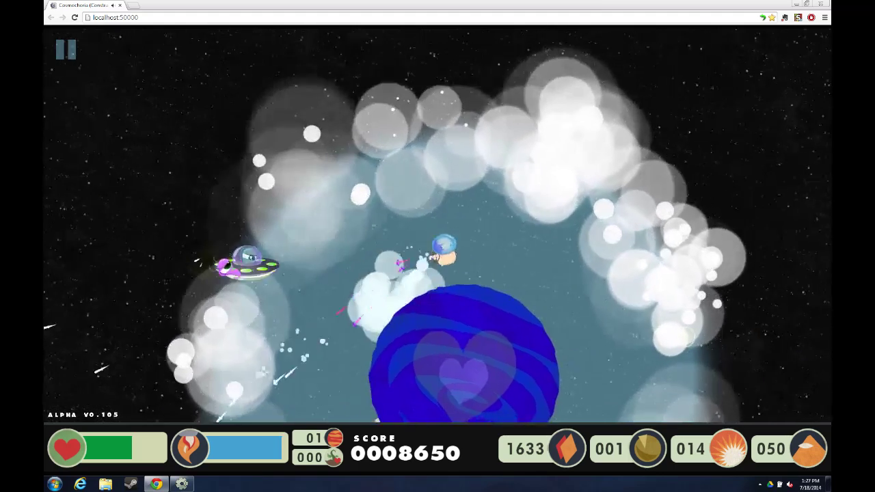
key(a)
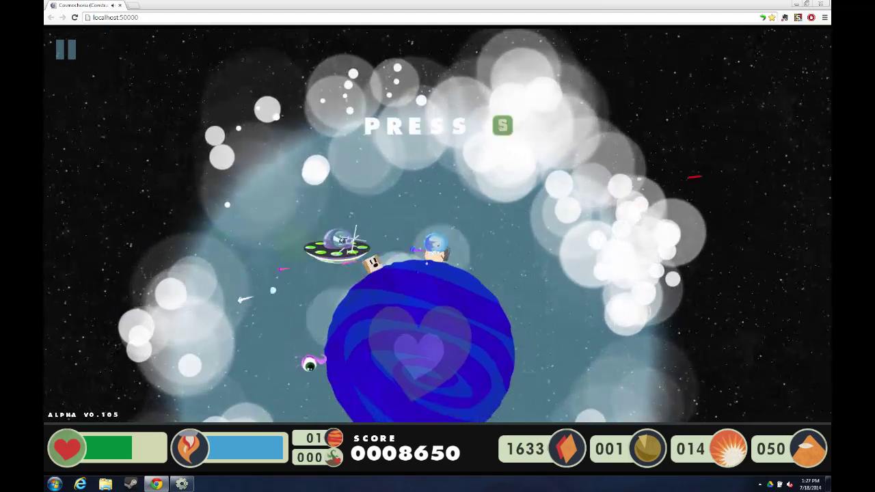
key(Left)
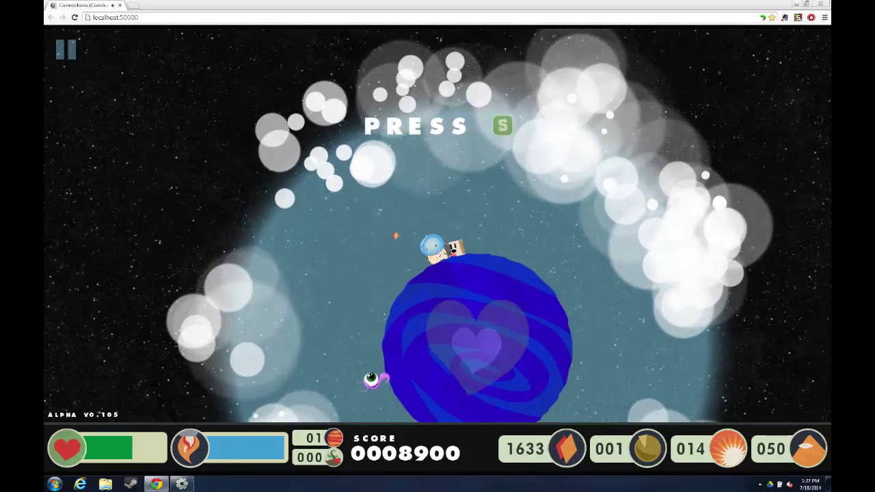
Step: Collect the loose crystal near the blue planet and walk around the surface to test how the dog pet follows
key(s)
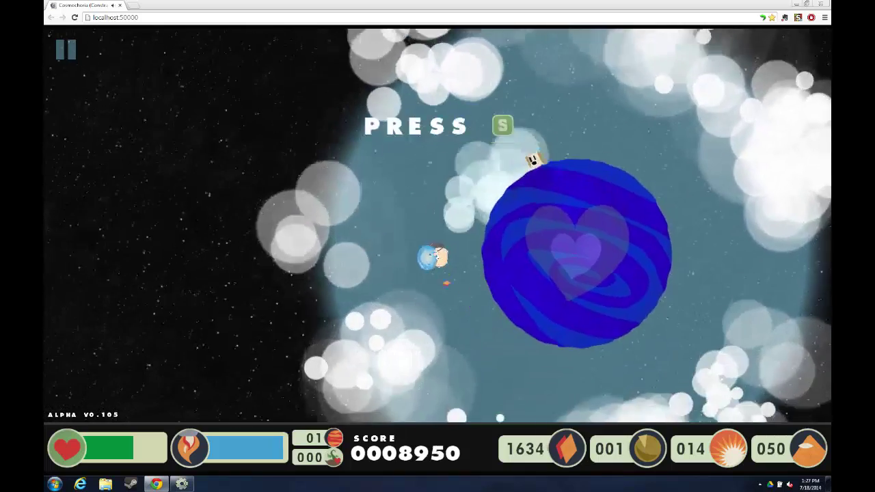
key(s)
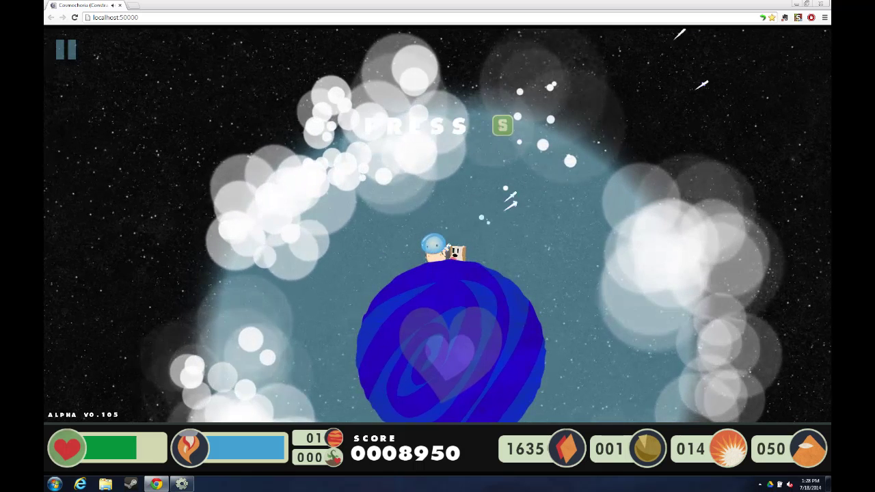
key(a)
key(d)
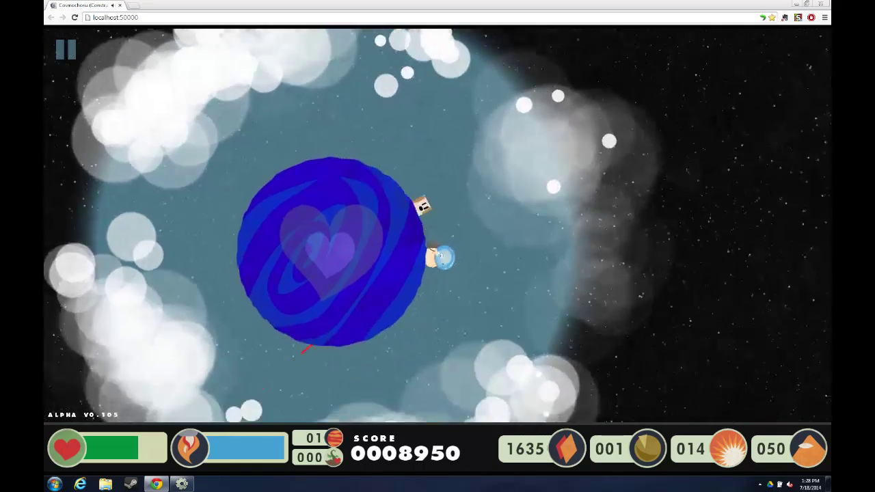
key(a)
key(a)
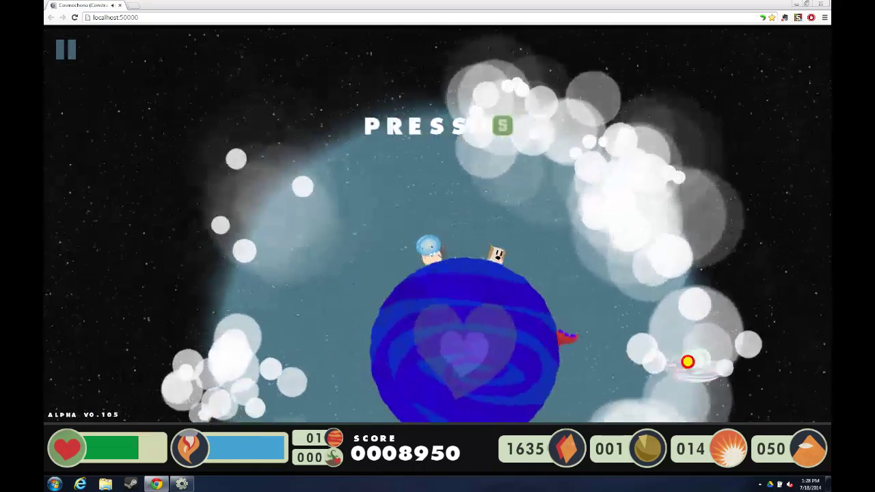
Step: Fly over the blue planet to collect the large diamond and land ahead of the dog pet
key(s)
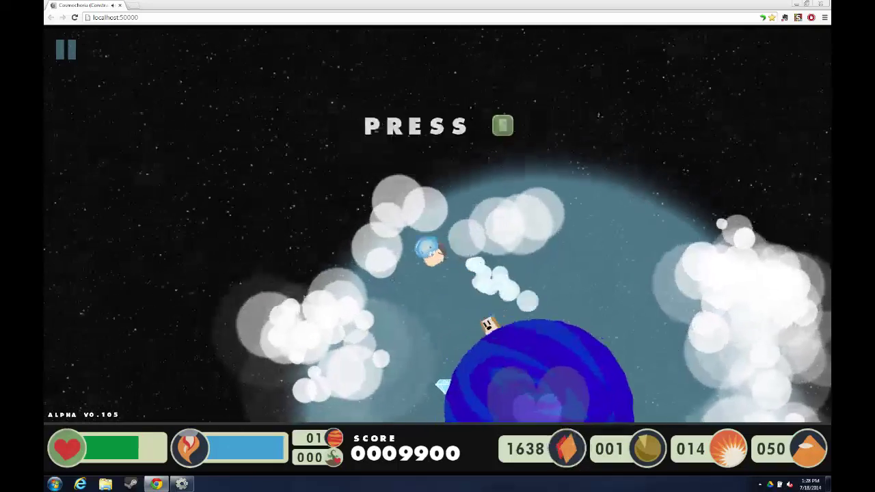
key(a)
key(a)
key(w)
key(d)
key(d)
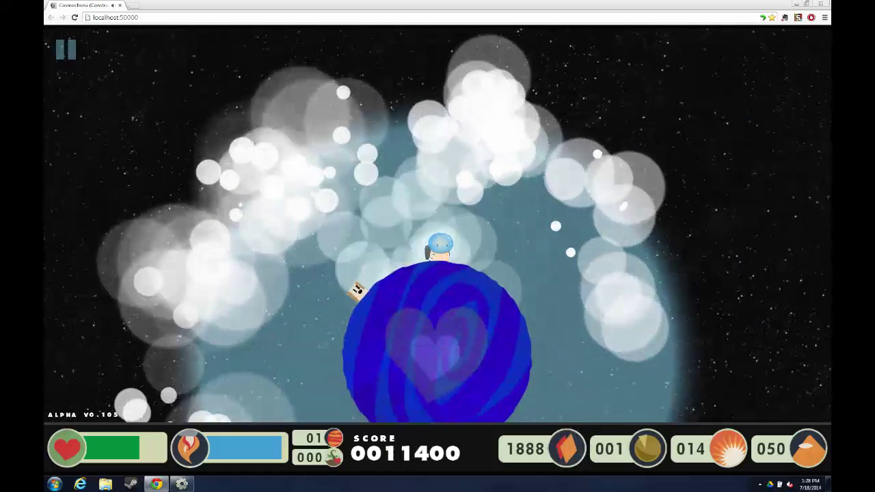
Step: Open the planting wheel beside the dog pet and walk a short way to test how it keeps up
key(s)
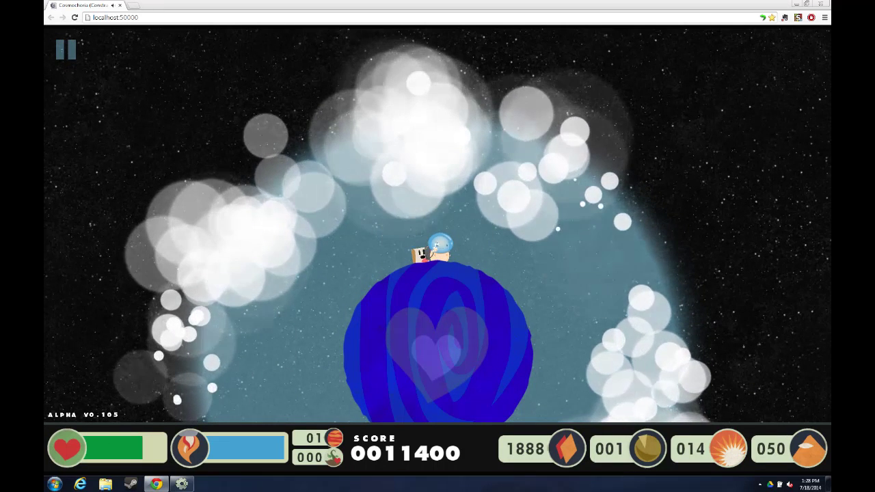
key(a)
key(s)
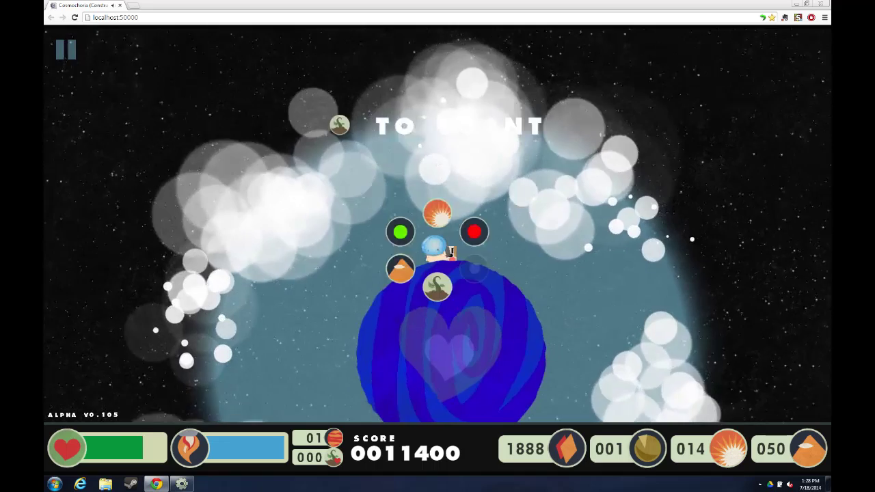
key(a)
key(a)
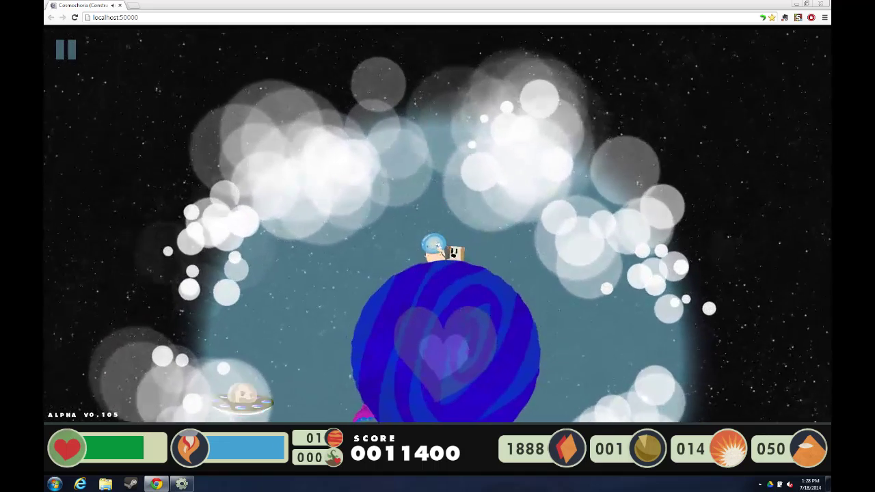
key(s)
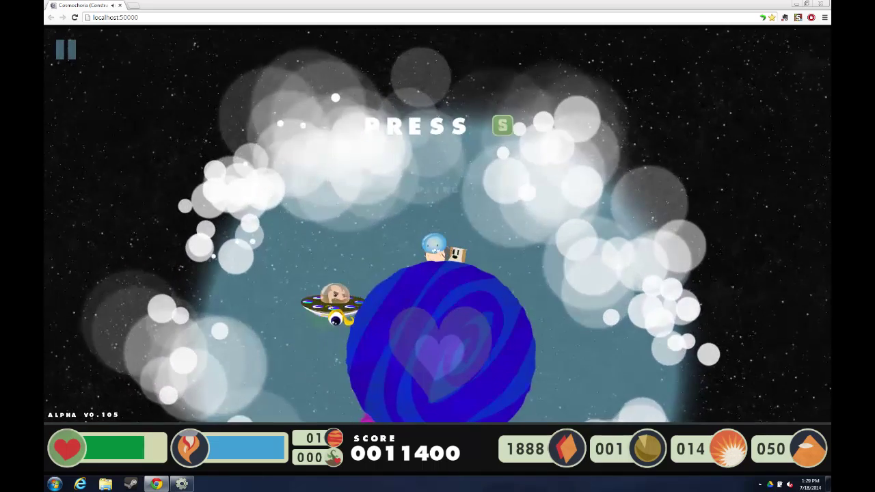
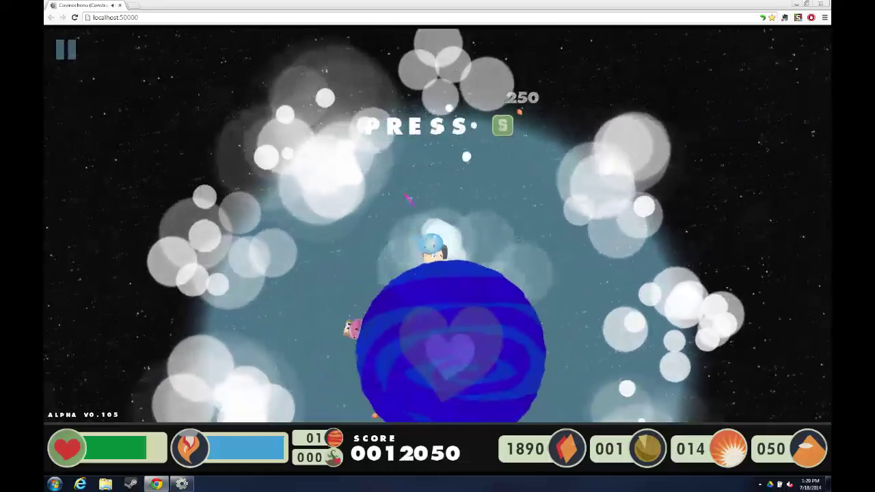
Step: Fly down to where the dog pet is fighting the pink alien, collect the dropped crystals and land back on the planet
key(a)
key(w)
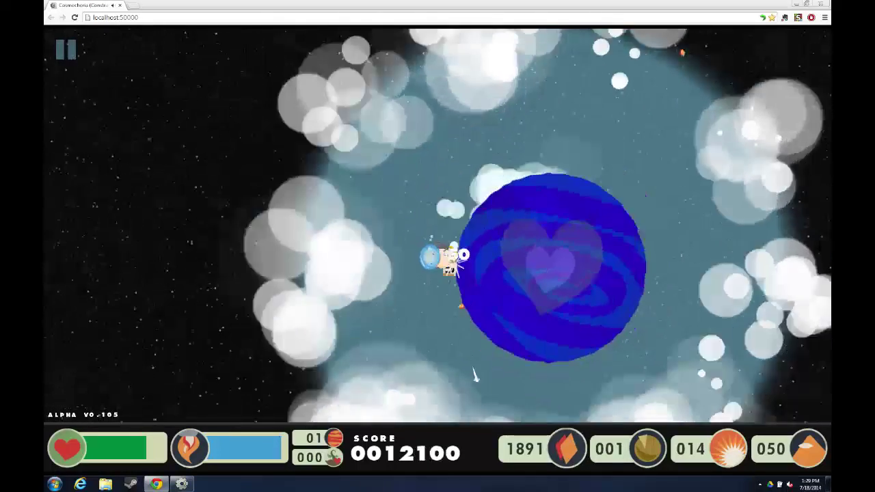
key(d)
key(d)
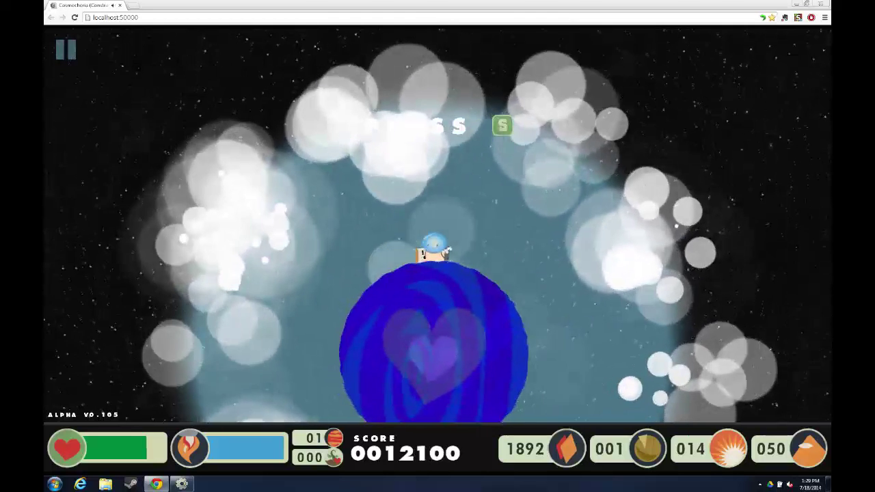
key(s)
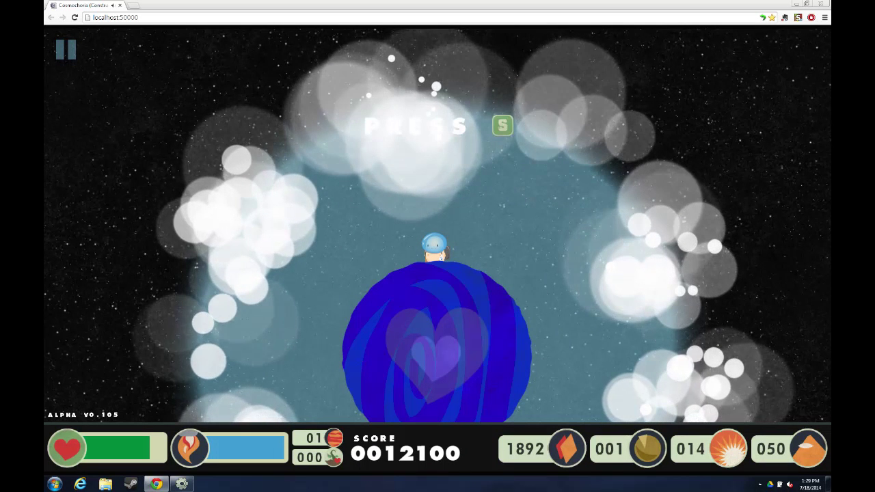
Step: Fire outward from the blue planet while stepping back and forth past the dog pet to test its position changes
key(a)
key(Up)
key(Right)
key(Left)
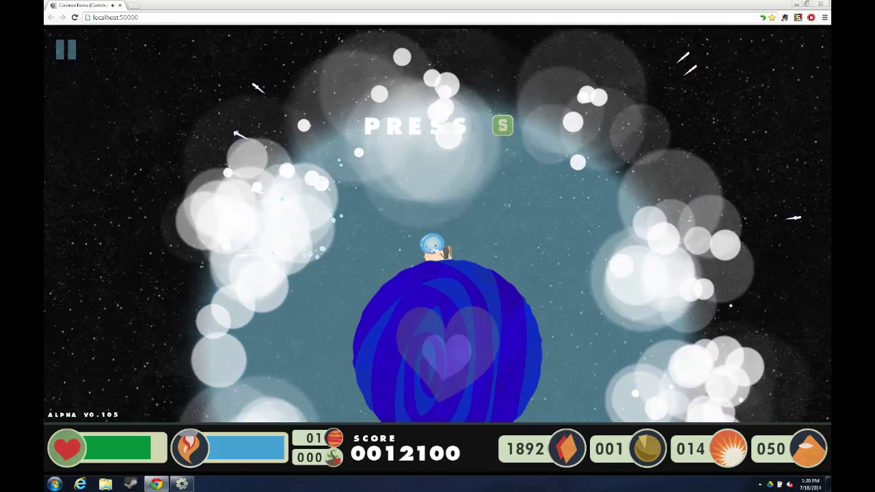
key(a)
key(d)
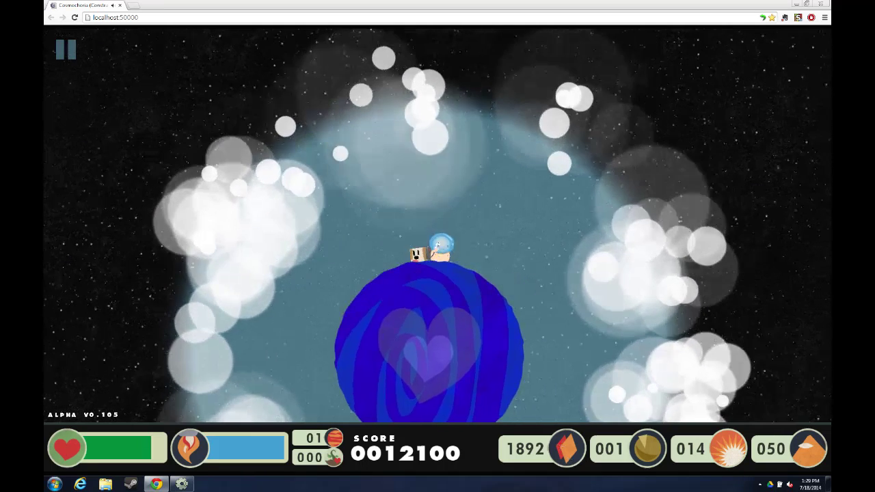
Step: Open the planting wheel beside the dog pet and highlight its red option
key(w)
key(s)
key(a)
key(d)
key(d)
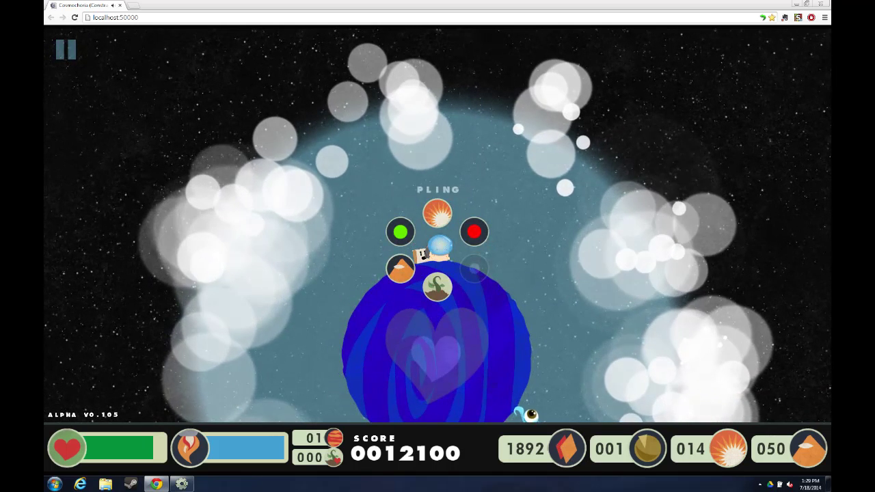
key(d)
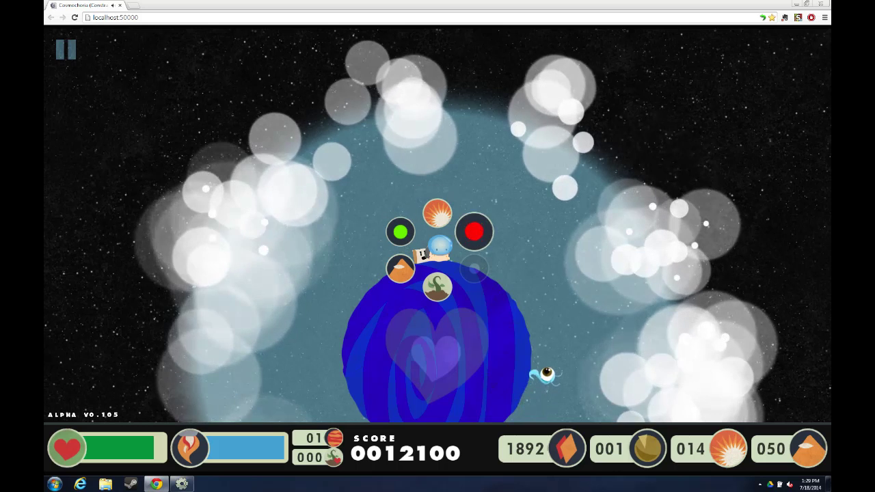
key(d)
Step: Fight off the eyeball aliens around the blue planet, collect their crystals and return to the dog pet
key(s)
key(space)
key(d)
key(space)
key(w)
key(d)
key(space)
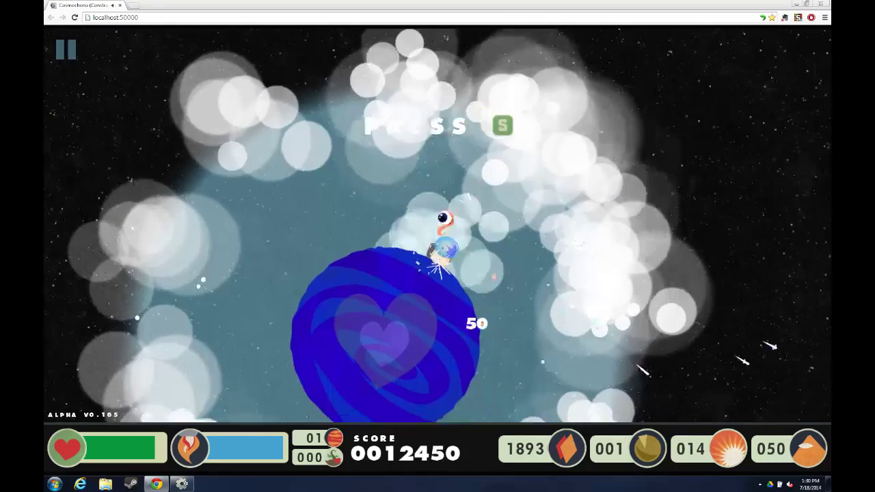
key(d)
key(a)
key(space)
key(a)
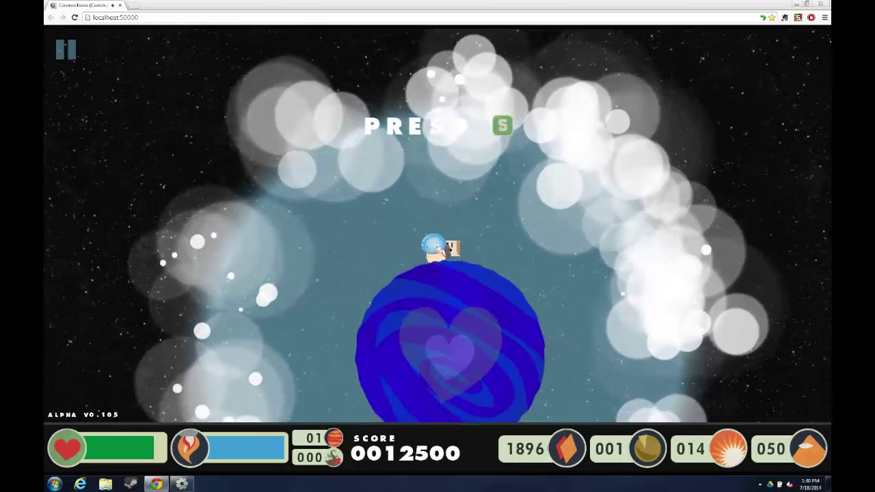
Step: Fly far out into space with the dog pet along and return to land on the blue planet
key(a)
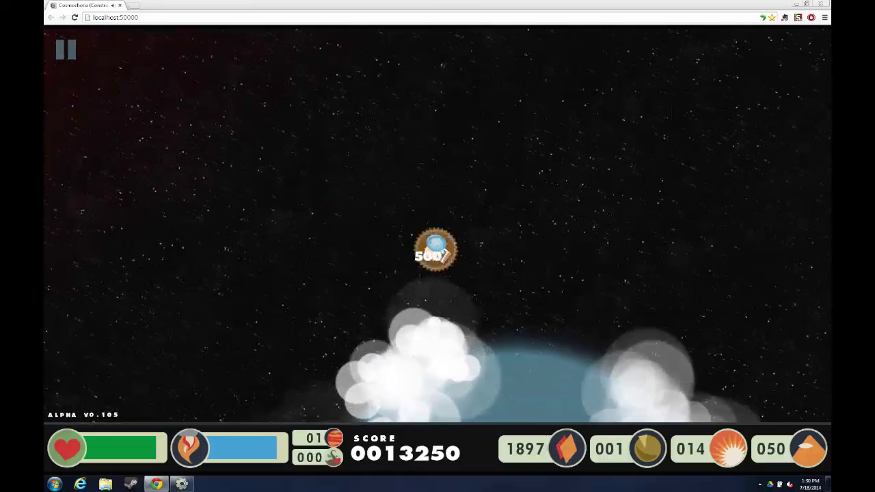
key(Right)
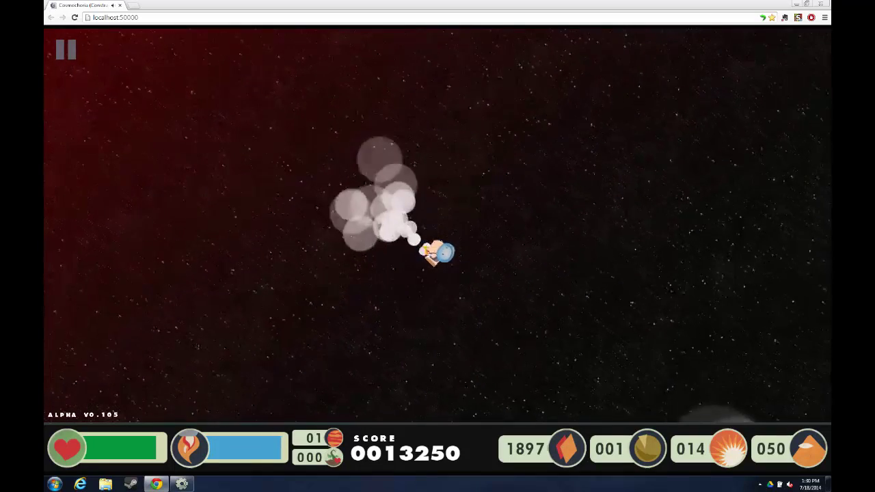
key(Up)
key(Up)
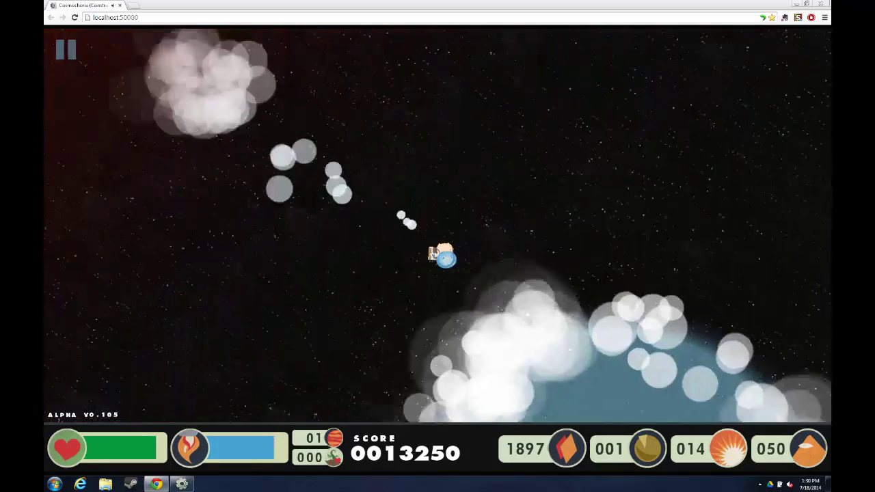
key(Right)
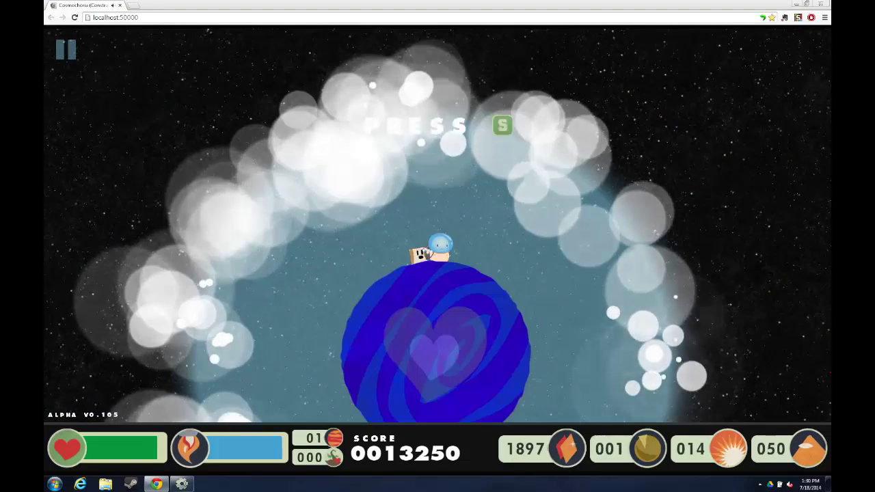
Step: Walk back and forth over the top of the blue planet to test how the dog pet trails behind
key(s)
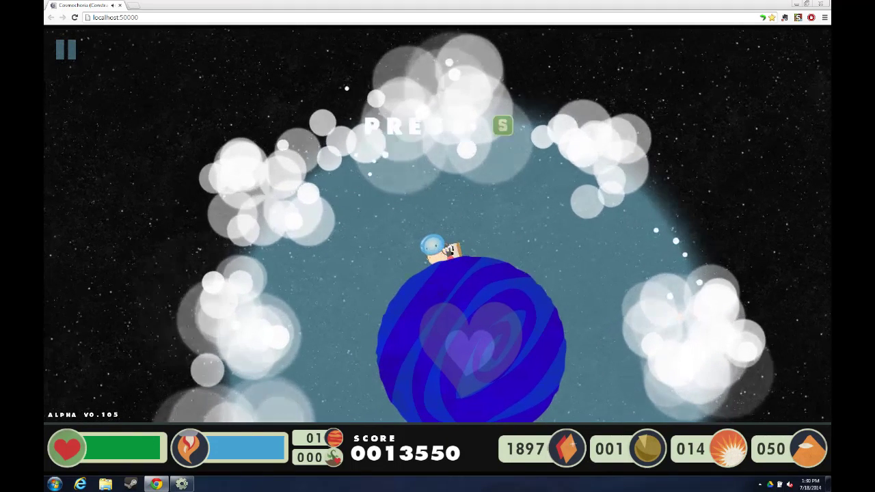
key(Left)
key(Up)
key(Right)
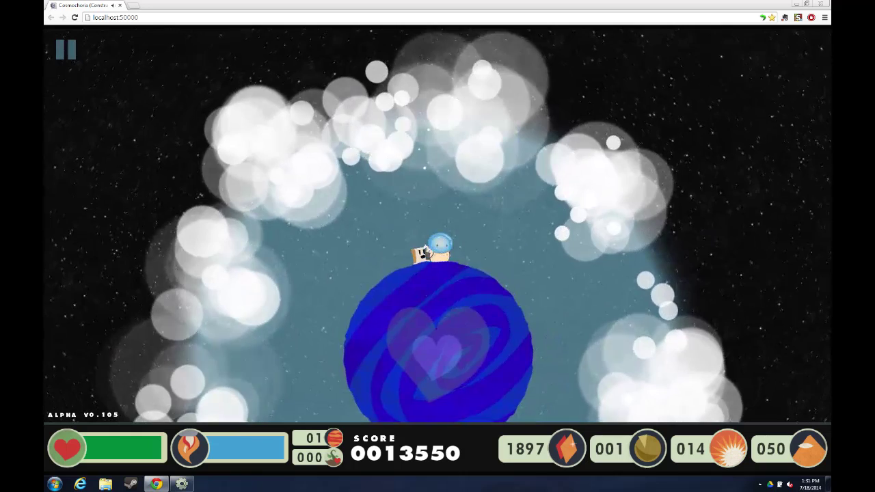
Step: Open and close the planting wheel while standing with the dog pet on the blue planet
key(s)
key(s)
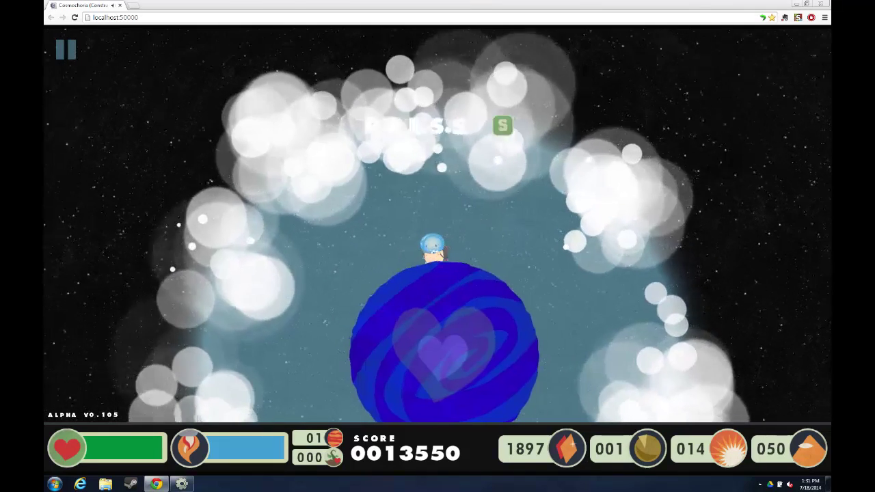
key(s)
key(s)
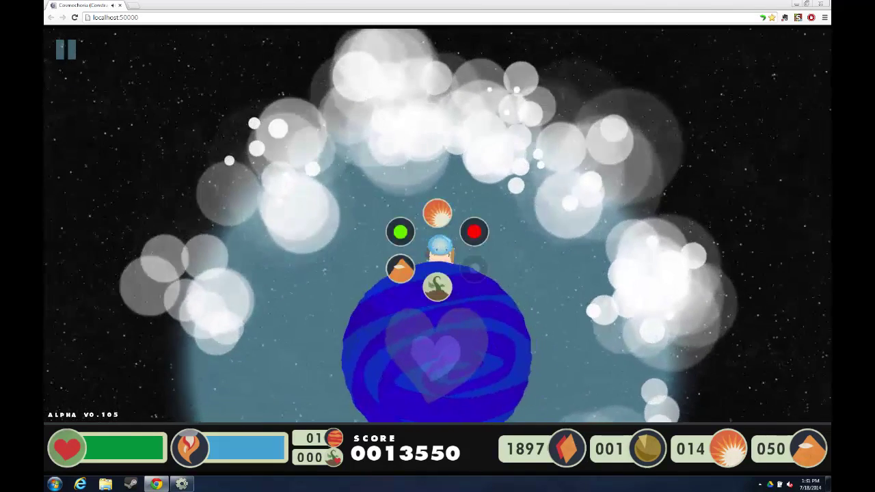
key(s)
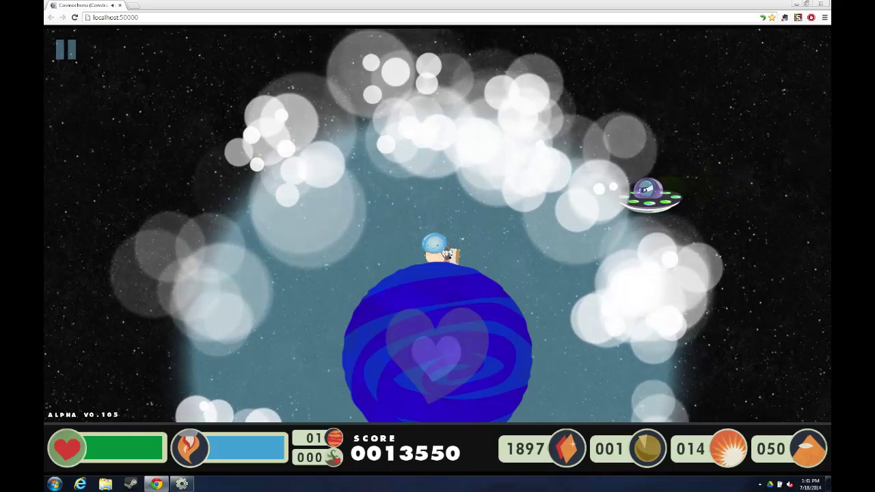
Step: Shoot the saucer above the blue planet, collect the dropped crystals and land to reopen the planting wheel
key(Left)
key(a)
key(Up)
key(Right)
key(Right)
key(Up)
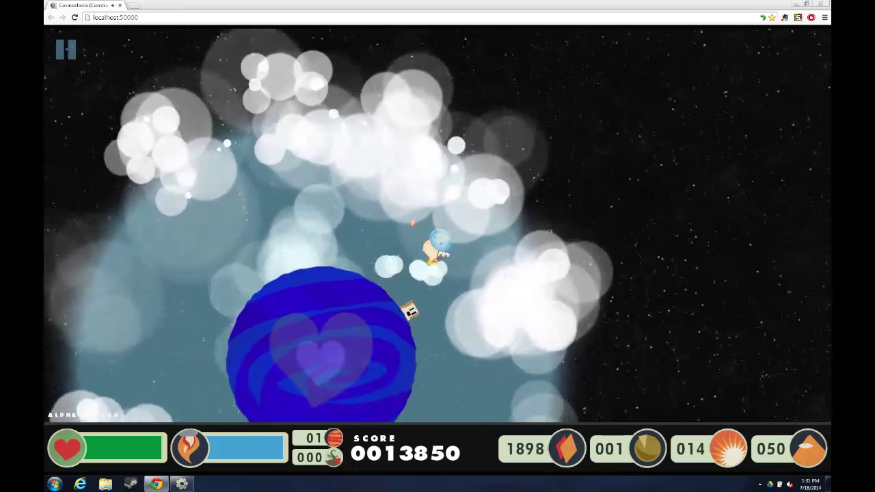
key(s)
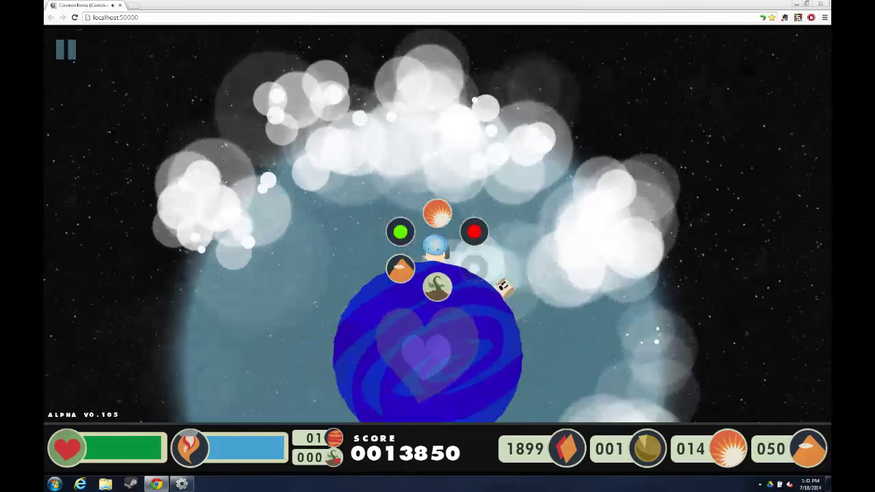
Step: Dismiss the planting wheel and walk a short way around the blue planet with the dog pet
key(s)
key(s)
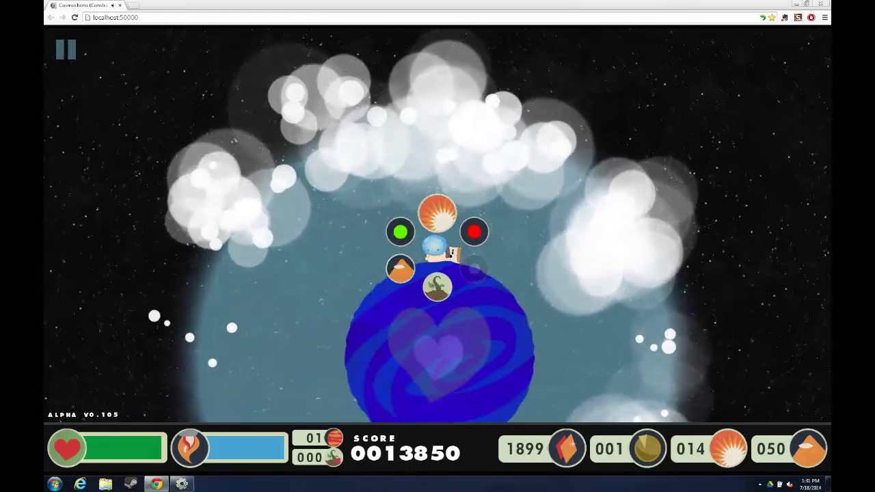
key(s)
key(Left)
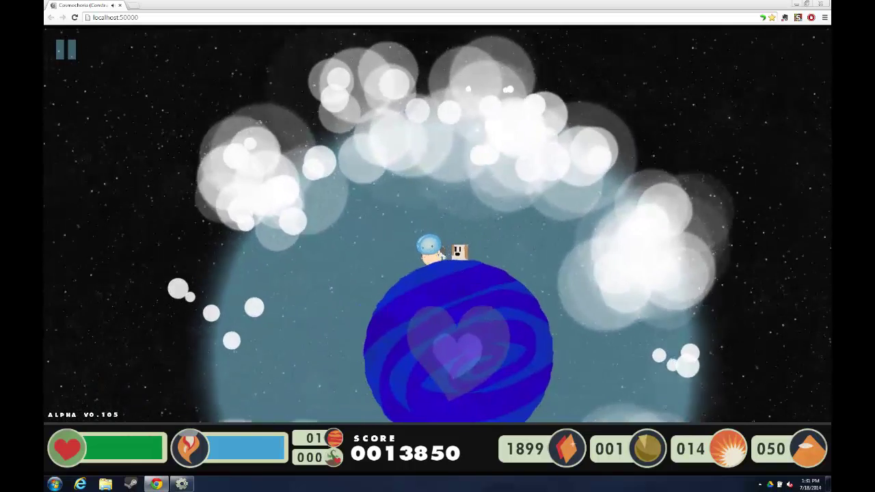
key(a)
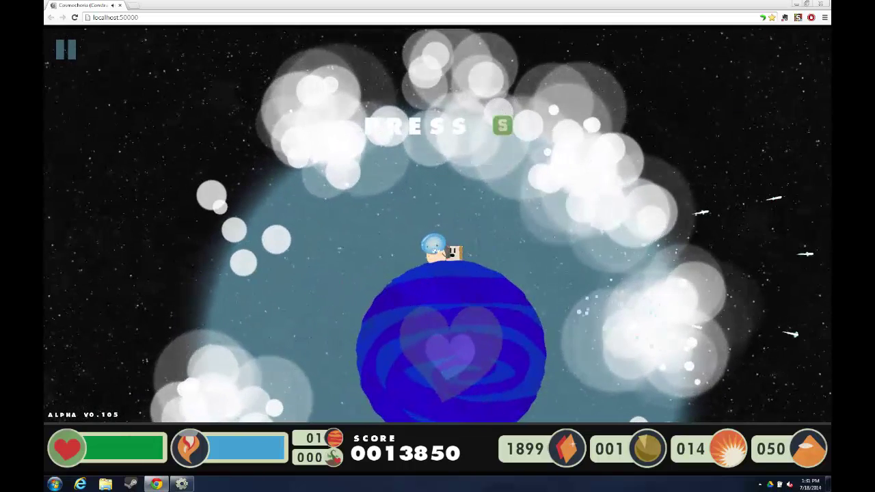
Step: Walk counterclockwise along the blue planet and fire in several directions with the dog pet alongside
key(Left)
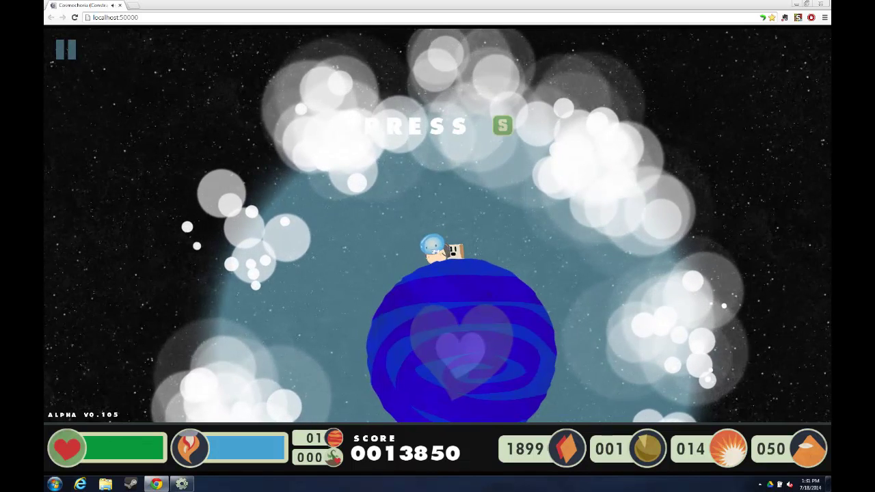
key(Left)
key(a)
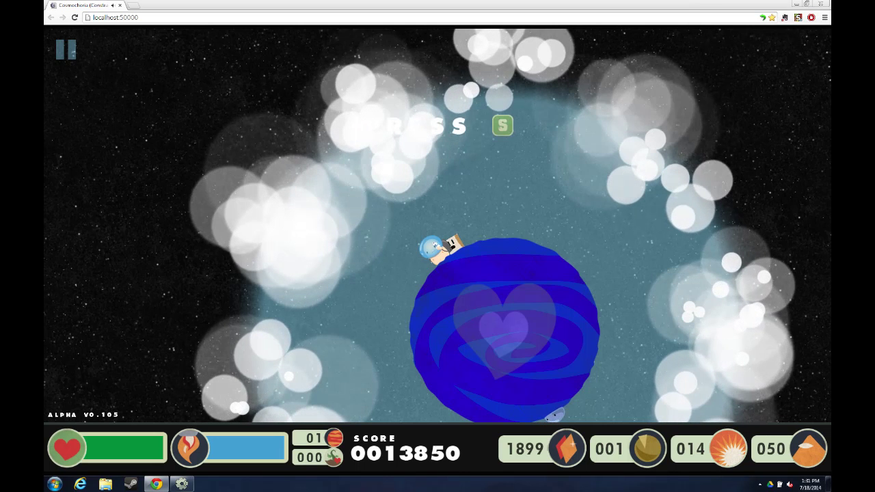
key(a)
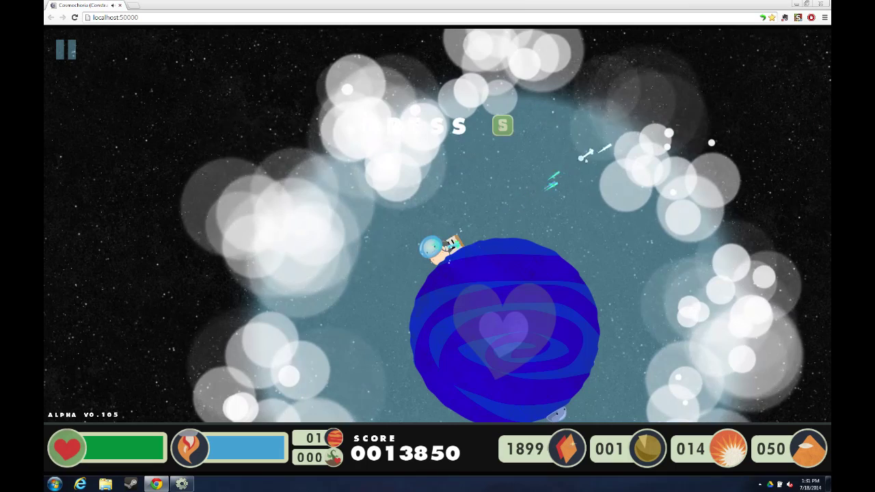
key(Up)
key(Left)
key(Right)
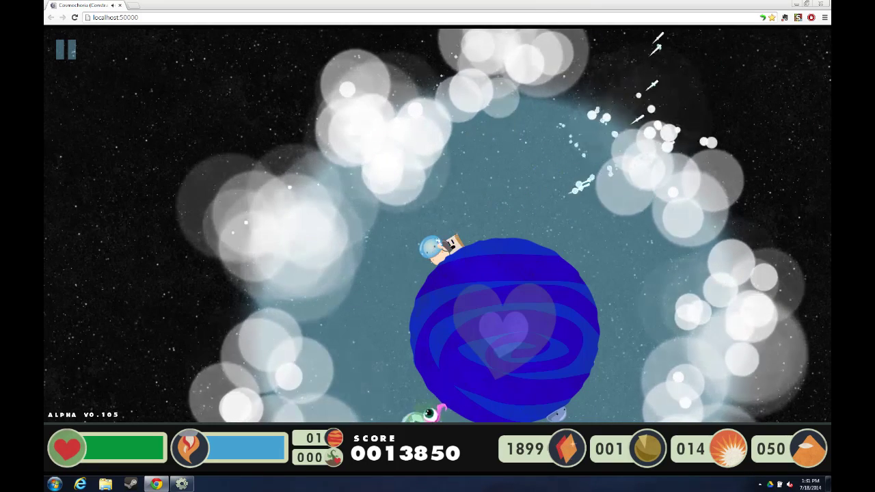
Step: Take off from the blue planet and shoot at the attacking eyeball creatures and the saucer
key(a)
key(Down)
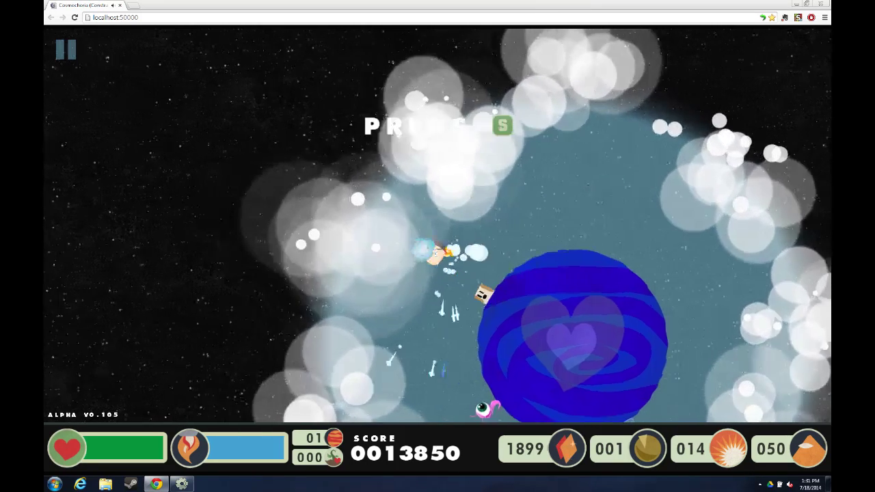
key(d)
key(Right)
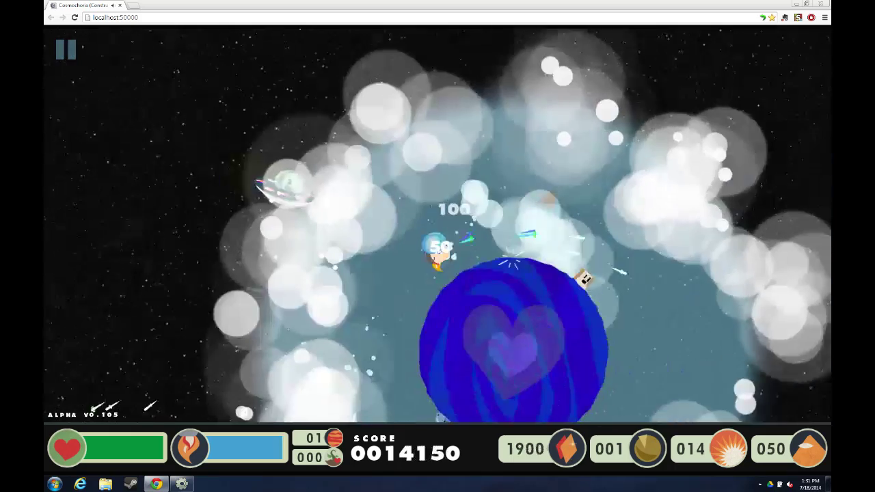
key(Up)
key(w)
key(a)
key(Left)
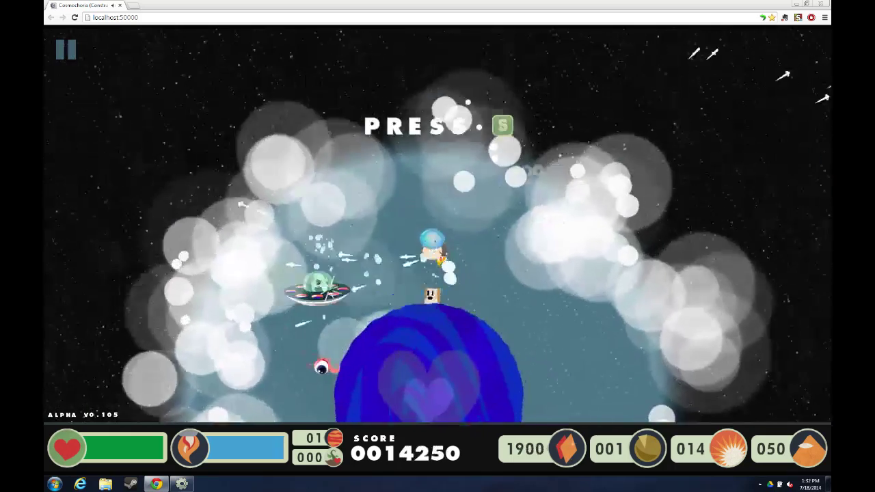
Step: Shoot the remaining attackers and hop around the blue planet to test how the dog pet catches up
key(Down)
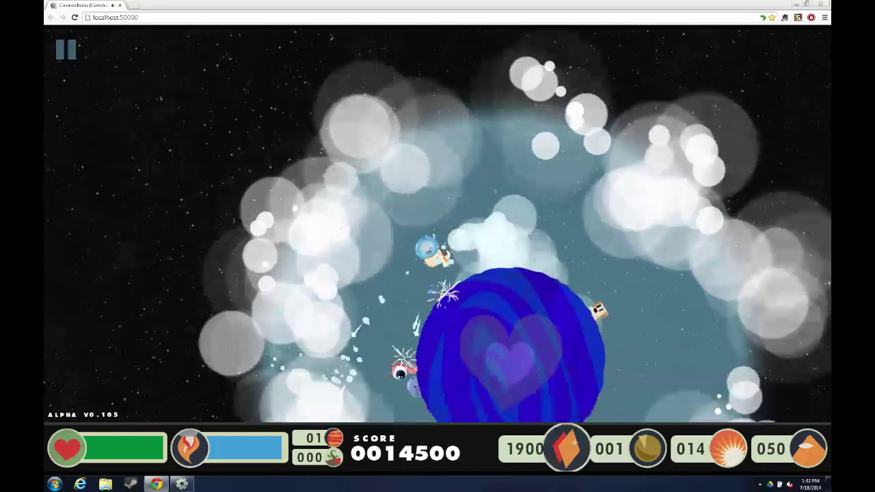
key(Down)
key(d)
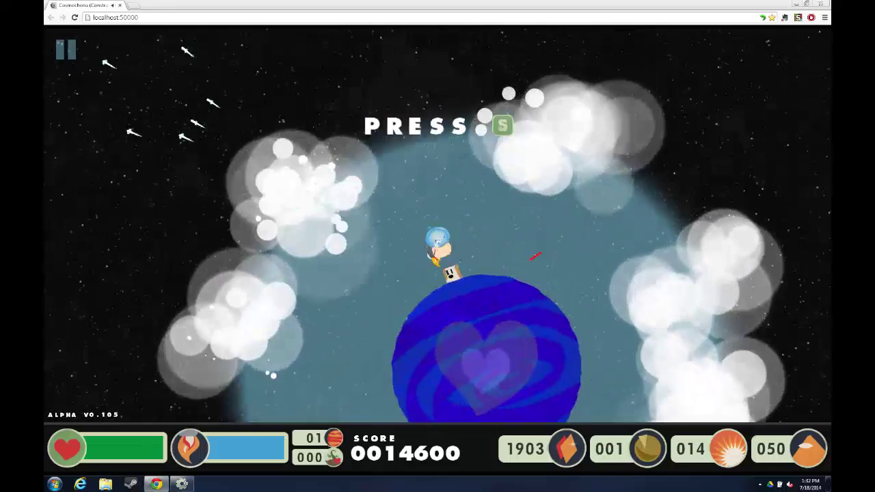
key(Right)
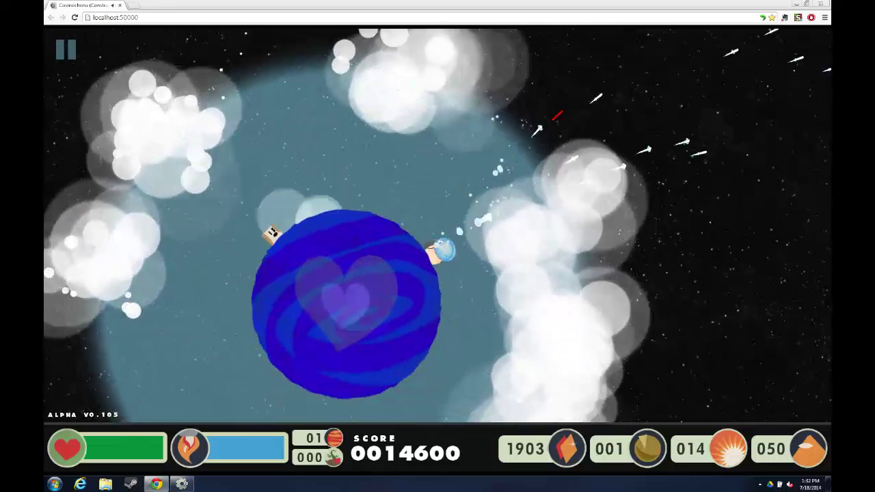
key(Up)
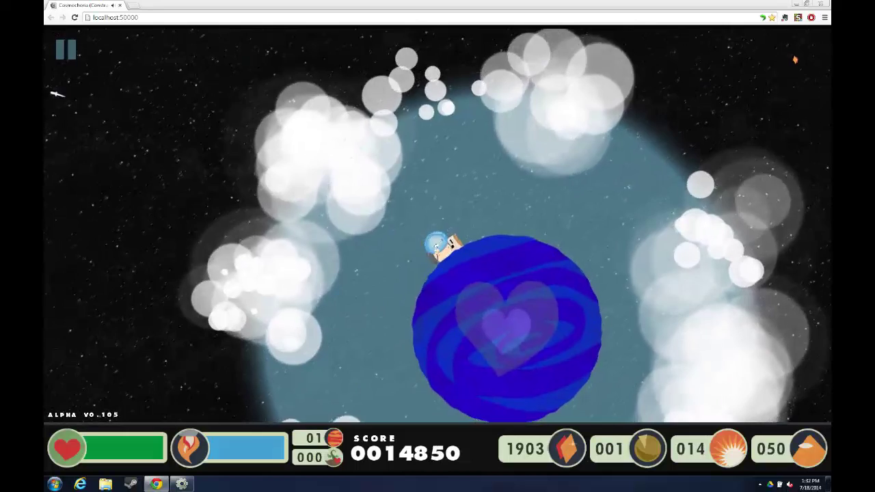
key(d)
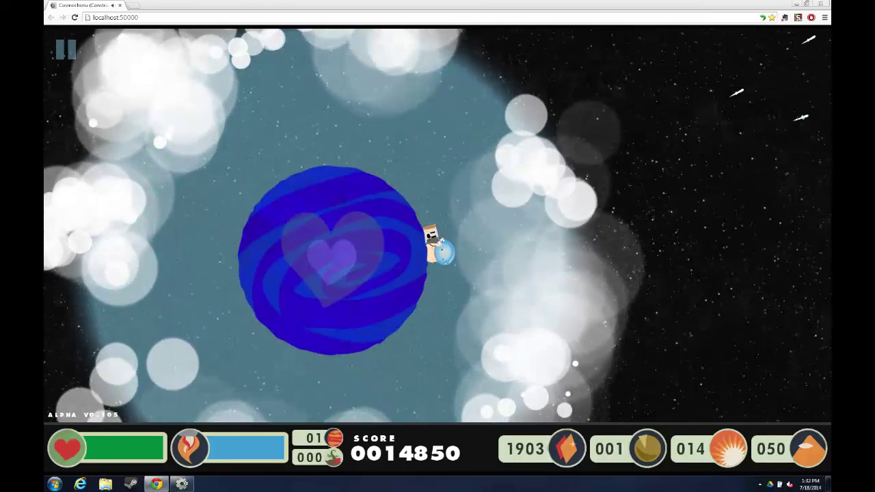
Step: Walk and hop the character both ways around the blue heart planet to test how the box-shaped pet follows
key(w)
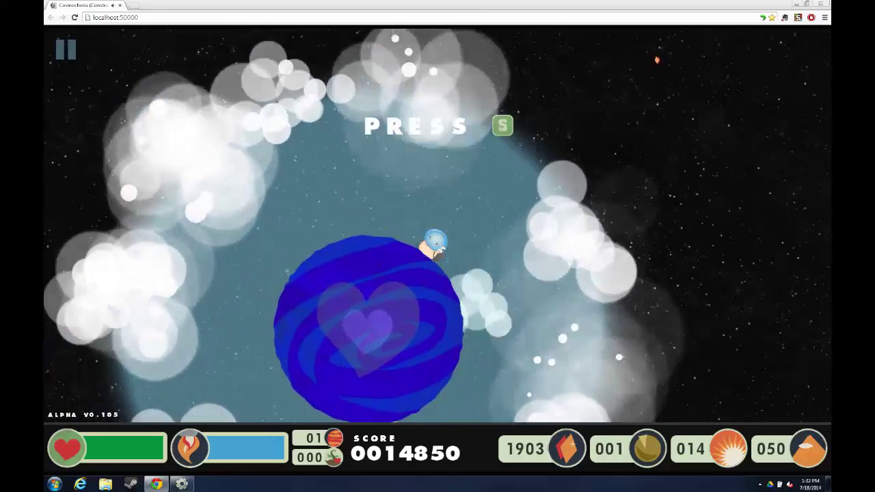
key(a)
key(a)
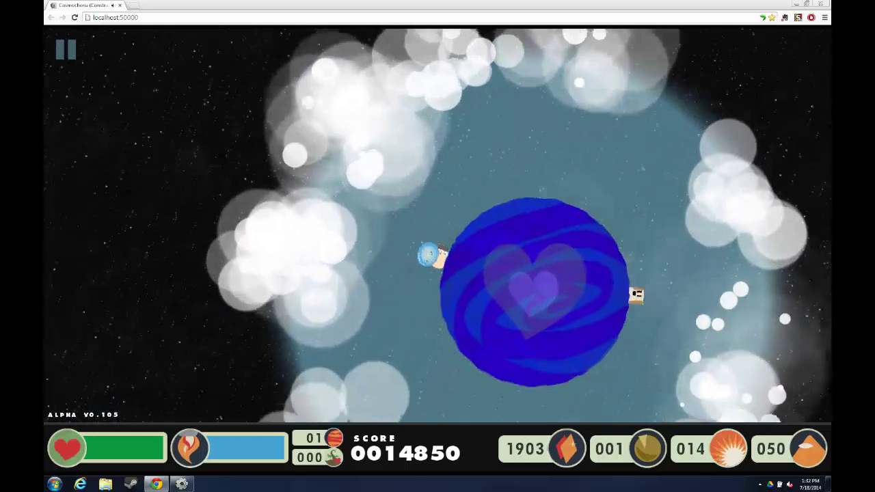
key(d)
key(d)
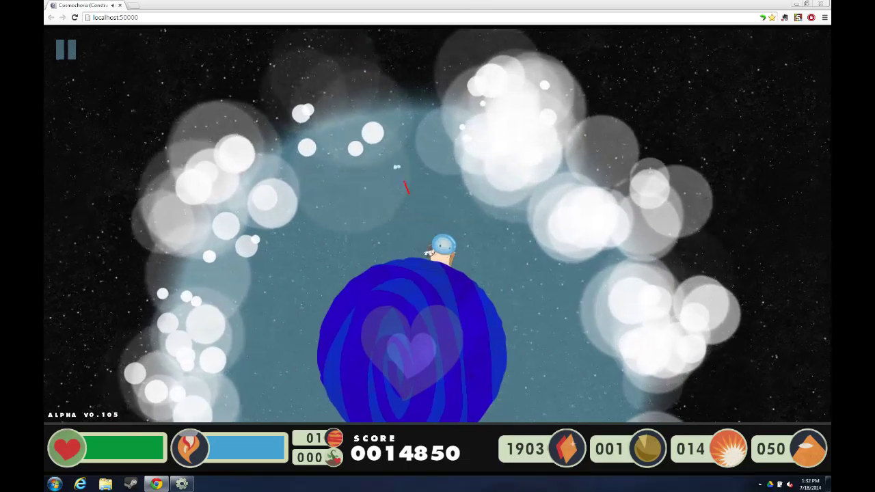
Step: Fly the character up off the heart planet with the jetpack and come back down beside the pet
key(Up)
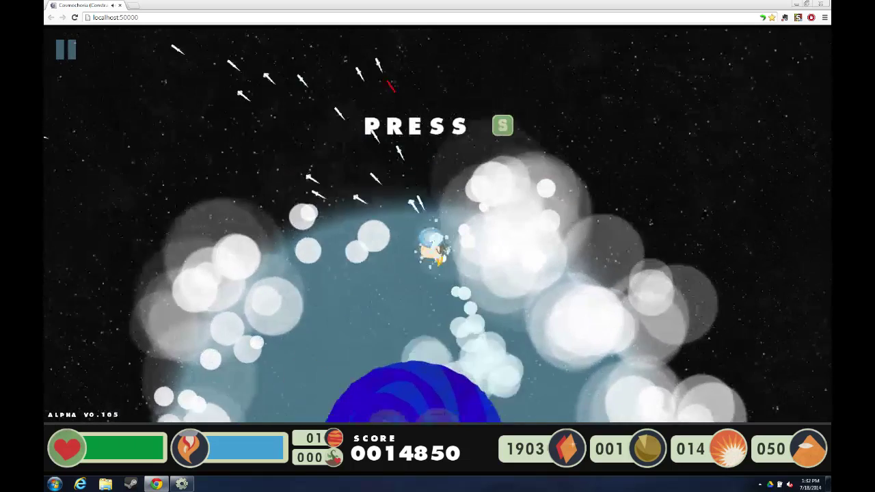
key(s)
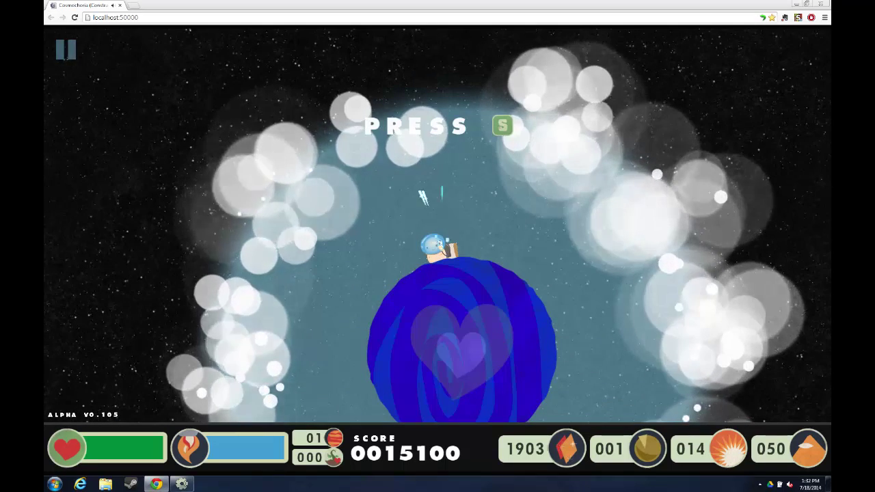
key(s)
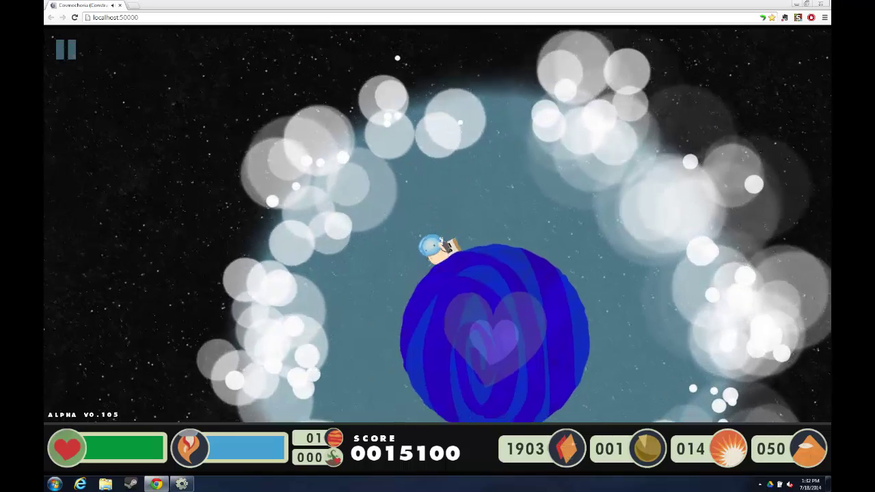
Step: Hop and run the character back and forth over the top of the heart planet with the pet in tow
key(w)
key(d)
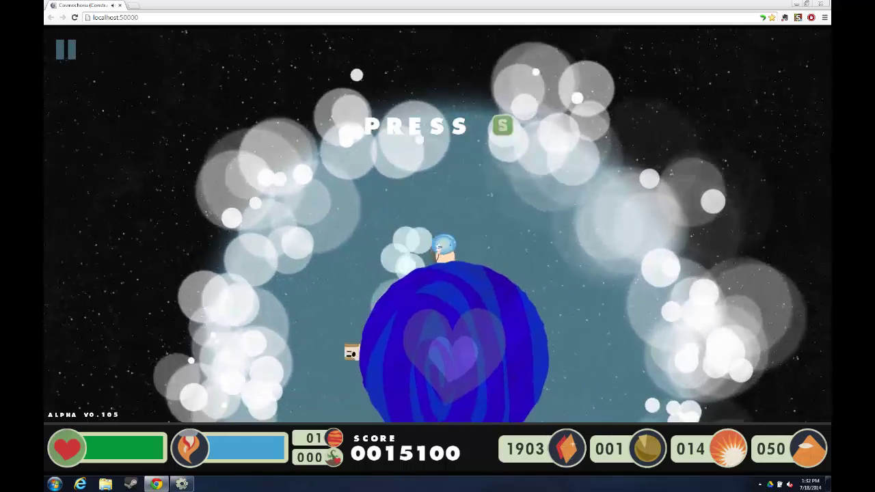
key(a)
key(s)
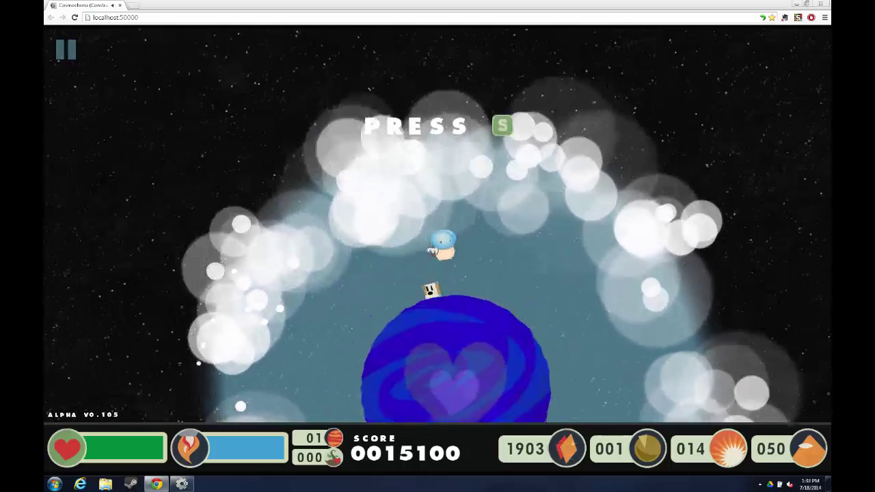
key(a)
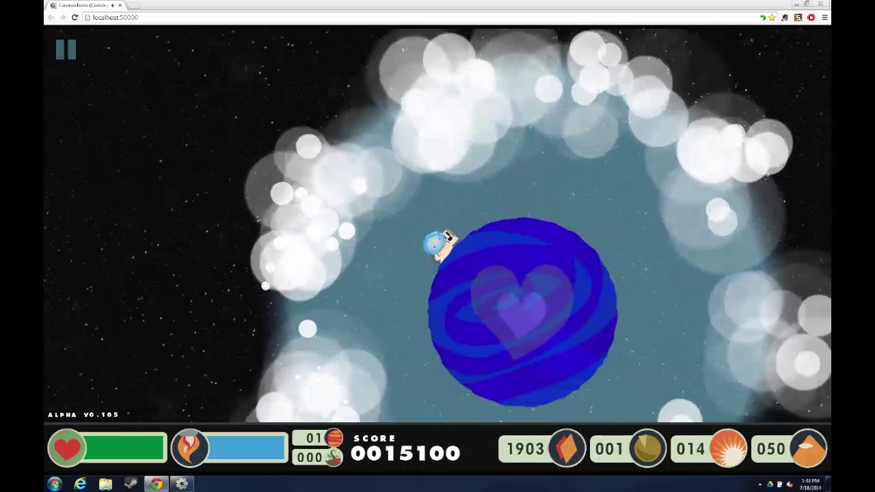
key(w)
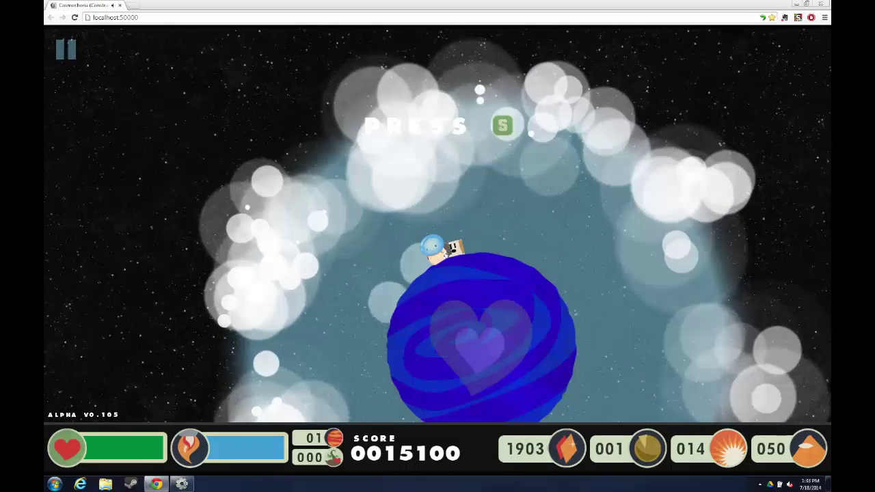
key(d)
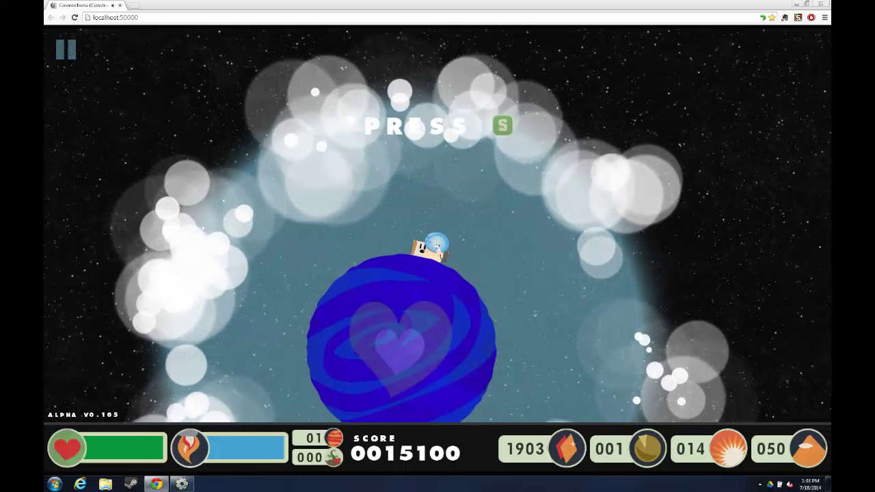
Step: Jump the character over the pet and shoot at the enemy above the planet's clouds
key(a)
key(d)
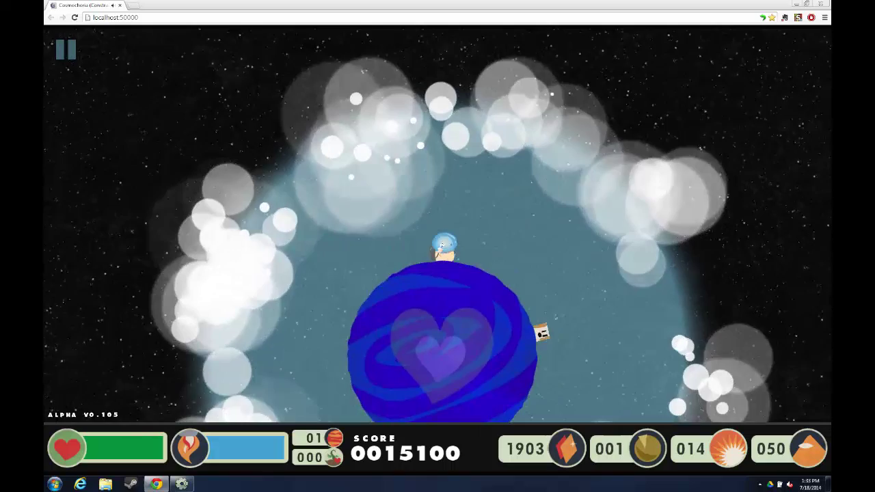
key(w)
key(a)
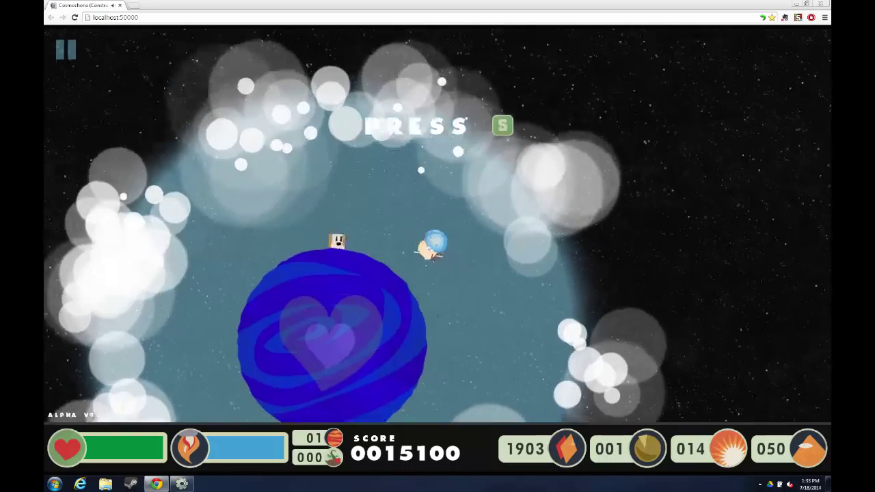
key(w)
mouse_move(372, 195)
mouse_down()
mouse_move(393, 196)
mouse_move(405, 176)
mouse_up()
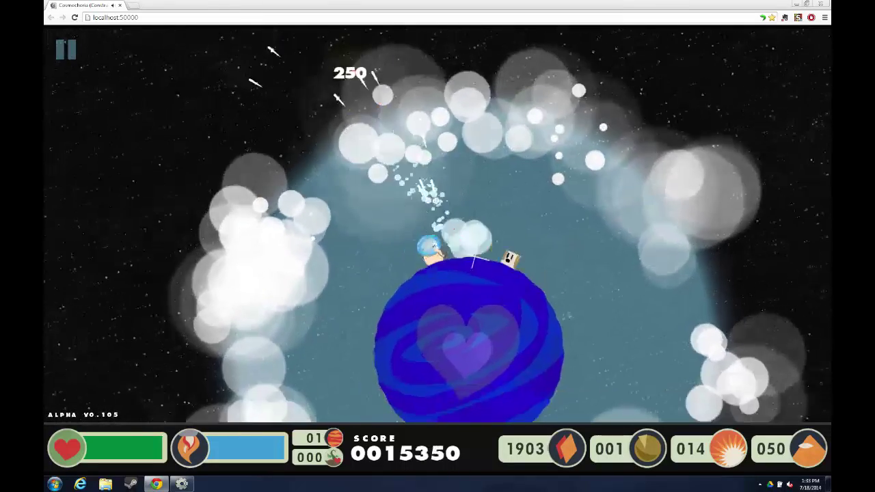
Step: Make short jetpack hops to both sides of the pet on the heart planet's surface
key(d)
key(w)
key(a)
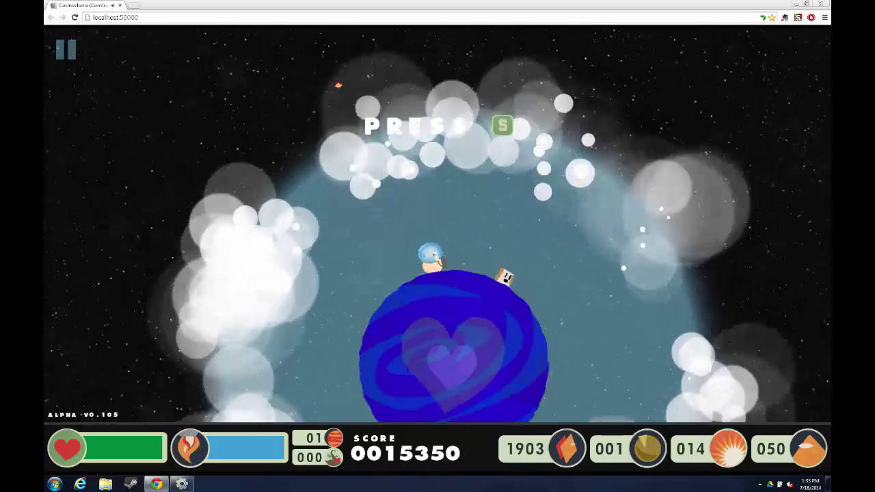
key(w)
key(d)
key(a)
key(w)
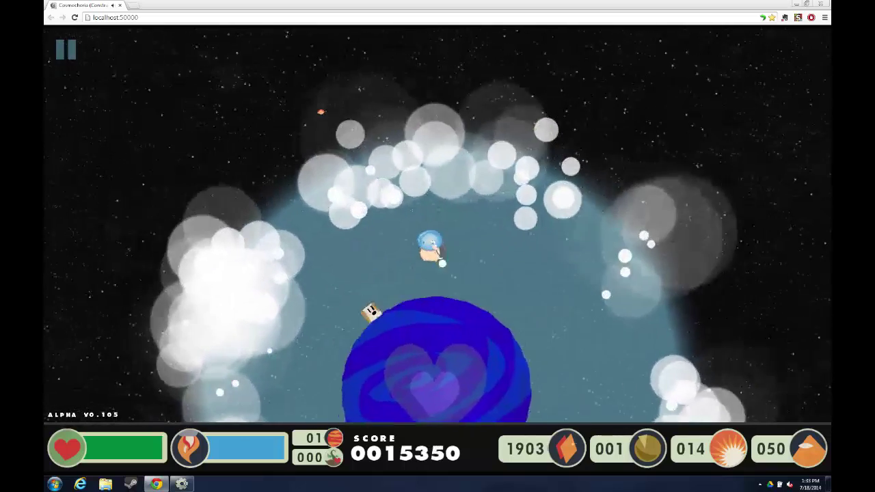
Step: Fly up through the clouds to collect the floating crystal and return to the heart planet
key(w)
key(d)
key(w)
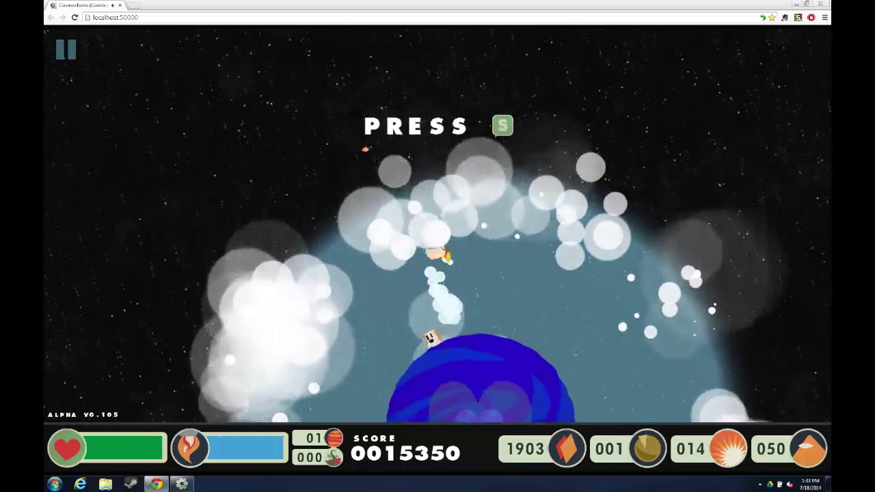
key(d)
key(w)
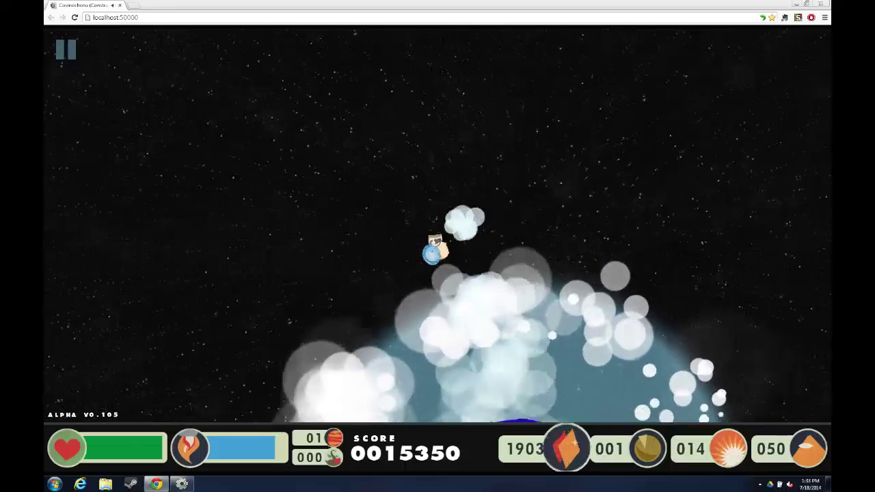
key(w)
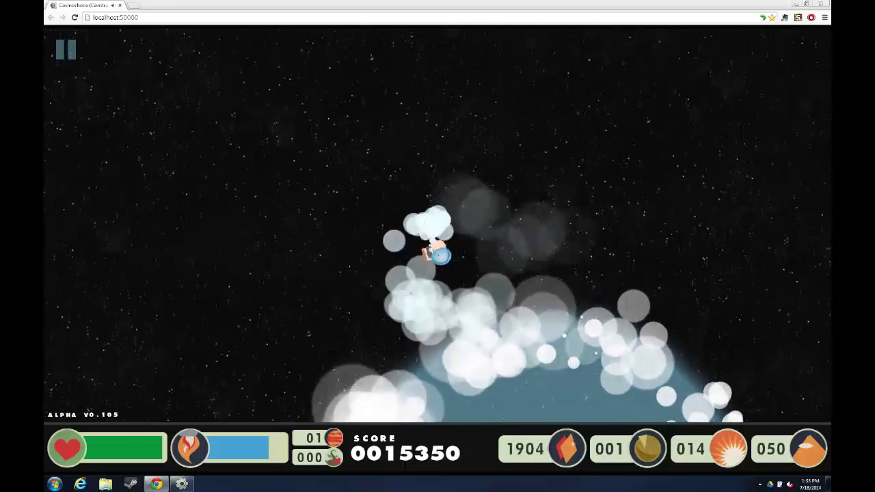
key(a)
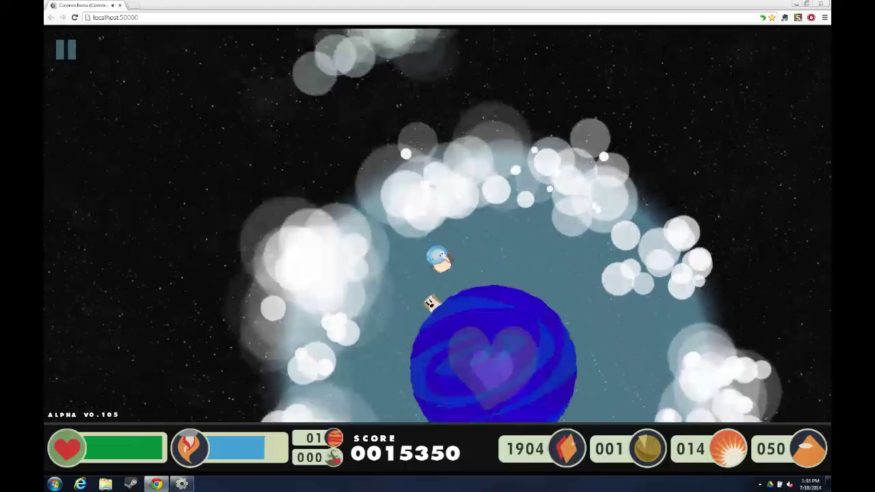
key(d)
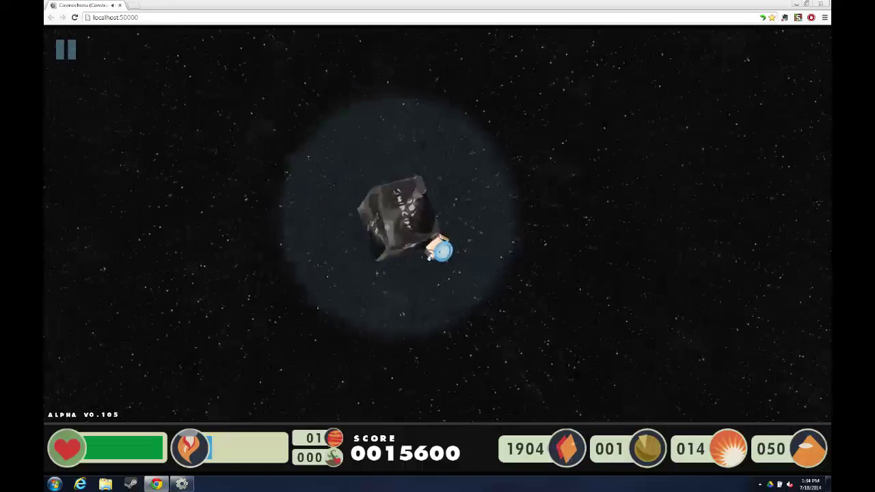
Step: Walk the character around the dark stone cube with the pet, and take off from it
key(Left)
key(Right)
key(Left)
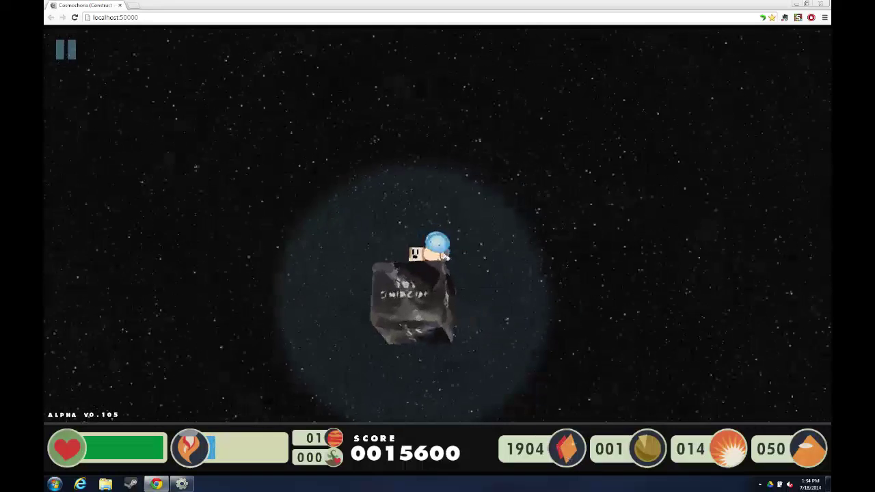
key(Left)
key(space)
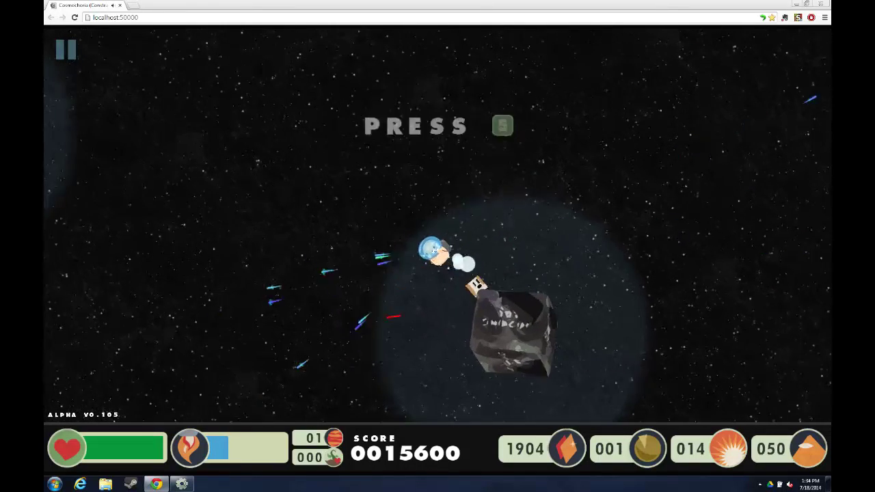
key(space)
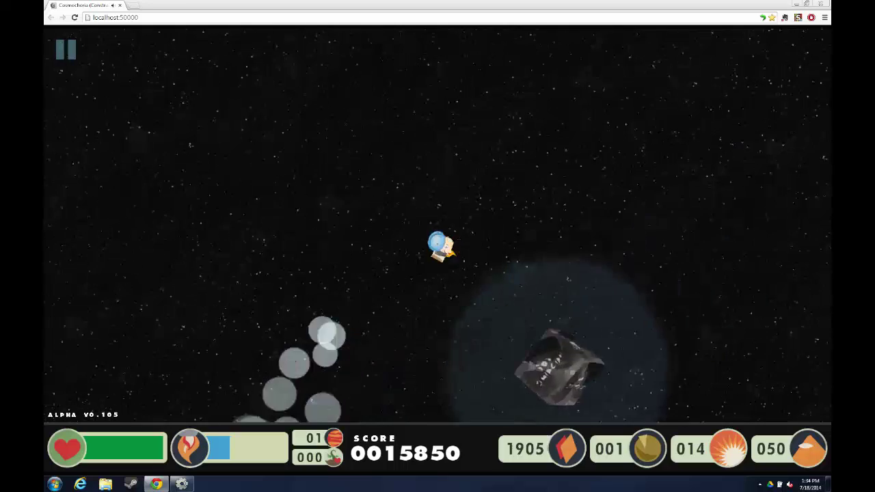
Step: Fly the character away from the stone cube into open space and on to the red zone
key(Up)
key(Up)
key(Left)
key(Up)
key(Left)
key(Left)
key(Up)
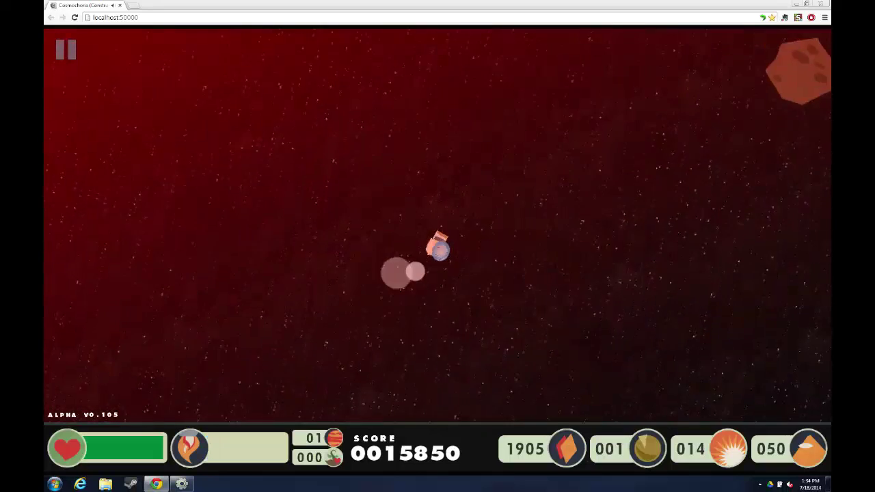
Step: Steer the character through the red zone and out of it with short jetpack bursts
key(space)
key(Up)
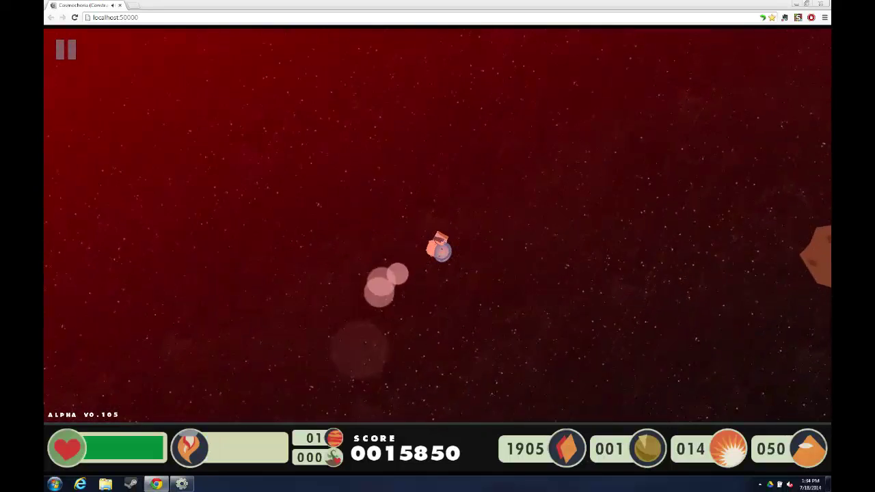
key(Up)
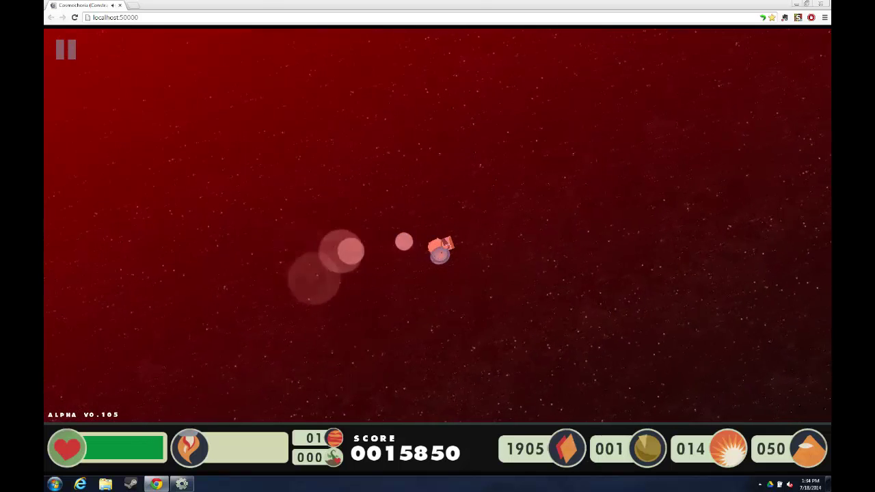
key(Down)
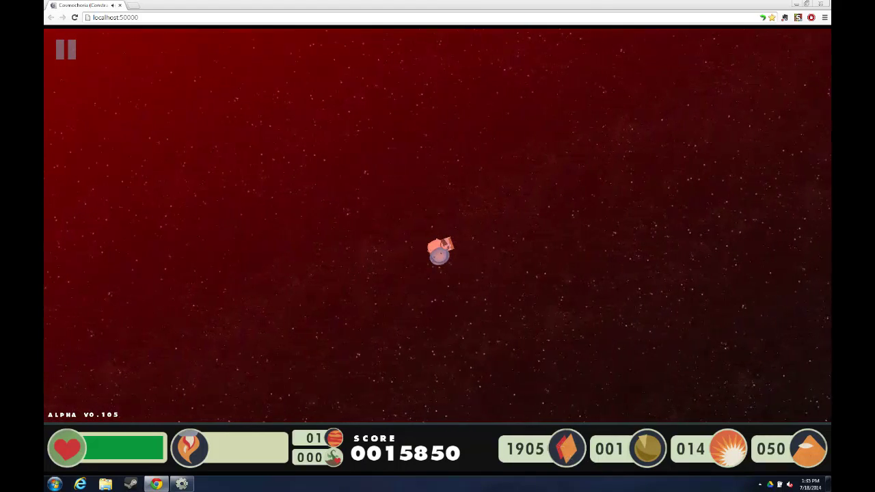
key(Up)
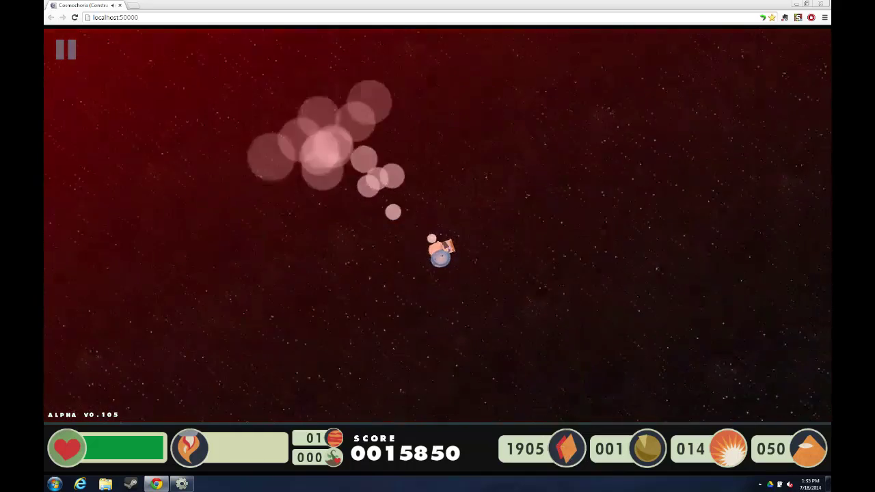
key(Up)
key(Up)
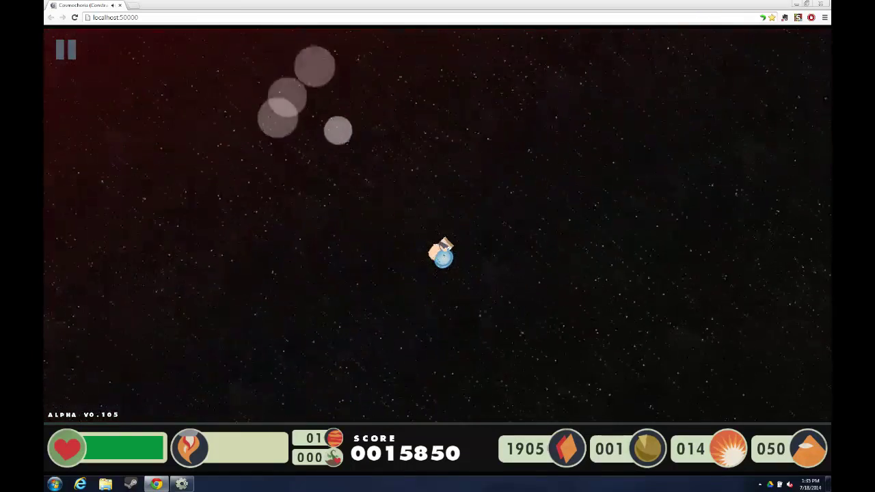
Step: Fly the character past the heart planet's atmosphere into open space with short thrusts
key(w)
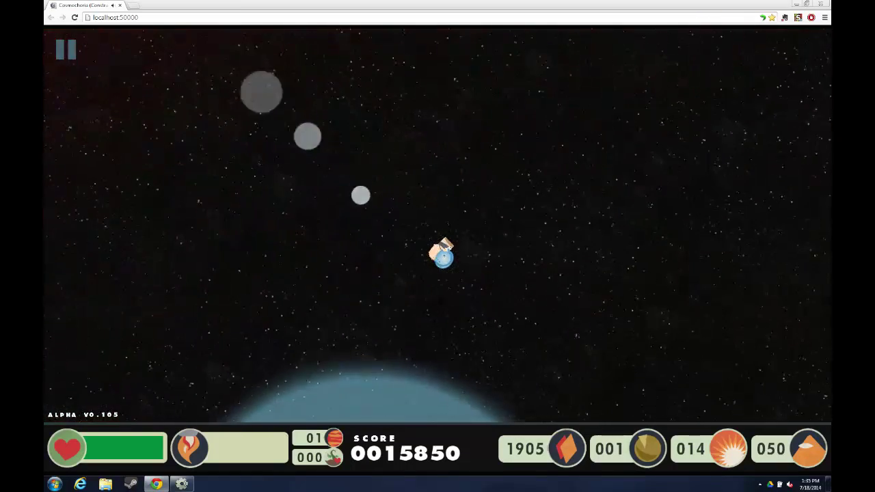
key(w)
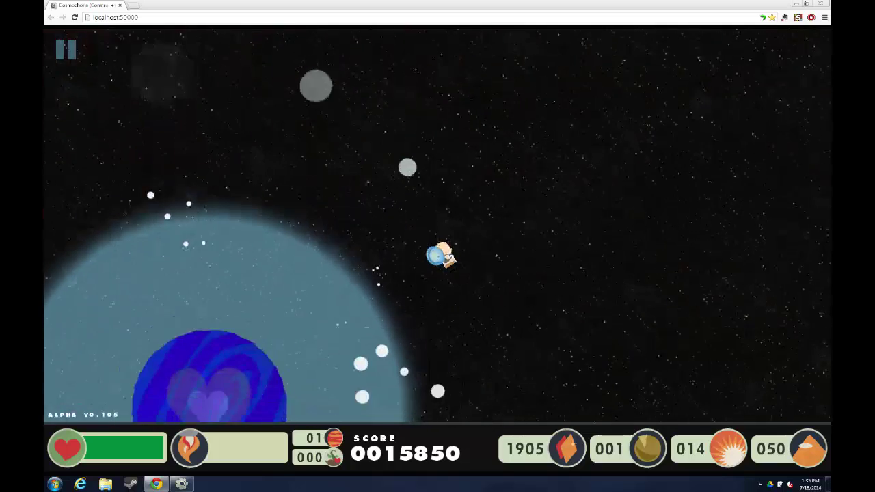
key(w)
key(w)
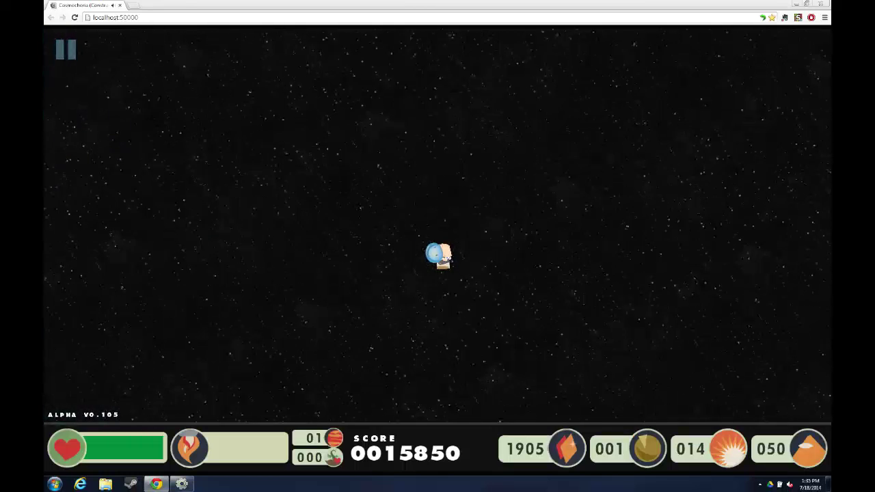
Step: Close the game preview in the browser and exit the Construct 2 project window
key(ctrl+w)
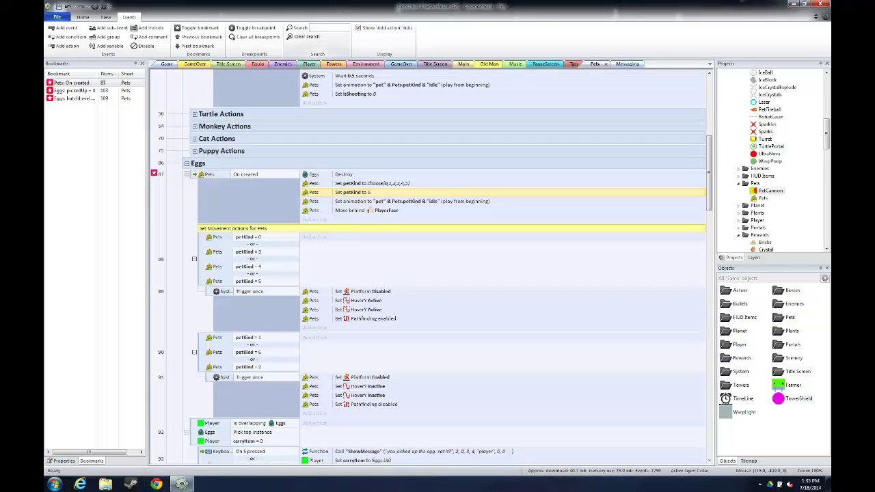
click(820, 3)
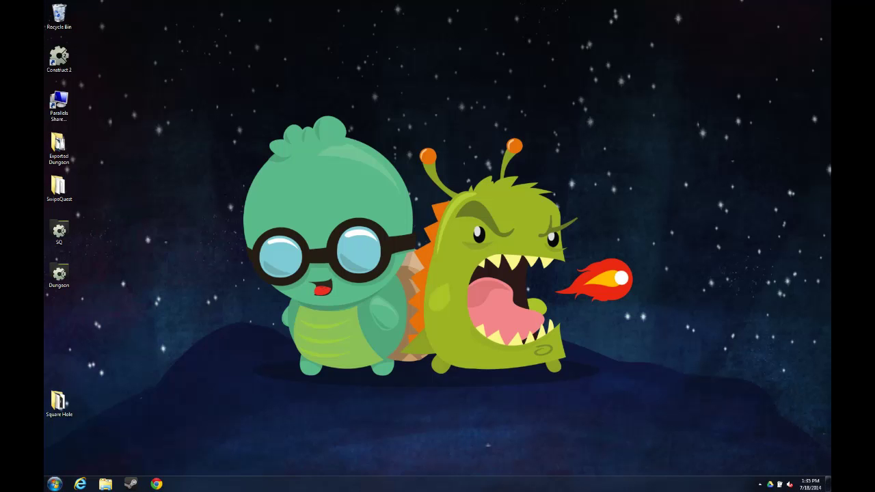
Step: Shut down the Windows 7 virtual machine, quit Parallels Desktop and return to Pets.eps in Illustrator
key(alt+F4)
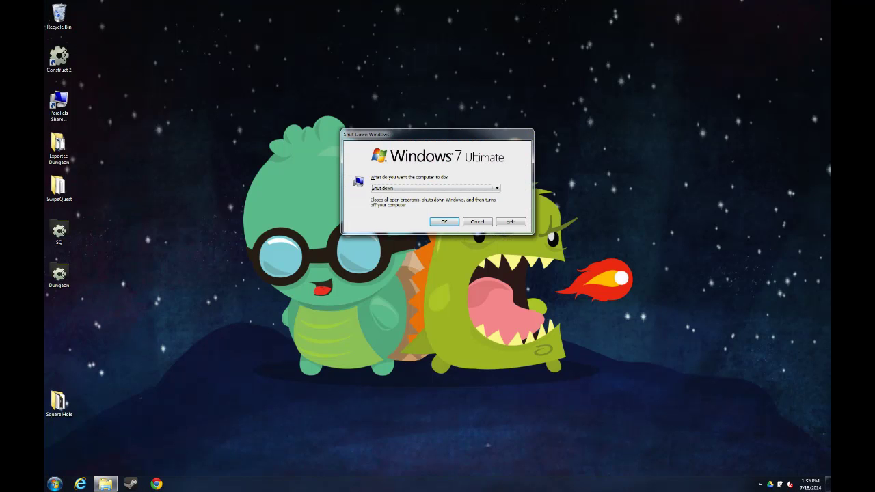
key(Escape)
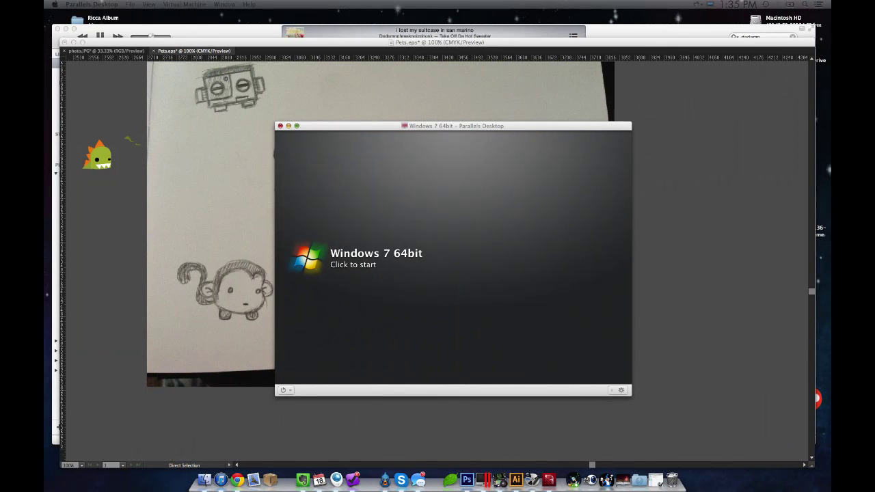
click(91, 5)
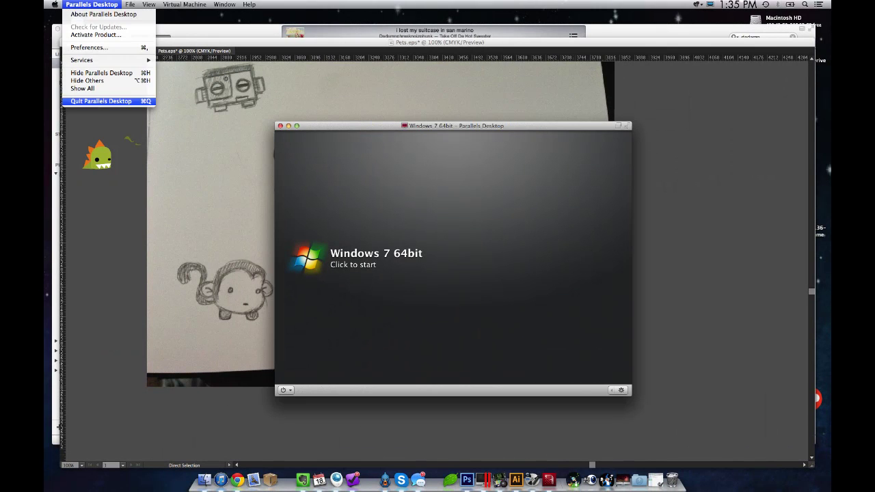
click(101, 100)
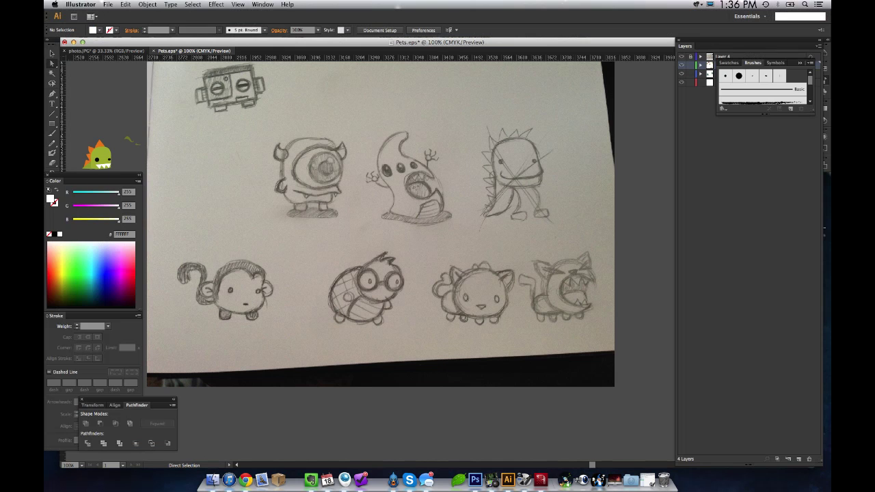
click(108, 4)
click(108, 4)
click(81, 4)
click(108, 4)
click(108, 4)
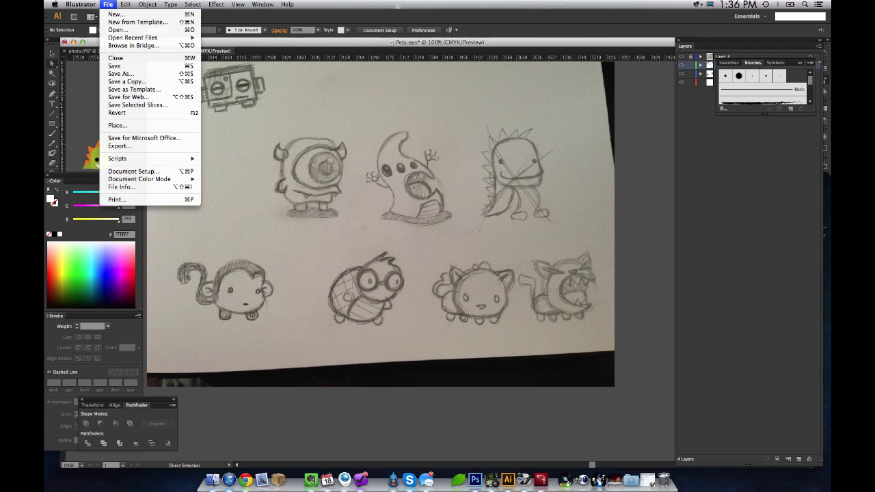
key(Escape)
click(108, 4)
key(Escape)
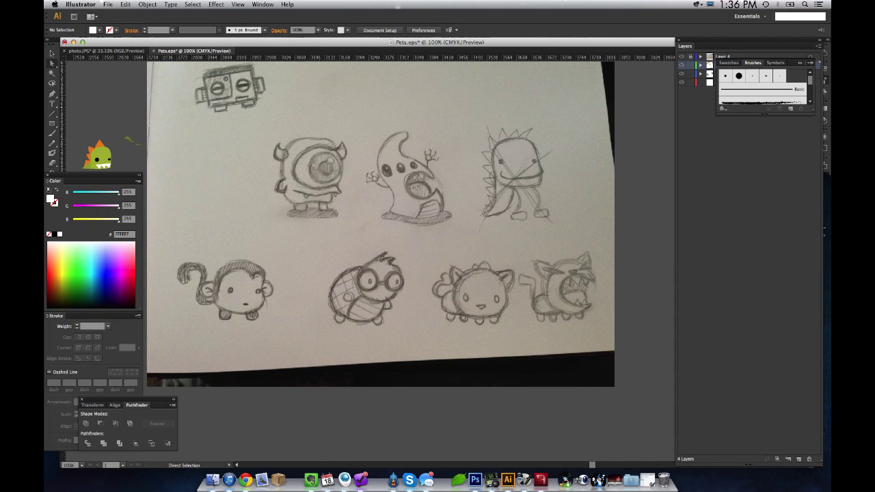
Step: Add a new layer above Layer 4 in the Pets.eps document
click(749, 177)
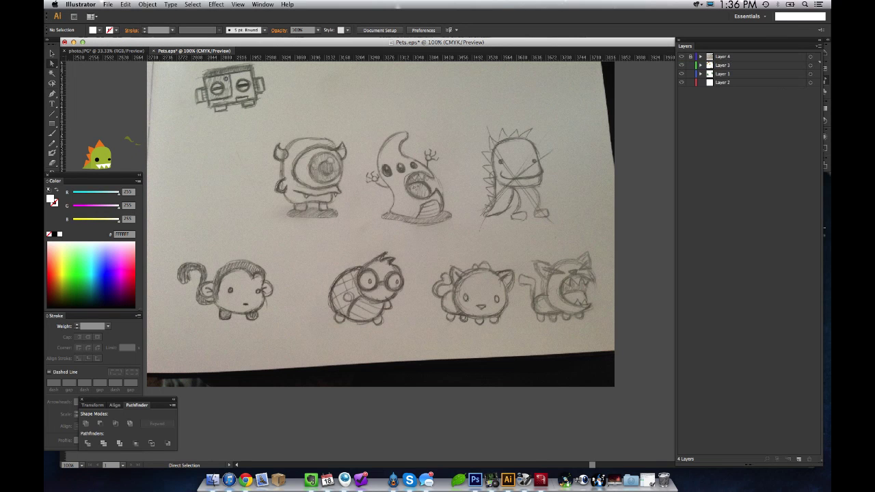
click(745, 65)
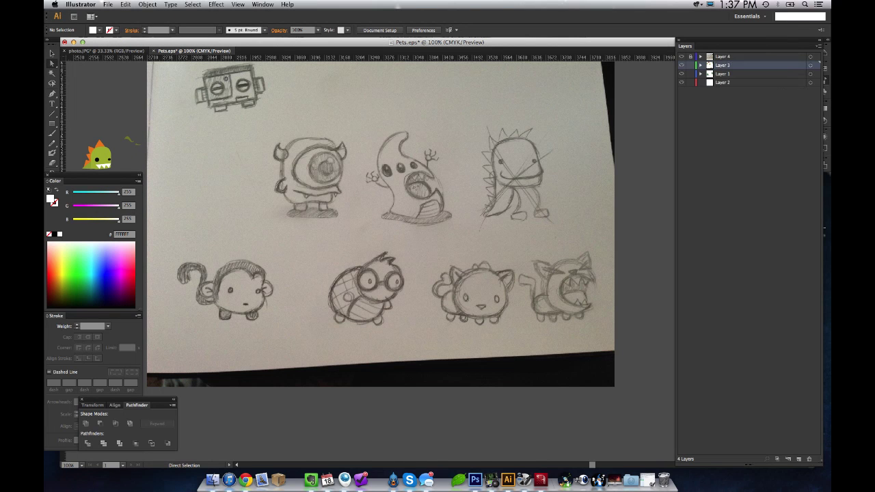
click(745, 57)
click(799, 458)
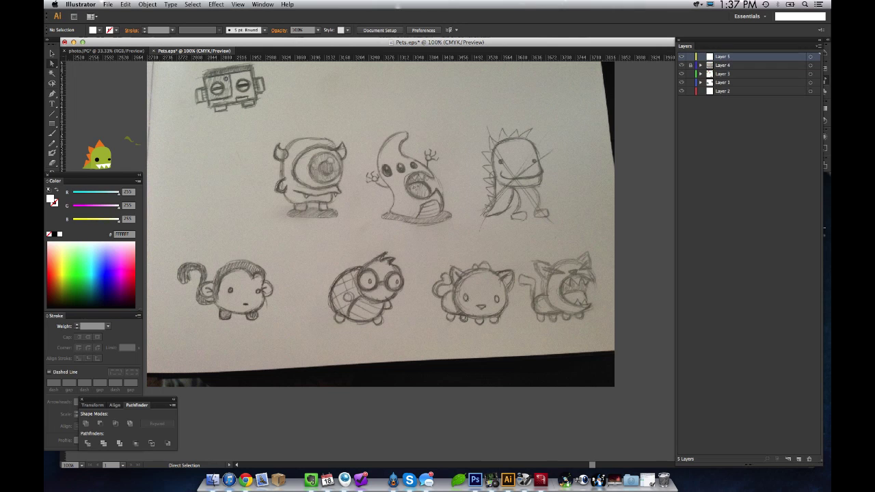
Step: Trace the sketched monkey's hair as a white shape with the Pen tool, over the head and back along the hairline
click(51, 93)
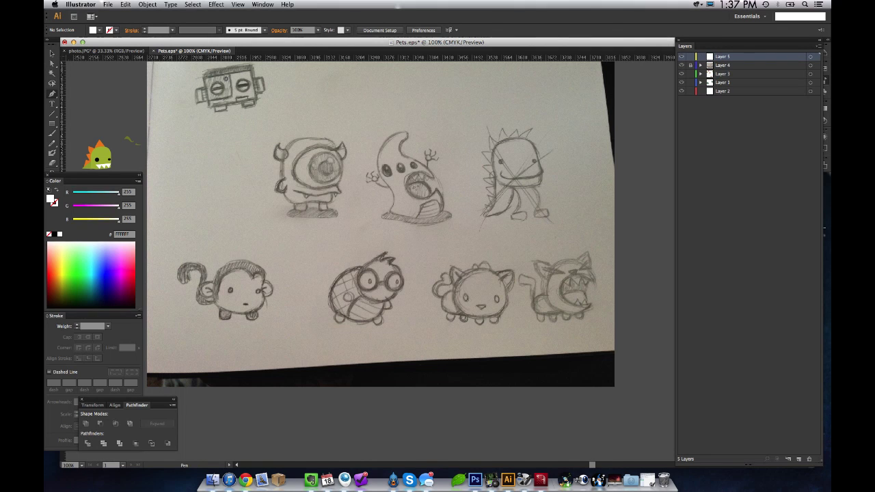
click(212, 290)
drag(231, 259, 256, 258)
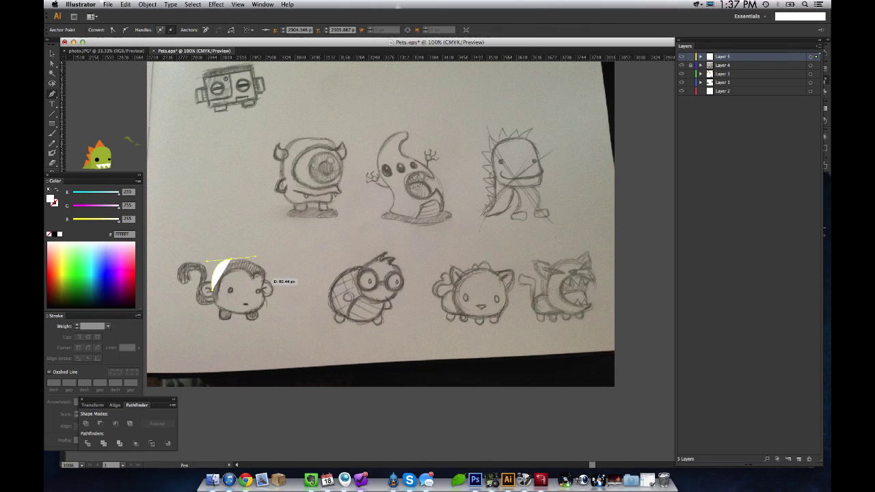
click(264, 275)
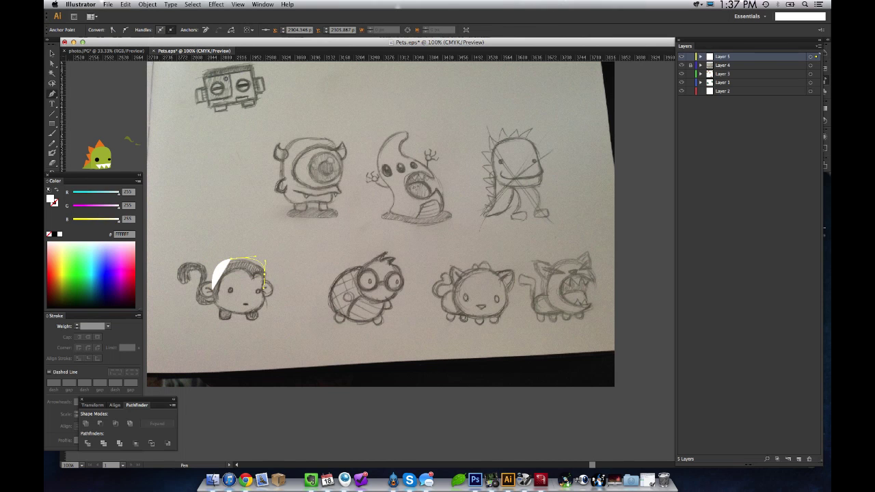
drag(267, 285, 267, 286)
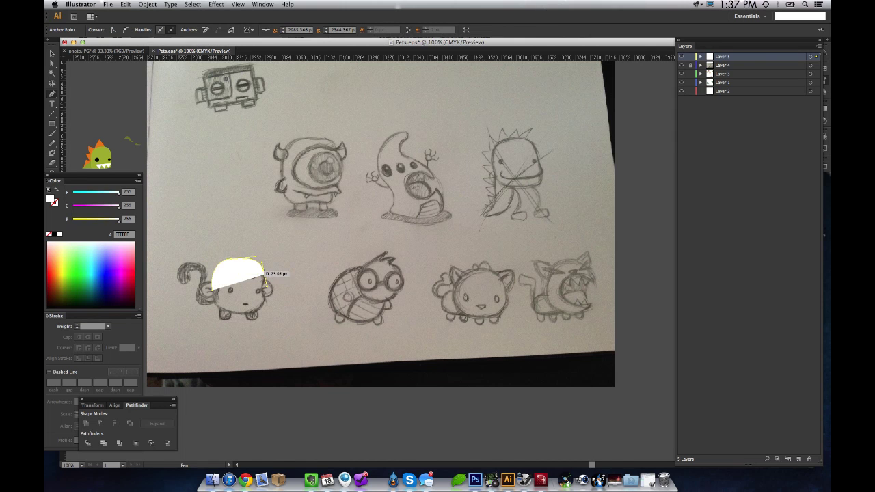
drag(265, 275, 249, 284)
drag(223, 279, 217, 294)
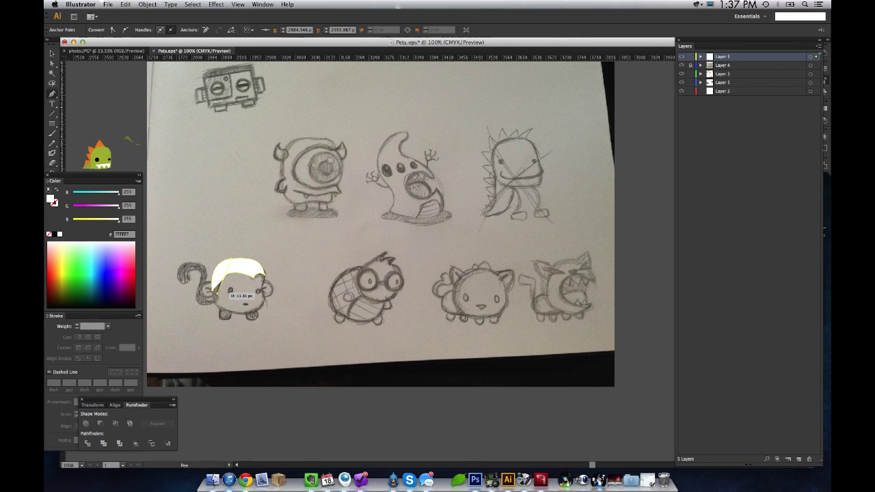
Step: Adjust the curve handle and anchor of the white hair shape at the monkey's left temple
key(a)
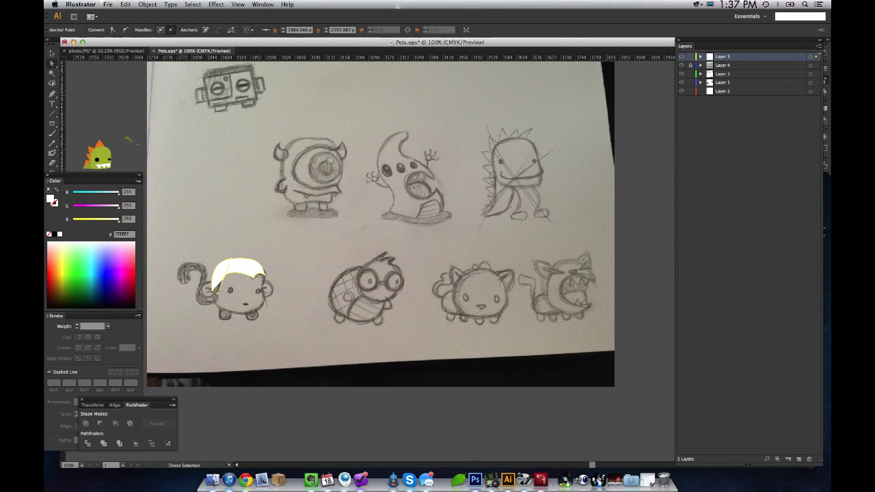
drag(229, 264, 228, 259)
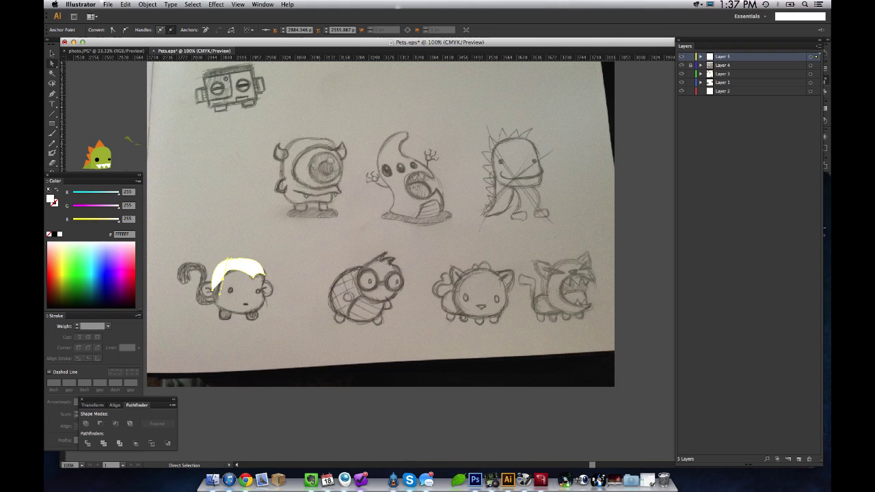
key(super+shift+a)
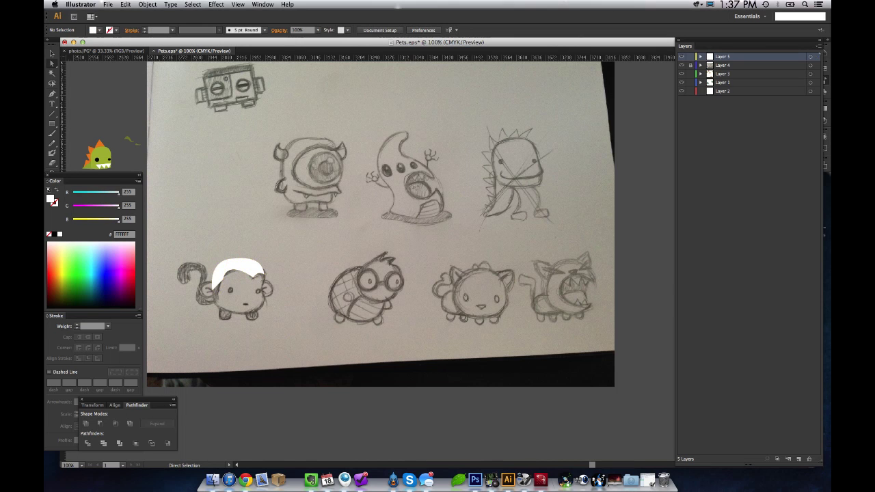
drag(224, 279, 225, 281)
key(super+shift+a)
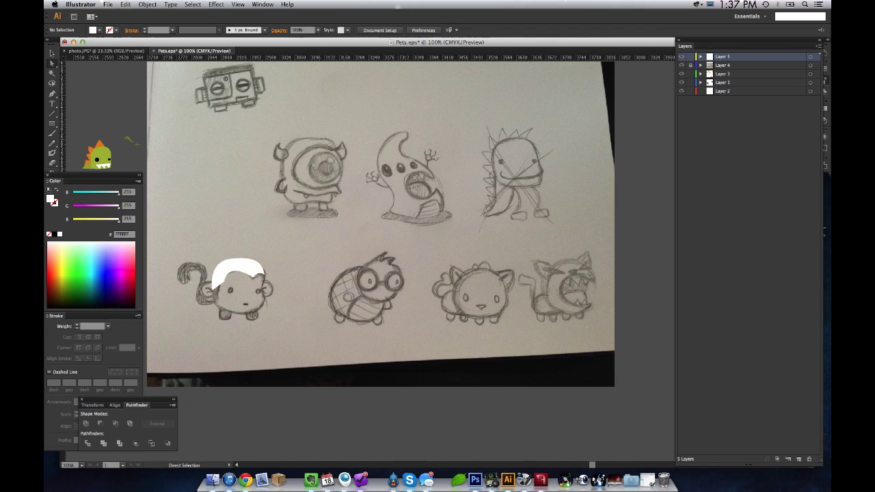
Step: Continue the hair path down the left side of the monkey's face with the Pen tool and close it
key(p)
drag(225, 281, 221, 317)
click(216, 303)
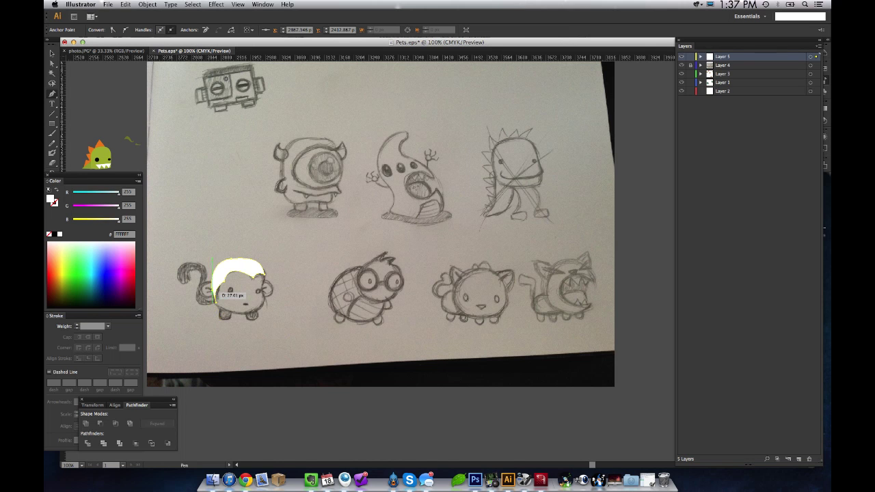
click(217, 296)
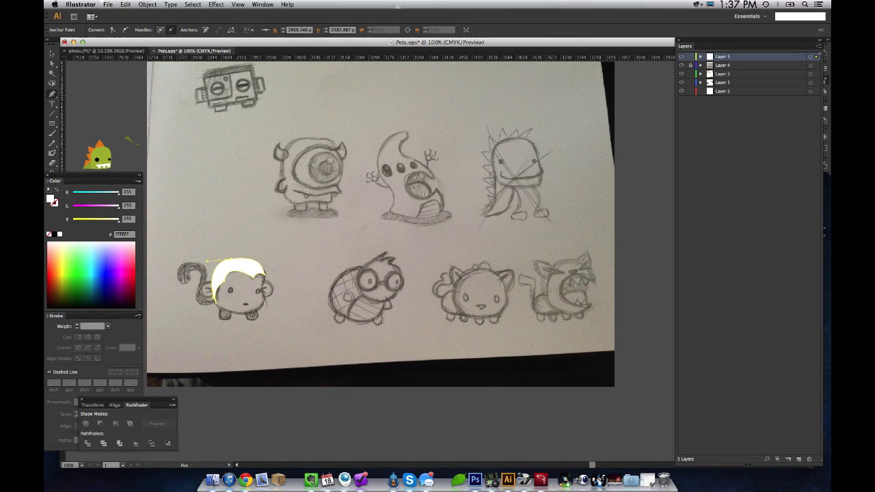
key(super+shift+a)
Step: Reshape the sideburn at the left end of the hair by nudging its anchor points to the sketch
key(a)
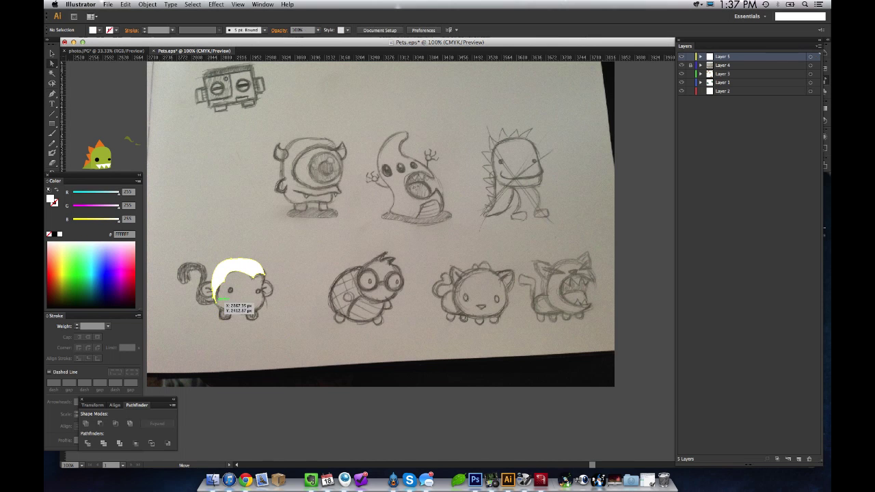
click(216, 295)
drag(213, 295, 211, 296)
key(super+shift+a)
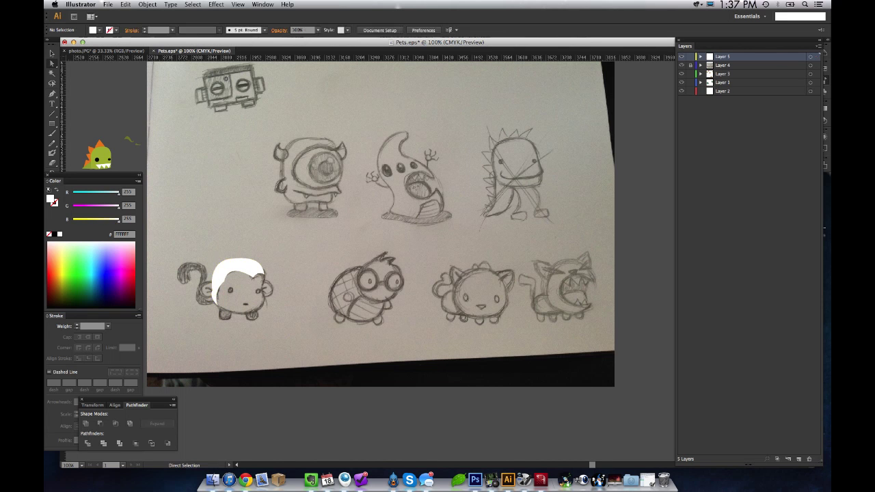
drag(217, 304, 217, 305)
key(super+shift+a)
click(235, 271)
key(super+shift+a)
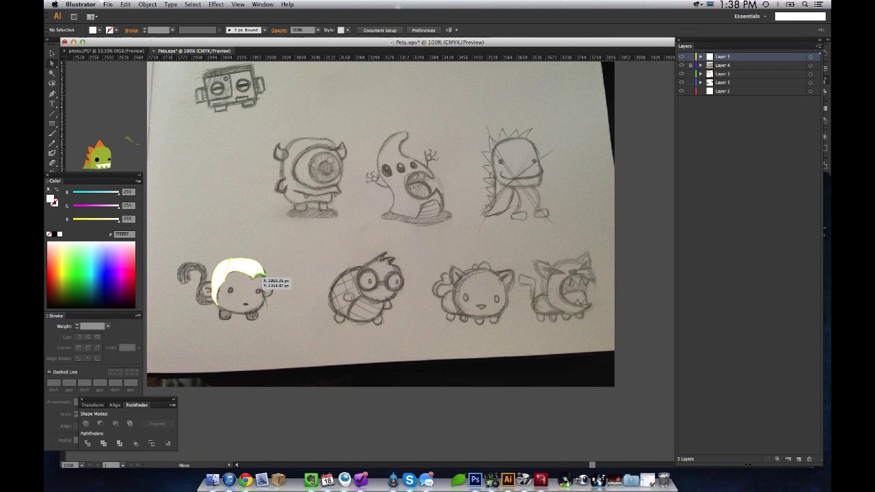
Step: Refine the anchor points at the hair's crown and its pointed notch on the forehead
click(253, 276)
drag(231, 259, 232, 258)
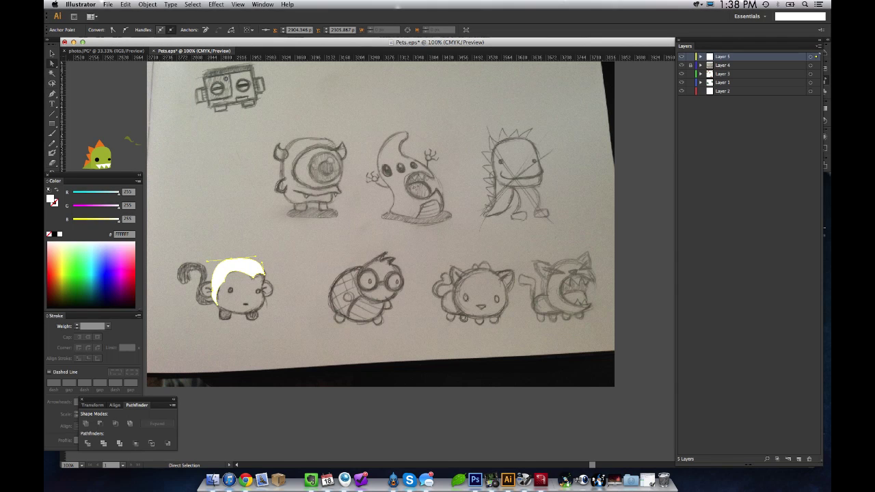
click(255, 282)
drag(253, 276, 265, 275)
key(super+shift+a)
Step: Fill the monkey's hair shape with the brown colour A46000
key(z)
mouse_move(172, 224)
mouse_down()
mouse_move(274, 335)
mouse_move(325, 353)
mouse_move(356, 320)
mouse_up()
key(v)
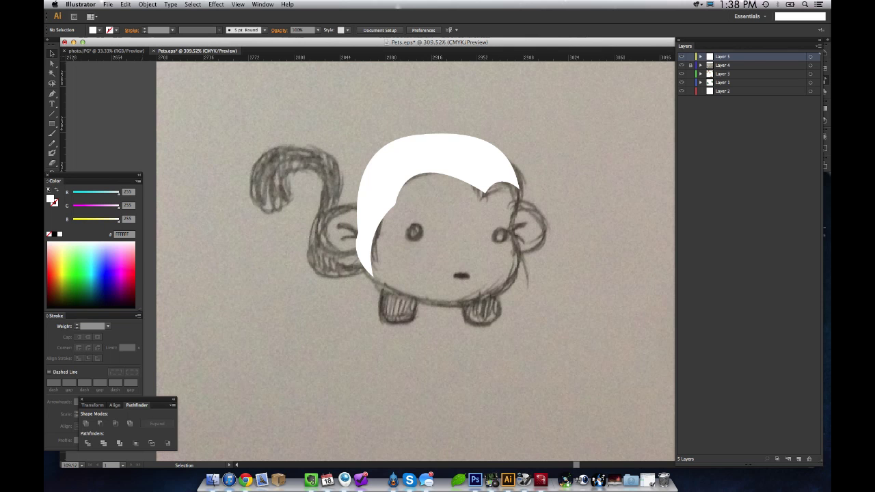
click(427, 155)
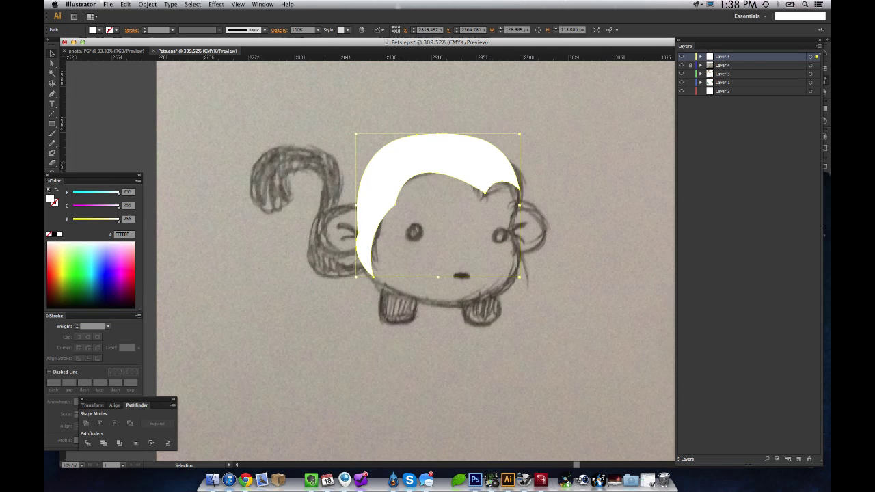
drag(51, 283, 56, 287)
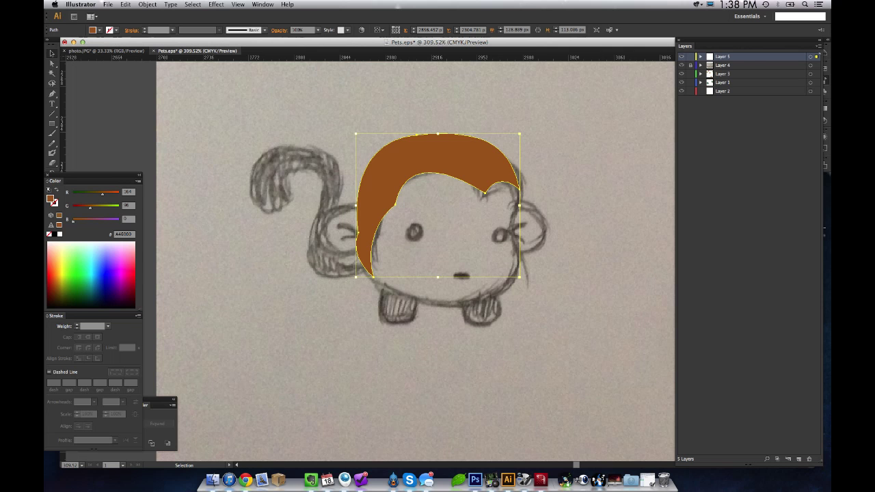
Step: Smooth the brown hair's inner hairline at the left temple and round the outer curve above its right tip
key(a)
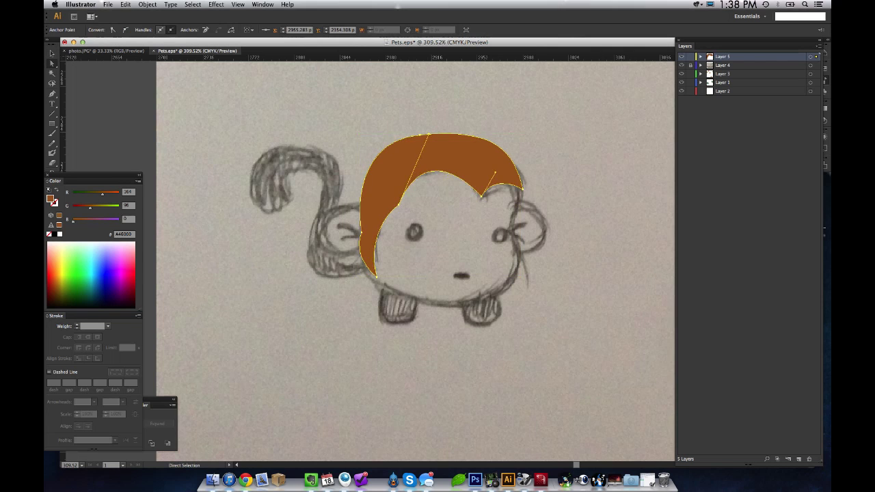
drag(400, 204, 388, 203)
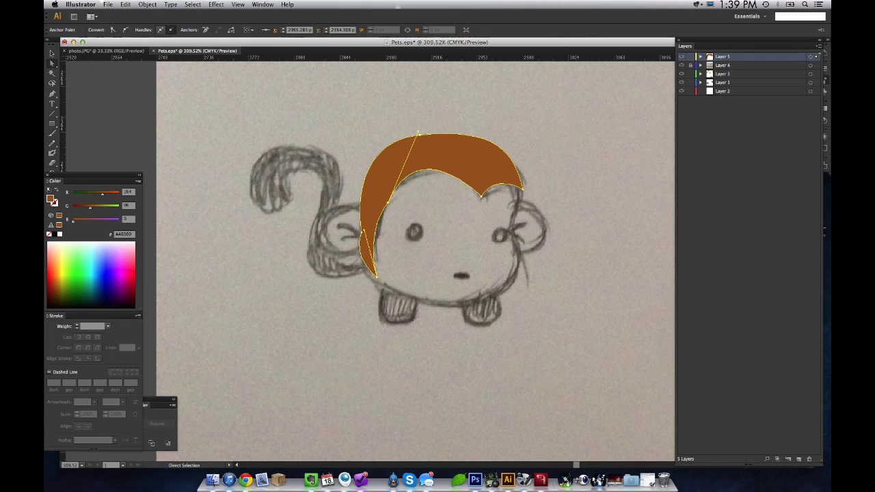
drag(418, 132, 423, 147)
drag(387, 203, 390, 199)
key(super+shift+a)
click(519, 189)
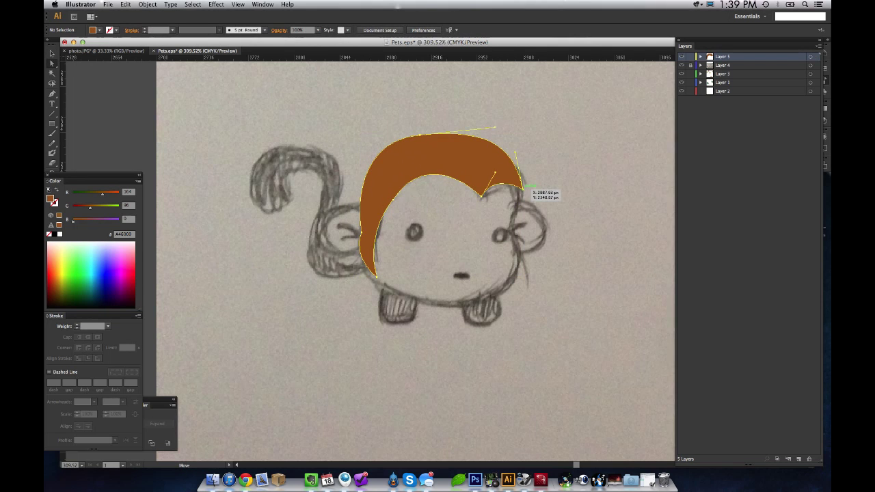
drag(512, 159, 526, 153)
key(super+shift+a)
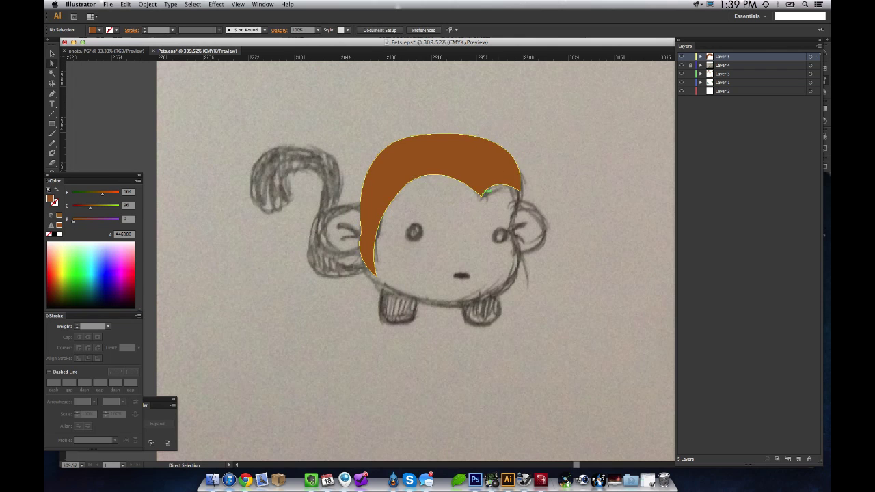
Step: Delete the brown hair shape from the monkey's head
key(v)
click(493, 158)
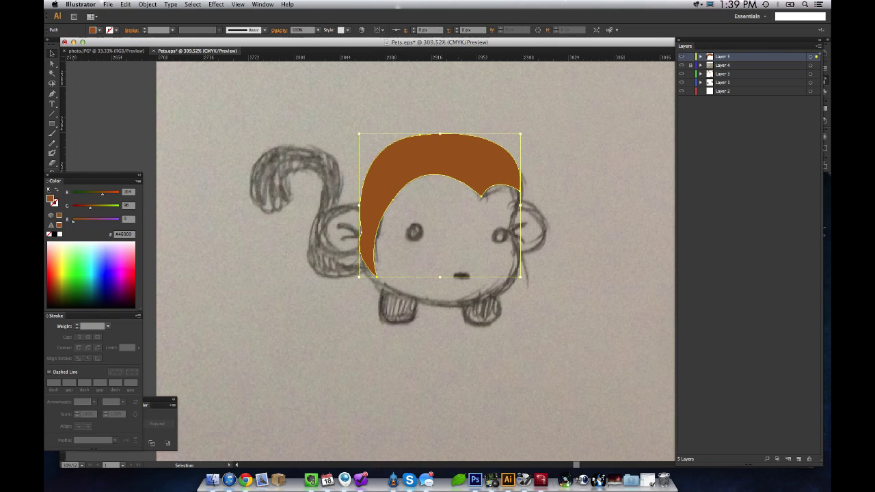
key(Delete)
Step: Trace the monkey's whole head outline with the Pen tool as a closed shape, indented beside the right ear
key(p)
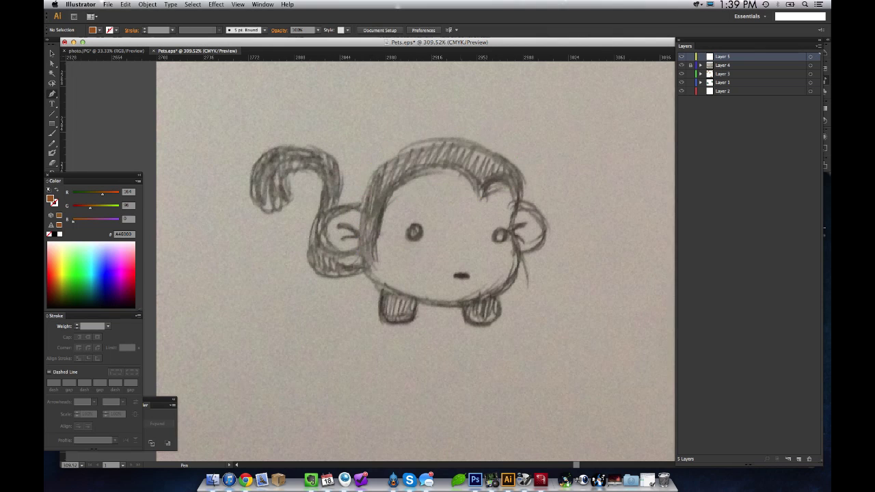
click(462, 141)
drag(369, 179, 348, 232)
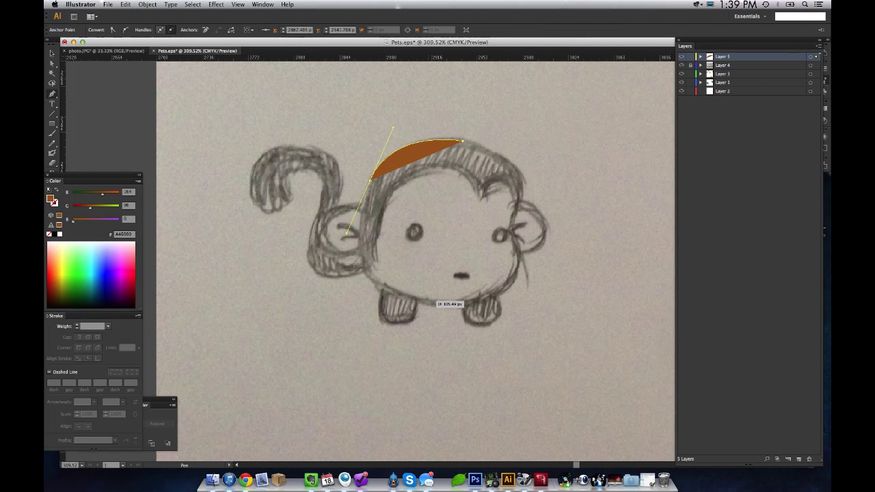
drag(427, 300, 503, 305)
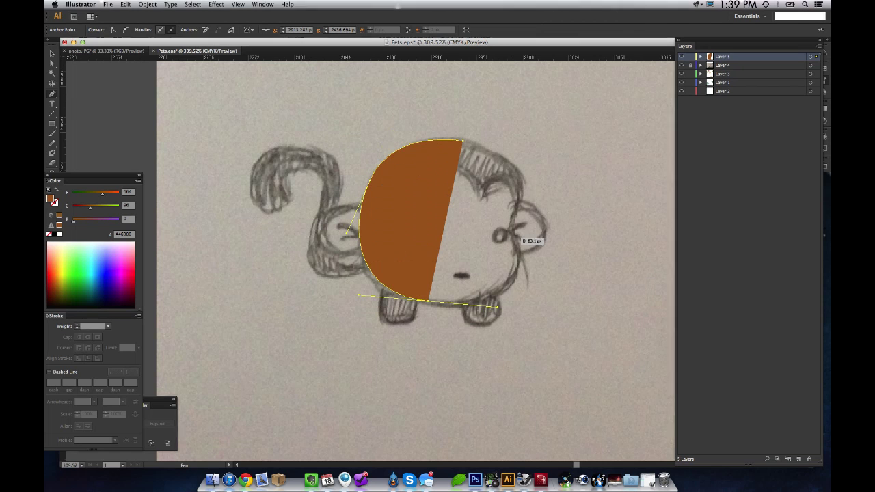
drag(513, 242, 506, 203)
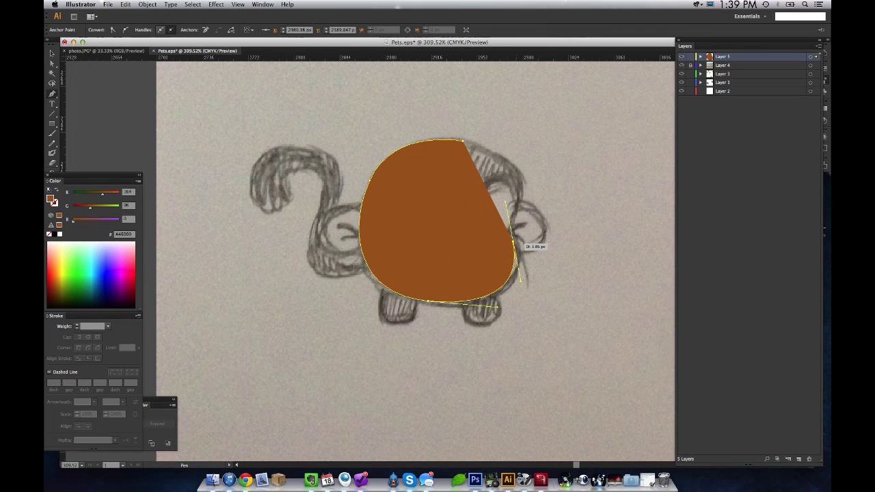
click(513, 242)
drag(512, 221, 519, 209)
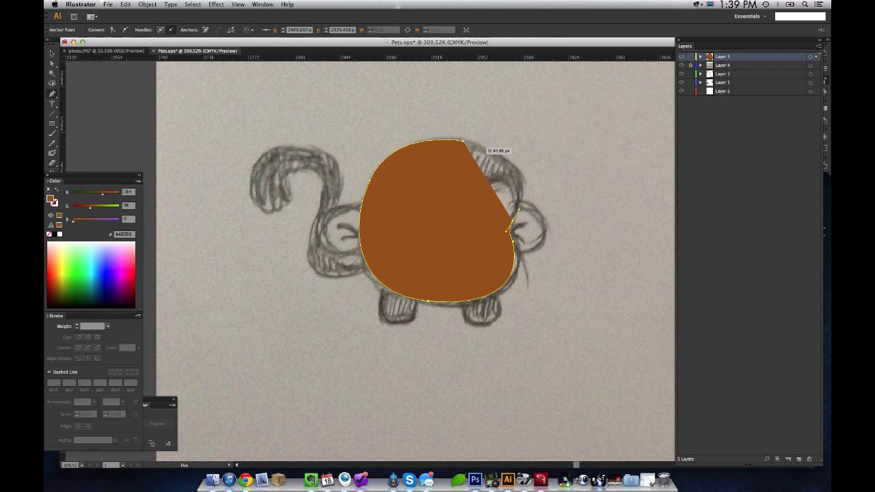
drag(462, 141, 534, 163)
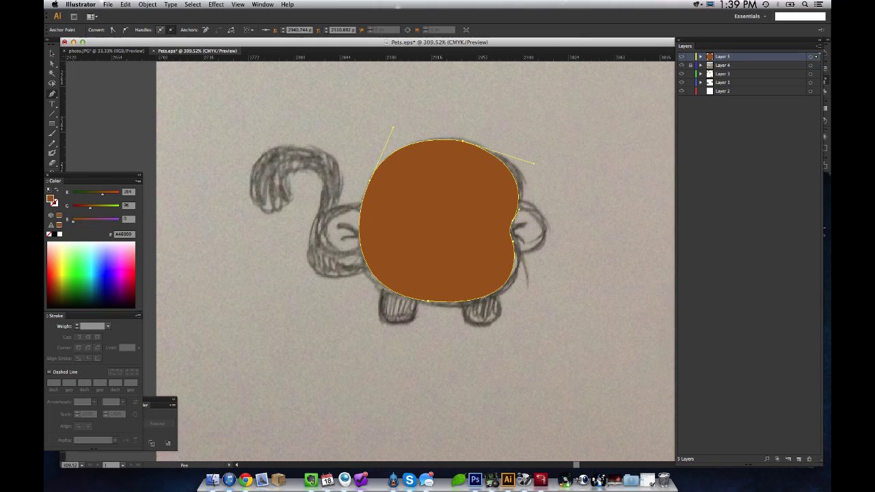
Step: Recolour the head shape a muted skin tone using HSB values, with 20% saturation and 85% brightness
drag(56, 281, 55, 251)
click(139, 181)
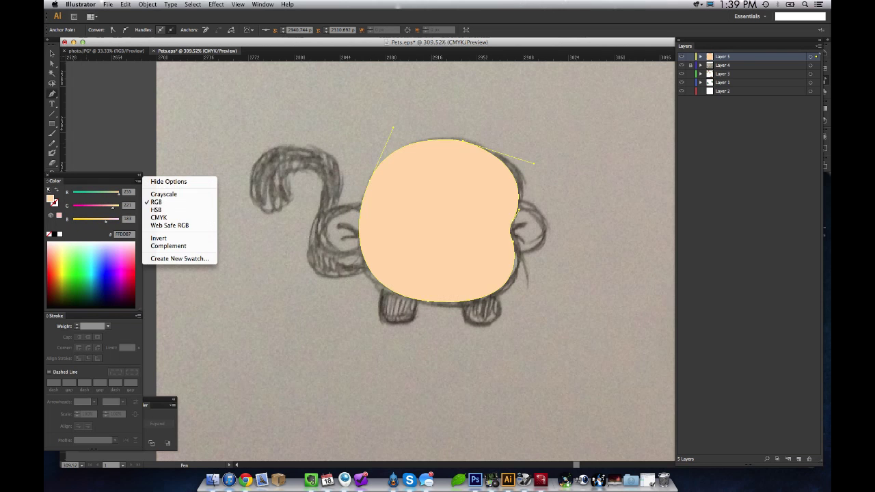
click(164, 203)
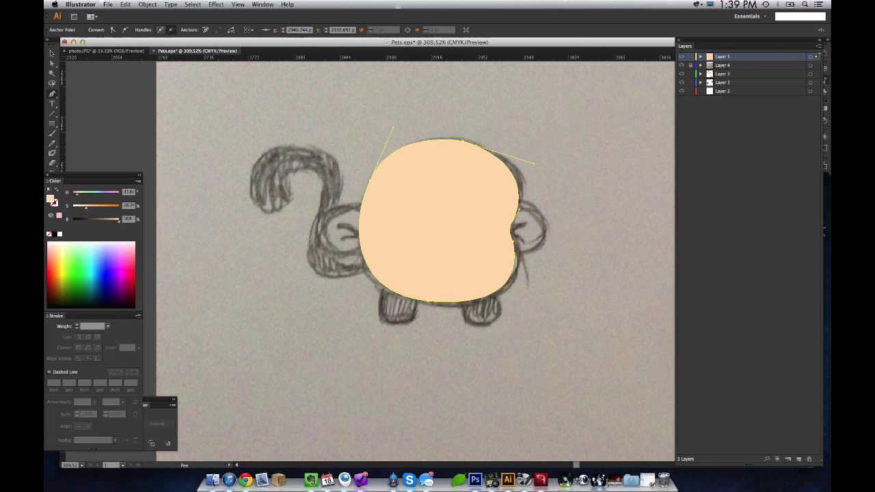
drag(119, 221, 112, 222)
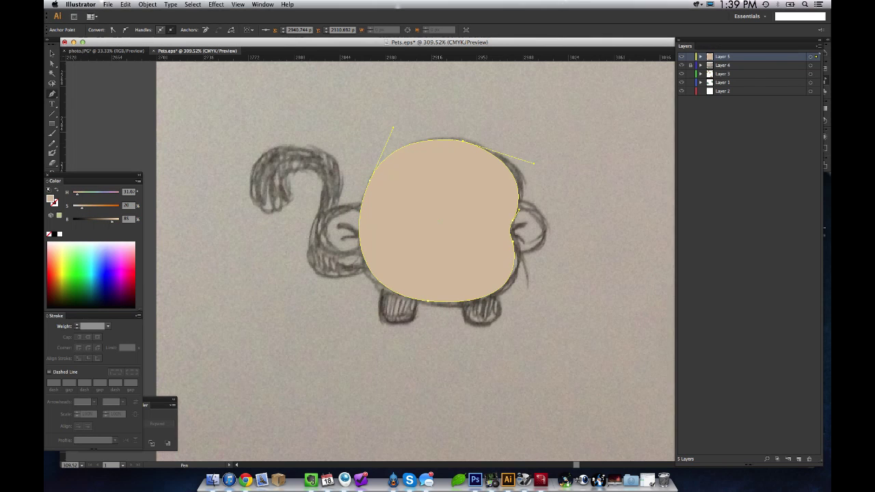
key(v)
key(super+shift+a)
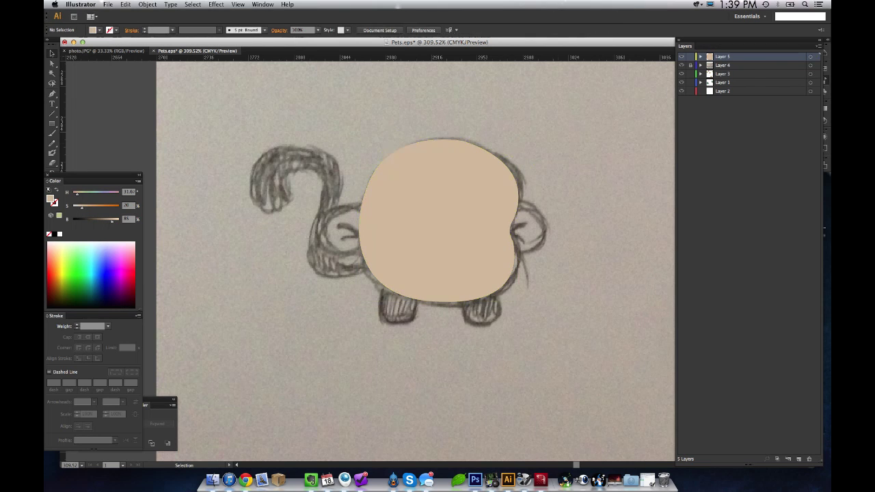
Step: Shift the head shape slightly down and to the right to match the sketch
drag(419, 192, 419, 192)
key(super+shift+a)
drag(500, 216, 503, 220)
key(super+shift+a)
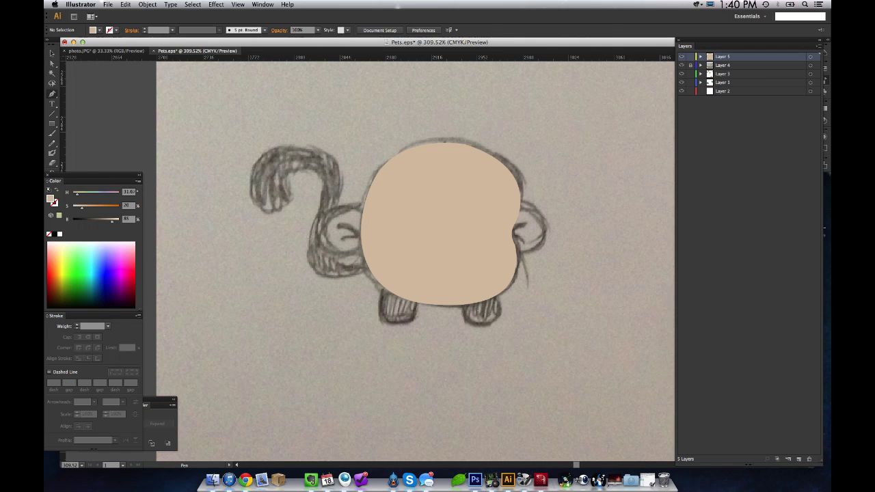
Step: Draw the monkey's rounded left ear with the Pen tool, overlapping the edge of the head
drag(321, 220, 313, 250)
drag(374, 222, 378, 209)
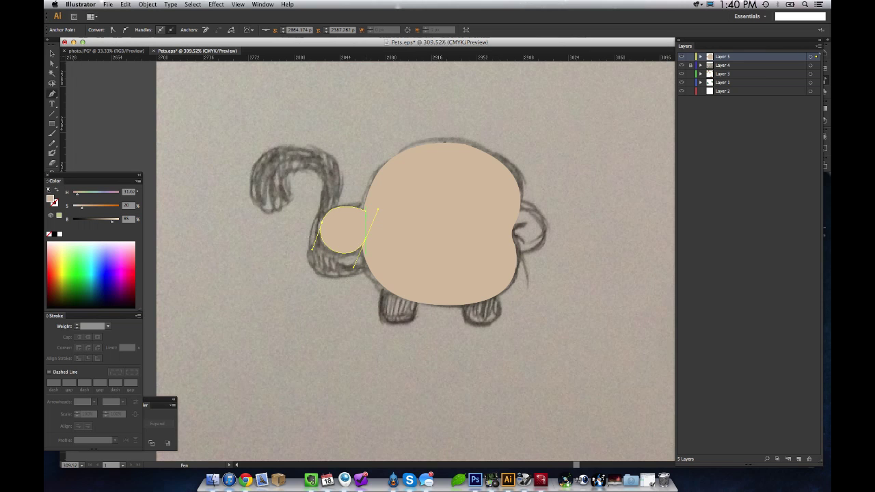
click(366, 239)
click(365, 238)
key(super+z)
key(super+z)
drag(369, 237, 353, 266)
Step: Draw the monkey's right ear as a closed oval over the sketched one, overlapping the head
click(518, 206)
drag(543, 229, 545, 259)
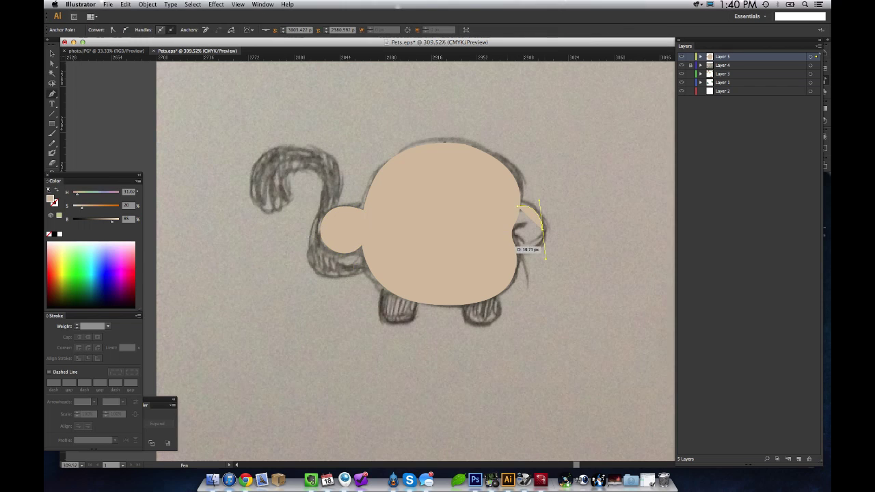
drag(506, 234, 509, 207)
click(517, 206)
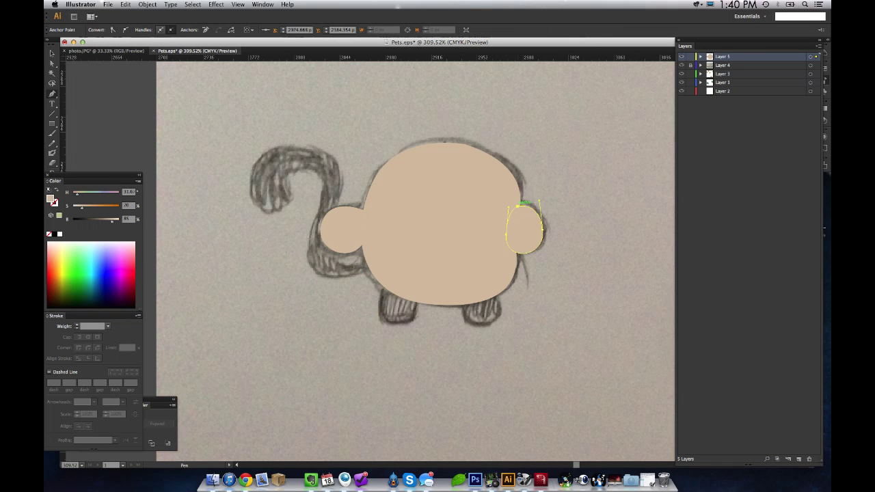
key(v)
shift+click(345, 230)
key(v)
key(super+shift+a)
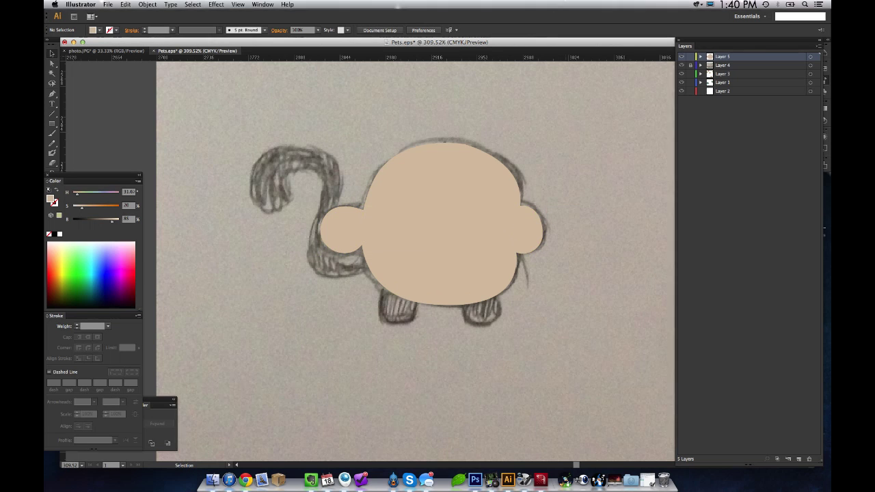
click(444, 225)
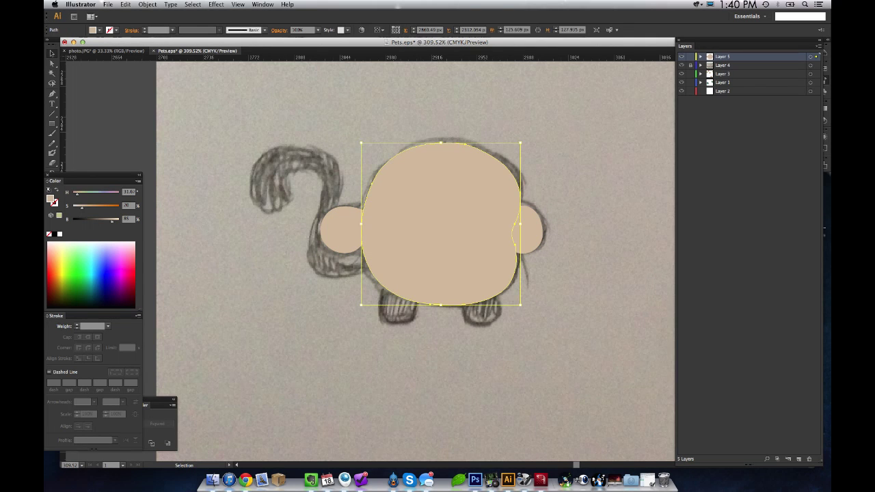
key(super+shift+a)
Step: Outline the hair from the lower left cheek over the crown to the right ear and in to the forehead notch
key(p)
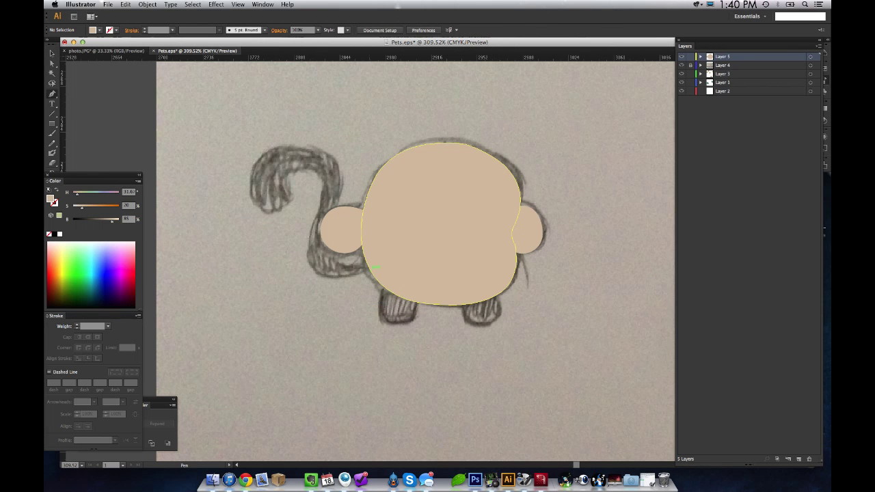
click(367, 272)
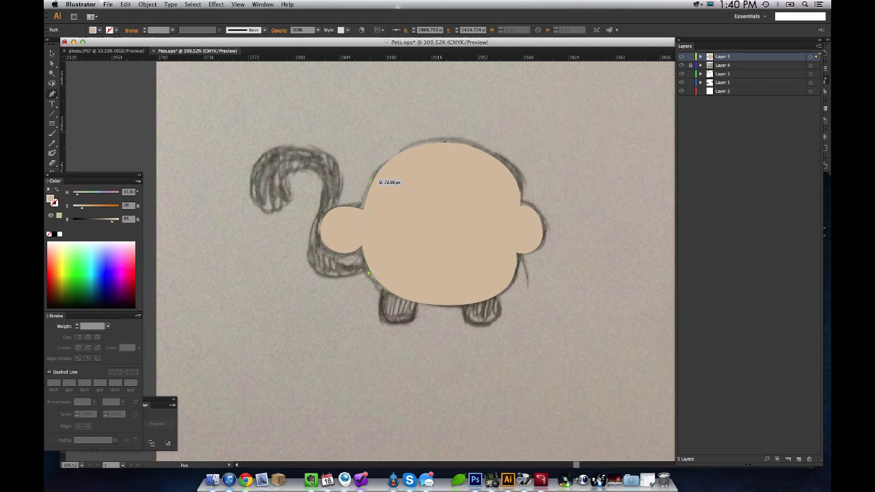
drag(367, 179, 398, 120)
drag(497, 154, 507, 169)
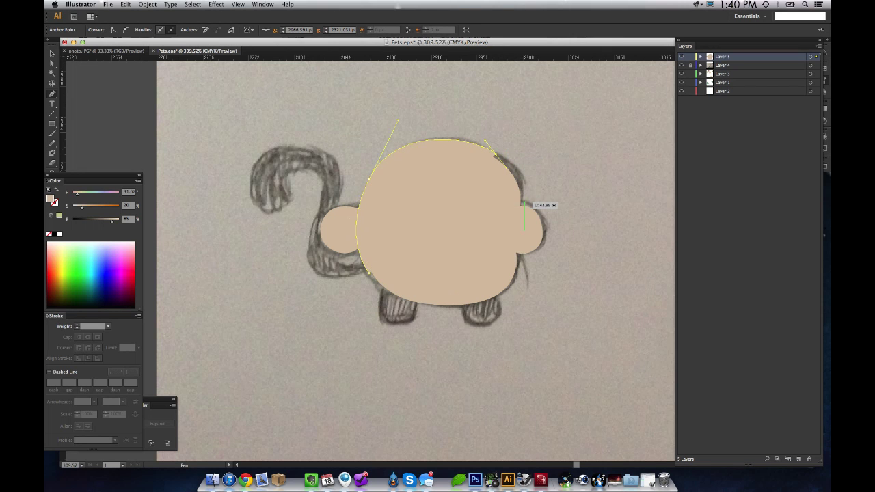
drag(522, 203, 521, 239)
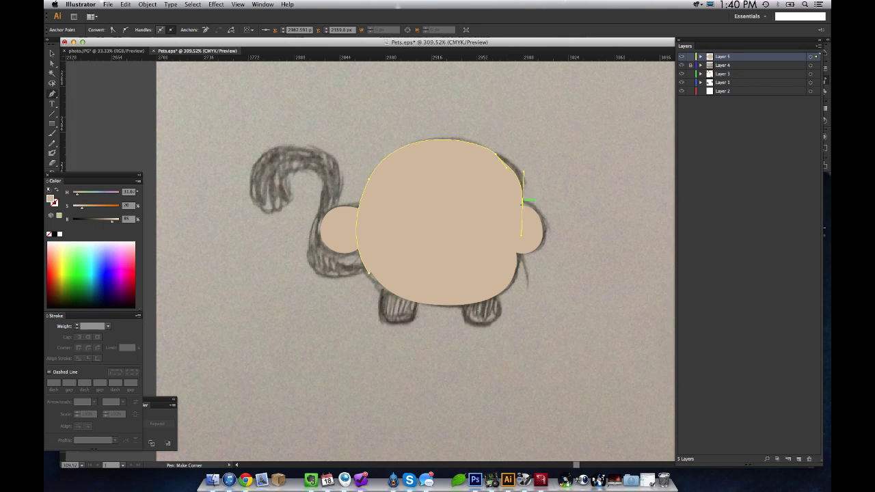
click(522, 203)
drag(464, 195, 421, 227)
click(464, 196)
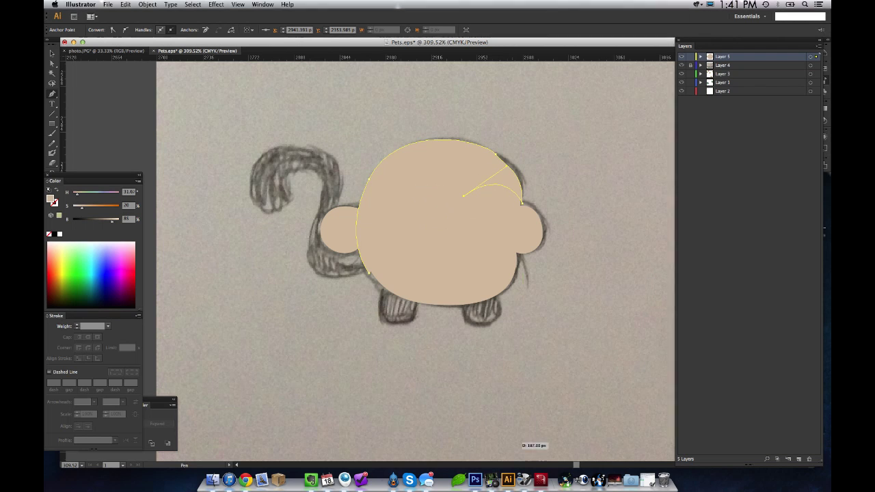
Step: Quit background applications, including OmniFocus, Billings and Calendar
mouse_move(508, 478)
right_click(508, 478)
click(499, 455)
click(504, 478)
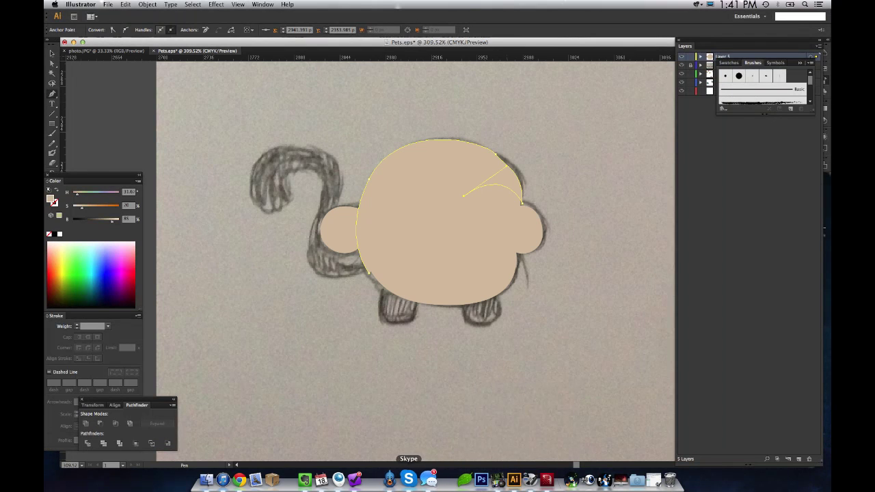
right_click(408, 478)
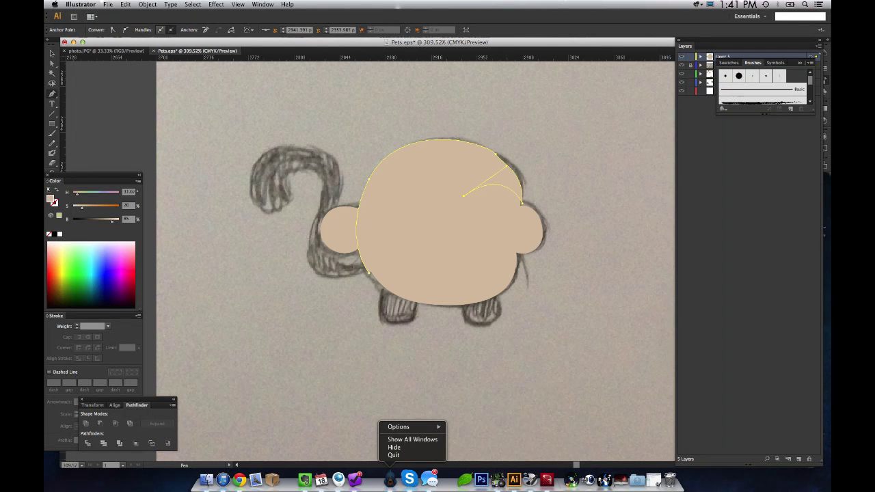
click(413, 454)
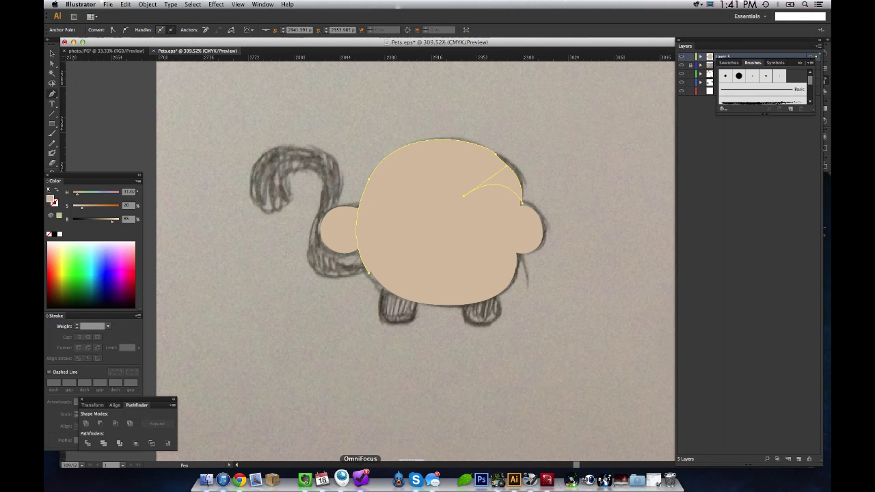
right_click(360, 479)
click(363, 454)
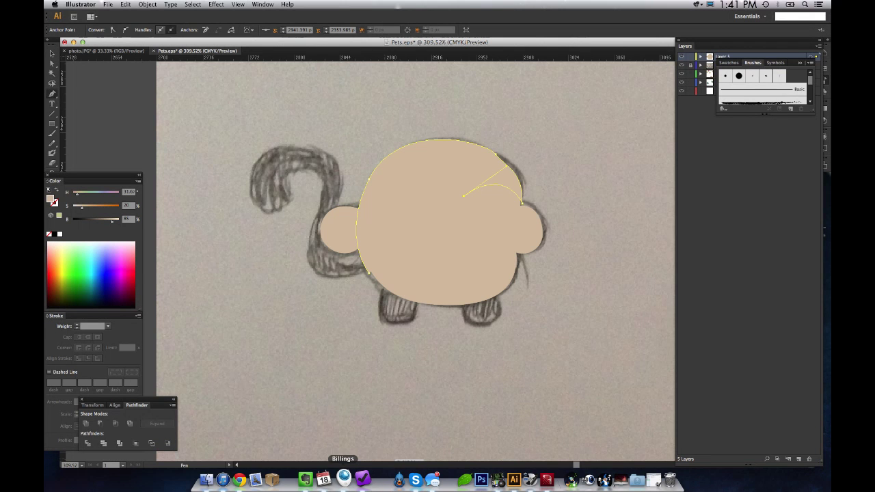
right_click(366, 478)
click(366, 453)
right_click(327, 479)
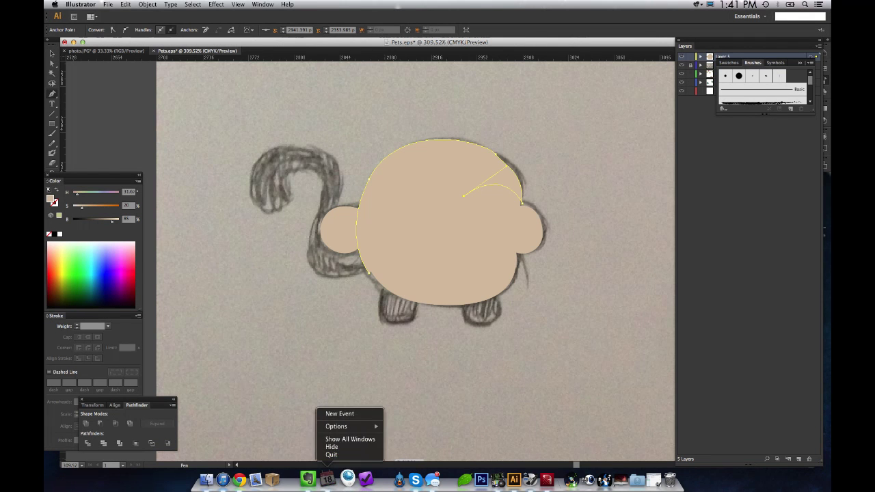
click(335, 455)
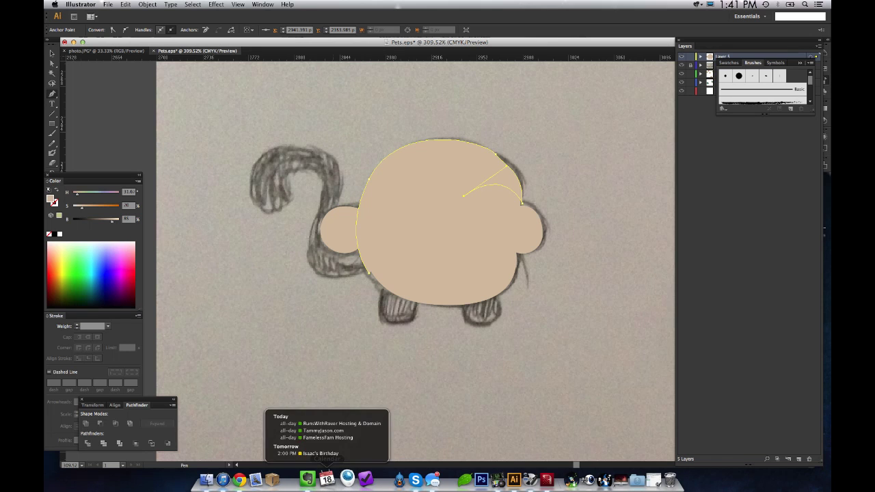
right_click(310, 479)
click(314, 454)
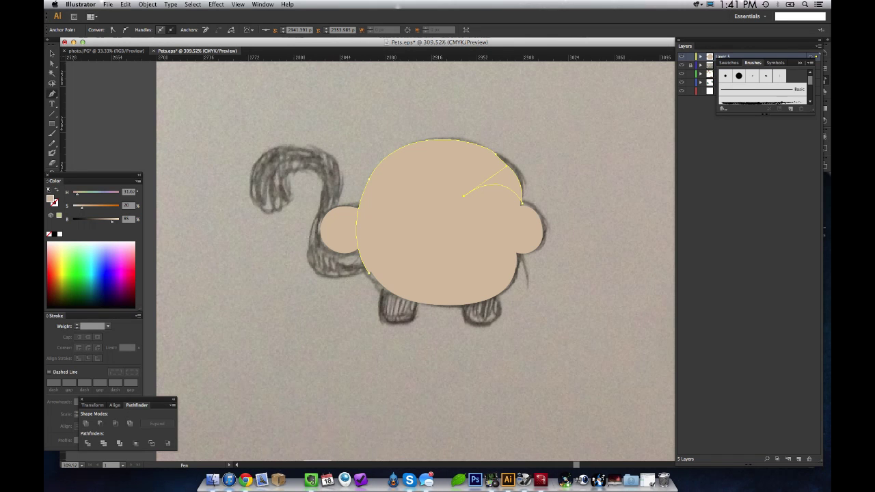
mouse_move(246, 478)
Step: Close the hair outline along the left forehead and temple, and fill it dark brown with 76% saturation and 44% brightness
drag(394, 196, 358, 227)
click(369, 273)
drag(82, 207, 107, 222)
click(58, 279)
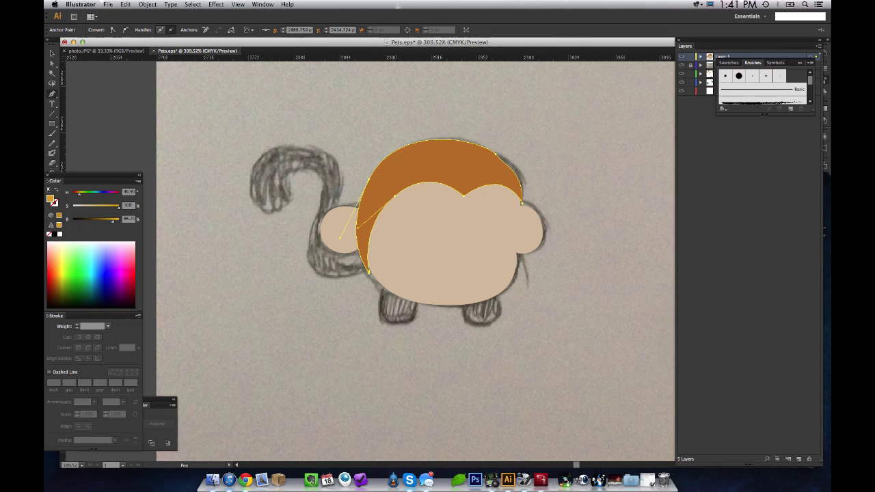
mouse_move(112, 221)
mouse_down()
mouse_move(97, 221)
mouse_move(107, 206)
mouse_up()
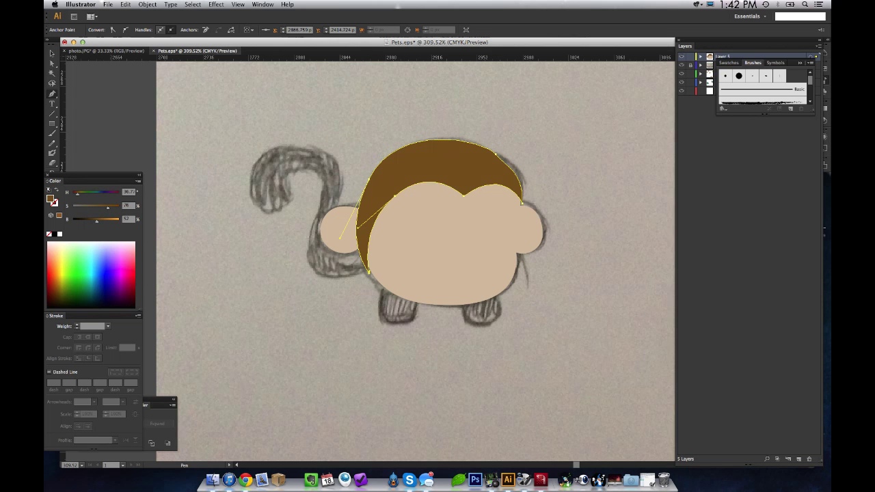
key(v)
key(super+shift+a)
Step: Round the hair's outer curve at the upper right, between the crown and the right ear
key(a)
click(497, 153)
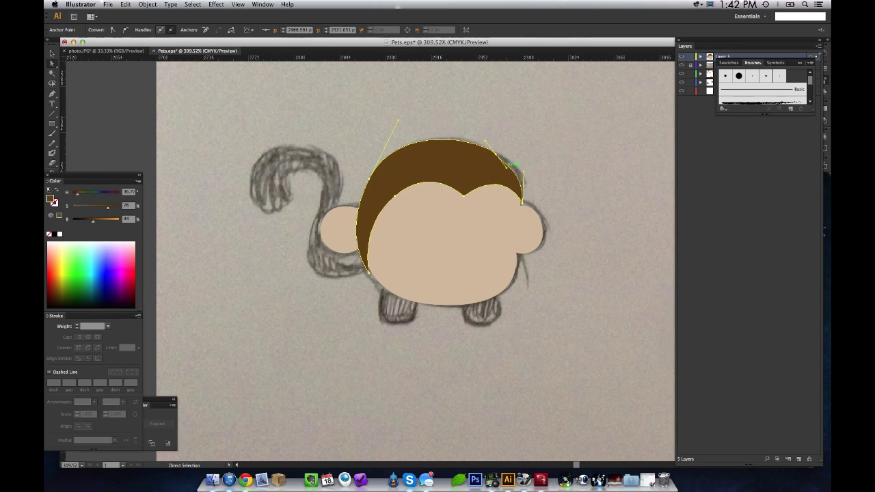
drag(507, 167, 497, 150)
click(497, 153)
click(539, 162)
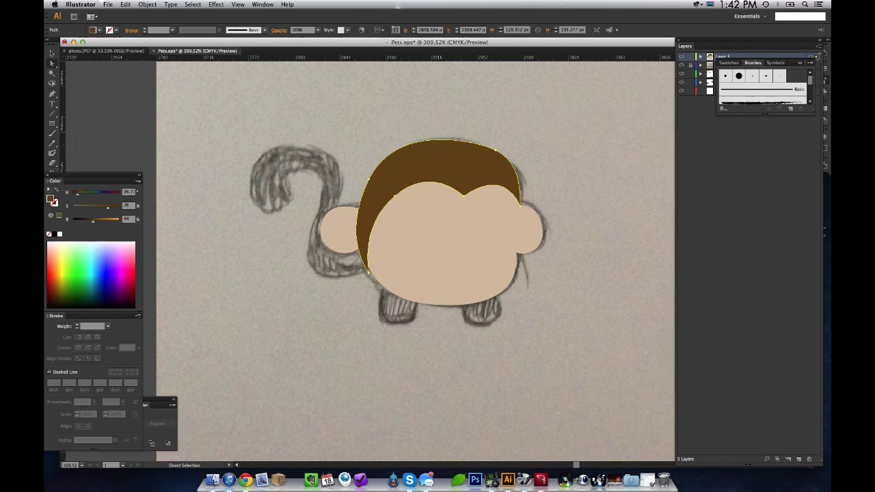
Step: Bulge the hair's outer curve outward along the left side and up toward the crown
drag(369, 179, 366, 181)
drag(394, 122, 404, 115)
click(413, 109)
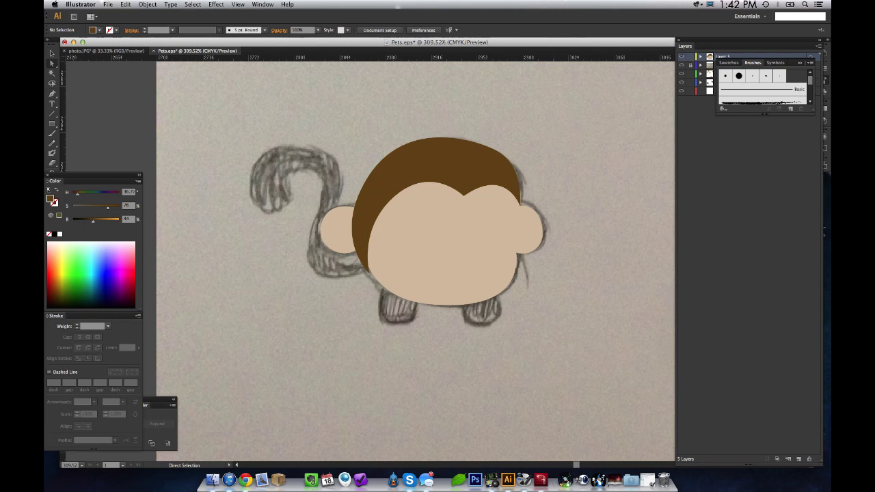
Step: Lower the hair's tip at the right ear and raise the inner hairline's arch above the left forehead
drag(522, 204, 518, 208)
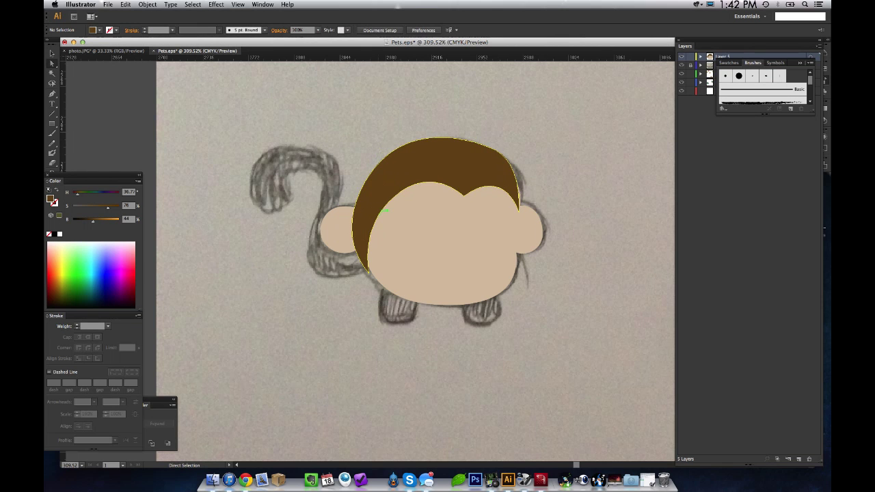
click(394, 197)
drag(433, 163, 438, 150)
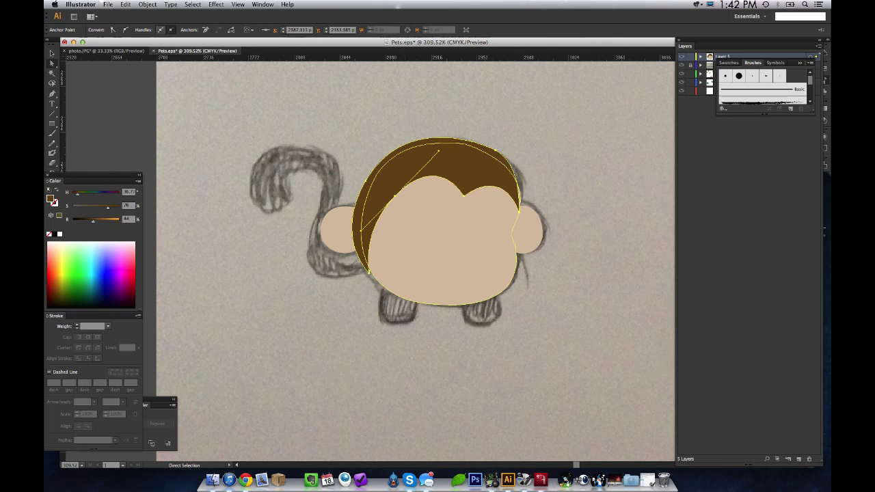
Step: Shift the inner hairline's anchor point above the left forehead slightly outward
drag(394, 196, 390, 195)
click(304, 314)
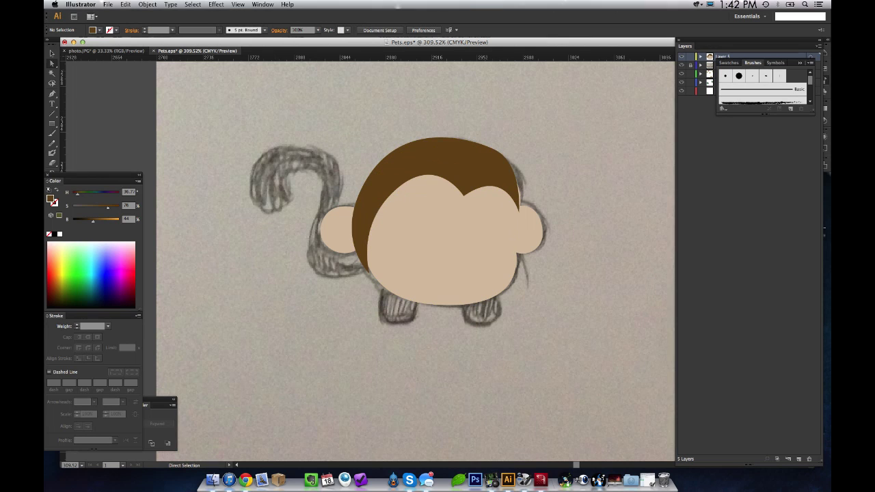
Step: Draw two black elliptical eyes, the left about 17 × 20 px and the right about 13 × 16 px, and fine-tune the right one
key(m)
drag(52, 124, 75, 143)
click(55, 233)
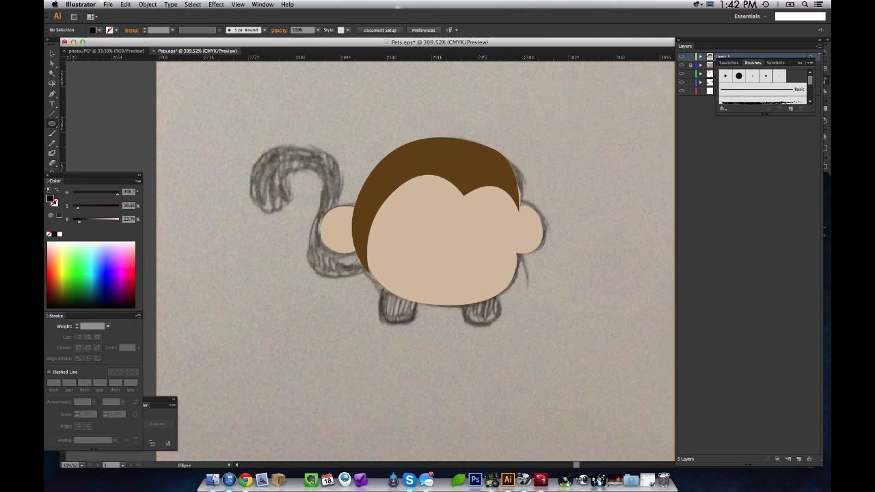
drag(430, 260, 432, 264)
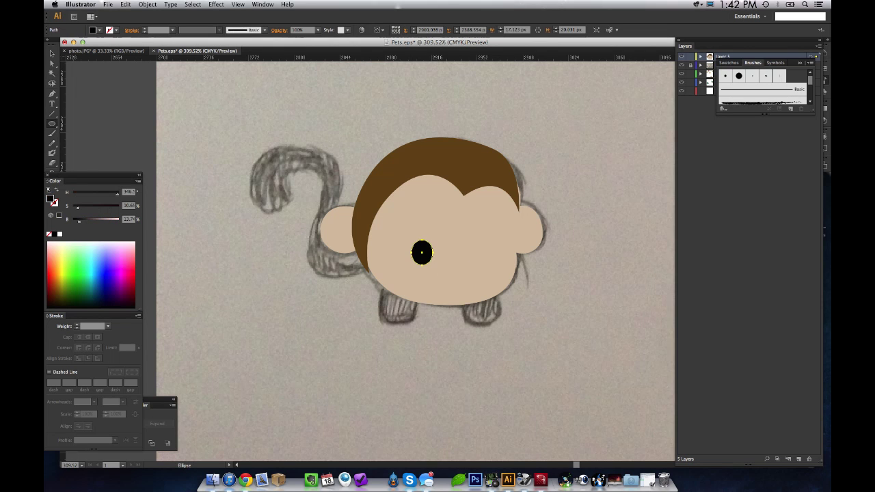
drag(481, 243, 497, 262)
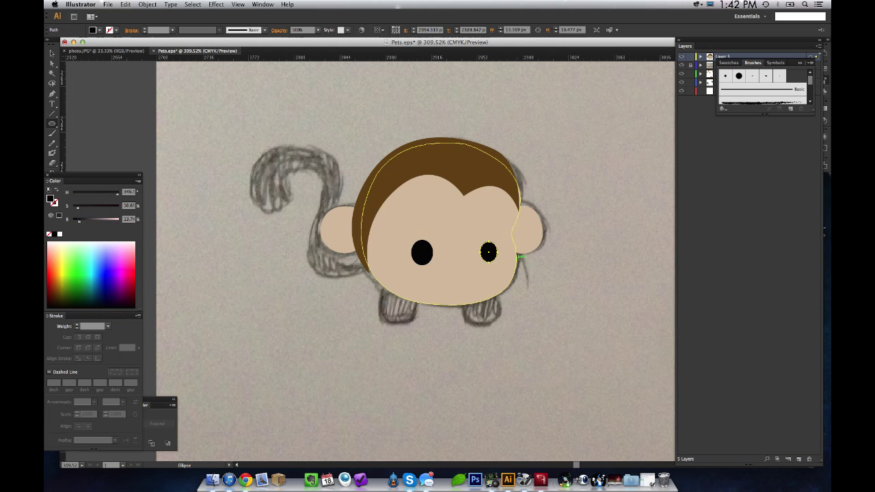
key(a)
key(v)
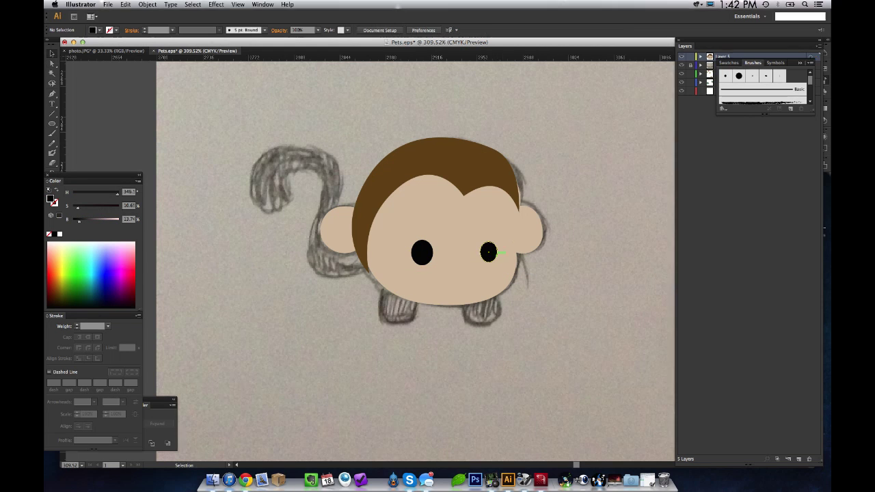
drag(497, 241, 490, 252)
key(super+shift+a)
click(537, 275)
Step: Darken the right ear's fill to 76% brightness and send the ear to the back
click(536, 231)
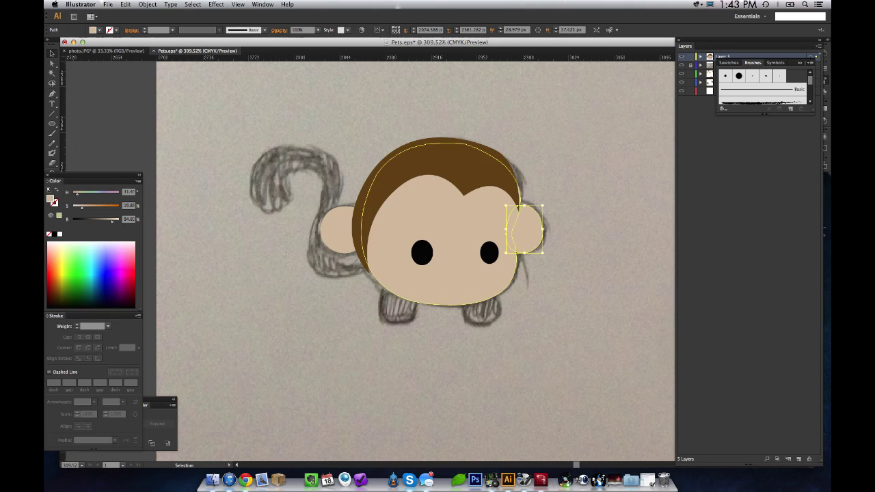
drag(112, 221, 108, 221)
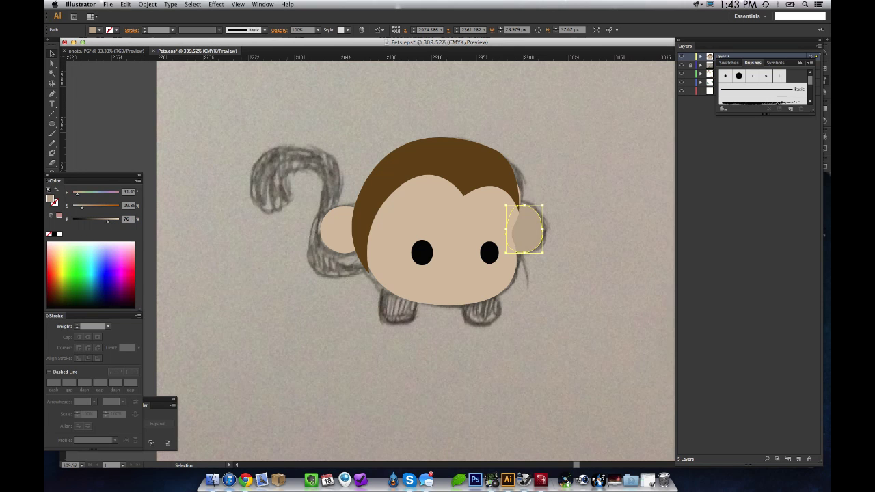
key(super+shift+bracketleft)
key(super+shift+a)
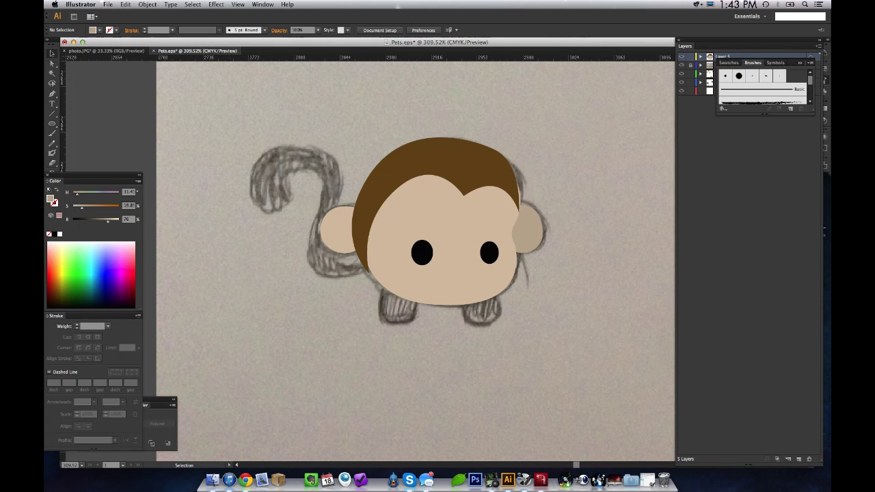
click(337, 231)
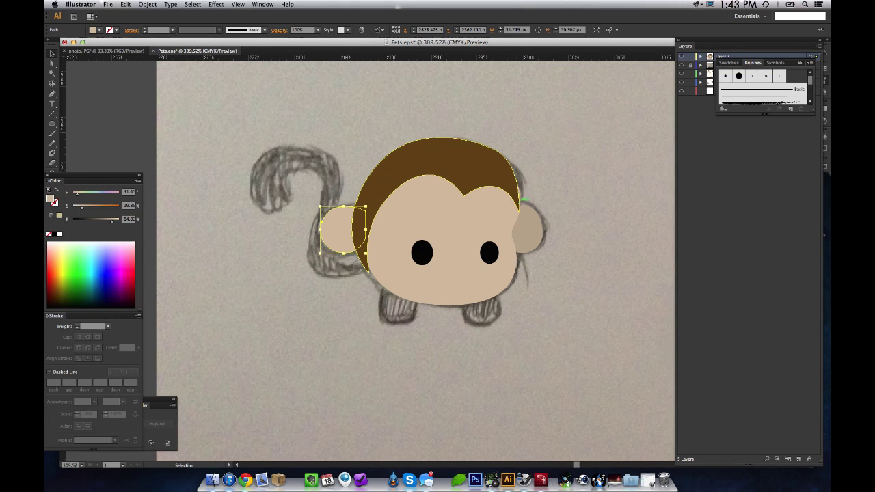
Step: Move the hair's tip at the right ear slightly down and outward, and bulge its outer curve above the ear
click(509, 192)
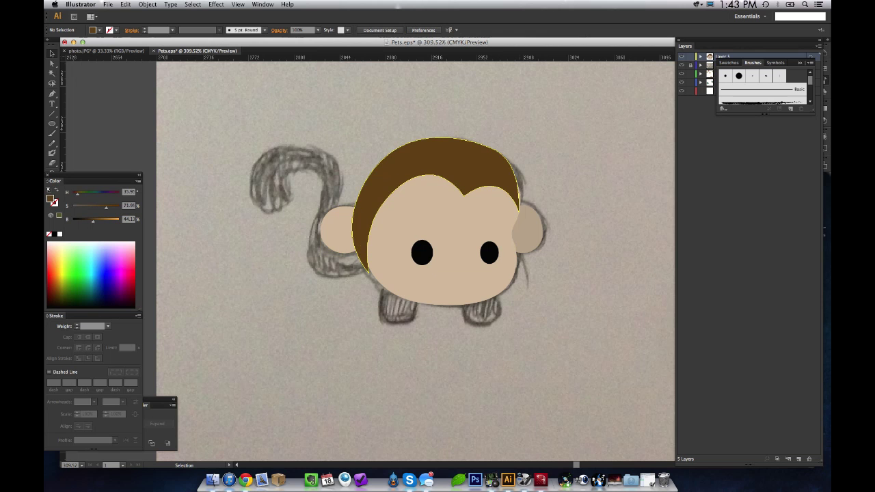
key(a)
click(521, 210)
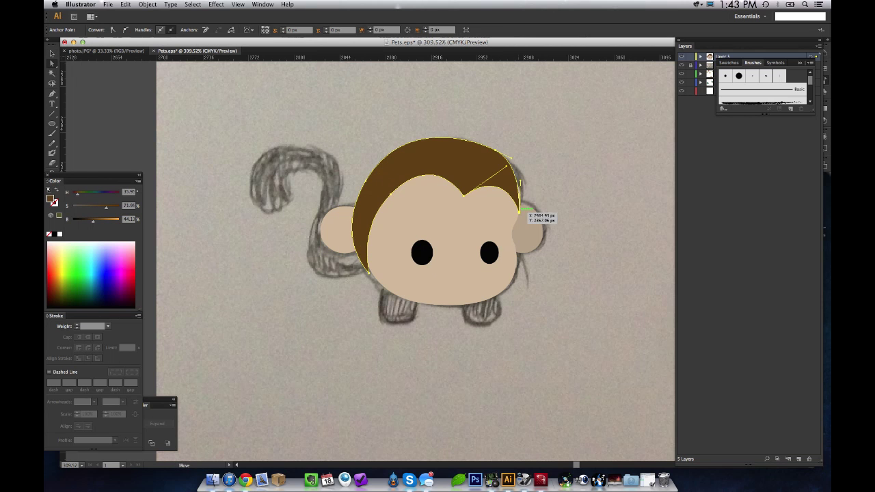
drag(521, 180, 520, 215)
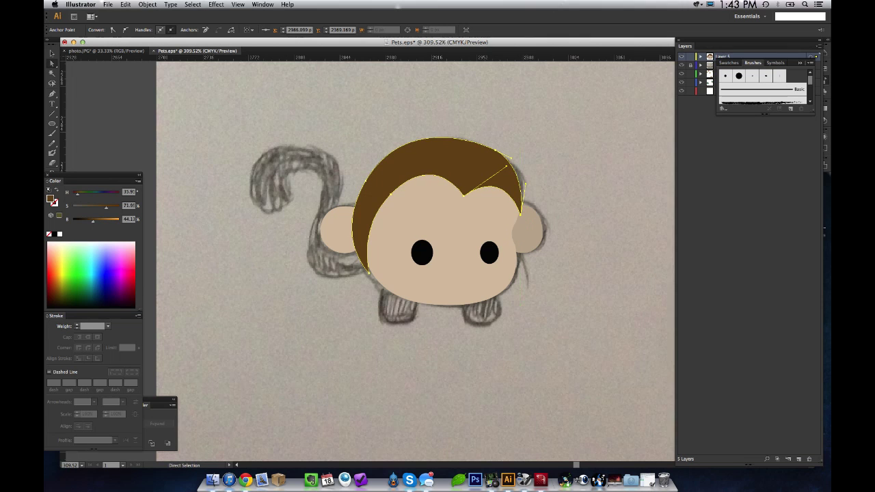
drag(525, 183, 530, 181)
key(super+shift+a)
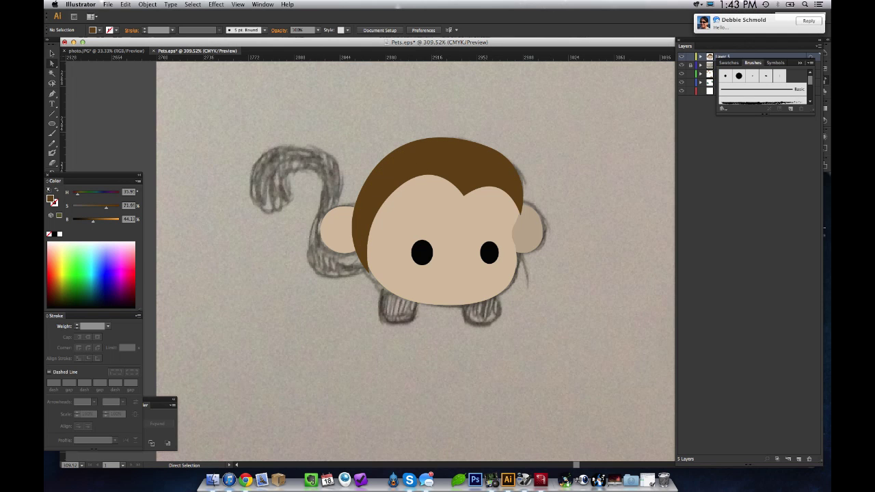
Step: Answer the incoming chat notification with a reply containing "middle of a live", and return to the monkey artwork
click(808, 20)
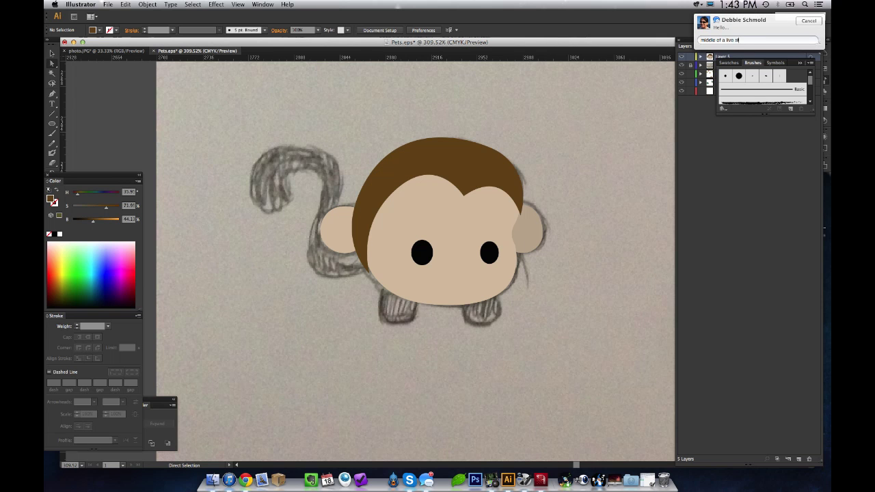
key(Return)
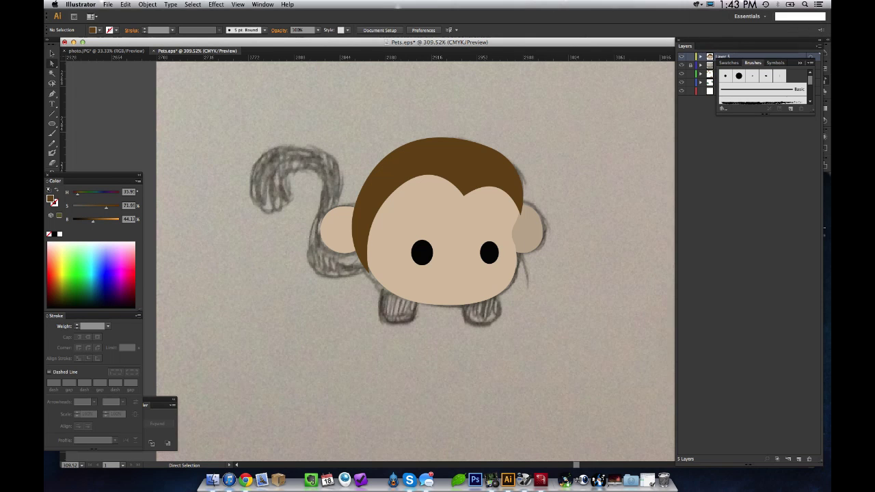
click(425, 479)
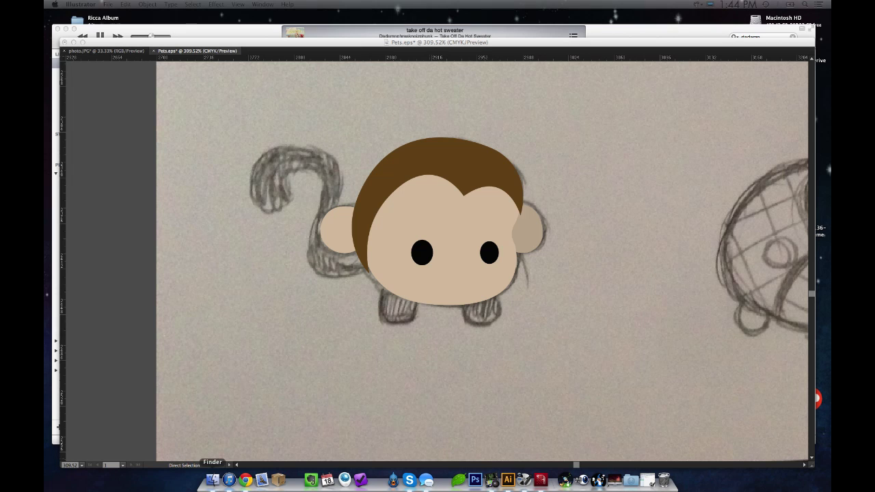
key(super+Tab)
key(super+shift+a)
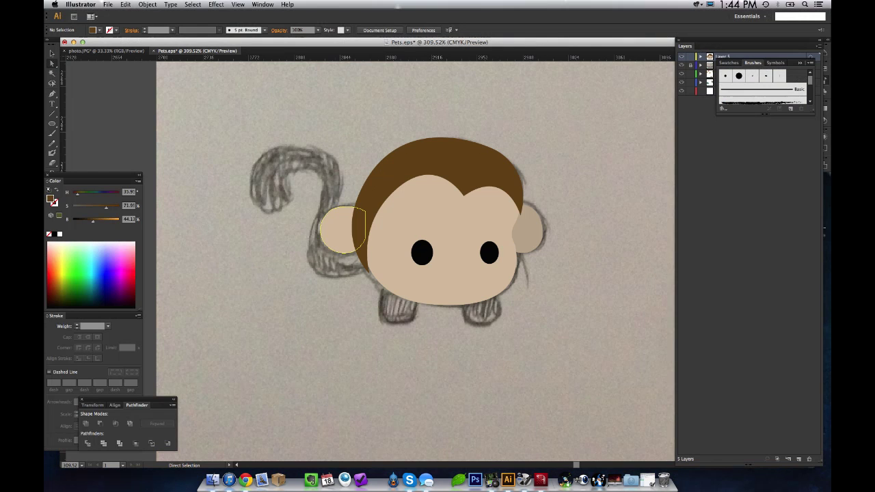
Step: Trace the dark brown tail with the Pen tool from the head's lower left, up and around the curled tip to the inner bend
key(p)
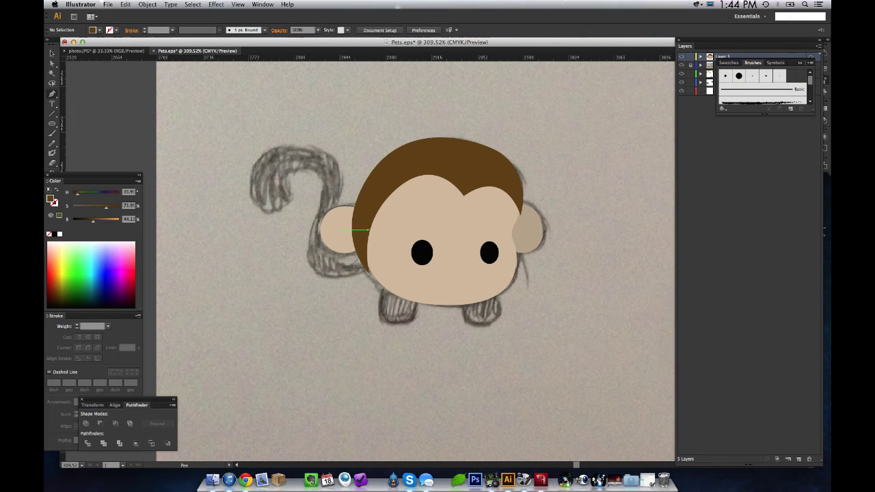
click(362, 253)
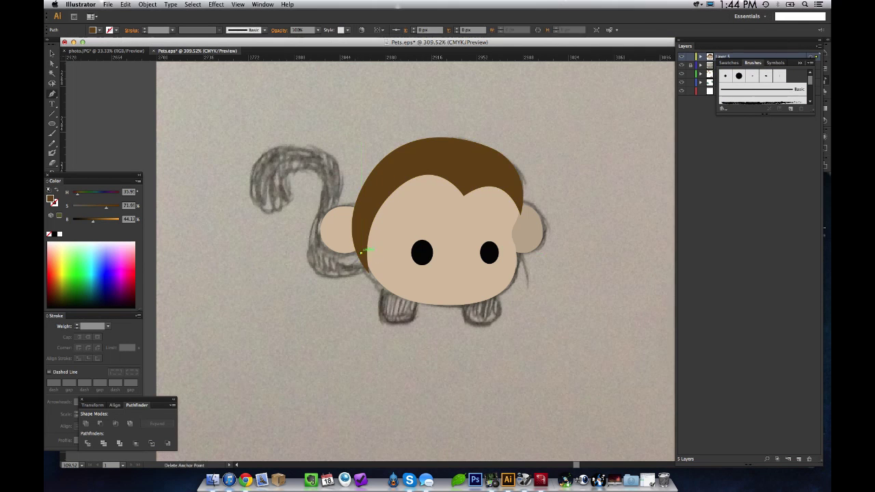
drag(328, 240, 330, 205)
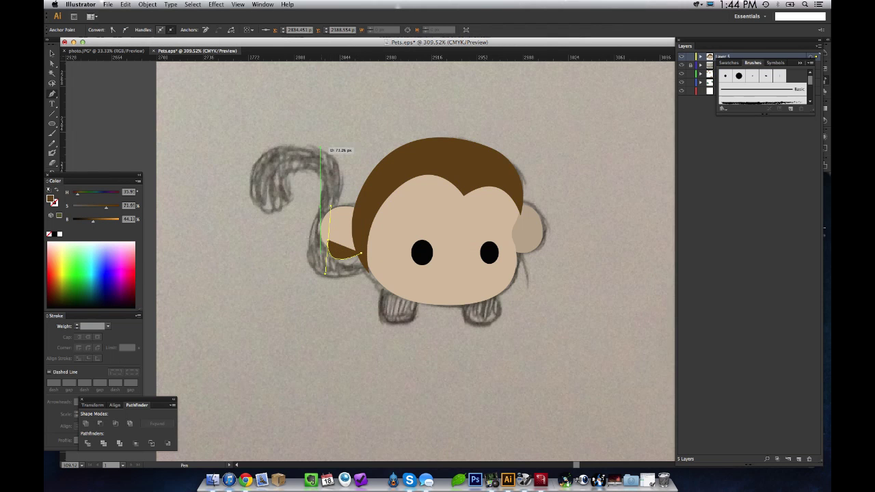
drag(320, 146, 280, 123)
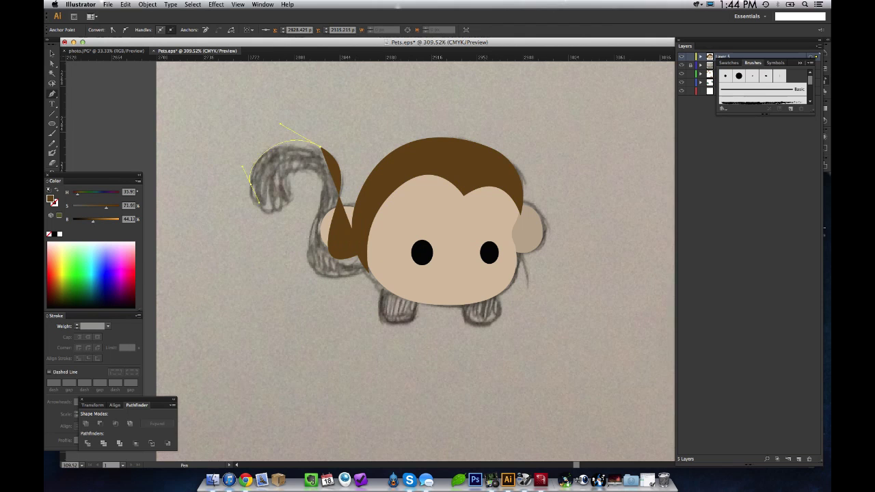
drag(250, 185, 257, 206)
drag(294, 172, 289, 125)
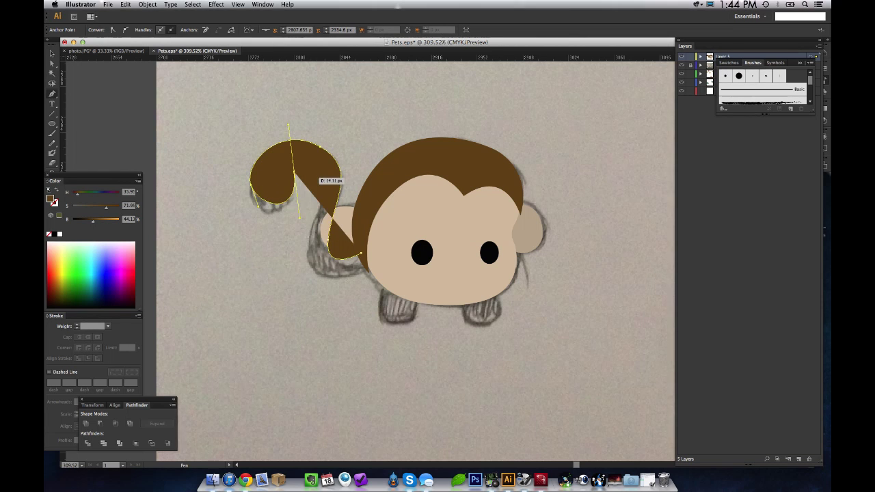
click(316, 174)
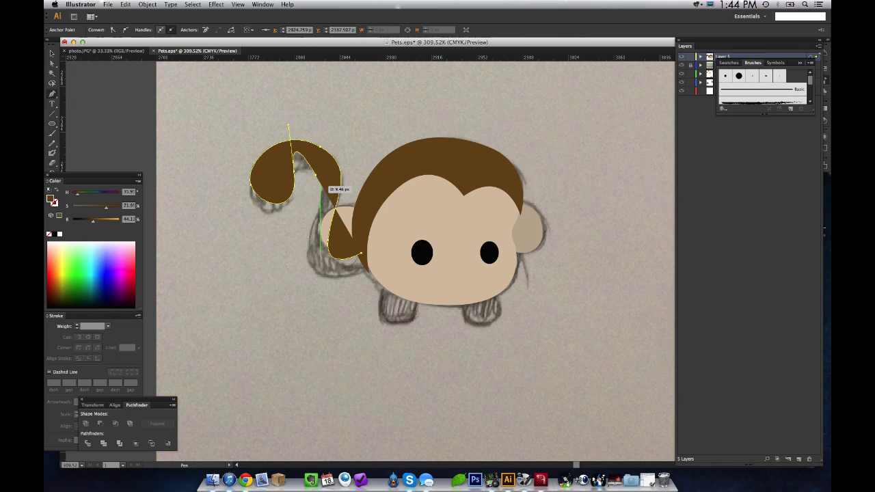
Step: Flatten the curve inside the tail's curl and complete the tail outline down its outer side to the head
key(a)
drag(288, 125, 297, 155)
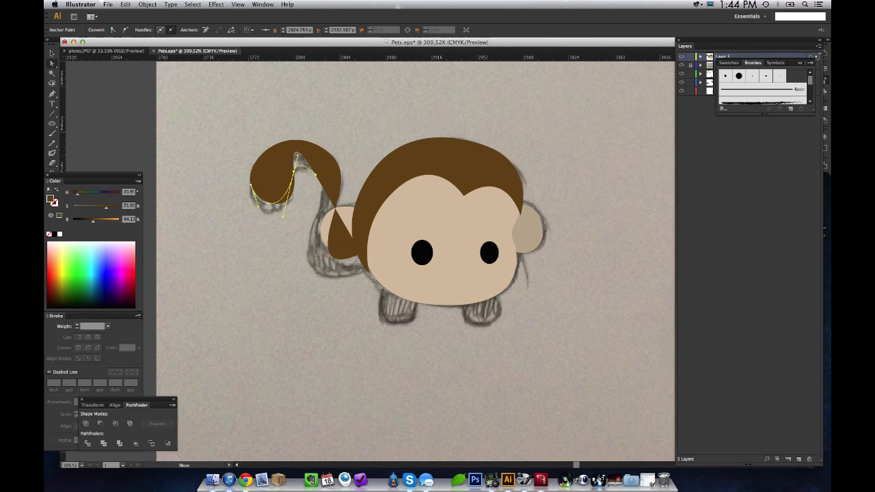
key(p)
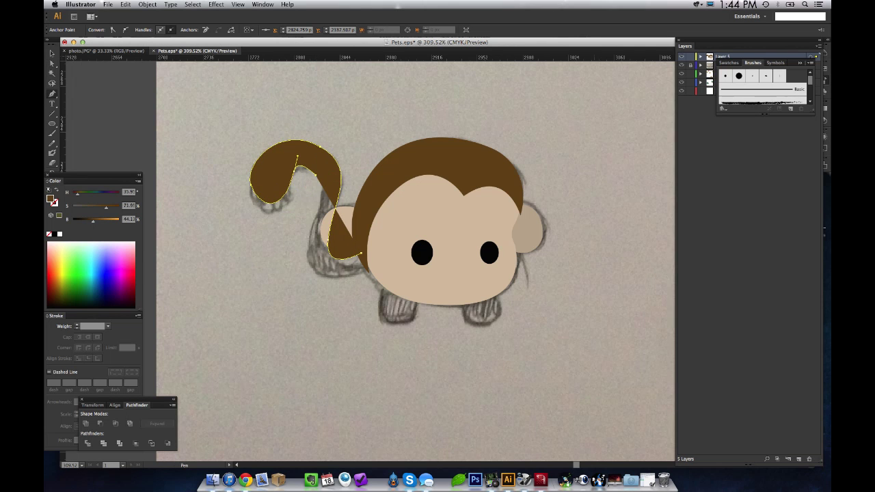
click(315, 175)
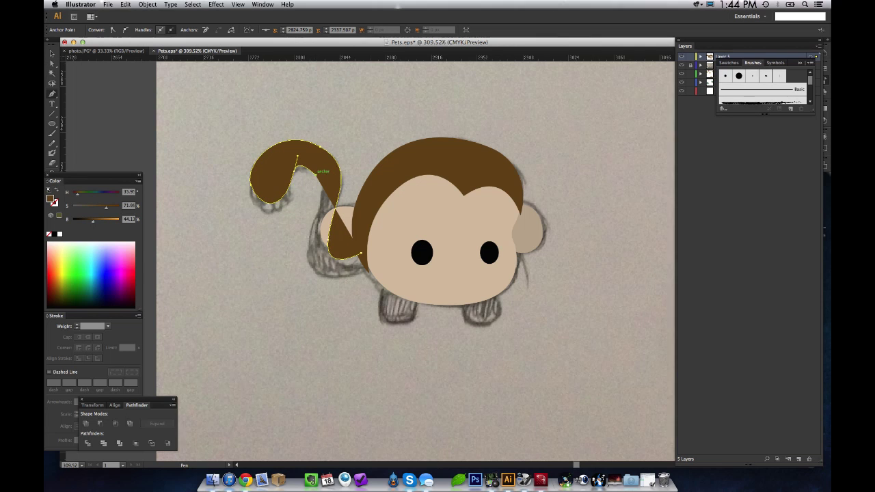
drag(310, 265, 368, 251)
key(a)
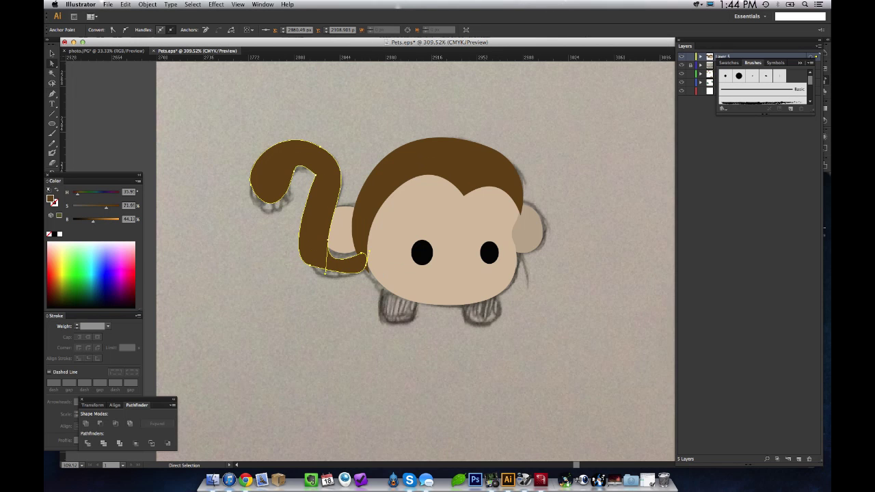
Step: Round the tail's lower-left bend to a smooth curve along the sketch
click(310, 265)
drag(339, 272, 308, 268)
click(317, 290)
click(295, 263)
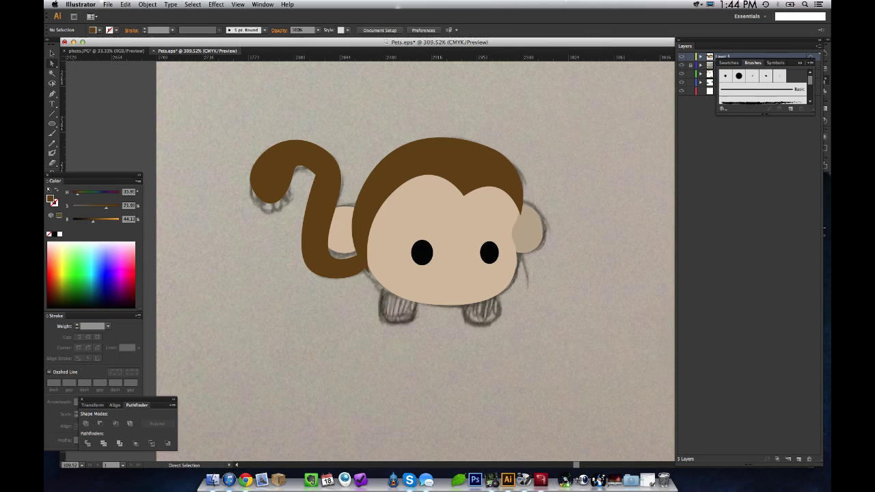
Step: Move the anchor at the tail's inner upper bend down and right, and convert it to a smooth point
click(315, 175)
drag(316, 176, 321, 180)
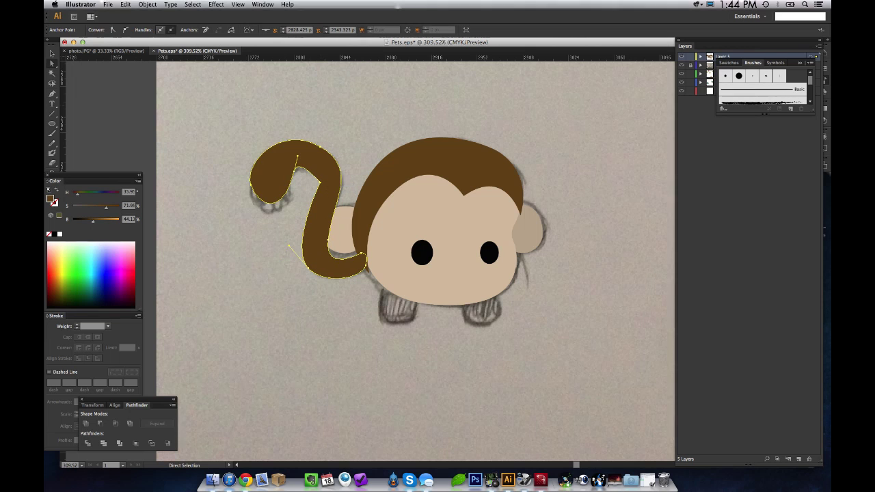
key(p)
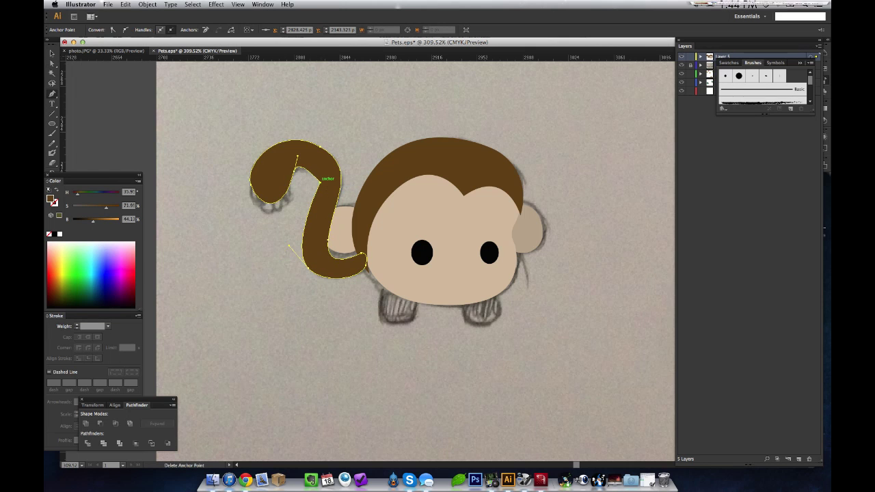
drag(52, 94, 102, 121)
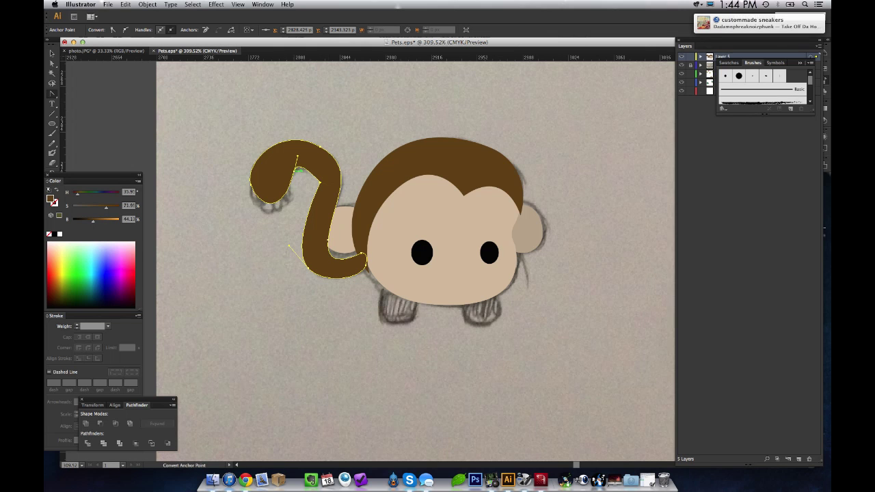
drag(320, 182, 325, 203)
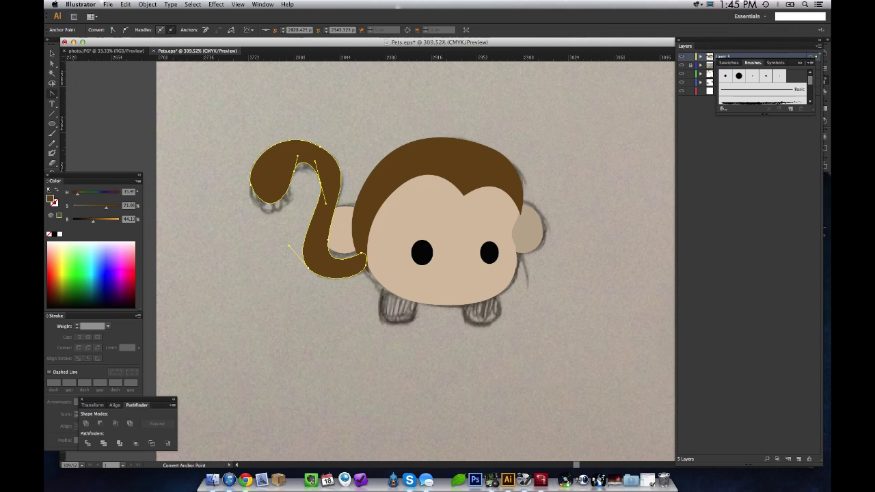
drag(52, 94, 76, 93)
key(a)
click(384, 156)
click(380, 119)
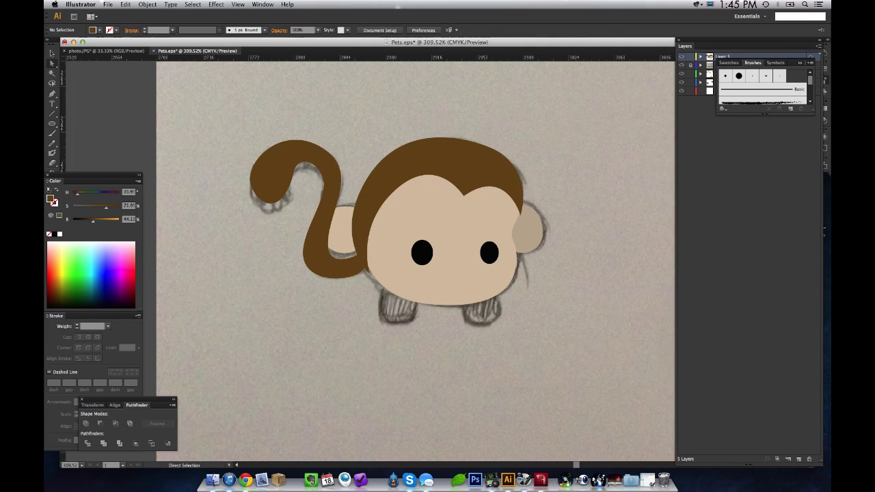
Step: Send the tail to the back so that it sits behind the left ear
click(342, 231)
click(320, 231)
key(v)
key(super+shift+[)
key(super+shift+a)
key(Tab)
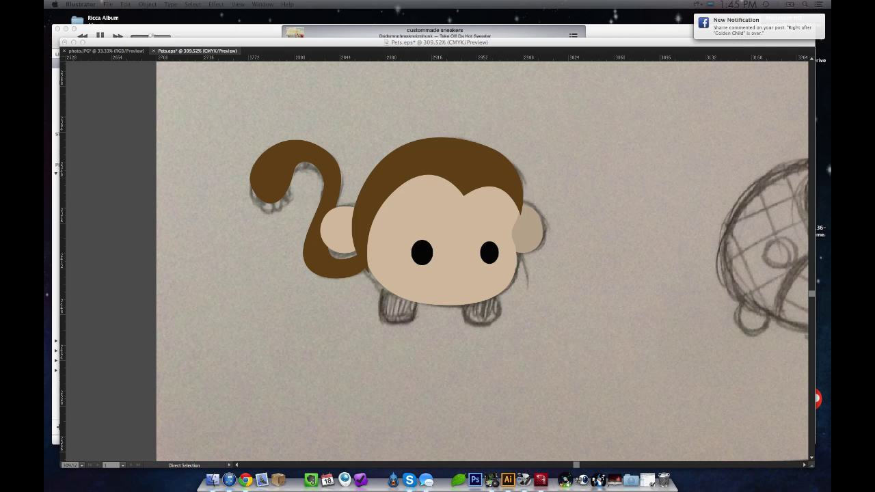
key(Tab)
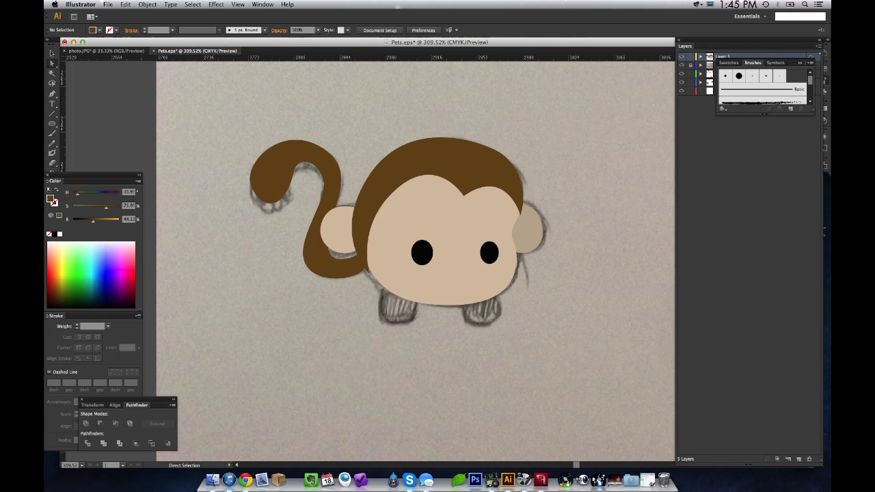
Step: Trace the left foot in brown with the Pen tool, place it behind the head, and align it with the sketch
key(p)
click(387, 286)
mouse_move(382, 315)
mouse_down()
mouse_move(402, 320)
mouse_move(392, 323)
mouse_up()
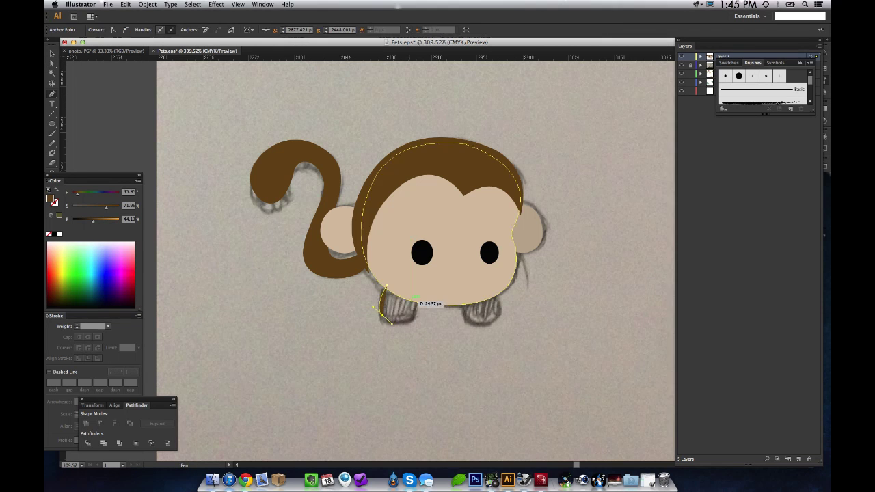
drag(416, 295, 417, 257)
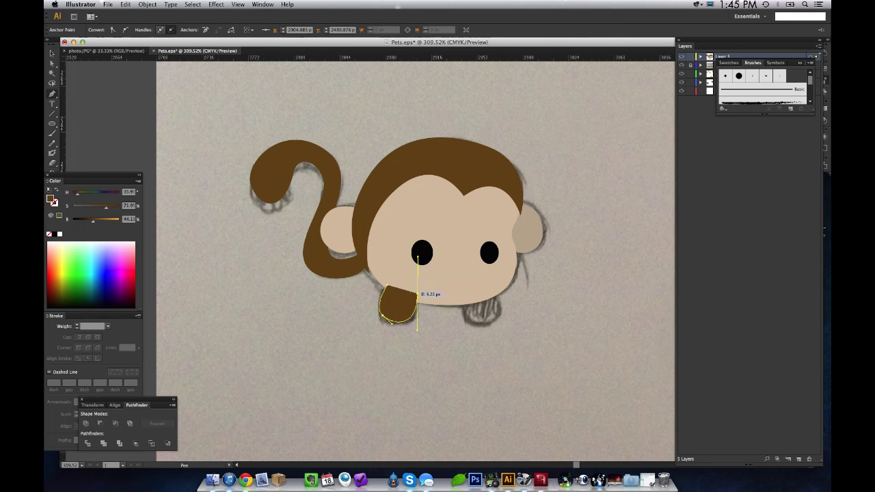
click(417, 294)
click(387, 286)
key(v)
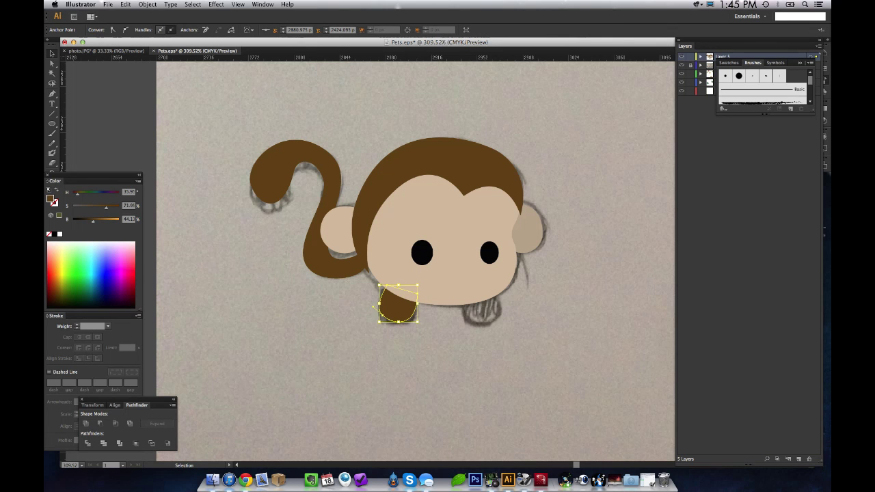
mouse_move(411, 308)
mouse_down()
mouse_move(421, 313)
mouse_move(410, 310)
mouse_up()
key(super+shift+a)
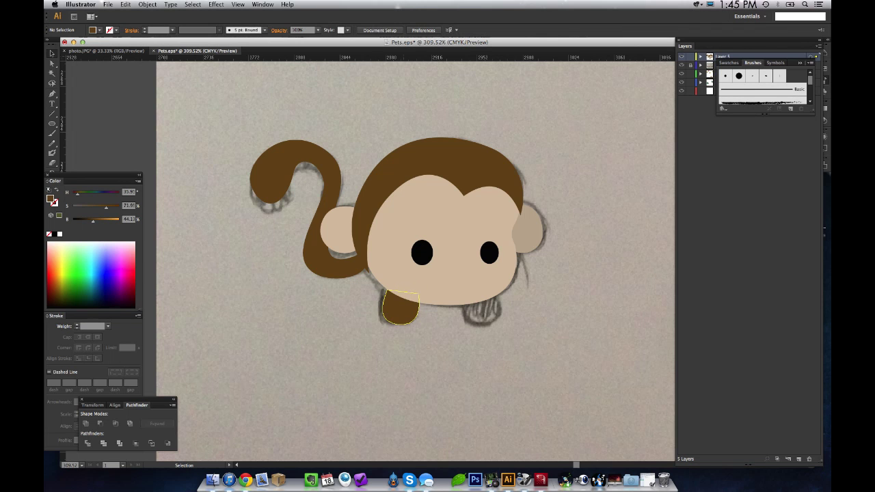
Step: Duplicate the left foot onto the sketched right foot and rotate the left one slightly
click(405, 311)
drag(401, 308, 481, 308)
click(516, 319)
click(516, 319)
key(super+shift+a)
key(super+shift+a)
key(super+shift+a)
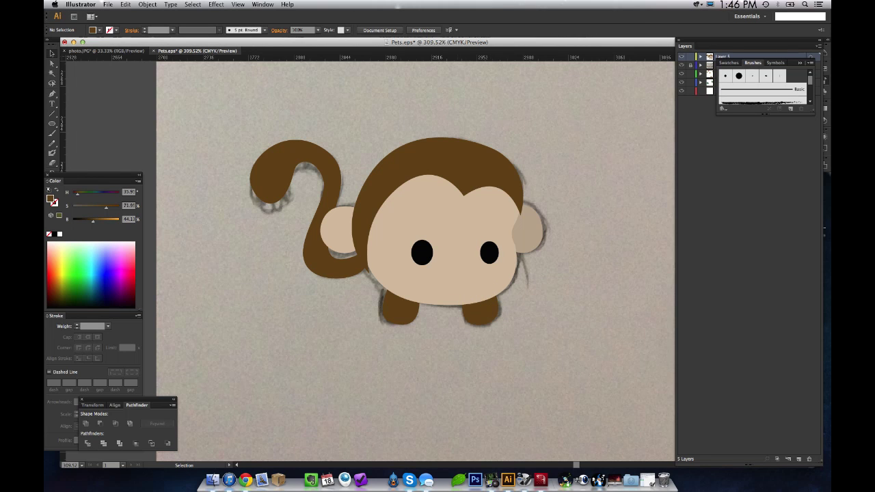
click(400, 308)
drag(425, 324, 424, 326)
key(super+shift+a)
key(super+Tab)
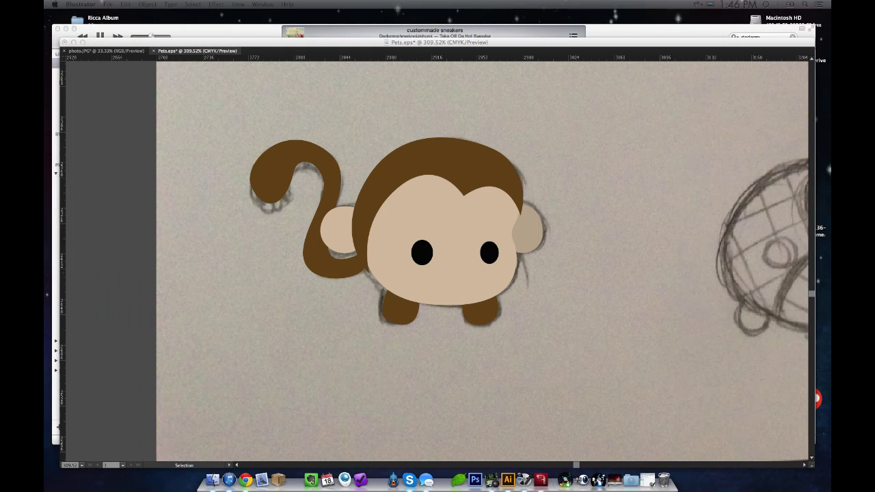
key(super+Tab)
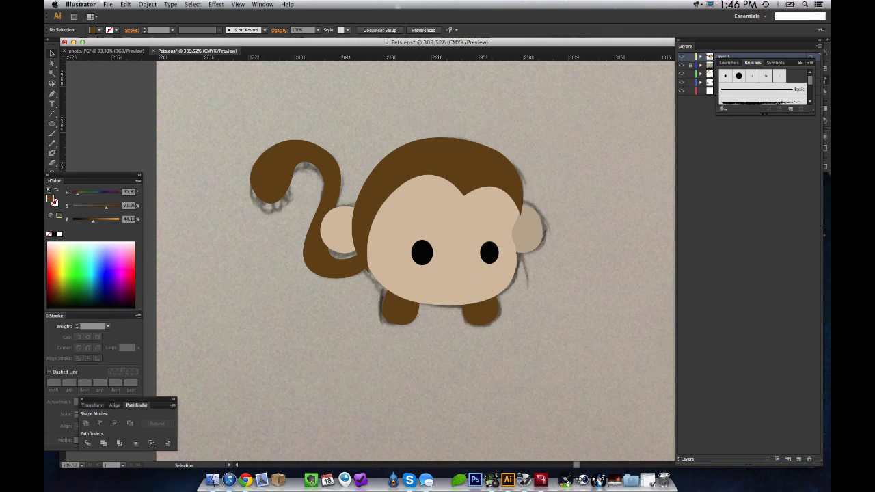
Step: Set the right ear's fill brightness to 75% and send the ear to the back
click(526, 229)
drag(108, 222, 109, 221)
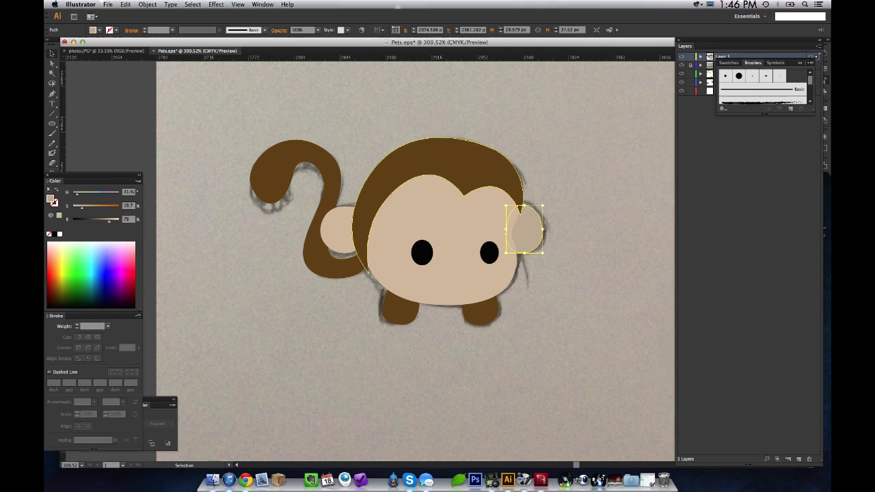
click(337, 230)
key(super+shift+bracketleft)
click(524, 229)
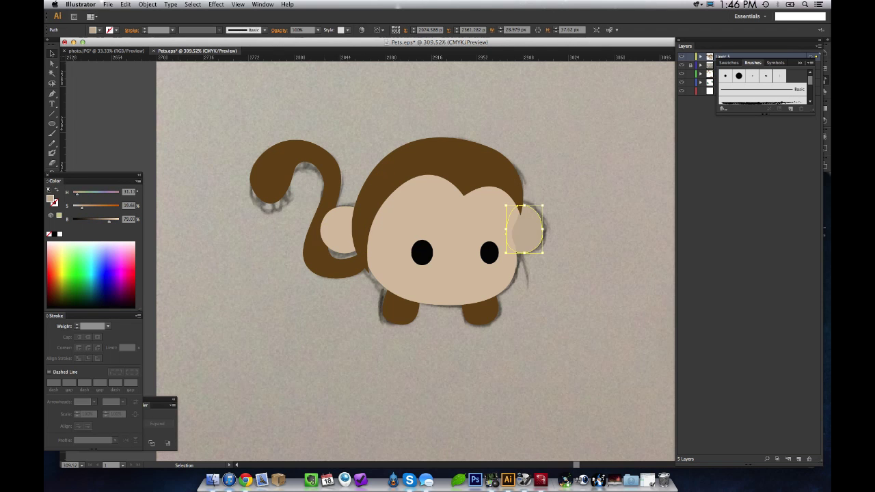
drag(108, 221, 108, 221)
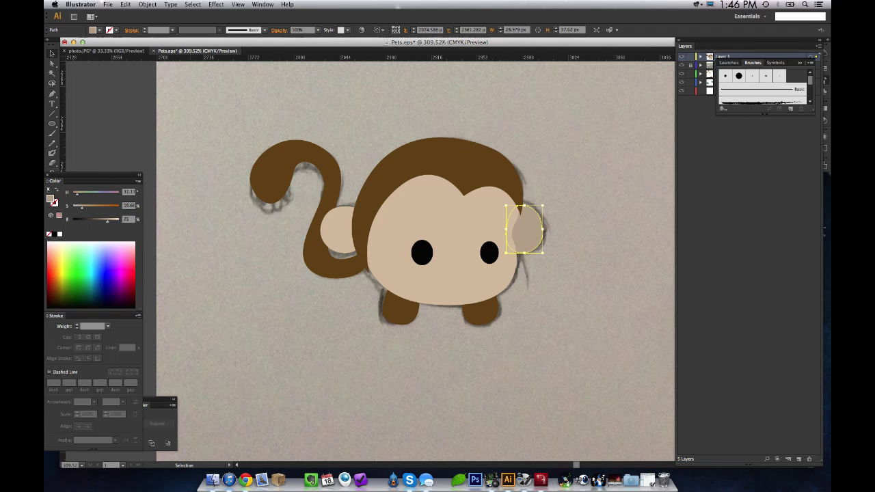
key(super+shift+bracketleft)
key(super+shift+a)
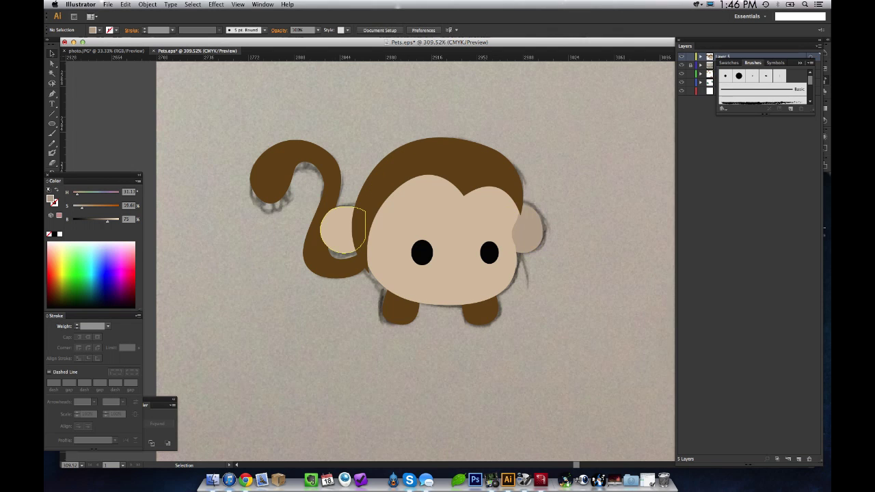
Step: Move both feet down slightly together and fine-tune the left foot's rotation
click(399, 309)
key(super+shift+a)
click(401, 311)
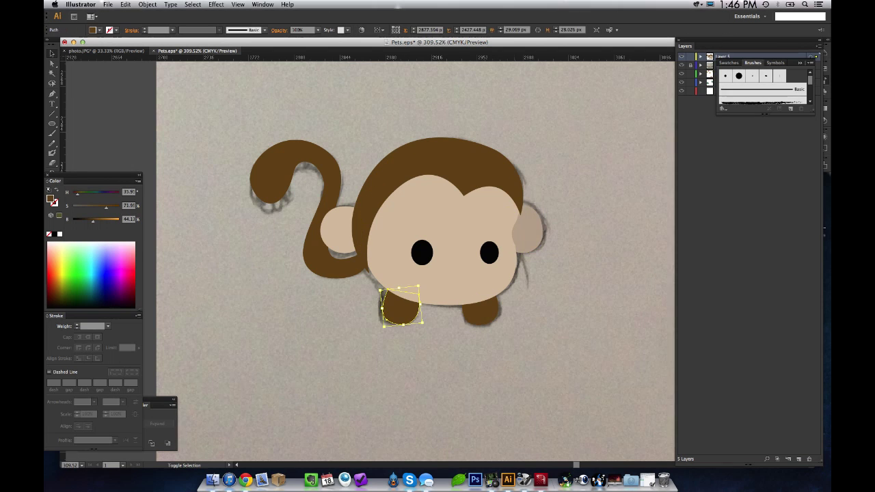
shift+click(480, 313)
drag(488, 310, 491, 315)
key(super+shift+a)
click(384, 310)
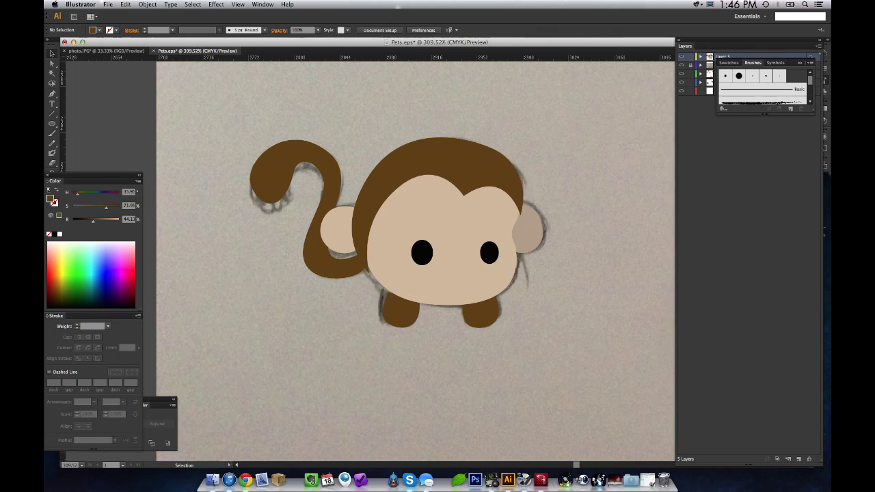
drag(424, 324, 402, 310)
key(super+shift+a)
Step: Lower both ears slightly so that they sit level with each other on either side of the head
drag(524, 230, 524, 236)
key(shift+super+a)
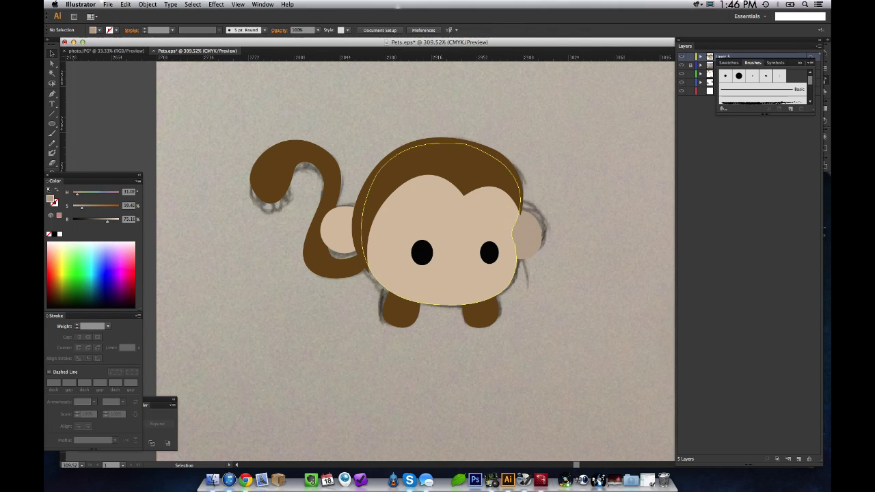
drag(347, 229, 347, 241)
key(shift+super+a)
key(shift+super+a)
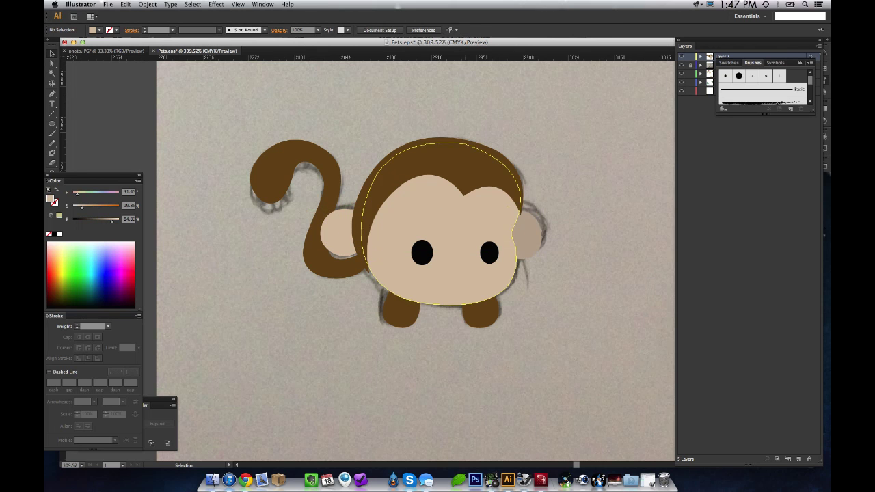
drag(535, 231, 545, 233)
key(super+shift+a)
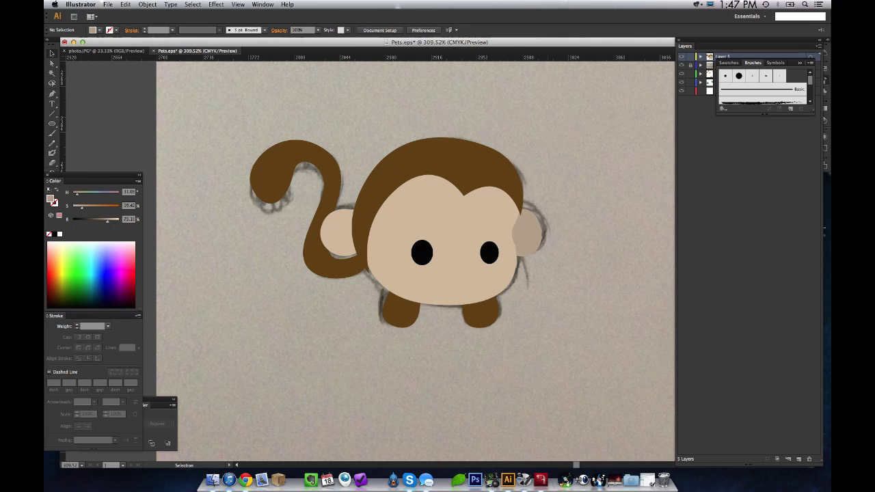
Step: Lighten the right ear by setting its fill brightness to 81%
key(z)
alt+click(464, 235)
alt+click(424, 259)
alt+click(422, 259)
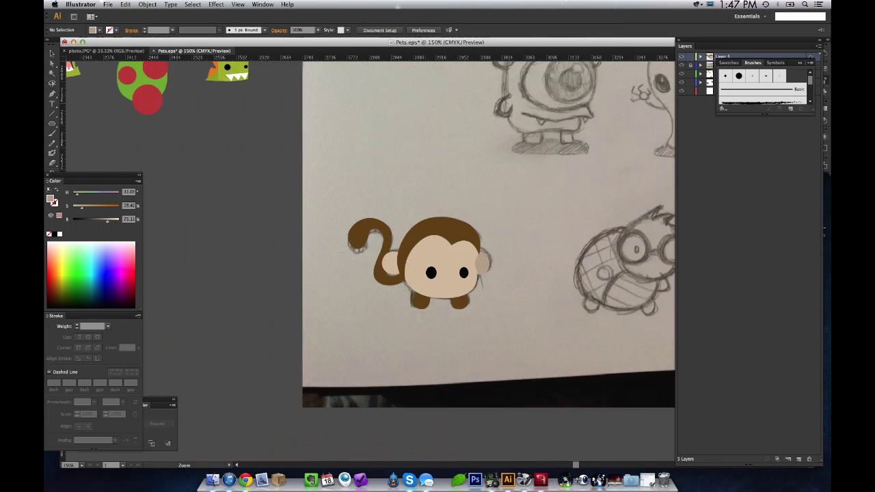
key(super+minus)
key(super+minus)
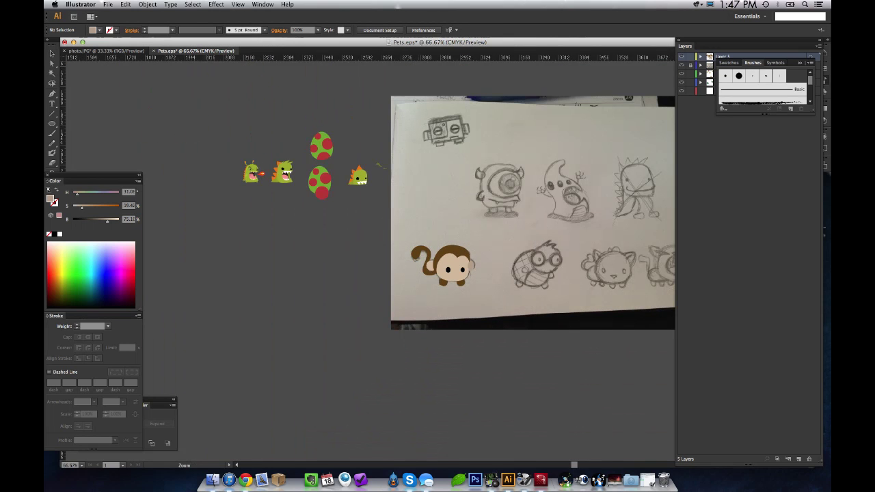
key(v)
drag(481, 284, 478, 295)
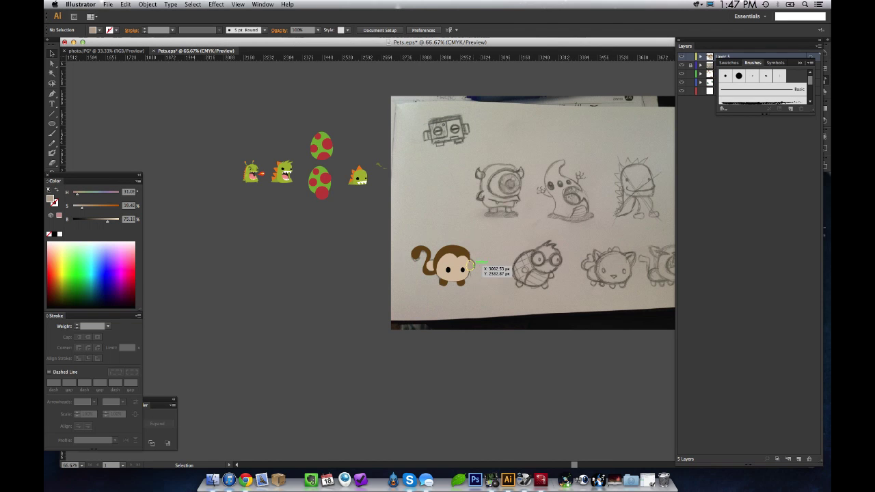
click(470, 265)
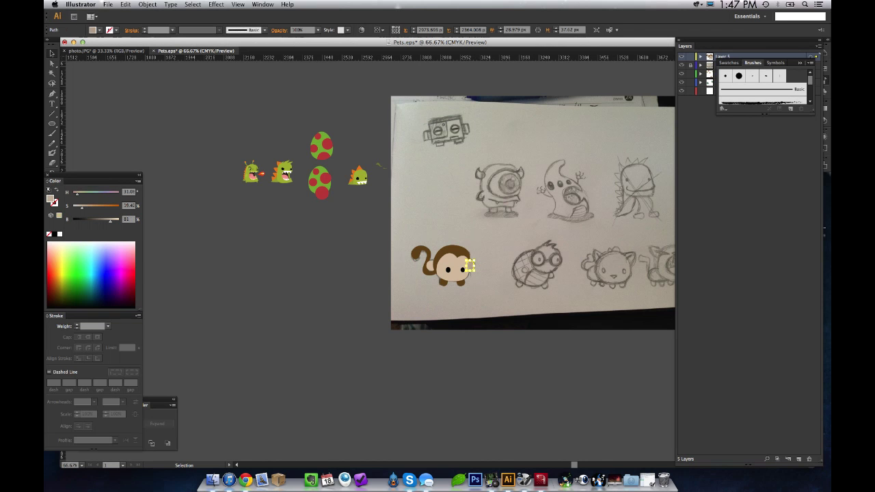
click(489, 273)
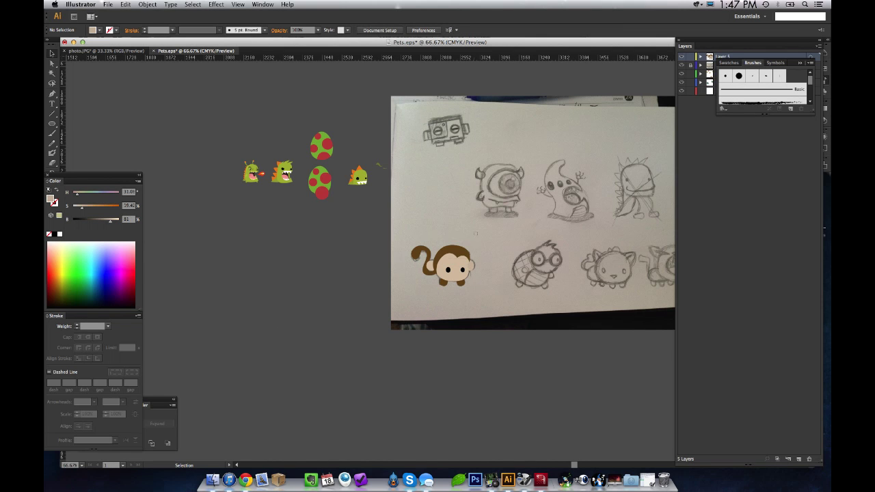
Step: Duplicate the whole monkey onto the empty canvas directly below the scanned sketch
drag(477, 277, 477, 298)
drag(454, 259, 456, 359)
click(497, 371)
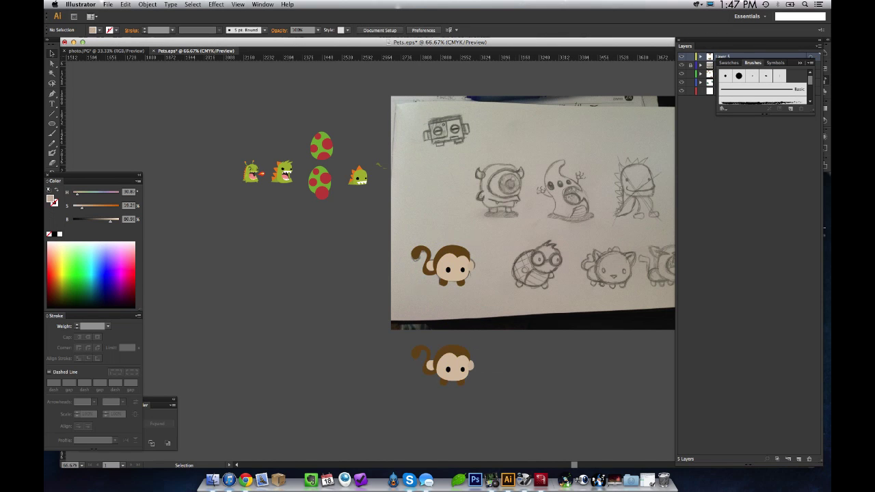
Step: Move both eyes of the duplicated monkey down together, closer to the bottom of the face
scroll(508, 193, down, 5)
scroll(508, 192, right, 3)
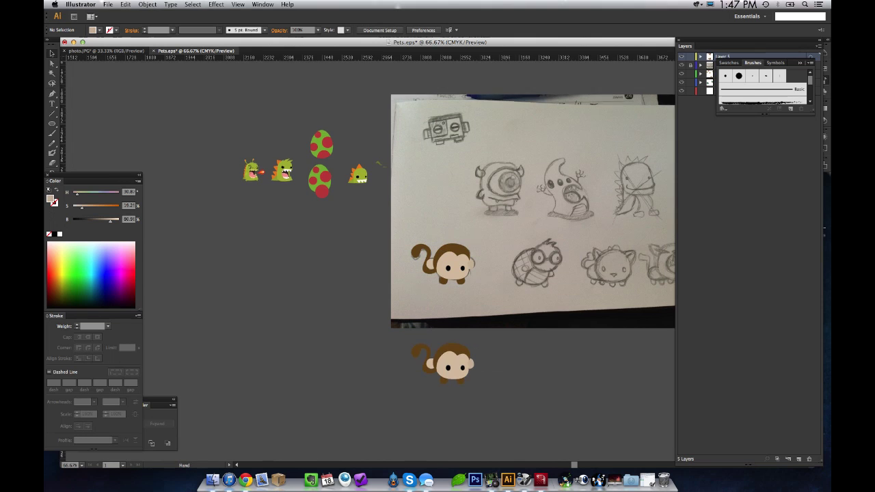
drag(356, 264, 446, 334)
key(v)
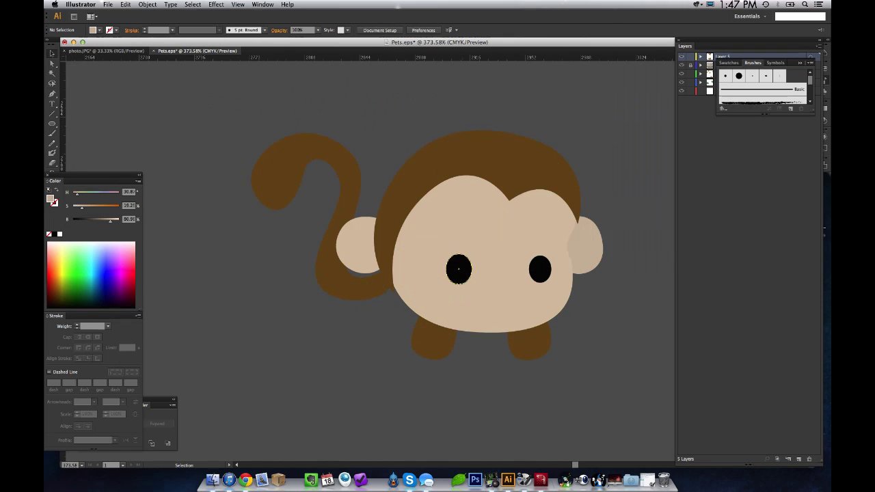
click(459, 269)
shift+click(540, 269)
drag(540, 270, 545, 294)
click(596, 315)
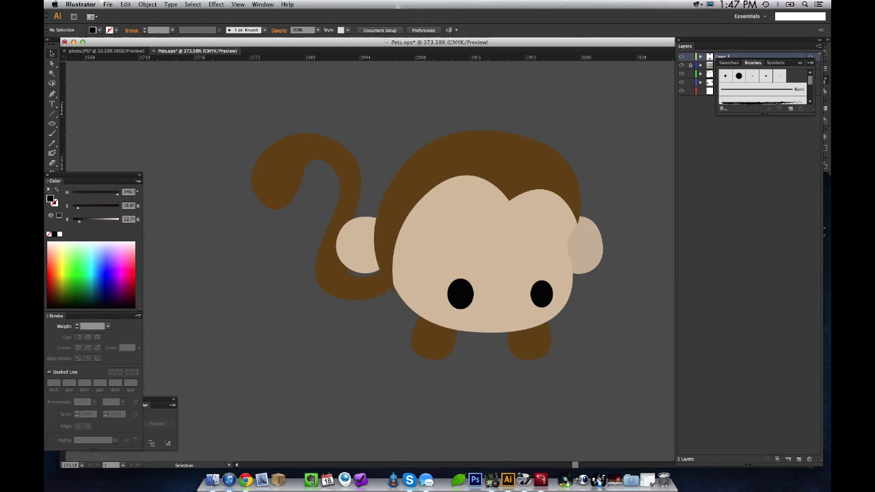
Step: Lower the duplicate's left and right ears to about the height of its eyes
drag(363, 243, 363, 259)
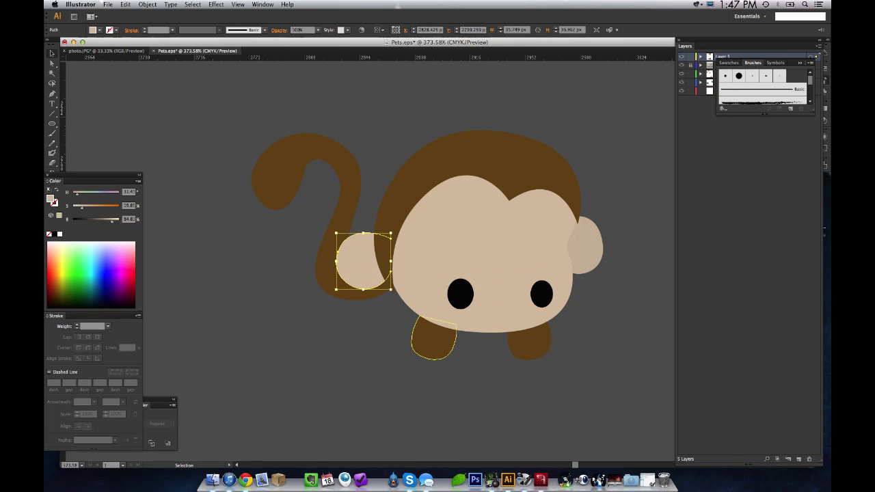
drag(371, 273, 371, 284)
key(super+shift+a)
drag(592, 242, 595, 271)
key(super+shift+a)
Step: Pull the hairline's central peak on the duplicate further down the forehead
key(a)
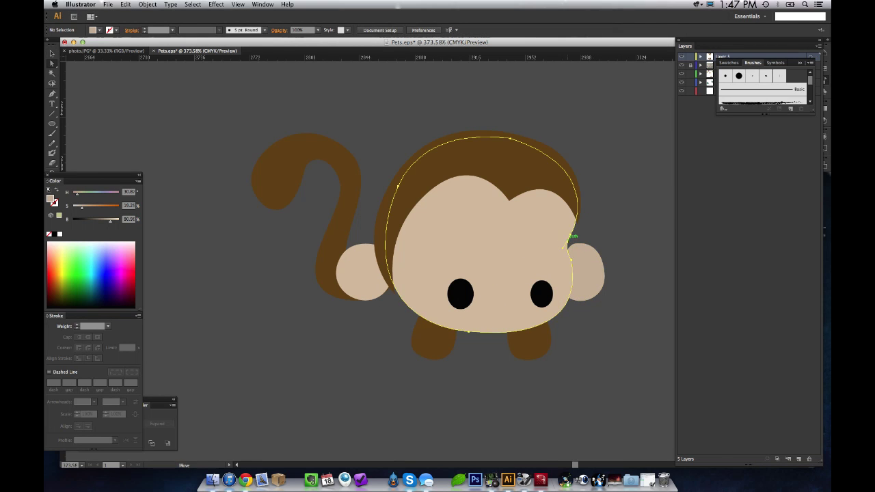
drag(508, 198, 512, 224)
key(super+shift+a)
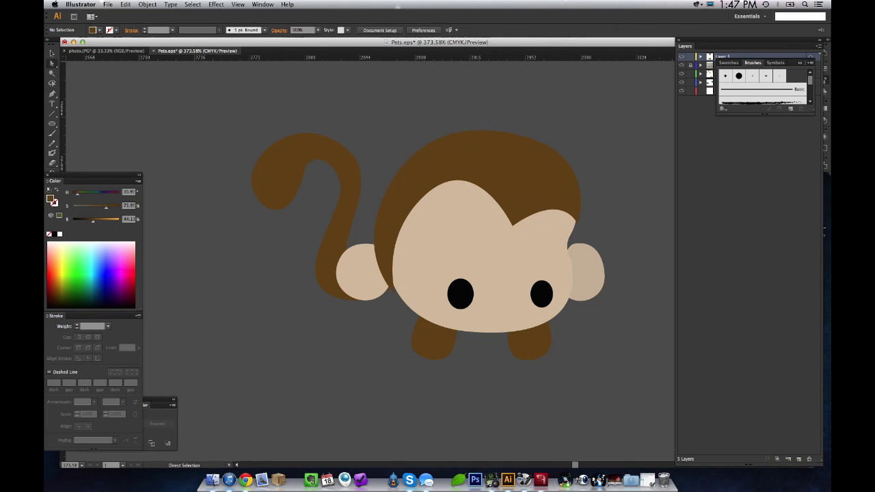
Step: Lower the anchor on the left curve of the duplicate's hairline slightly to flatten that side of the forehead
alt+super+click(438, 240)
alt+super+click(438, 241)
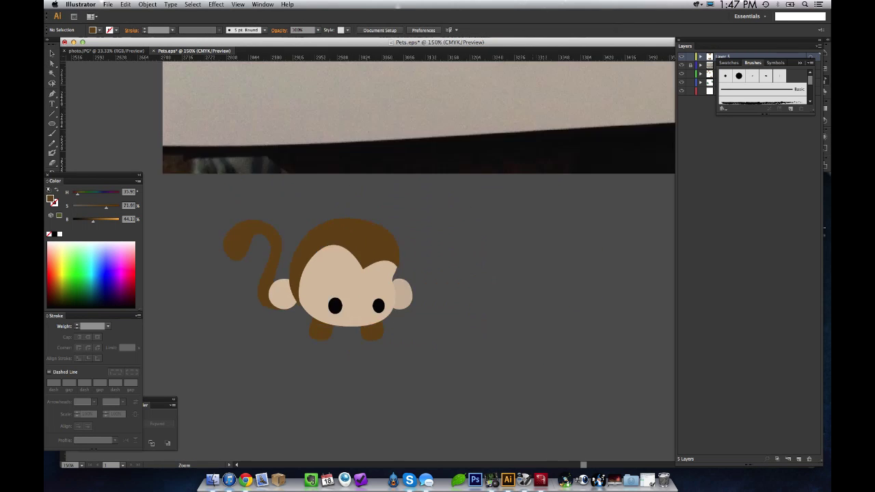
alt+super+click(438, 241)
alt+super+click(438, 241)
drag(438, 241, 489, 221)
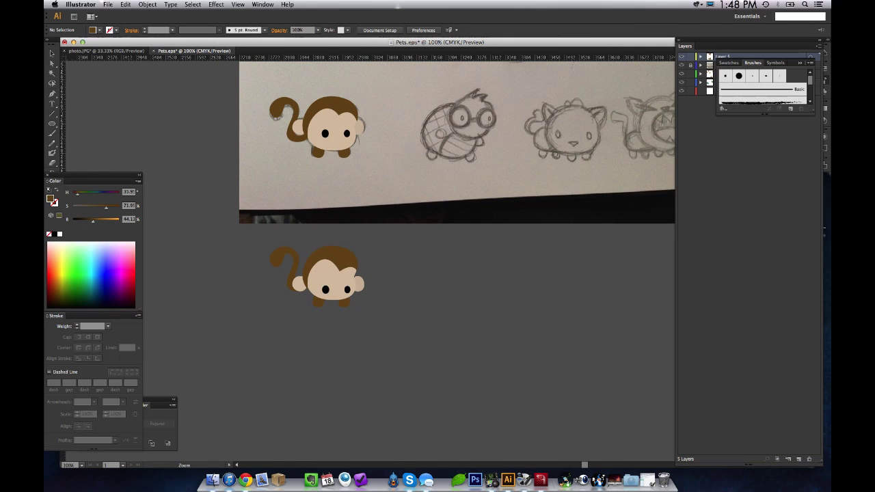
key(a)
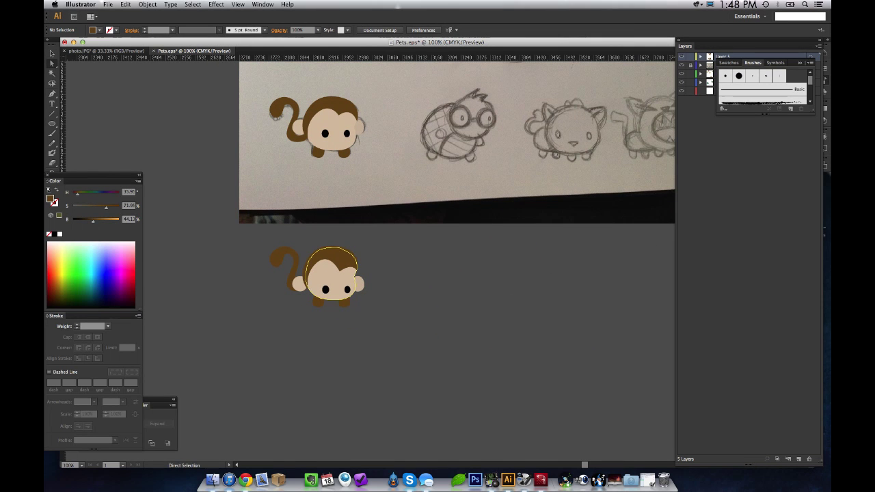
click(322, 261)
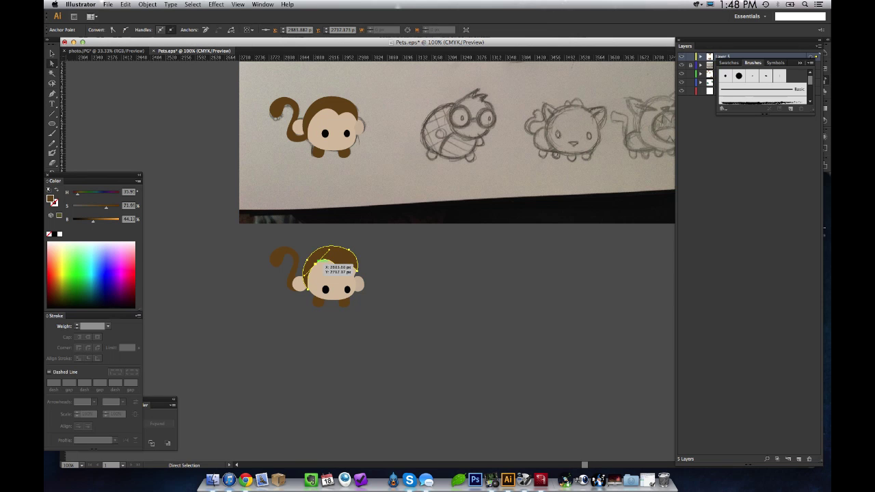
key(super+shift+a)
drag(315, 264, 316, 268)
key(super+shift+a)
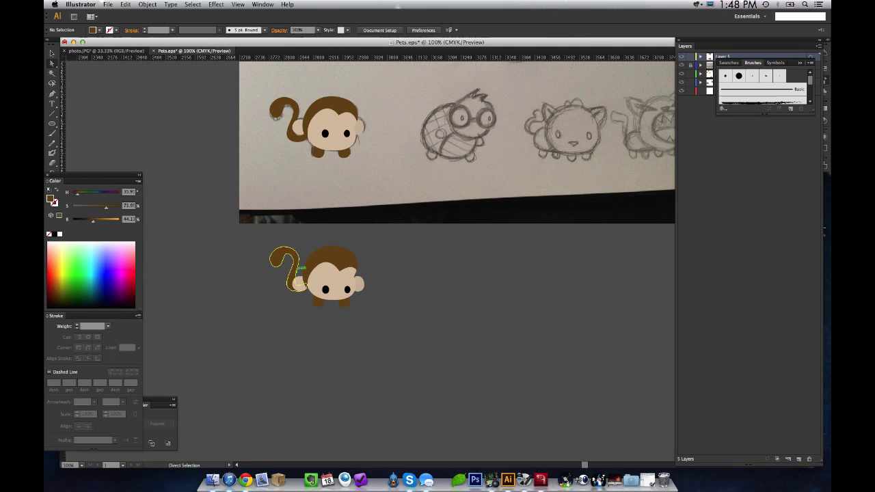
click(315, 269)
key(super+shift+a)
key(v)
key(super+z)
key(super+z)
key(super+equal)
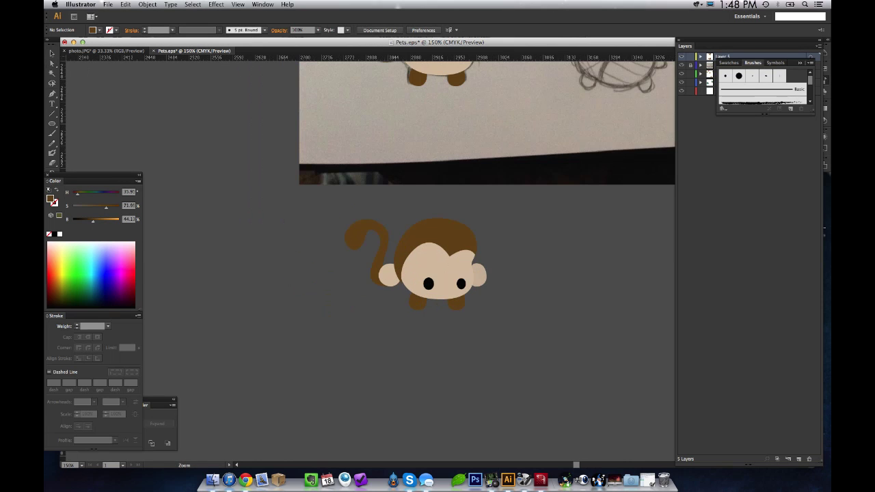
drag(430, 267, 378, 271)
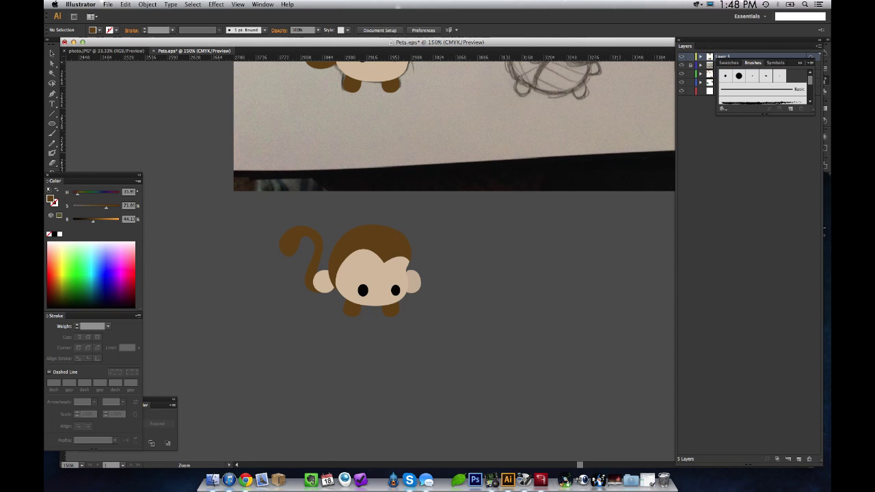
Step: Adjust the direction handle on the left curve of the duplicated monkey's hairline to reshape that side of the forehead
key(a)
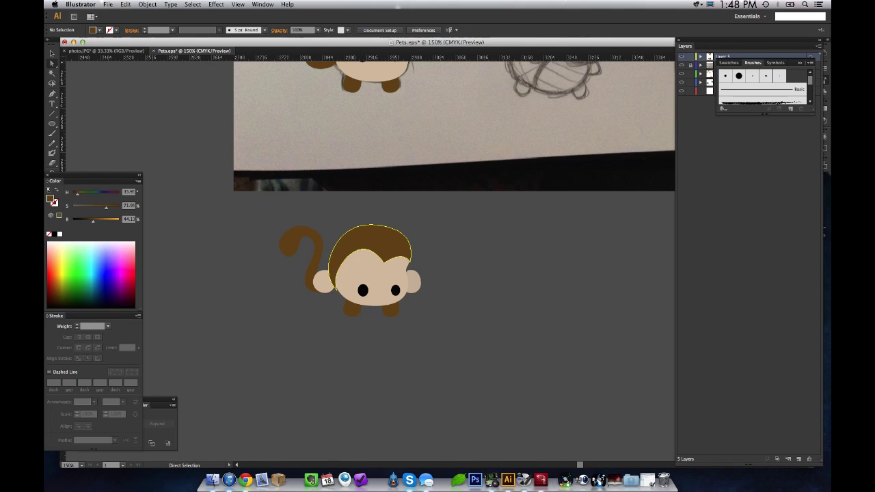
click(347, 256)
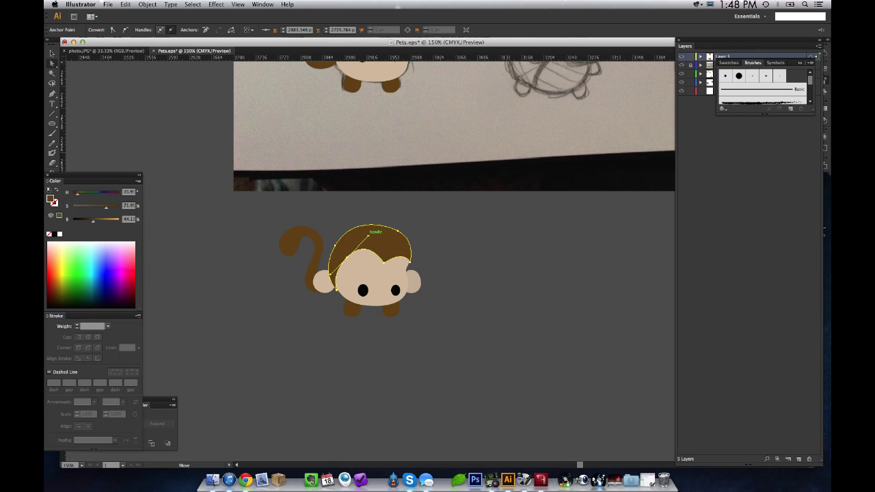
drag(369, 236, 366, 240)
click(405, 327)
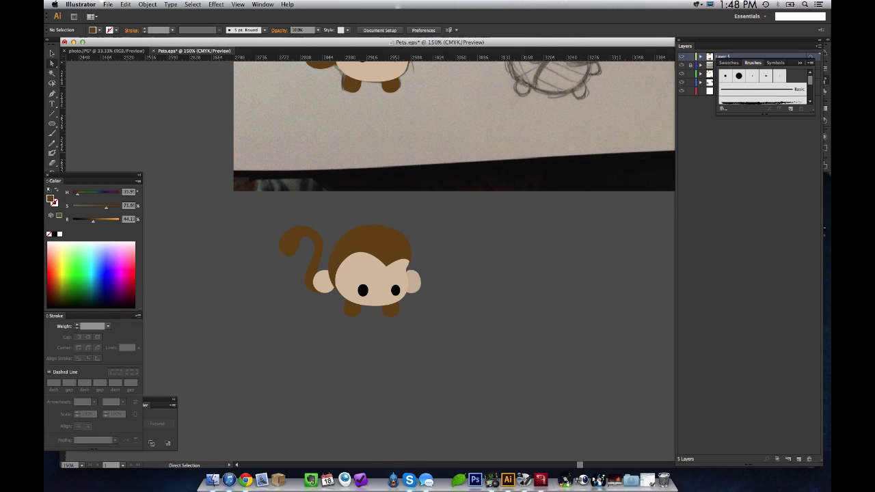
Step: Move the duplicated monkey's tail down so its base curls out below the left ear
key(v)
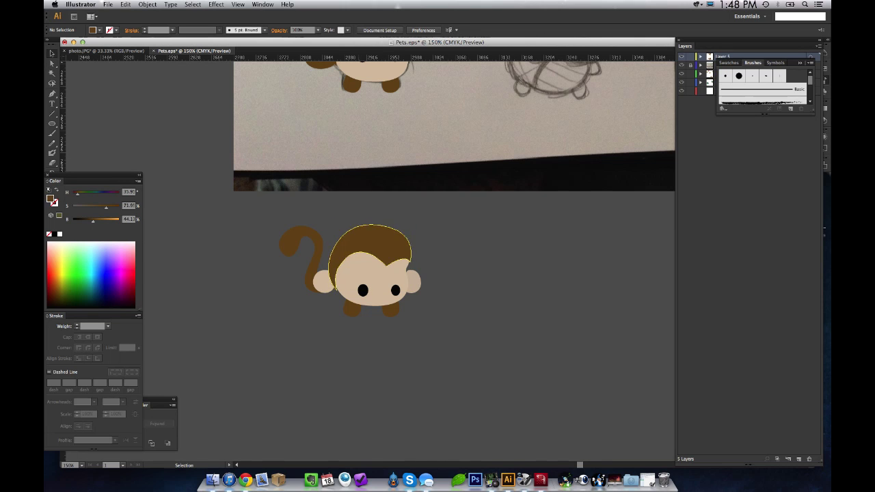
click(313, 266)
click(339, 214)
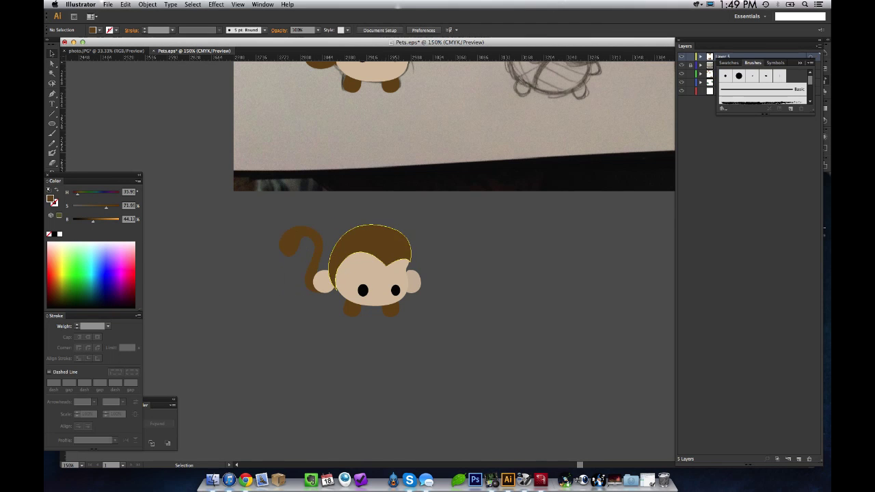
drag(316, 256, 314, 274)
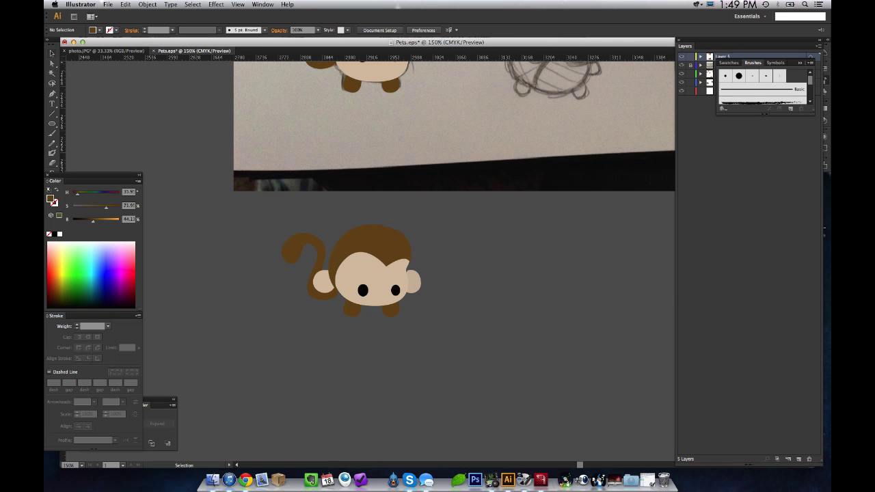
Step: Make a copy of the whole adjusted monkey directly below it
drag(273, 217, 429, 327)
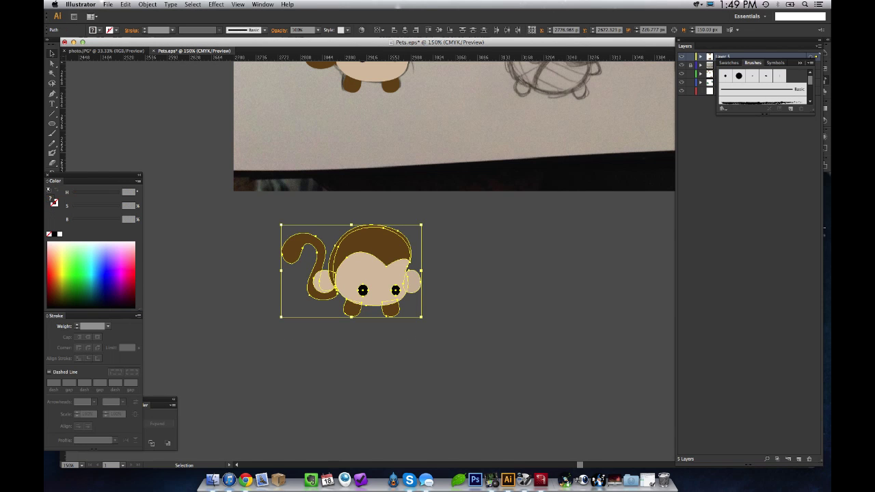
drag(392, 270, 402, 303)
key(space)
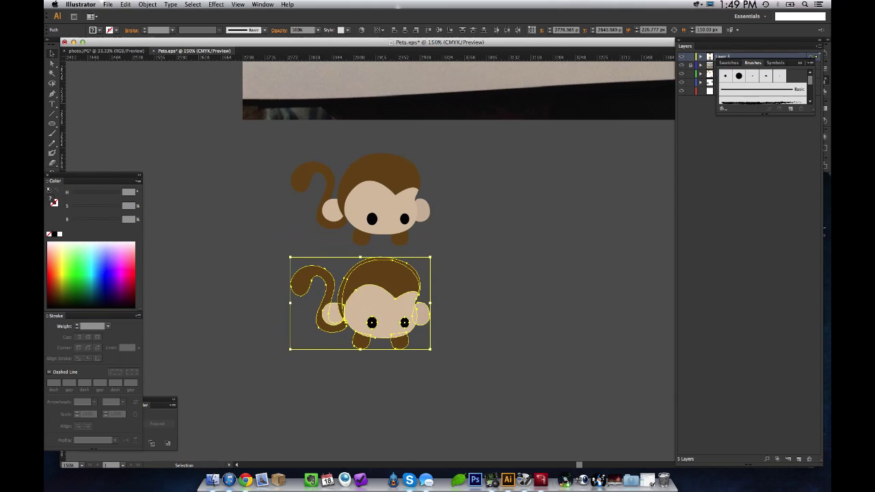
Step: Pull the anchor at the upper right of the lowest monkey's hair slightly inward
key(a)
key(super+shift+a)
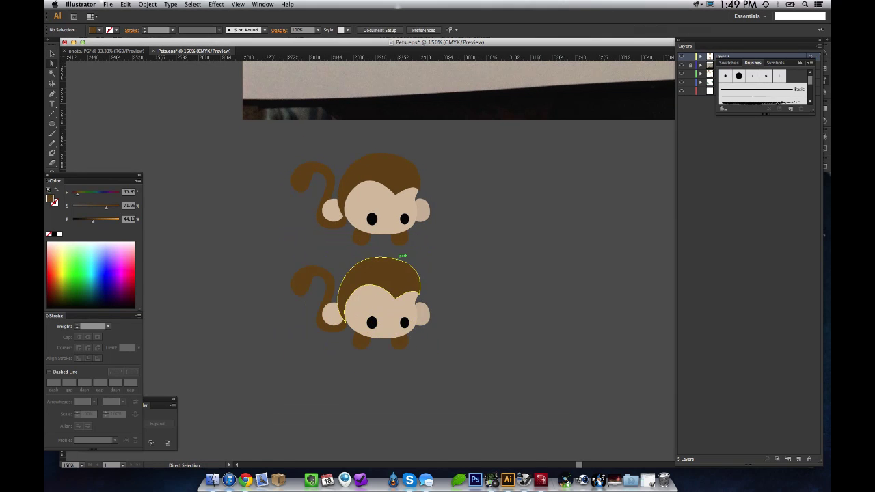
drag(410, 262, 405, 262)
click(441, 256)
Step: Move both ears of the lowest monkey slightly upward and inward, closer to the head
key(v)
click(421, 313)
drag(421, 313, 419, 309)
click(441, 295)
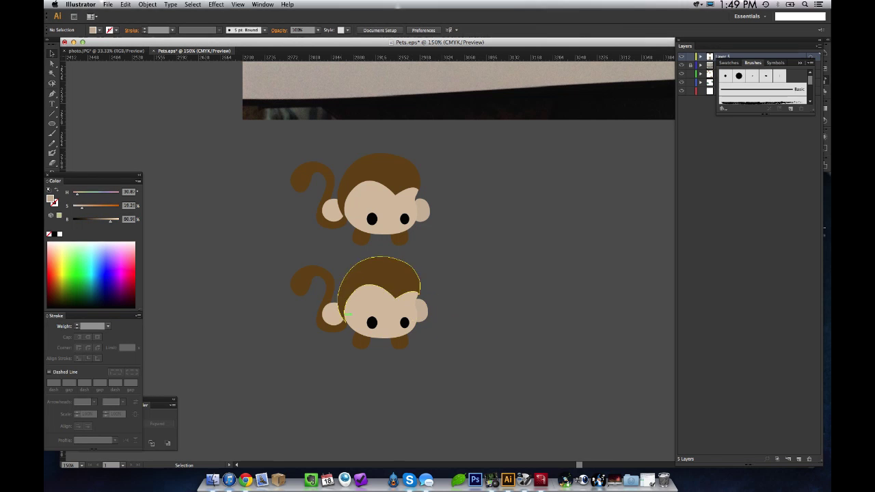
drag(330, 315, 340, 311)
key(super+shift+a)
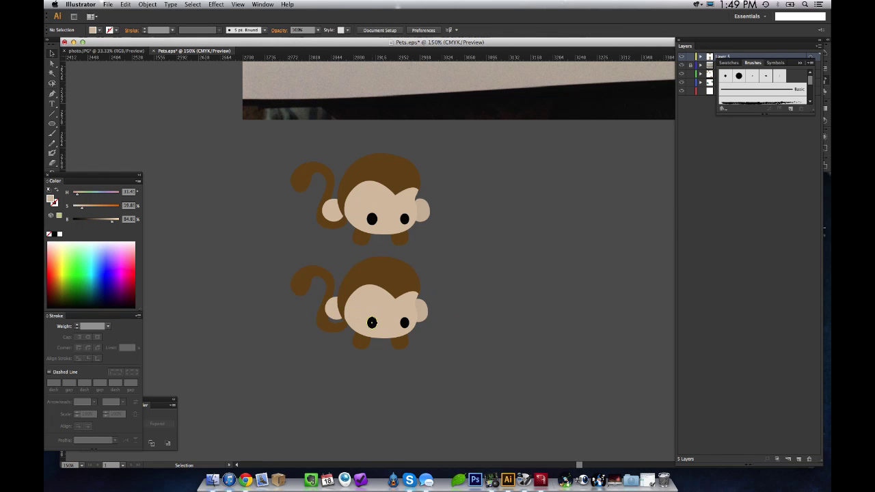
drag(372, 322, 371, 322)
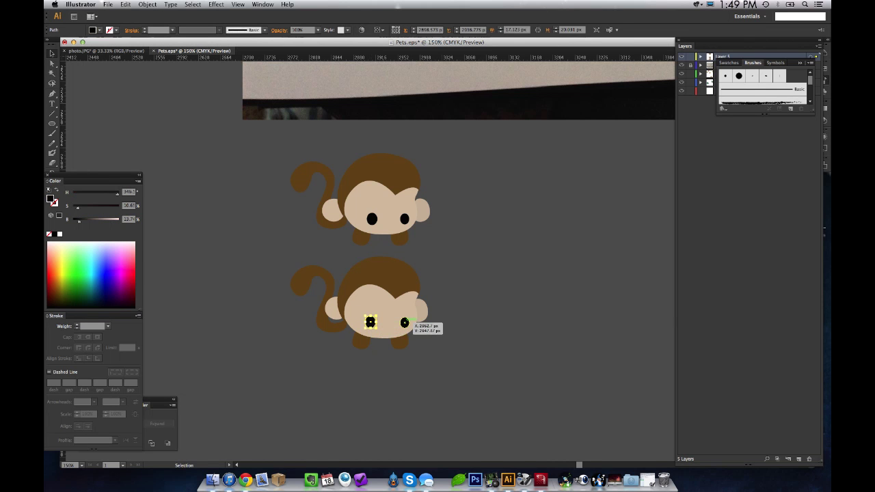
key(super+z)
click(413, 373)
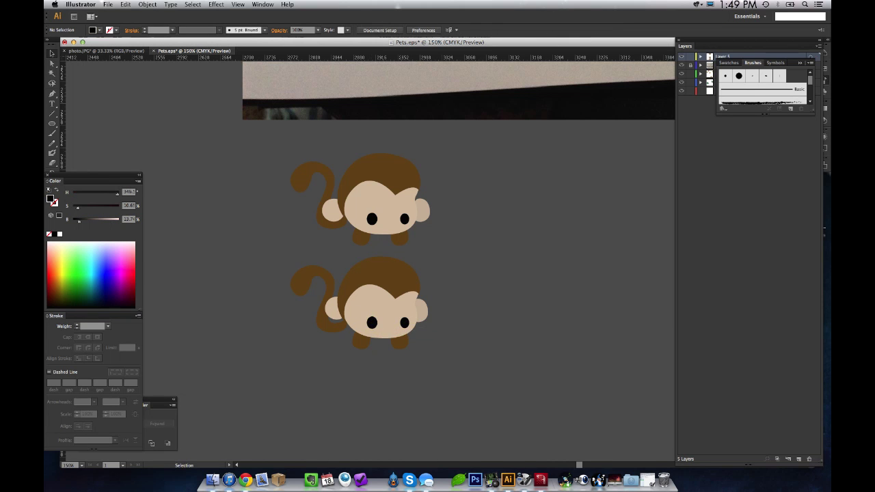
Step: Nudge the anchors at the tip of the lowest monkey's tail to refine the curled end
key(a)
drag(276, 262, 305, 300)
drag(314, 301, 313, 300)
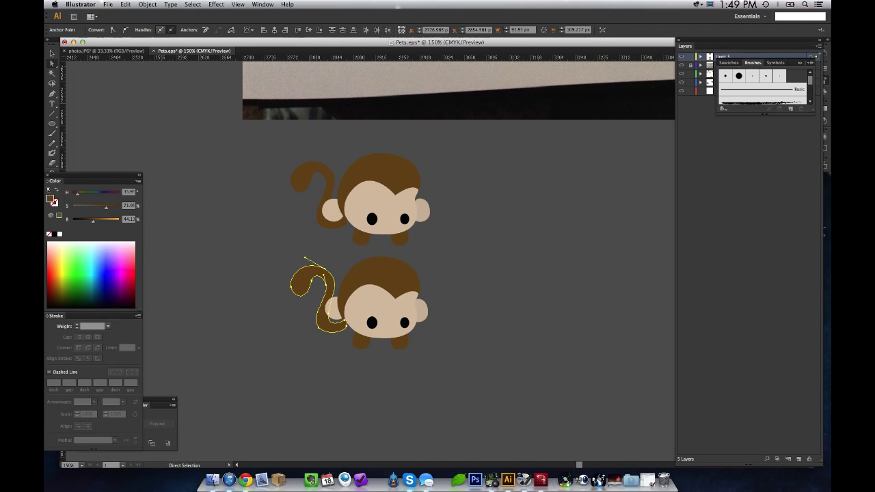
drag(283, 257, 315, 300)
click(312, 280)
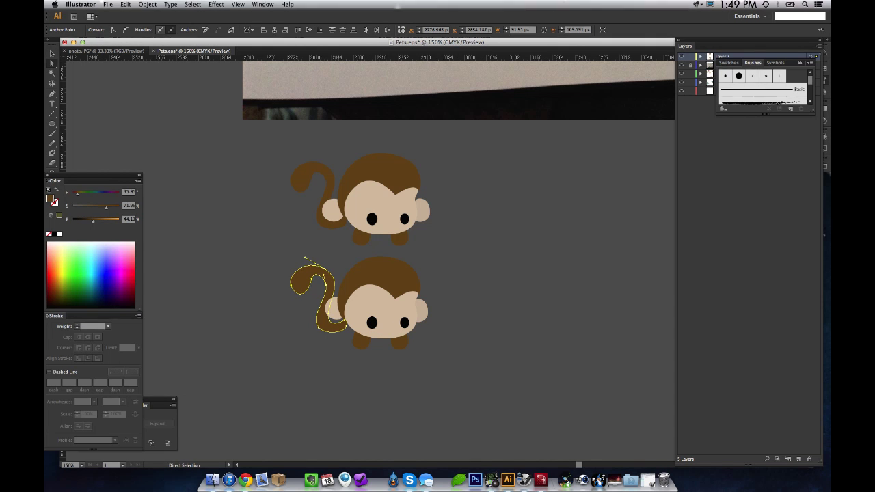
drag(279, 276, 310, 297)
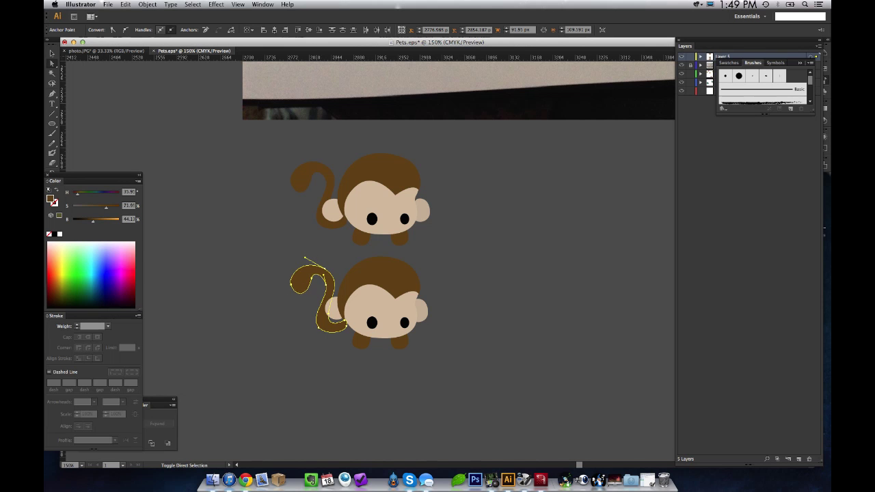
key(Down)
key(Down)
key(Down)
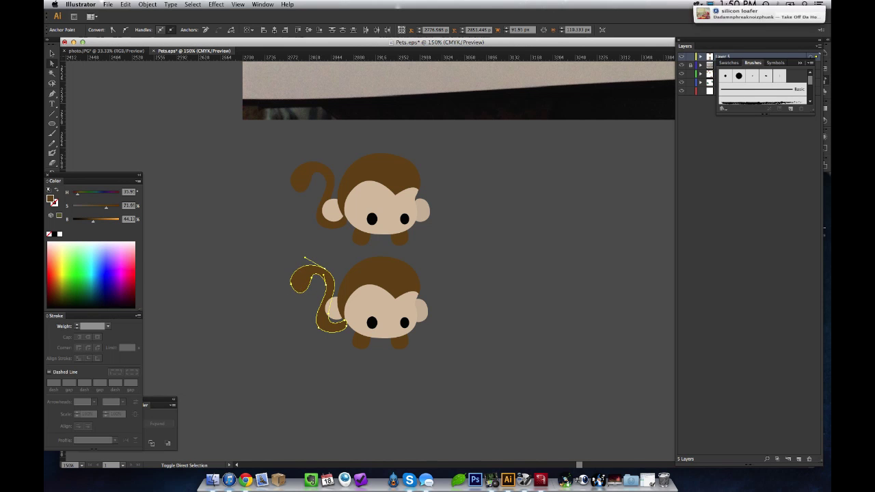
Step: Rotate the lowest monkey's tail slightly clockwise and move it closer to the body
key(v)
key(super+shift+a)
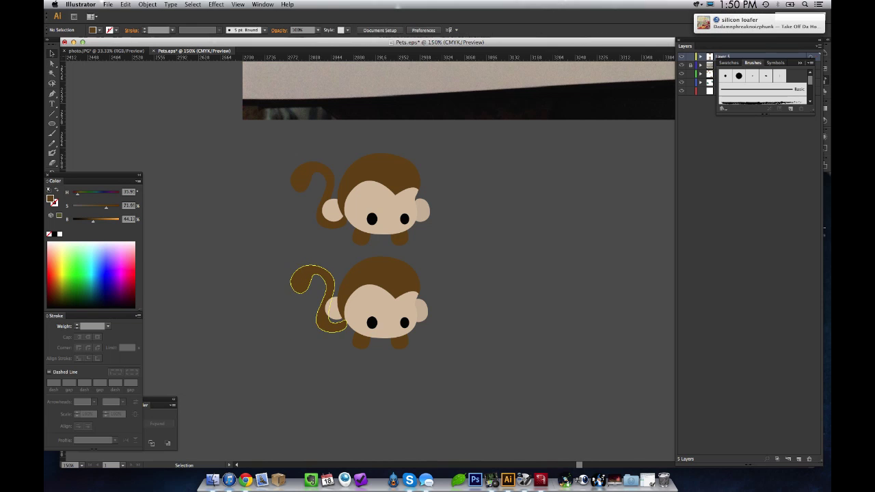
click(313, 272)
drag(287, 261, 290, 259)
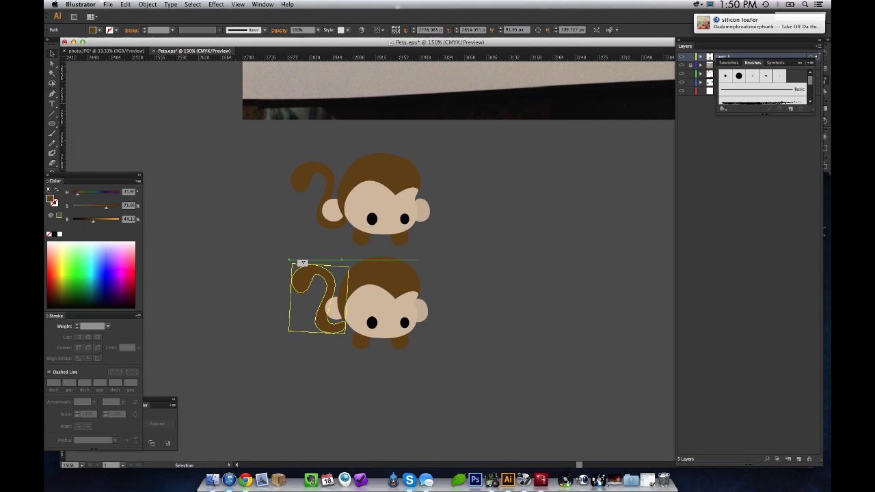
drag(331, 279, 324, 294)
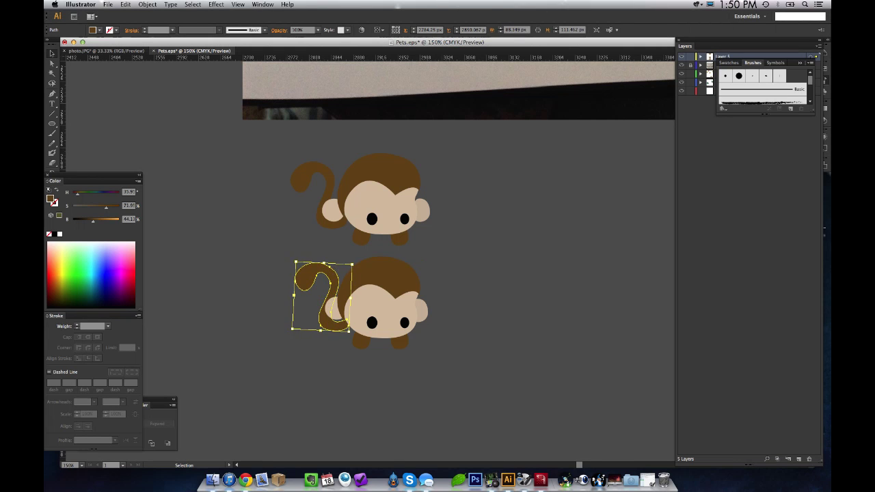
Step: Tilt the lowest monkey's tail further clockwise and tuck it in tighter behind the head and ear
click(275, 294)
click(331, 272)
click(279, 279)
click(313, 266)
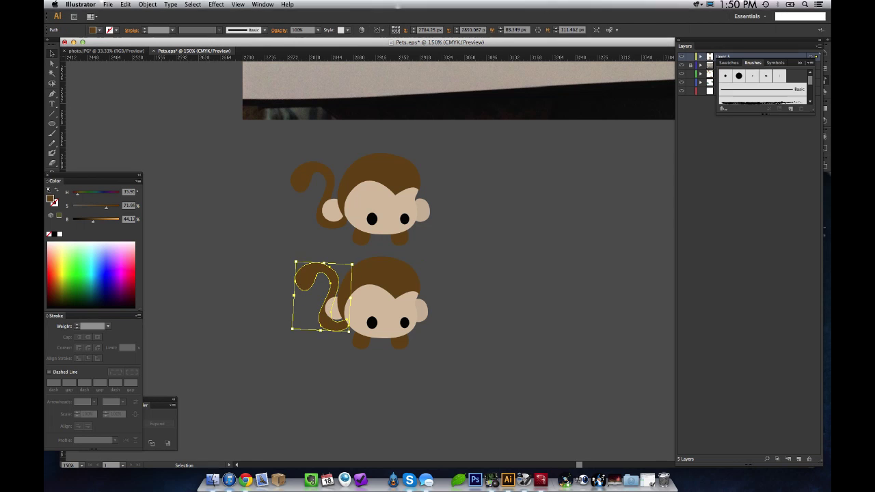
drag(291, 259, 315, 266)
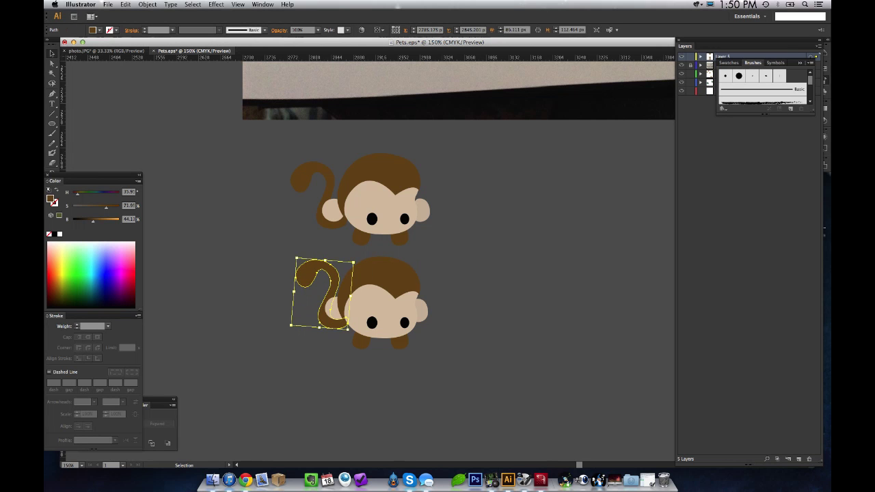
drag(295, 256, 326, 264)
click(286, 287)
key(super+shift+a)
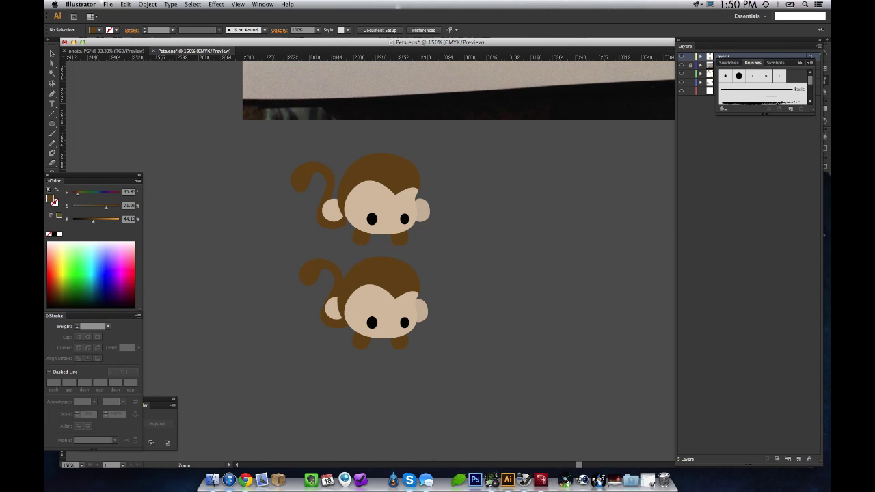
Step: Compare the two adjusted monkeys with the original traced one at a smaller view, highlighting their outlines on and off
key(super+minus)
drag(325, 264, 317, 305)
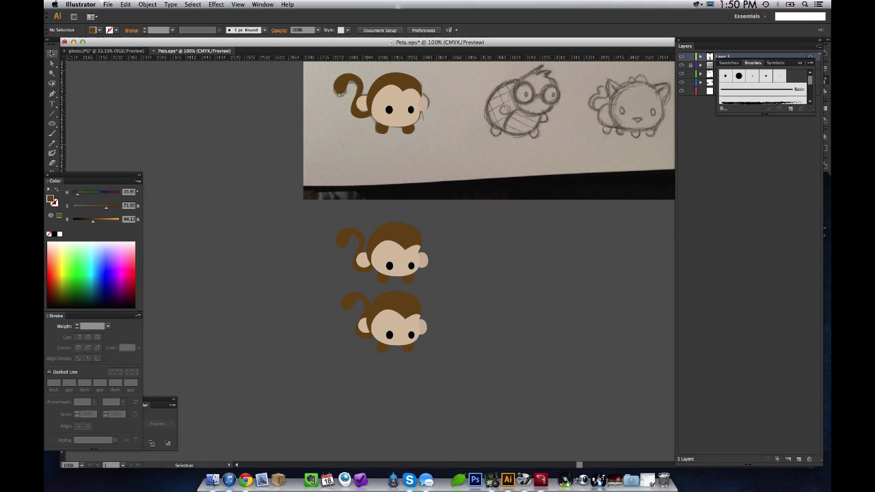
drag(467, 211, 339, 299)
drag(302, 417, 301, 418)
drag(452, 401, 273, 208)
drag(269, 392, 462, 208)
key(super+shift+a)
key(super+a)
key(super+shift+a)
key(super+a)
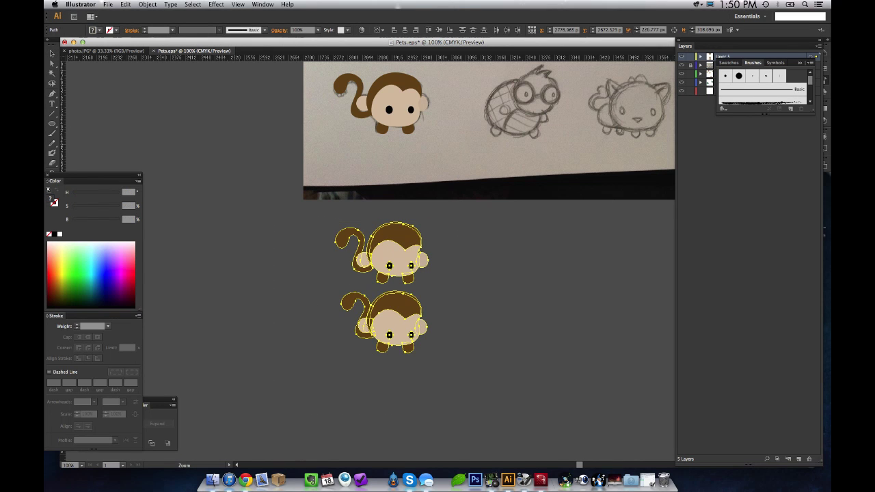
key(super+shift+a)
key(super+a)
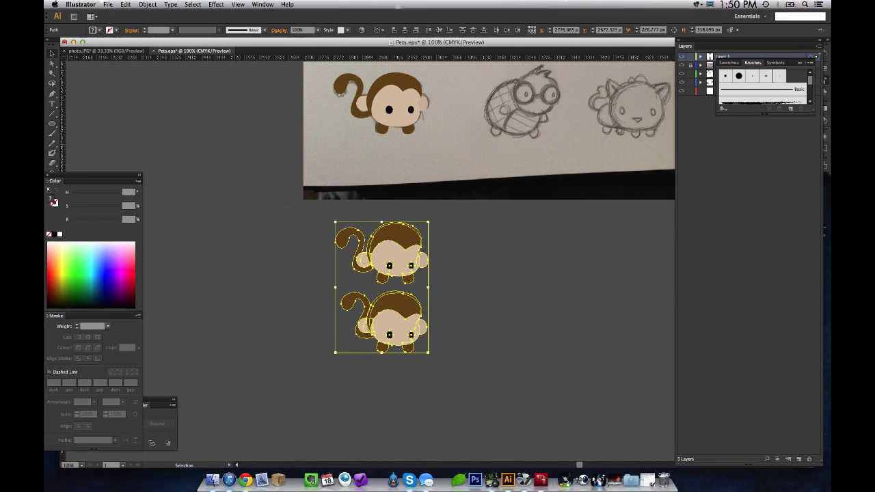
key(super+shift+a)
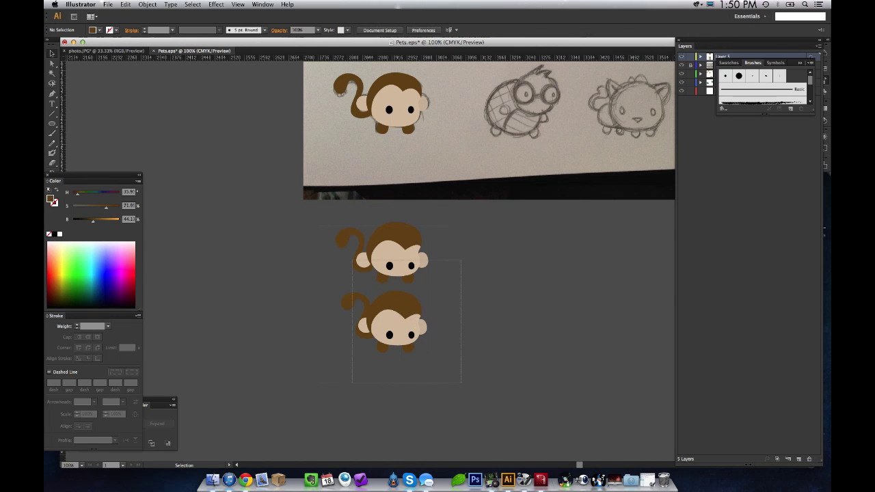
key(super+a)
key(super+shift+a)
key(super+a)
key(super+shift+a)
key(super+a)
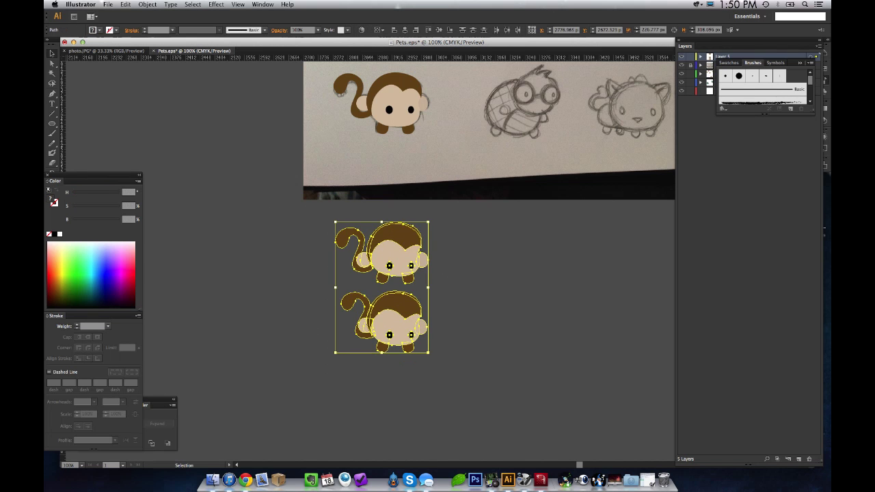
key(super+shift+a)
Step: Draw an ellipse about 140 by 138 px over the sketched turtle's shell and fill it green
scroll(369, 260, right, 5)
scroll(369, 260, up, 3)
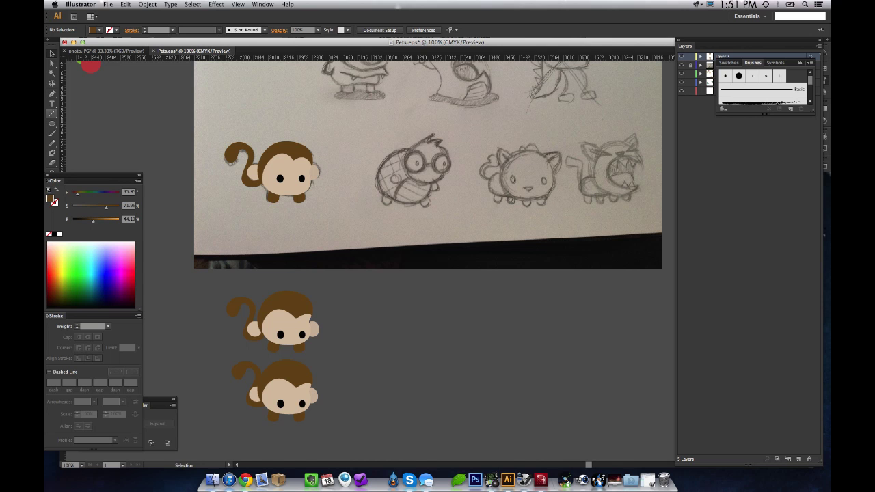
key(l)
drag(375, 146, 435, 203)
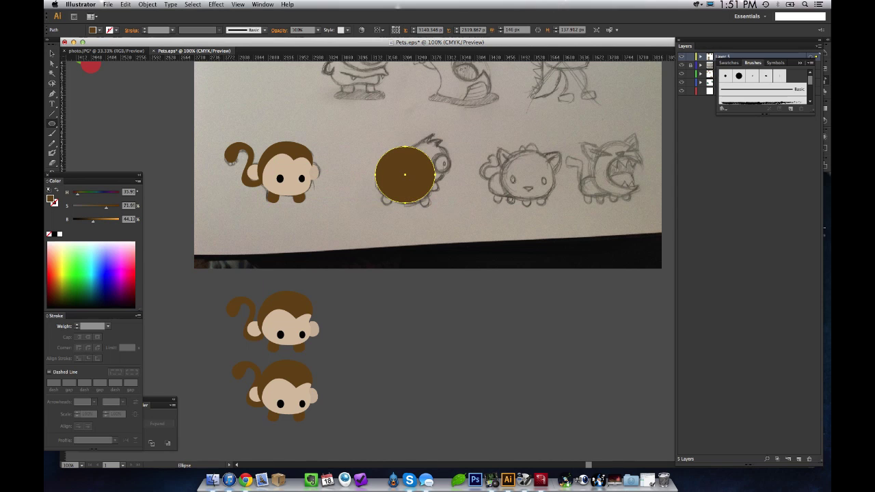
key(v)
key(l)
click(79, 281)
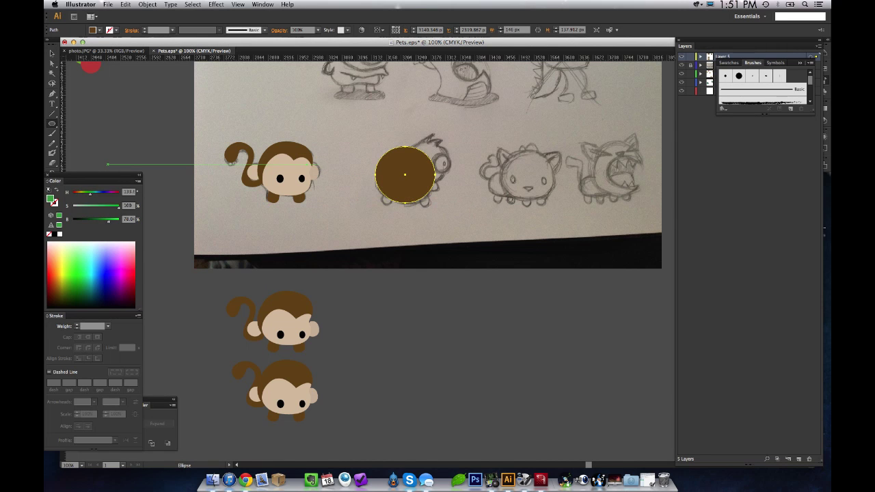
drag(78, 283, 77, 284)
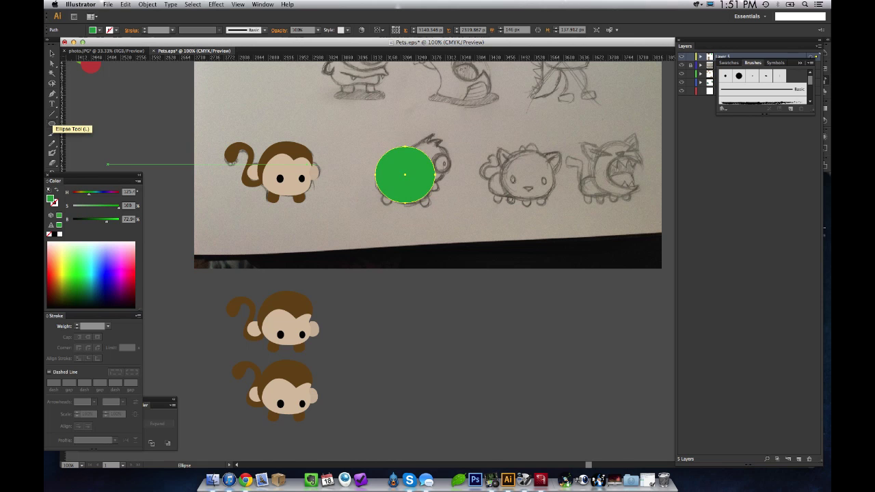
Step: Draw a green circle over the sketched turtle's head, overlapping the upper right of the shell
drag(405, 135, 445, 162)
key(v)
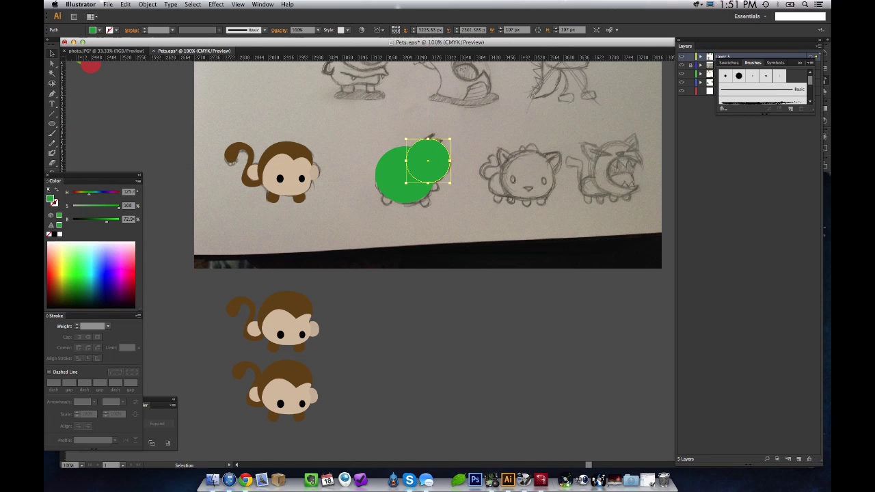
key(super+shift+a)
Step: Draw a near-white circle about 48 px wide over the turtle's left eye and give it a black 1 pt stroke
key(l)
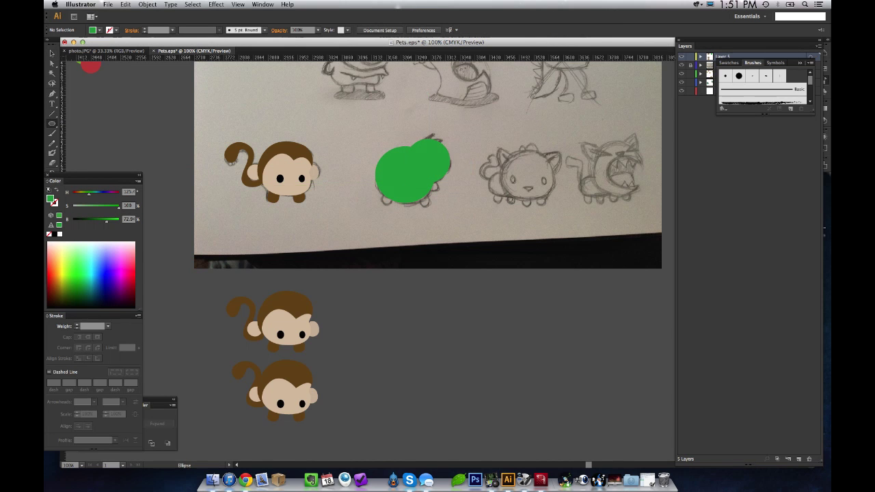
mouse_move(118, 208)
mouse_down()
mouse_move(73, 208)
mouse_move(113, 222)
mouse_up()
drag(406, 151, 424, 169)
key(x)
click(54, 234)
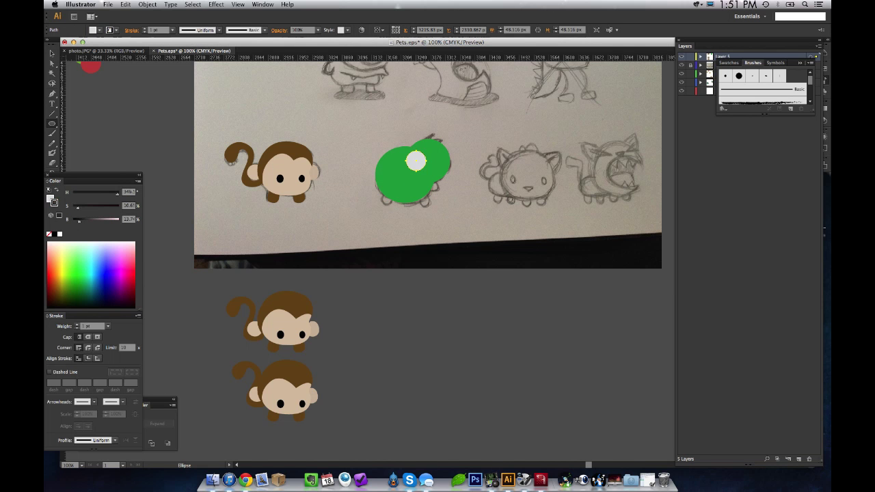
Step: Set the left eye circle's stroke to 4 pt and place a copy of it over the turtle's right eye
click(172, 30)
click(182, 58)
click(171, 30)
click(181, 75)
mouse_move(415, 160)
mouse_down()
mouse_move(439, 161)
mouse_move(416, 163)
mouse_up()
click(465, 164)
click(440, 162)
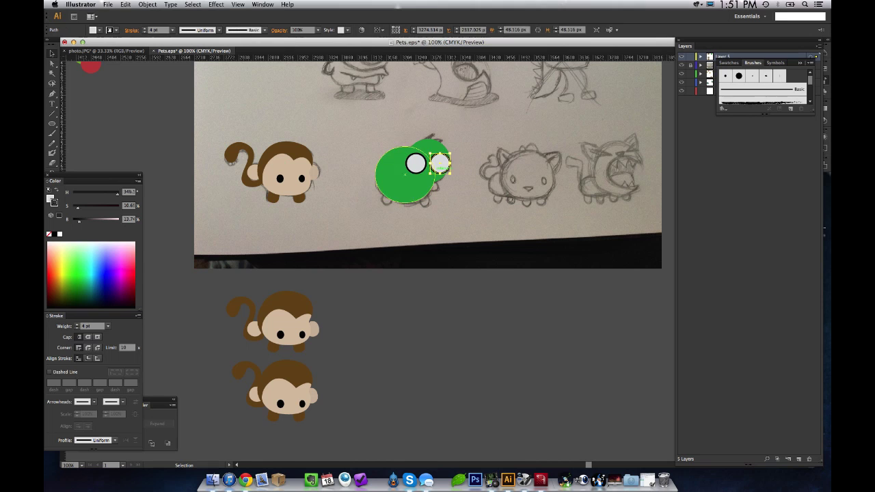
Step: Thicken the black stroke of both turtle eye circles to 5 pt
click(466, 163)
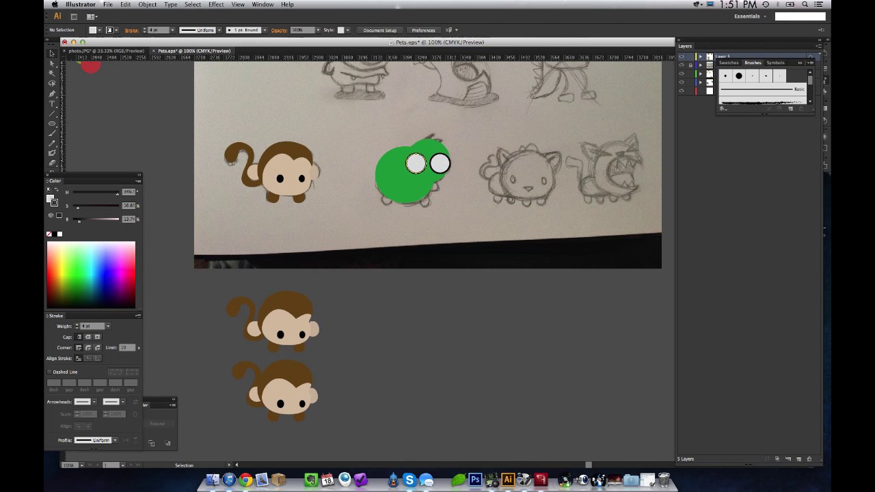
click(416, 163)
click(167, 30)
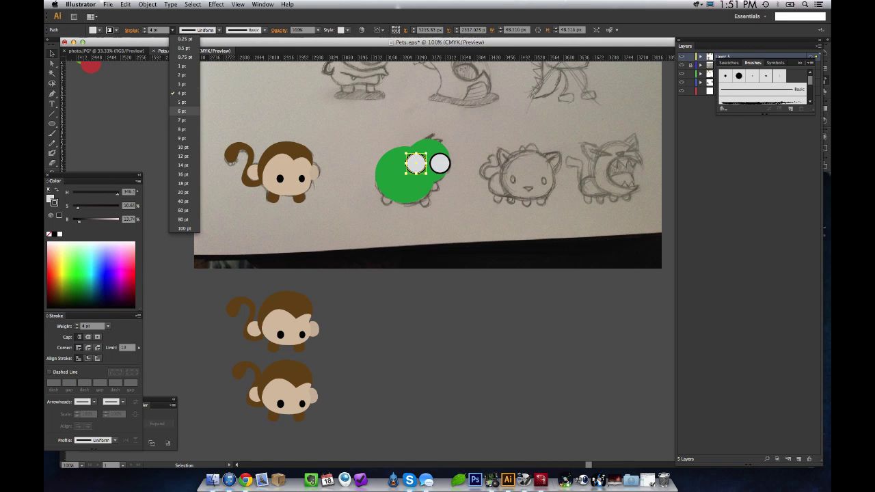
click(182, 111)
click(465, 159)
click(440, 163)
click(166, 29)
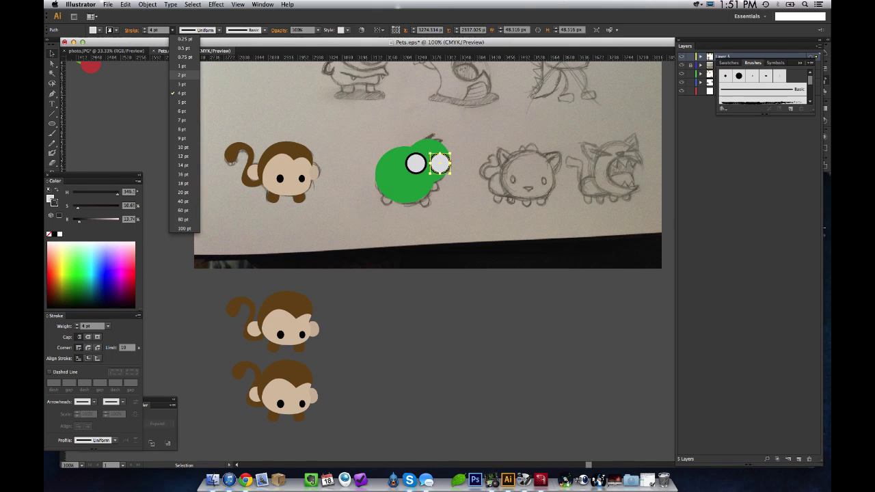
click(181, 94)
key(super+shift+a)
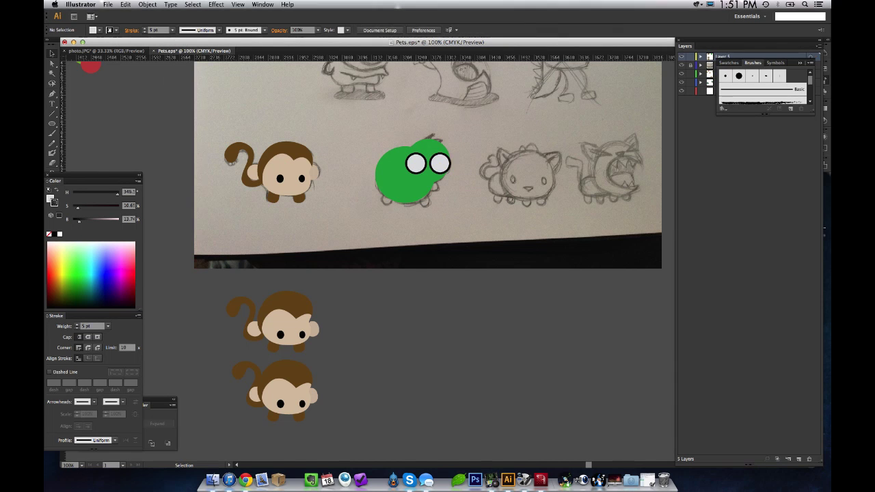
Step: Move both eye circles together slightly to the right on the turtle's head
drag(378, 132, 481, 196)
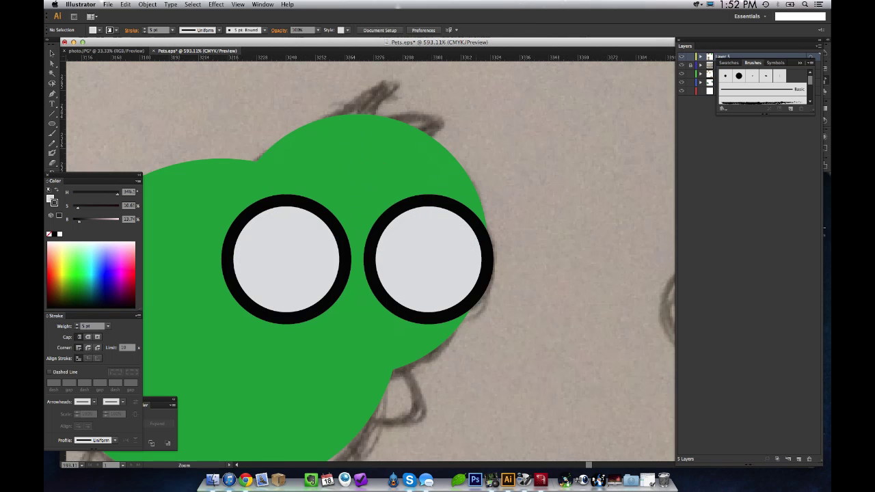
key(v)
click(287, 259)
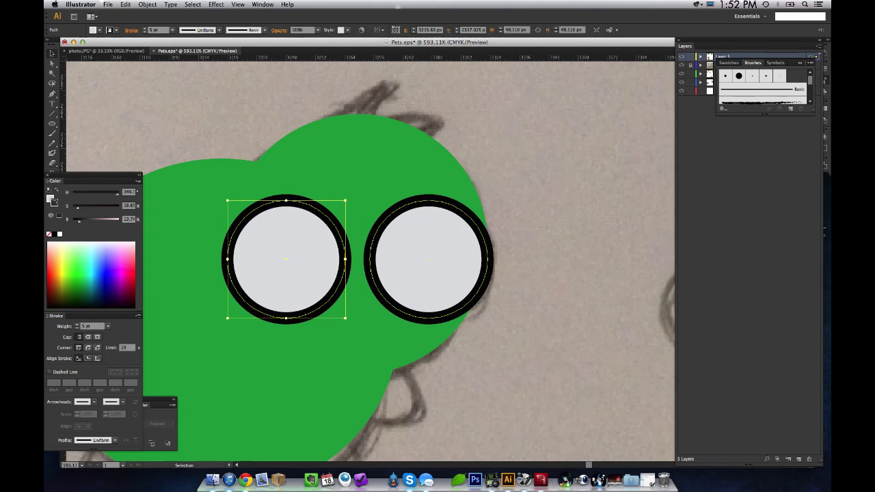
shift+click(428, 260)
drag(450, 259, 456, 259)
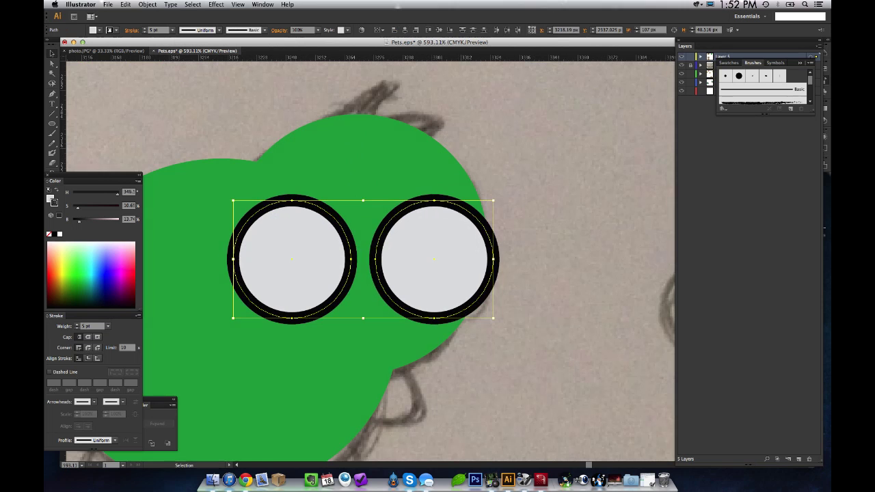
Step: Enlarge only the left eye circle from its centre to about 51 px wide
shift+click(464, 260)
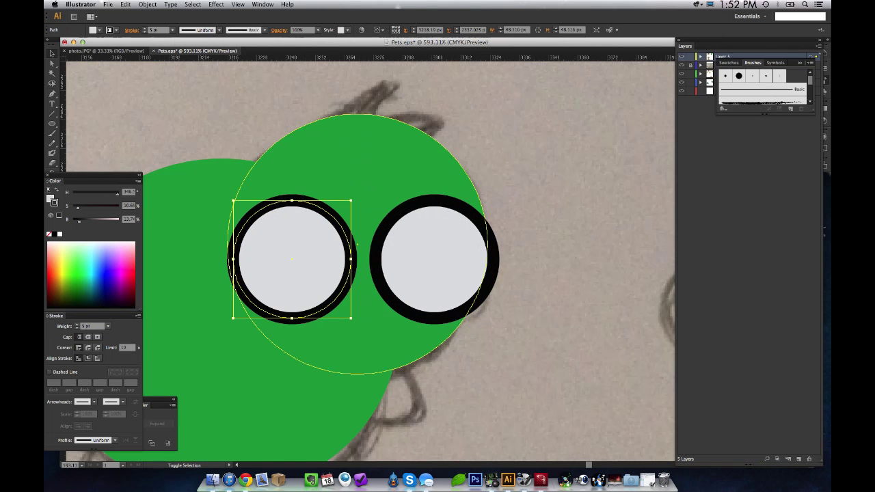
drag(351, 201, 354, 198)
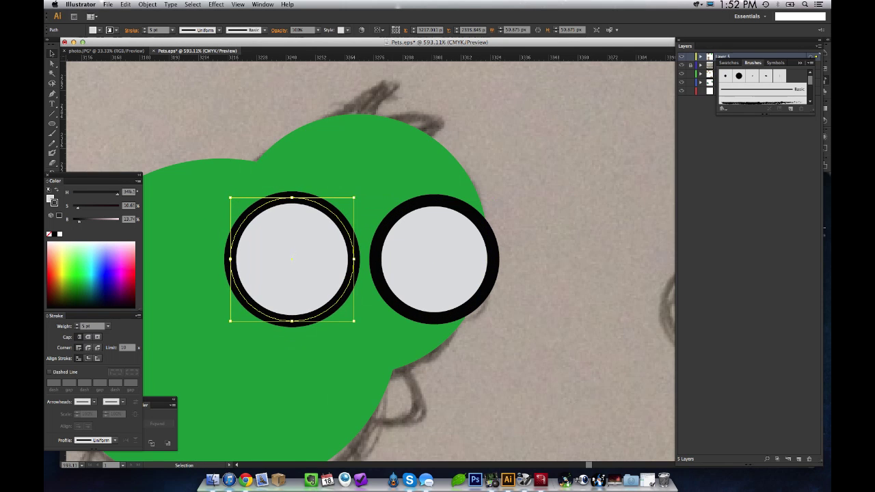
click(539, 225)
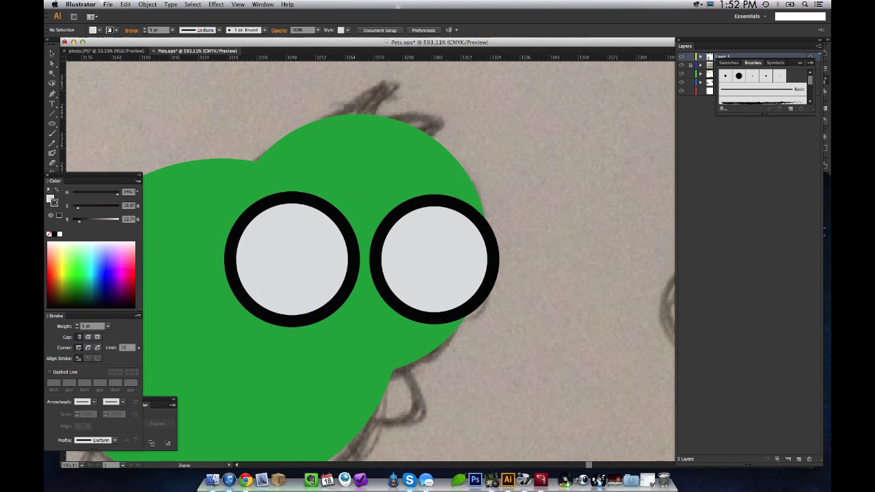
Step: Try shifting the enlarged left eye circle slightly lower on the head
key(v)
click(362, 171)
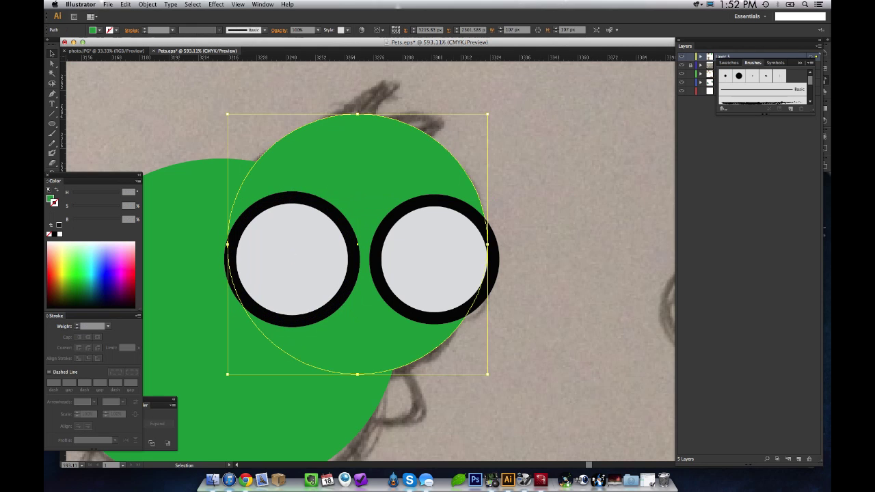
click(547, 225)
click(364, 236)
click(308, 253)
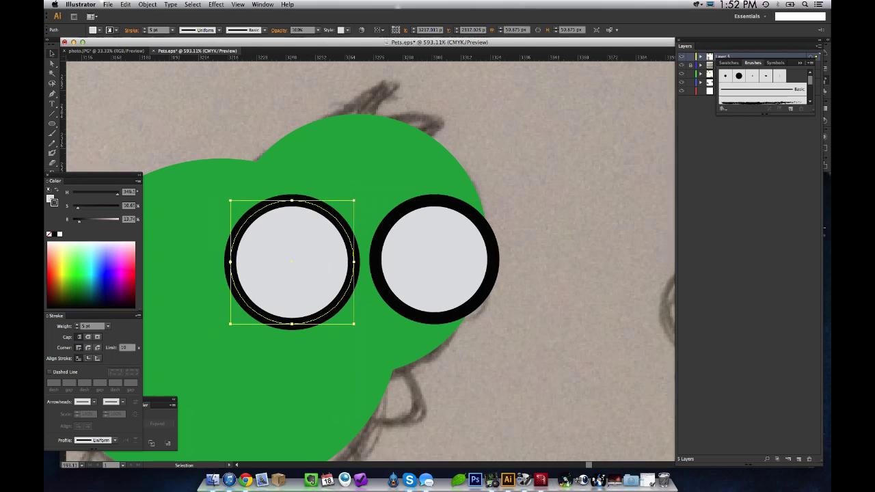
key(super+shift+a)
drag(294, 258, 293, 260)
key(super+shift+a)
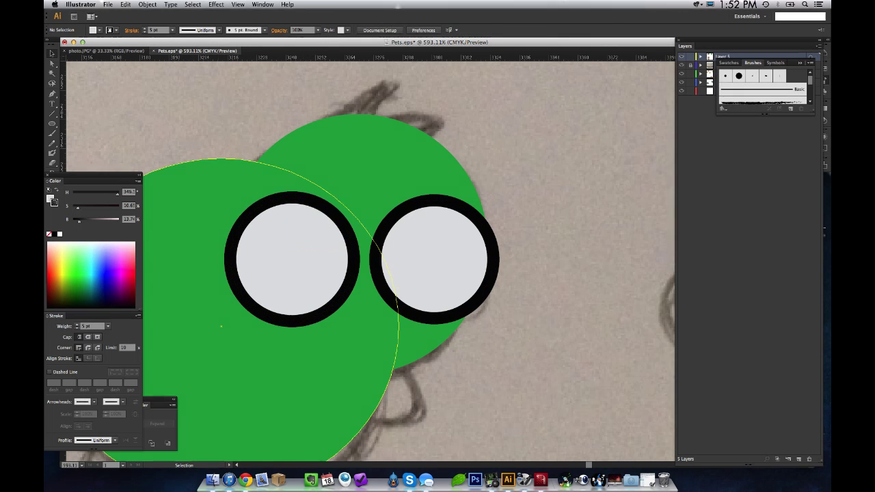
click(263, 342)
click(293, 259)
drag(293, 259, 292, 259)
click(540, 253)
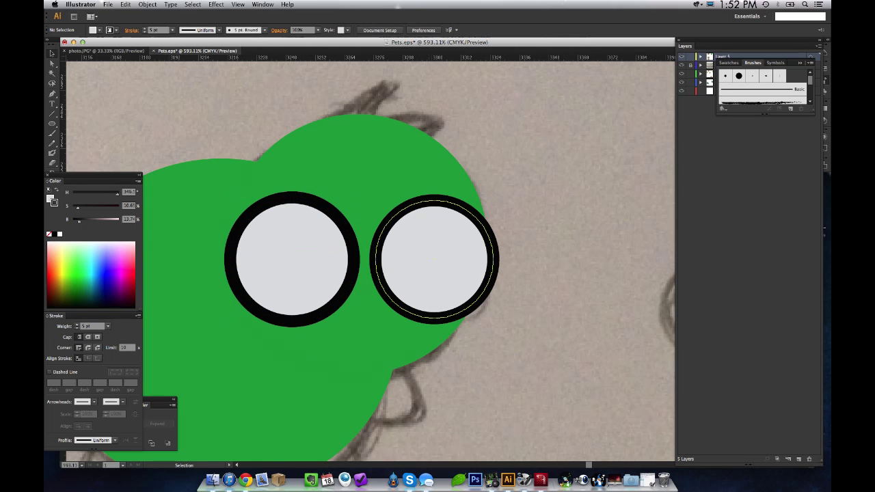
Step: Try a bright green stroke on the turtle's head circle and undo it
click(360, 164)
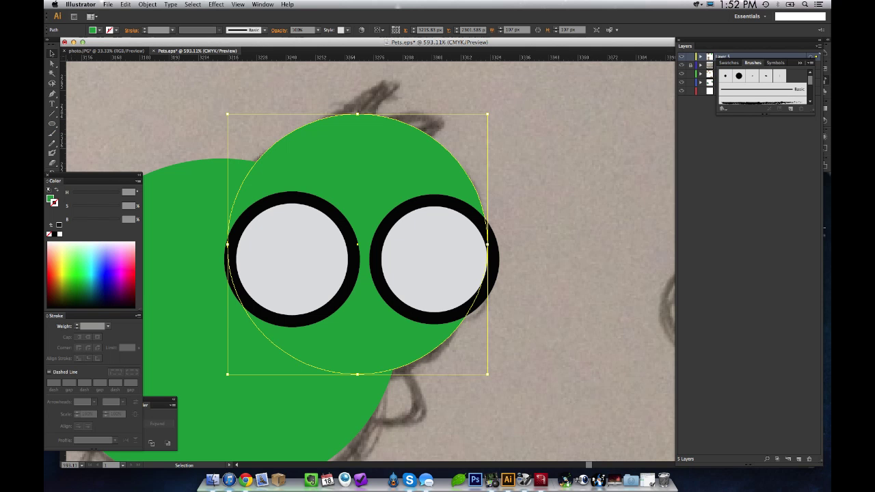
click(74, 277)
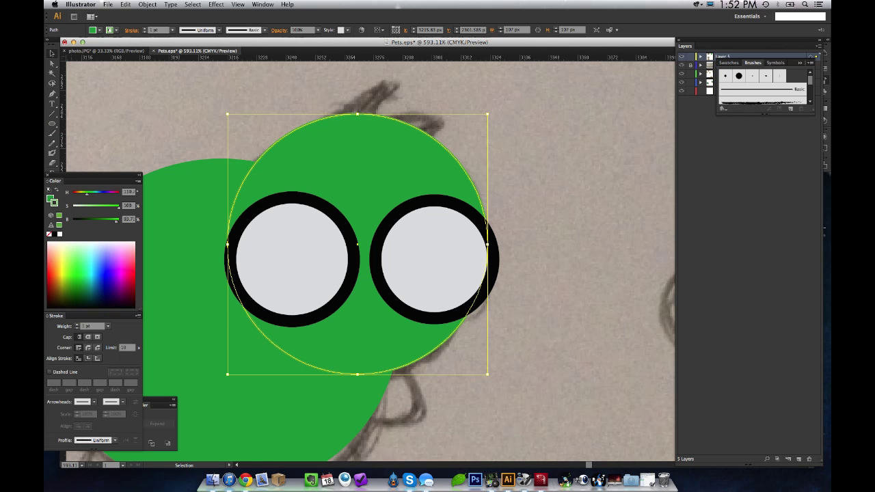
key(super+z)
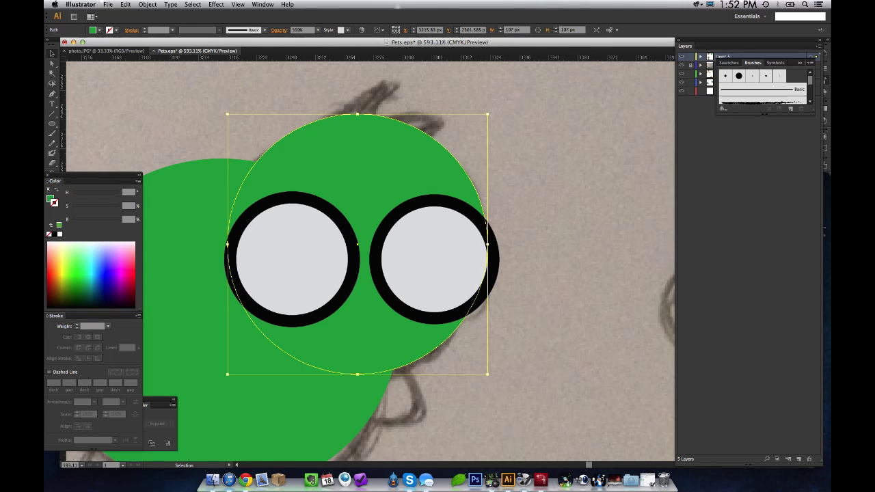
click(547, 198)
Step: Draw a short curved bridge with the Pen tool between the facing edges of the two eye circles
key(super+minus)
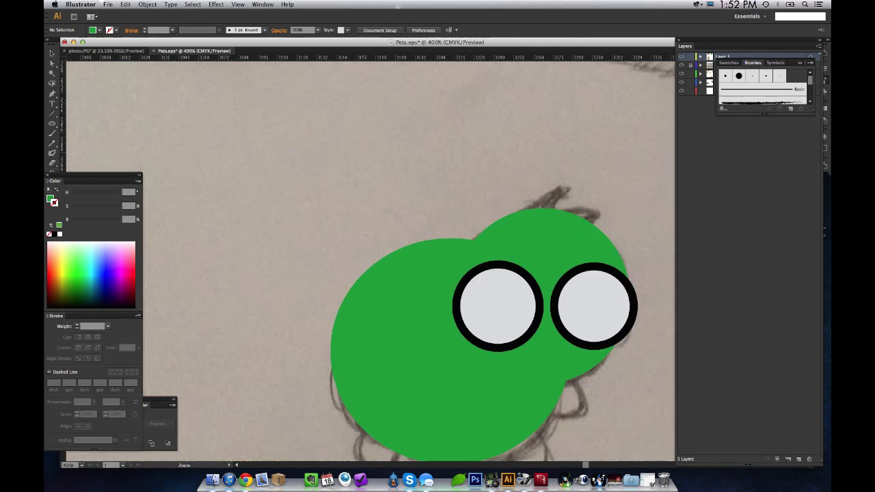
scroll(438, 293, right, 3)
scroll(438, 294, down, 2)
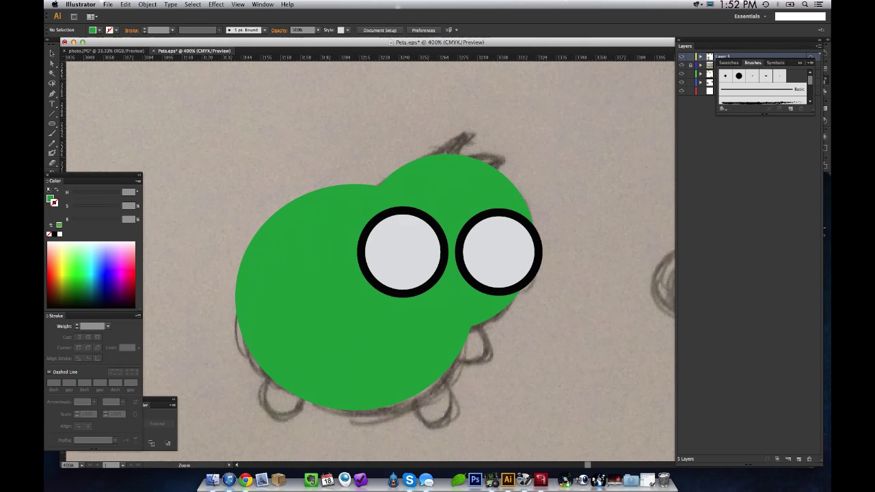
key(p)
key(p)
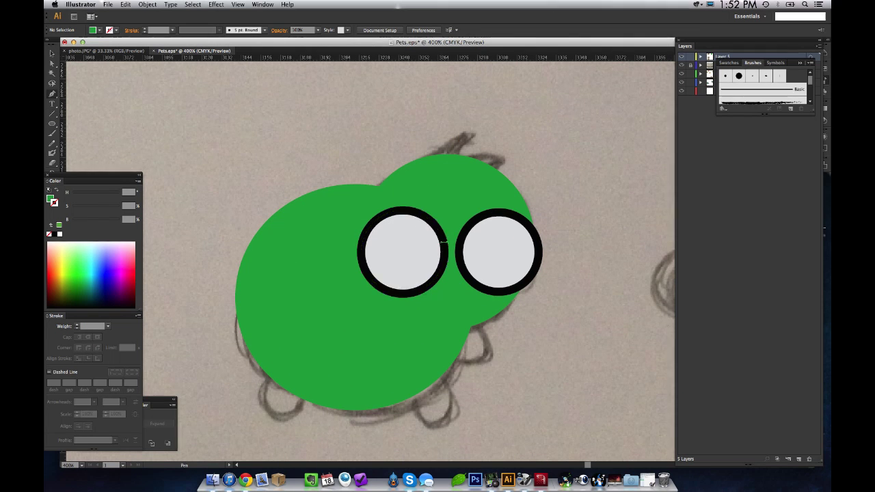
click(444, 253)
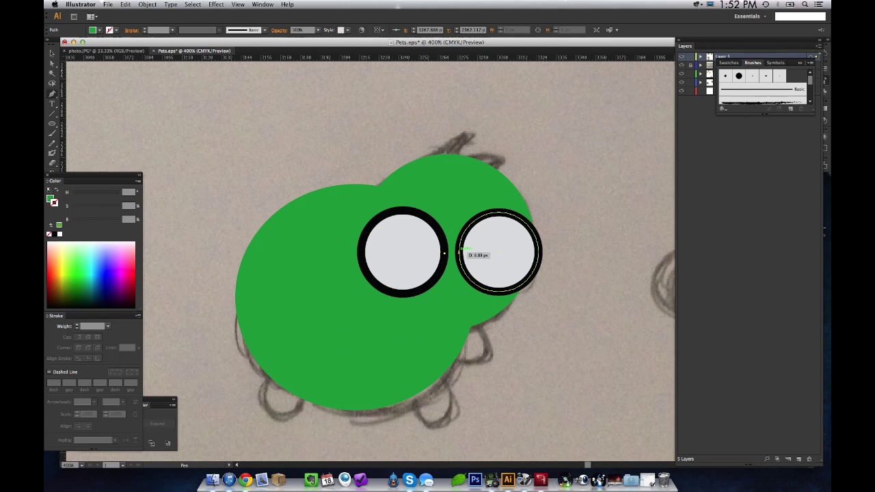
drag(458, 251, 459, 254)
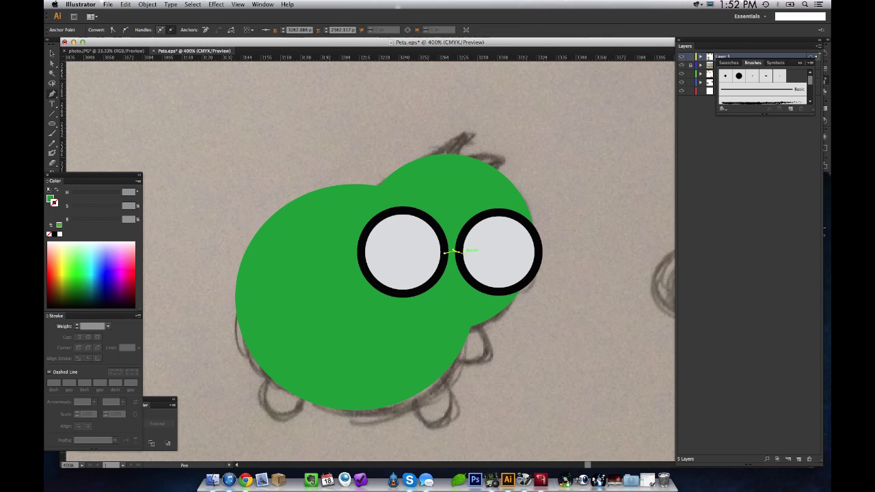
Step: Give the glasses bridge the eye circles' black 5 pt stroke and remove its fill
key(i)
click(383, 216)
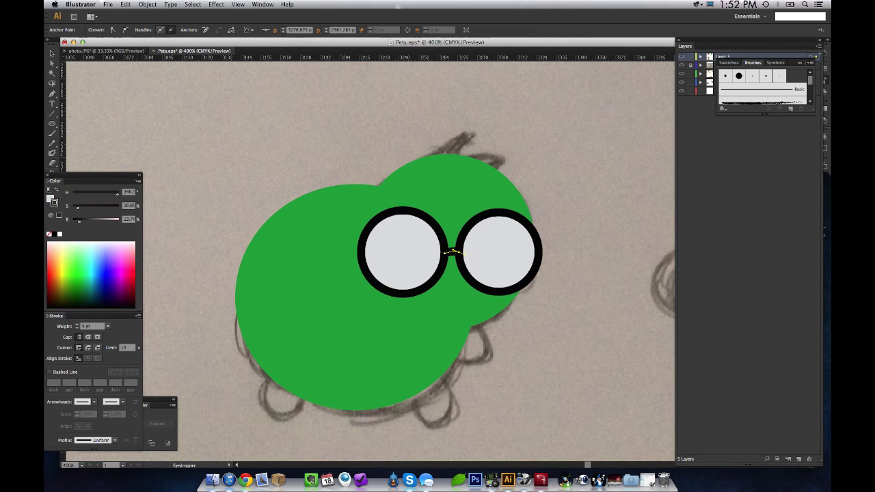
key(x)
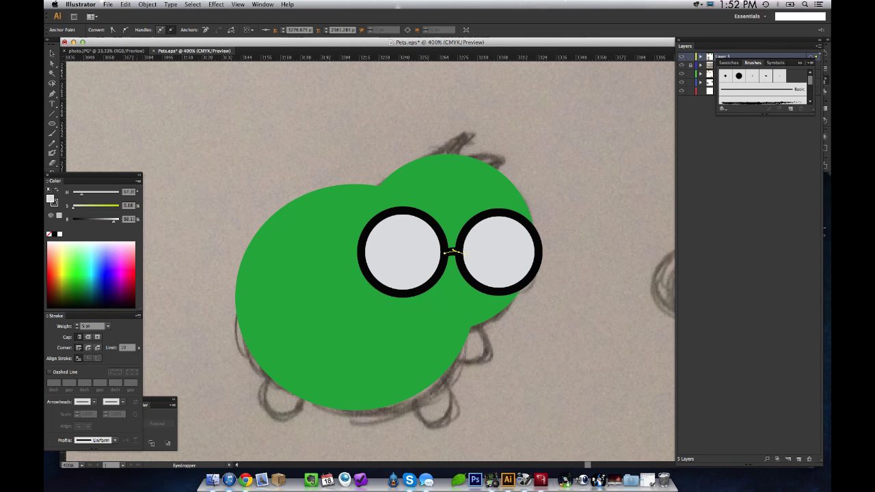
mouse_move(92, 176)
mouse_down()
mouse_move(126, 145)
mouse_move(132, 93)
mouse_move(123, 83)
mouse_up()
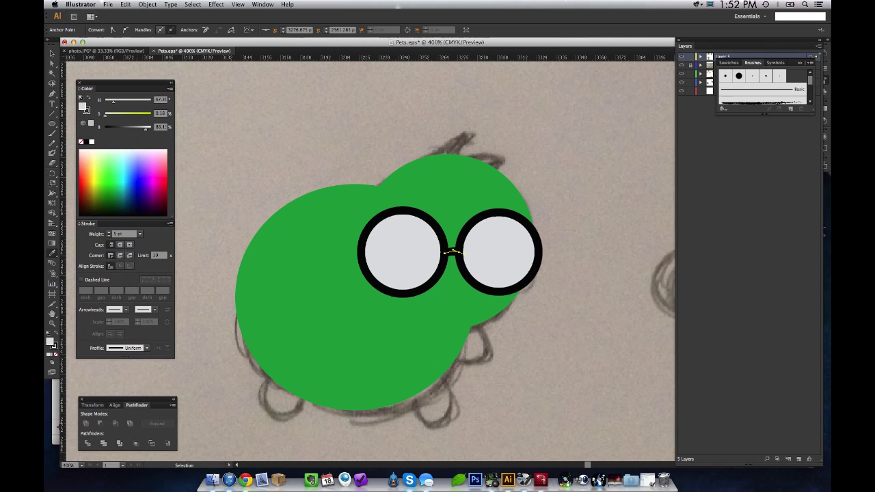
click(55, 354)
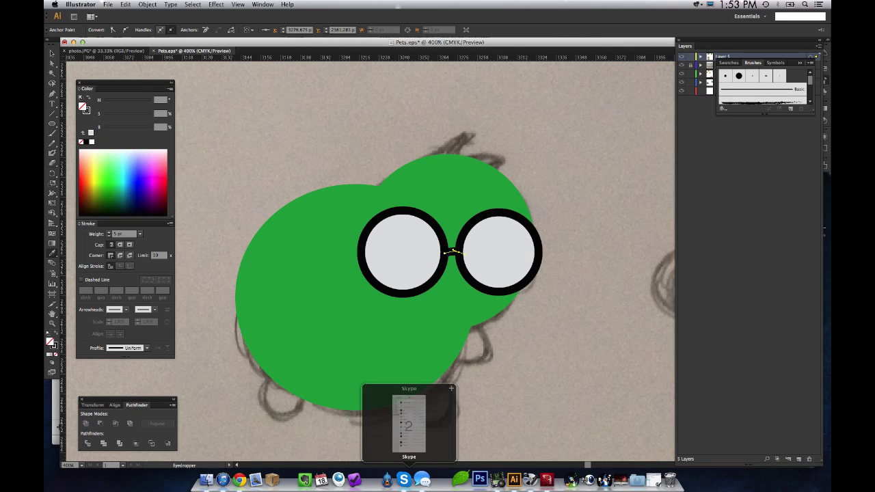
Step: Move the sketch photo's layer, Layer 4, above the artwork to the top of the layer stack
key(z)
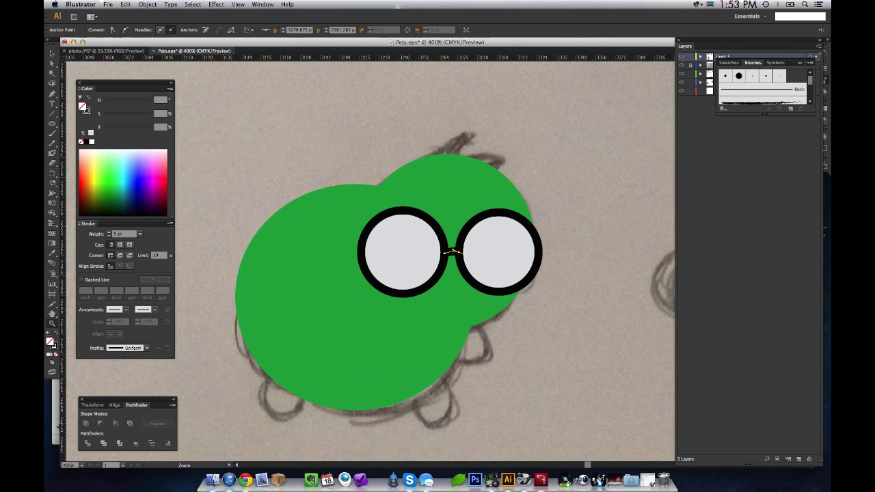
alt+click(449, 256)
drag(449, 256, 417, 226)
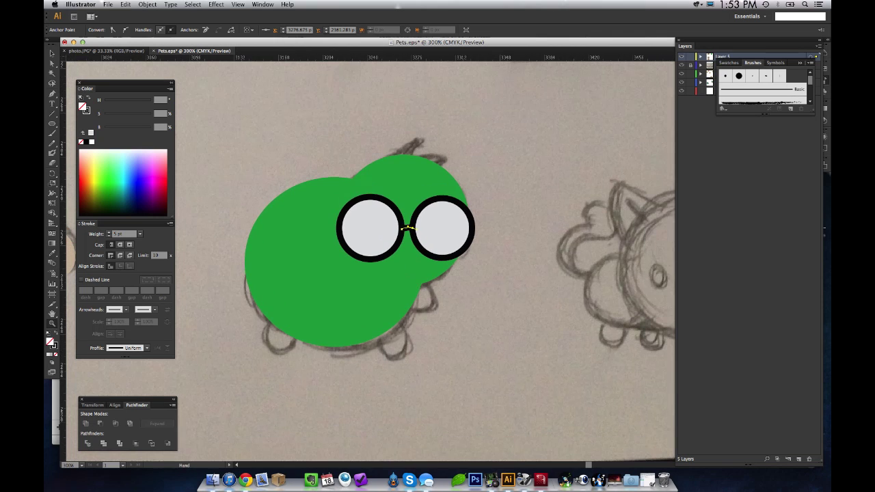
key(v)
click(407, 228)
click(315, 254)
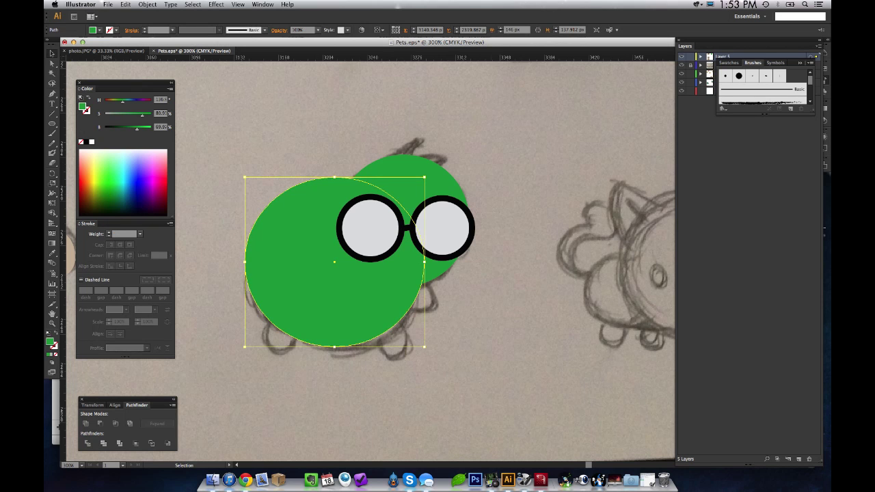
click(746, 151)
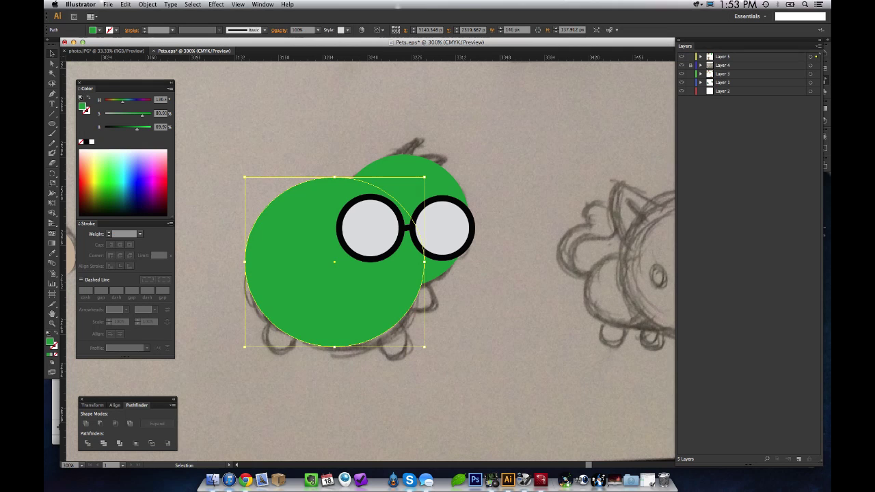
click(747, 66)
drag(746, 65, 746, 53)
click(746, 57)
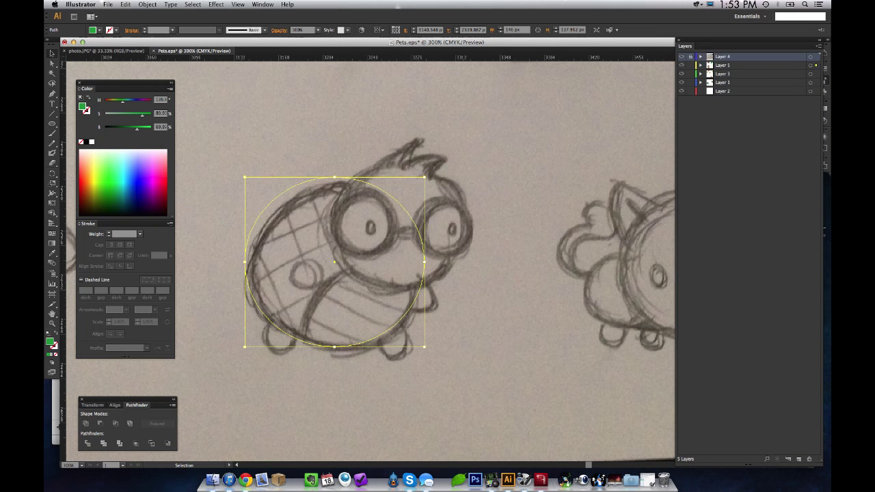
Step: Dim the images on Layer 4 to 50% in its layer options and deselect the shell
double_click(723, 56)
double_click(709, 57)
click(104, 123)
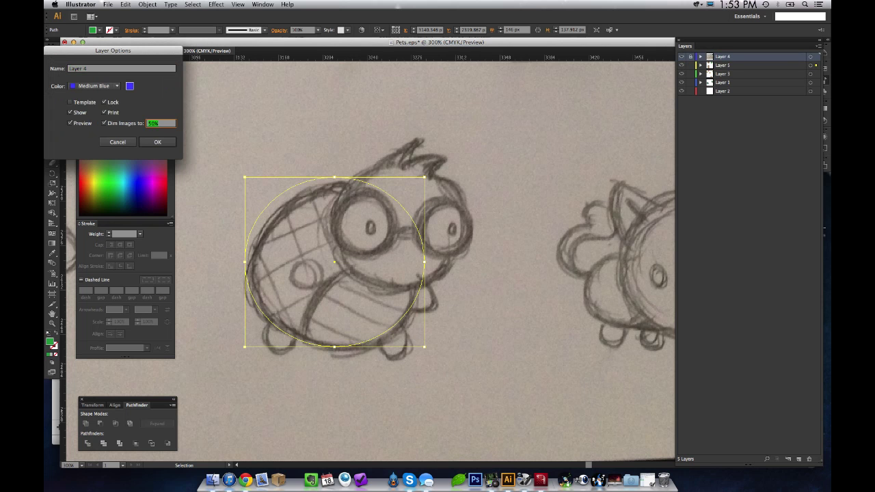
key(Return)
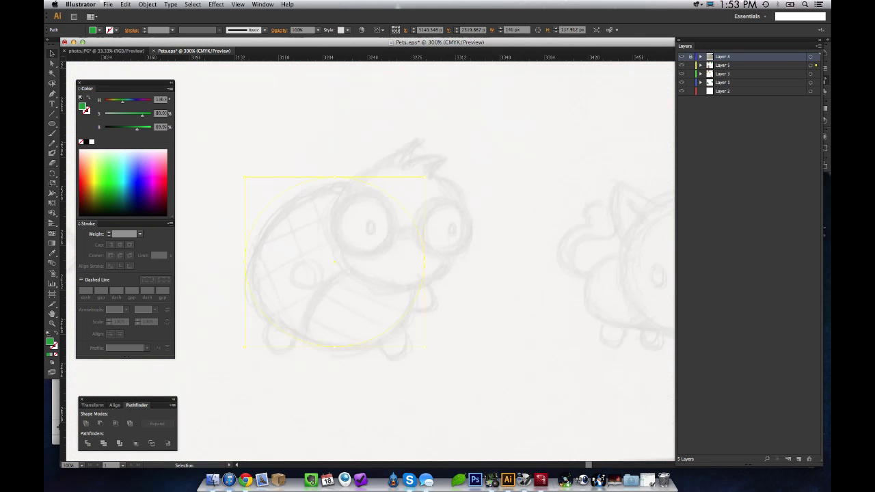
key(super+shift+a)
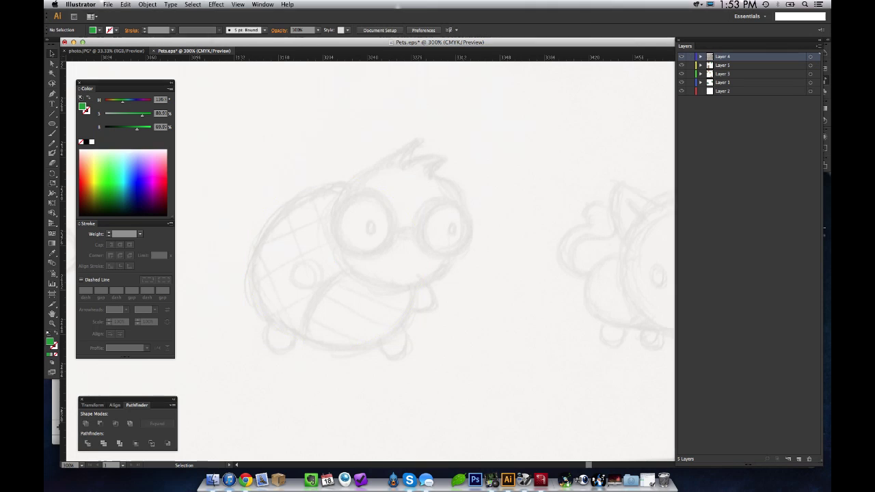
Step: Select the sketch photo and change its blending mode in the transparency settings
key(super+a)
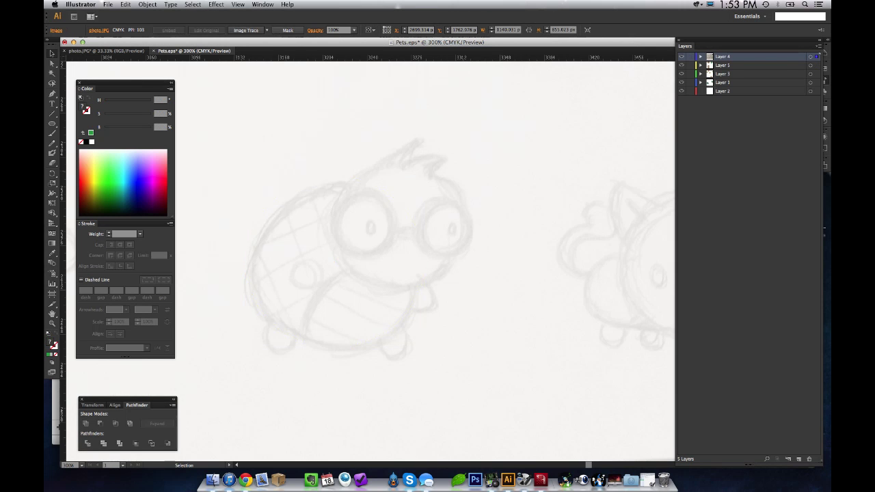
drag(748, 40, 722, 36)
click(823, 120)
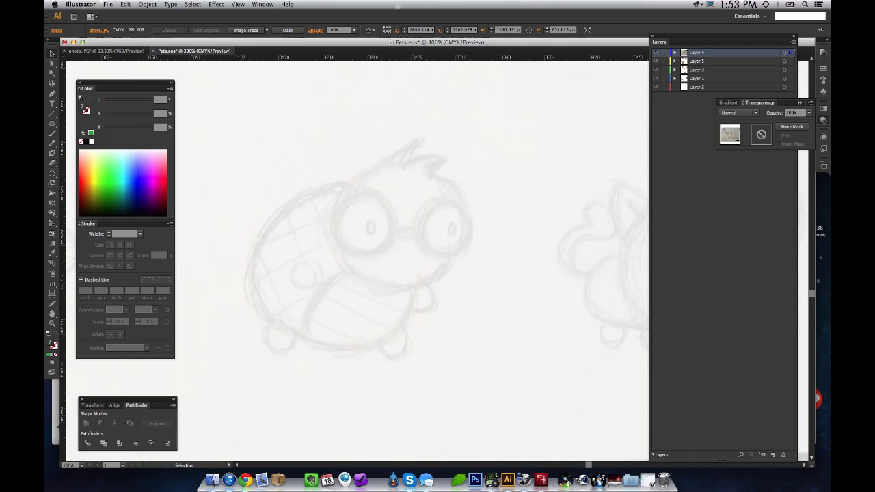
click(738, 113)
click(735, 135)
Step: Lock Layer 4 and move it below Layer 5, and swap fill and stroke on the shell and head circles to make green outlines
click(664, 52)
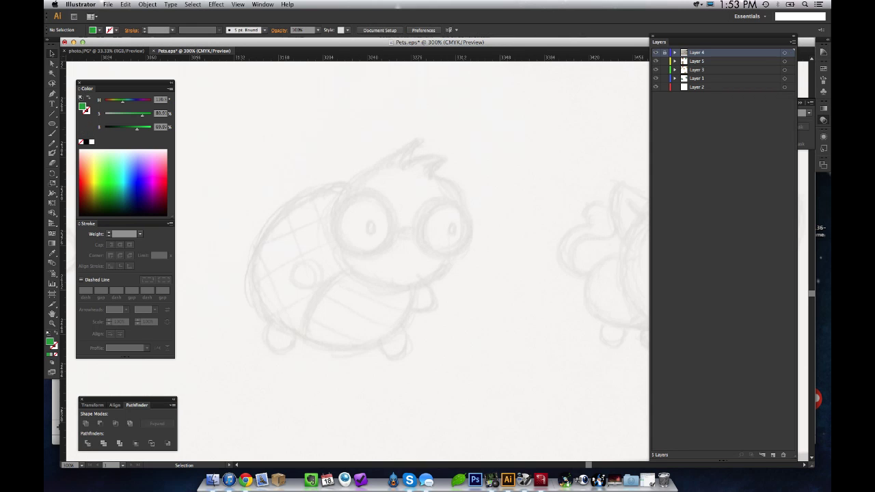
drag(697, 52, 697, 66)
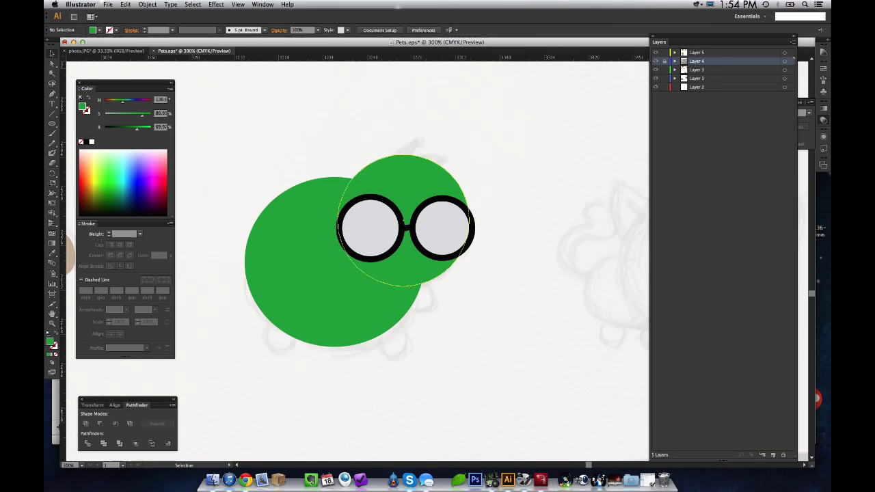
click(790, 53)
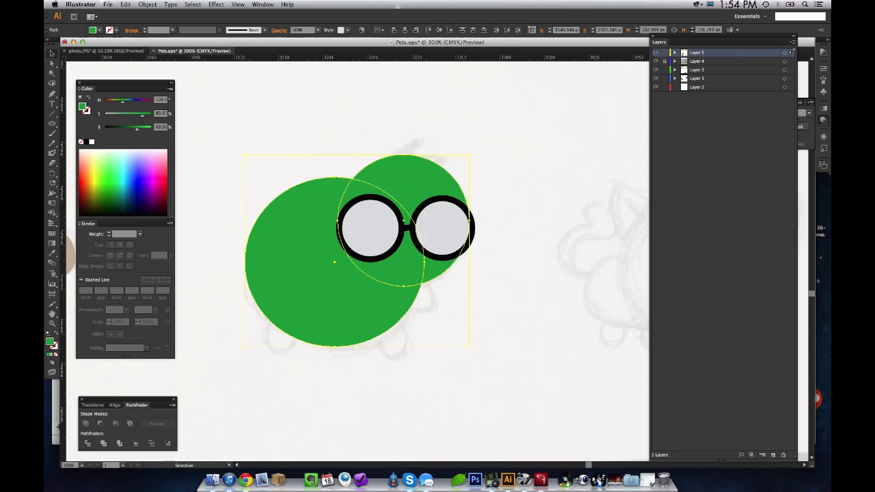
key(shift+x)
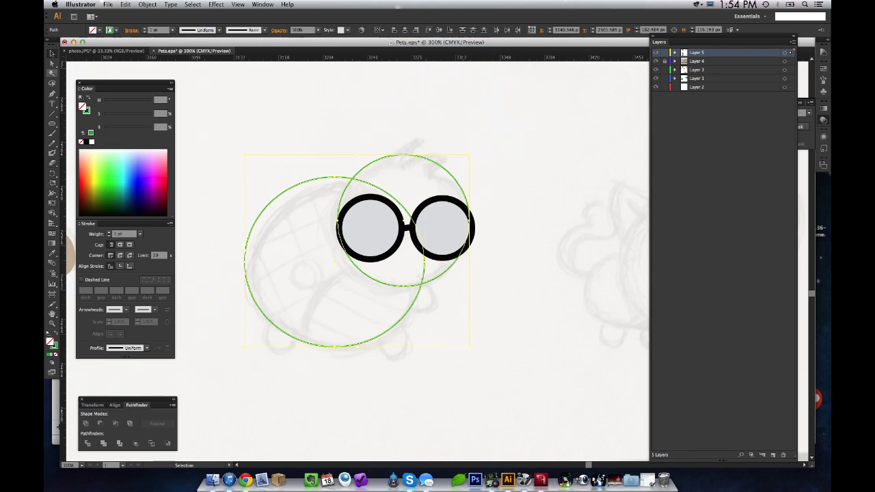
Step: Create a new layer, Layer 6, above the artwork for Pen tool drawing and lock Layer 5
click(52, 94)
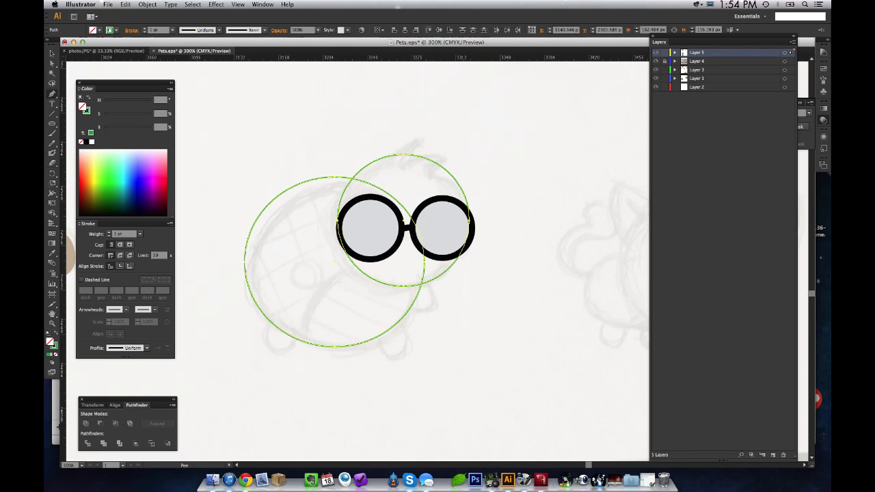
key(super+l)
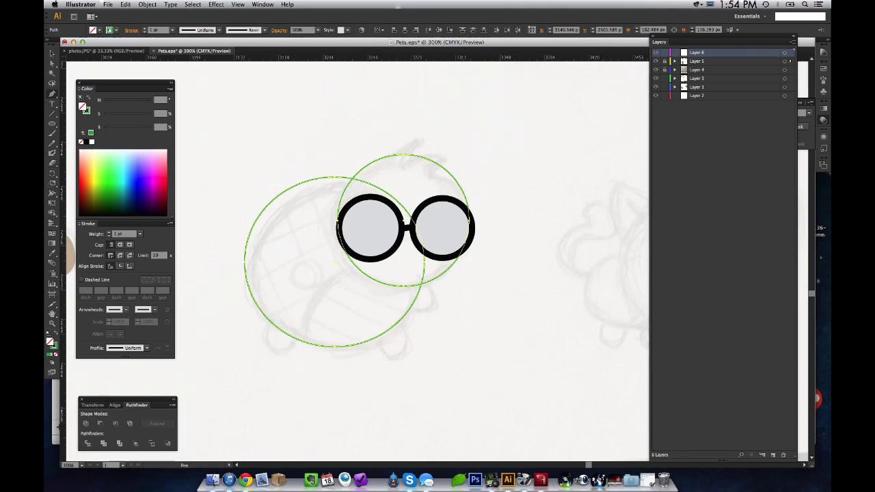
click(305, 341)
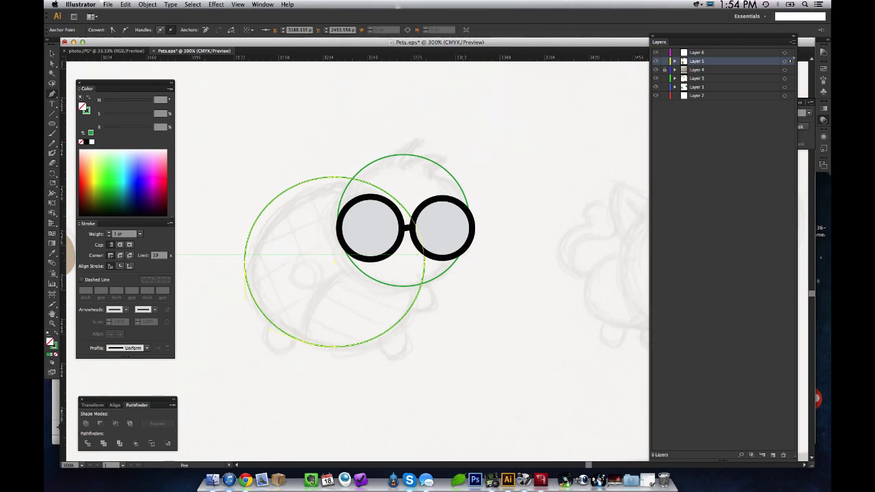
click(424, 255)
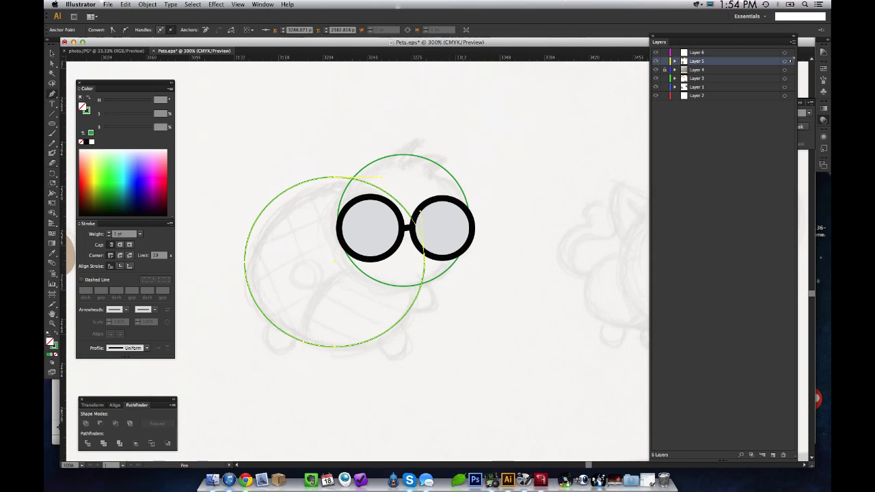
key(super+z)
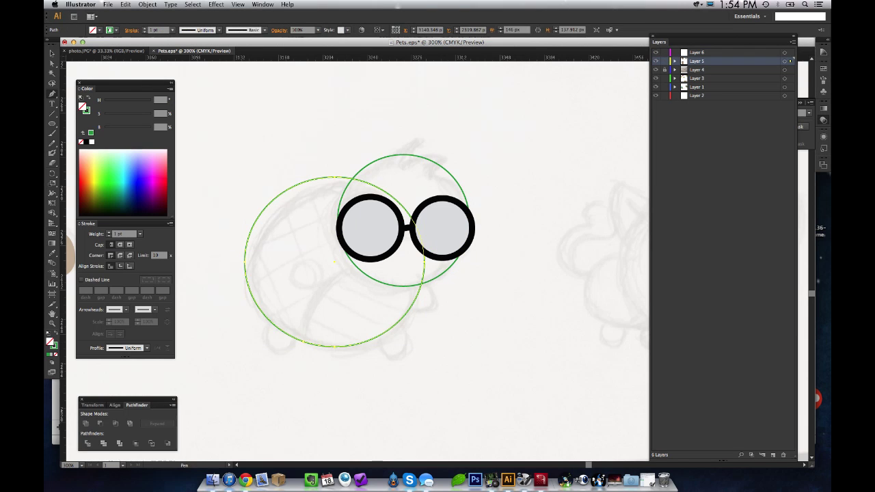
Step: With Layer 5 locked, draw a closed leaf-shaped belly on Layer 6 with the Pen tool, following the shell's lower-right edge
click(664, 61)
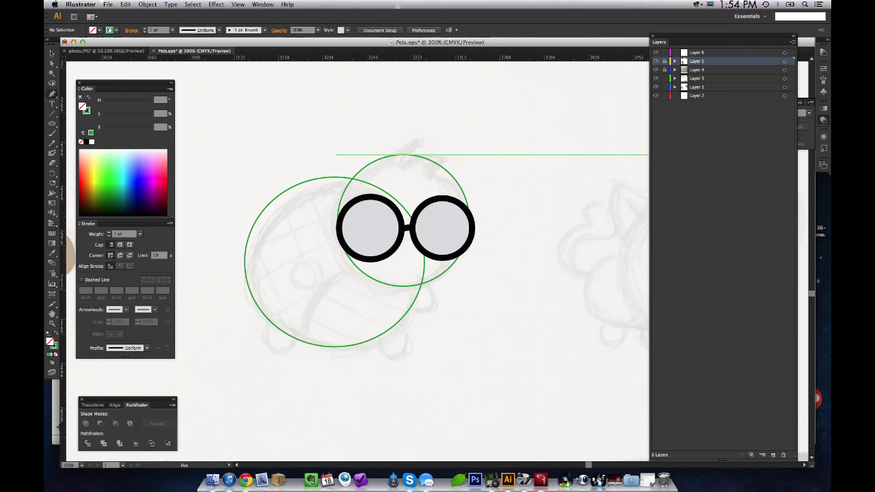
click(711, 52)
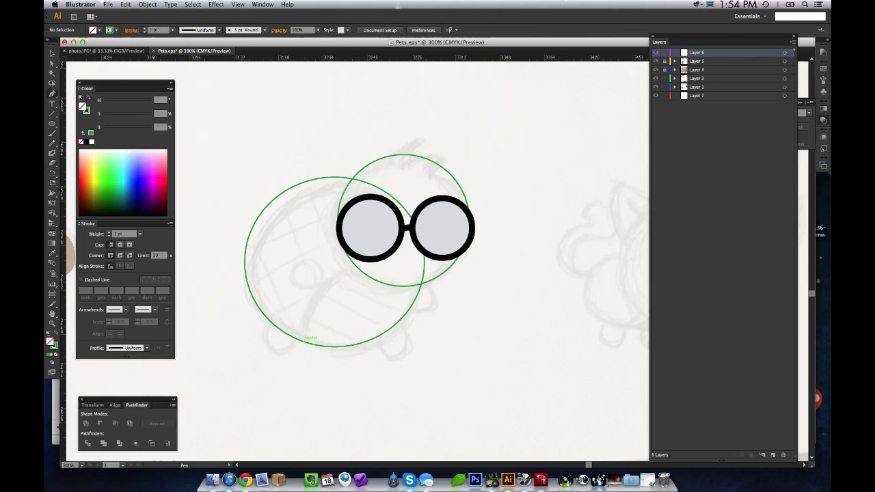
click(304, 340)
drag(422, 255, 544, 261)
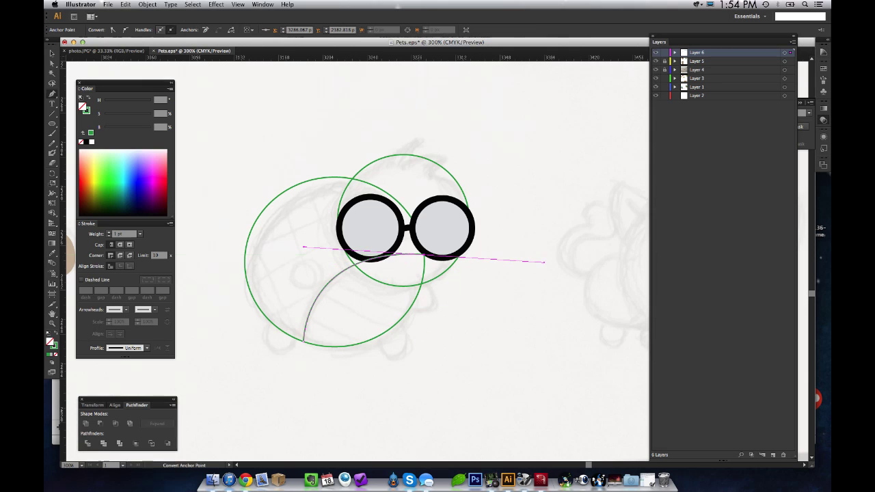
click(424, 254)
drag(304, 340, 423, 379)
key(super+z)
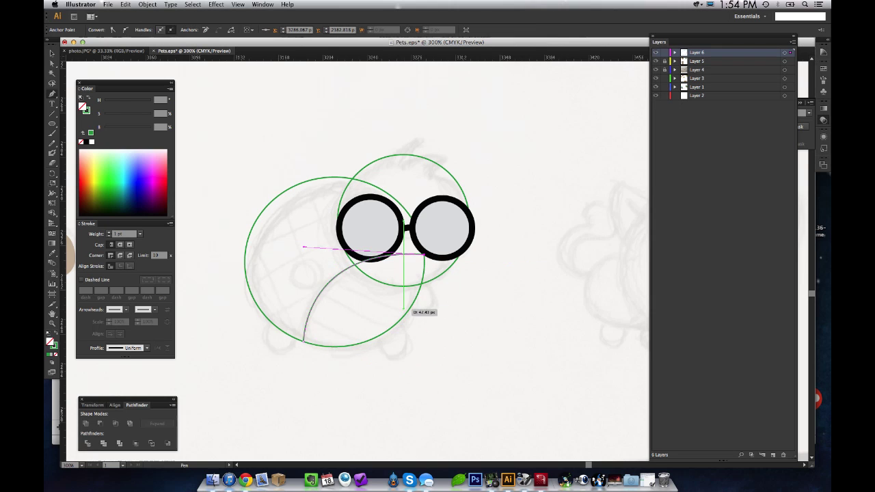
drag(408, 313, 431, 295)
drag(386, 330, 392, 334)
drag(304, 339, 355, 361)
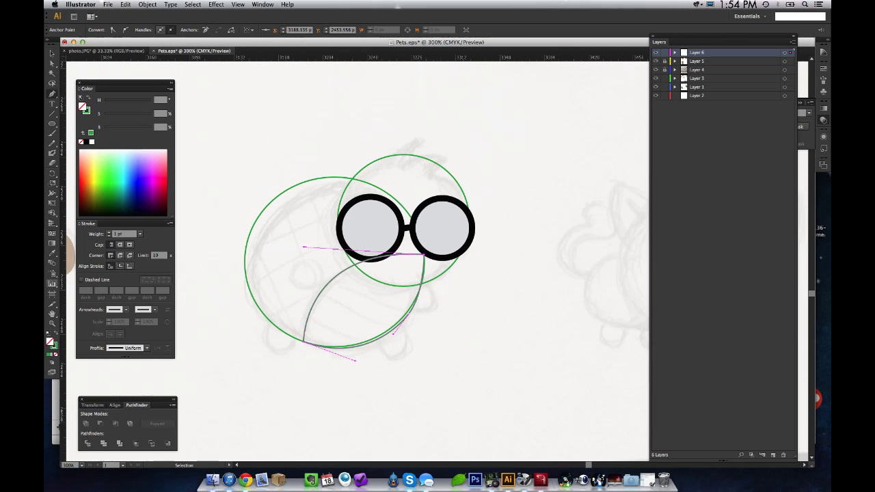
Step: Fill the belly shape with pale yellow and no stroke
key(shift+x)
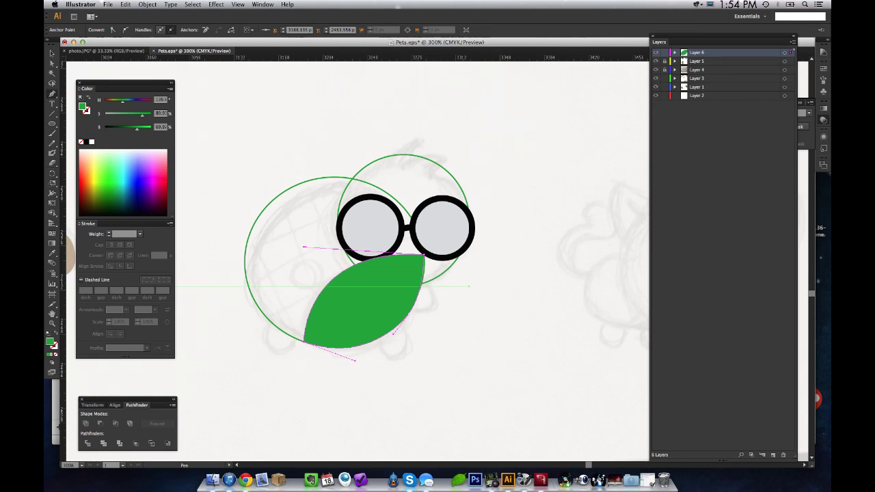
drag(93, 165, 91, 162)
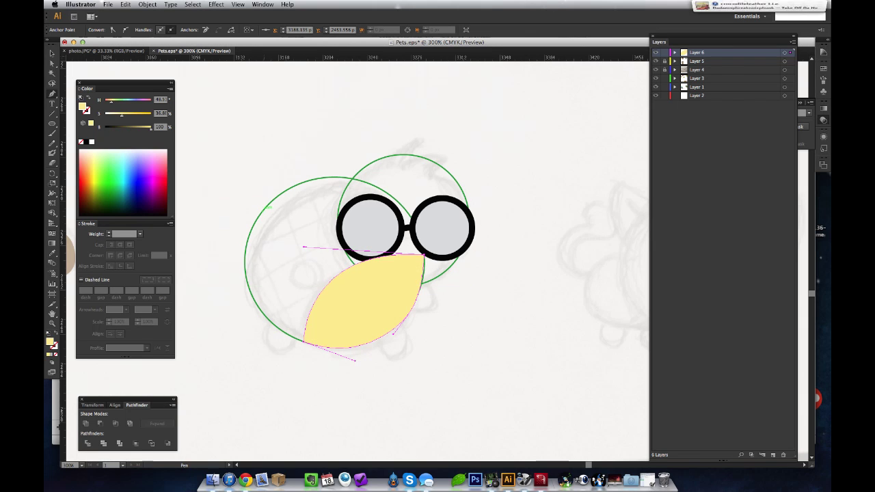
key(v)
Step: Unlock Layer 5 and give the shell circle a medium brown fill with no stroke
click(264, 208)
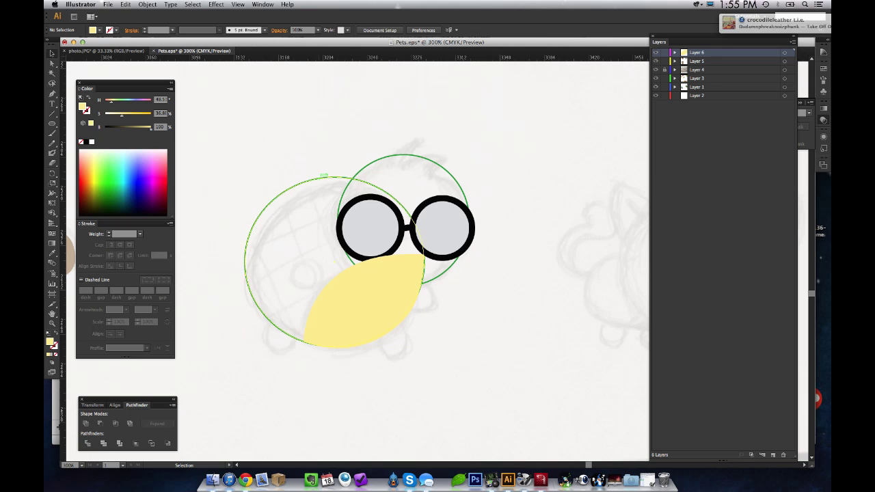
click(784, 61)
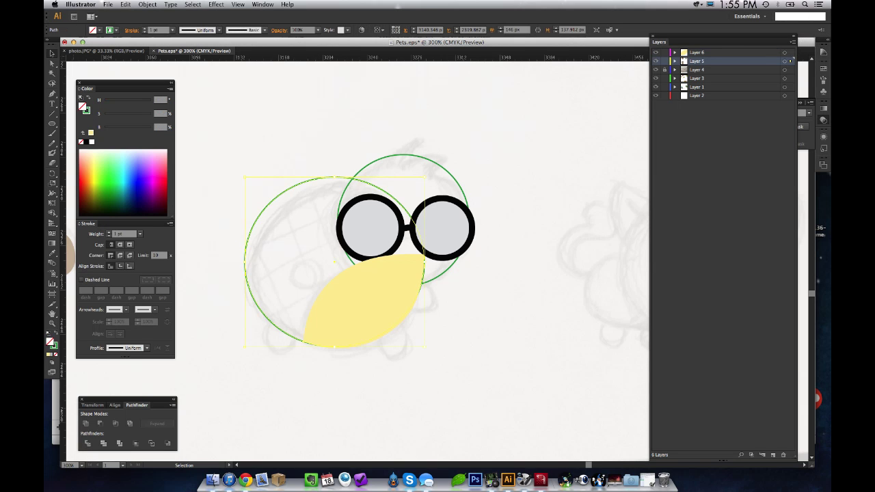
mouse_move(89, 194)
mouse_down()
mouse_move(95, 190)
mouse_move(88, 192)
mouse_up()
drag(151, 115, 132, 128)
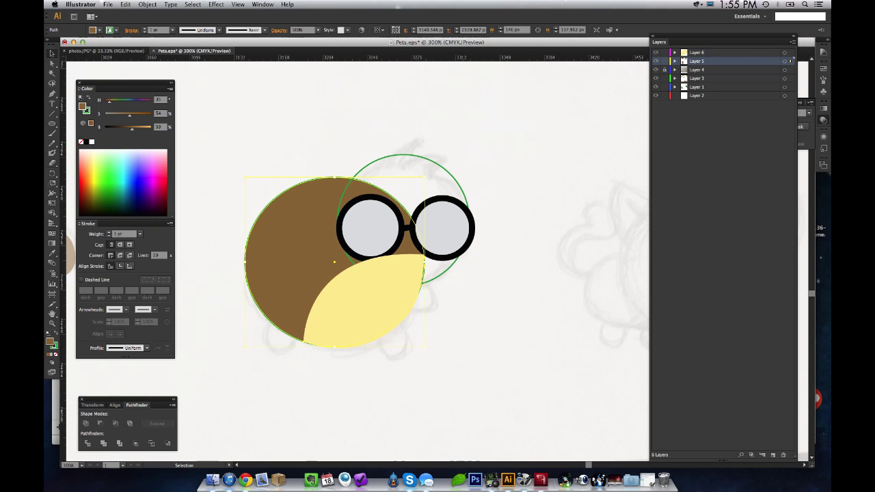
click(56, 347)
click(55, 355)
Step: Fill the belly shape with light green, remove its stroke and deselect it
click(363, 308)
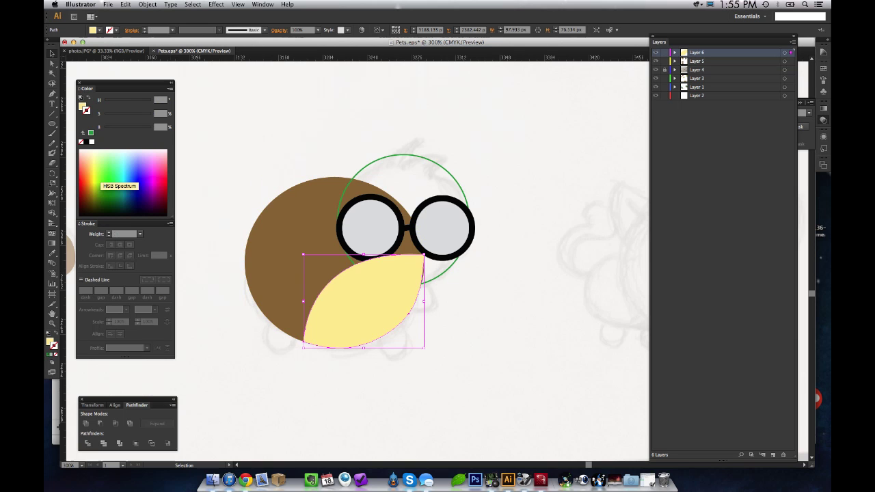
click(102, 179)
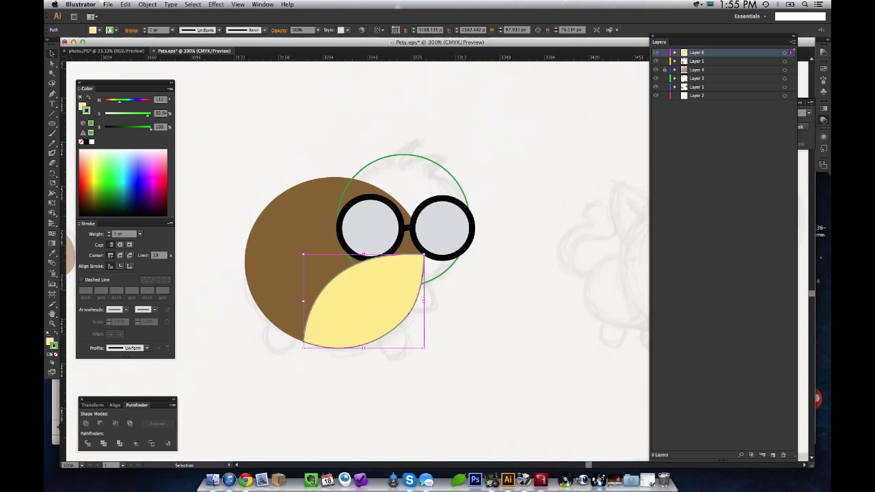
key(shift+x)
key(slash)
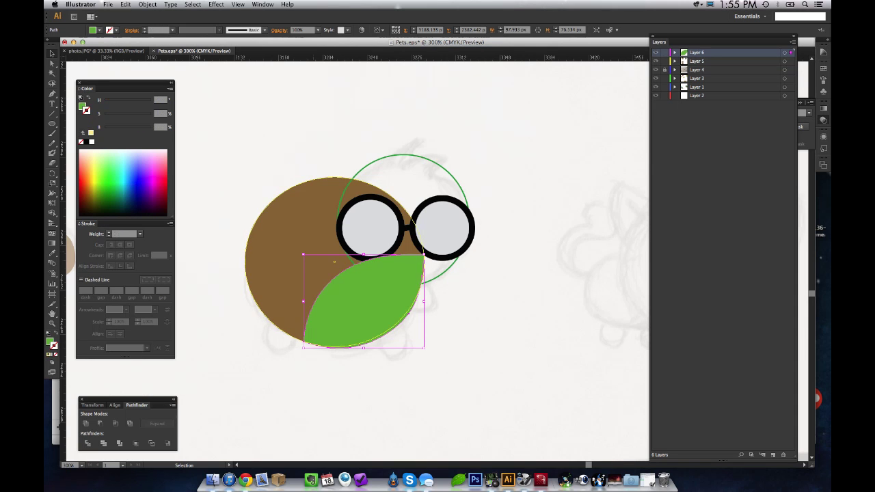
key(super+shift+a)
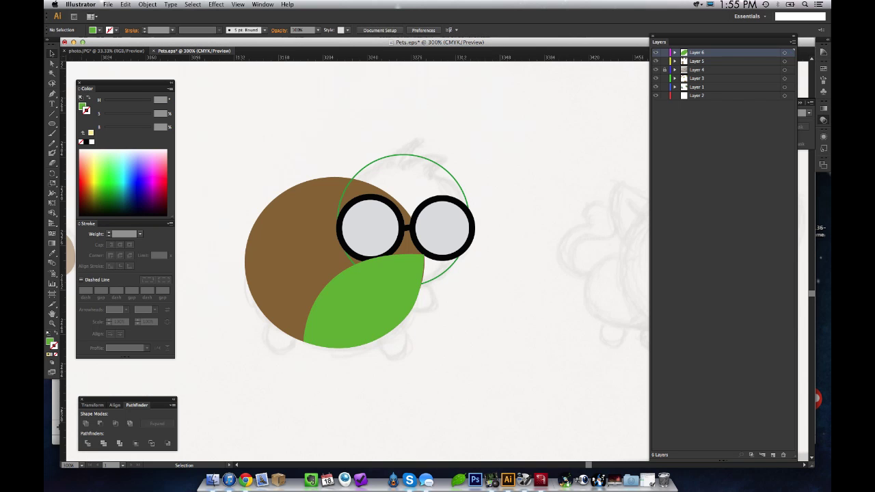
Step: On a new layer, Layer 7, with Layers 5 and 6 locked, draw a slanted line about 29 px wide at the shell's lower-left edge
key(p)
click(773, 455)
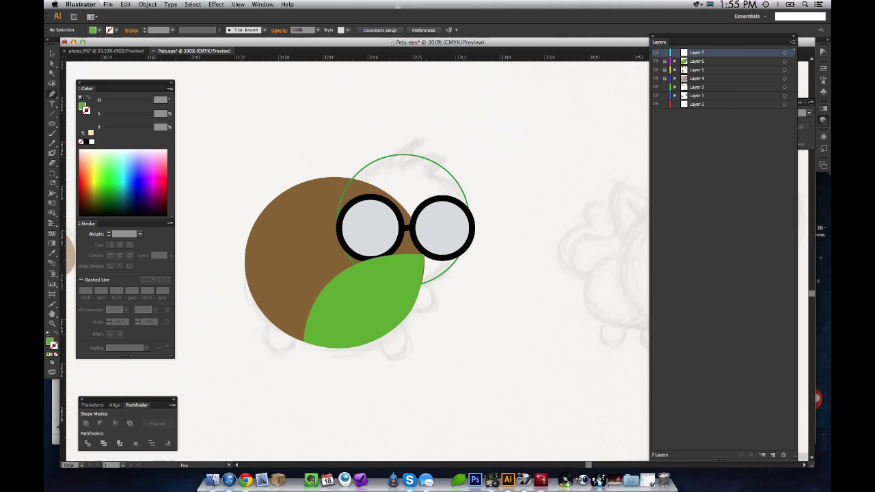
click(407, 229)
click(280, 330)
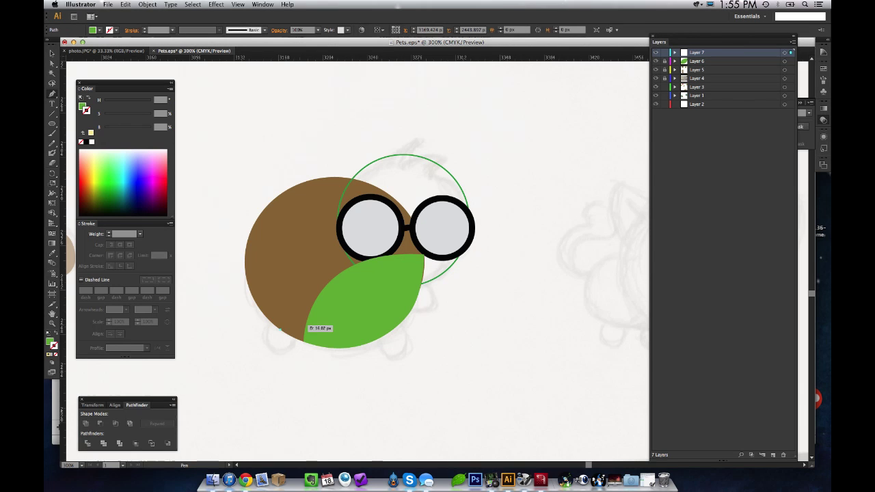
click(306, 325)
click(264, 315)
key(super+z)
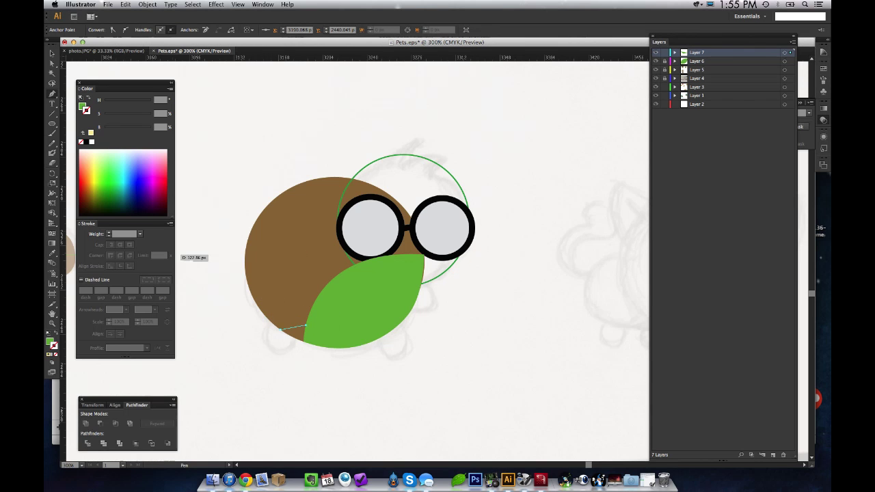
Step: Give the short shell line a dark brown 1 pt stroke and no fill
key(v)
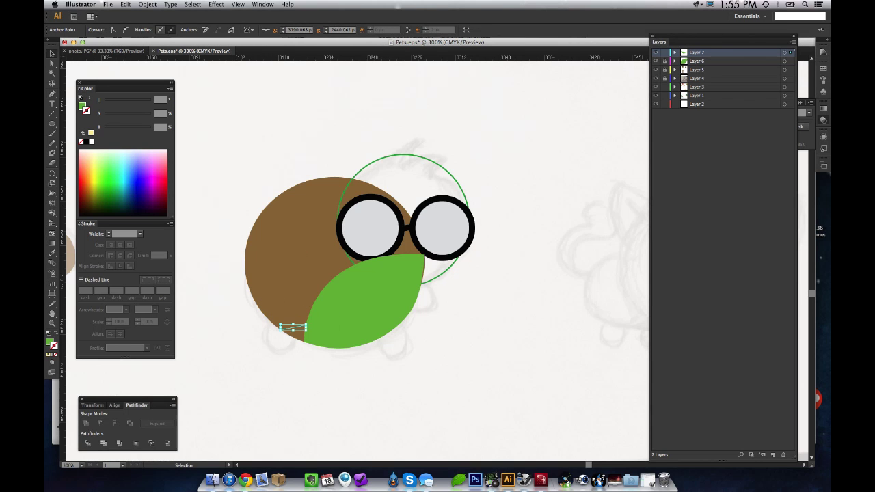
click(56, 333)
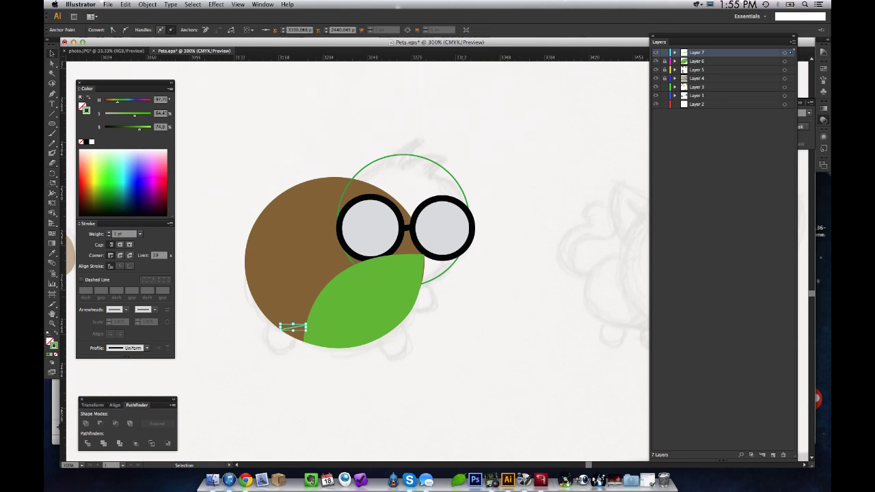
drag(89, 186, 88, 198)
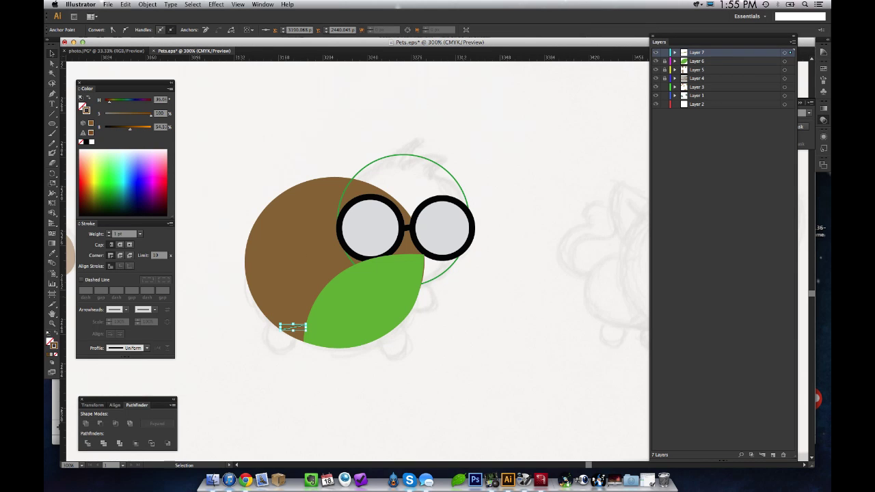
click(86, 203)
Step: Duplicate the dark brown line up the shell's left side and spread the copies into a spaced column, setting one aside outside the shell
mouse_move(295, 326)
mouse_down()
mouse_move(286, 321)
mouse_move(287, 300)
mouse_move(273, 309)
mouse_move(287, 305)
mouse_move(279, 307)
mouse_move(291, 290)
mouse_move(273, 283)
mouse_move(268, 260)
mouse_up()
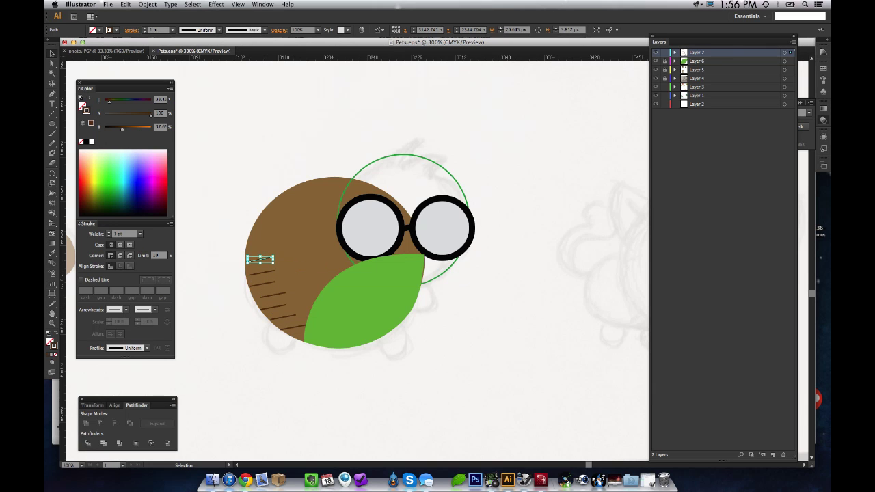
drag(268, 260, 301, 203)
mouse_move(270, 270)
mouse_down()
mouse_move(309, 244)
mouse_move(313, 230)
mouse_move(290, 225)
mouse_up()
mouse_move(270, 281)
mouse_down()
mouse_move(309, 256)
mouse_move(300, 251)
mouse_up()
drag(304, 249, 303, 247)
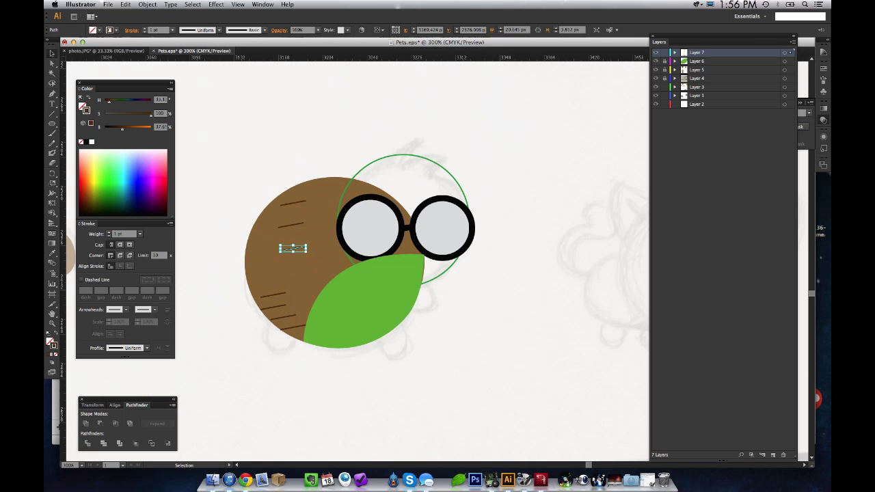
drag(274, 294, 296, 275)
drag(278, 306, 230, 373)
drag(305, 326, 278, 326)
Step: Stretch the ends of the four lower pattern lines so they run as slanted parallel lines across the shell
click(294, 334)
key(a)
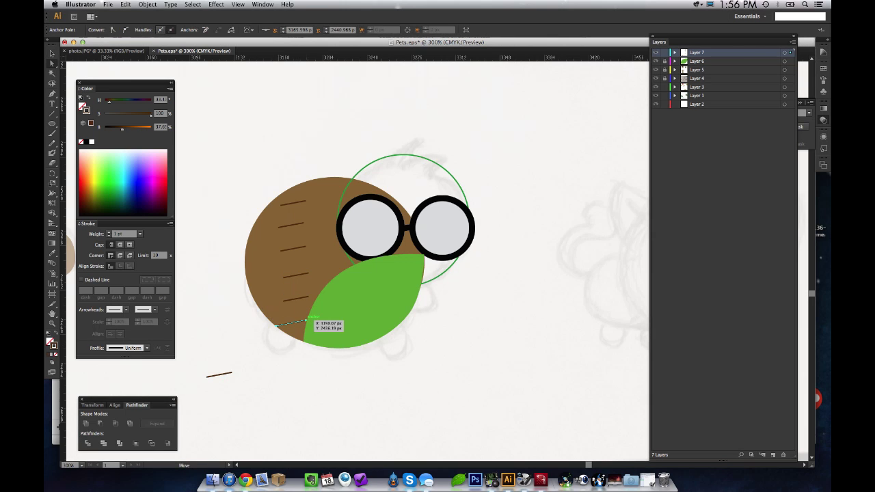
drag(308, 320, 262, 302)
drag(307, 273, 249, 280)
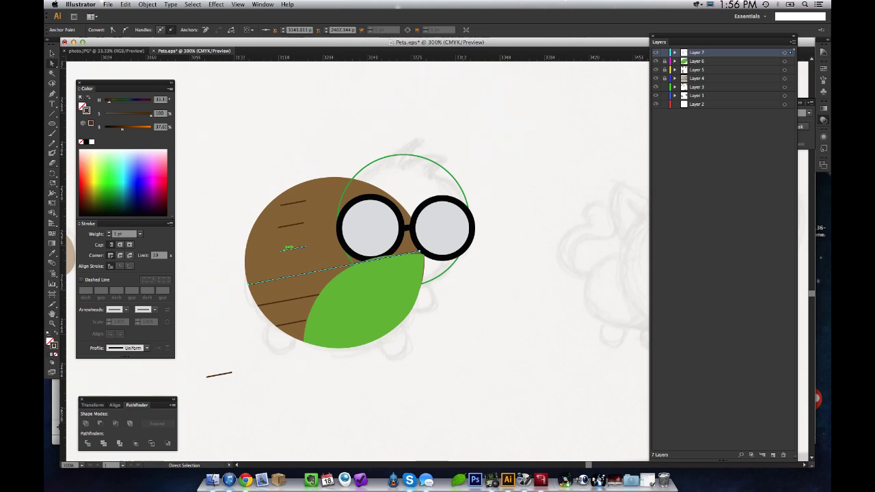
drag(282, 250, 246, 256)
drag(305, 247, 412, 224)
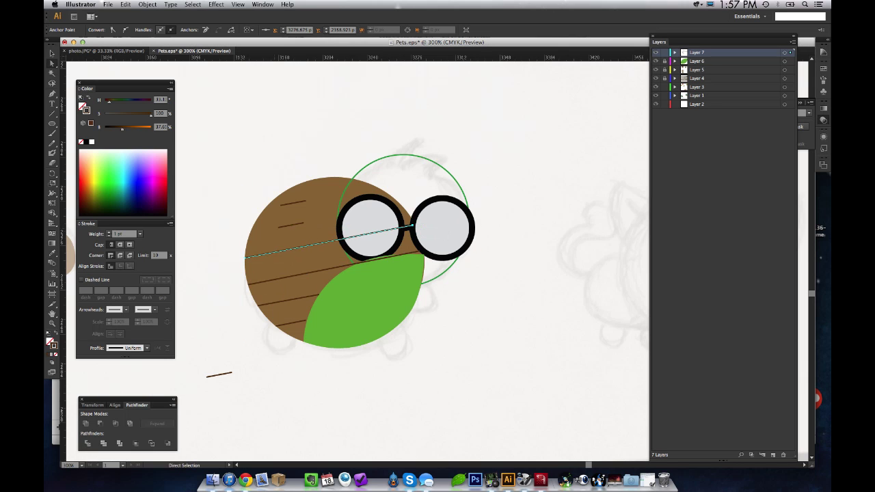
Step: Extend the two upper pattern lines to both edges of the shell, matching the slant of the lines below, and deselect
drag(279, 226, 251, 231)
key(super+z)
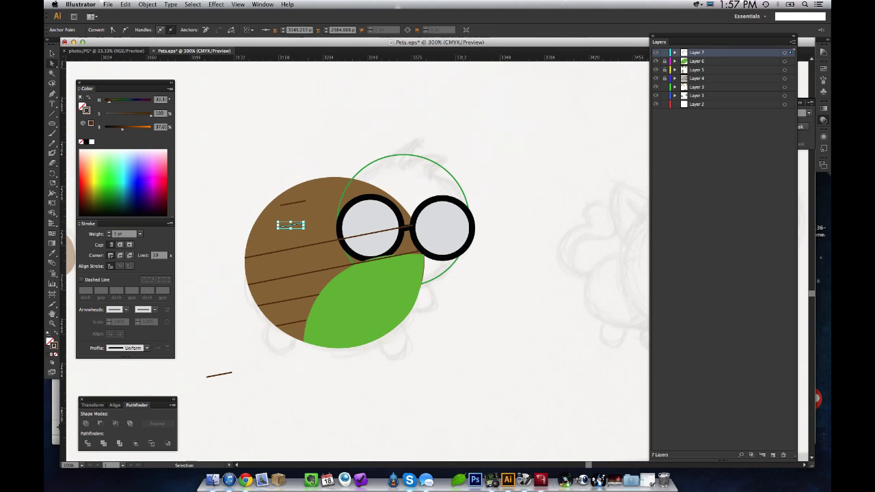
drag(277, 226, 248, 232)
drag(304, 223, 399, 203)
mouse_move(306, 201)
mouse_down()
mouse_move(379, 184)
mouse_move(265, 208)
mouse_up()
key(v)
key(super+shift+a)
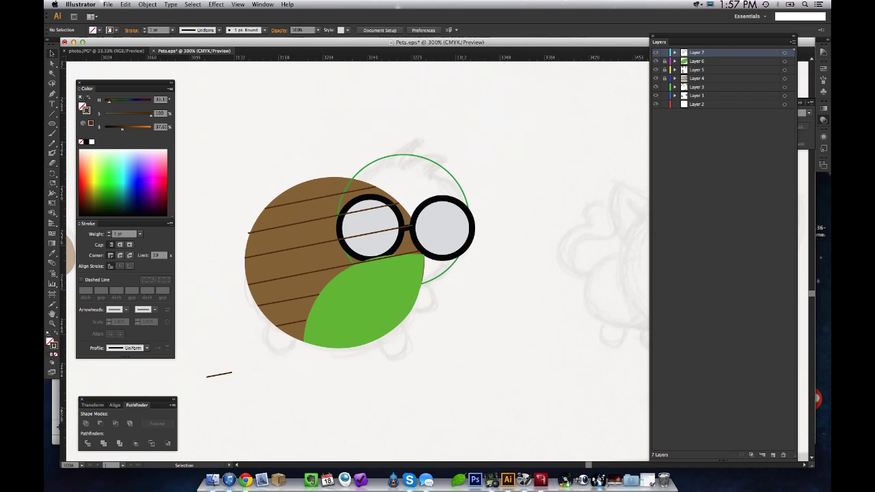
Step: Select all six slanted shell lines and set their stroke weight to 2 pt
click(327, 195)
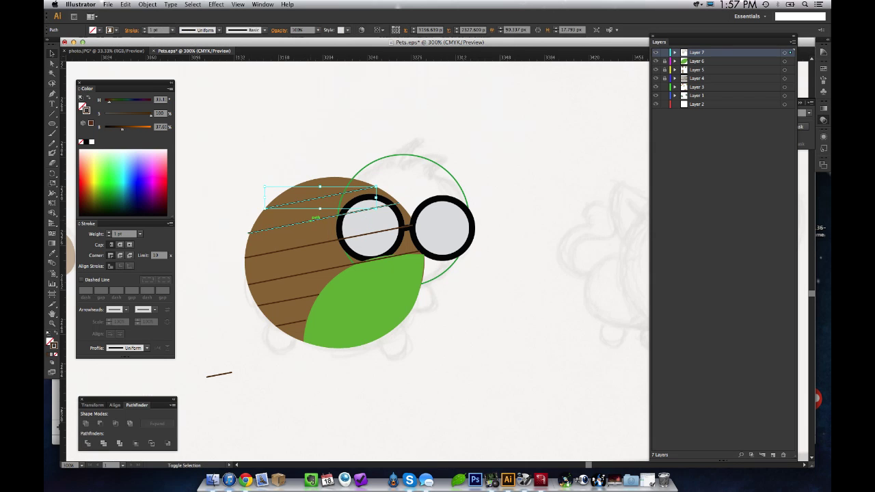
shift+click(307, 221)
shift+click(311, 244)
shift+click(310, 272)
shift+click(311, 296)
shift+click(304, 319)
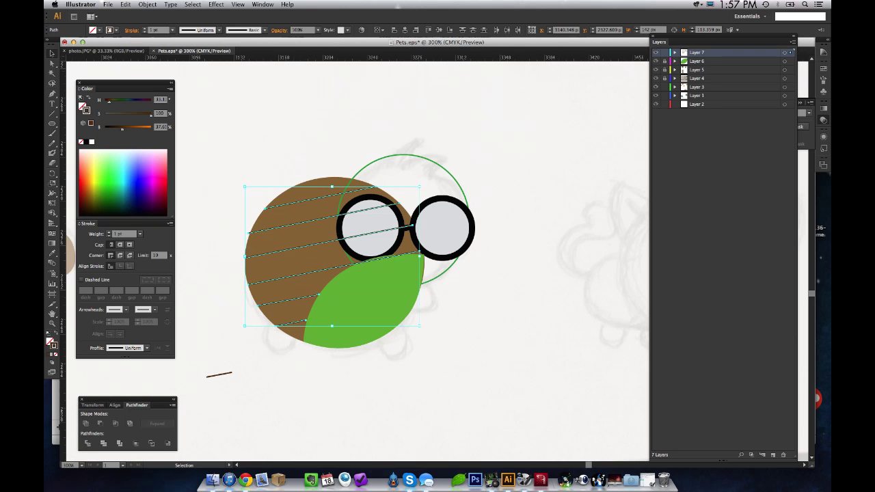
click(168, 30)
click(184, 84)
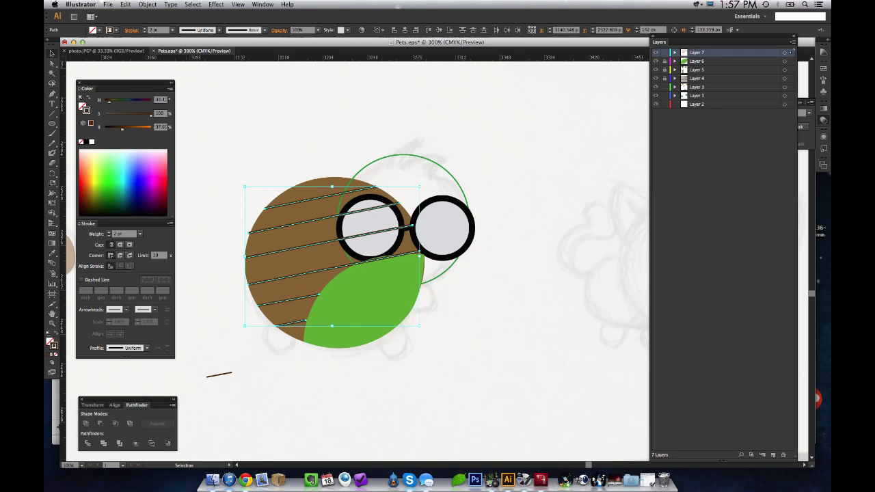
Step: Paste a copy of the six lines and rotate it over the shell until it crosses the first set nearly perpendicularly, forming a grid
key(super+v)
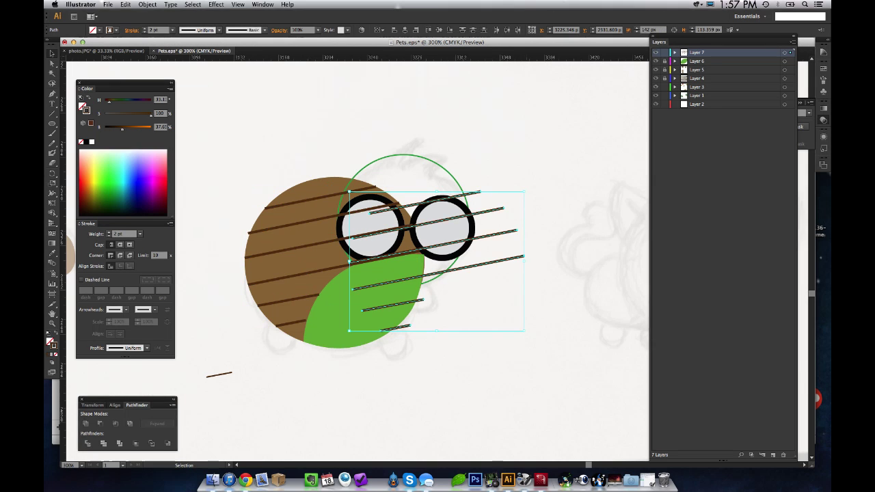
drag(527, 189, 413, 263)
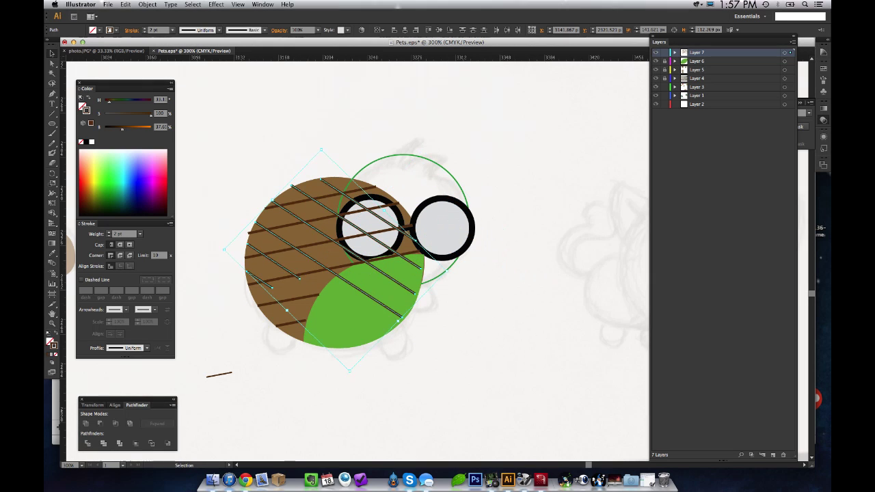
drag(348, 371, 292, 363)
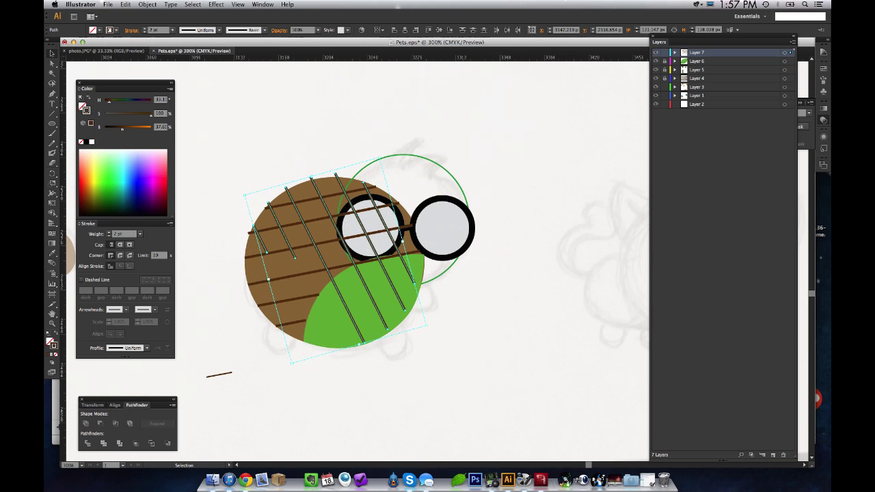
drag(291, 363, 257, 359)
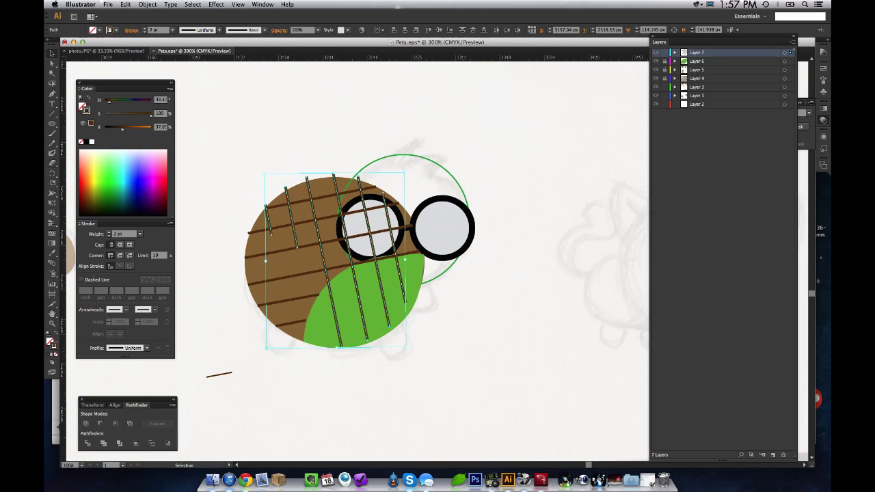
key(super+shift+a)
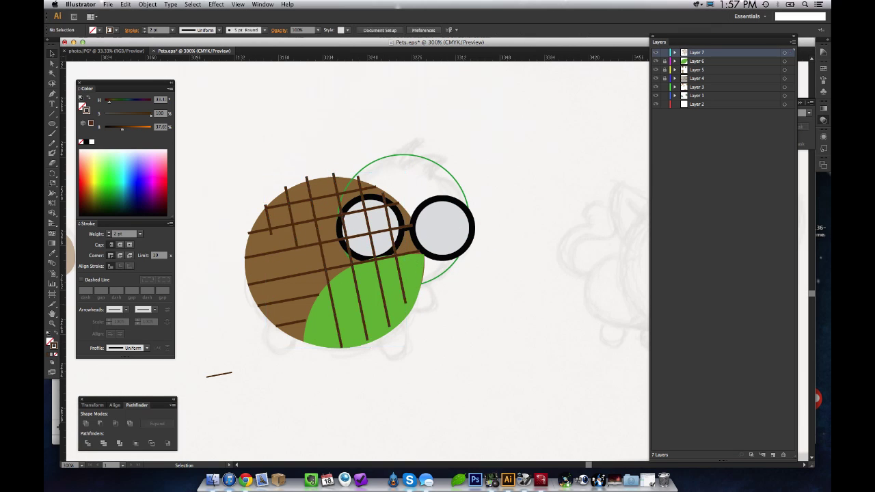
Step: Extend the two short leftmost cross lines down to the shell's lower edge and deselect
key(a)
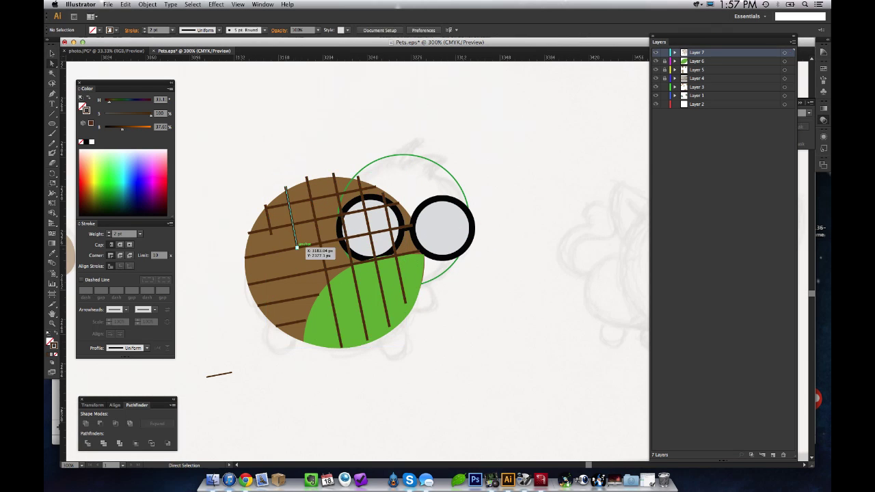
drag(296, 245, 312, 328)
drag(271, 226, 292, 334)
key(v)
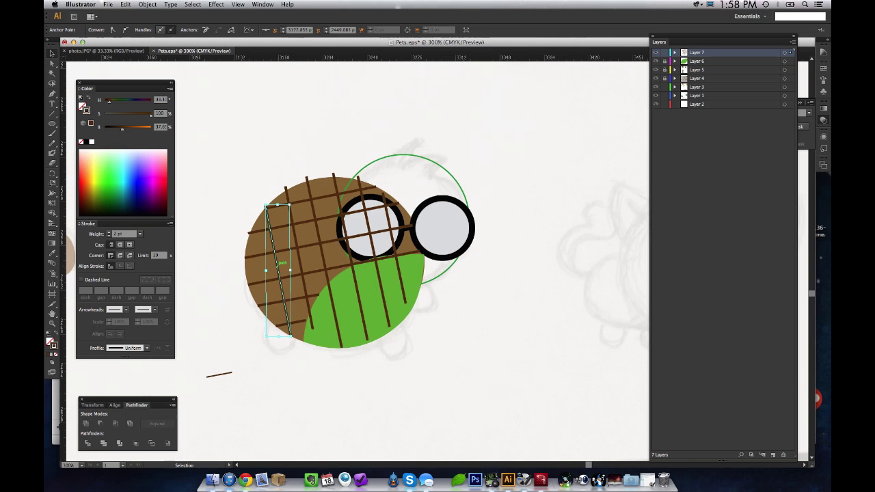
key(super+shift+a)
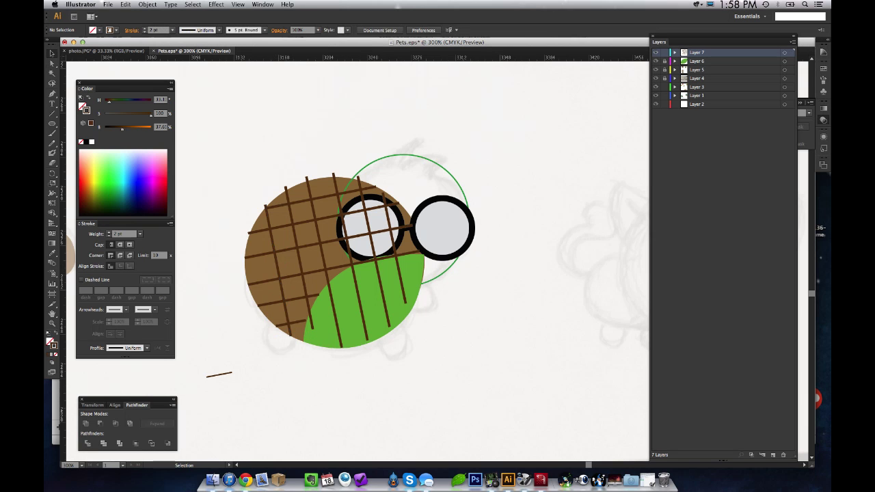
Step: Duplicate the leftmost cross line to the shell's left edge, nudge the copy slightly right and deselect it
click(277, 264)
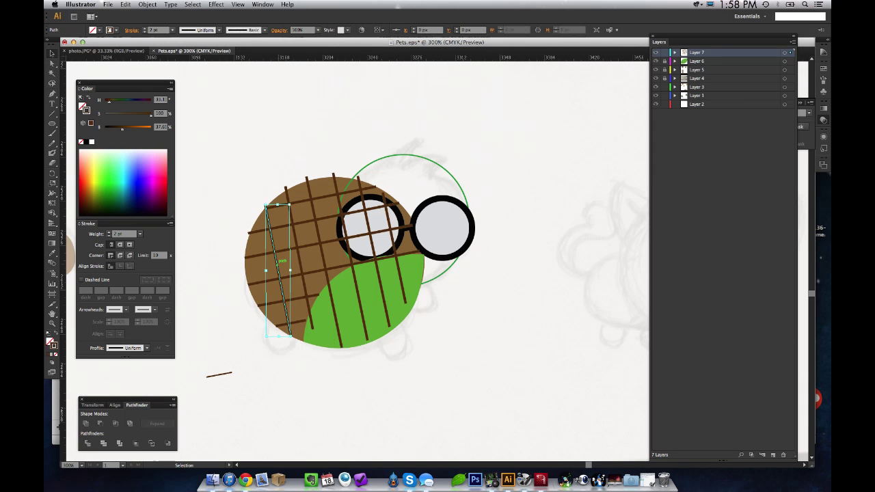
right_click(277, 264)
key(Escape)
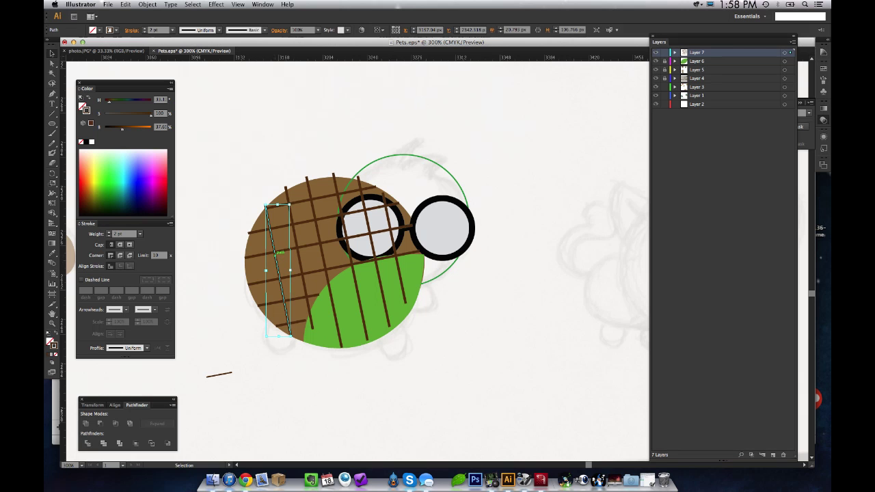
drag(279, 256, 259, 272)
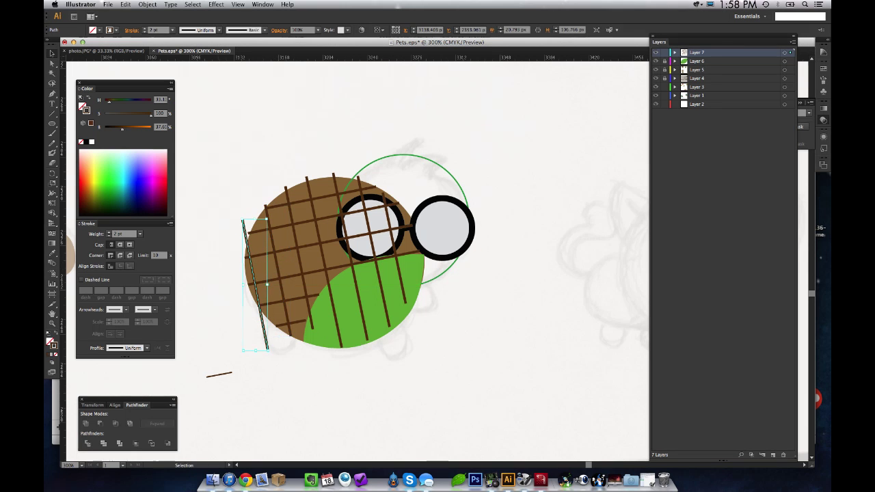
key(super+shift+a)
click(257, 272)
key(shift+Right)
key(shift+Right)
key(shift+Right)
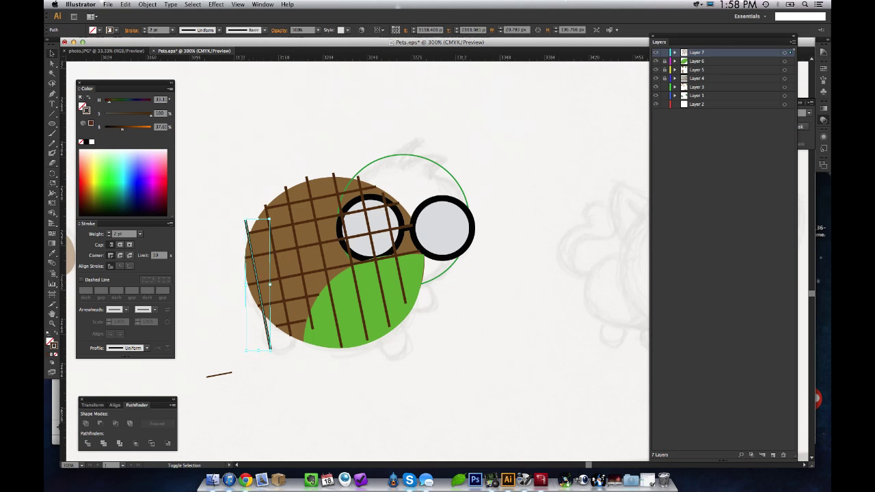
key(super+shift+a)
key(a)
click(247, 220)
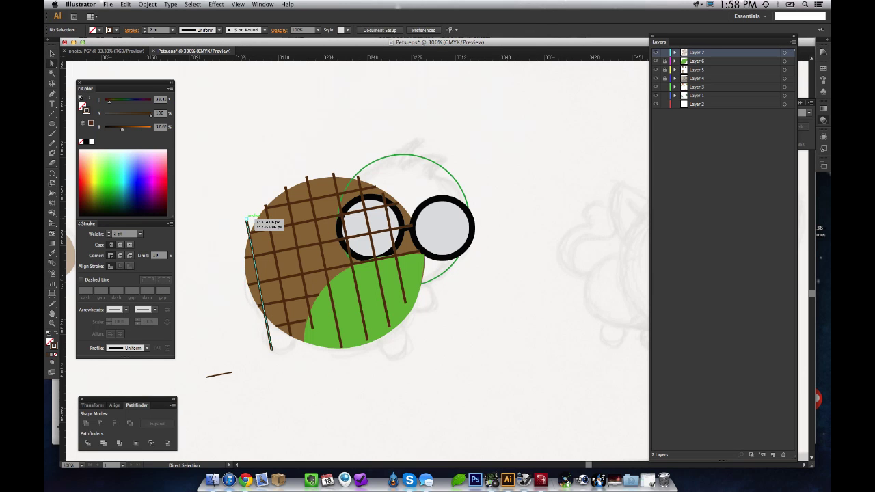
key(v)
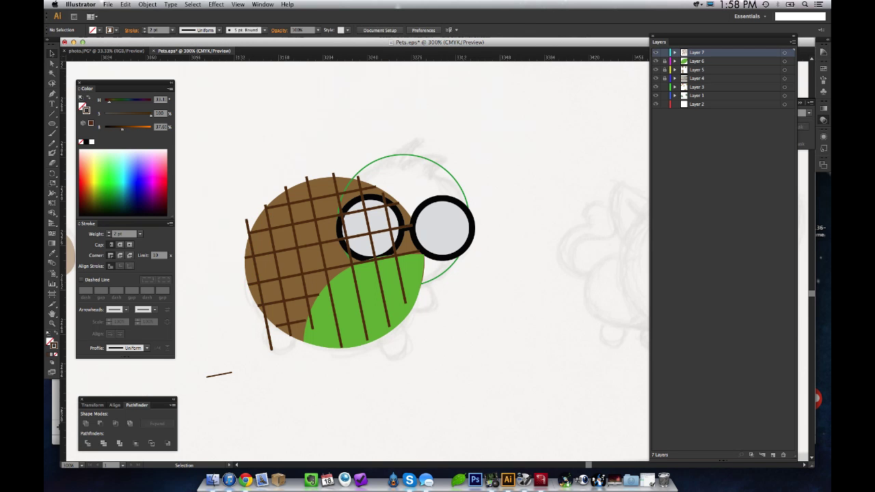
Step: Copy the whole turtle artwork, including shell, belly and glasses, and paste it into a new Letter-size print document
mouse_move(200, 114)
mouse_down()
mouse_move(392, 393)
mouse_move(488, 406)
mouse_up()
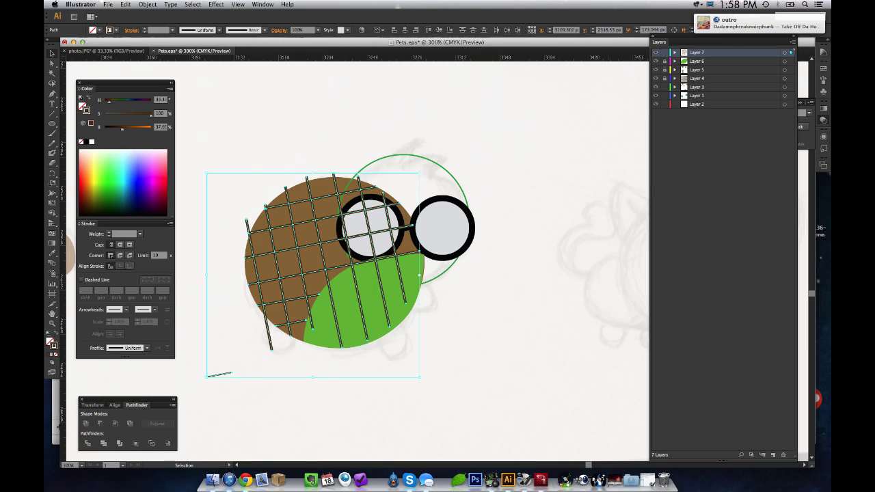
key(a)
drag(495, 112, 200, 388)
key(v)
click(108, 4)
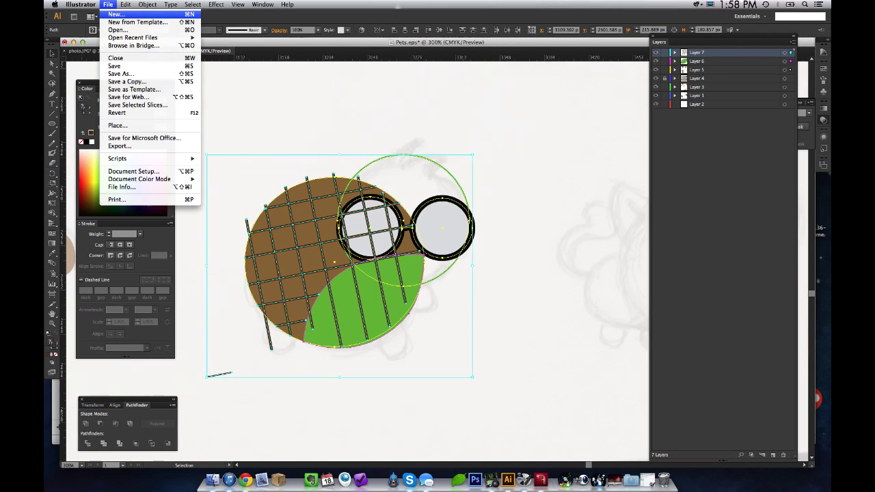
click(116, 14)
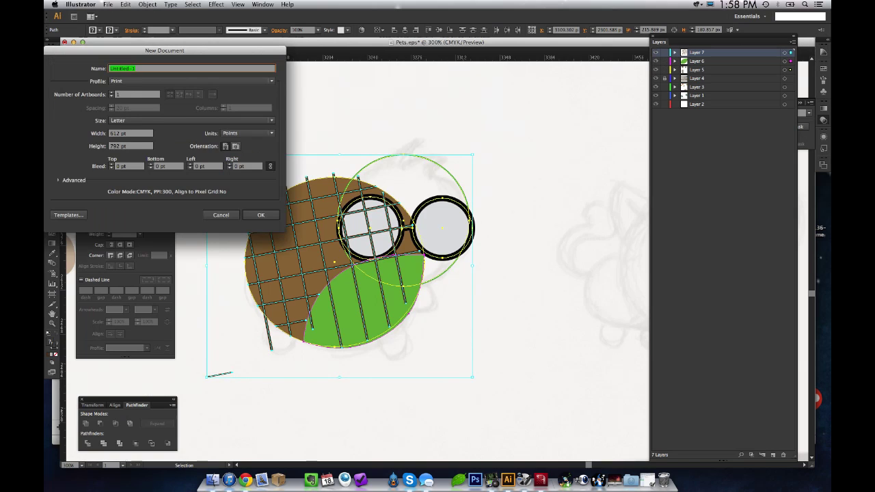
key(Return)
key(super+v)
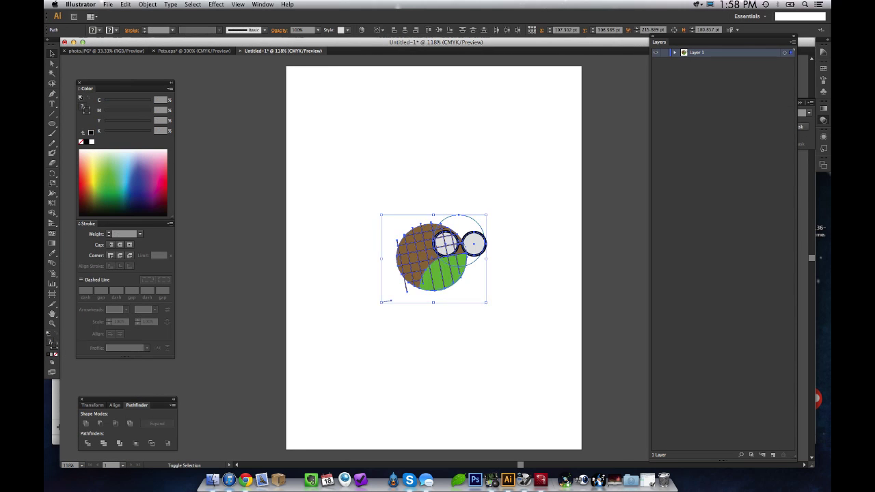
Step: Try enlarging the pasted turtle artwork on the page, undo the scaling and deselect it
drag(486, 214, 533, 176)
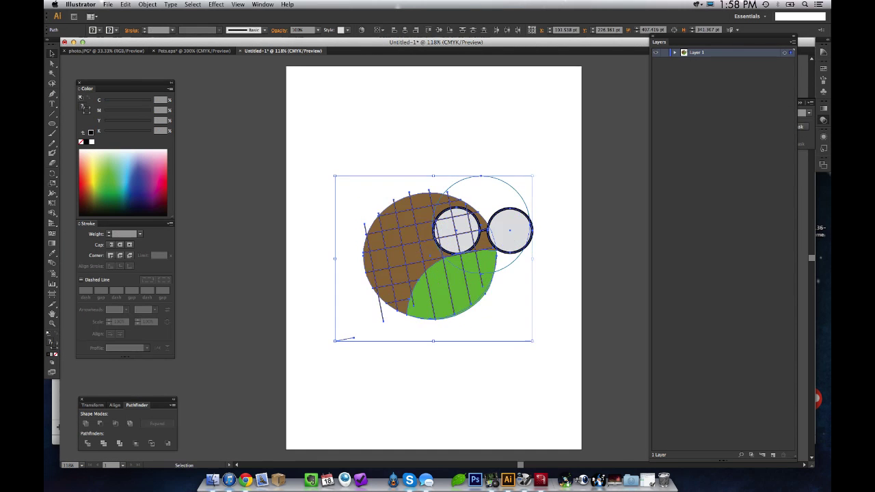
key(super+z)
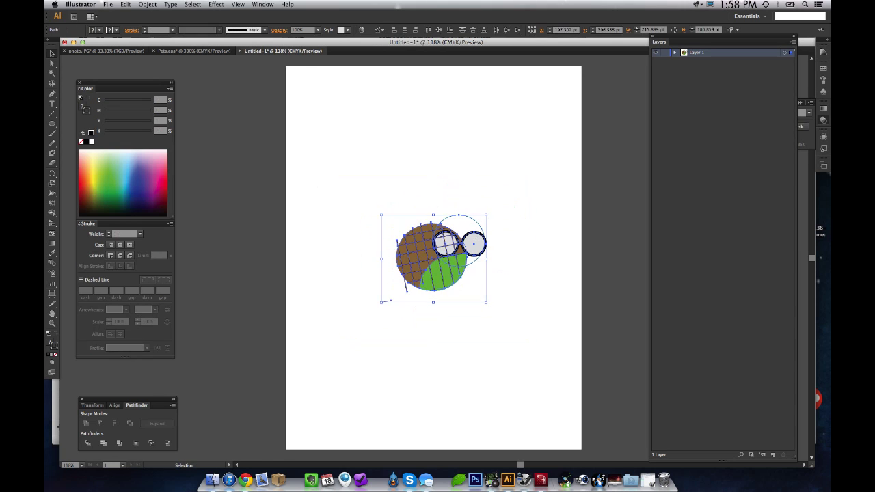
click(318, 187)
Step: Select all grid lines sharing the same appearance, move them onto a new Layer 2 and lock Layer 1
click(418, 241)
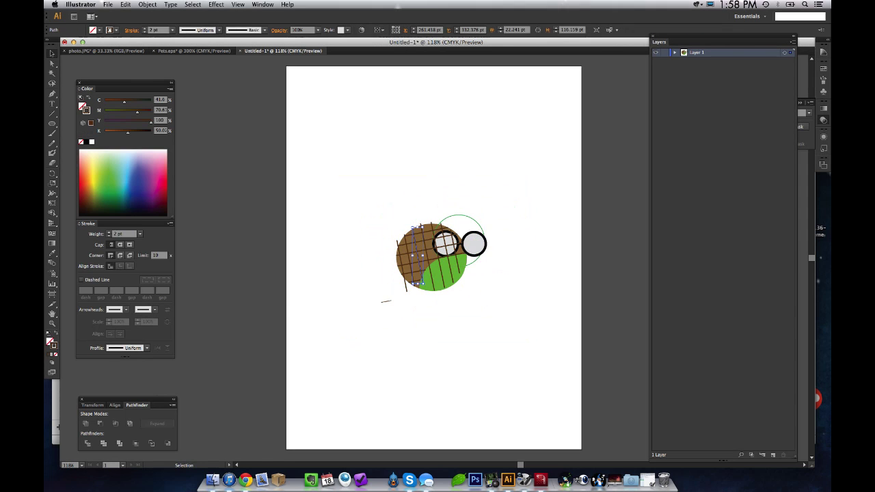
key(super+l)
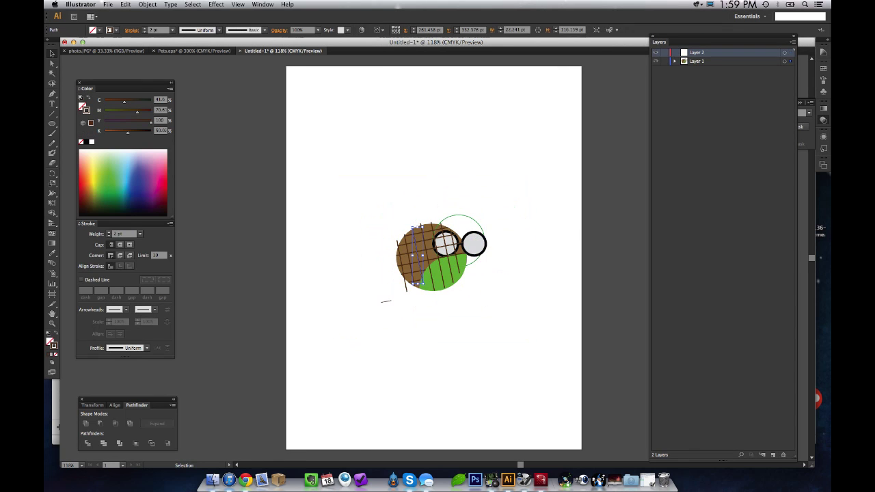
click(193, 4)
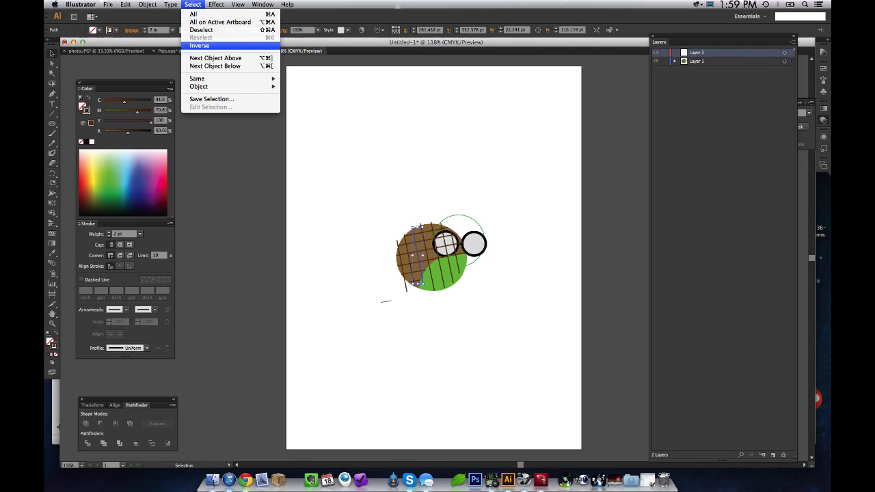
mouse_move(219, 79)
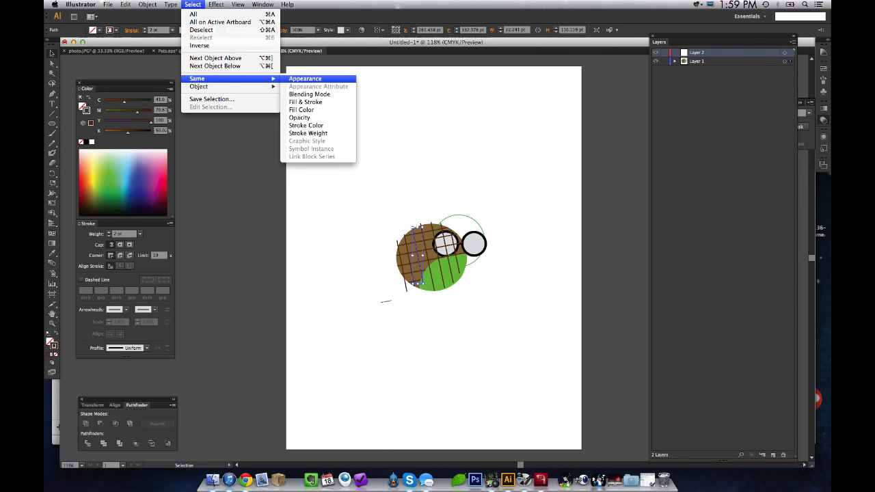
click(305, 79)
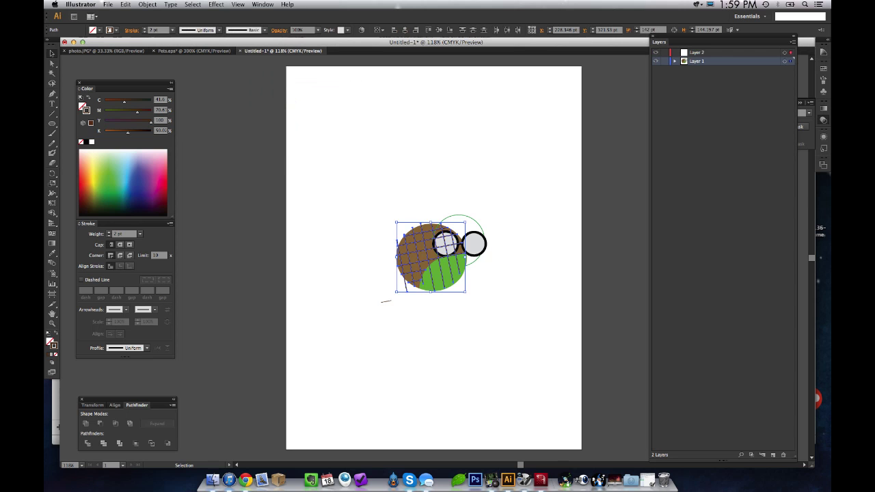
drag(791, 61, 790, 52)
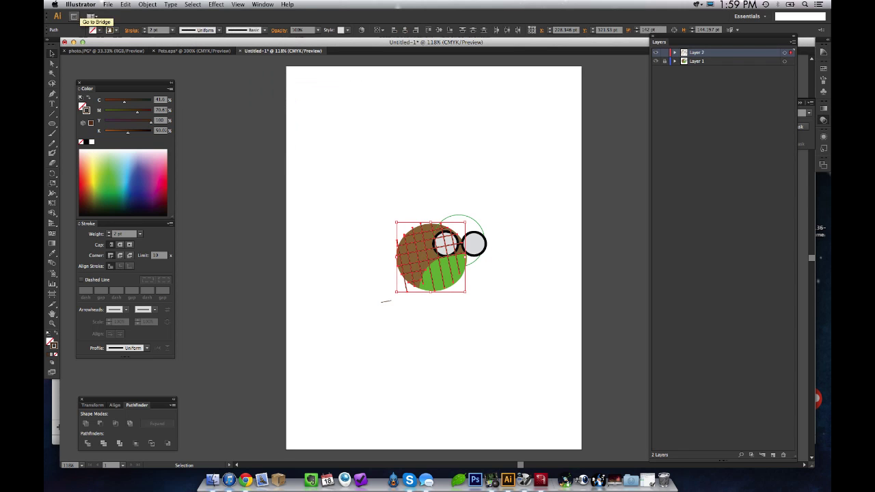
Step: Set the stroke weight of the selected grid lines to 3 pt
click(173, 30)
click(181, 84)
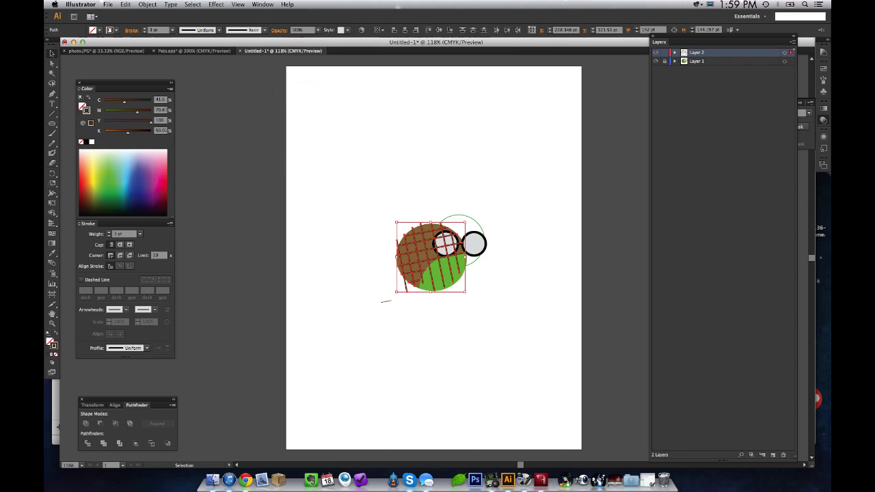
Step: Set the stroke weight of the selected shell grid lines to 4 pt
click(173, 30)
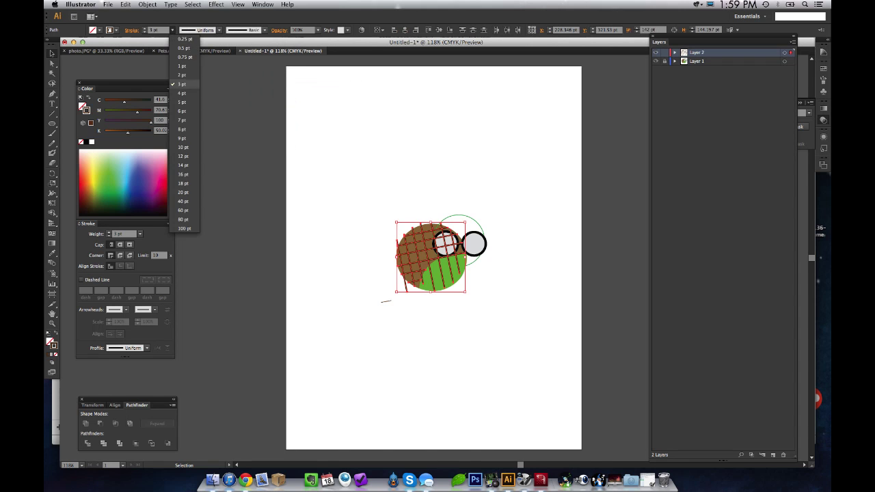
click(181, 93)
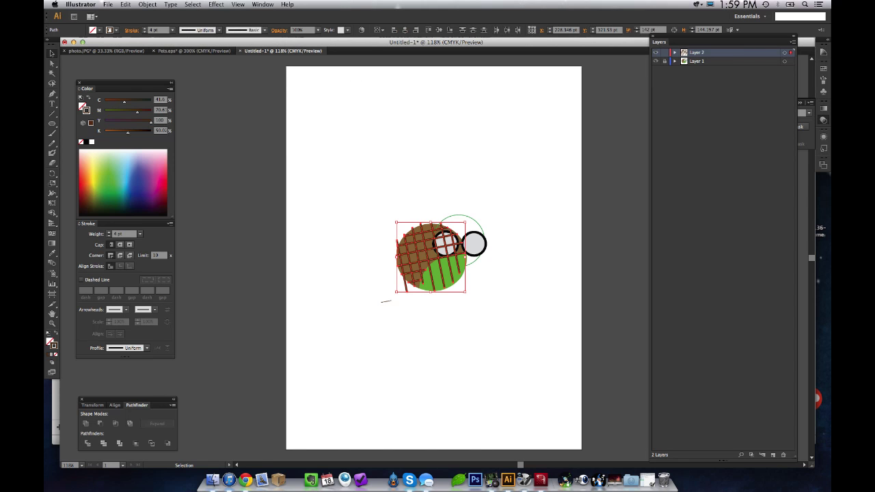
Step: Convert the selected grid lines to outlined strokes and unite them into one shape, leaving nothing selected
click(148, 4)
mouse_move(157, 159)
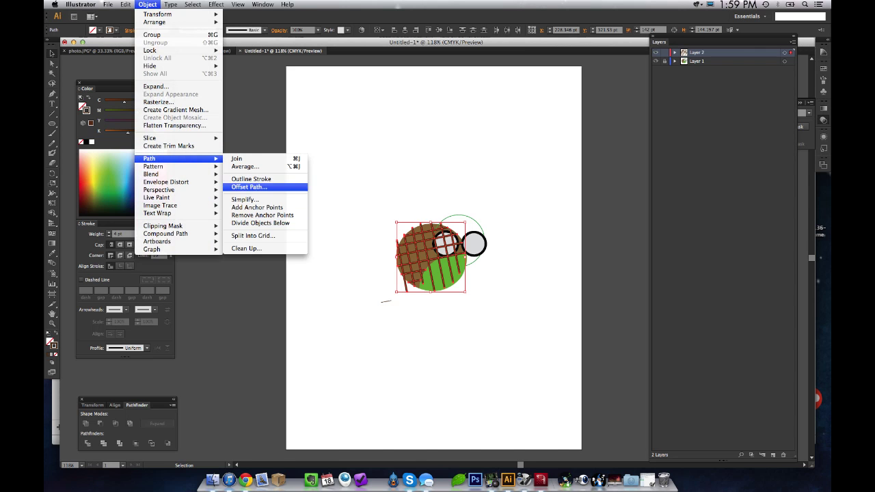
click(251, 178)
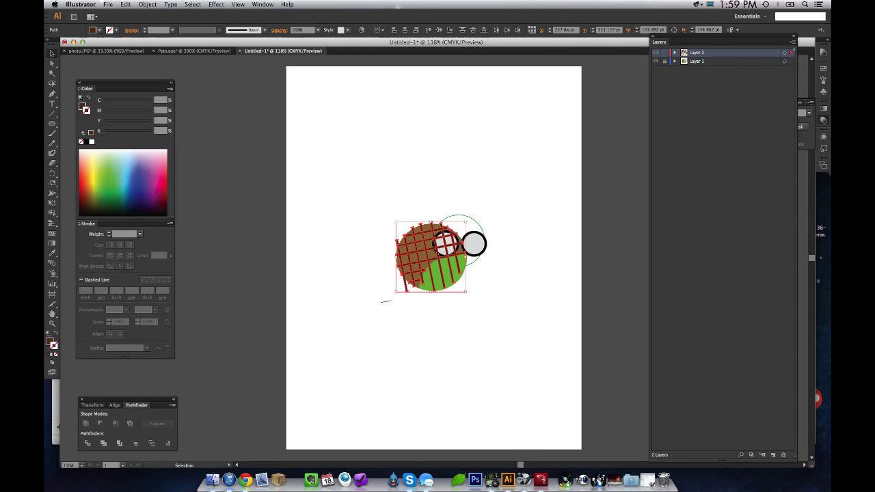
click(85, 423)
click(300, 230)
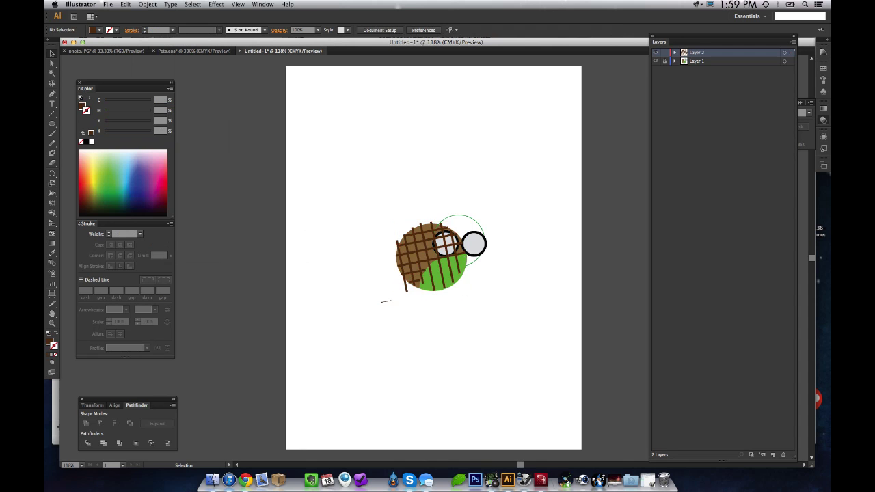
Step: Duplicate Layer 1 with the turtle artwork and unlock the duplicate layer
drag(362, 198, 512, 320)
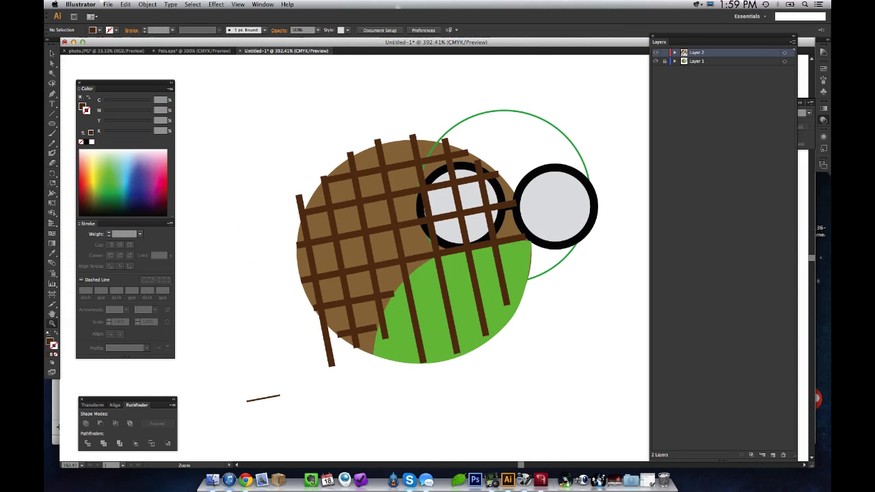
click(710, 61)
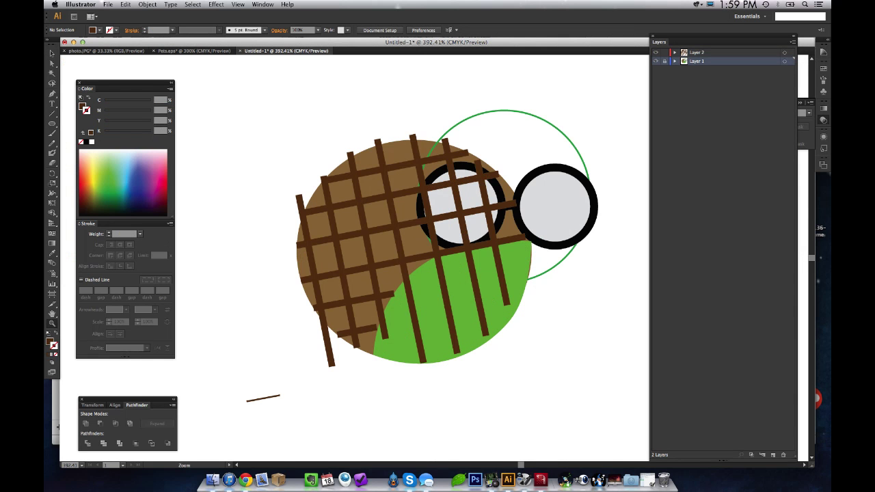
click(793, 42)
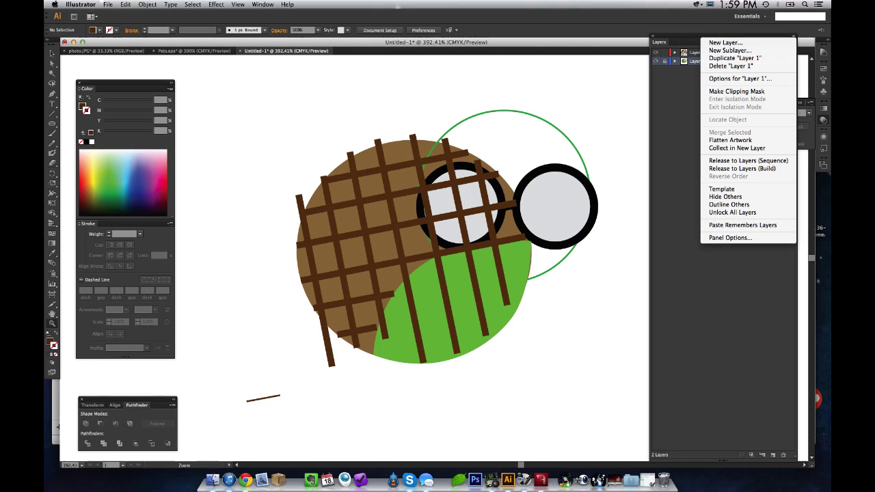
click(728, 59)
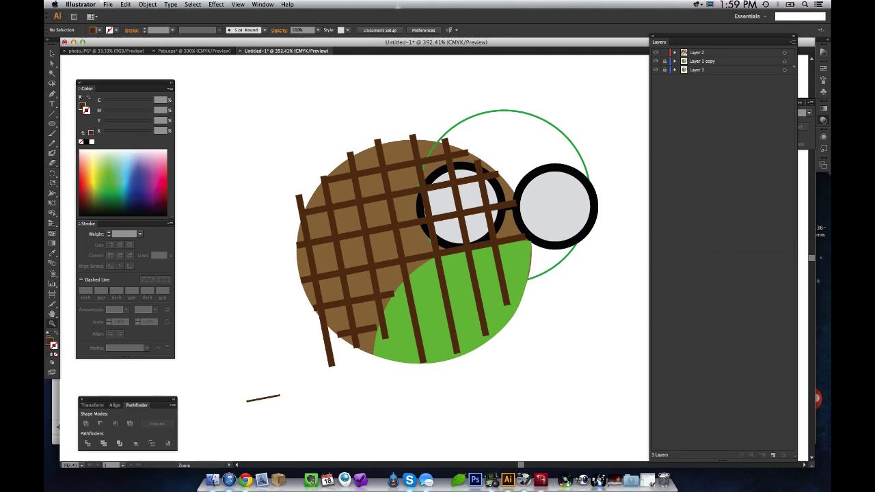
click(711, 62)
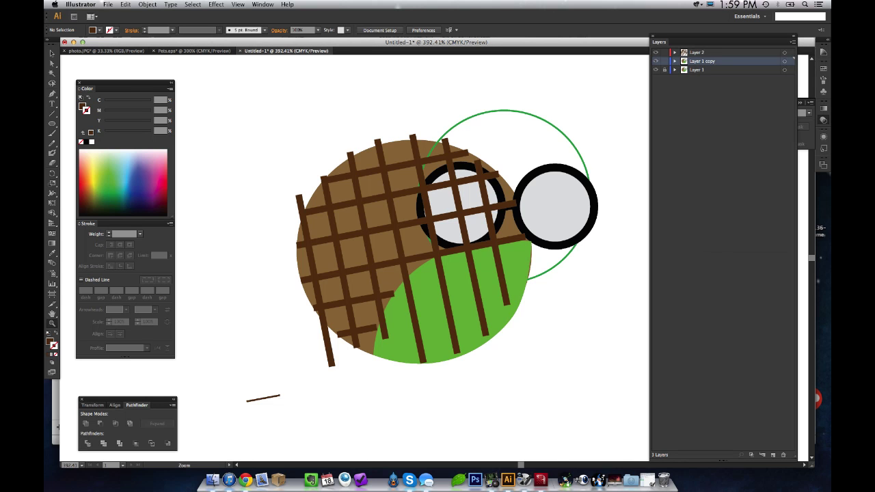
Step: Select the brown shell shape on the Layer 1 copy layer
click(417, 247)
key(v)
click(427, 251)
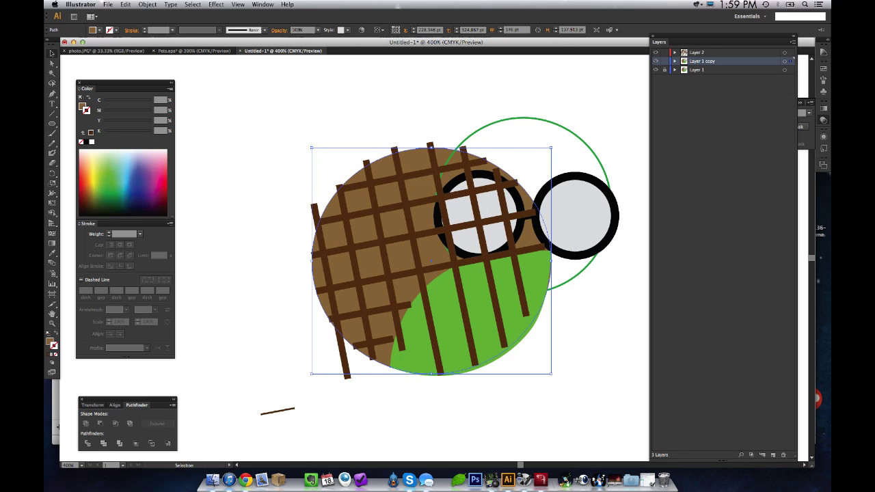
Step: Move the large brown circle from Layer 1 copy to Layer 2, with the other layers hidden and locked
key(z)
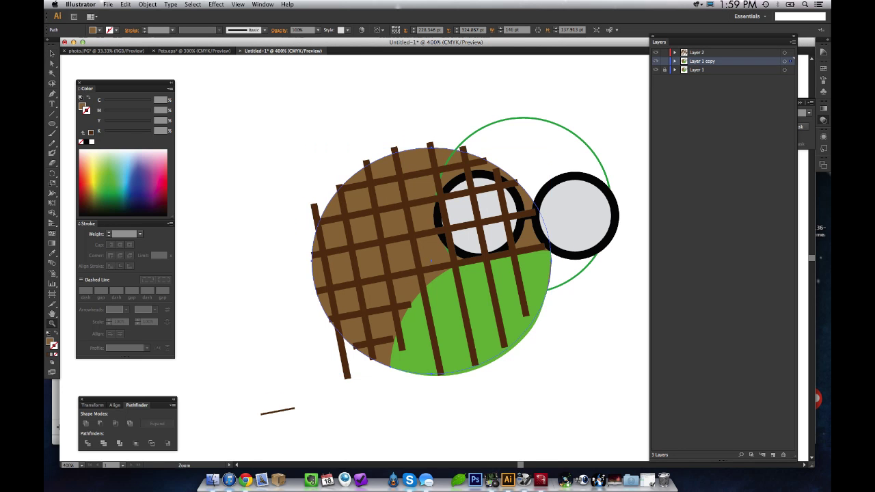
alt+click(428, 251)
alt+click(427, 251)
drag(428, 250, 332, 205)
key(v)
key(super+shift+a)
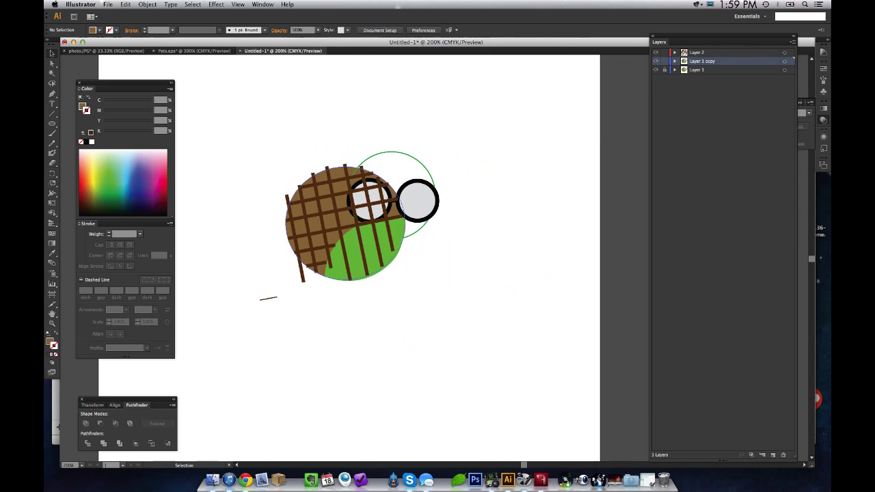
click(353, 222)
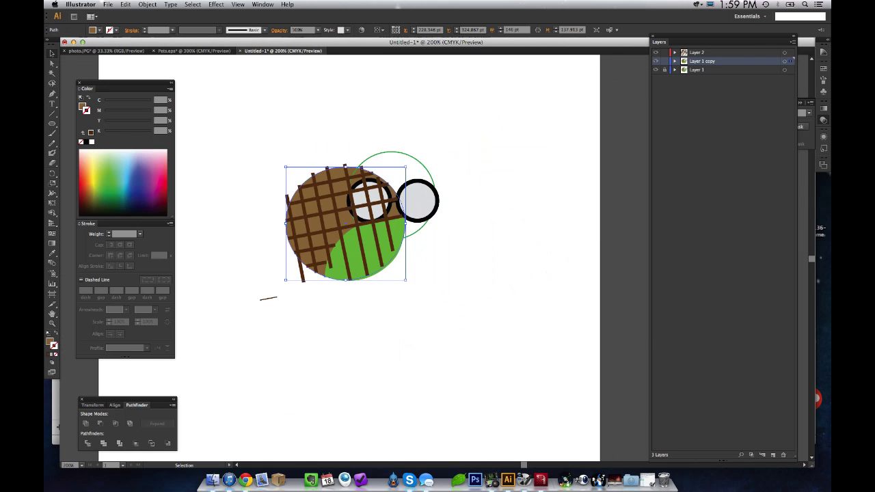
drag(790, 62, 790, 53)
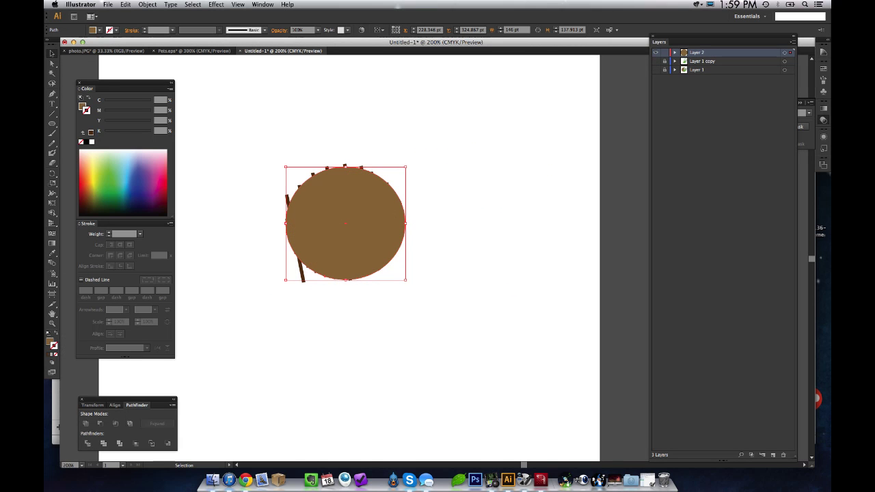
Step: Cut the brown lattice along the circle's outline with Divide Objects Below
click(148, 4)
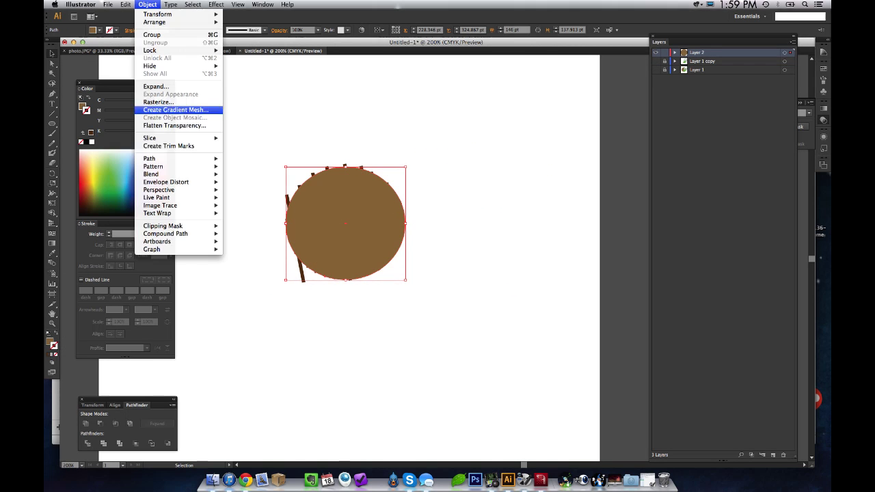
mouse_move(149, 158)
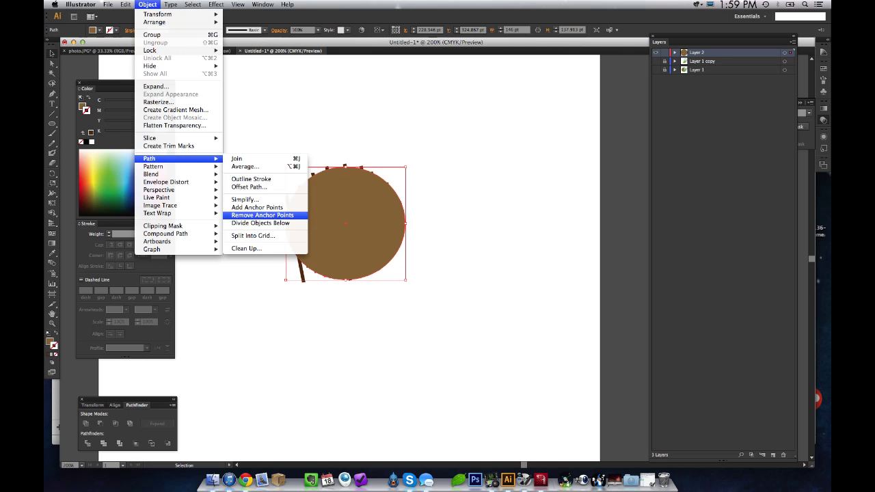
click(260, 223)
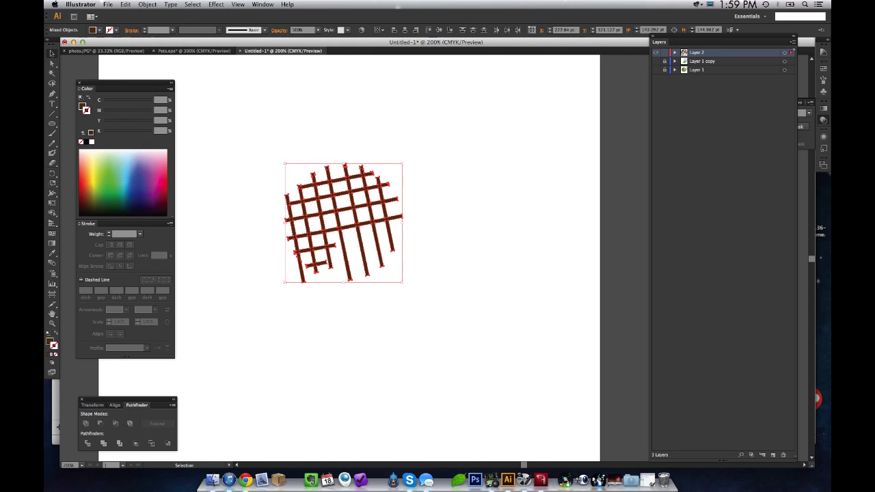
Step: Delete the cut-off bar ends outside the circle along the lattice's upper-left and upper edge
key(super+shift+a)
click(288, 199)
key(Delete)
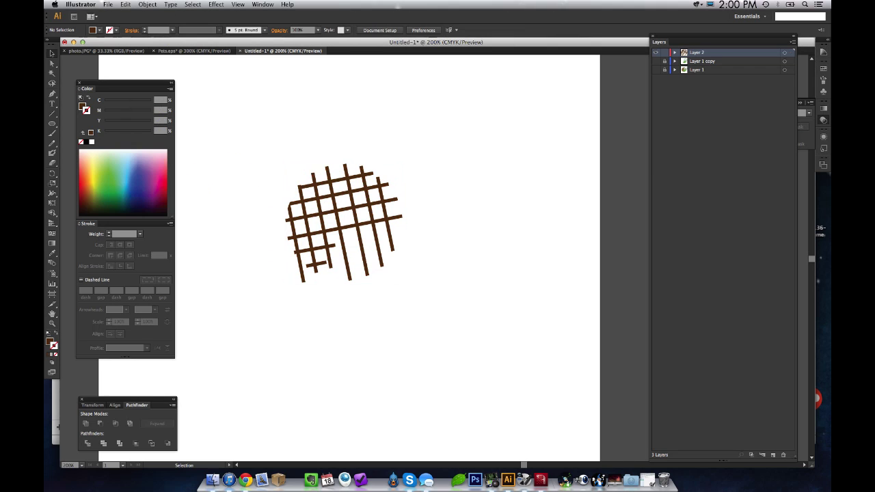
click(312, 174)
drag(312, 175, 327, 167)
key(Delete)
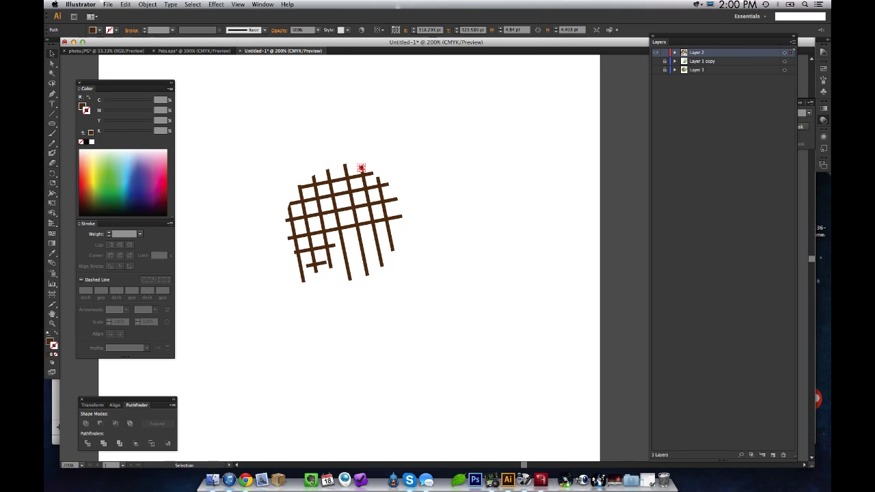
click(346, 165)
key(Delete)
Step: Delete the cut-off ends of the first and second horizontal bars on the lattice's upper-right side
key(super+a)
key(super+shift+a)
click(387, 184)
key(super+shift+a)
key(z)
drag(271, 159, 438, 342)
key(v)
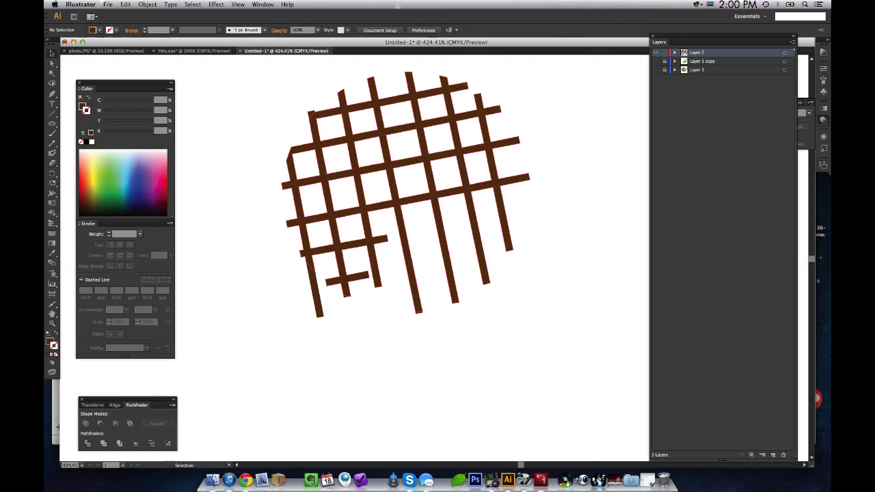
click(465, 84)
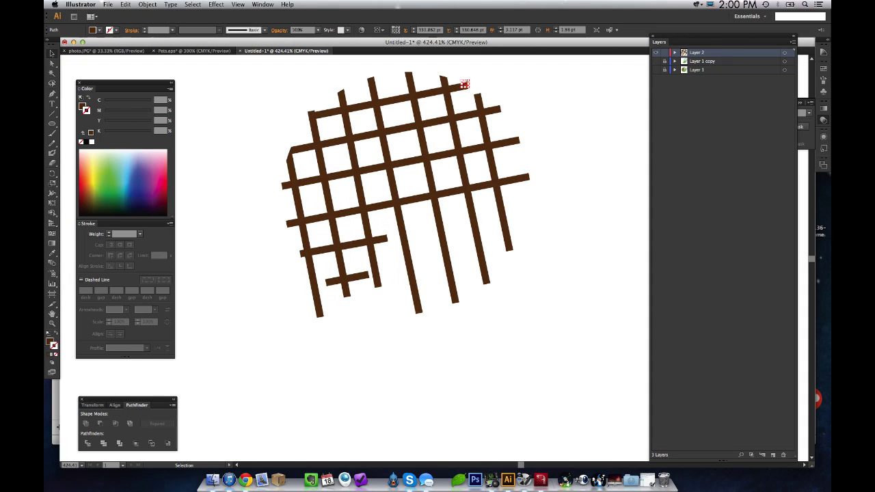
click(499, 108)
key(Delete)
Step: Switch to iTunes, play "Polite Meeting" from the Edan album Beauty and the Beat, and close the library window
click(228, 479)
click(792, 37)
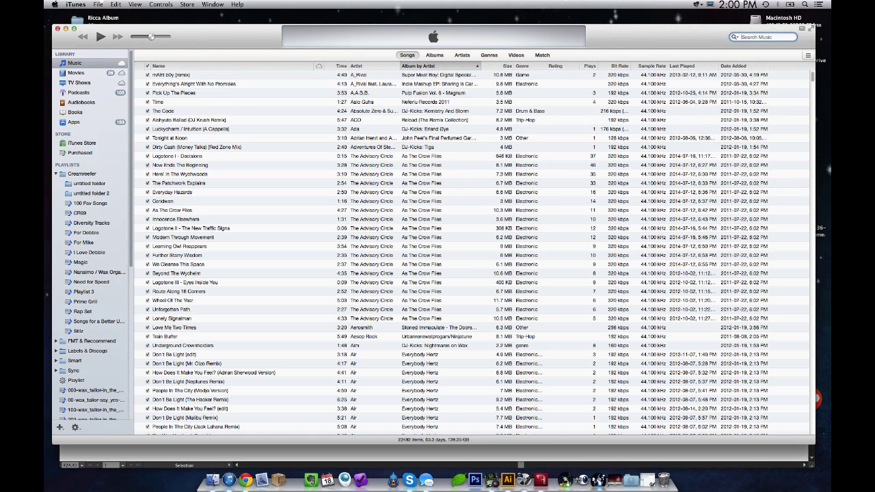
scroll(471, 253, down, 10)
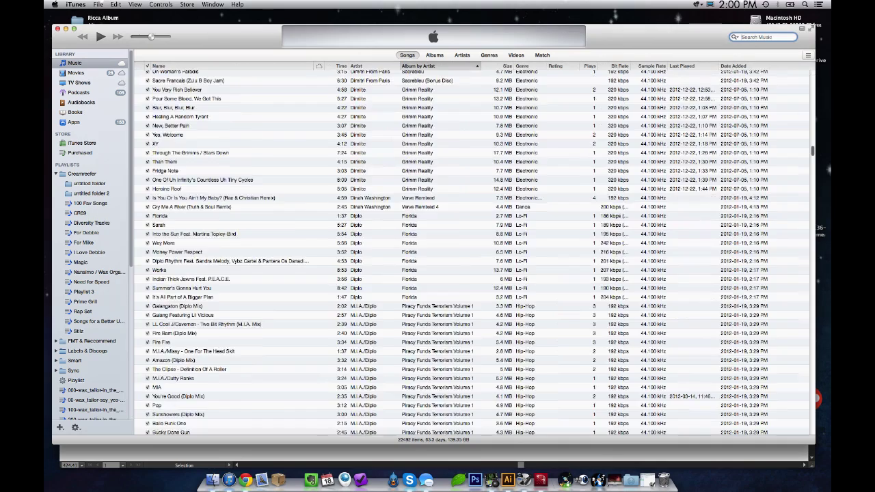
scroll(471, 253, down, 5)
scroll(472, 253, down, 8)
scroll(472, 253, down, 8)
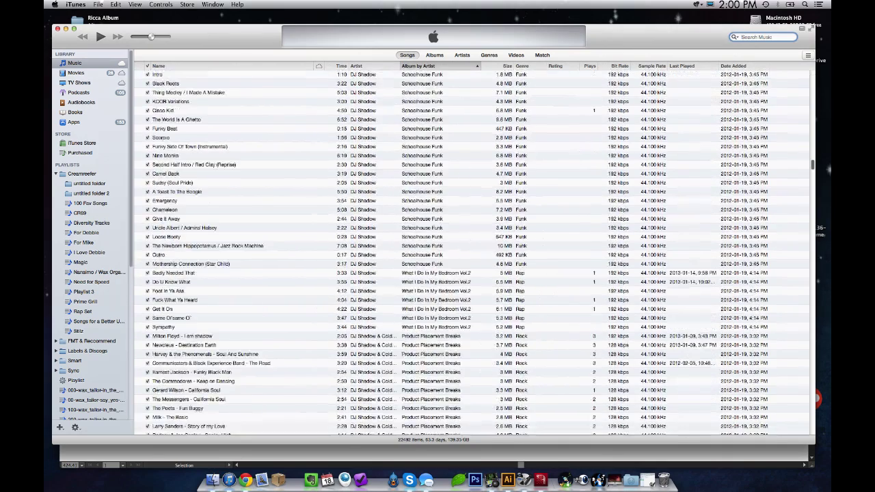
scroll(472, 253, down, 8)
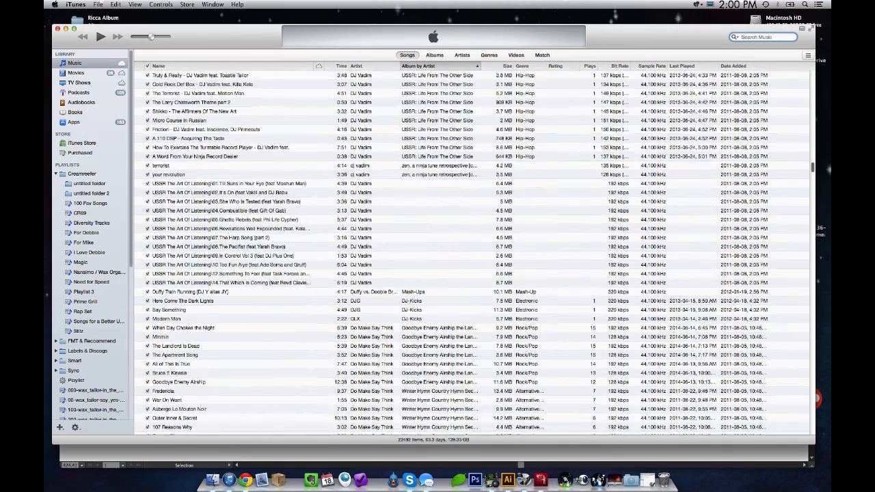
scroll(472, 253, down, 8)
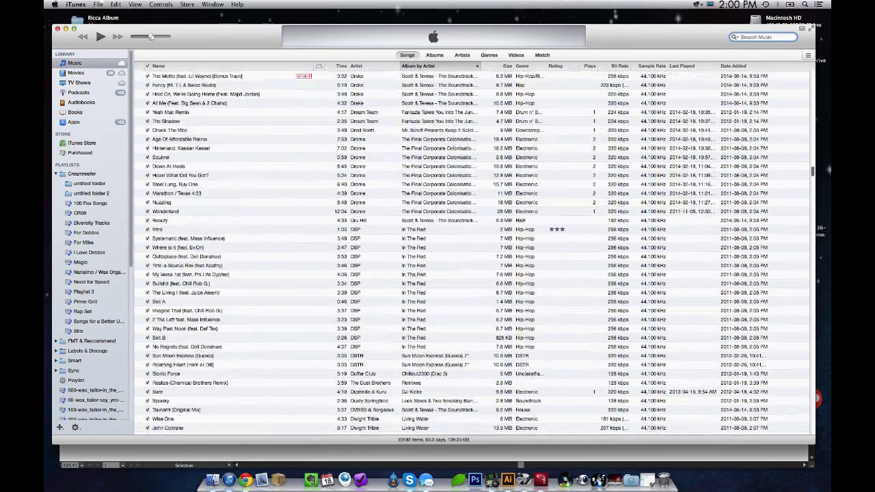
scroll(472, 253, down, 8)
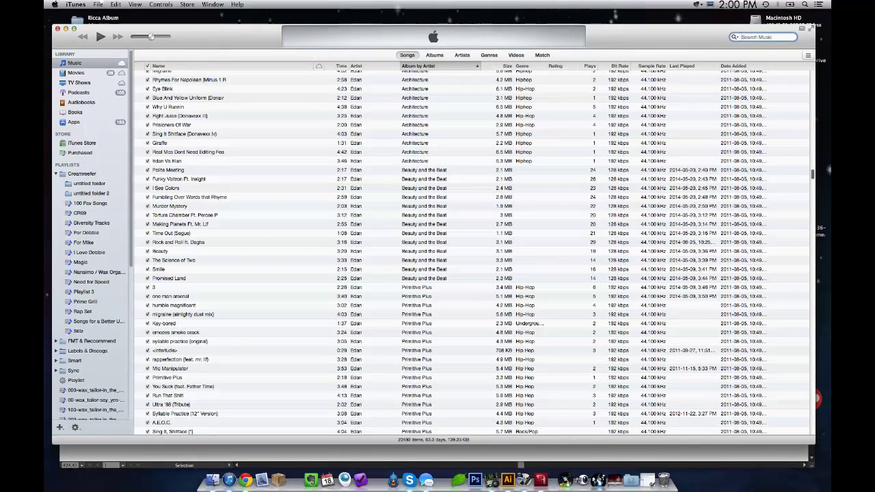
double_click(168, 170)
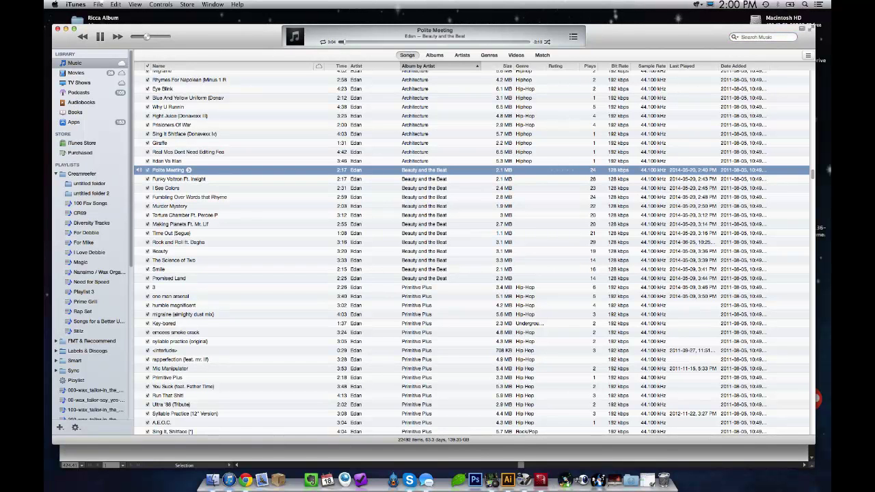
key(super+w)
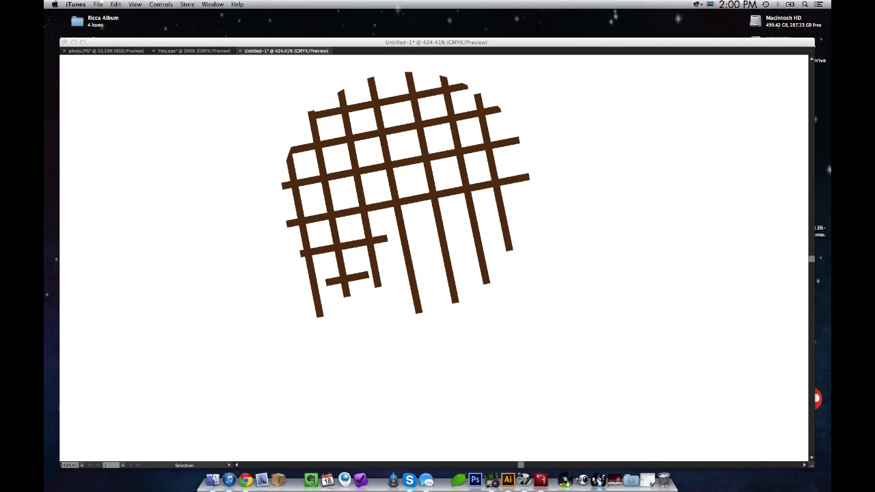
Step: Switch to Chrome and read back through the stream's recent chat messages
key(super+q)
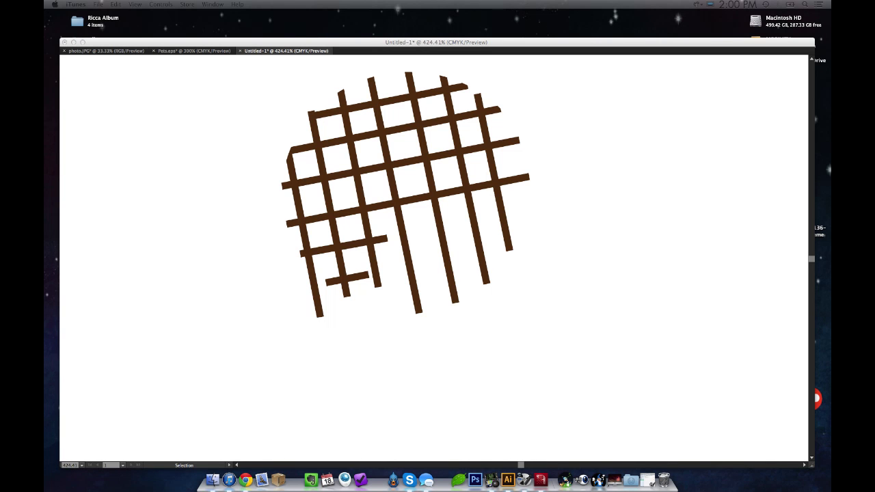
drag(314, 479, 105, 15)
scroll(114, 245, up, 10)
scroll(114, 245, up, 3)
scroll(114, 244, up, 5)
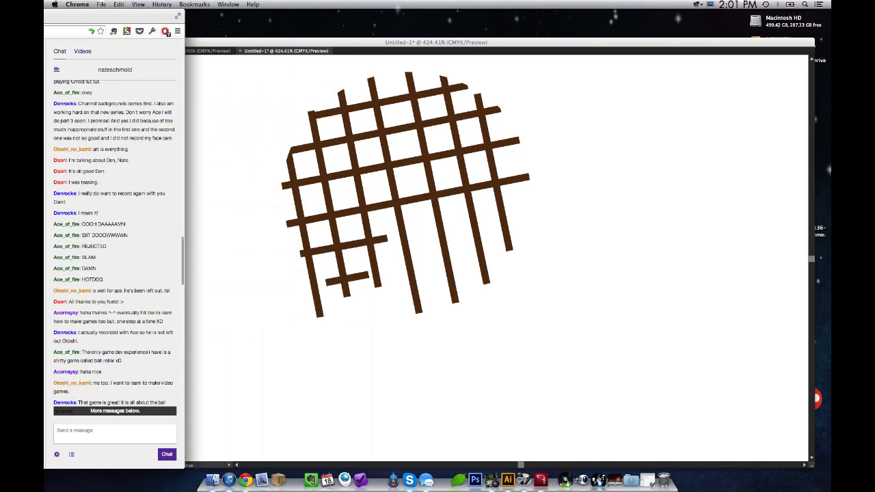
scroll(114, 244, up, 3)
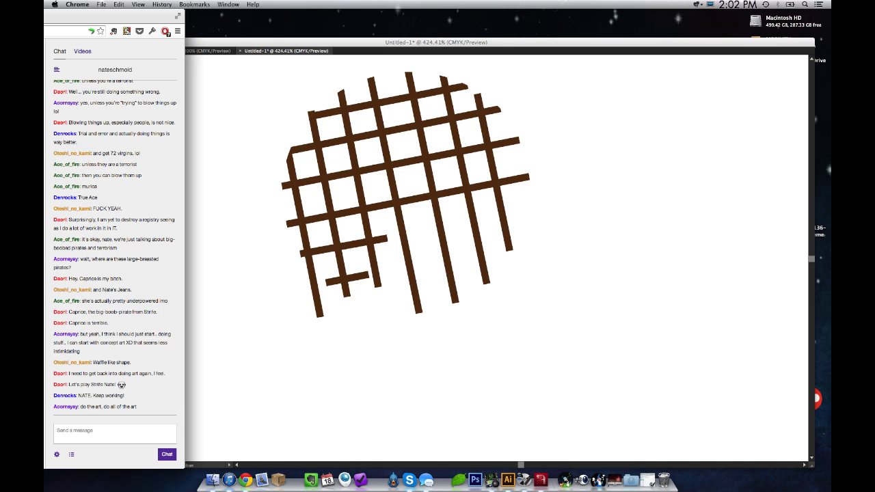
Step: Switch back to Illustrator and delete the overhanging stub at the lattice's upper-left corner
key(super+Tab)
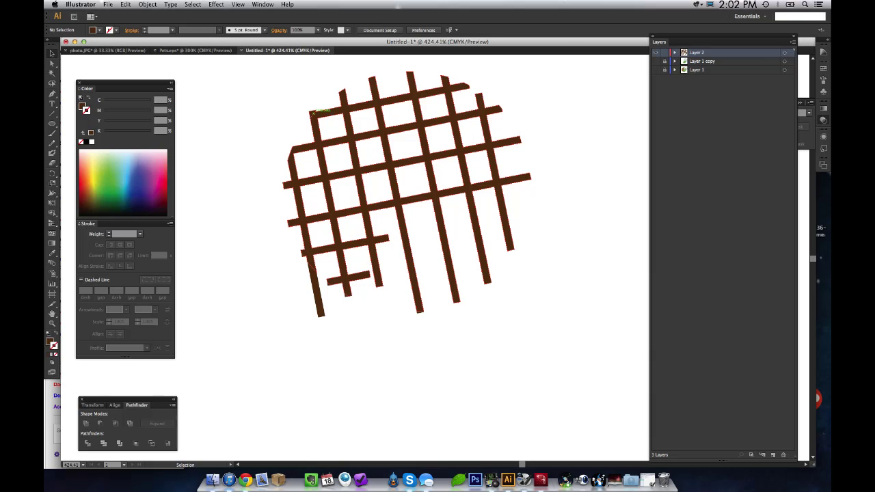
click(314, 114)
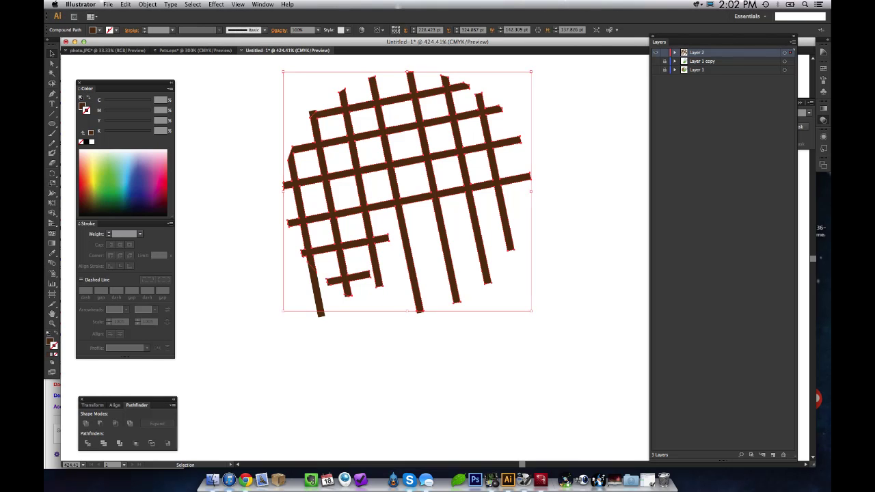
click(298, 97)
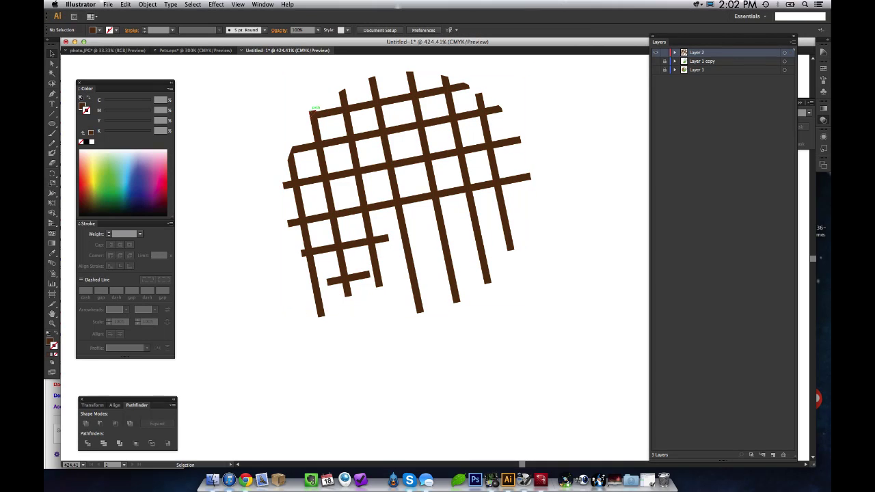
click(314, 114)
key(Delete)
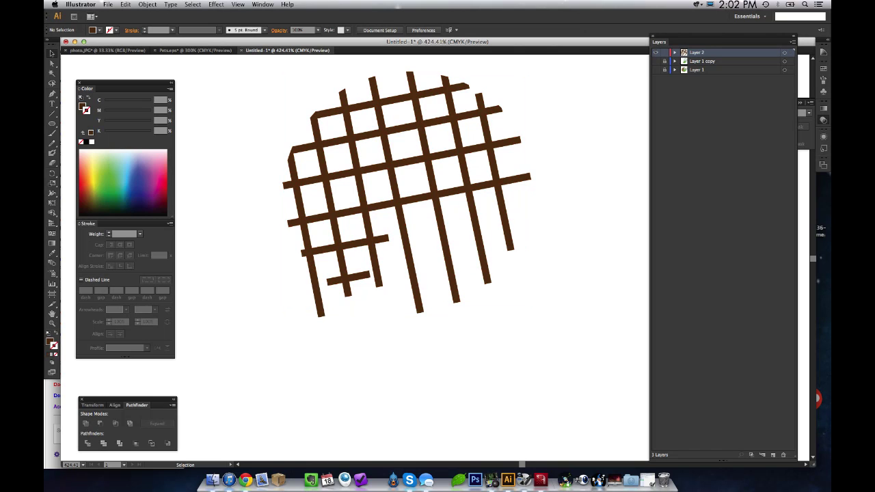
Step: Delete the overhanging stub at the left end of the lattice's third horizontal bar
click(285, 185)
click(272, 176)
click(286, 185)
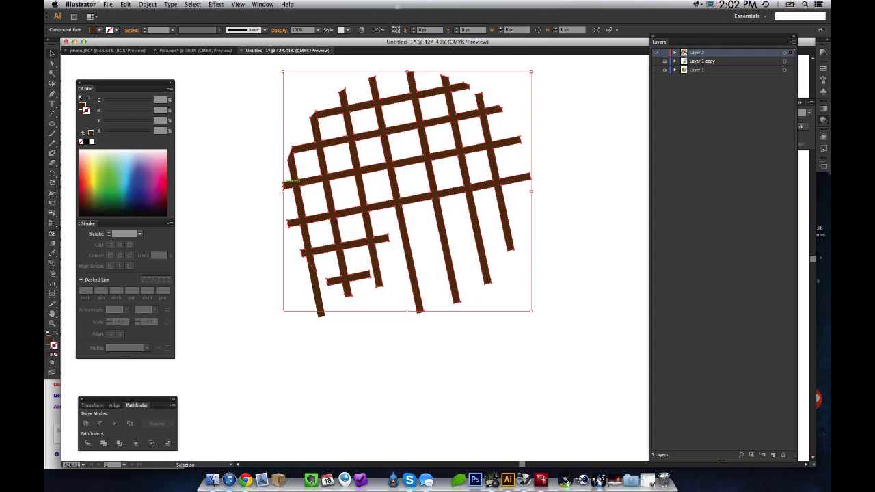
key(super+shift+a)
click(283, 185)
key(Delete)
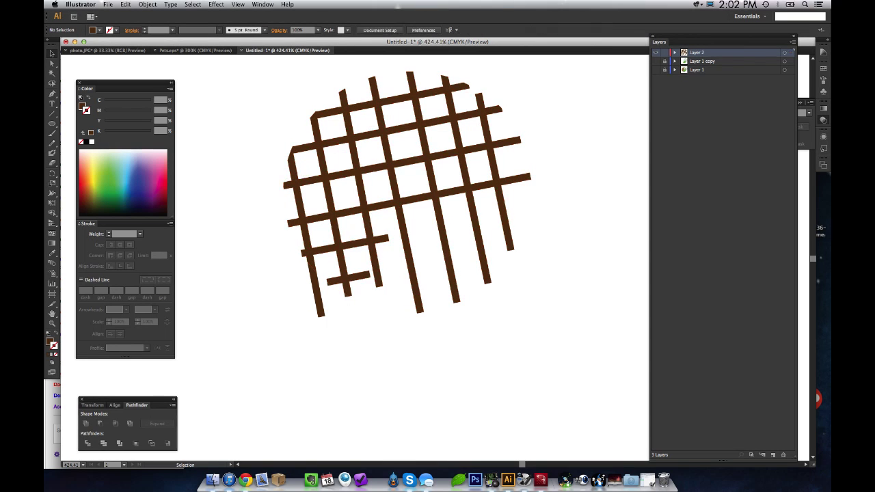
Step: Delete the cut-off lower end of the leftmost vertical bar
click(290, 223)
key(super+shift+a)
click(306, 256)
key(Delete)
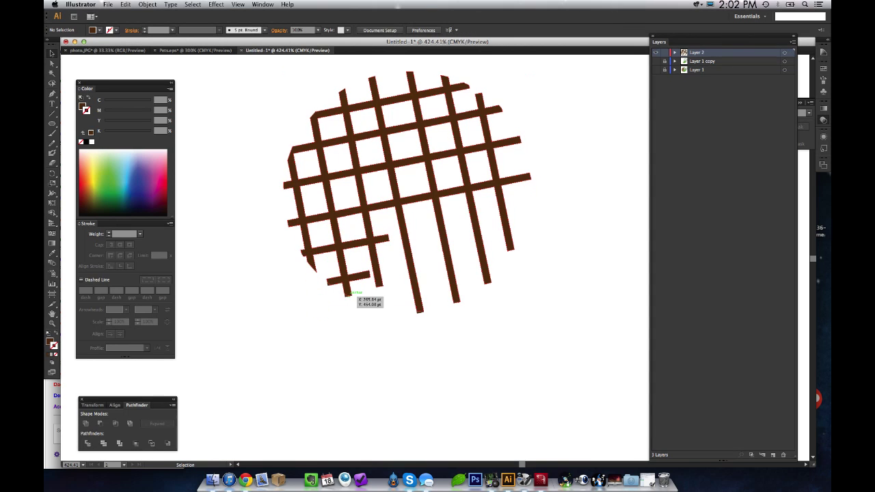
Step: Delete the overhanging stubs at the lattice's lower-left corner and below the longest middle vertical bar
click(350, 293)
click(347, 294)
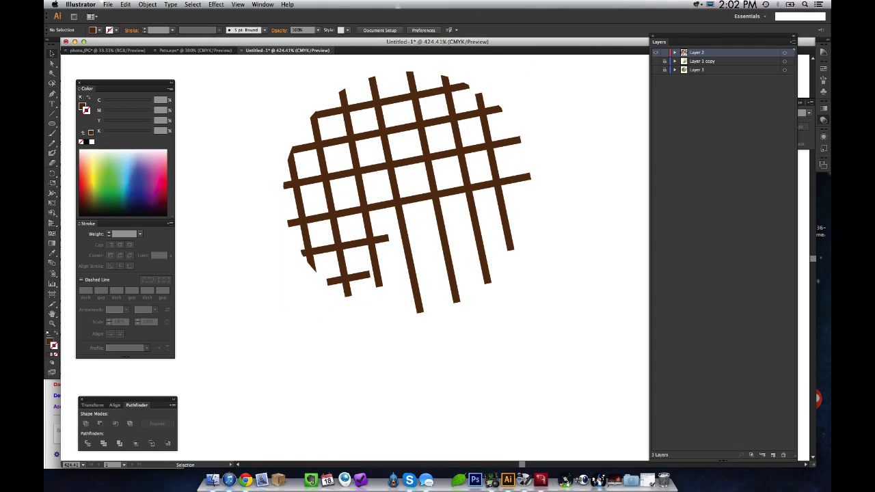
key(Delete)
click(328, 283)
click(420, 304)
click(418, 314)
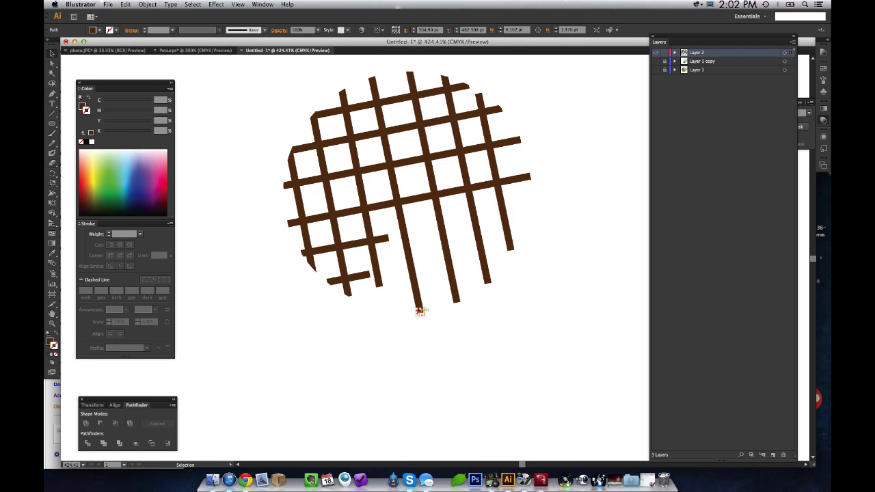
Step: Check the remaining lower-right and right bar ends for loose pieces, then make Layer 1 visible again
click(456, 299)
click(466, 311)
click(489, 281)
click(499, 292)
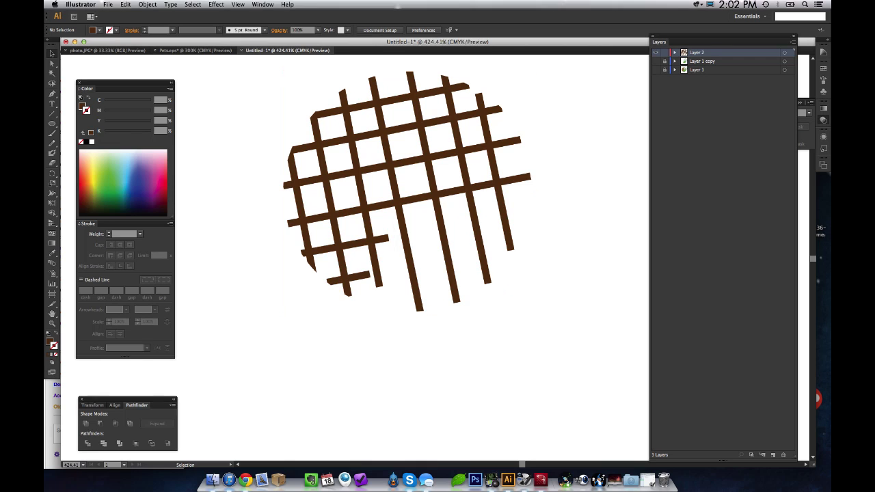
click(528, 177)
click(540, 184)
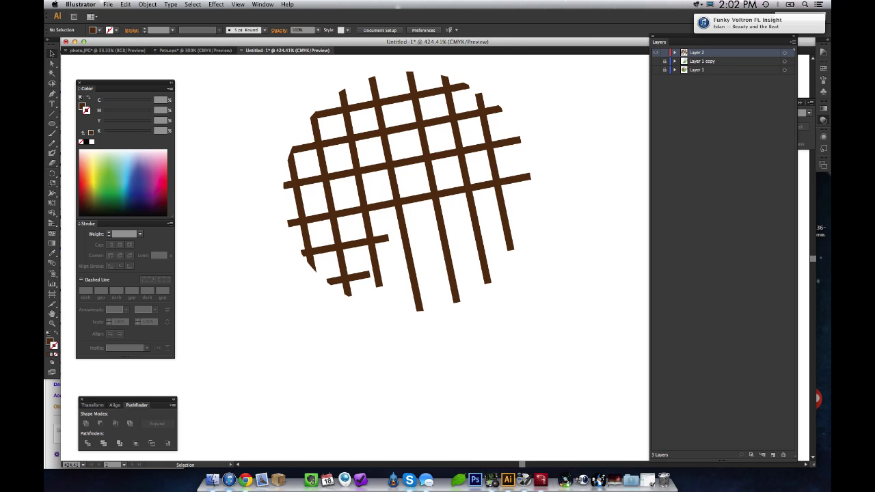
click(655, 70)
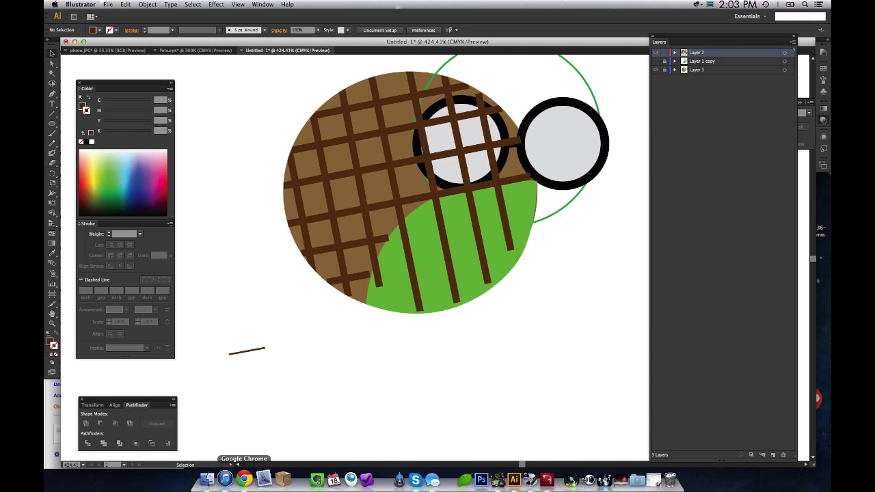
Step: Switch to iTunes, play the song "Hands" from the album Rounds, and return to Illustrator
click(228, 479)
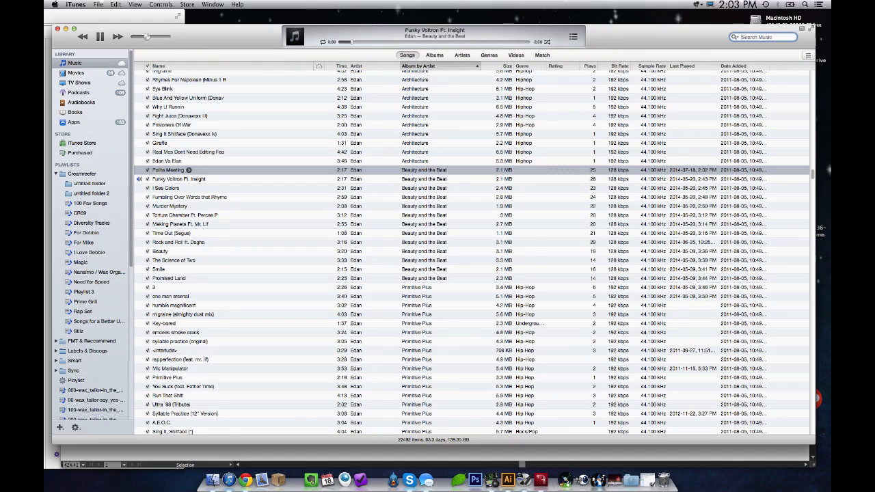
scroll(472, 253, down, 15)
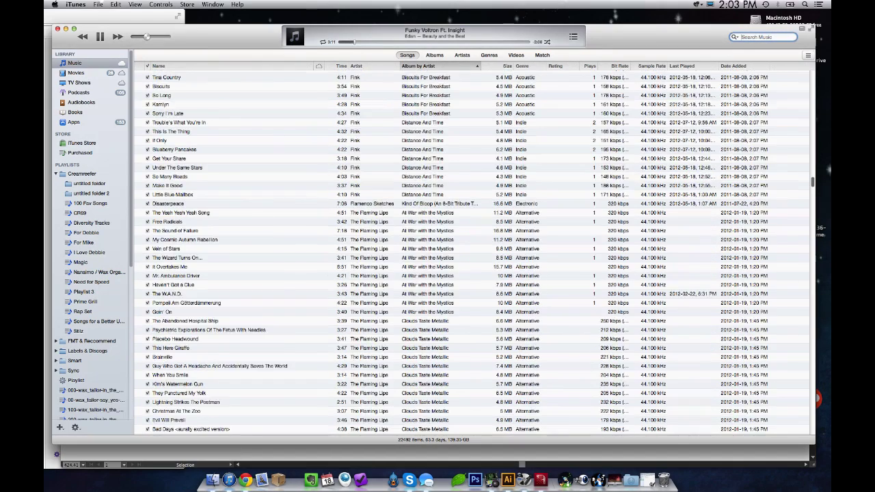
scroll(472, 252, down, 10)
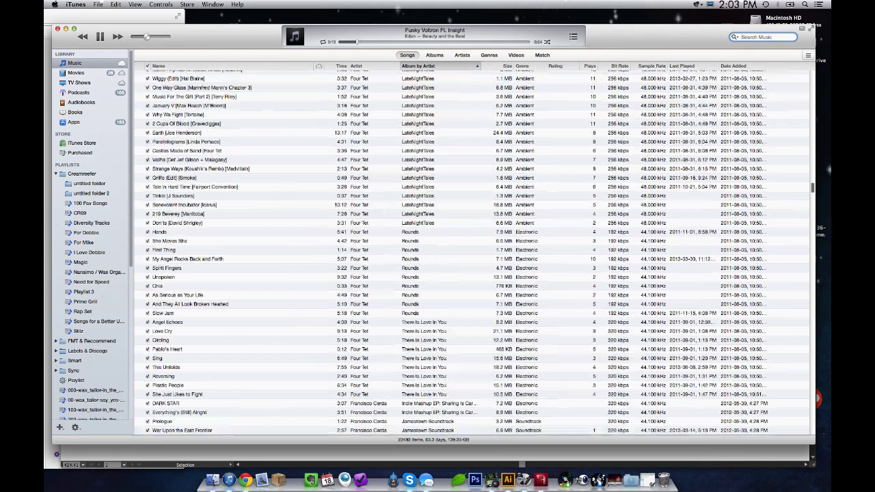
click(410, 232)
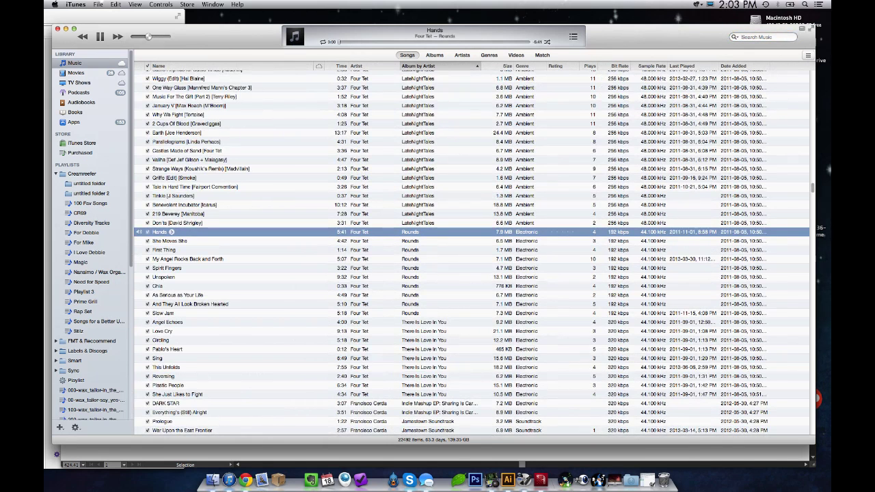
key(super+h)
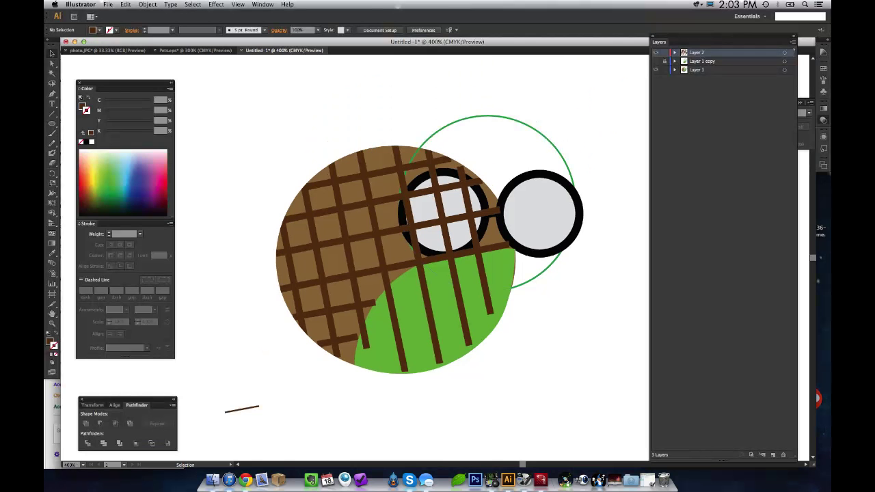
Step: Turn the large circle's green outline into a solid green fill and move the circle from Layer 1 to Layer 2
click(531, 127)
key(super+shift+bracketright)
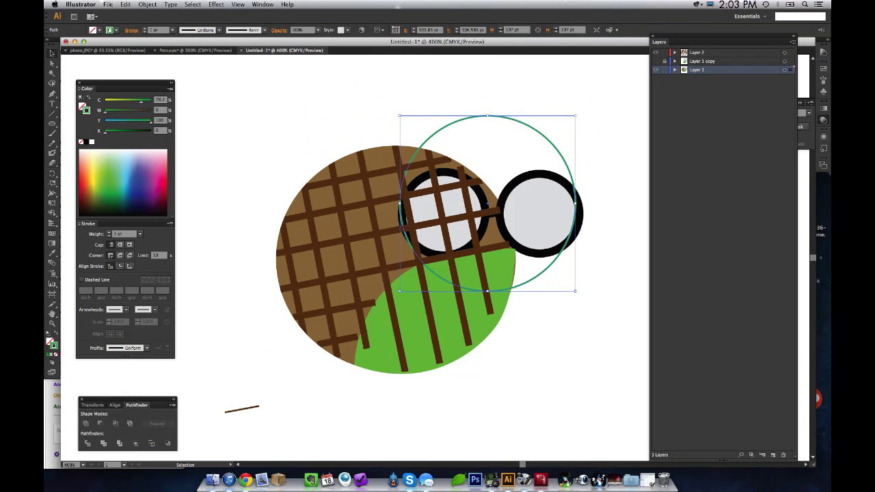
key(shift+x)
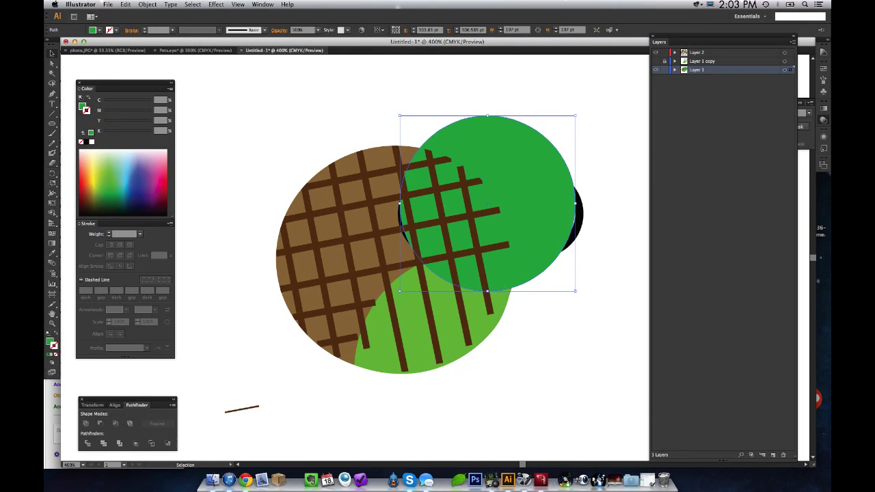
drag(790, 69, 791, 52)
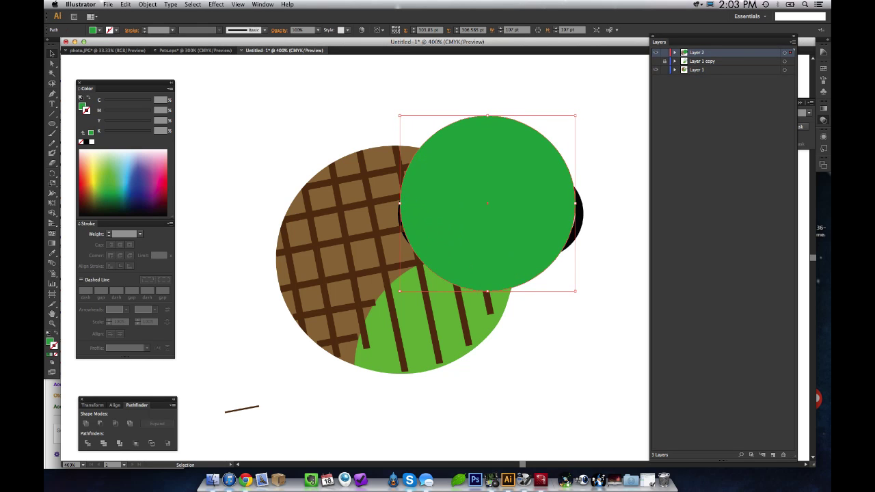
Step: Shift the filled green head circle slightly down over the shell's upper-right edge
drag(542, 171, 547, 174)
click(601, 236)
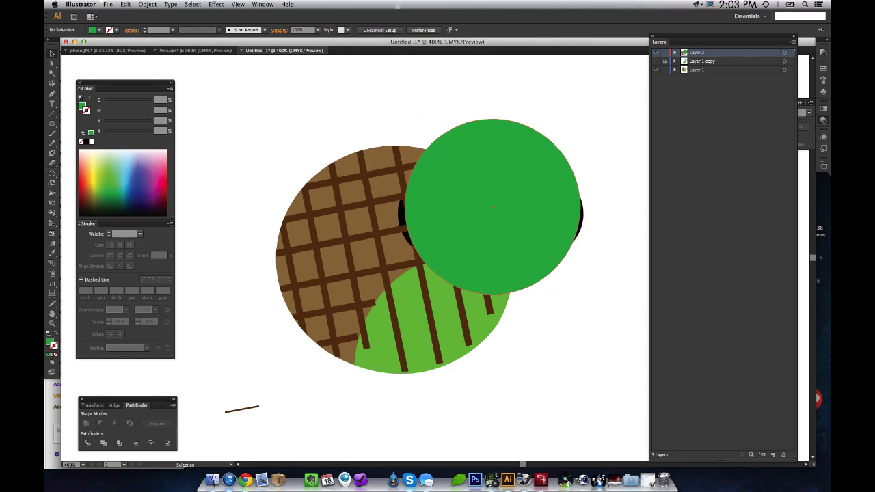
drag(550, 209, 547, 212)
click(602, 236)
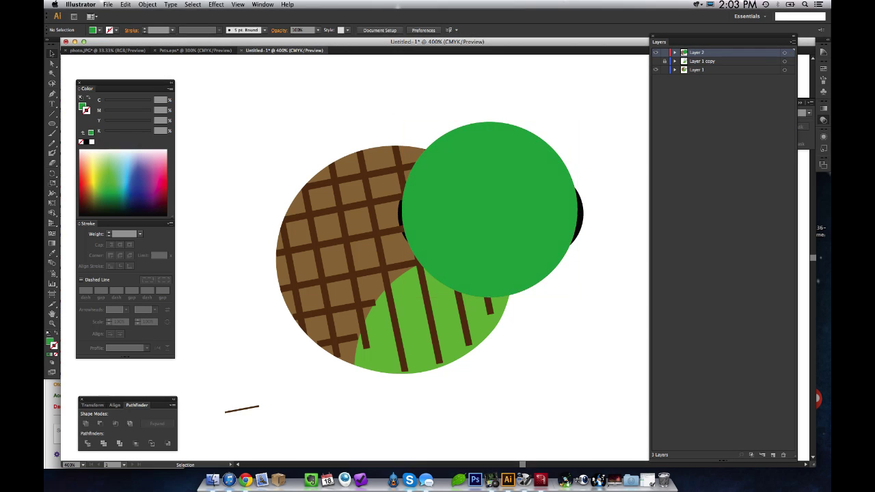
Step: Select both black-rimmed eye circles in Outline view, move them from Layer 1 to Layer 2, and restore the Preview view
click(581, 209)
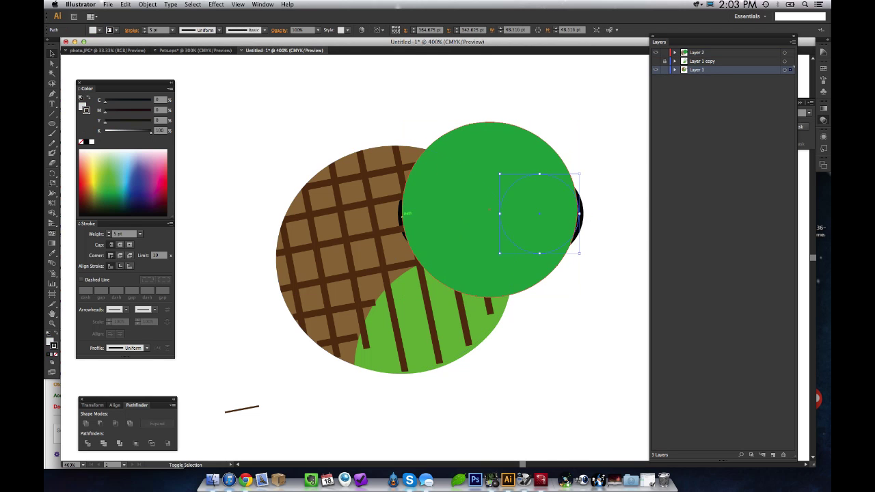
key(super+y)
key(a)
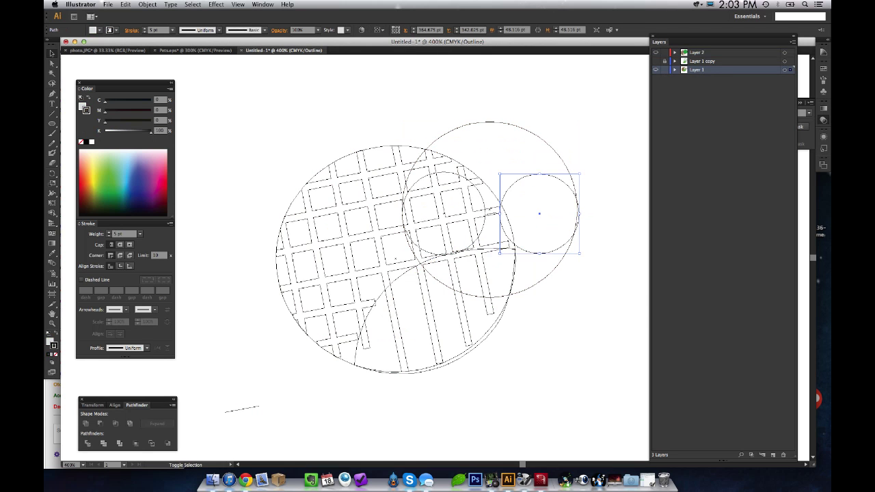
shift+click(482, 187)
key(v)
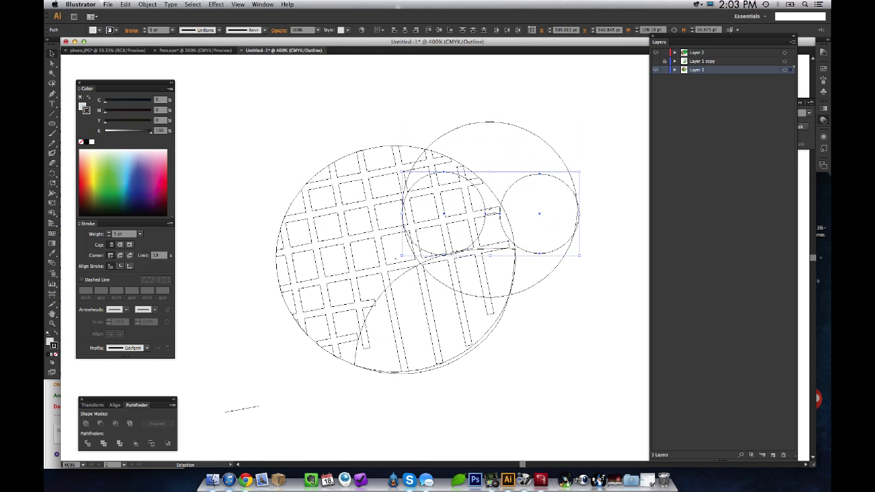
drag(791, 70, 790, 53)
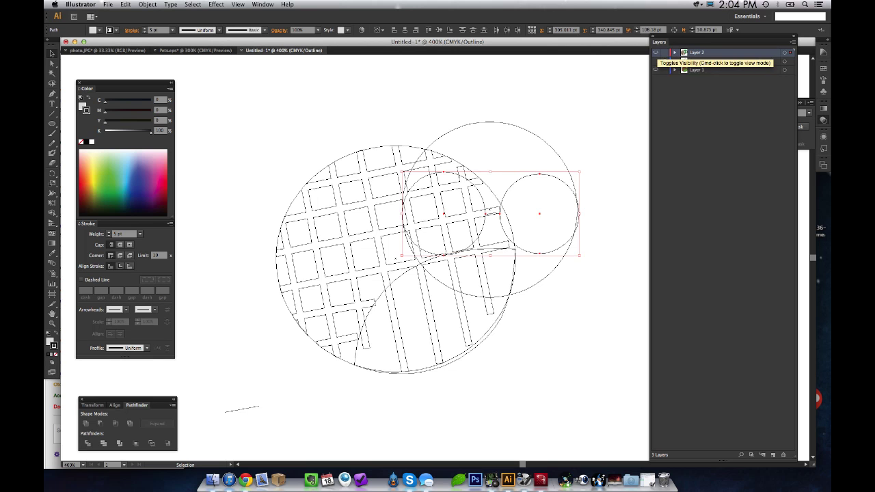
key(super+y)
key(super+shift+a)
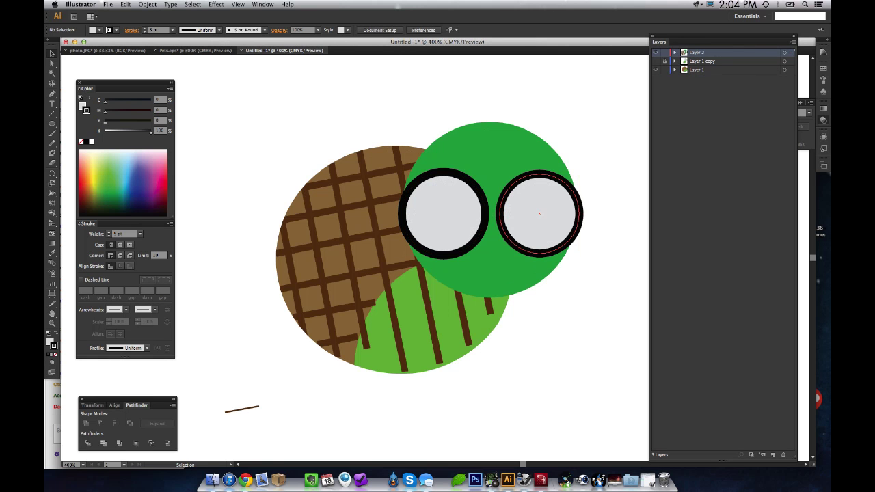
Step: Move both eye circles slightly lower on the green head and enlarge the one farther from the shell a little
click(536, 219)
drag(466, 220, 466, 227)
drag(524, 222, 524, 227)
drag(579, 179, 582, 177)
key(super+shift+a)
drag(540, 201, 542, 203)
drag(463, 215, 463, 217)
click(539, 221)
key(super+shift+a)
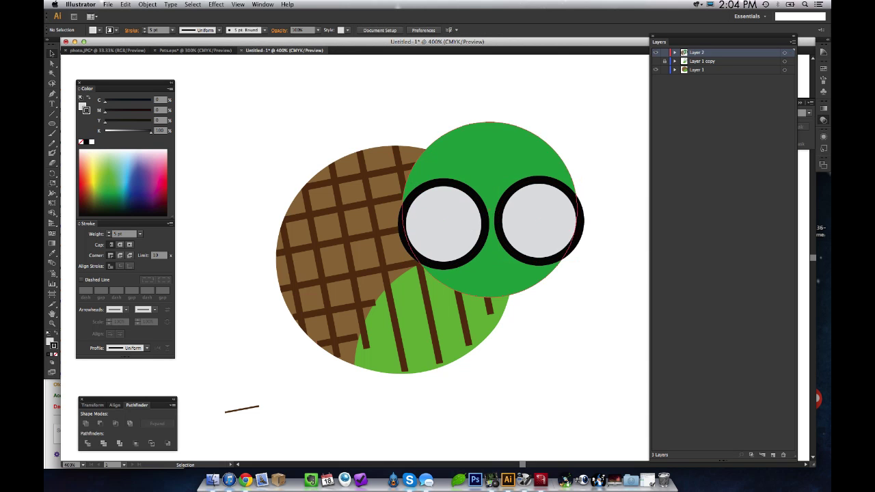
click(467, 312)
key(super+shift+a)
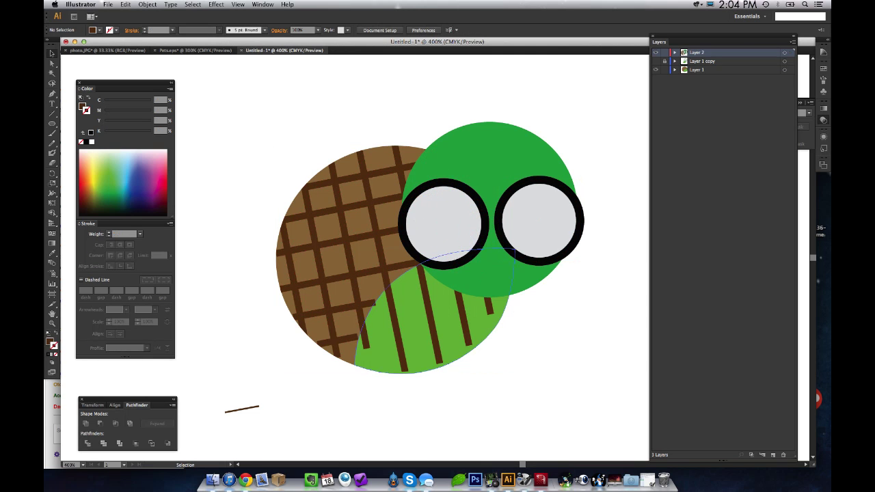
click(478, 321)
key(super+c)
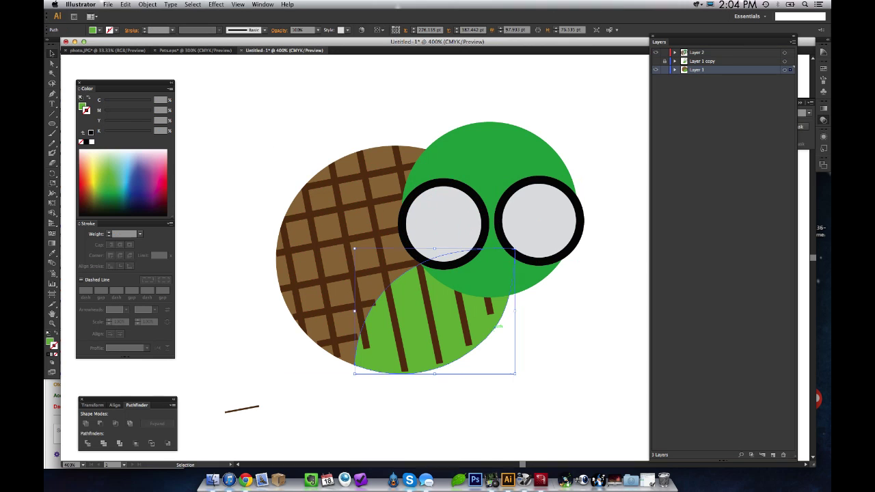
key(super+f)
click(664, 53)
click(429, 314)
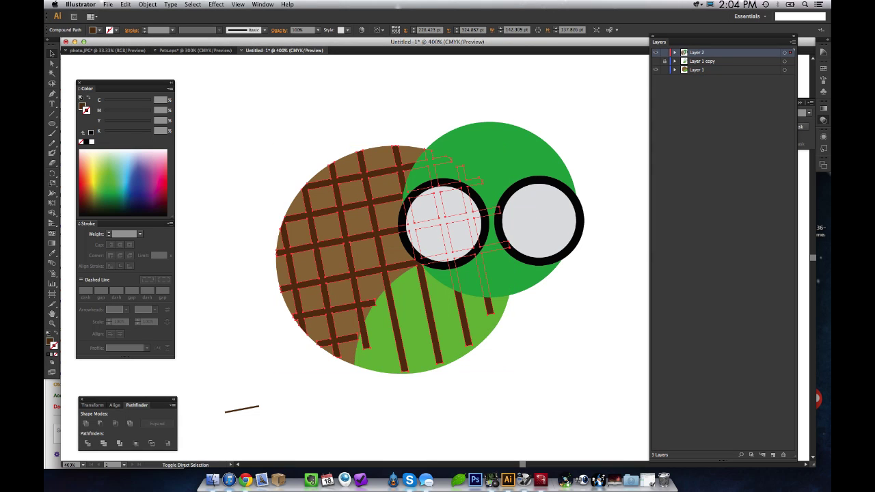
click(307, 396)
click(362, 253)
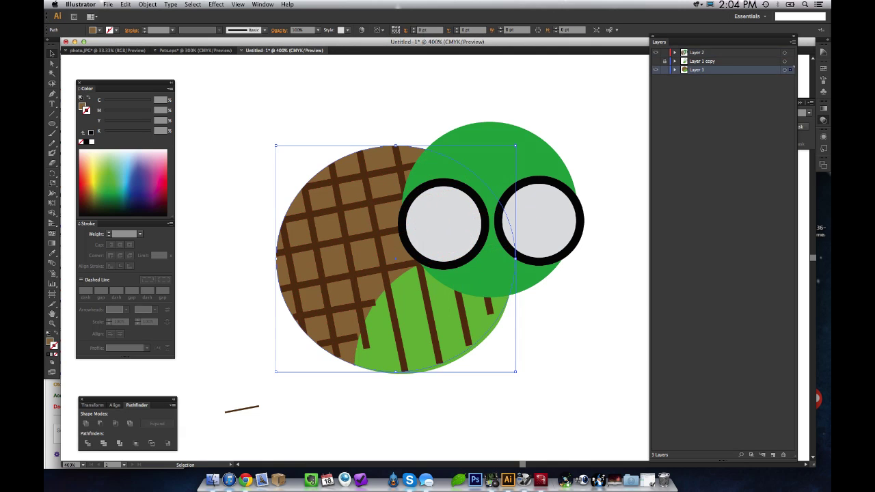
shift+click(377, 238)
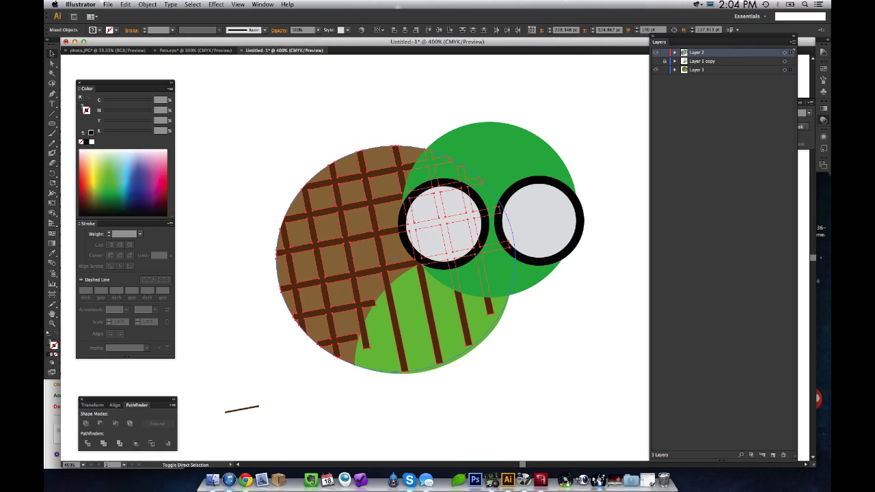
click(355, 403)
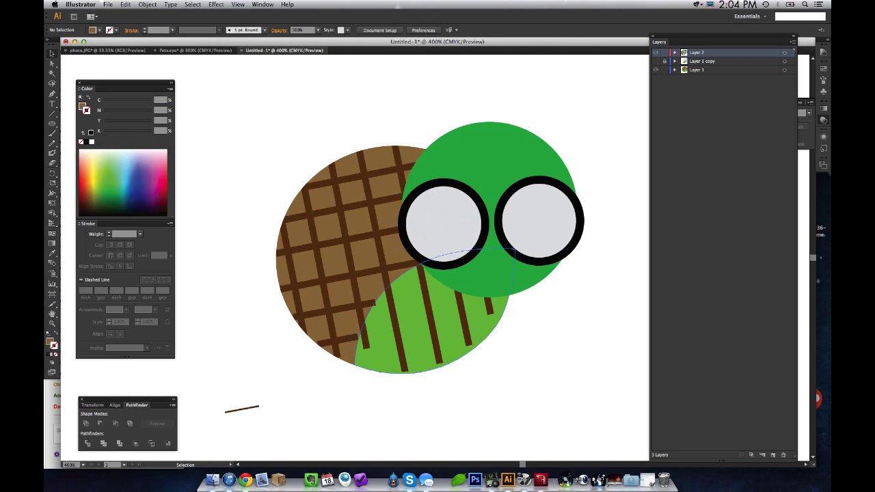
Step: Copy the light green belly shape and move the original from Layer 1 to Layer 2 so it covers the lattice bars
click(411, 325)
key(super+c)
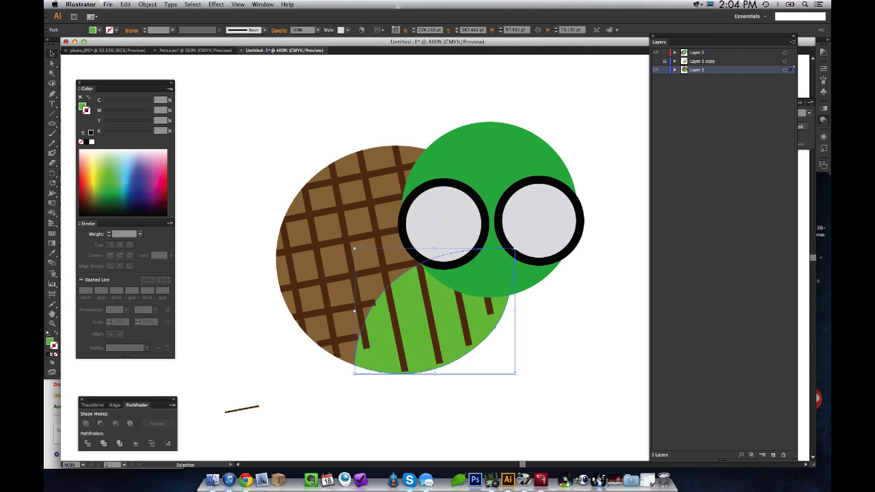
drag(790, 70, 790, 53)
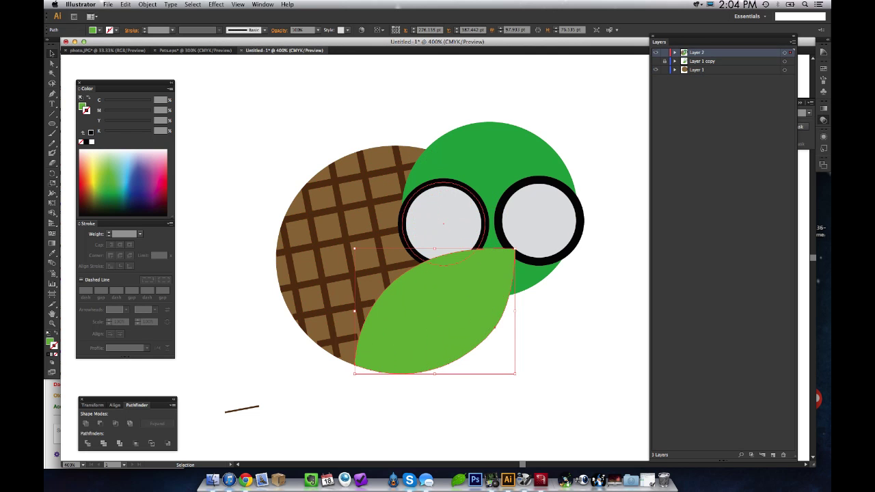
Step: Bring both eye circles and the green head circle to the front of the belly shape
click(444, 222)
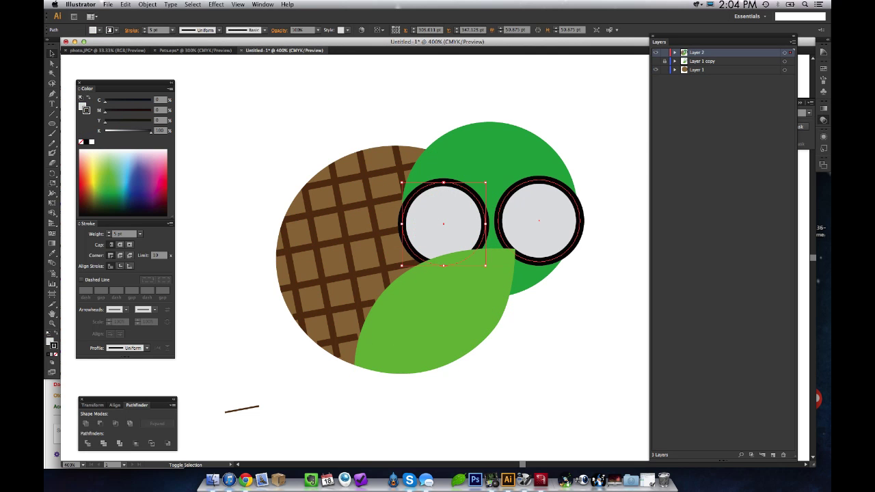
shift+click(540, 220)
shift+click(491, 161)
key(super+shift+bracketright)
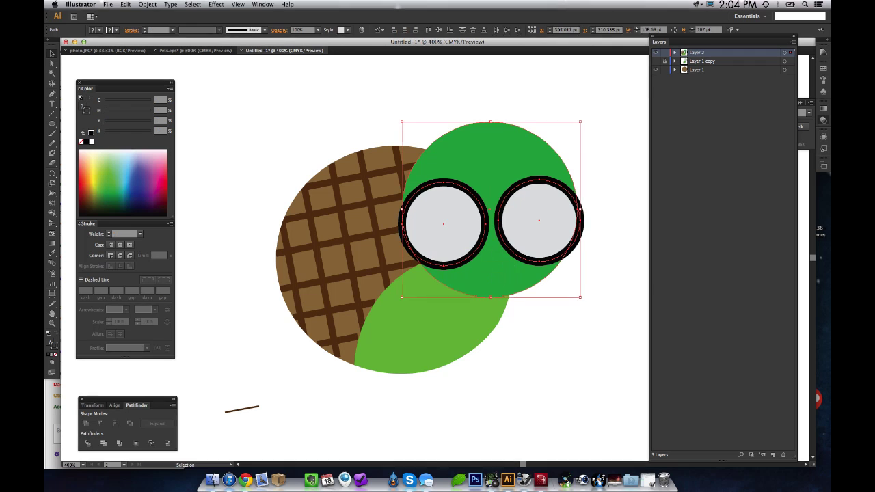
key(super+shift+a)
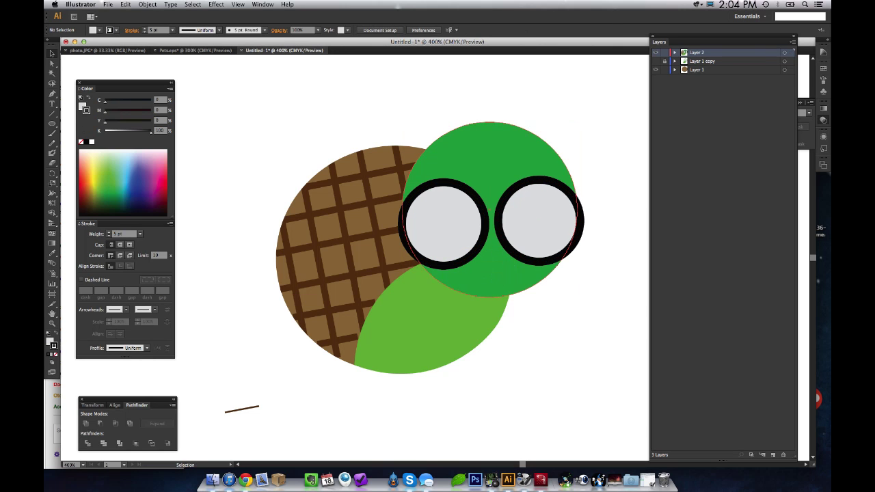
Step: Delete the stray brown line lying below the shell
click(438, 325)
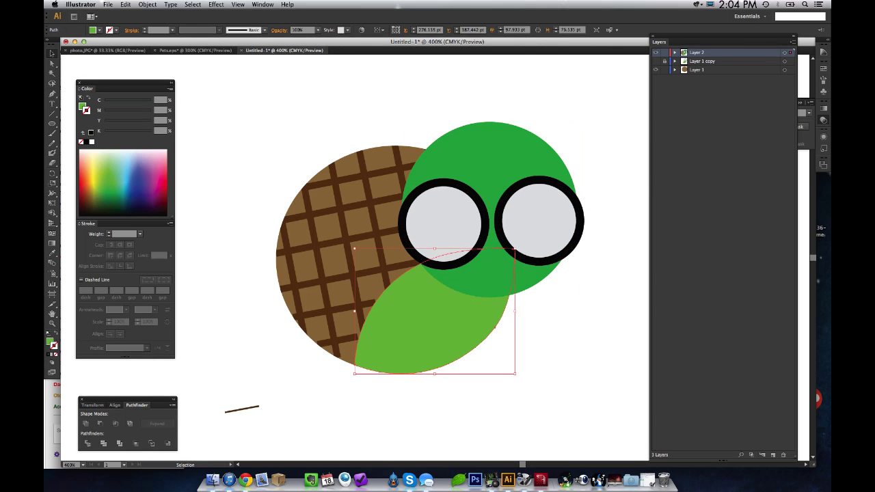
click(242, 408)
key(Delete)
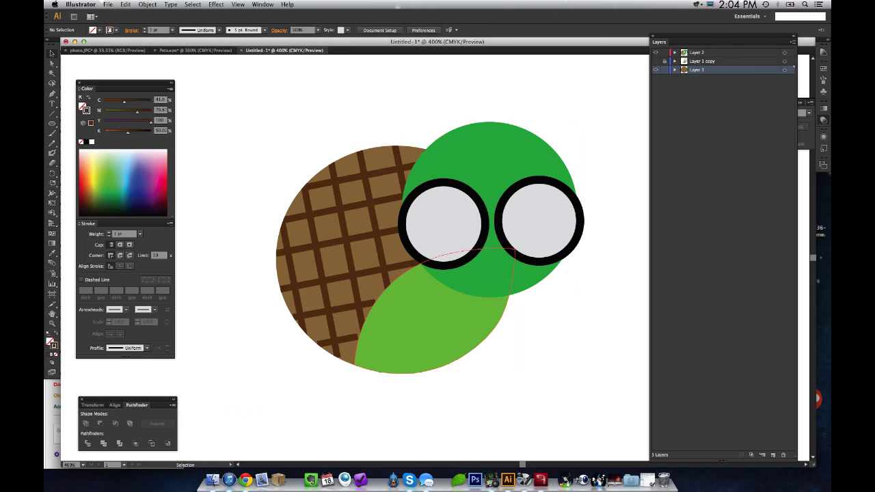
click(437, 327)
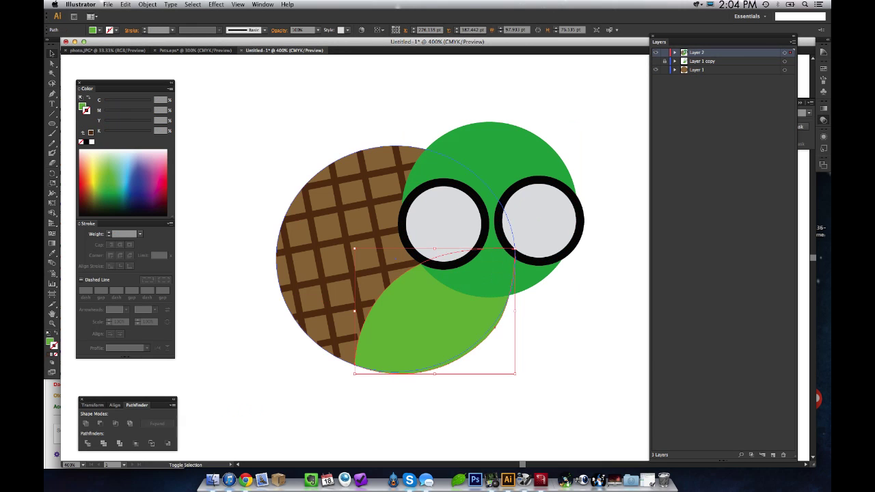
click(547, 362)
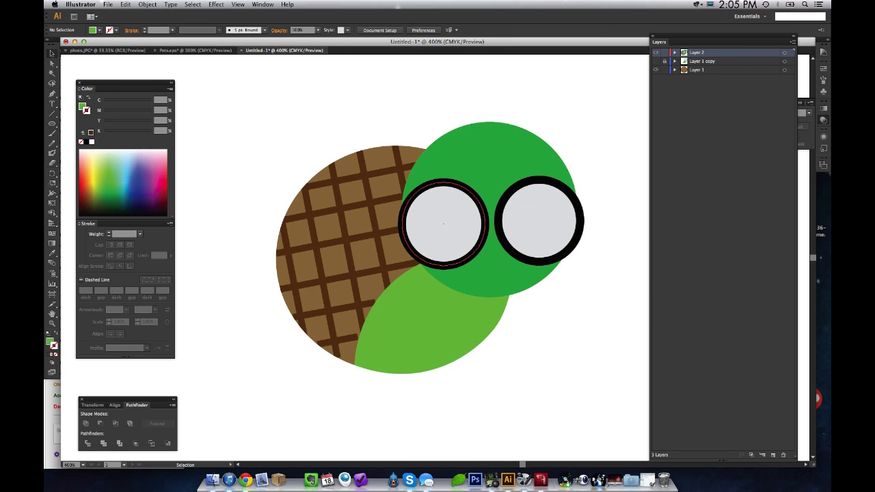
click(407, 232)
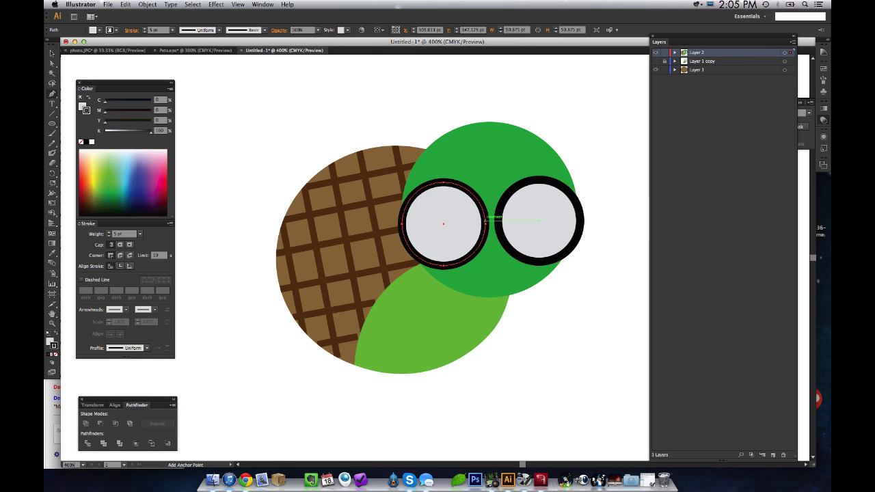
super+click(485, 224)
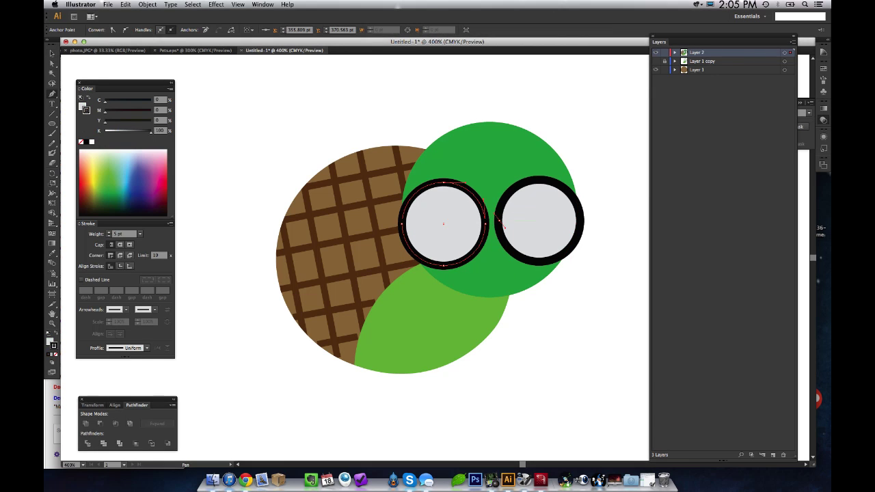
click(499, 221)
key(super+z)
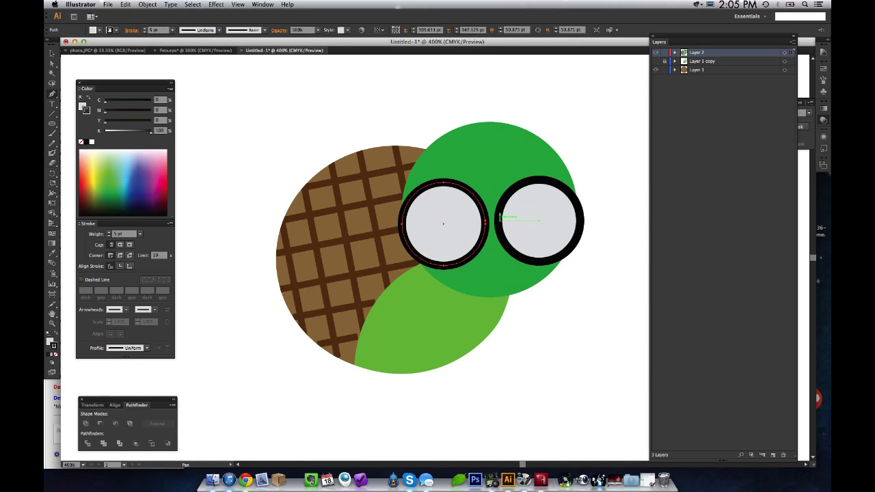
drag(498, 220, 498, 220)
key(shift+c)
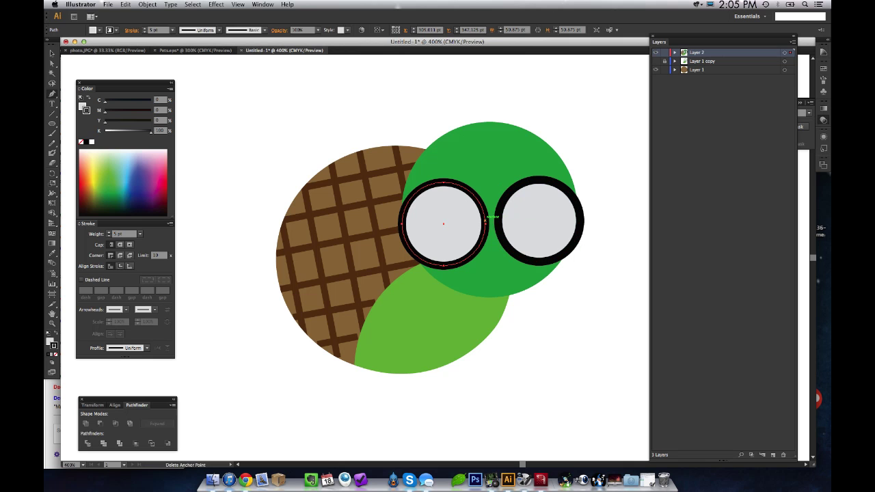
click(485, 223)
key(ctrl+z)
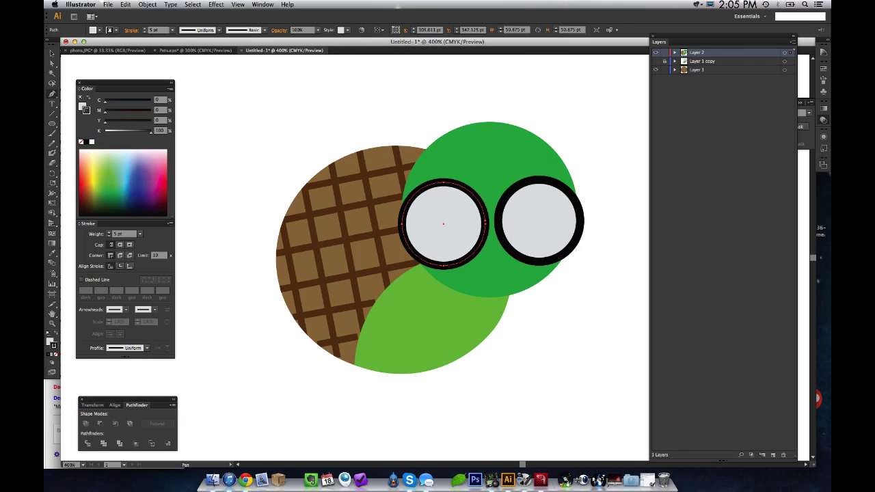
Step: Draw a short arched black stroke with the Pen tool in the empty area beside the shell and remove its fill
drag(253, 149, 258, 176)
key(super+z)
key(super+z)
key(a)
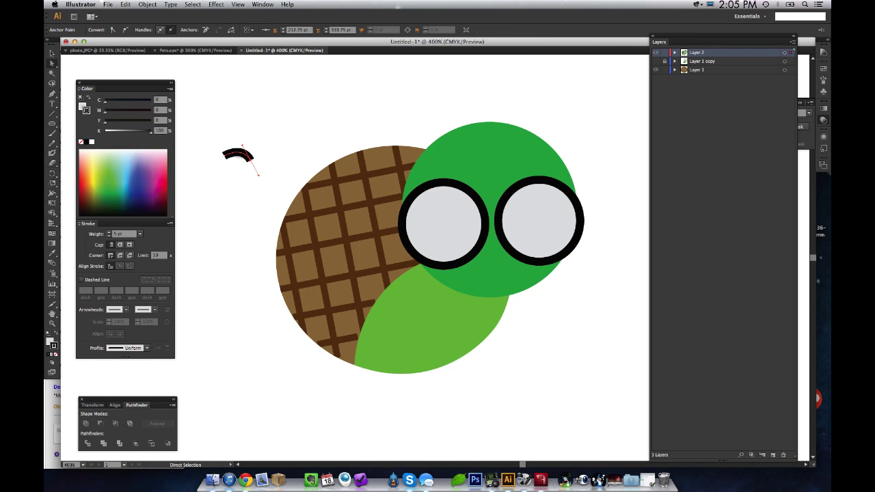
key(x)
key(slash)
Step: Move the small black arch between the two eye circles to form the bridge of the glasses
key(v)
drag(254, 148, 367, 164)
key(super+z)
key(super+shift+a)
click(247, 155)
drag(249, 153, 498, 219)
key(super+shift+a)
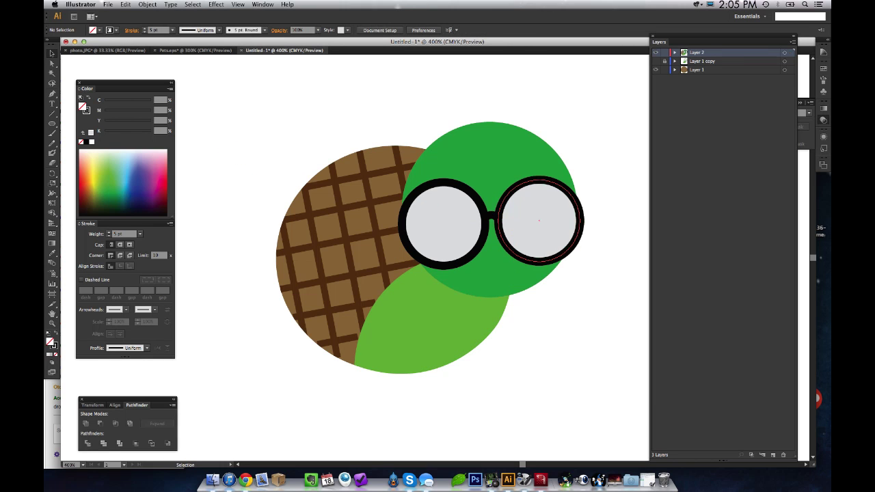
Step: Shift the eye circle nearer the shell and the bridge of the glasses slightly toward the shell
click(443, 223)
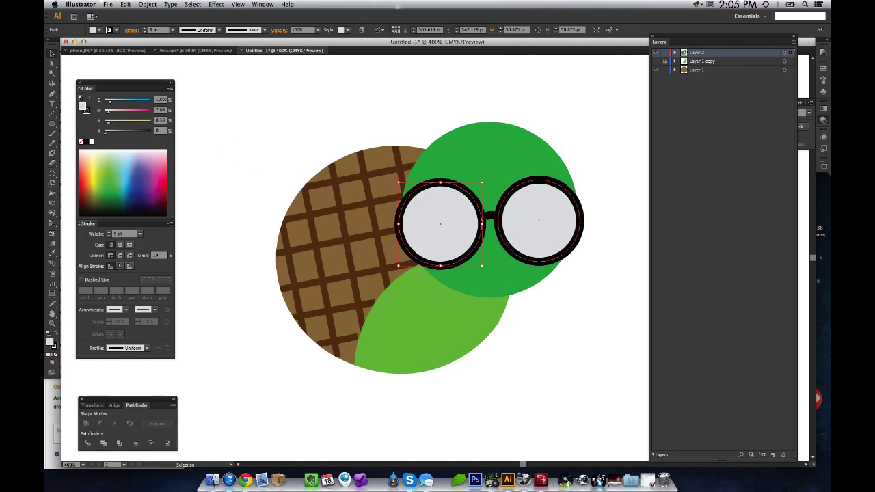
click(492, 218)
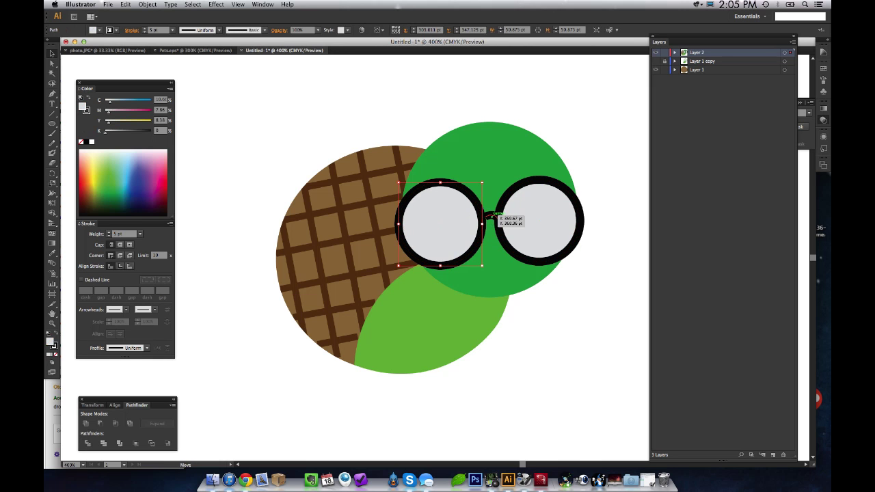
key(Left)
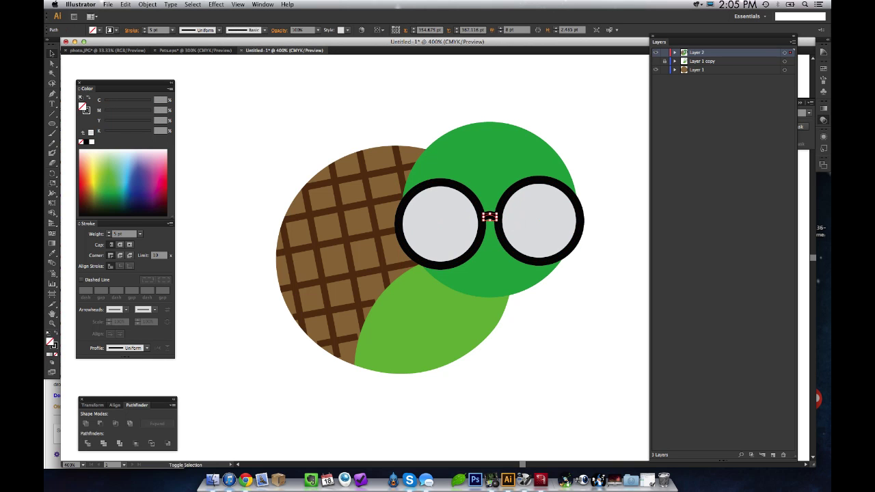
click(601, 190)
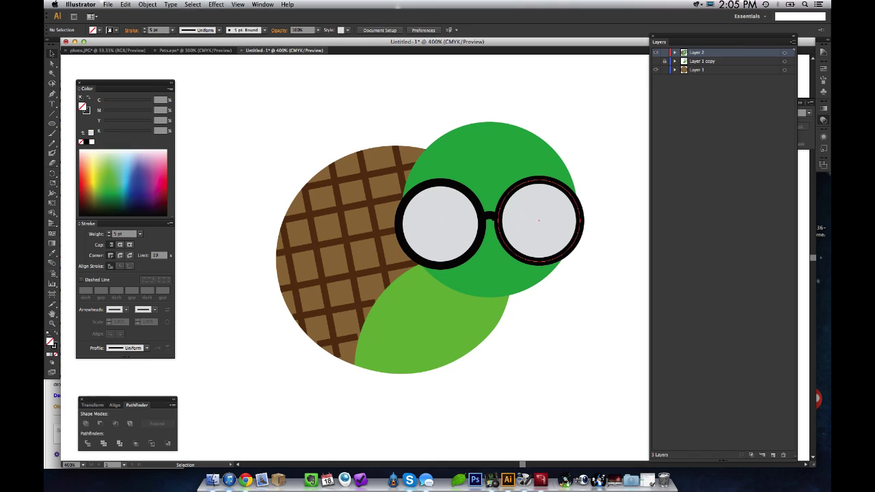
Step: Stretch the glasses' bridge slightly toward the eye circle farther from the shell
click(491, 214)
shift+click(500, 216)
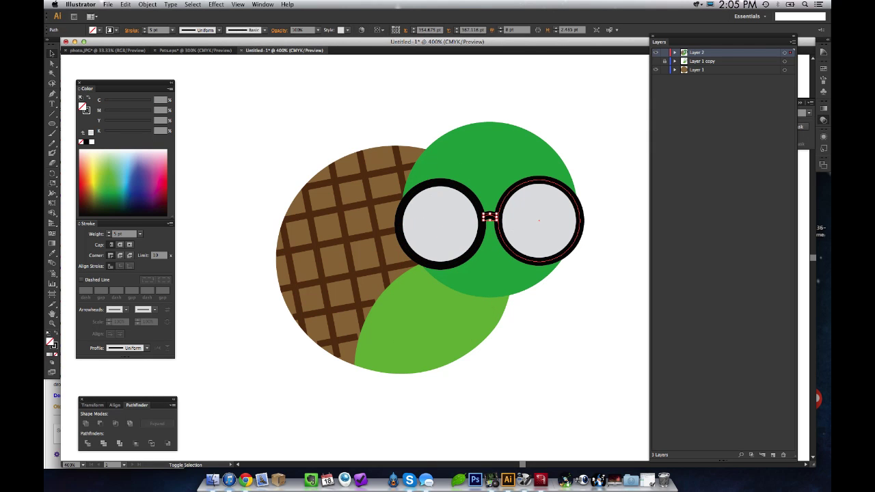
drag(497, 214, 499, 213)
click(605, 195)
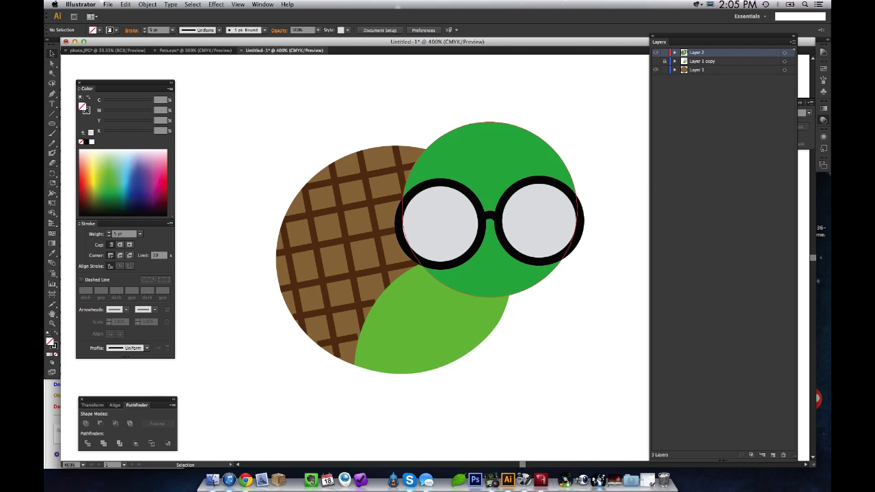
click(440, 224)
click(490, 215)
click(539, 220)
click(608, 287)
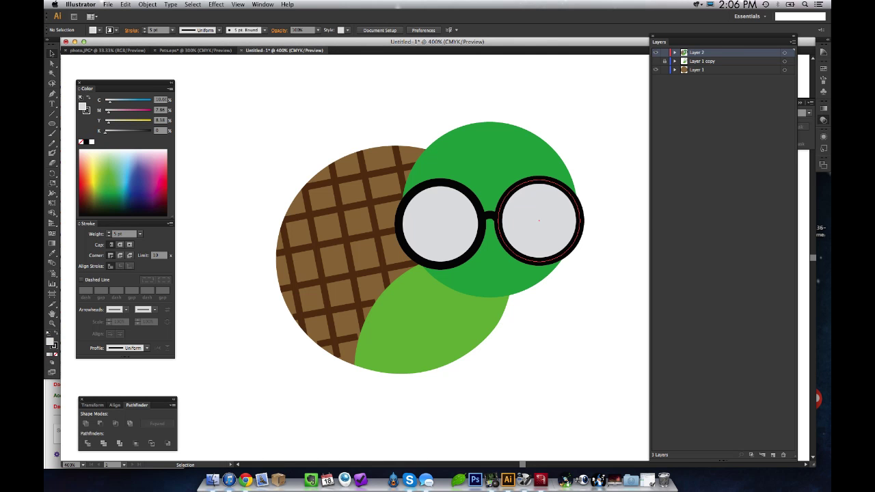
click(539, 220)
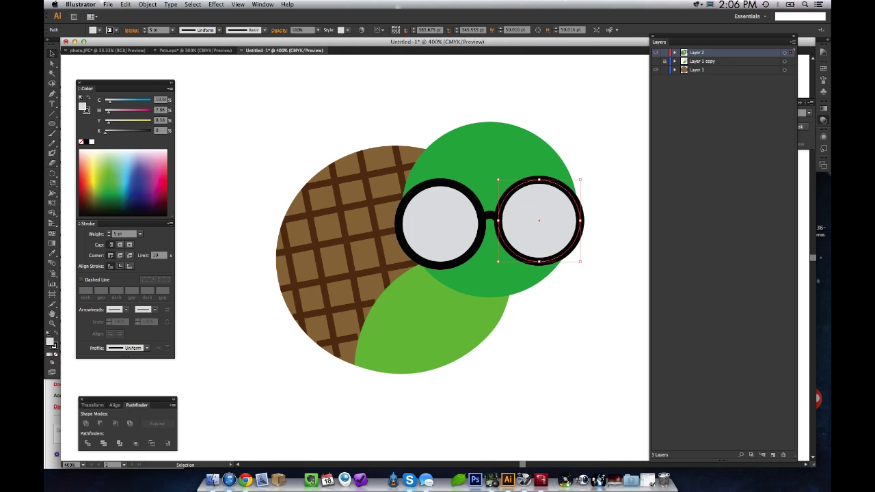
Step: Move the Chrome chat window out of view behind the artwork, switch back to Illustrator and clear the selection
click(56, 407)
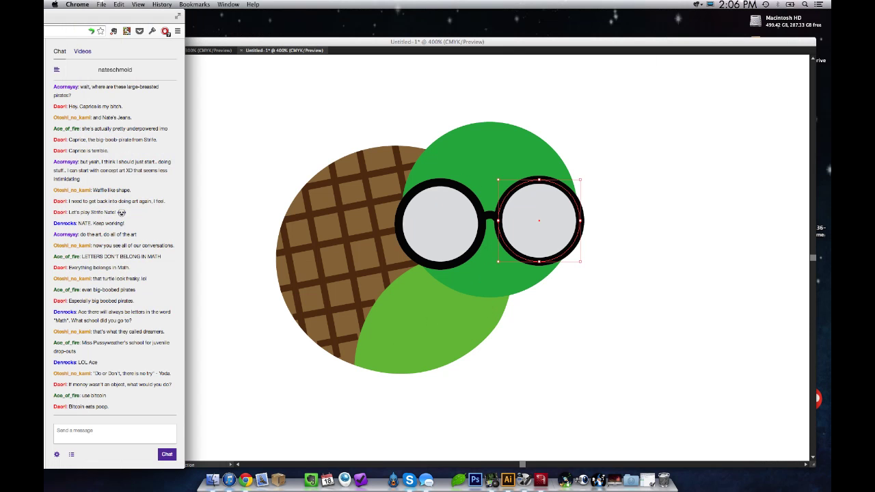
drag(110, 16, 45, 15)
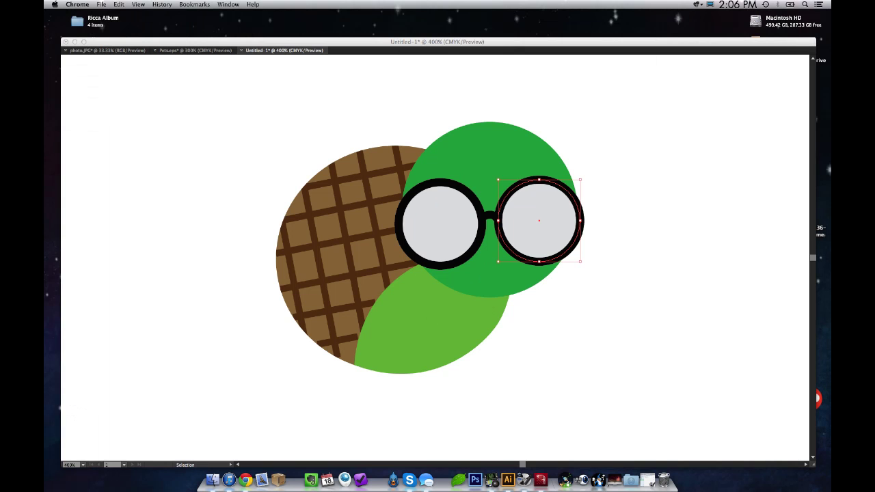
key(super+Tab)
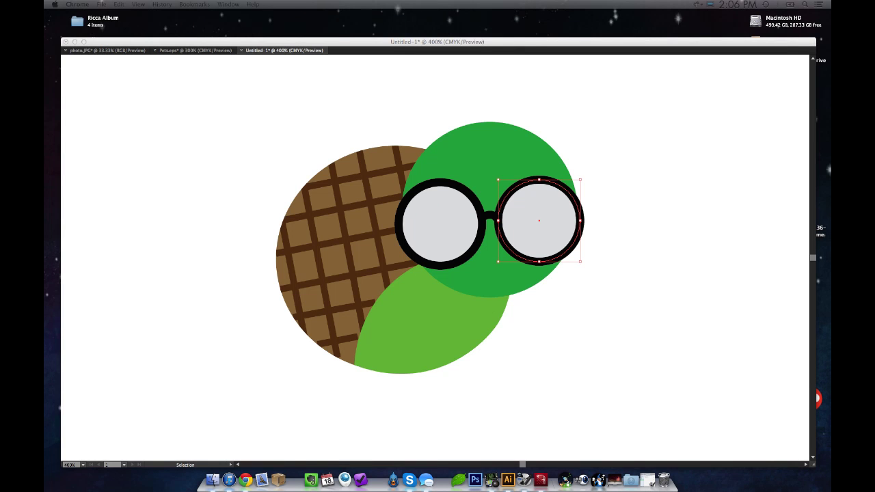
key(super+shift+a)
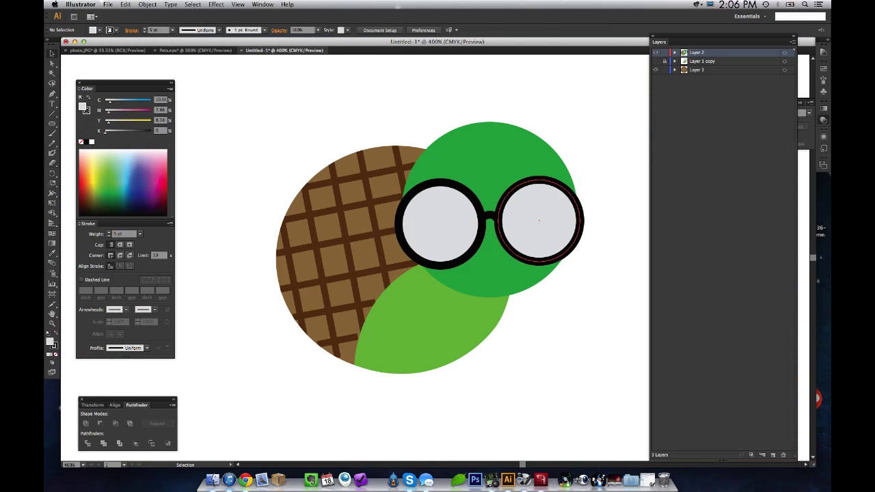
Step: Nudge both eye circles and the bridge together slightly away from the shell
click(540, 221)
shift+click(440, 224)
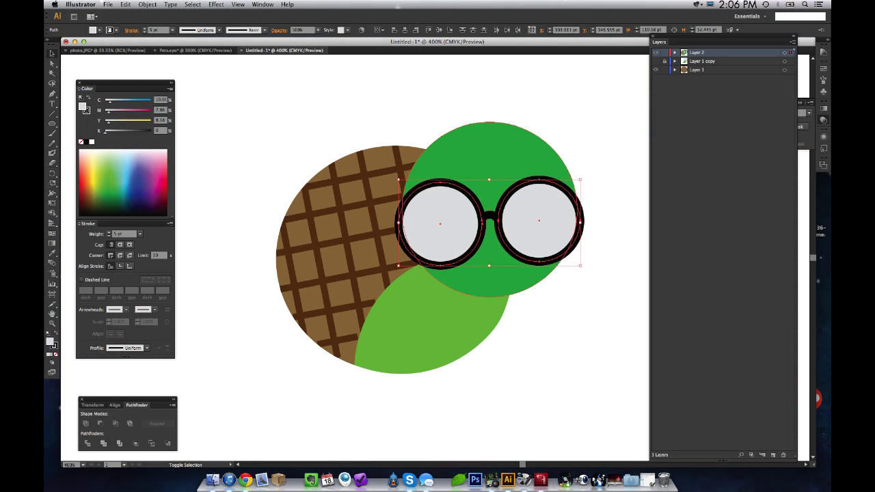
shift+click(489, 215)
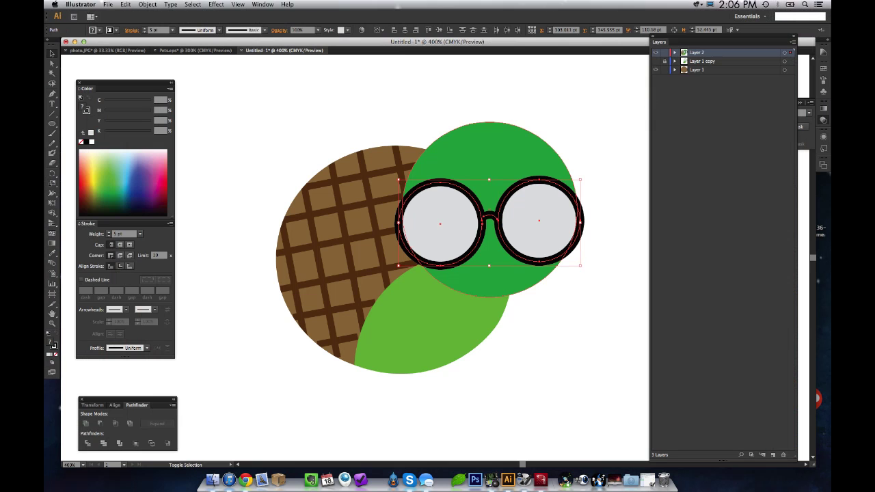
key(Right)
key(super+shift+a)
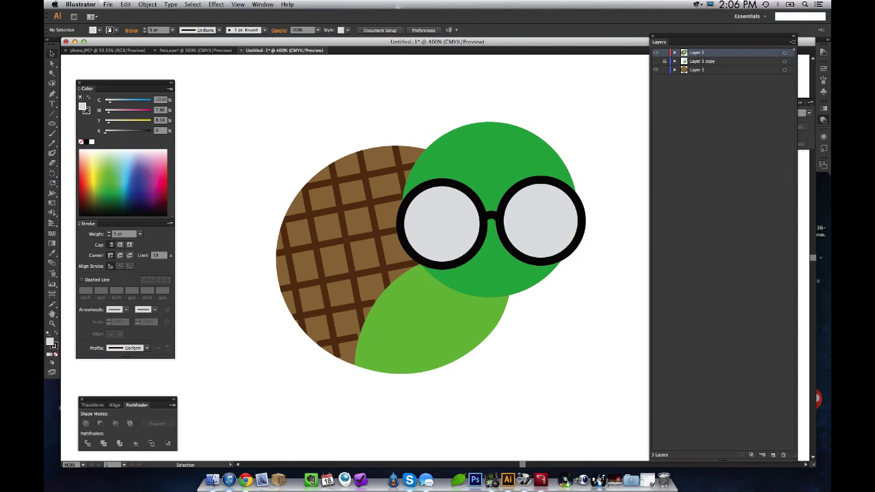
Step: Set the stroke weight of both eye circles to 6 pt
click(539, 221)
shift+click(441, 224)
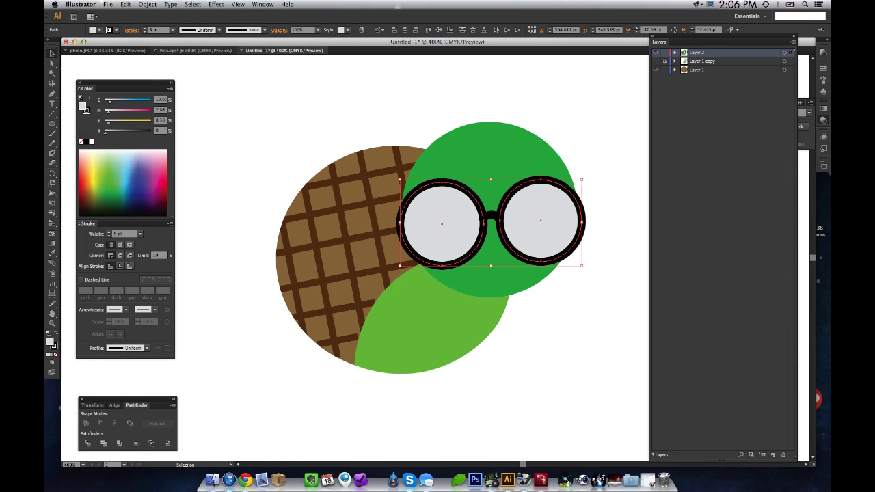
click(173, 30)
click(182, 111)
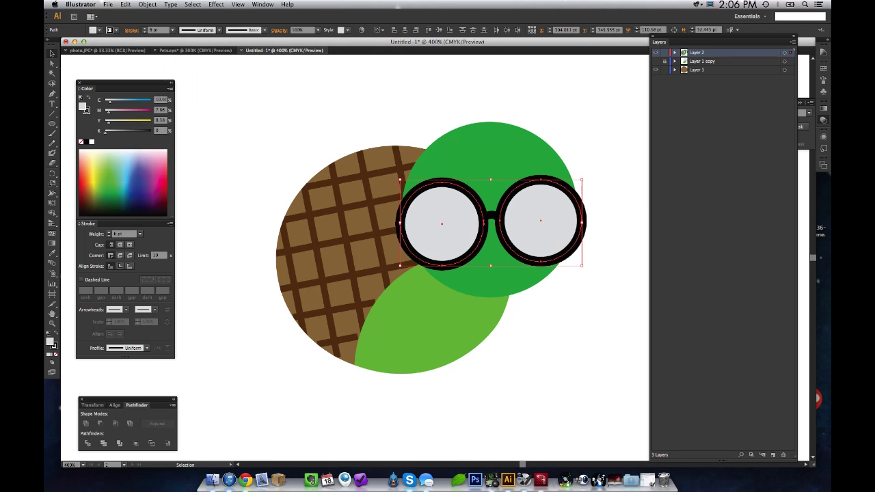
key(ctrl+shift+a)
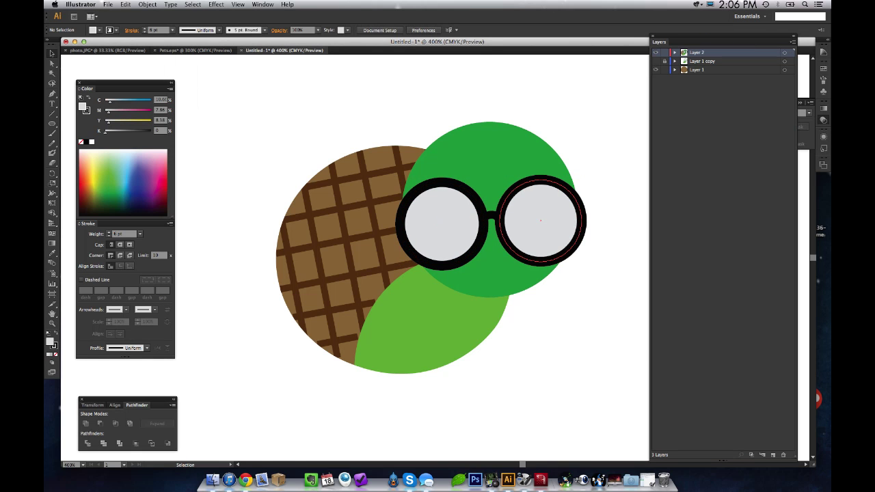
Step: Recolor the light green belly with the head's green using the Eyedropper and darken it by setting black to 16%
click(411, 268)
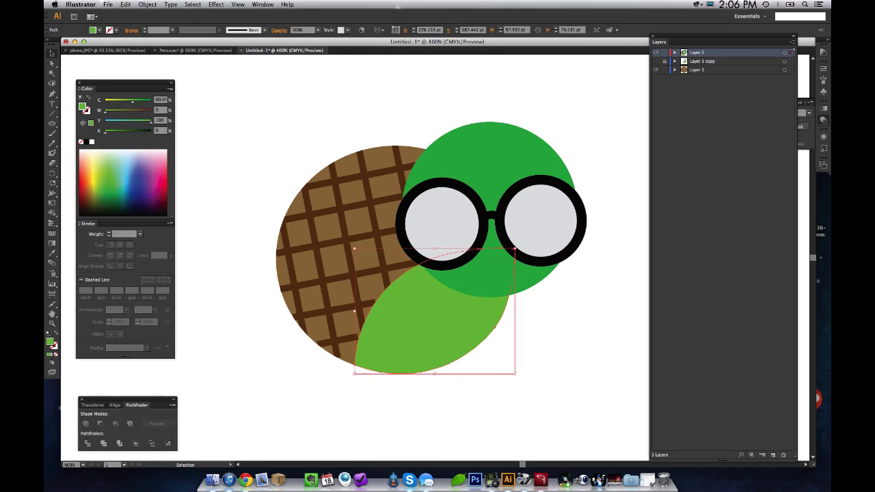
key(i)
click(478, 277)
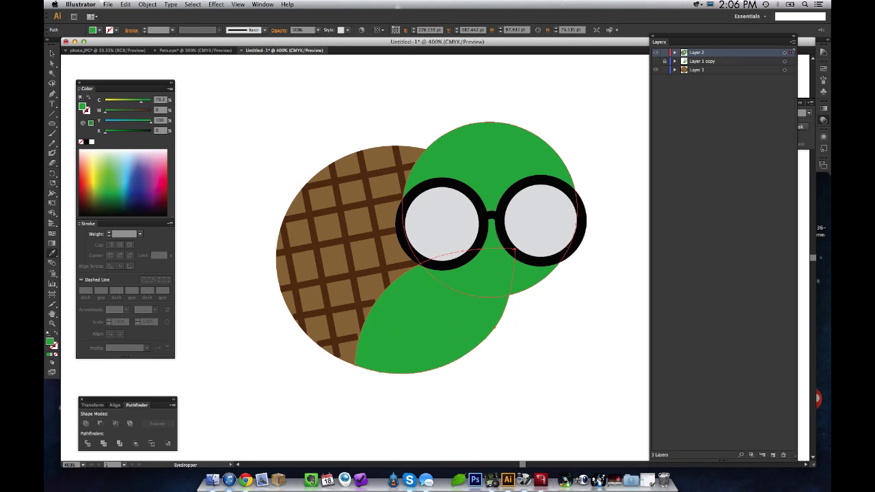
drag(105, 131, 112, 131)
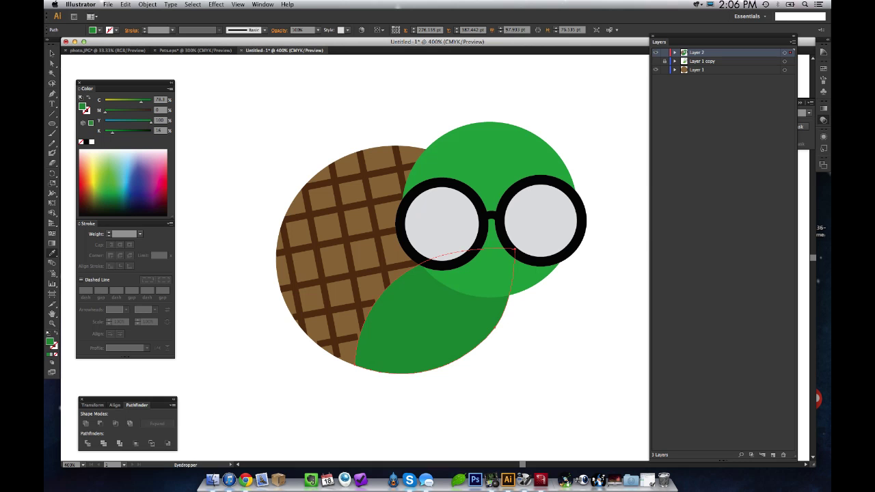
click(52, 53)
click(233, 147)
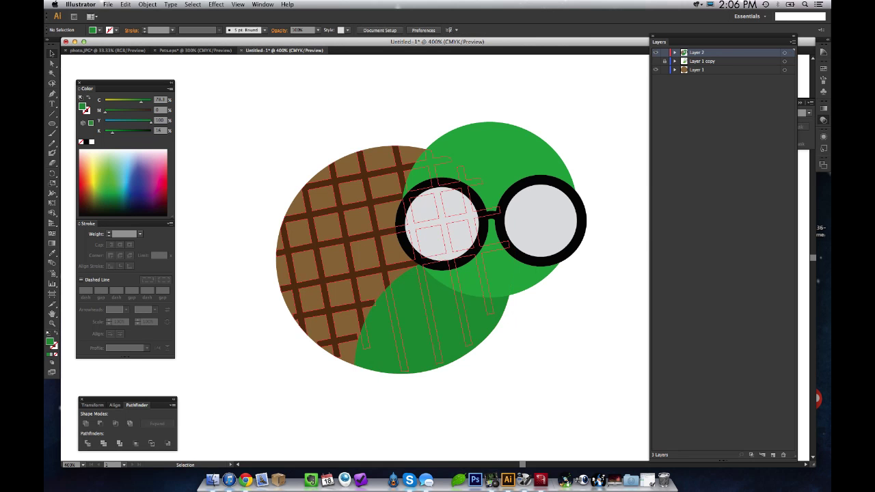
click(438, 321)
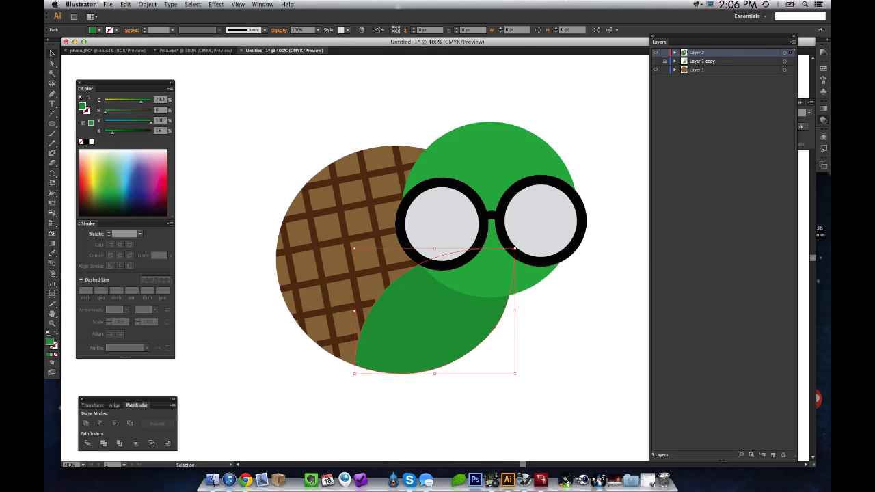
shift+click(479, 324)
shift+click(479, 324)
shift+click(478, 324)
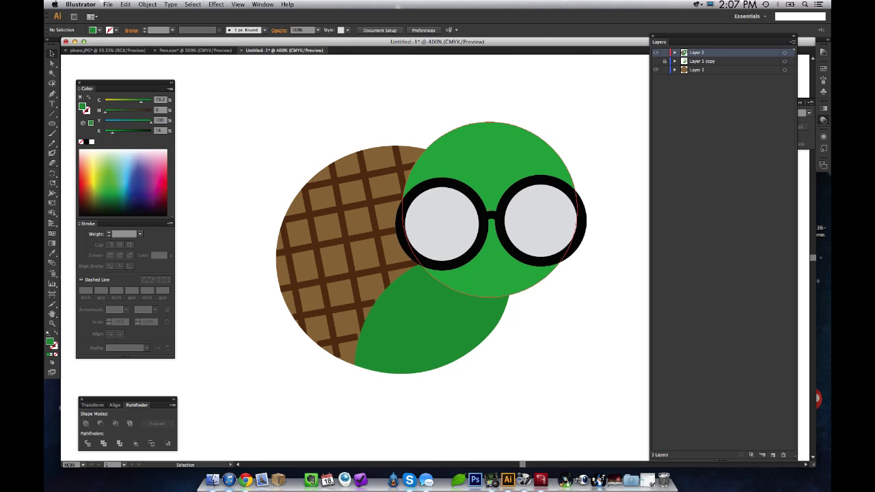
click(471, 281)
shift+click(448, 325)
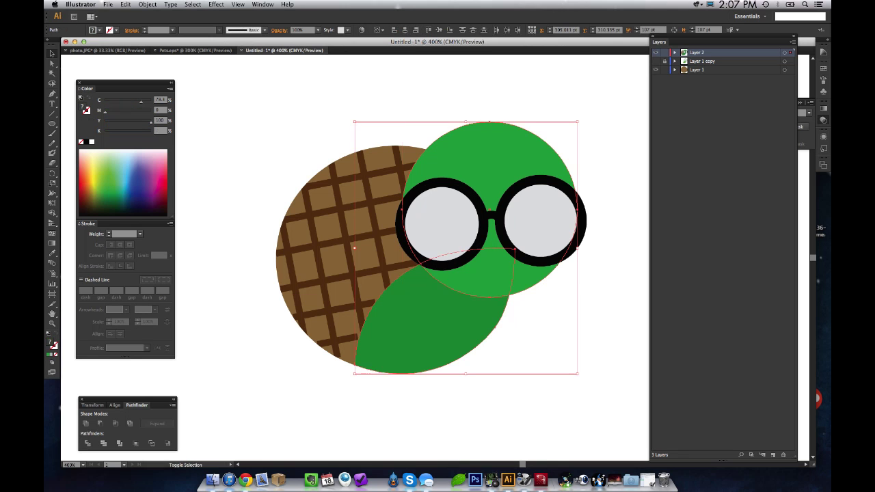
click(568, 348)
click(485, 281)
click(563, 345)
click(454, 327)
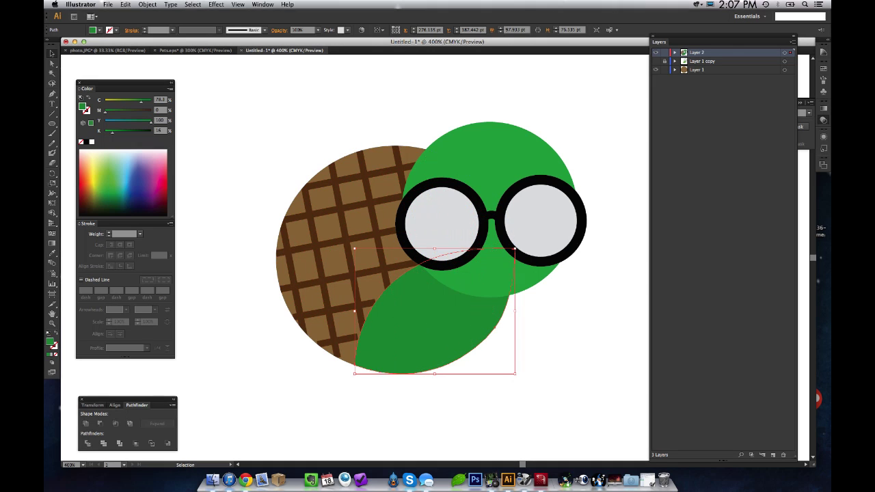
click(557, 328)
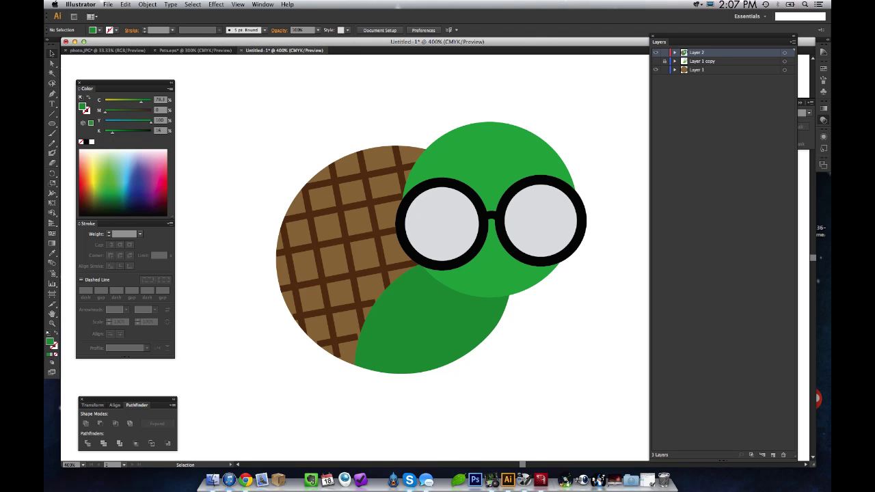
Step: Clear the head and belly selection and add a new empty layer at the top of the layer stack
click(471, 282)
shift+click(441, 318)
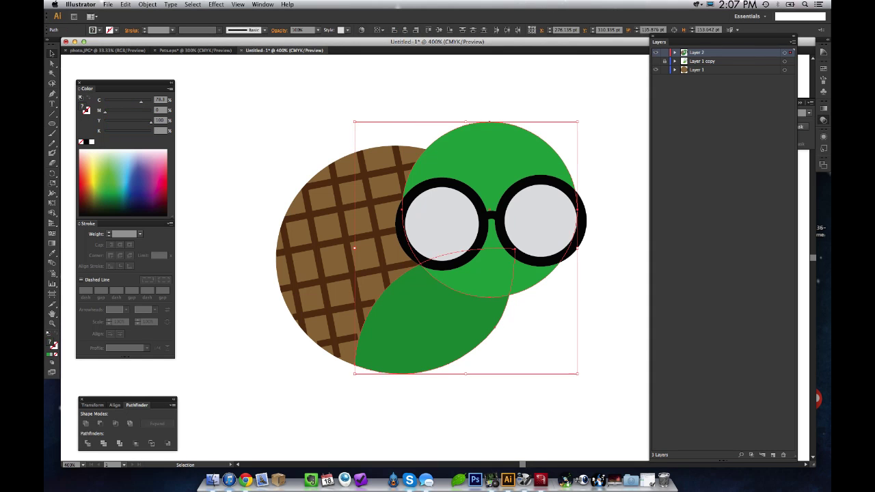
key(super+shift+a)
click(773, 454)
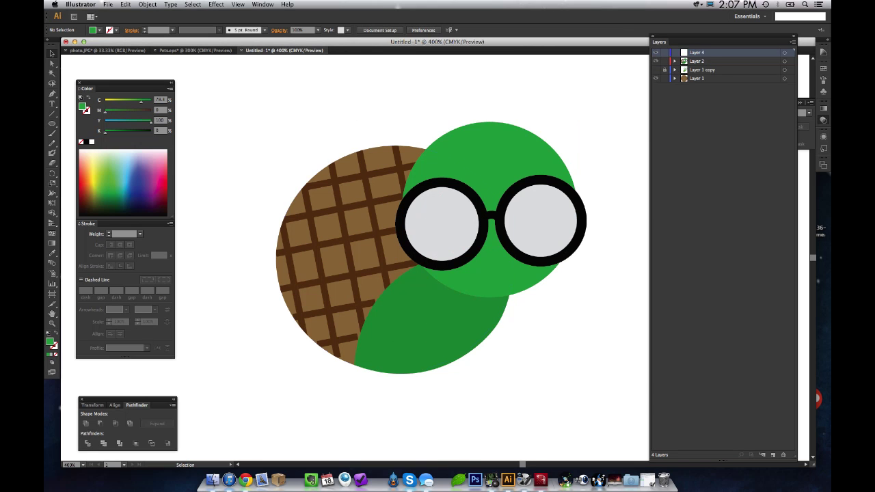
click(477, 282)
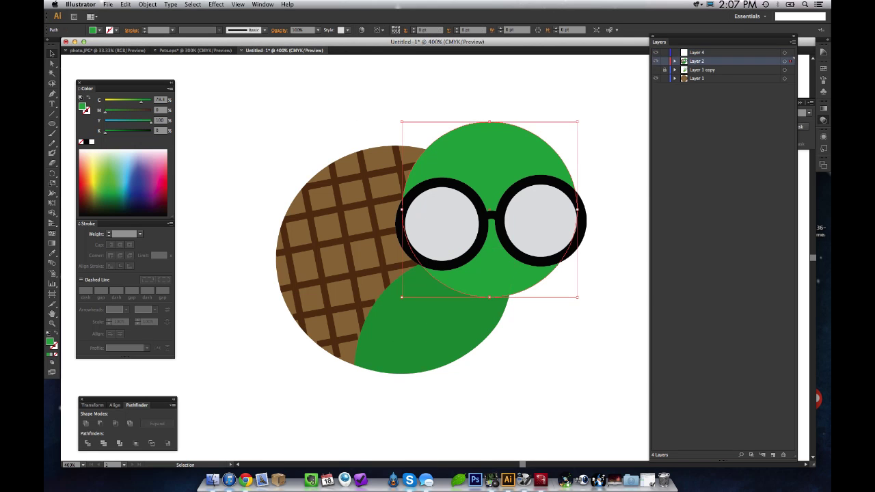
shift+click(455, 308)
key(super+shift+a)
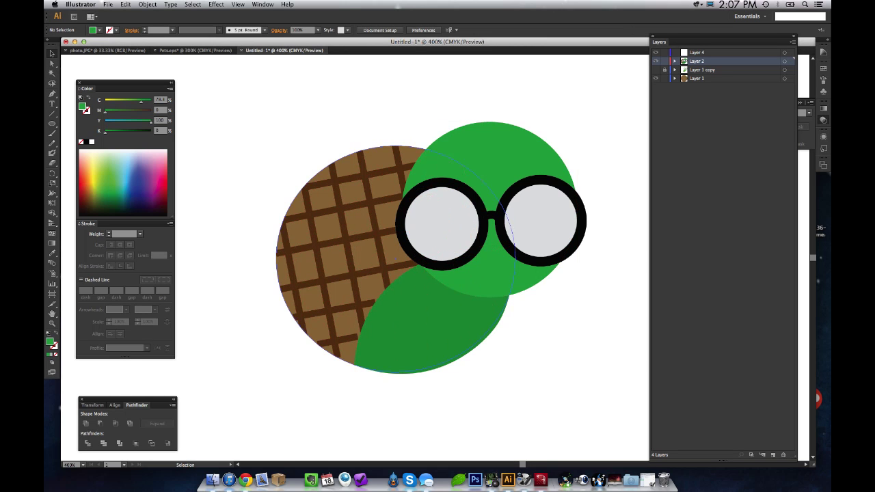
click(306, 205)
shift+click(340, 177)
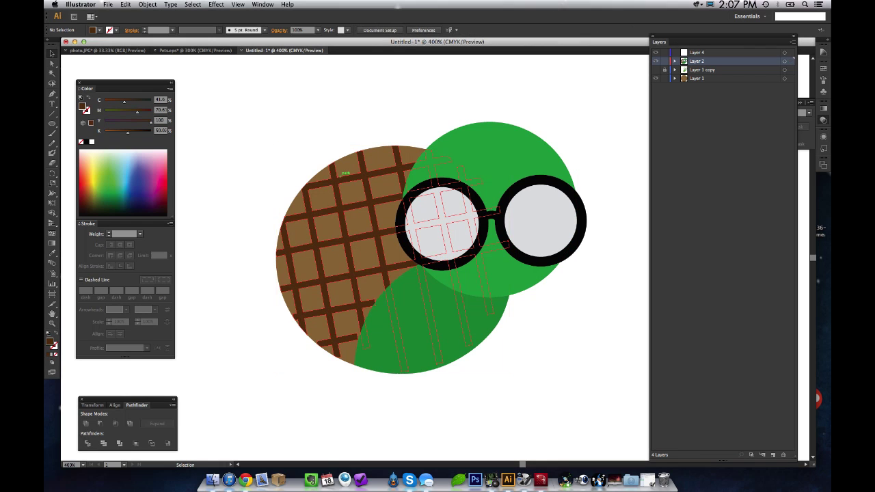
shift+click(339, 177)
key(shift+super+a)
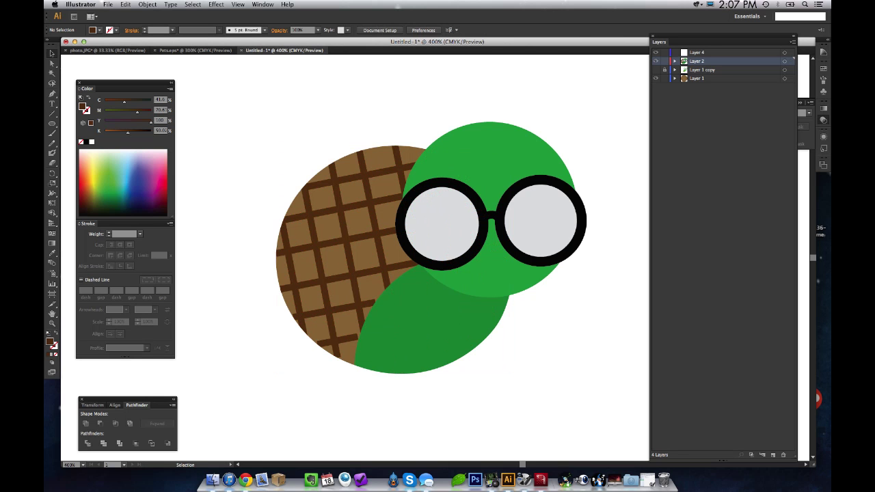
Step: Draw a small ellipse on the blank area beside the turtle and pull its top anchor up into an egg shape
key(z)
key(v)
key(z)
alt+click(307, 266)
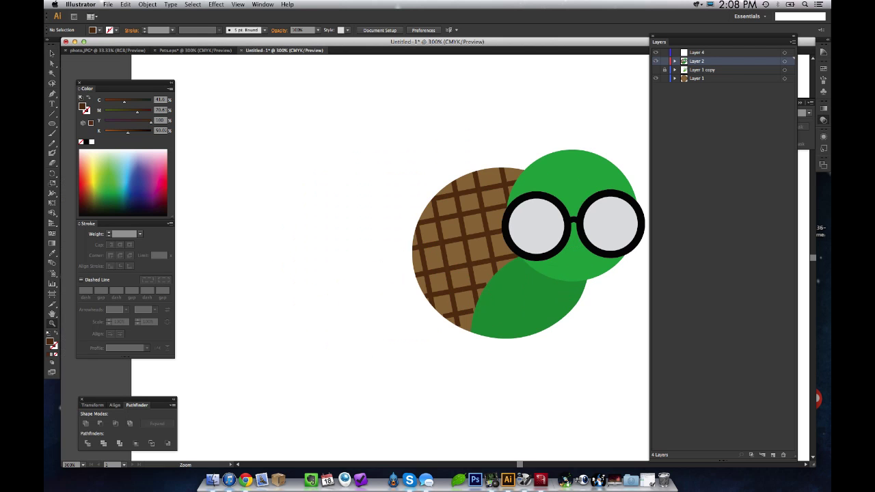
click(52, 124)
drag(330, 281, 363, 314)
key(a)
drag(345, 281, 346, 271)
Step: Fill the egg shape with the belly's dark green using the Eyedropper
key(i)
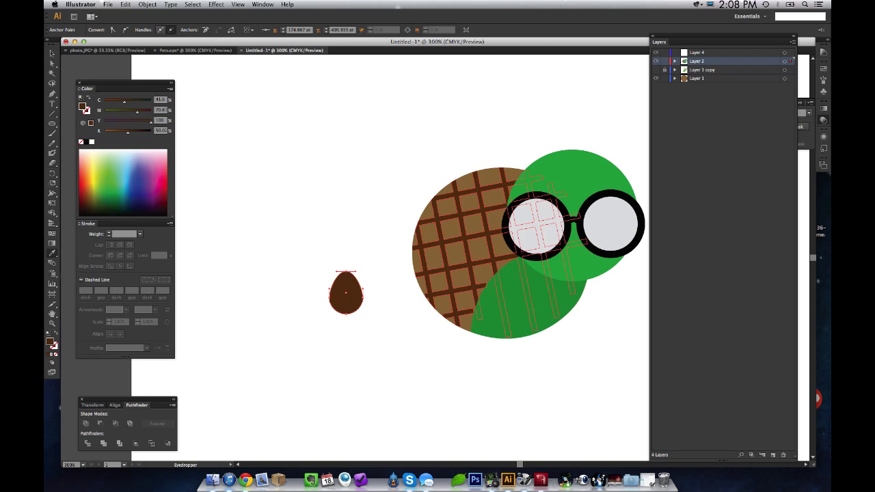
click(565, 243)
key(v)
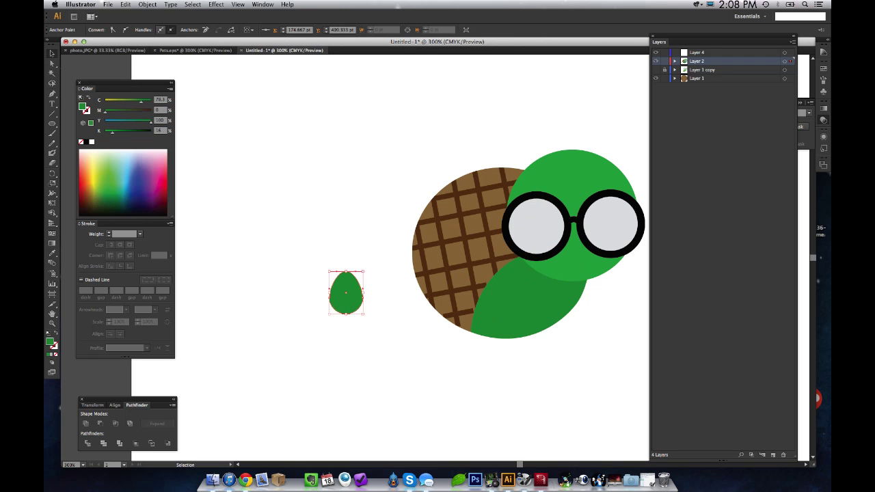
Step: Rotate the egg shape onto the shell's edge beside the belly as an arm and match its fill to the head's green
drag(365, 316, 477, 263)
click(404, 424)
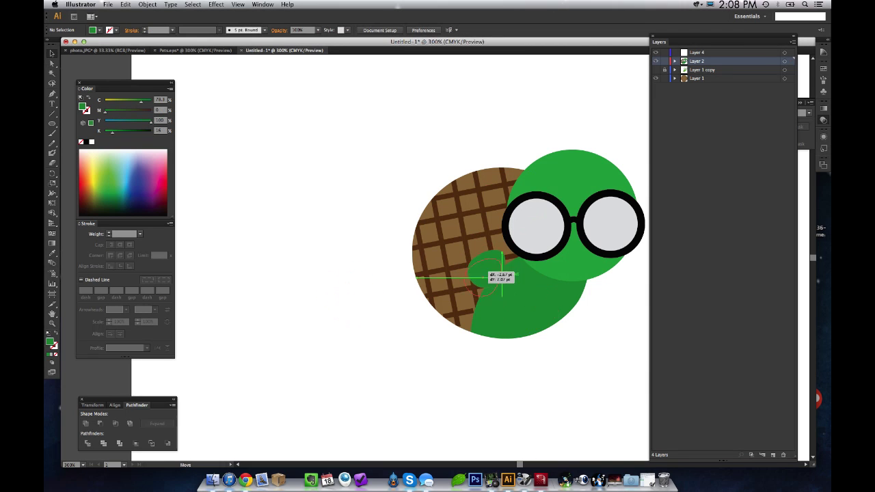
click(491, 274)
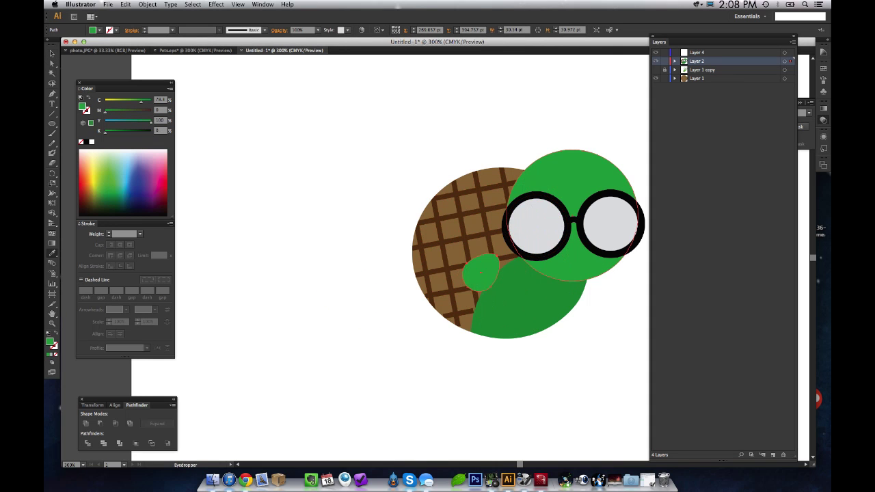
click(403, 321)
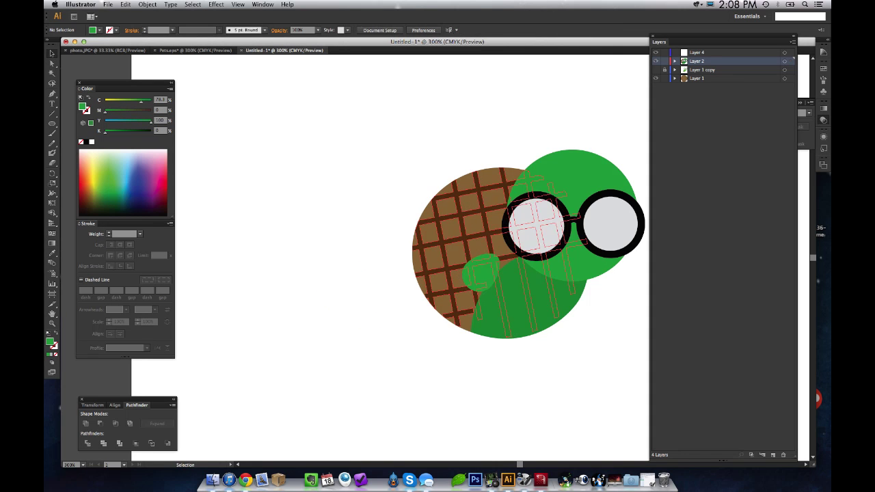
Step: Duplicate the arm to the belly's lower rear corner, rotate it upright as a leg and send it to the back
click(483, 273)
drag(482, 273, 475, 336)
key(shift+super+[)
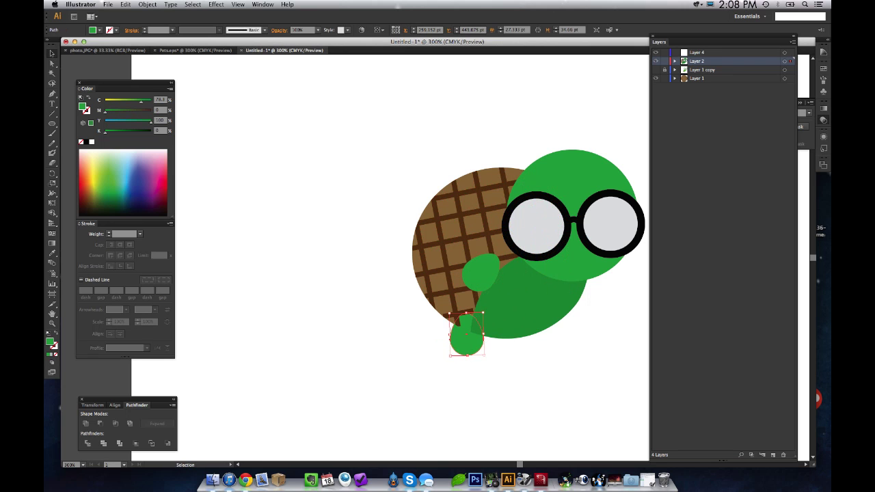
drag(466, 335, 469, 334)
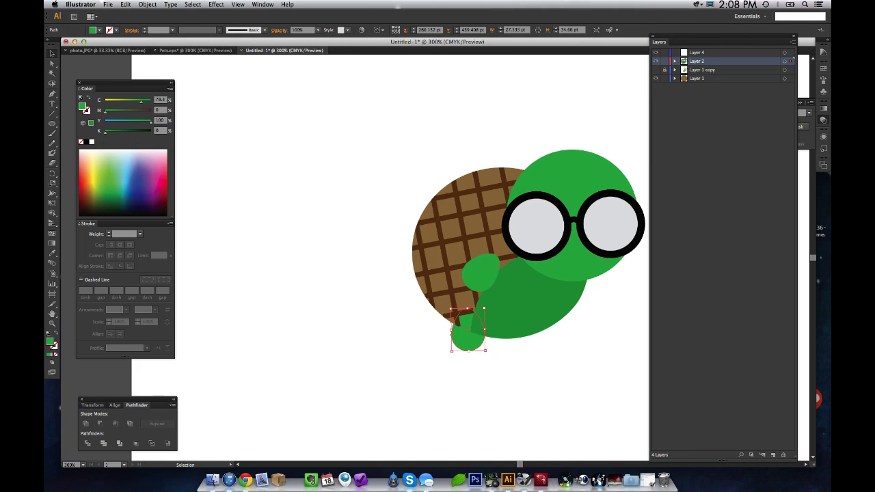
Step: Select all the visible artwork and move it from Layer 2 into Layer 1
key(super+a)
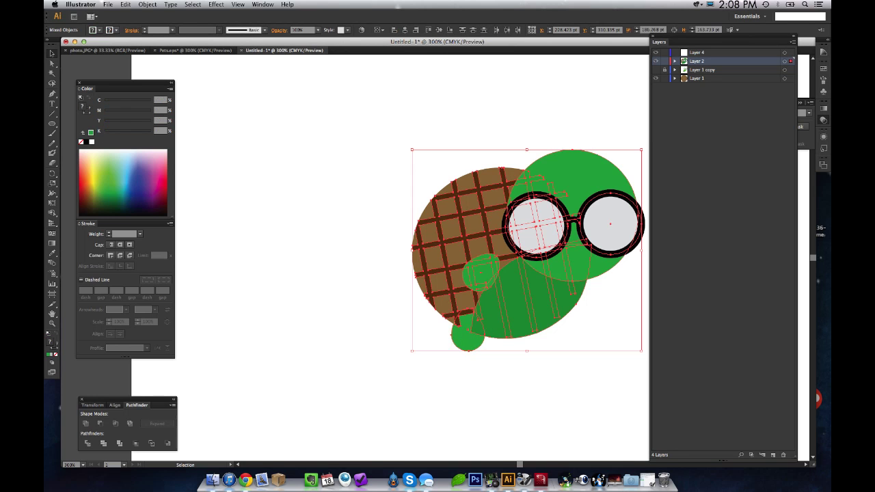
click(697, 53)
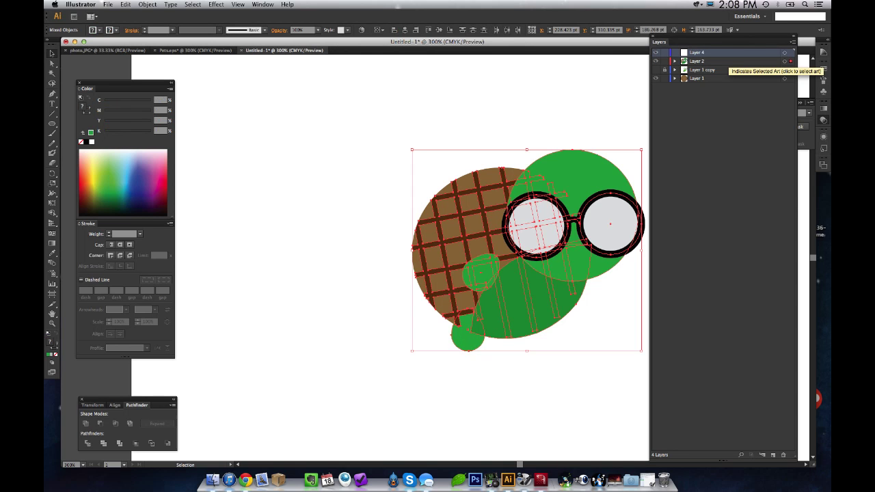
drag(791, 61, 790, 78)
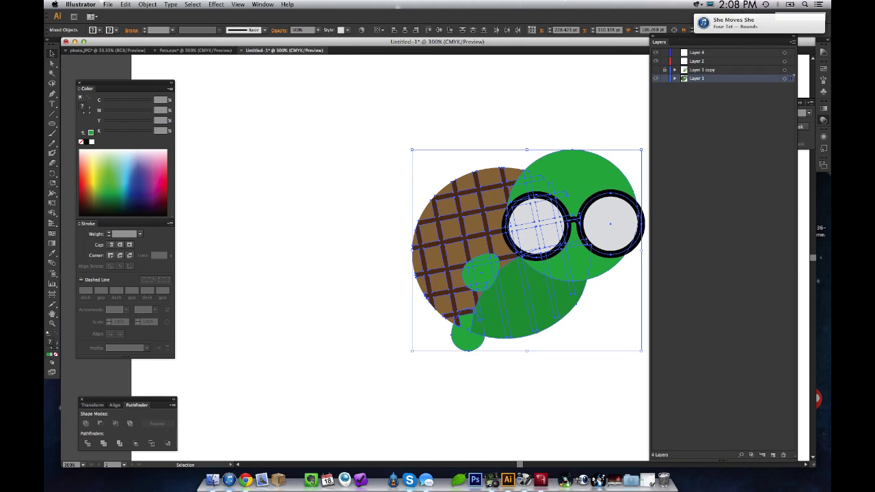
Step: Add a new layer at the bottom of the layer stack and move only the leg onto it
click(773, 455)
drag(704, 78, 704, 96)
drag(791, 78, 790, 87)
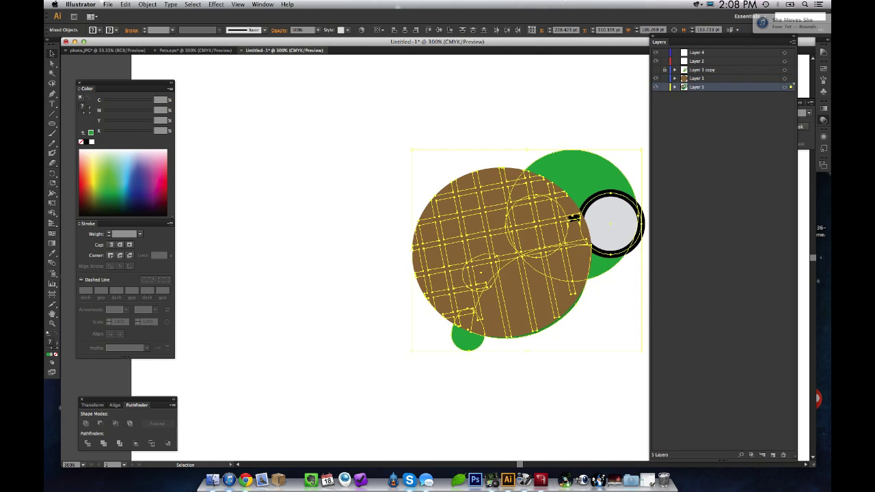
key(super+z)
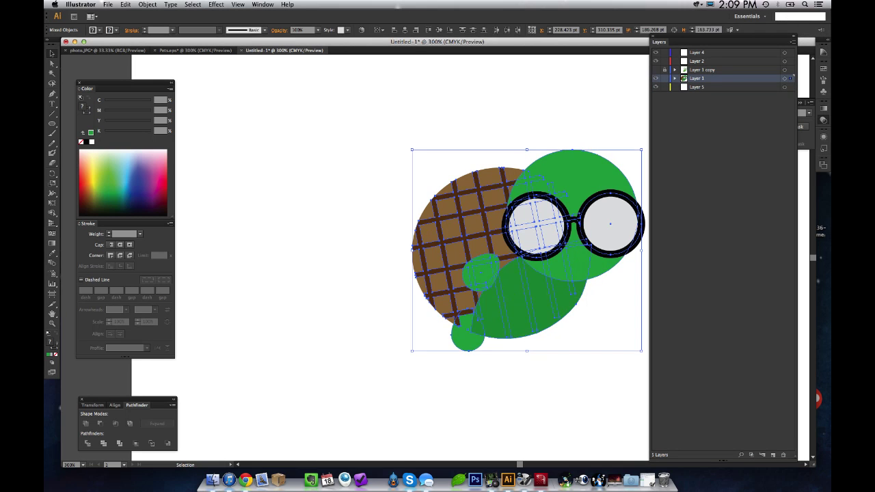
click(383, 373)
click(468, 336)
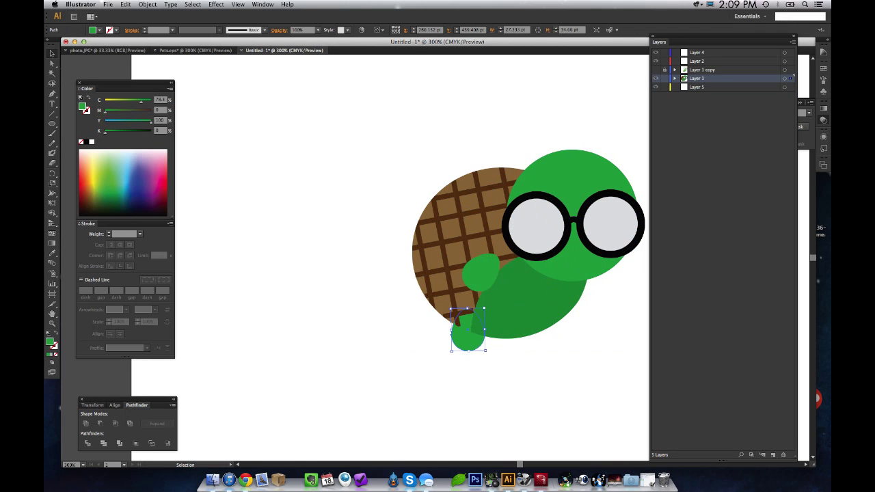
drag(790, 78, 790, 87)
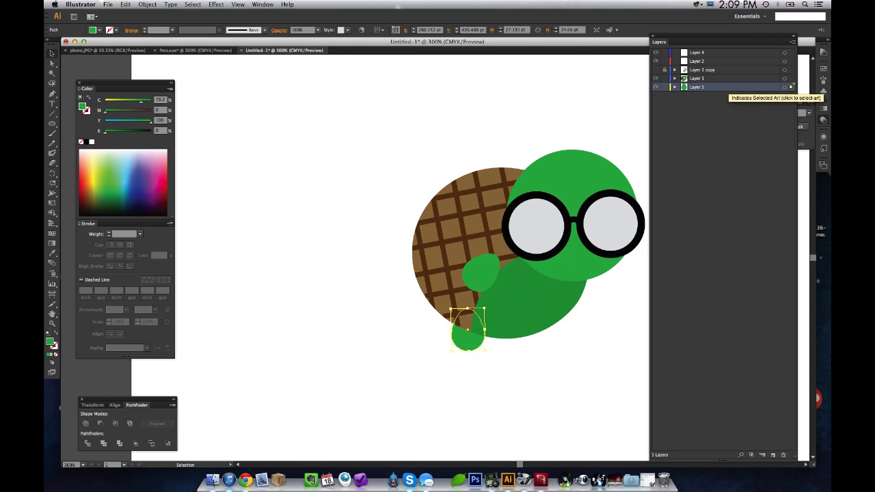
click(424, 372)
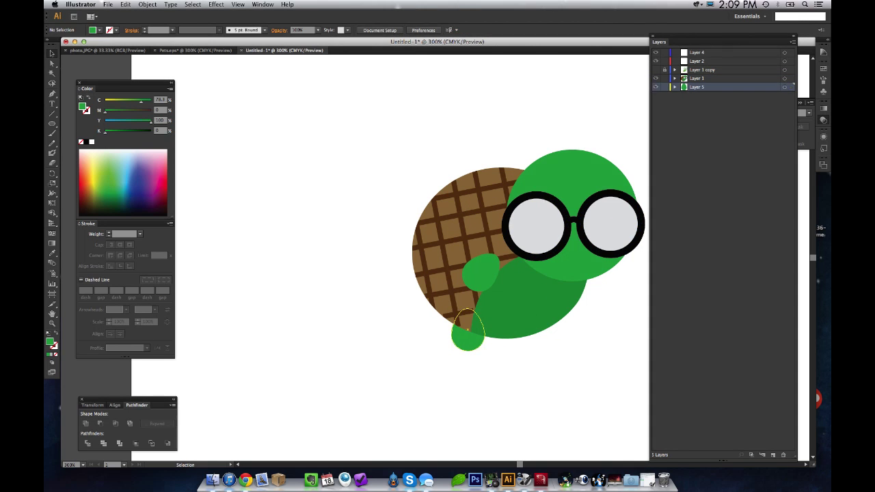
double_click(468, 338)
click(423, 372)
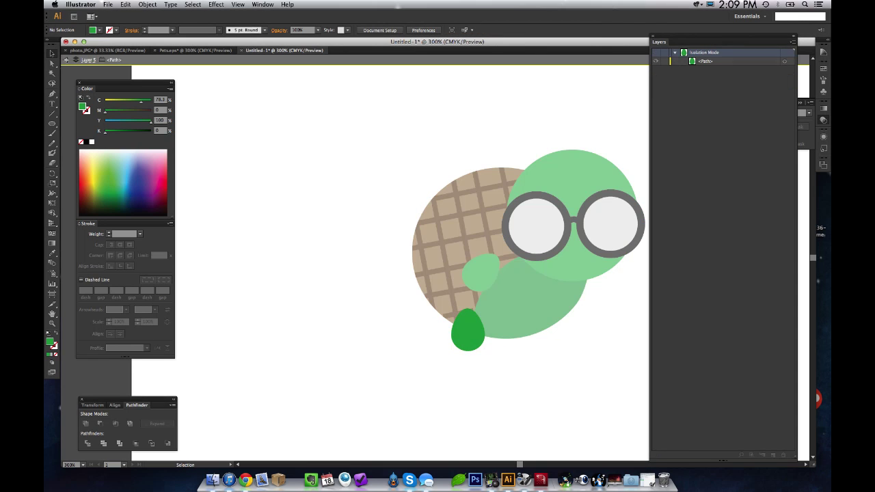
click(66, 60)
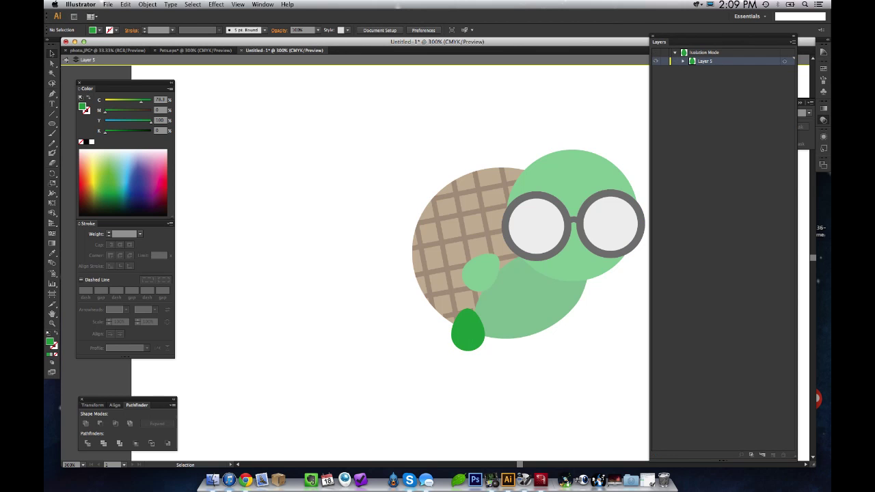
Step: Adjust the rear leg's position slightly and duplicate it under the belly's front as a second leg
drag(472, 335, 552, 343)
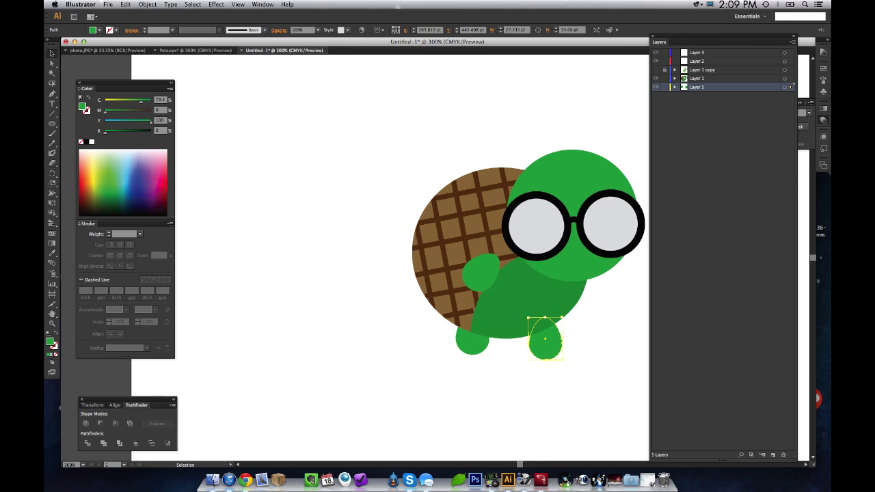
click(595, 369)
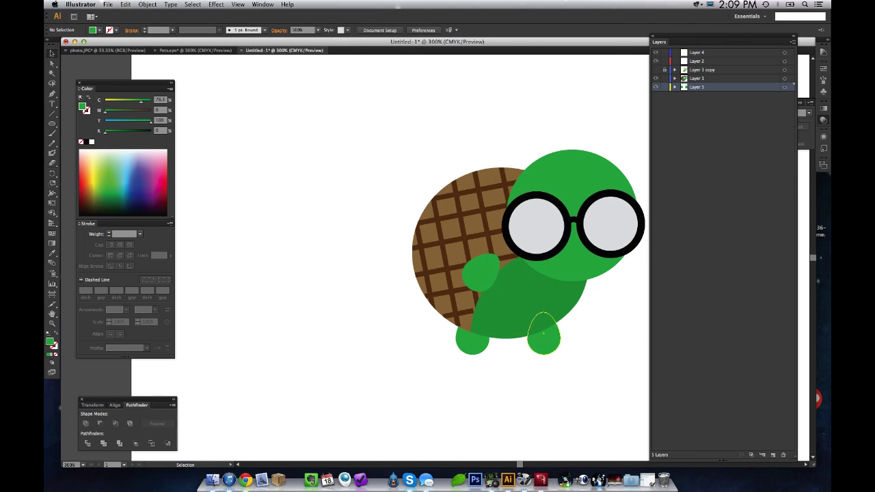
key(super+shift+a)
Step: Duplicate the front leg up to the belly's front edge below the head as a second arm, angled outward
drag(545, 344, 578, 296)
key(super+shift+a)
key(Right)
key(Right)
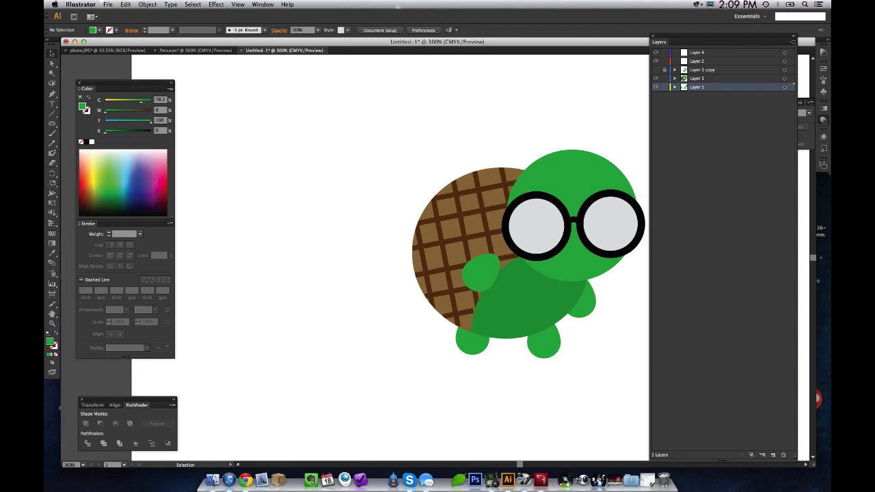
drag(597, 320, 593, 299)
key(super+shift+a)
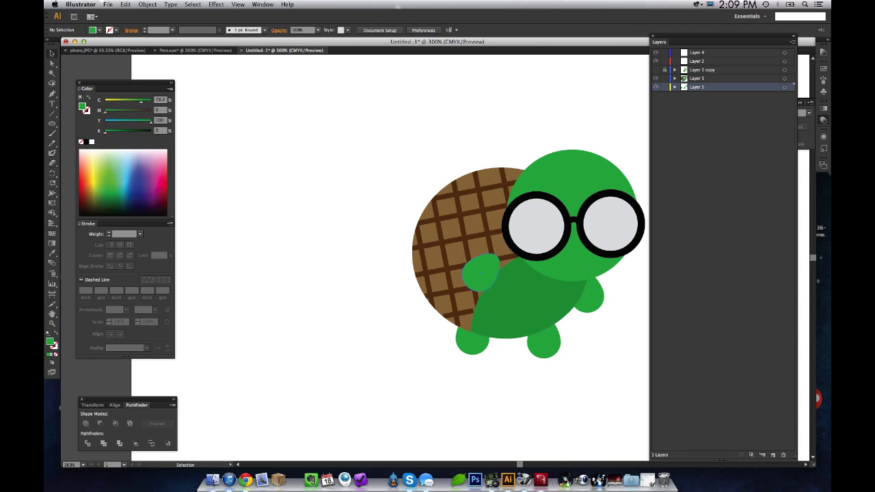
Step: Shift the arm on the shell slightly away from the belly
click(484, 272)
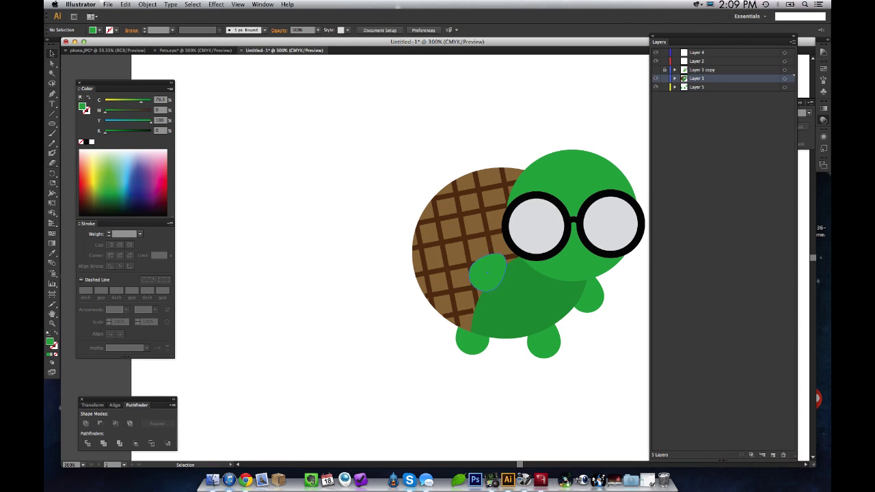
drag(486, 272, 480, 272)
key(super+shift+a)
key(super+shift+a)
Step: Move the rear leg to the shell's lower rear edge and rotate it to angle outward
drag(471, 333, 435, 323)
key(super+shift+a)
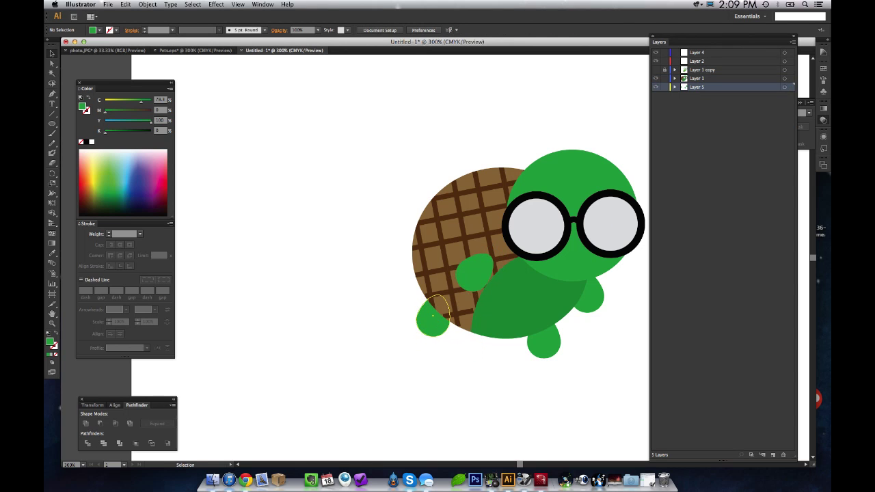
drag(433, 315, 435, 315)
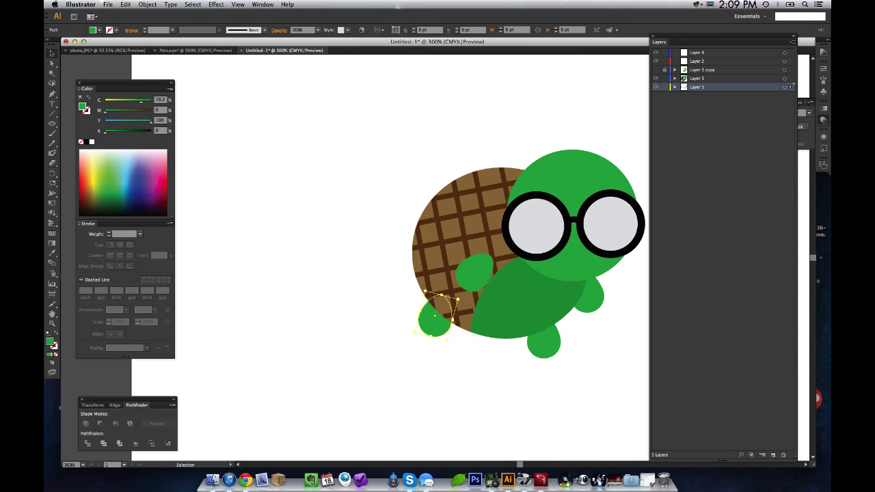
Step: Move the arm on the shell slightly up toward the rear and rotate it a little
drag(475, 268, 472, 263)
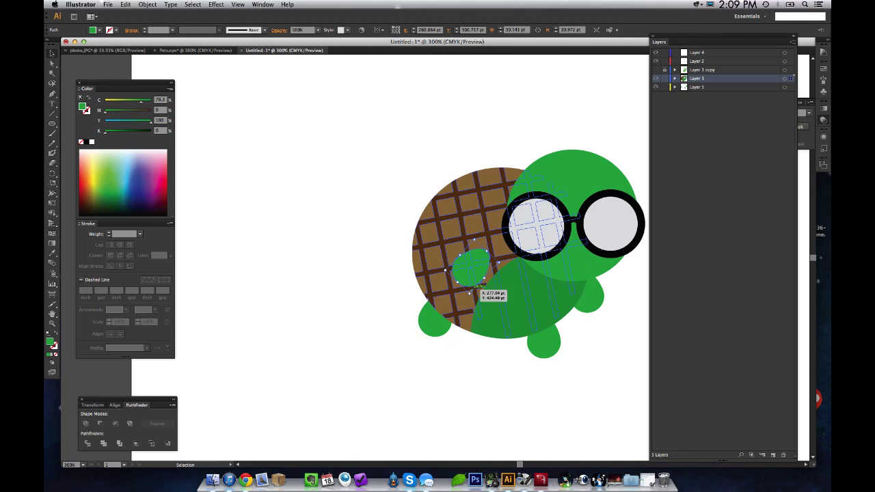
drag(469, 296, 466, 296)
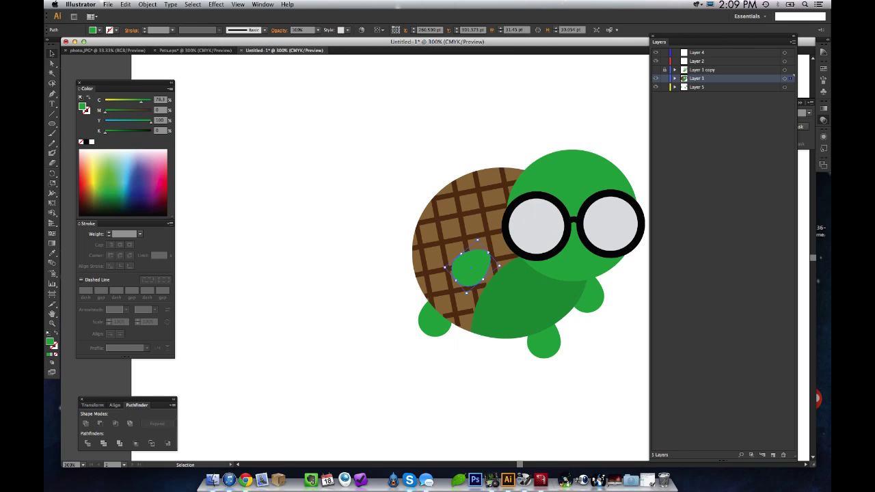
click(456, 369)
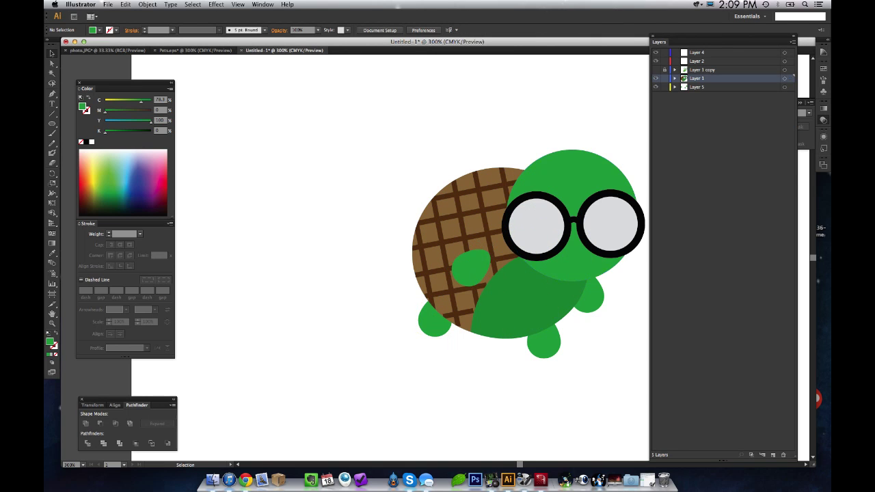
key(super+minus)
key(super+minus)
key(super+minus)
key(super+minus)
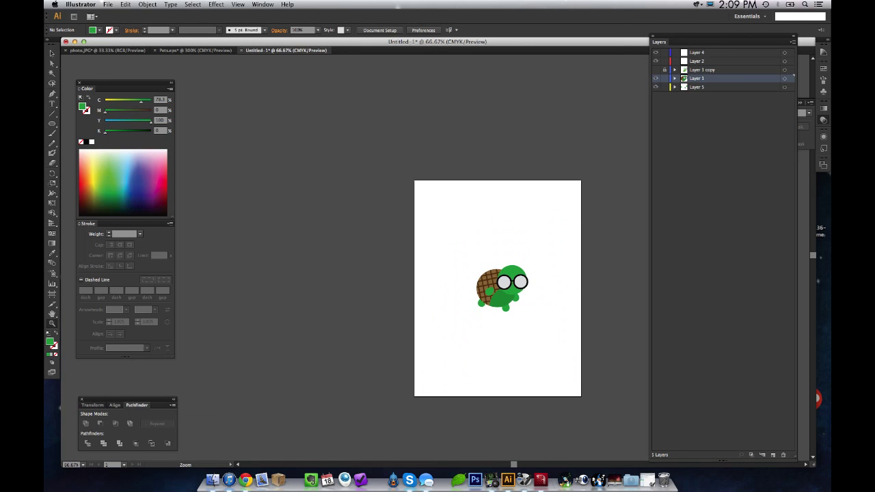
Step: Move the arm on the shell against the belly's edge and rotate it slightly so it points toward the front
click(486, 275)
click(486, 275)
click(486, 275)
drag(290, 257, 417, 263)
click(419, 263)
click(419, 264)
key(v)
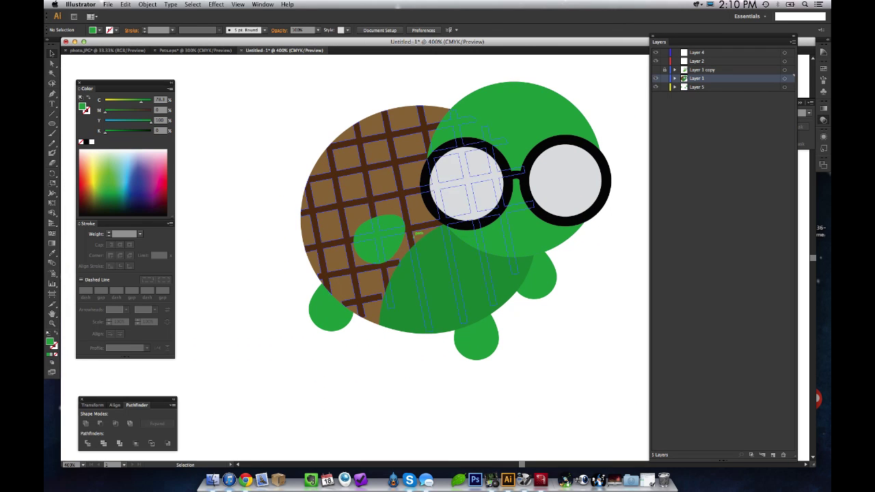
click(382, 241)
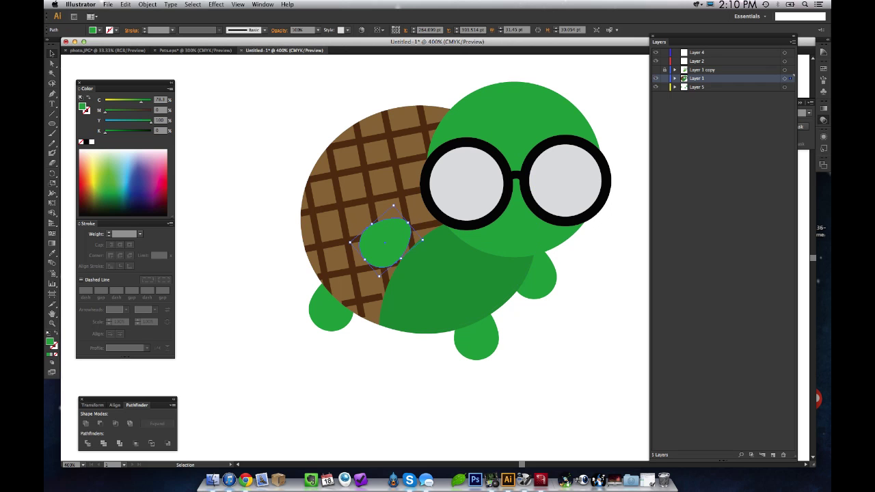
key(Tab)
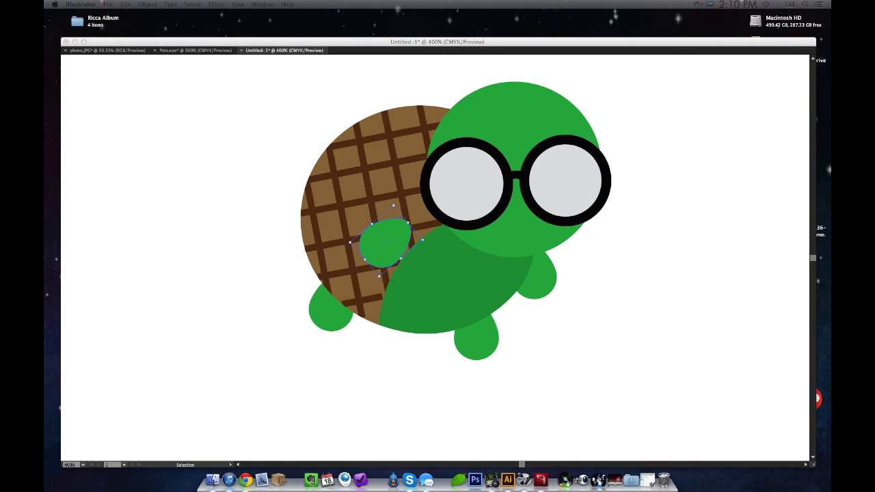
click(397, 229)
drag(397, 230, 402, 229)
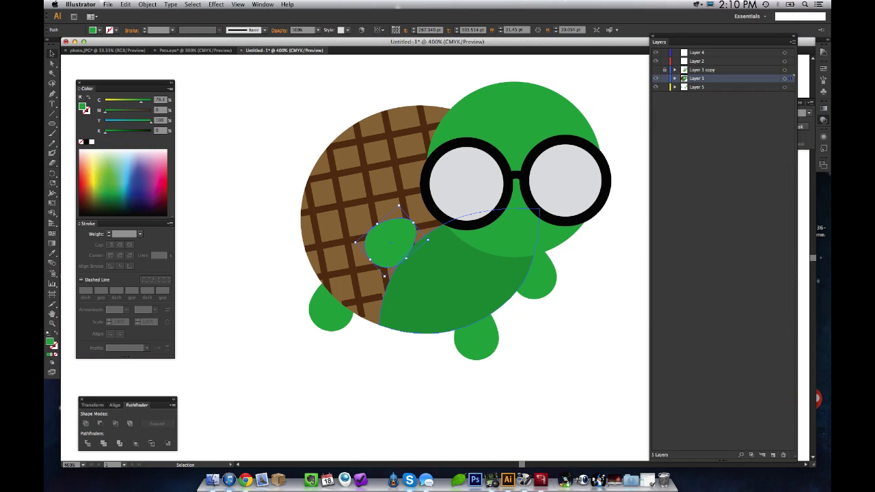
drag(431, 238, 404, 227)
click(418, 87)
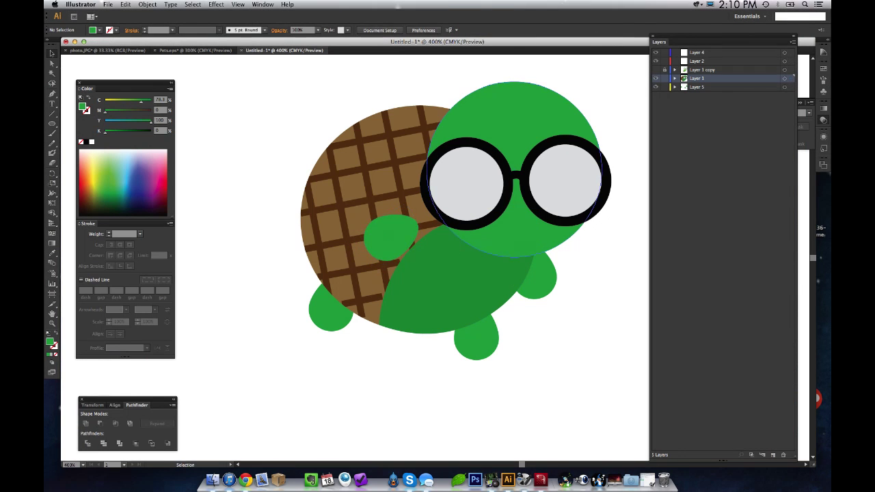
Step: Move the leg under the belly slightly forward and up, tucking it further behind the body
drag(498, 333, 503, 321)
click(502, 327)
drag(509, 353, 498, 328)
click(523, 352)
click(523, 335)
Step: Shift the front arm below the head slightly outward and up
click(537, 279)
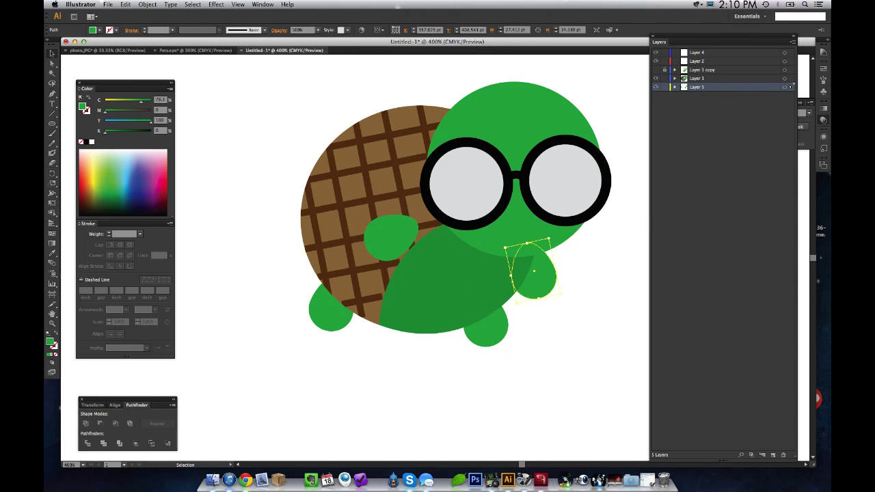
drag(537, 278, 543, 275)
click(575, 294)
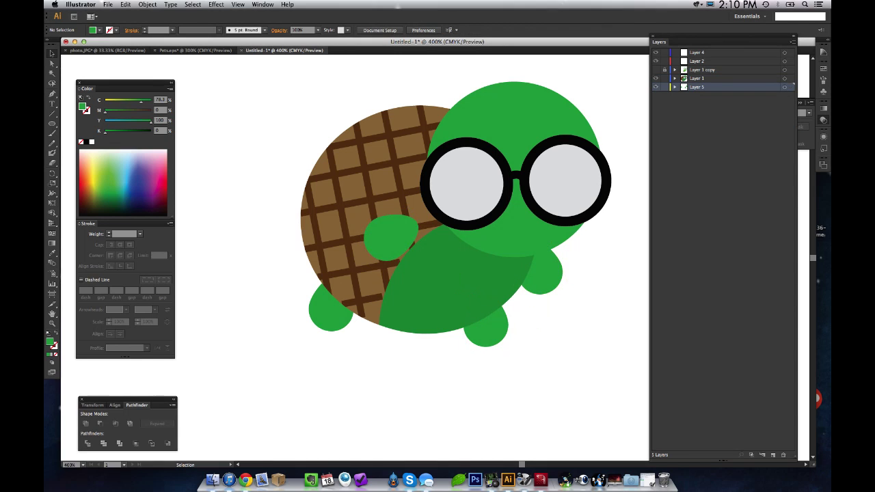
Step: Nudge the rear leg slightly up and outward from the shell's lower edge
click(391, 239)
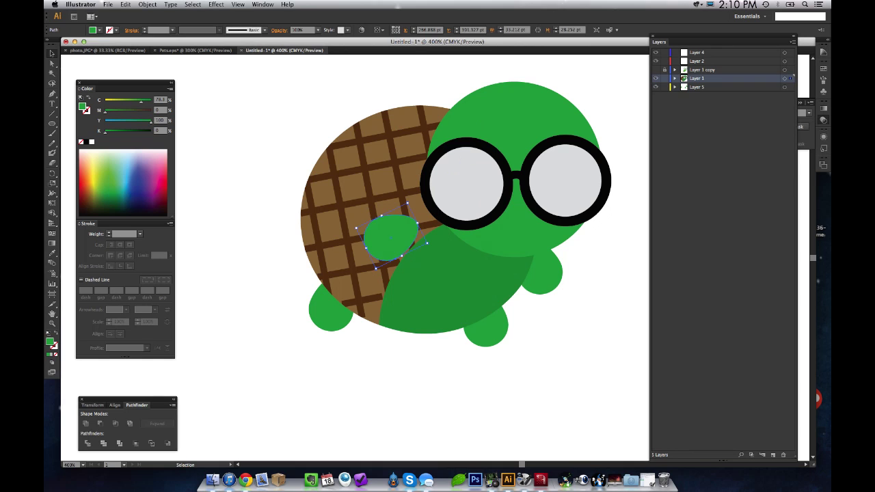
click(293, 287)
drag(328, 301, 325, 297)
click(375, 349)
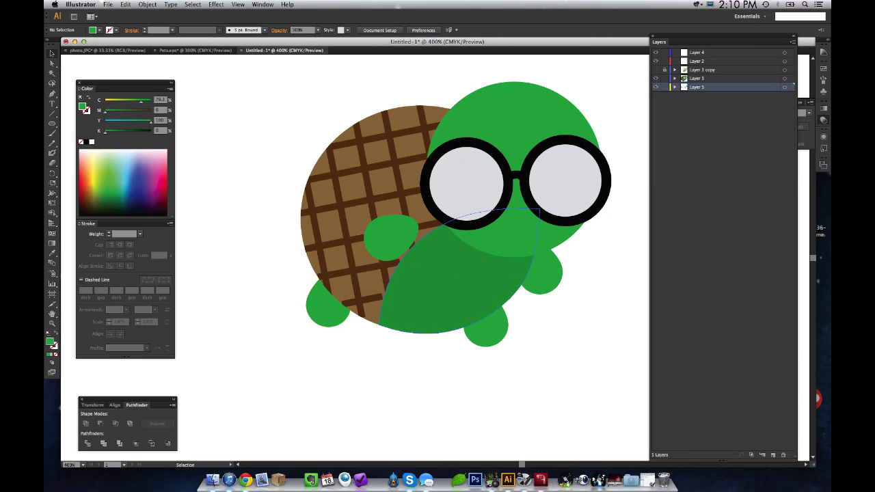
Step: Enlarge the glasses lens nearest the shell slightly and thicken its black outline
key(z)
alt+click(538, 304)
key(space)
drag(380, 166, 427, 211)
key(v)
click(427, 213)
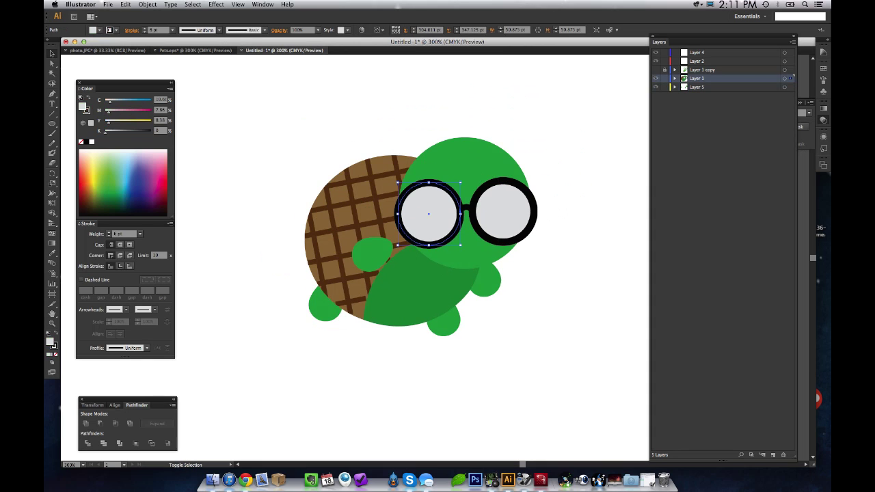
drag(398, 183, 397, 178)
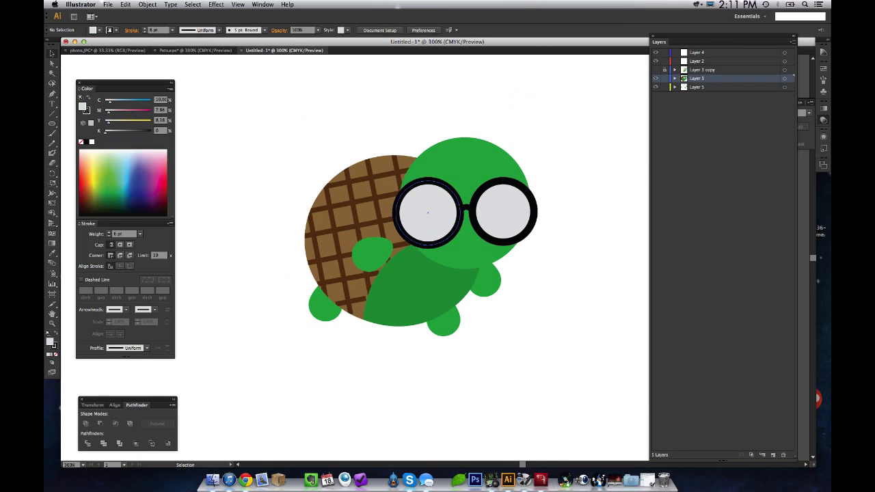
click(173, 30)
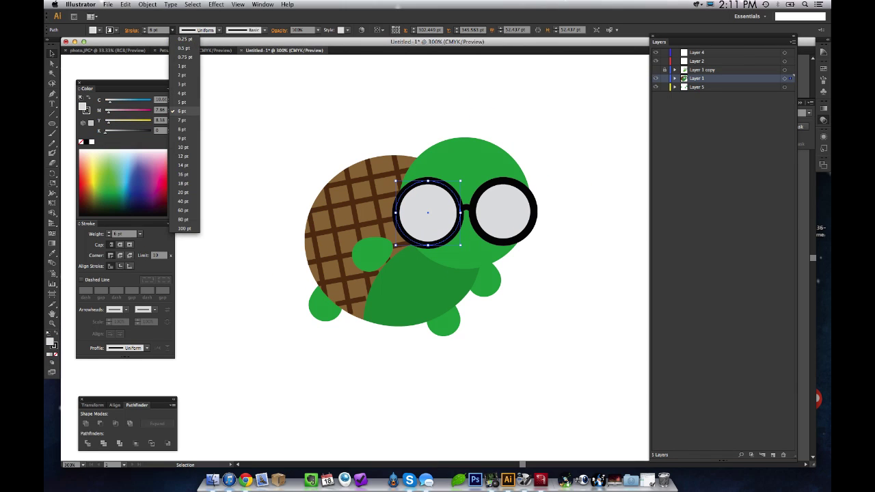
click(185, 111)
Step: Set the stroke weight of the glasses bridge to 7 pt
click(474, 204)
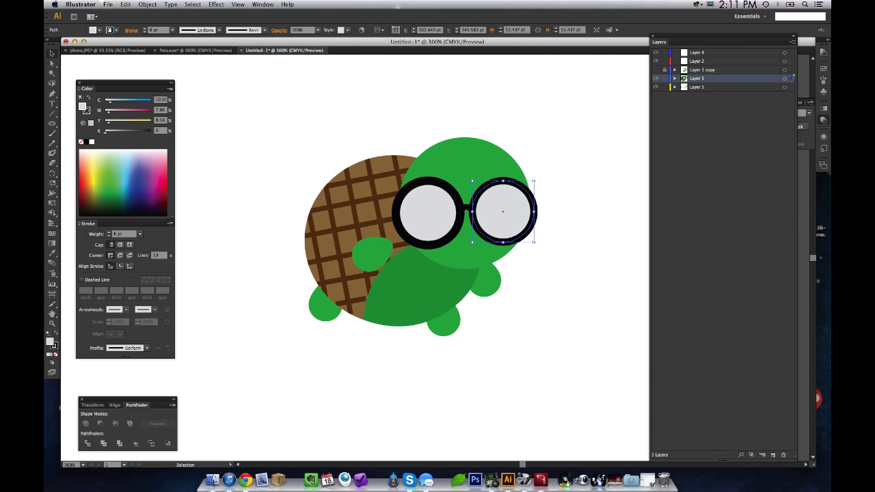
click(466, 205)
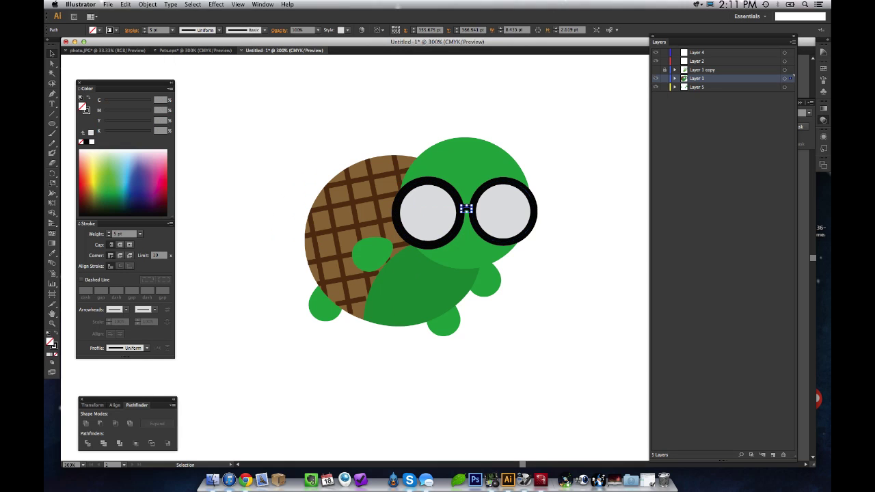
click(172, 30)
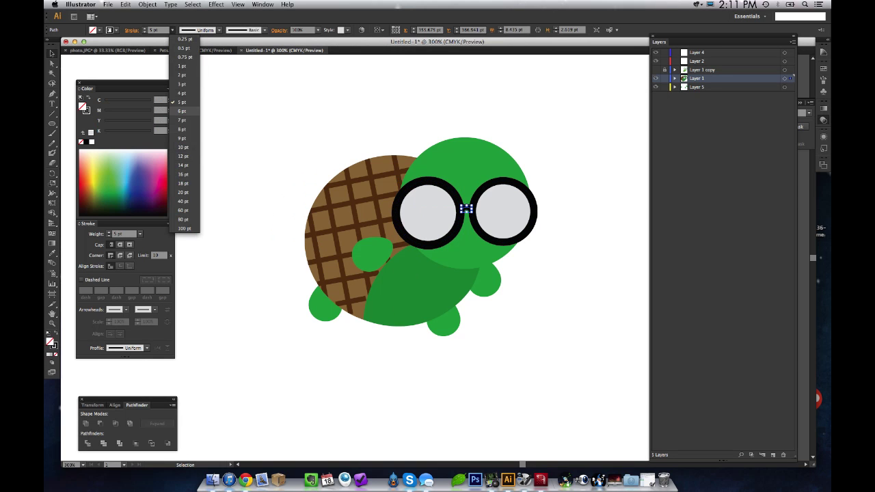
click(182, 111)
click(172, 30)
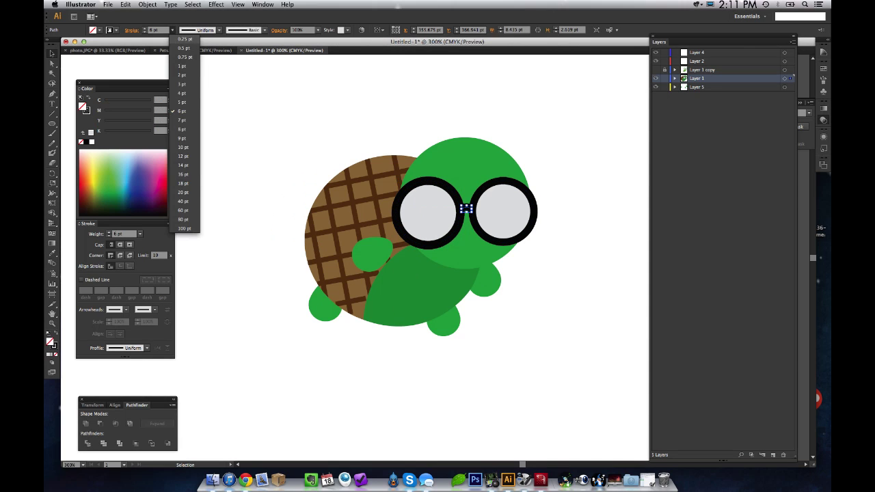
click(182, 119)
click(369, 116)
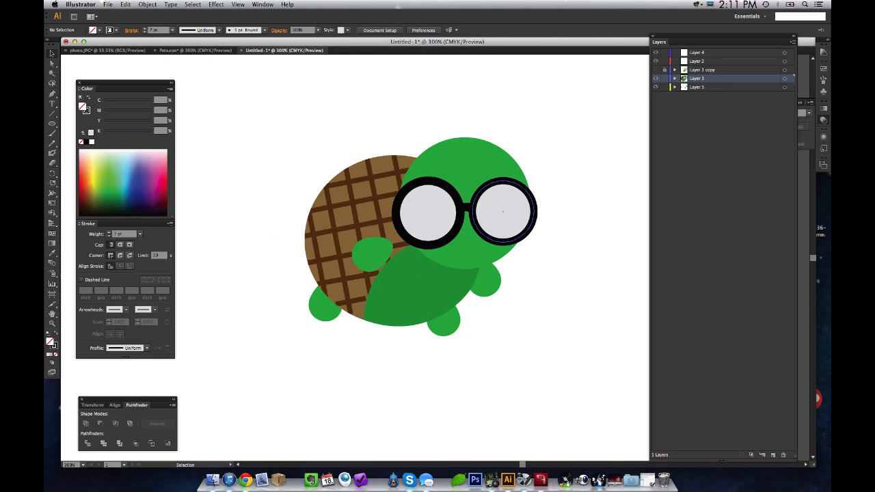
Step: Nudge the two glasses lenses slightly apart from each other
drag(447, 207, 448, 211)
drag(523, 212, 525, 211)
Step: Try a 9 pt stroke on the front lens and undo it
click(172, 30)
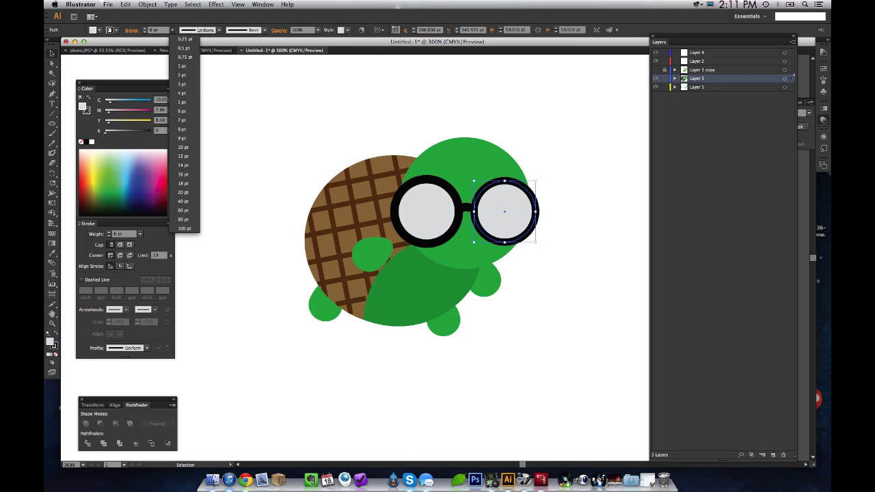
key(Escape)
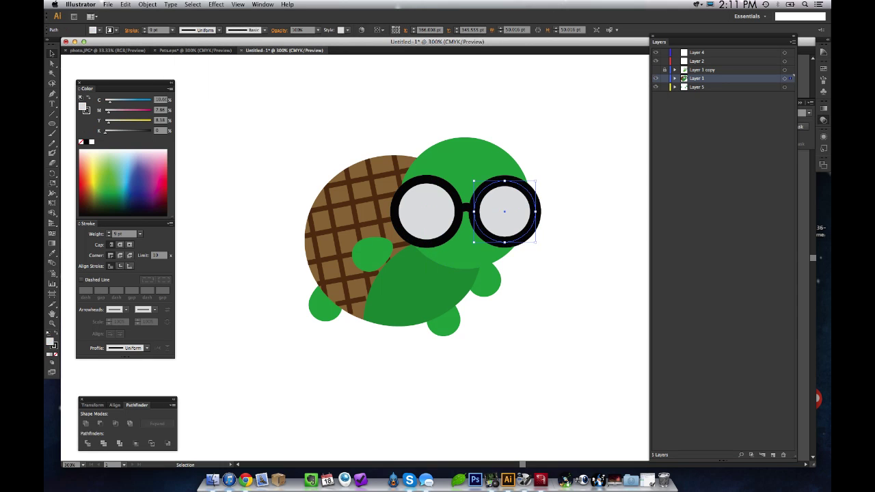
key(a)
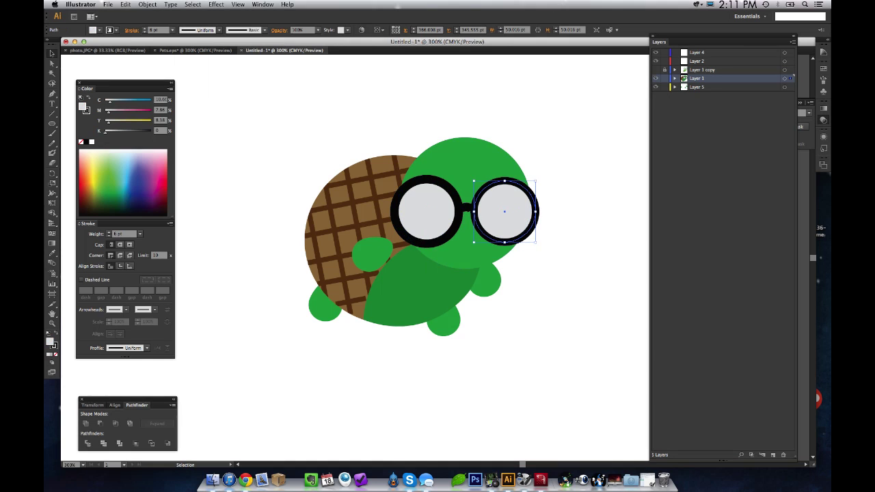
key(v)
Step: Nudge the glasses bridge and the front lens slightly upward
click(465, 208)
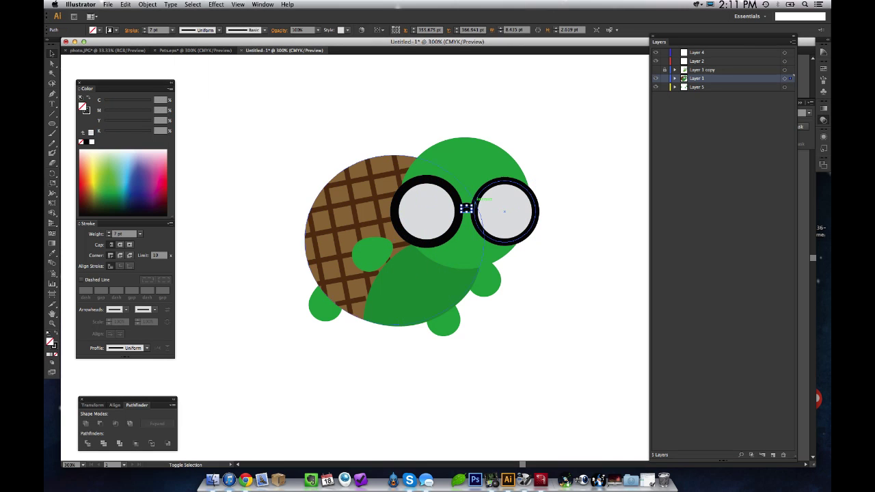
drag(470, 208, 475, 200)
click(504, 202)
key(super+h)
key(super+h)
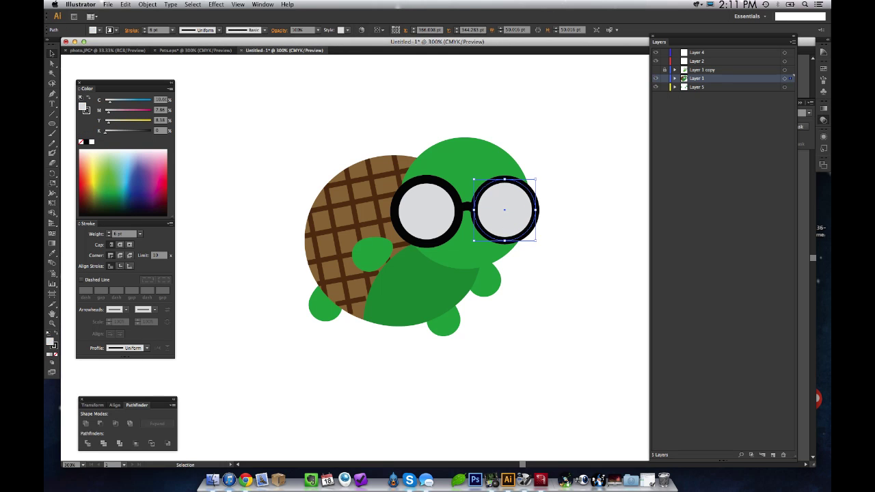
Step: Set the front lens's stroke weight to 7 pt
click(172, 31)
click(183, 120)
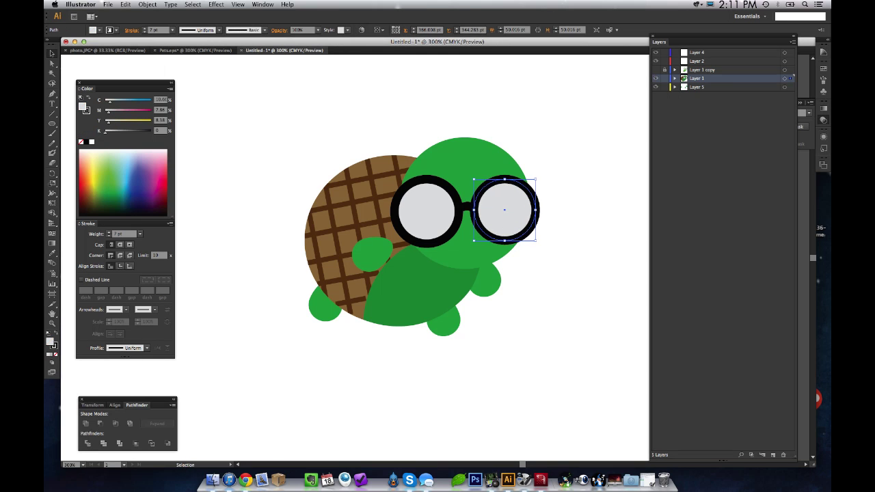
key(super+shift+a)
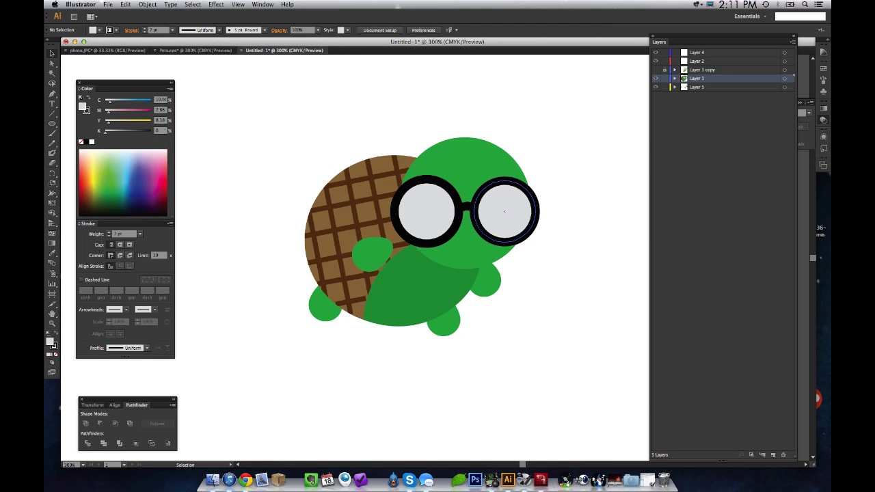
Step: Fine-tune the front lens's height beside the bridge, leaving it slightly higher
drag(467, 206, 466, 207)
click(505, 202)
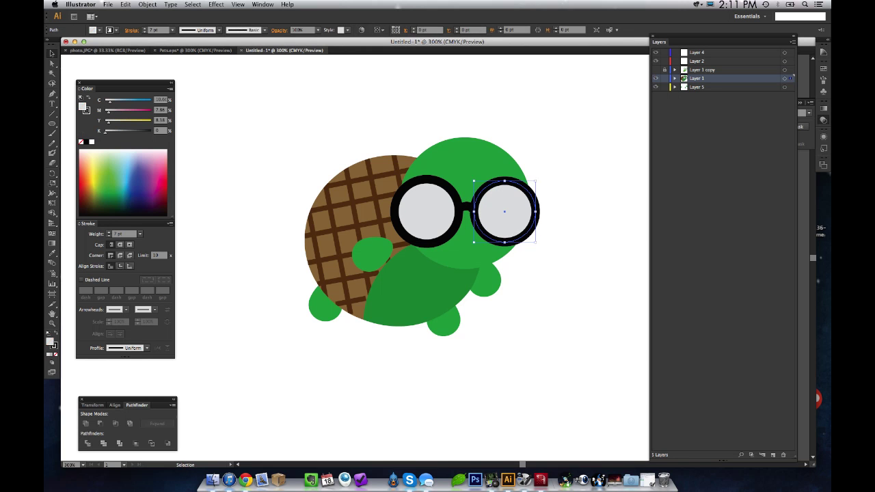
drag(536, 181, 516, 198)
click(555, 176)
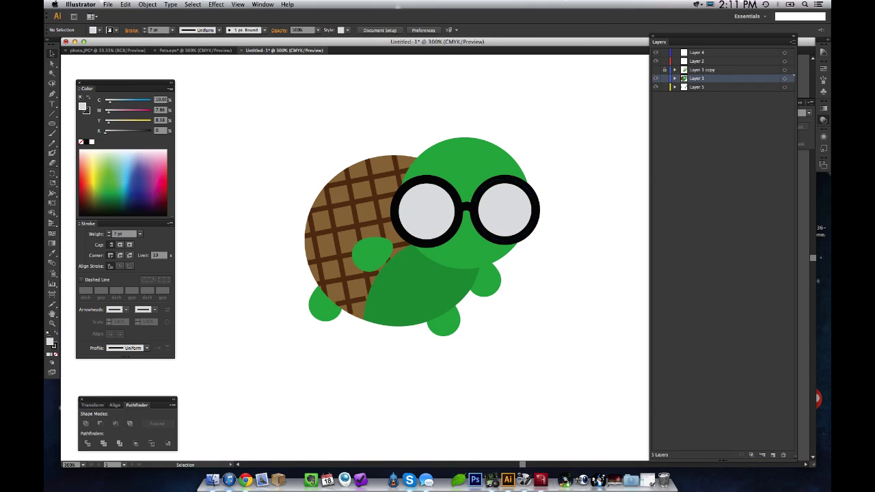
click(557, 179)
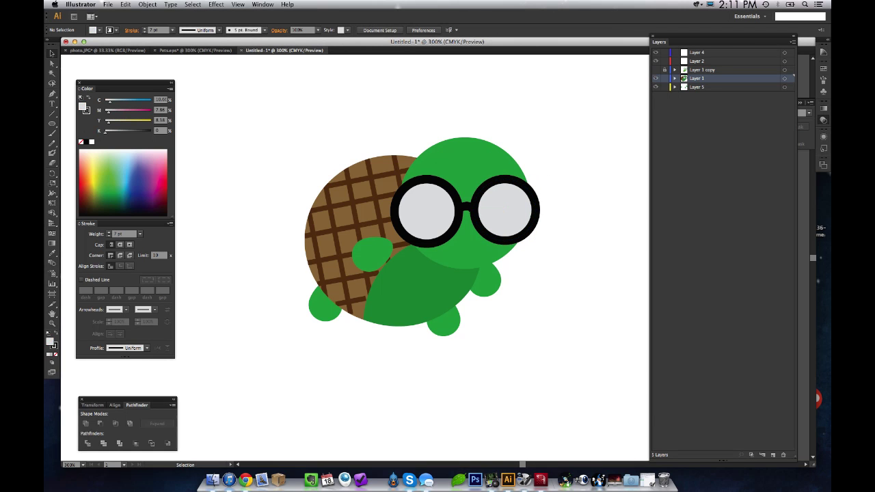
Step: Fit the whole artboard in view and switch to the Pets.eps document
key(z)
alt+click(432, 243)
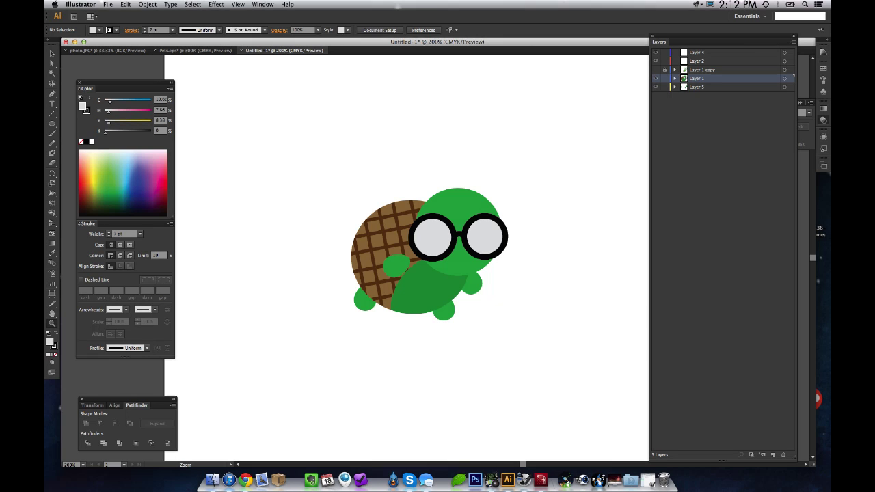
click(184, 80)
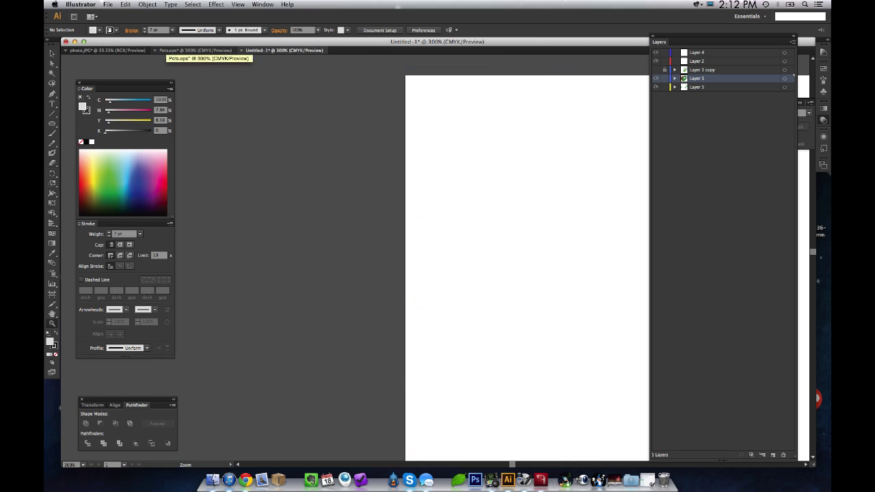
key(super+0)
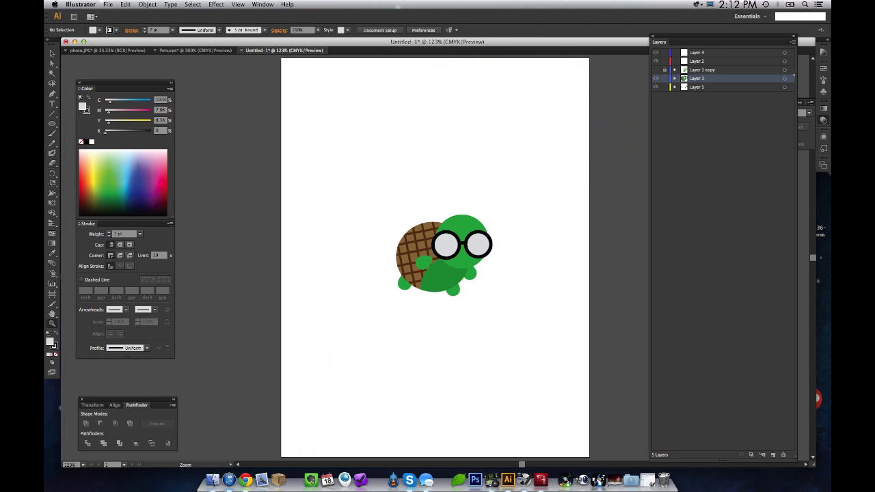
click(195, 51)
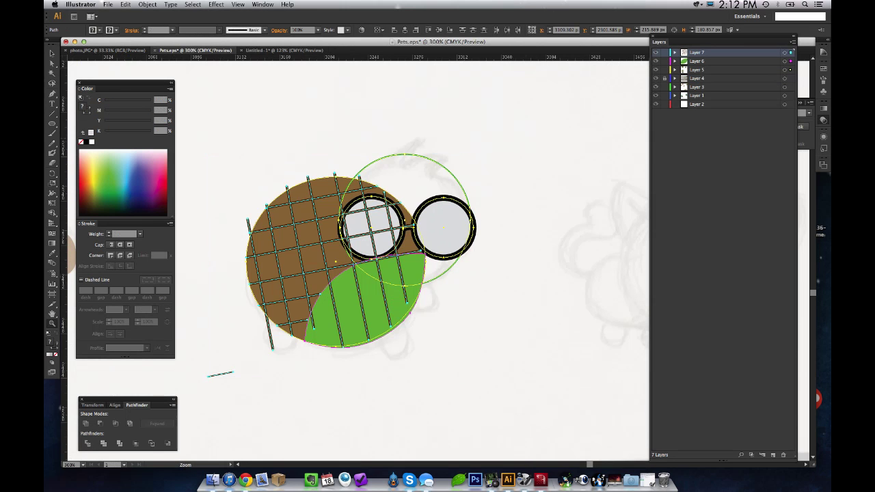
Step: Turn off image dimming for the sketch layer, Layer 4, and move it above all other layers
click(697, 79)
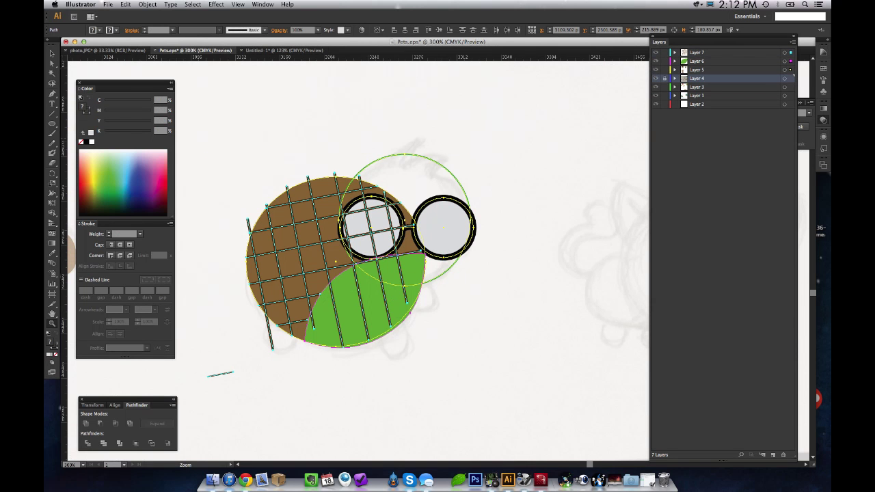
double_click(697, 79)
double_click(684, 79)
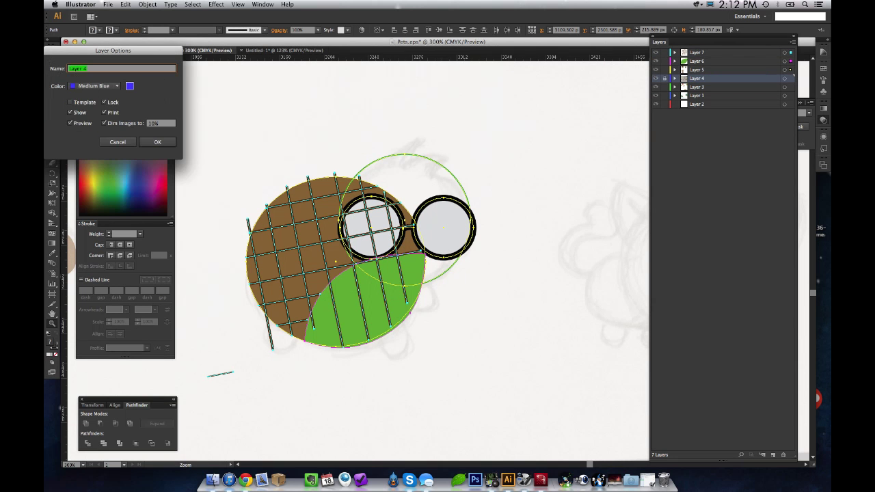
click(104, 123)
click(158, 143)
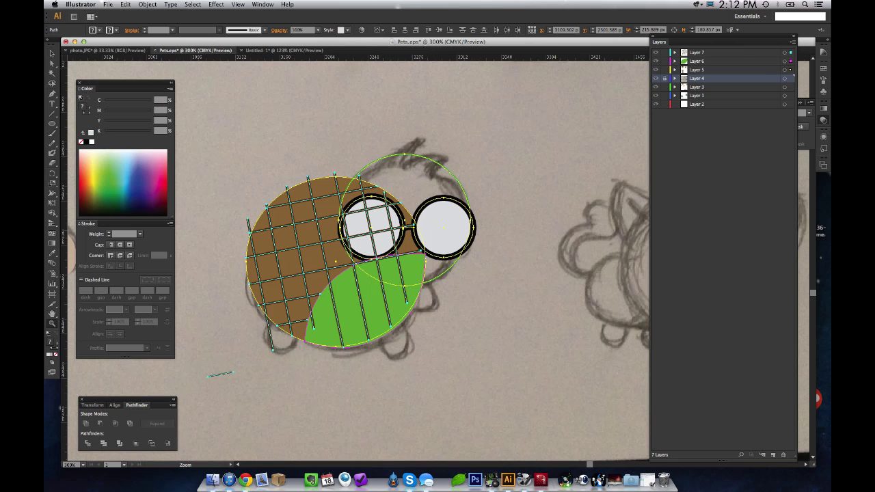
drag(697, 78, 697, 49)
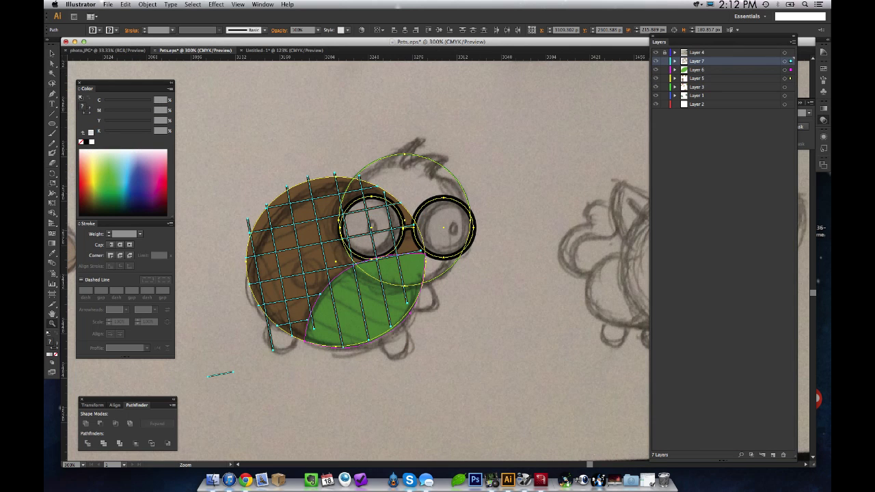
Step: Hide Layers 7, 6, 5 and 3 in Pets.eps to isolate the turtle sketch, and return to the Untitled-1 document
click(718, 52)
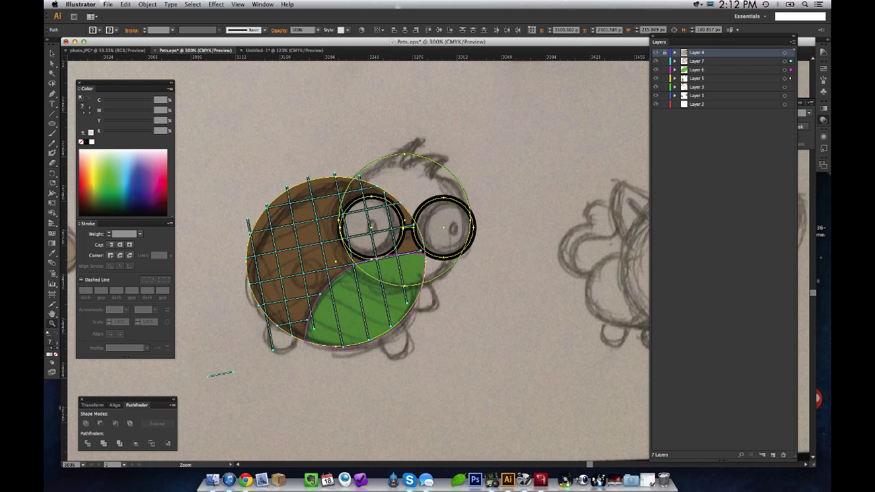
key(Delete)
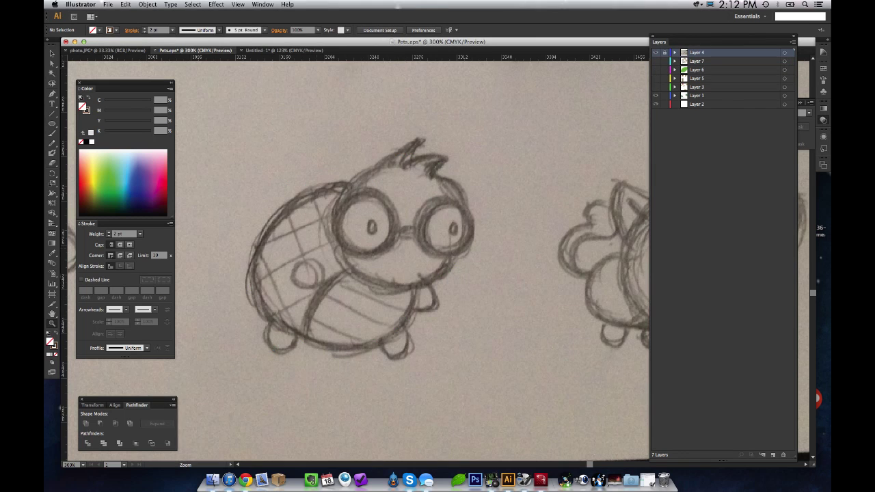
click(248, 50)
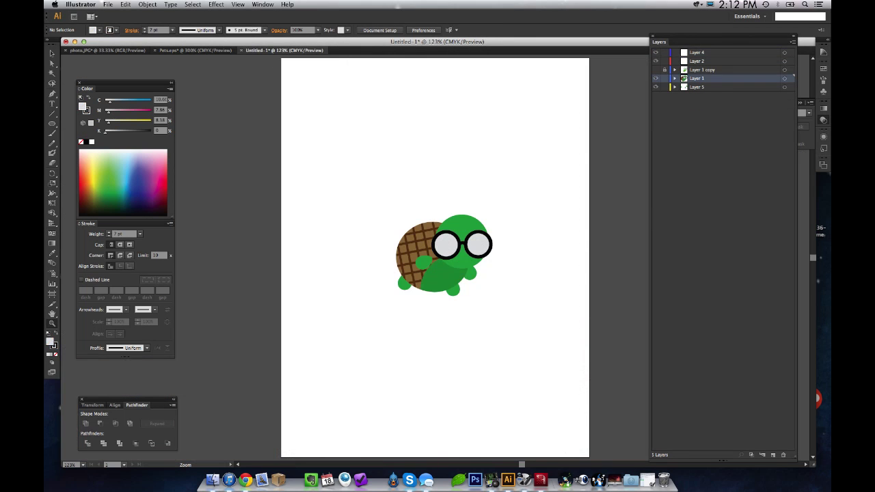
Step: Draw an oval pupil about 9 by 11 pt in the rear lens, filled black with no stroke
drag(424, 209, 443, 174)
key(l)
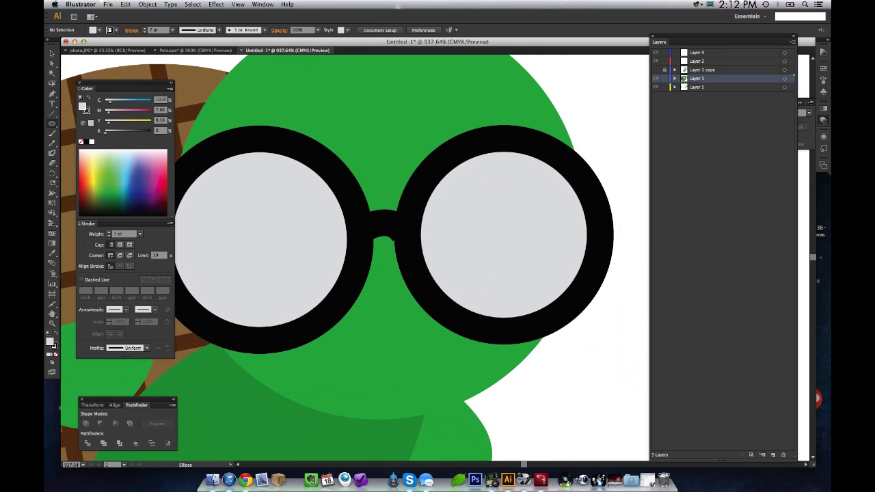
drag(274, 217, 306, 260)
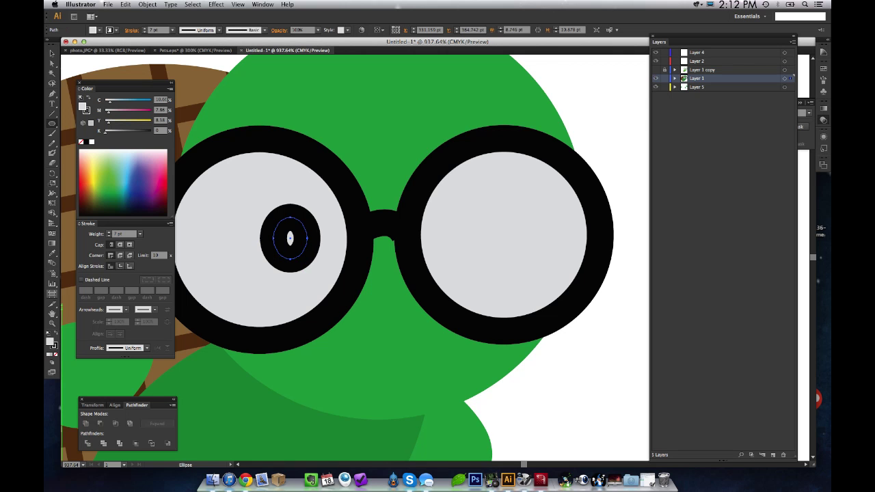
key(shift+x)
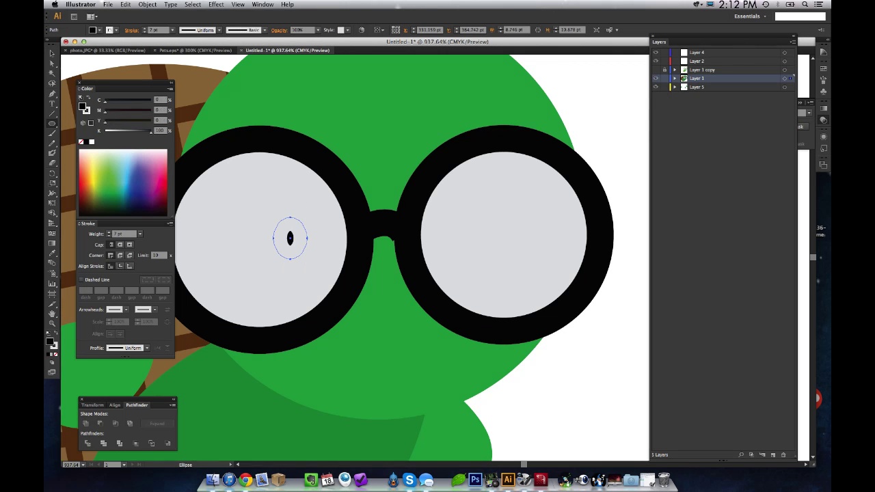
key(x)
key(slash)
key(v)
Step: Place a copy of the black pupil in the front lens, toward its outer side, and deselect it
drag(290, 238, 536, 231)
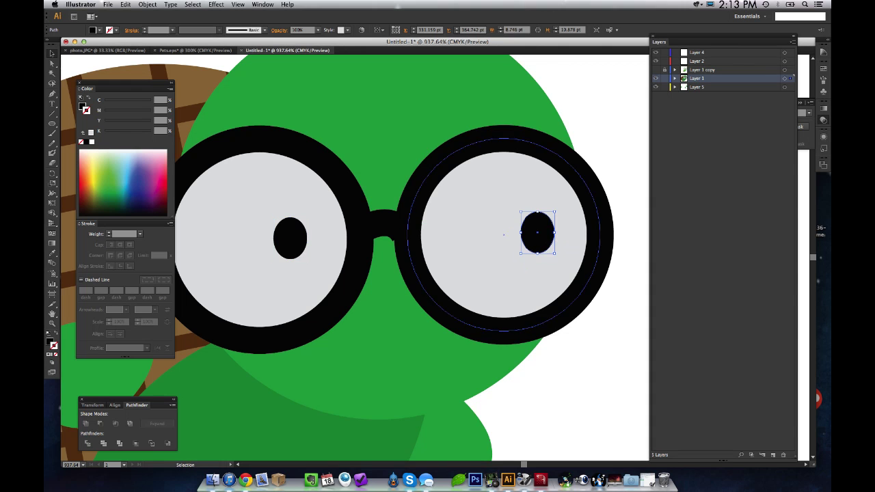
key(super+shift+a)
key(super+minus)
key(super+minus)
key(super+minus)
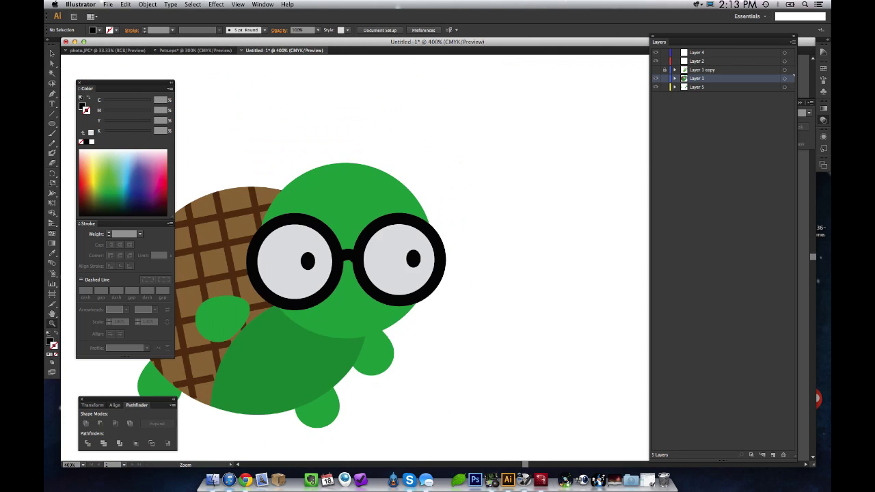
key(super+minus)
key(super+minus)
Step: Rotate the glasses' bridge slightly so its front end sits higher between the two lenses
drag(310, 203, 544, 333)
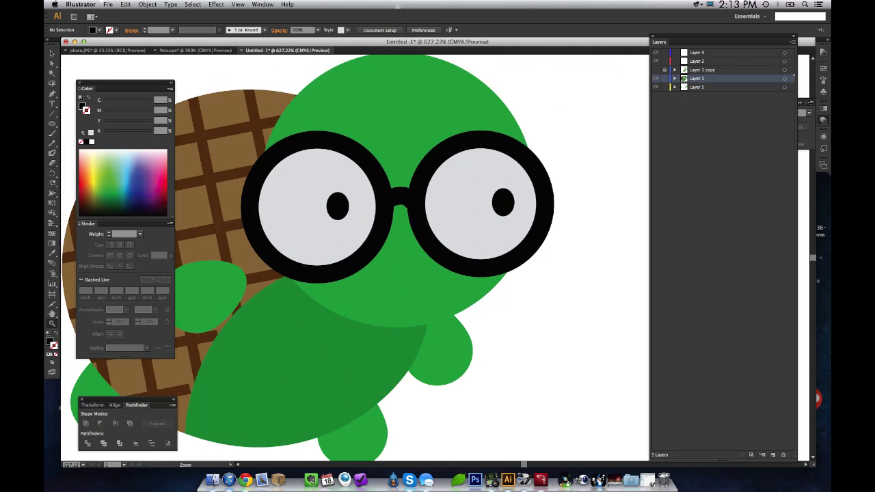
key(v)
click(404, 197)
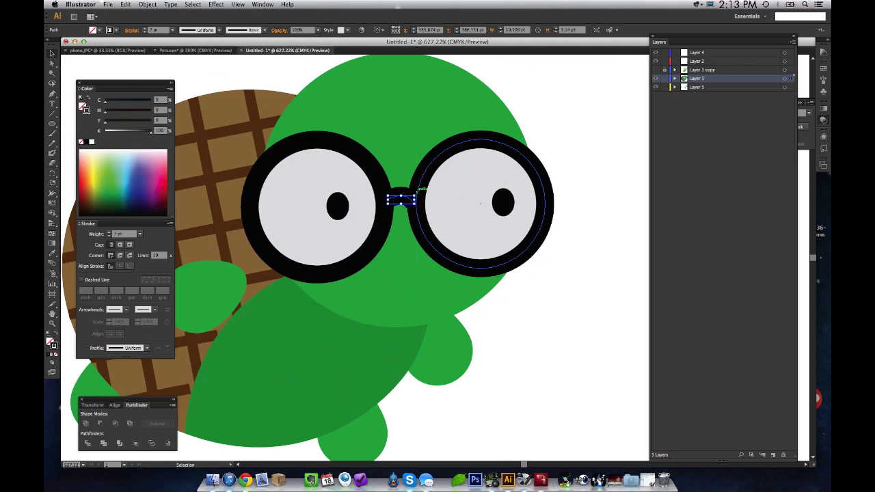
drag(416, 190, 417, 190)
click(576, 225)
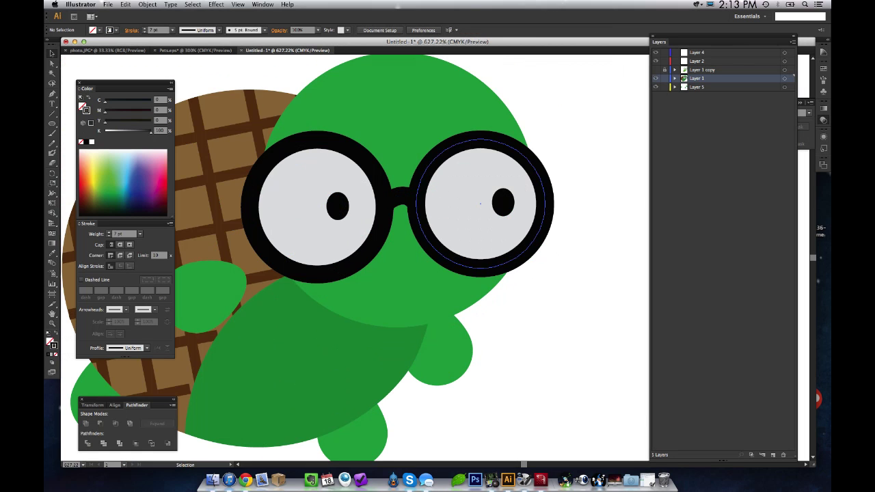
Step: Move both lenses, the bridge and both pupils together slightly forward and down on the turtle's face
click(405, 197)
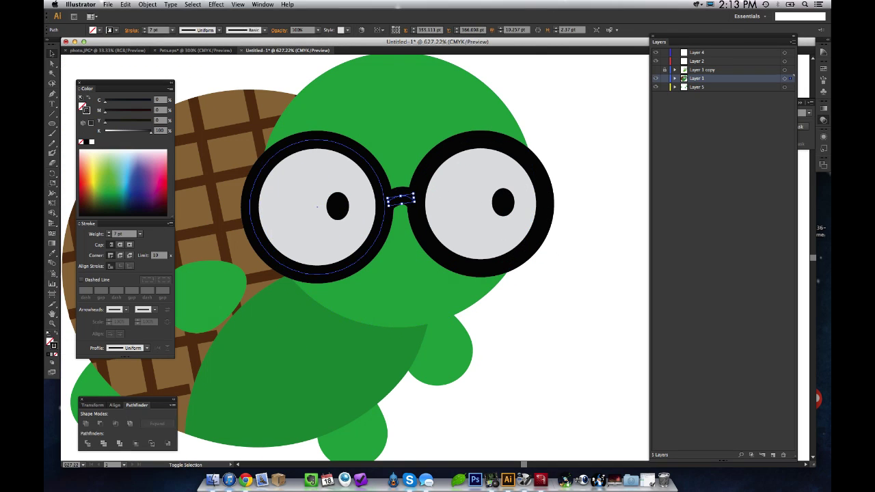
shift+click(337, 206)
shift+click(380, 222)
shift+click(421, 222)
shift+click(503, 203)
drag(513, 202, 525, 204)
click(593, 212)
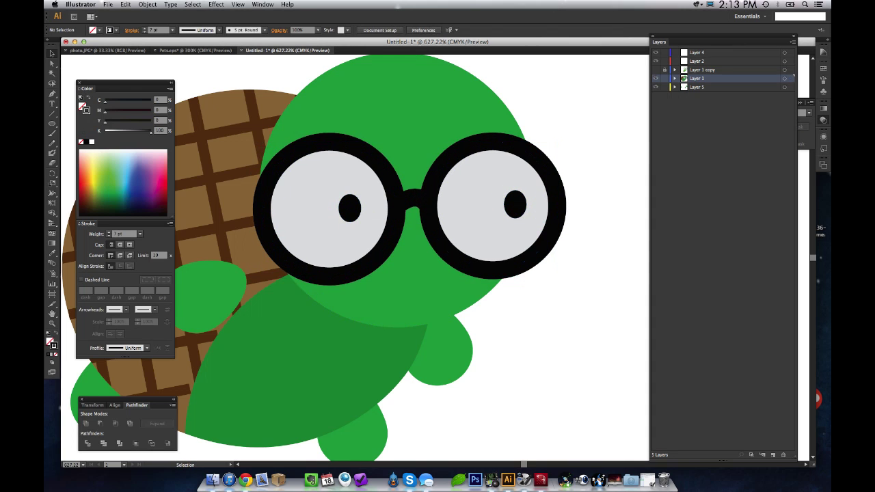
Step: Narrow the front lens slightly by pulling in its outer edge
click(556, 207)
drag(557, 206, 553, 206)
click(589, 213)
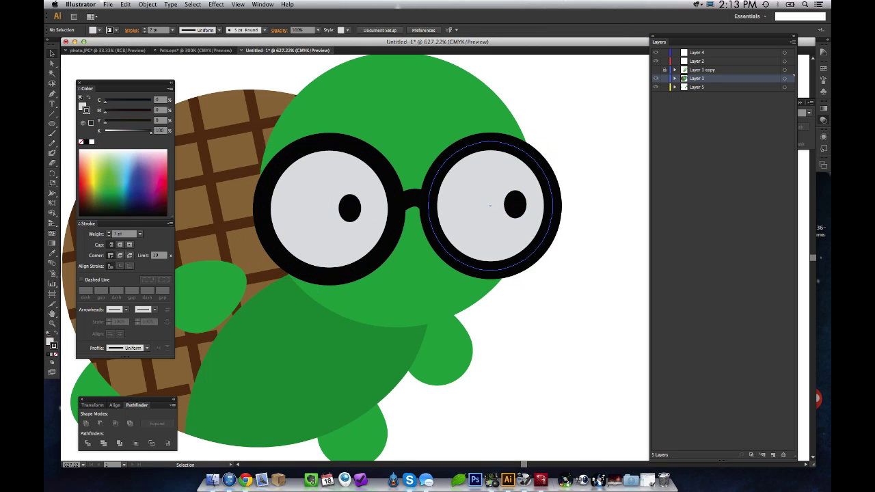
Step: Examine the whole turtle's proportions and the placement of its glasses at several magnifications
key(z)
alt+click(431, 229)
alt+click(430, 229)
alt+click(431, 229)
key(super+minus)
key(super+minus)
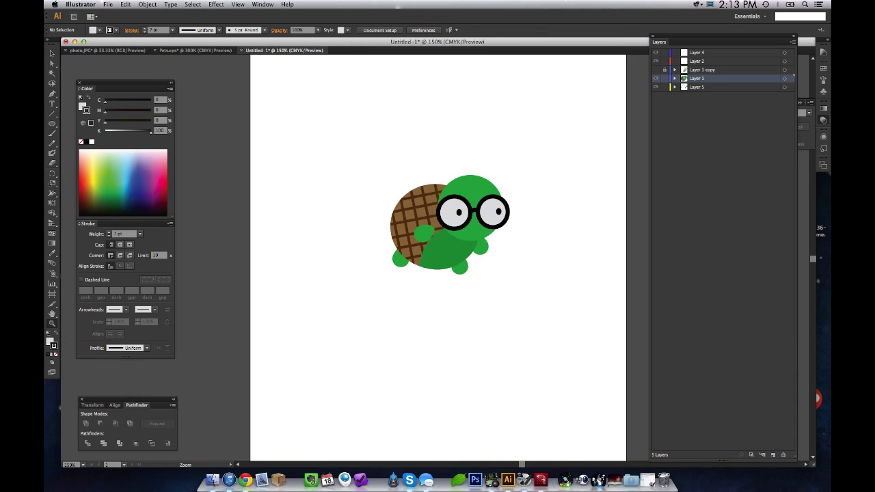
click(437, 228)
click(438, 228)
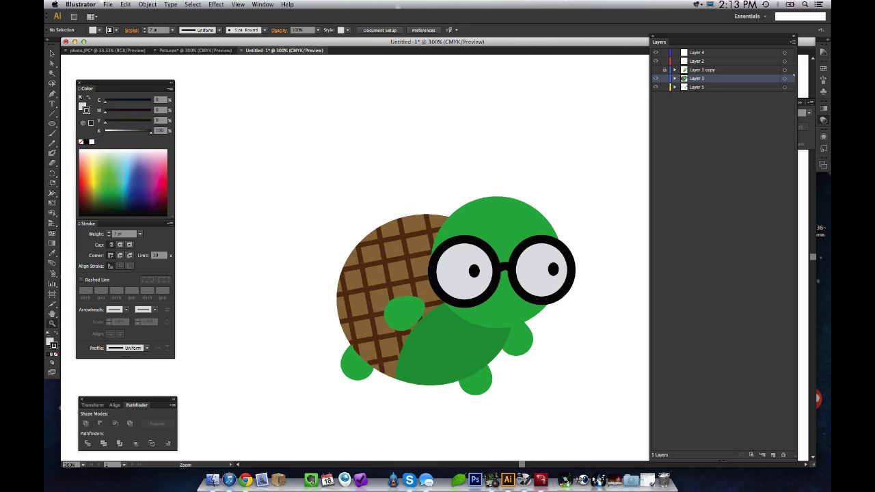
drag(437, 227, 412, 81)
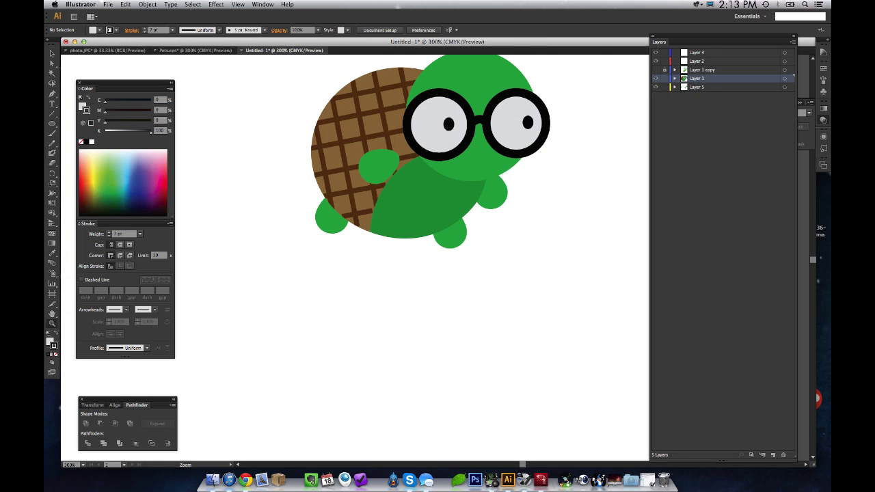
Step: Switch to Chrome, read through the recent viewer messages in the Twitch chat, and minimize the browser window
key(super+Tab)
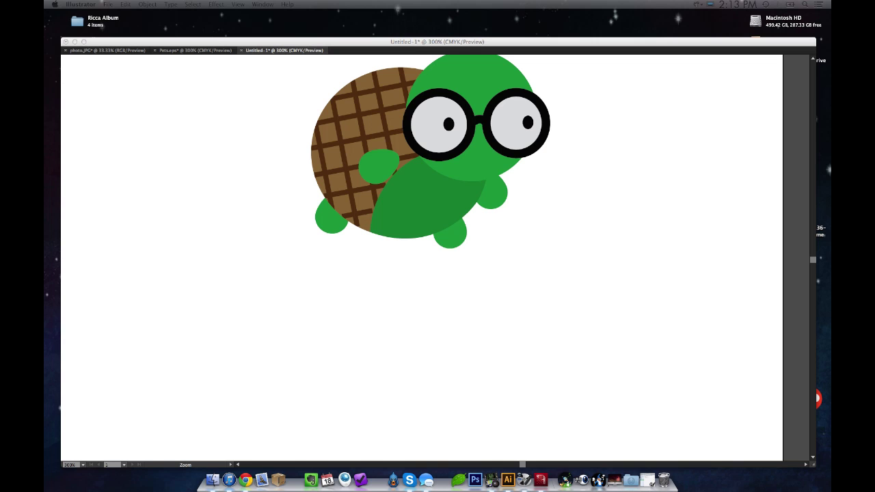
drag(150, 488, 360, 17)
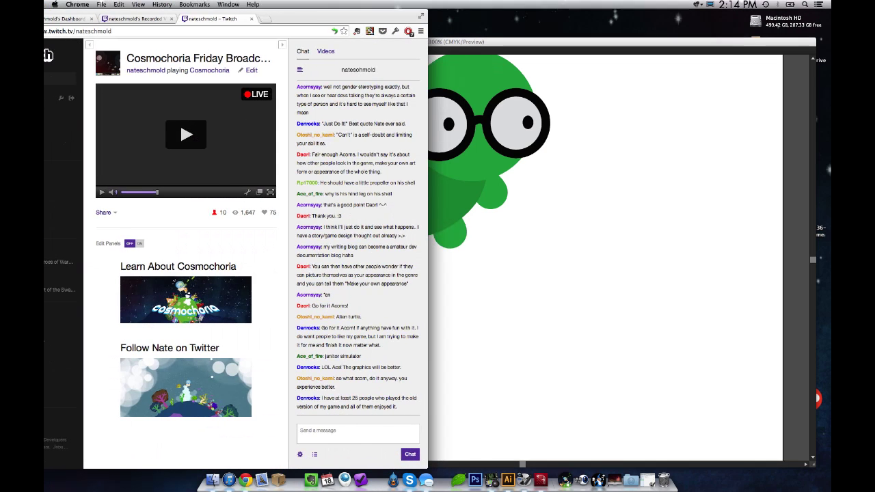
scroll(358, 246, up, 5)
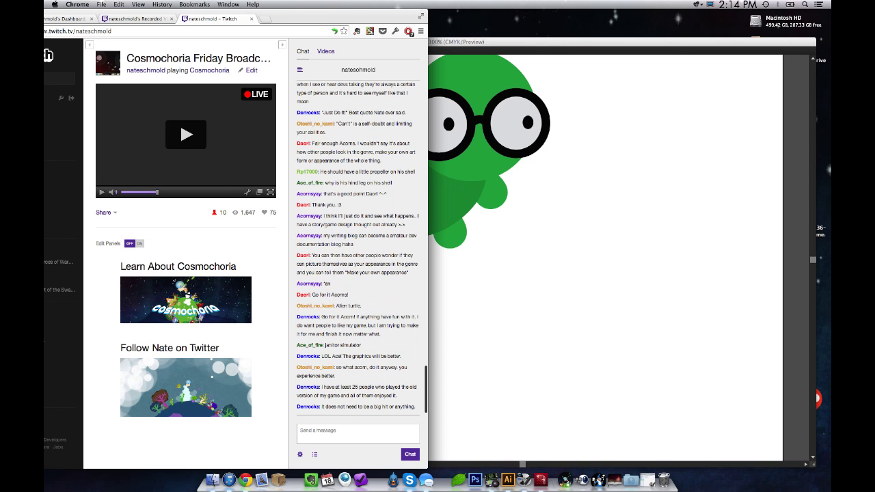
scroll(358, 246, up, 10)
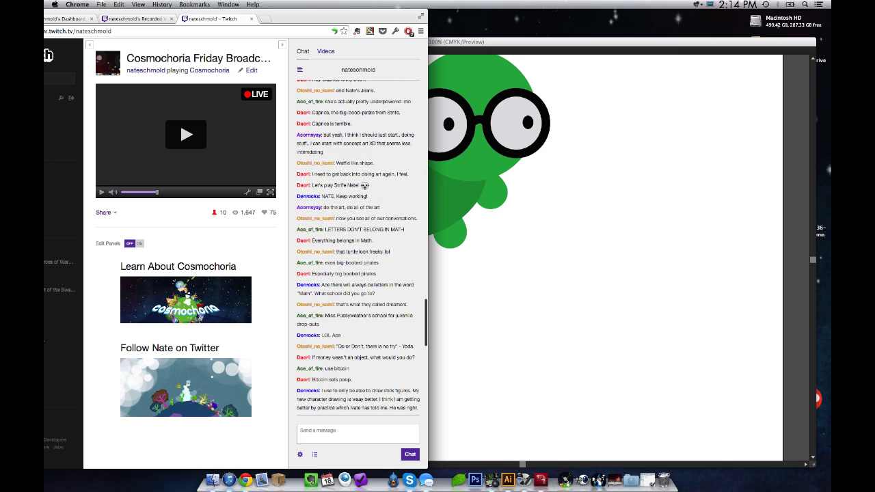
scroll(358, 246, down, 10)
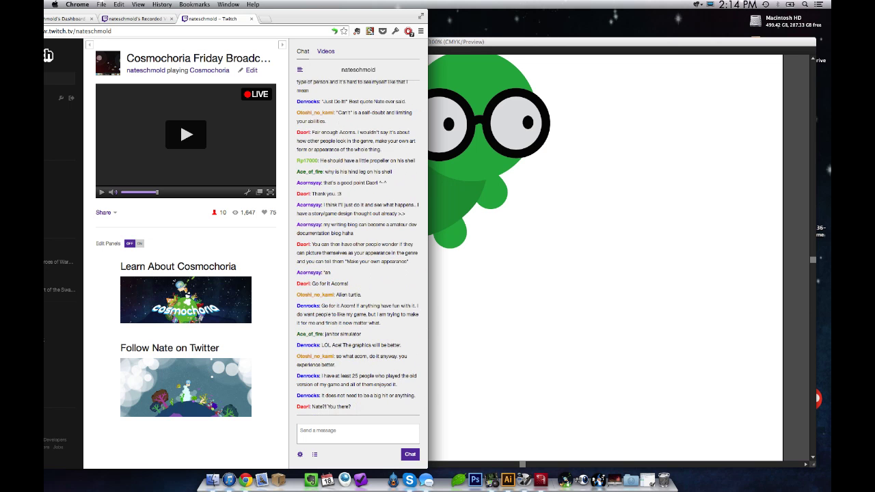
scroll(359, 246, up, 10)
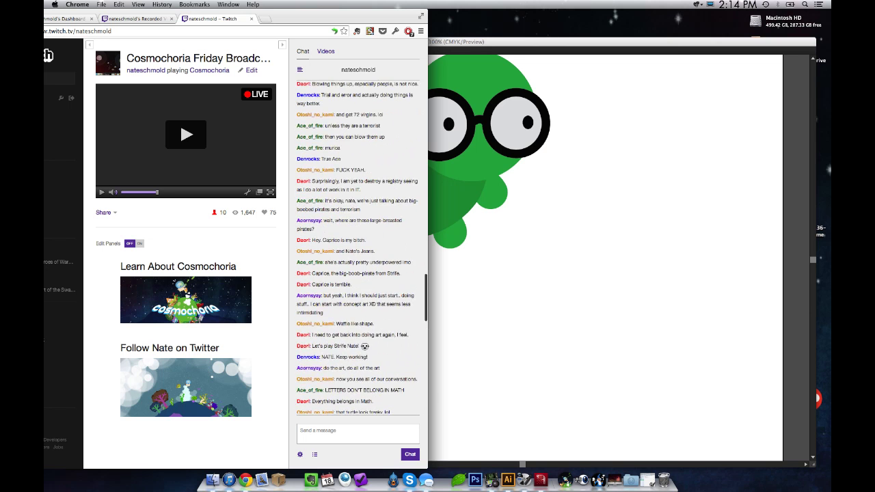
scroll(358, 246, down, 10)
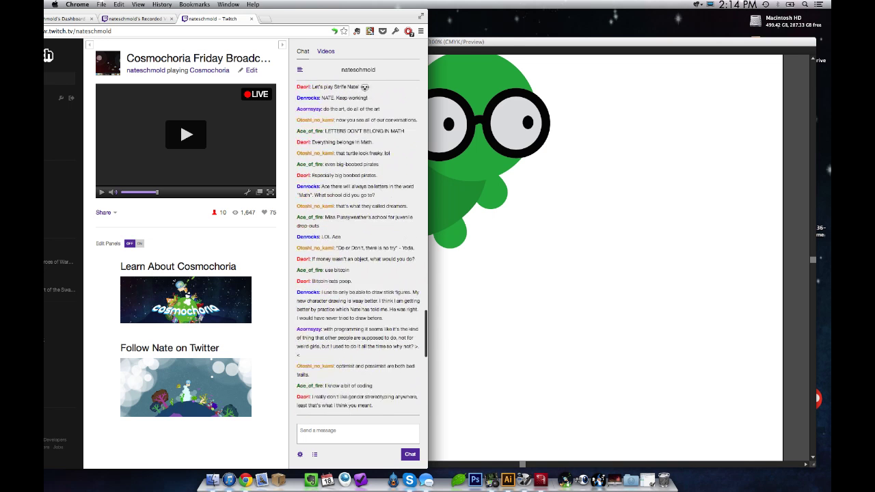
scroll(358, 246, up, 5)
scroll(358, 247, up, 3)
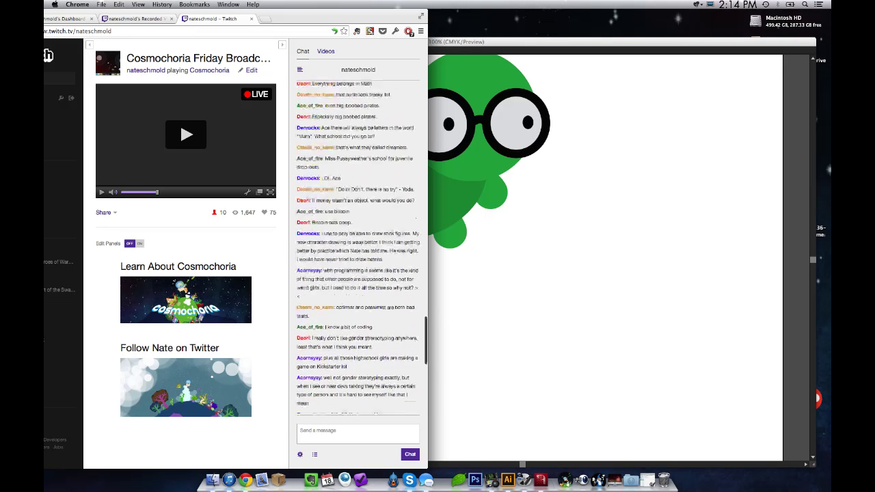
scroll(358, 246, down, 6)
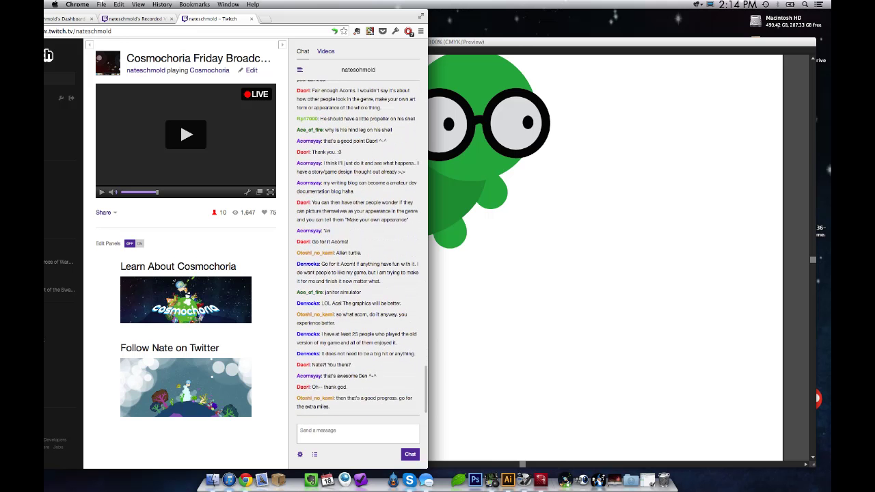
key(super+m)
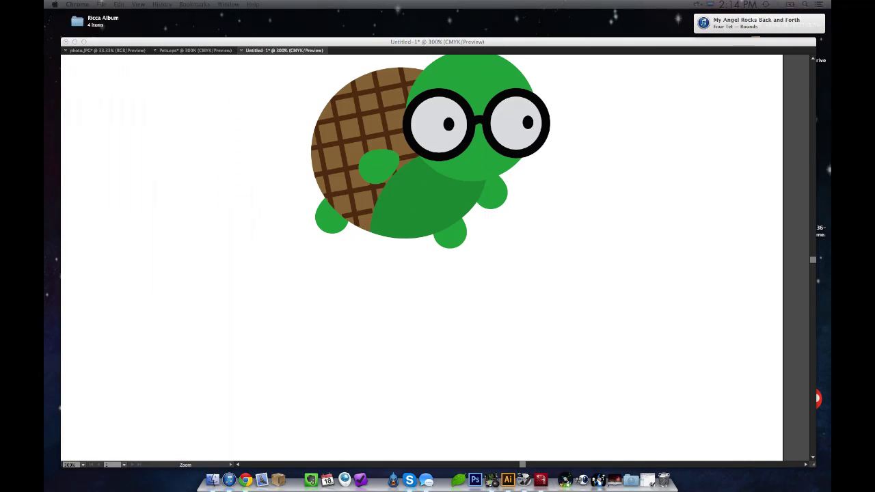
Step: Switch back to Illustrator and save the document as Turtle.ai in the Pets and Characters folder, with Illustrator CS6 compatibility
key(super+Tab)
click(81, 4)
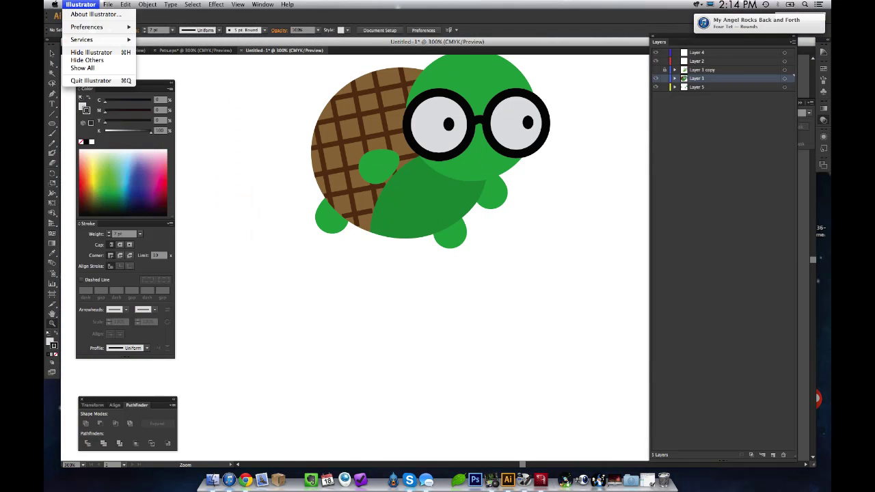
mouse_move(107, 4)
click(122, 73)
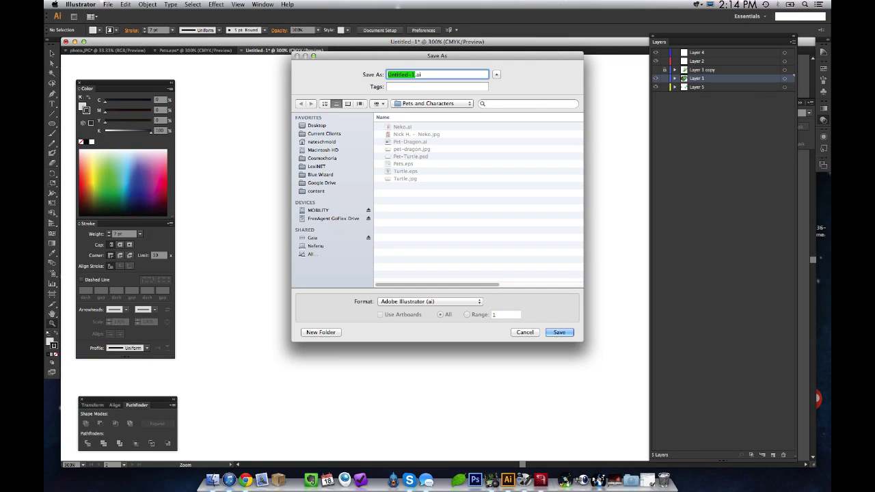
key(BackSpace)
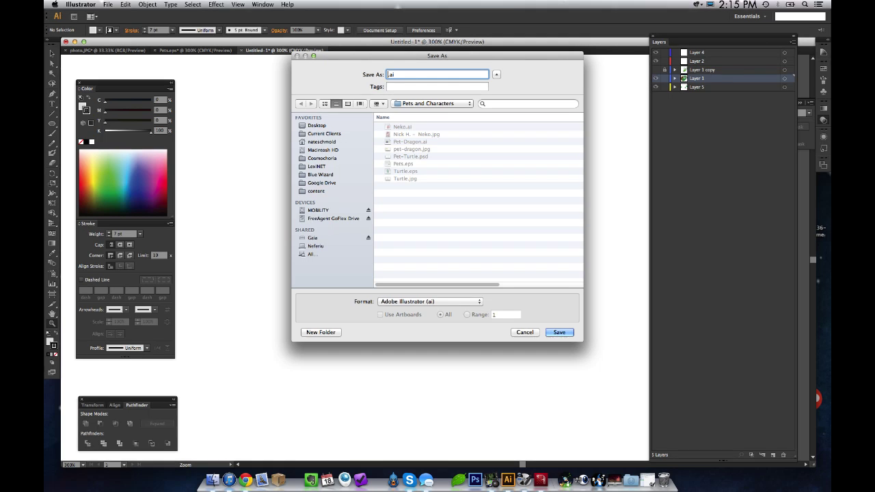
text(Turtle)
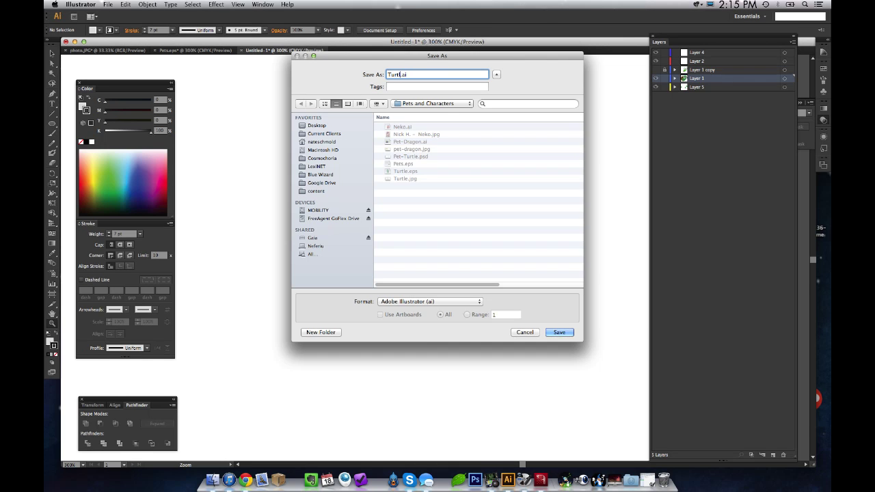
key(Return)
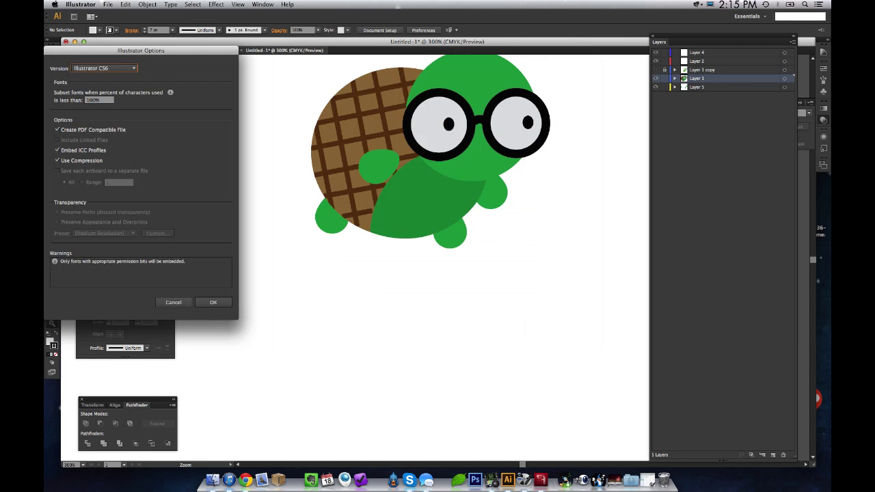
key(Return)
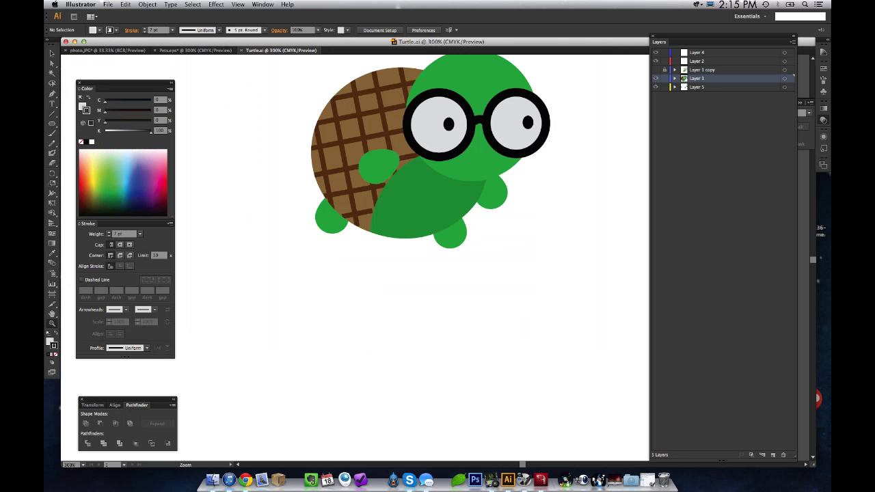
alt+click(446, 167)
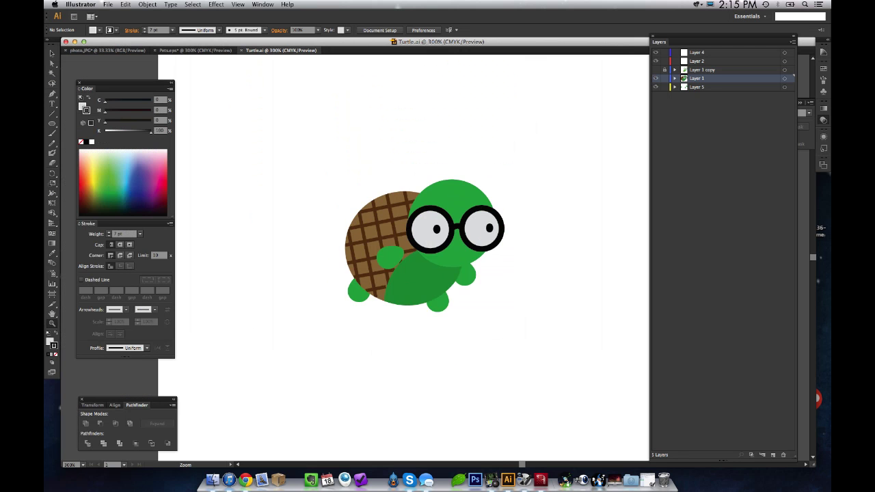
click(415, 242)
click(459, 240)
drag(458, 239, 400, 181)
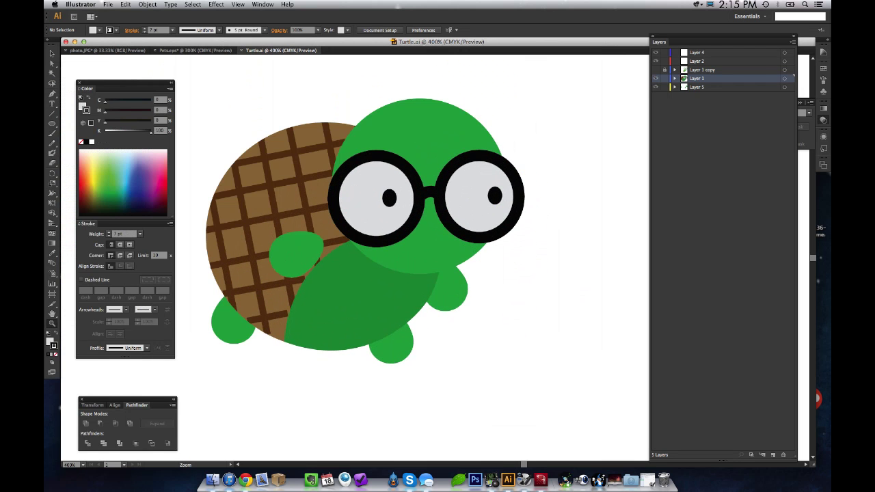
Step: Nudge both pupils slightly within their lenses and check their placement against the whole turtle
key(v)
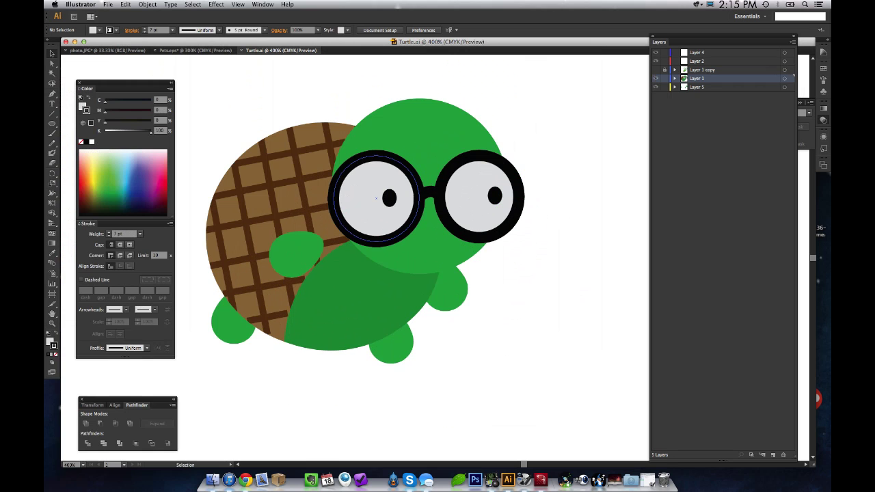
click(389, 198)
mouse_move(397, 190)
mouse_down()
mouse_move(405, 181)
mouse_move(391, 197)
mouse_up()
key(super+shift+a)
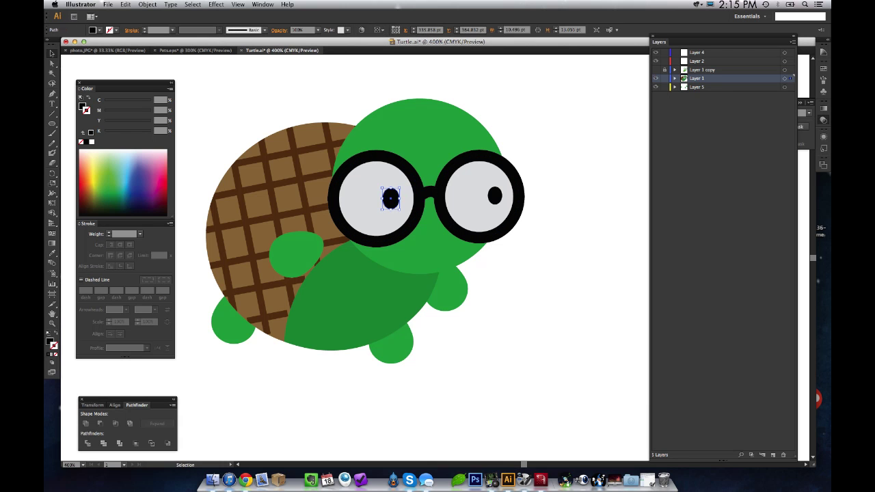
mouse_move(495, 196)
mouse_down()
mouse_move(486, 186)
mouse_move(495, 196)
mouse_up()
key(super+shift+a)
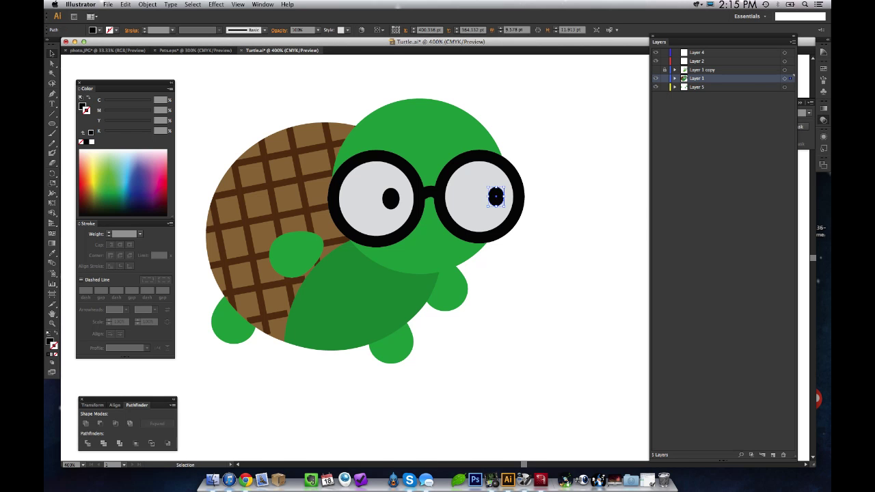
drag(390, 198, 388, 198)
key(z)
alt+click(459, 170)
alt+click(389, 247)
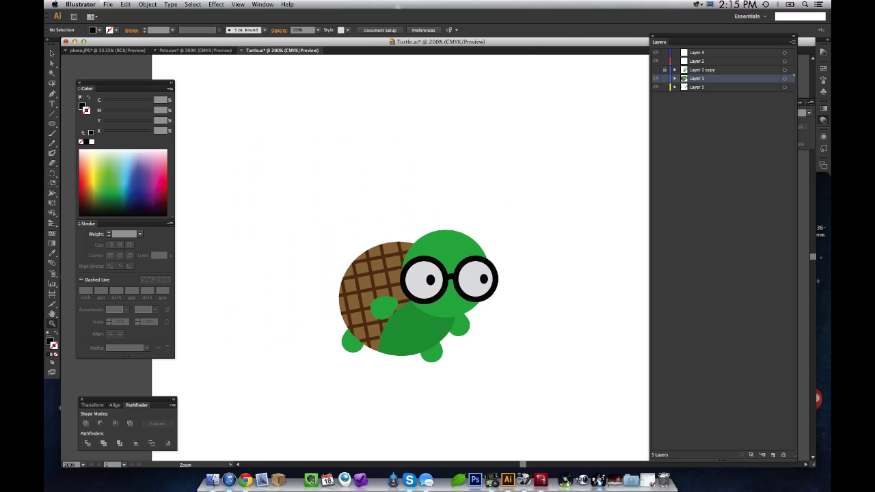
Step: Narrow the front lens of the glasses by moving its outermost anchor point inward toward the face
key(a)
click(477, 279)
key(super+shift+a)
click(496, 279)
drag(497, 278, 492, 278)
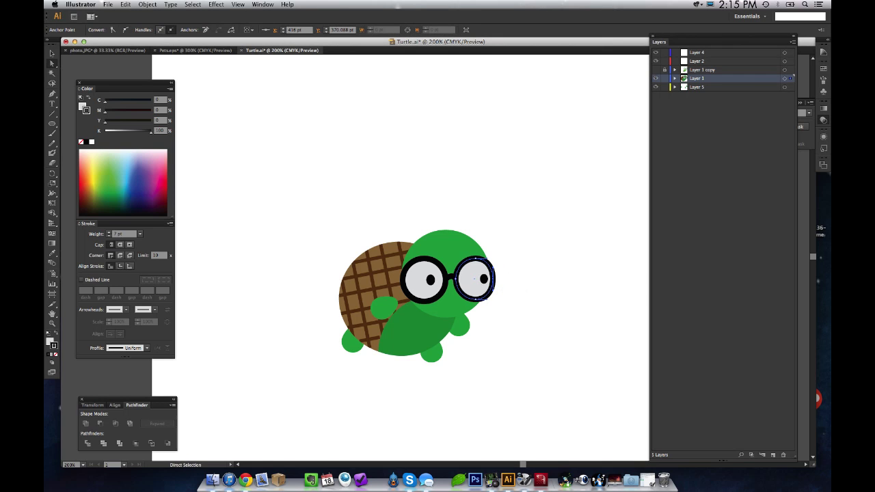
drag(495, 278, 489, 278)
Step: Shift the front pupil slightly inward so it sits properly in the narrowed lens, level with the other pupil
key(v)
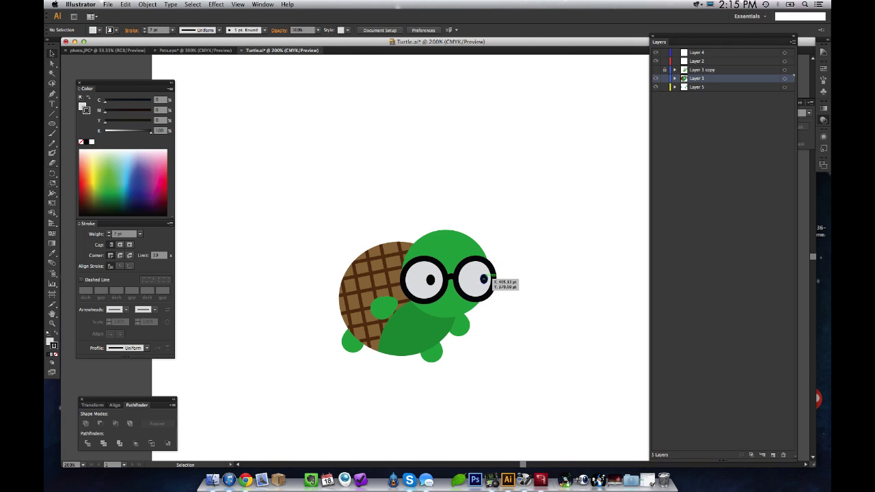
drag(483, 278, 483, 279)
key(super+shift+a)
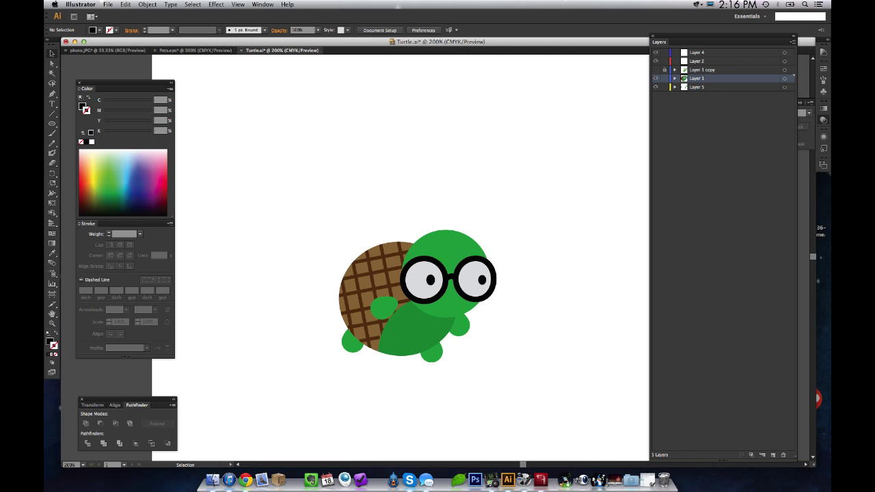
drag(482, 280, 482, 278)
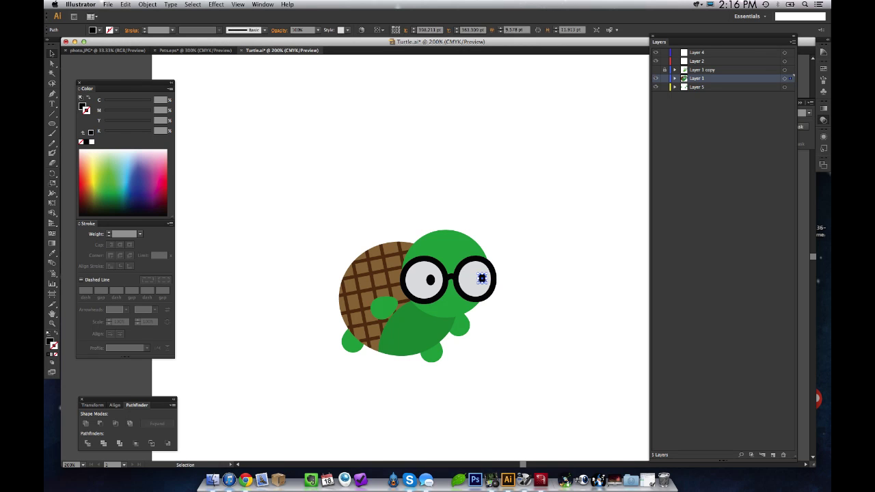
drag(482, 278, 481, 278)
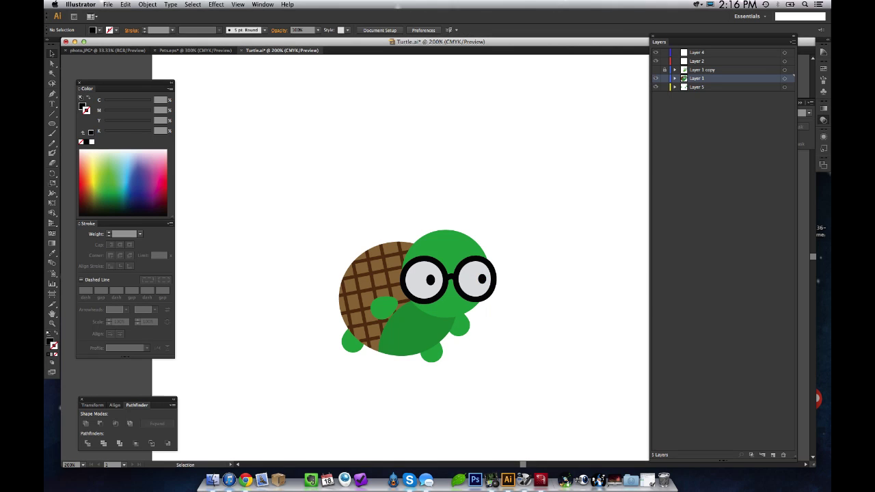
Step: Fine-tune the outer anchor point of the front lens and check the glasses at reduced magnification
key(z)
drag(507, 209, 293, 384)
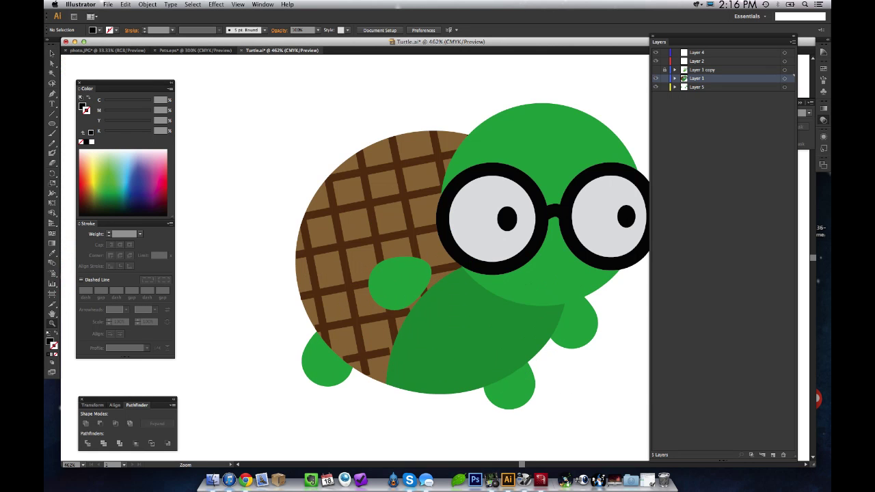
alt+click(428, 279)
alt+click(472, 281)
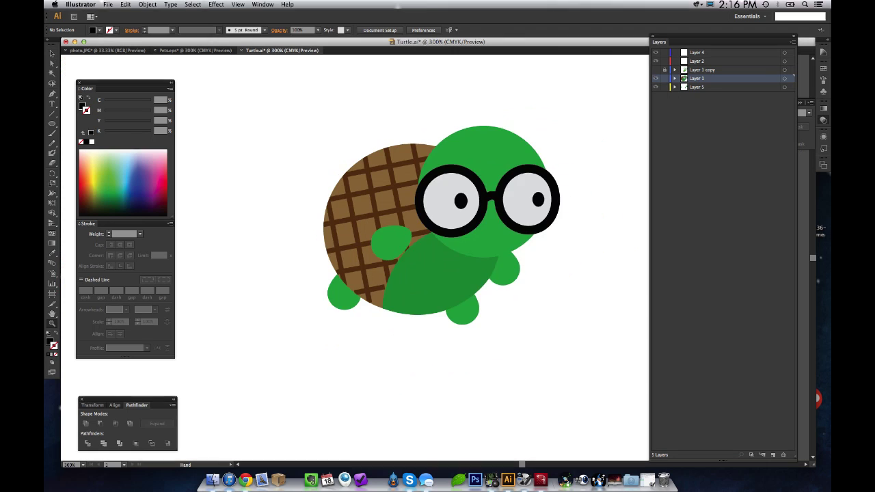
drag(472, 281, 347, 325)
key(a)
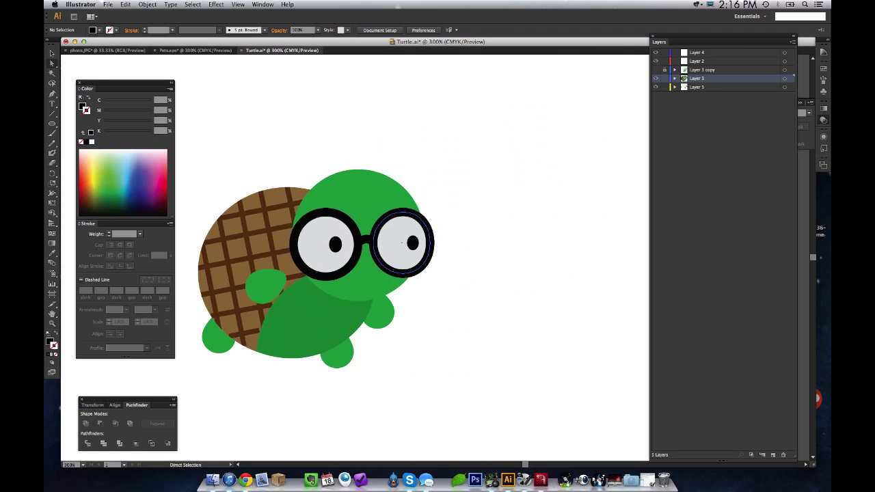
drag(430, 244, 433, 243)
drag(430, 242, 430, 242)
key(super+shift+a)
key(z)
alt+click(434, 252)
alt+click(434, 252)
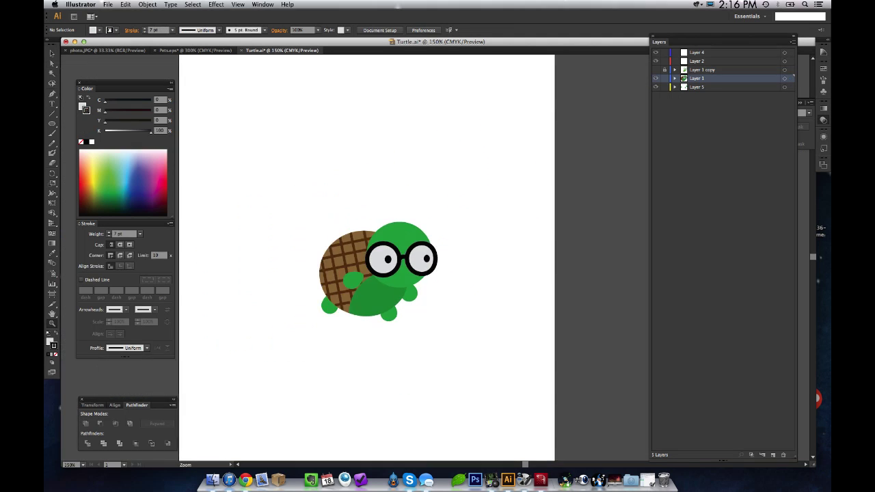
alt+click(434, 253)
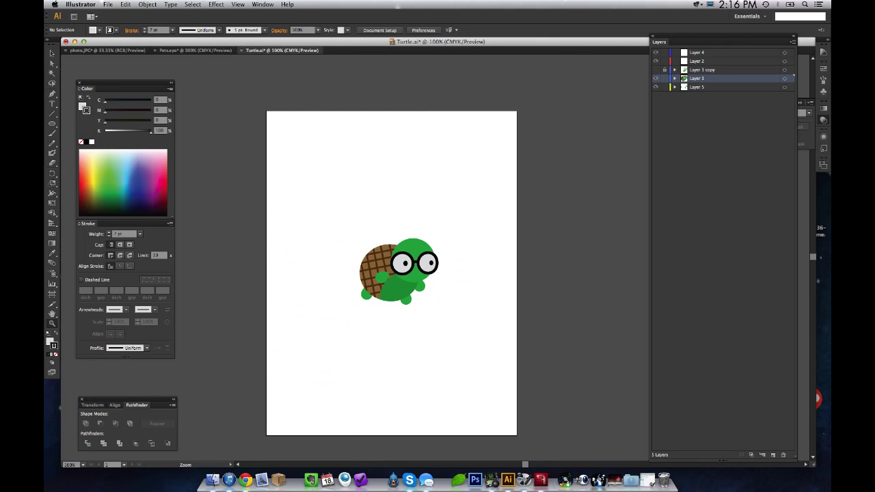
Step: Select all the turtle's parts and move the turtle straight up to the upper part of the artboard
key(v)
drag(450, 221, 463, 189)
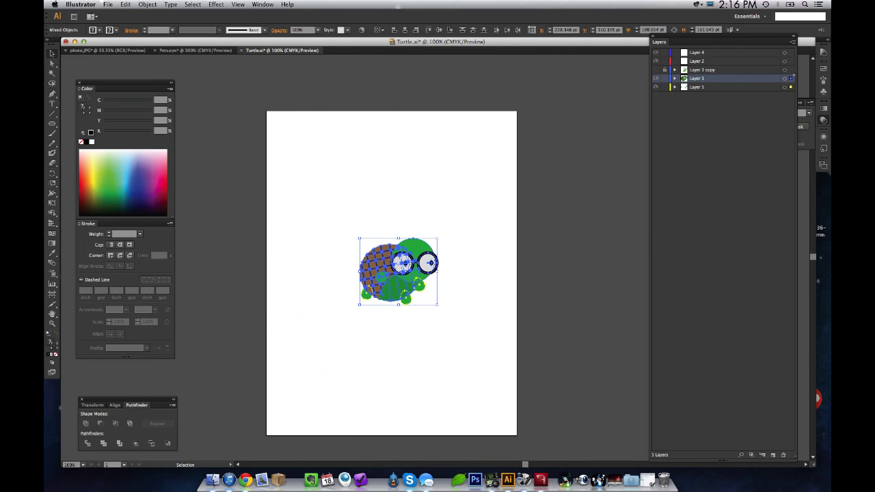
click(463, 189)
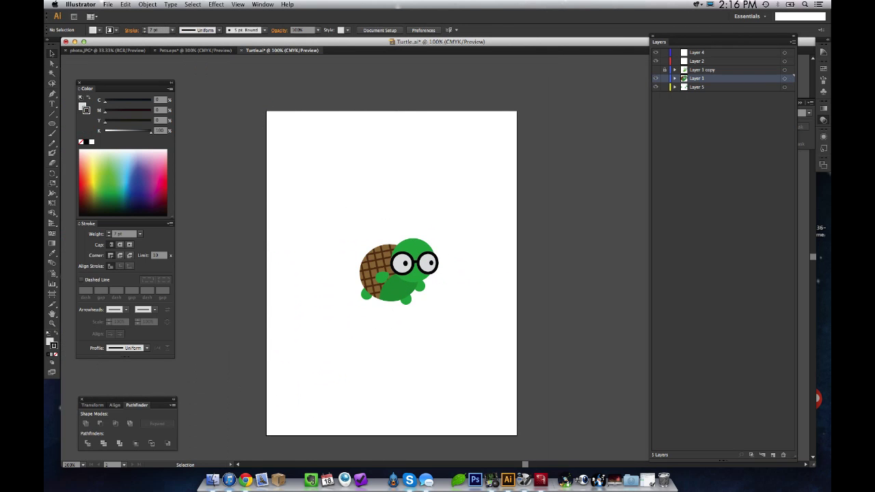
key(a)
drag(461, 211, 440, 228)
key(v)
drag(409, 266, 409, 167)
key(super+shift+a)
key(z)
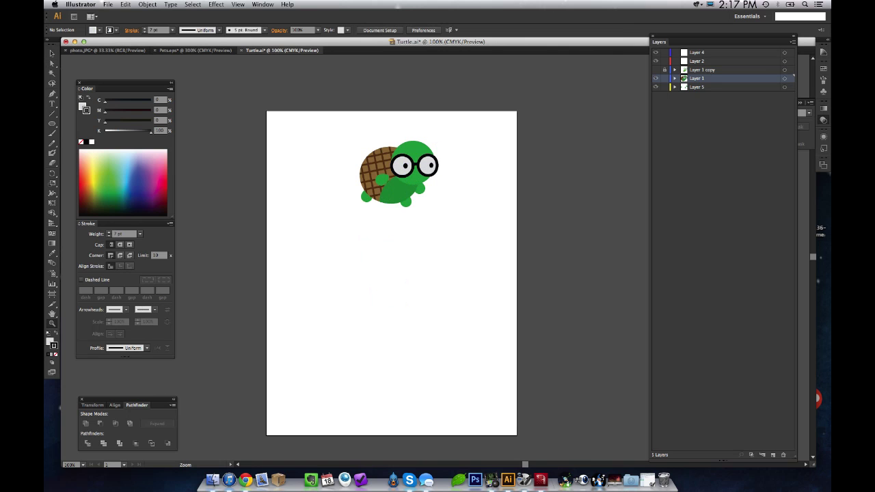
key(v)
drag(446, 211, 345, 134)
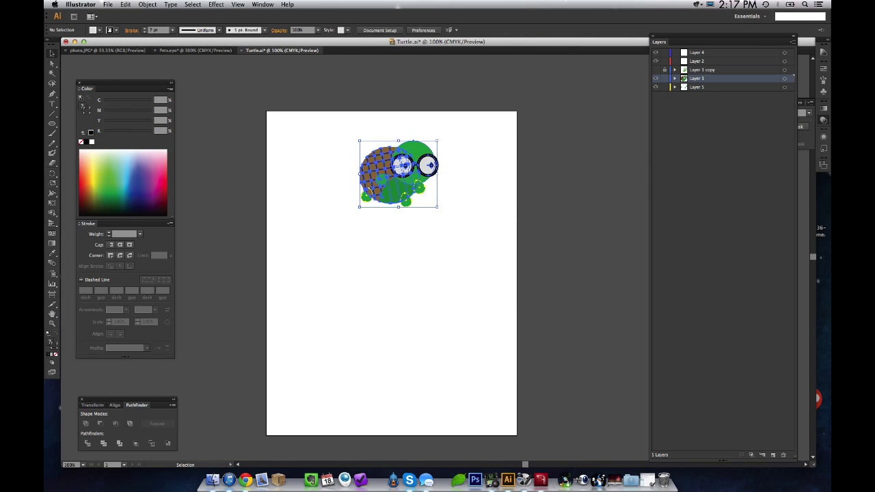
click(448, 145)
Step: Draw a light grey teardrop-shaped propeller blade about 85 by 35 pt below the turtle and remove its outline
key(p)
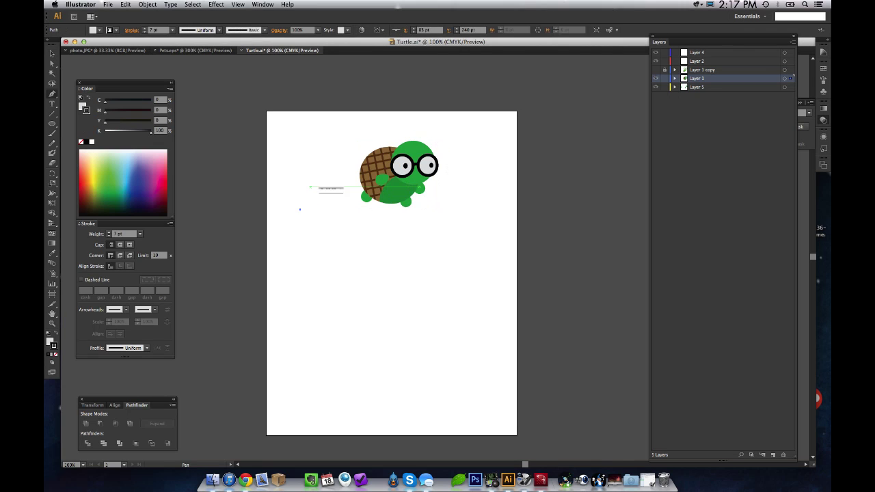
key(l)
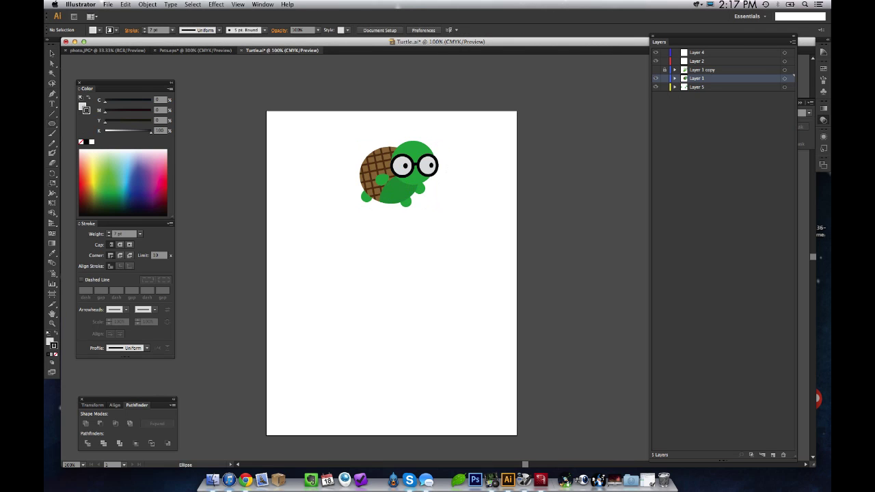
mouse_move(295, 216)
mouse_down()
mouse_move(315, 228)
mouse_move(331, 223)
mouse_up()
key(a)
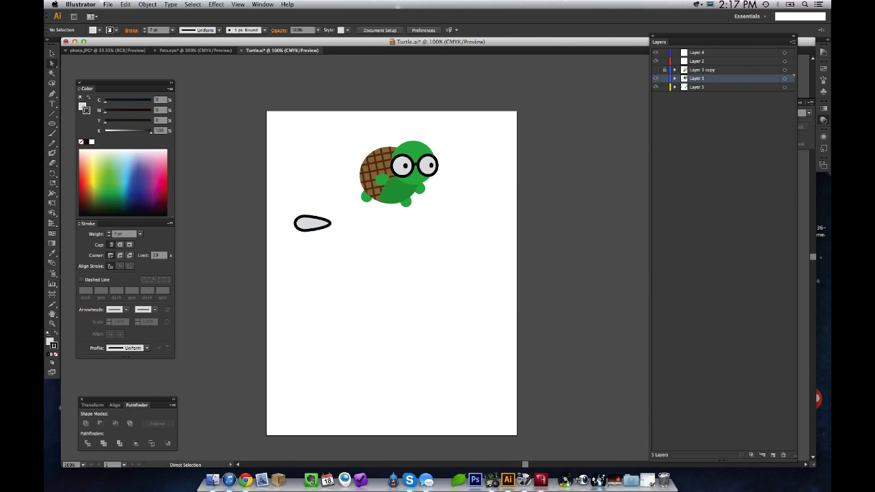
click(323, 224)
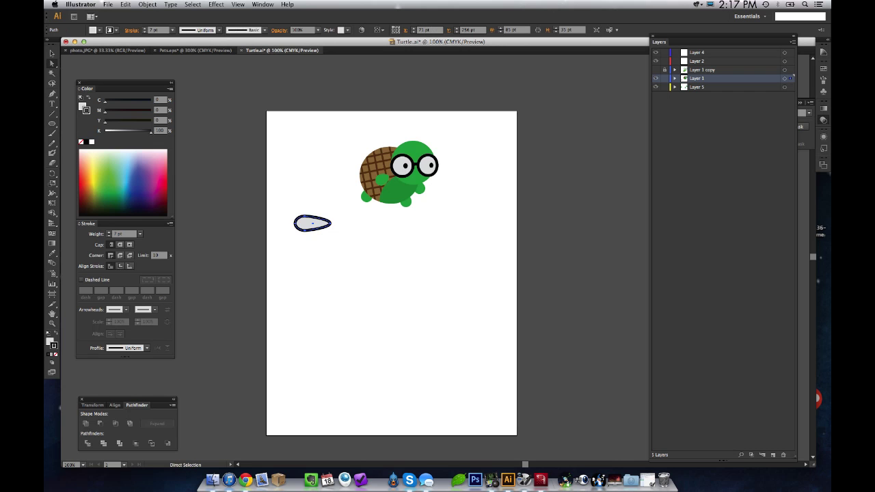
key(/)
key(v)
key(super+shift+a)
Step: Duplicate the blade horizontally beside the original and reflect the copy across the vertical axis
click(313, 224)
drag(313, 223, 352, 223)
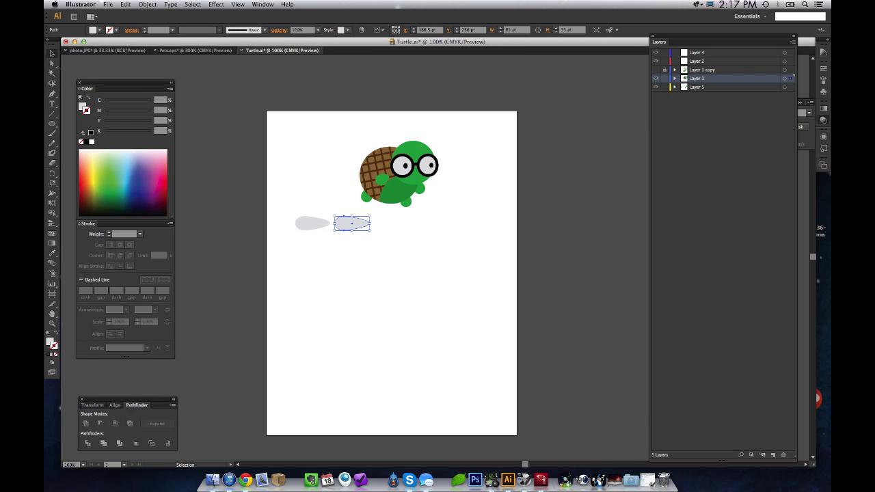
click(125, 5)
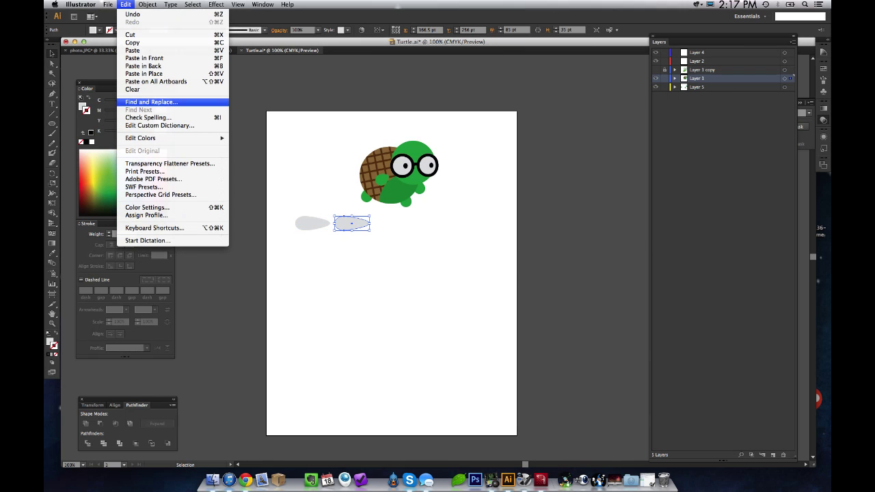
mouse_move(147, 5)
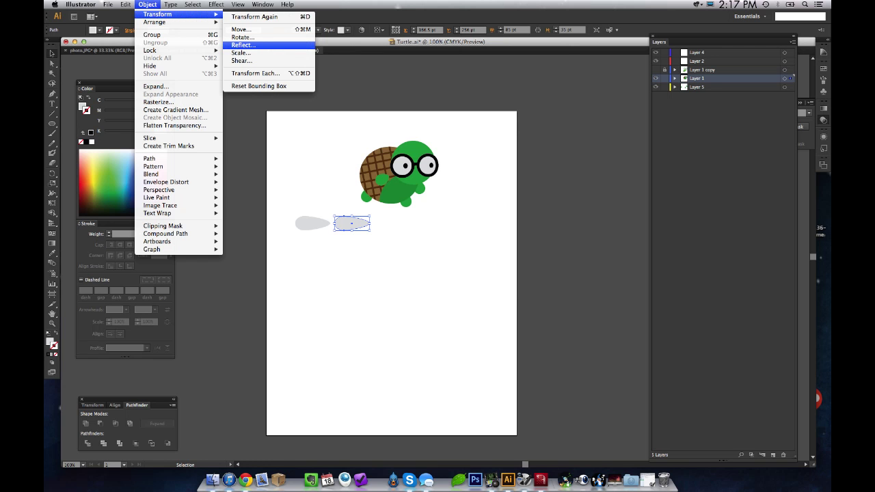
click(243, 44)
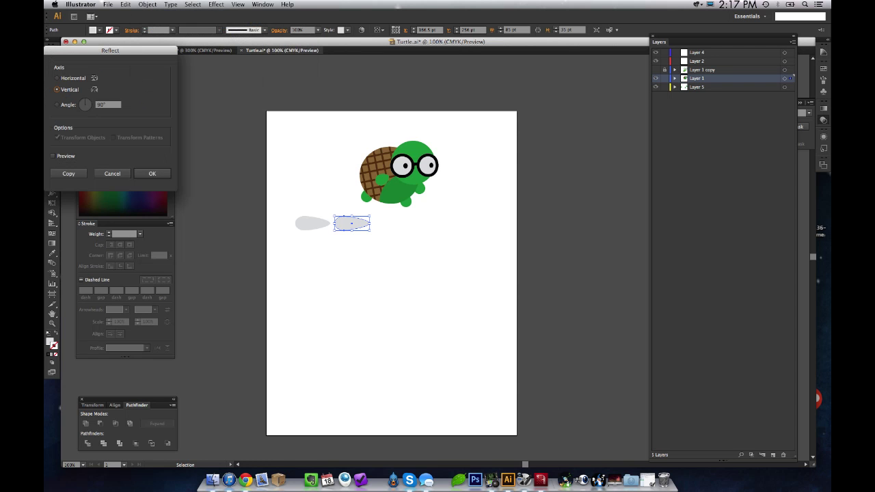
click(53, 156)
click(152, 173)
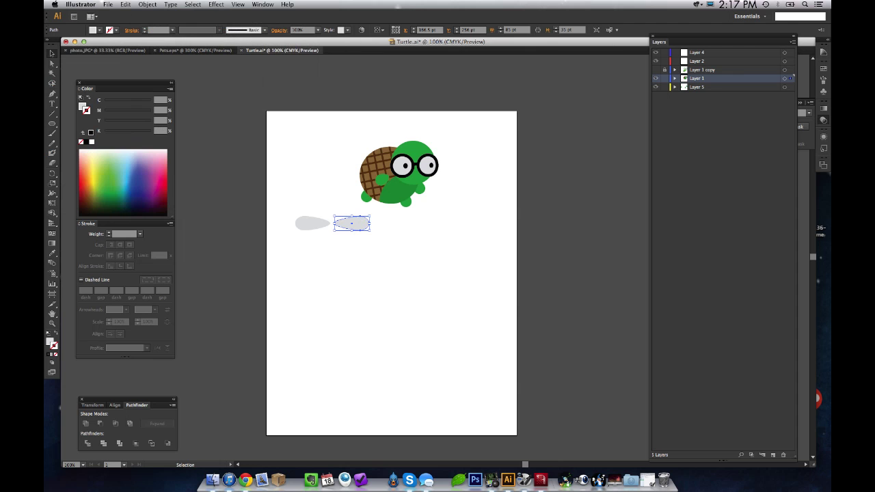
Step: Bring the two blades together tip to tip and scale the pair down proportionally
click(342, 245)
click(351, 223)
shift+click(312, 224)
drag(369, 216, 373, 251)
click(358, 236)
key(z)
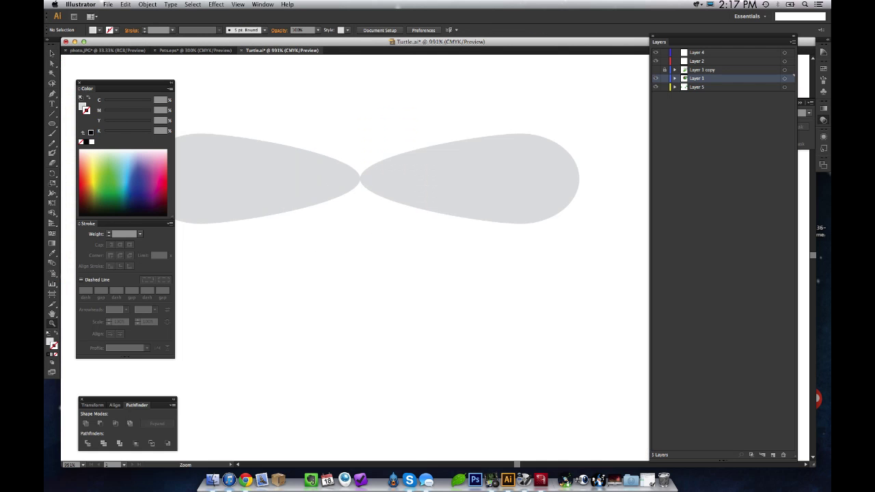
Step: Draw a light grey ellipse over the joint of the two blades as the propeller's hub
key(l)
mouse_move(330, 138)
mouse_down()
mouse_move(402, 219)
mouse_move(374, 201)
mouse_up()
key(v)
click(373, 252)
Step: Broaden and flatten the hub's base by extending both handles of the ellipse's bottom anchor point outward
key(a)
click(360, 225)
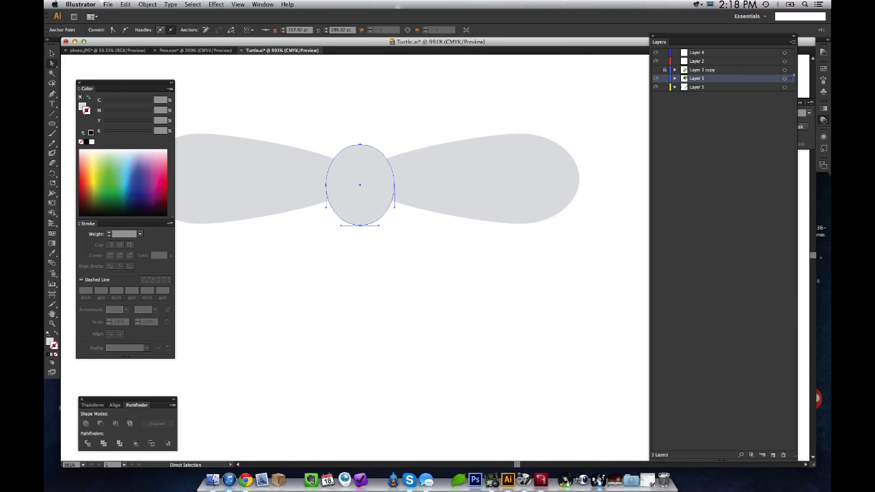
drag(340, 224, 315, 227)
drag(379, 225, 407, 226)
key(shift+super+a)
Step: Select both blades and the hub and group them into a single propeller
key(z)
alt+click(376, 232)
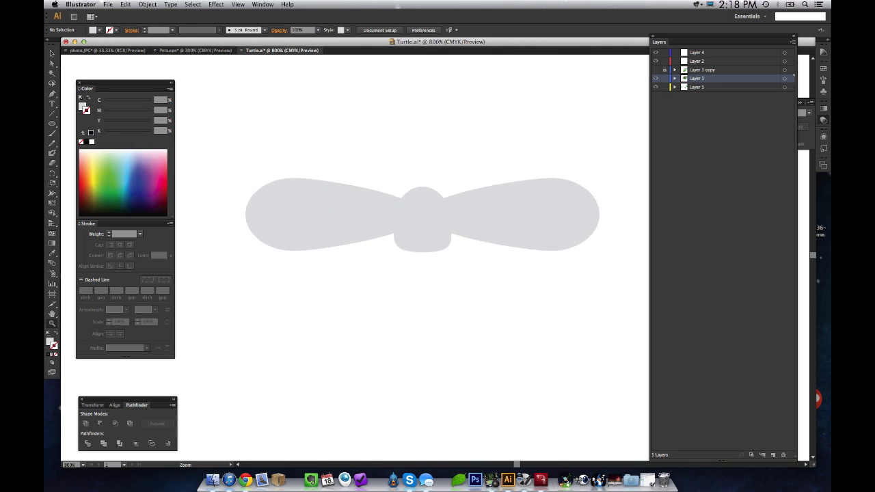
alt+click(377, 232)
alt+click(377, 233)
drag(376, 232, 239, 183)
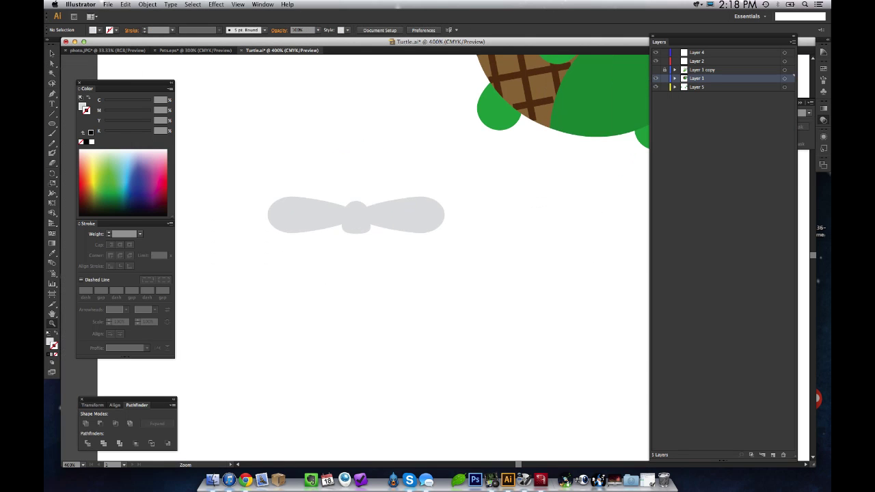
key(Tab)
key(Tab)
key(v)
drag(250, 153, 510, 296)
Step: Move the propeller group to the top of the turtle's shell and rotate it slightly counterclockwise to follow the shell's slope
key(z)
alt+click(483, 269)
alt+click(483, 269)
alt+click(483, 269)
key(v)
drag(353, 251, 411, 123)
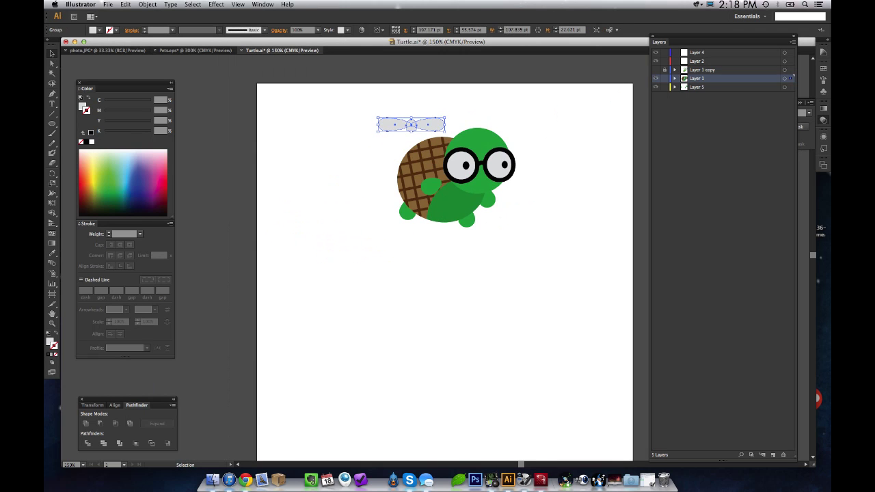
drag(411, 124, 430, 139)
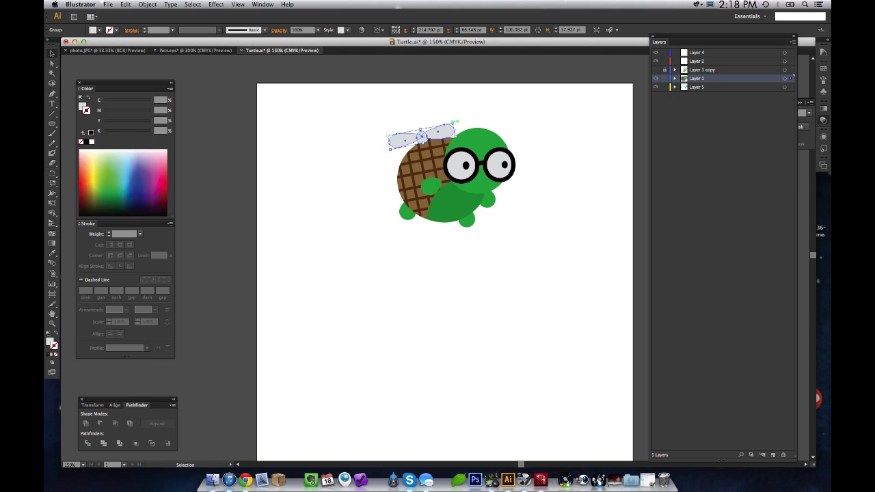
key(super+shift+a)
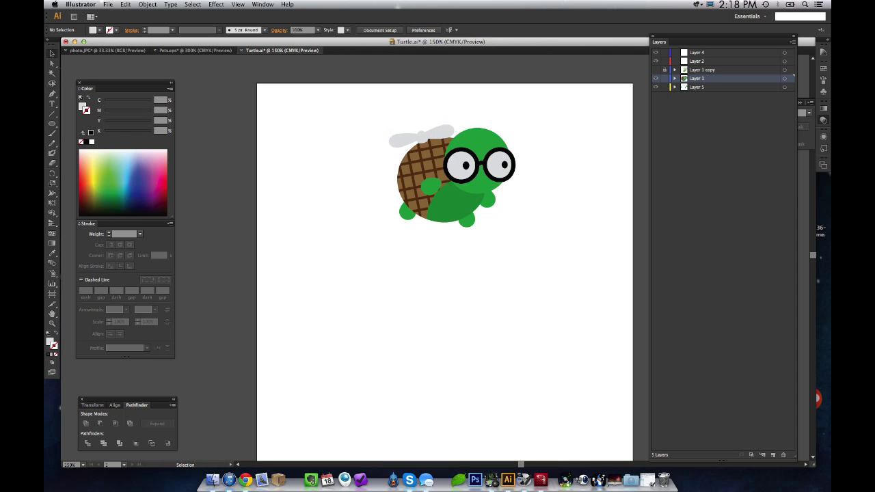
Step: Lower the propeller hub's bottom anchor point into the turtle's shell and extend its handles slightly outward to widen the base
key(z)
drag(384, 115, 447, 162)
drag(487, 251, 438, 232)
key(a)
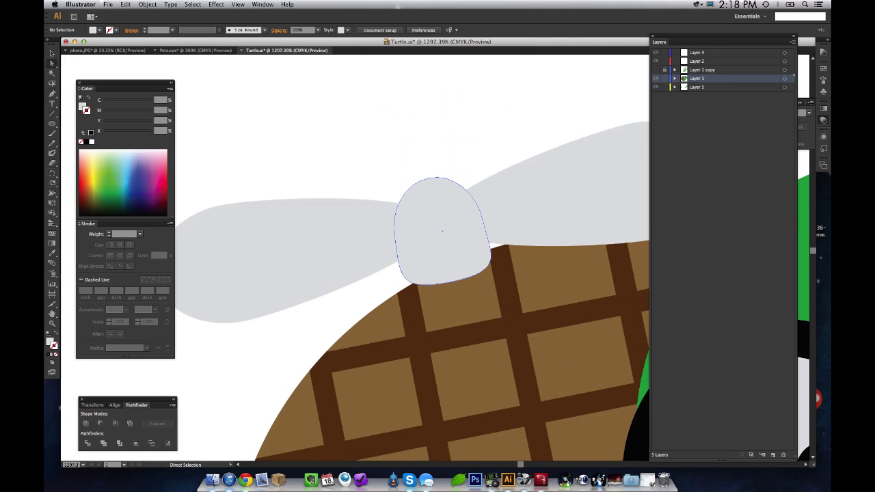
drag(415, 279, 449, 298)
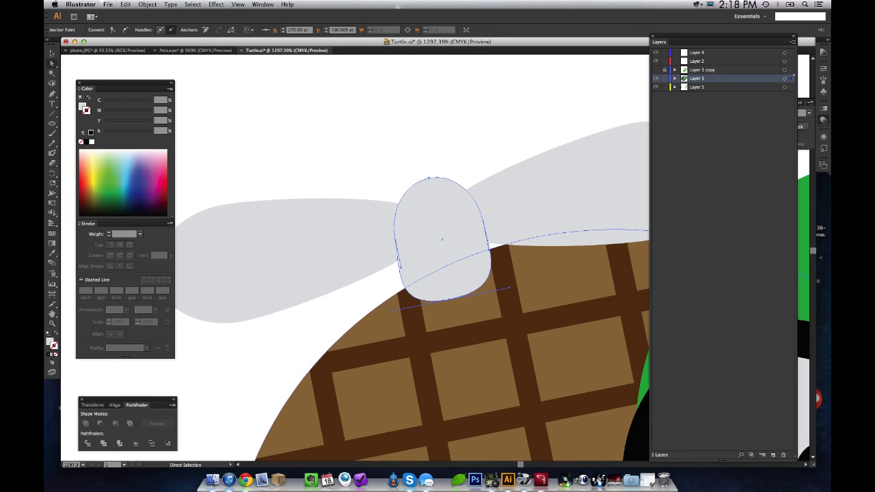
drag(509, 288, 515, 288)
drag(390, 310, 388, 311)
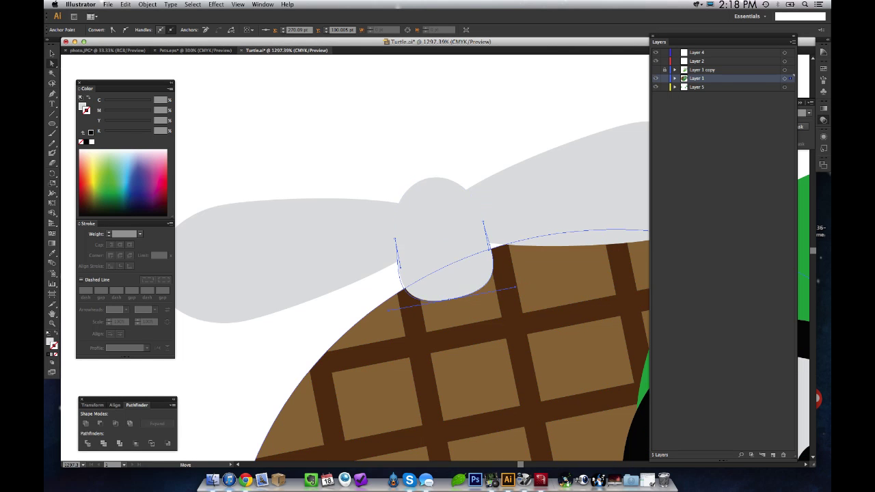
key(super+z)
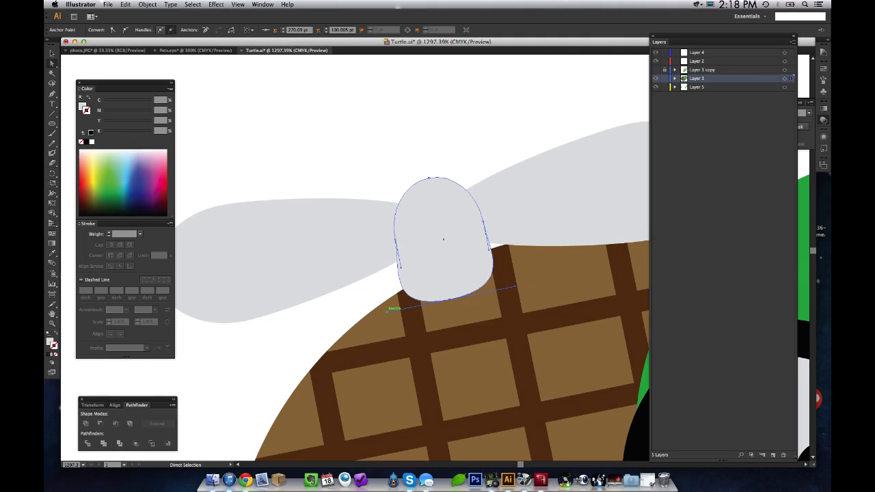
key(super+shift+a)
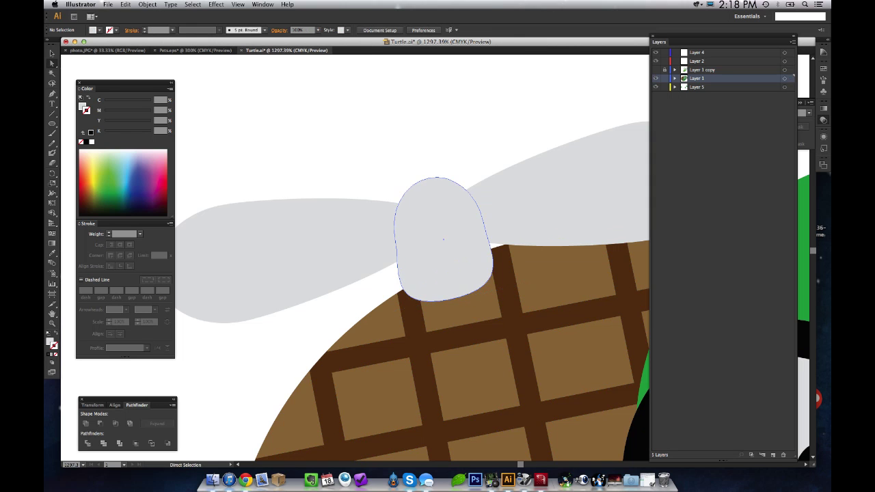
Step: Nudge the propeller group slightly up and to the right on top of the shell
key(z)
alt+click(397, 268)
key(super+minus)
key(super+minus)
key(super+minus)
key(super+minus)
key(super+minus)
key(super+minus)
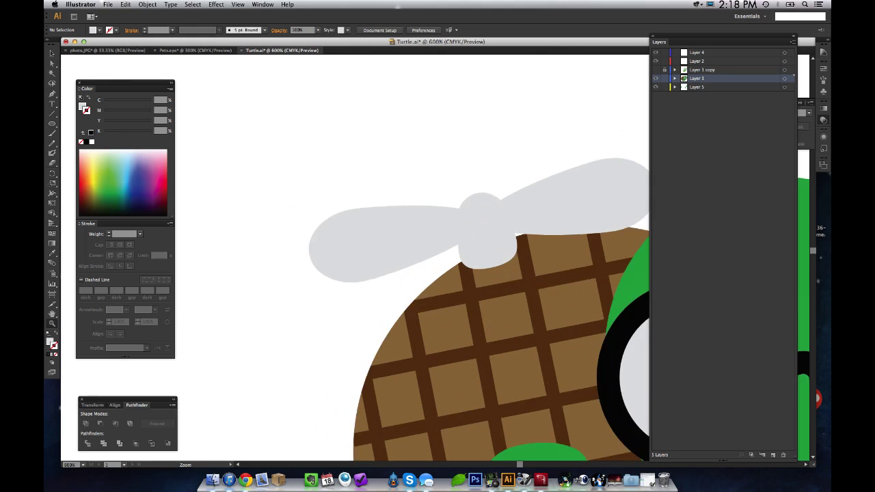
drag(533, 273, 442, 282)
key(v)
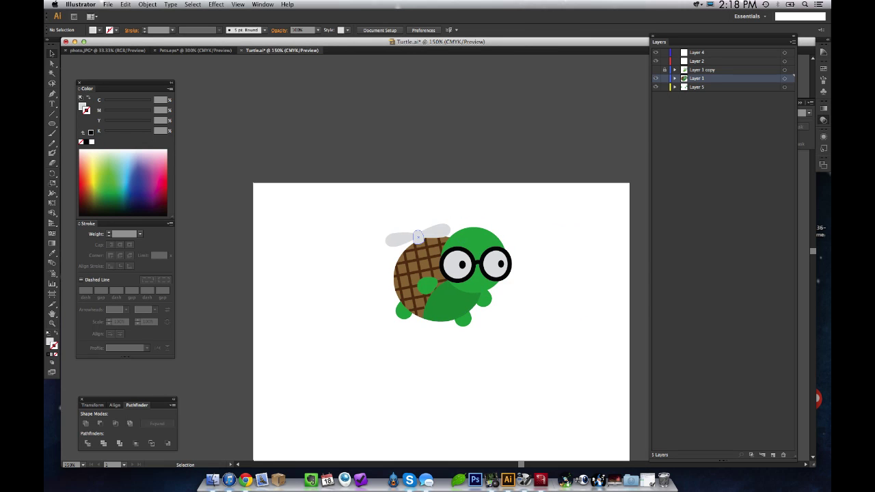
click(427, 234)
drag(452, 221, 451, 224)
key(super+shift+a)
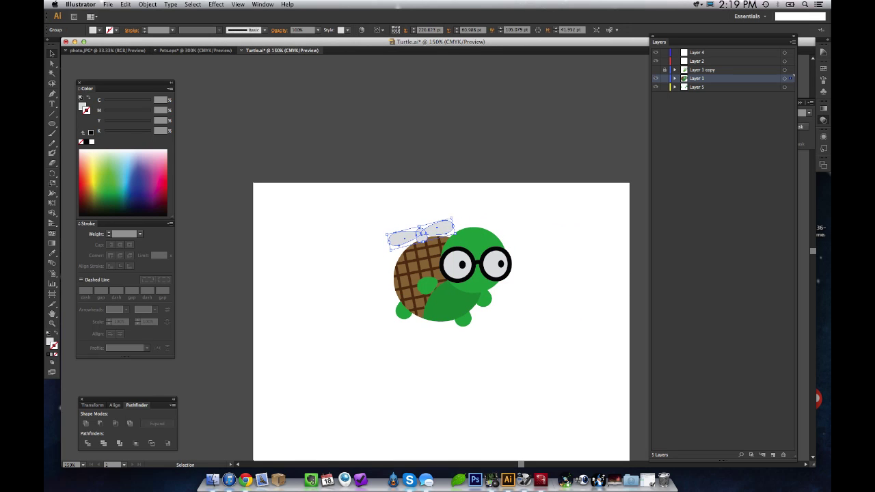
key(super+shift+a)
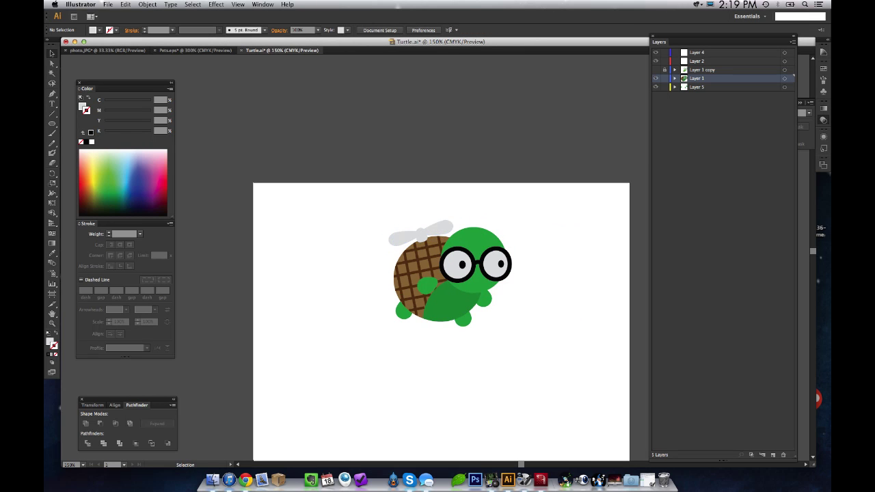
click(418, 235)
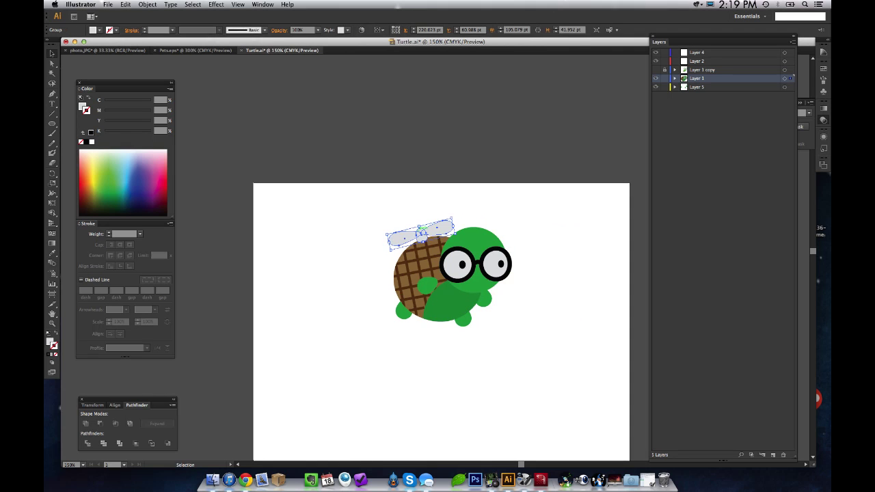
right_click(418, 235)
mouse_move(444, 261)
key(Escape)
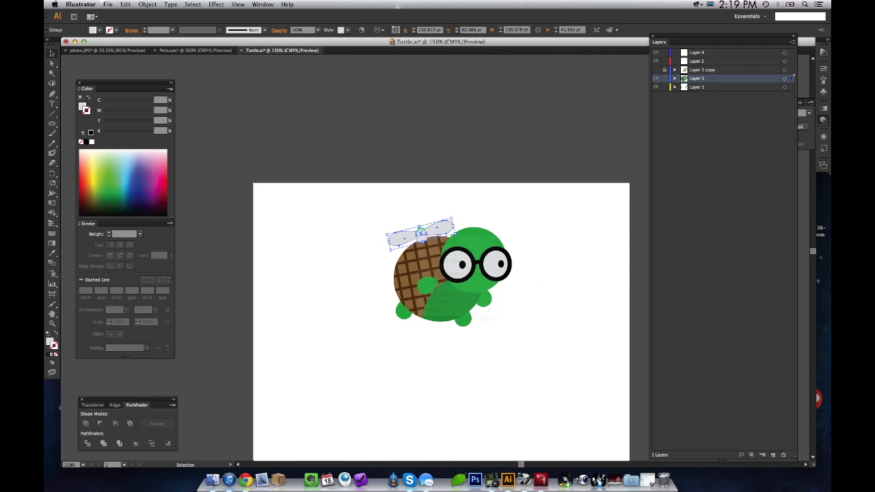
Step: Duplicate the whole turtle with its propeller and place the copy directly below the original
drag(369, 209, 526, 327)
drag(538, 284, 496, 157)
drag(413, 158, 414, 299)
click(451, 298)
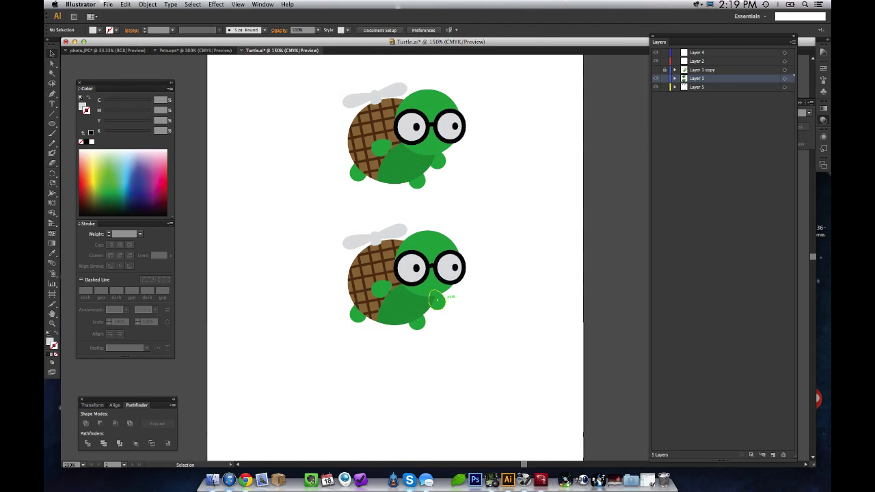
key(z)
key(v)
click(393, 237)
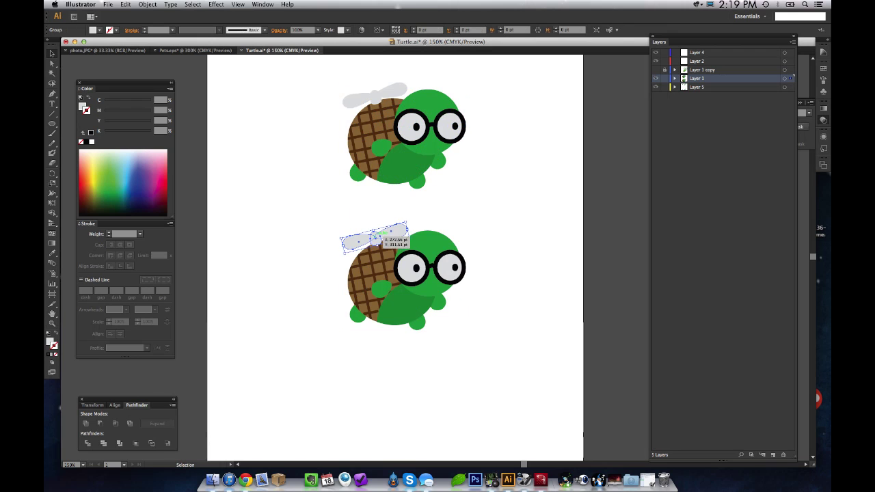
right_click(394, 239)
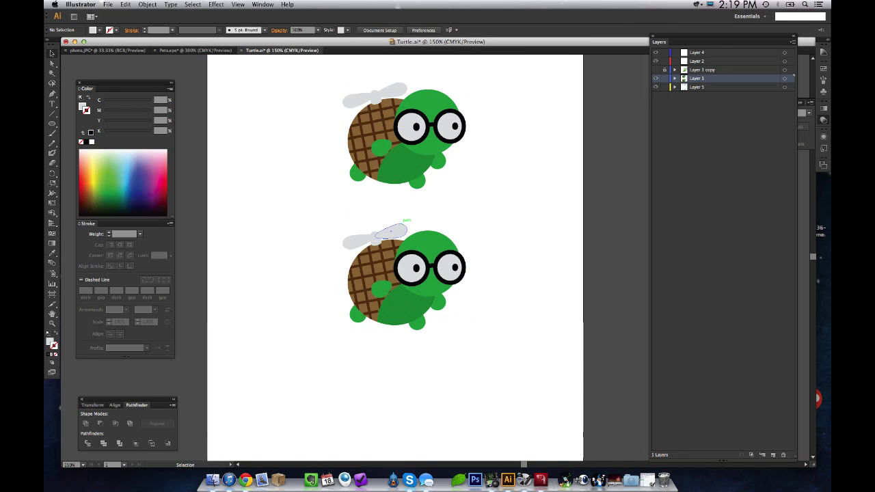
right_click(403, 234)
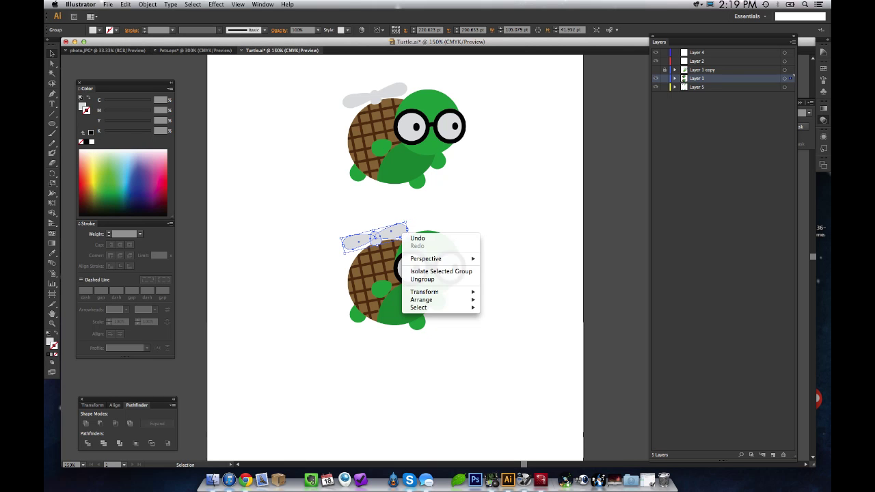
key(Escape)
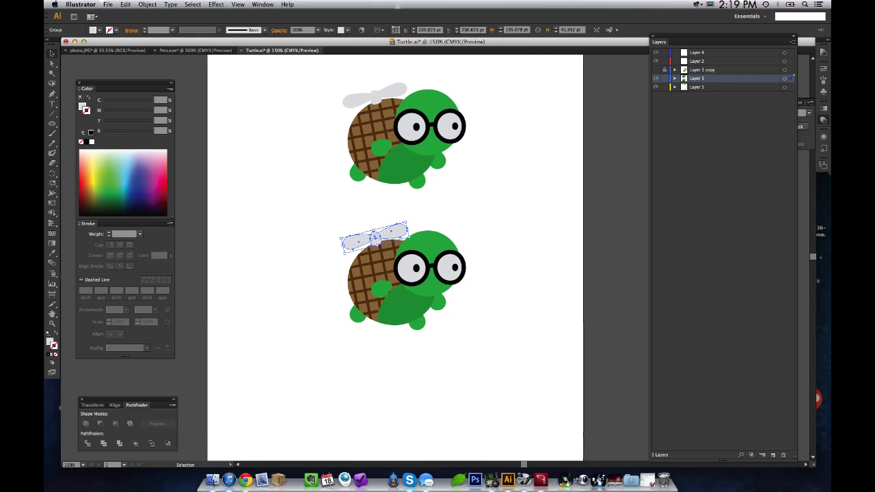
key(z)
drag(332, 215, 414, 261)
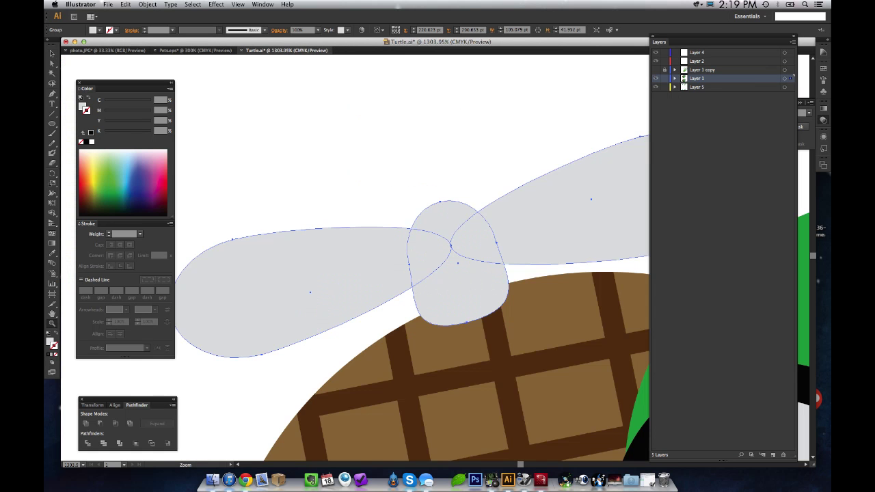
key(super+minus)
key(super+minus)
key(super+minus)
key(super+minus)
key(v)
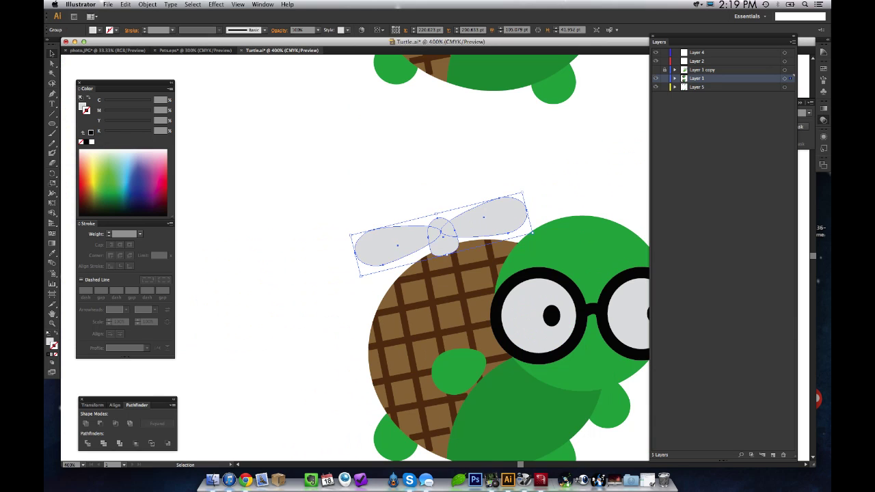
right_click(416, 235)
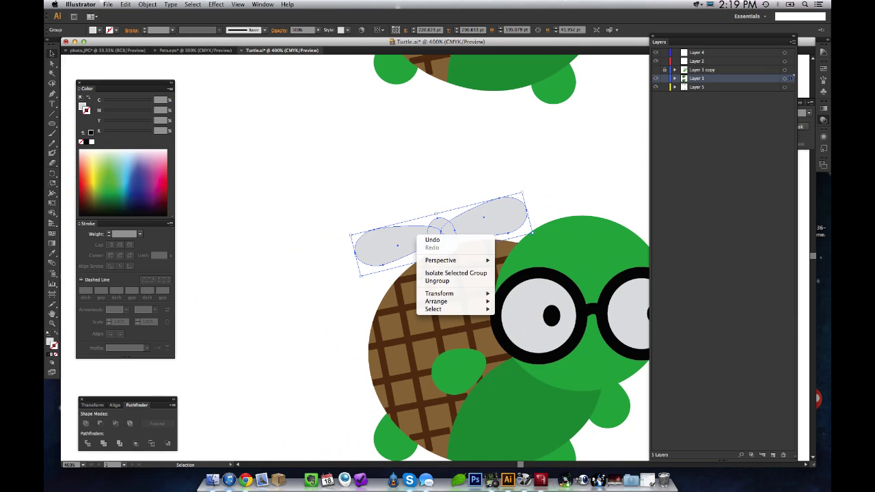
key(Escape)
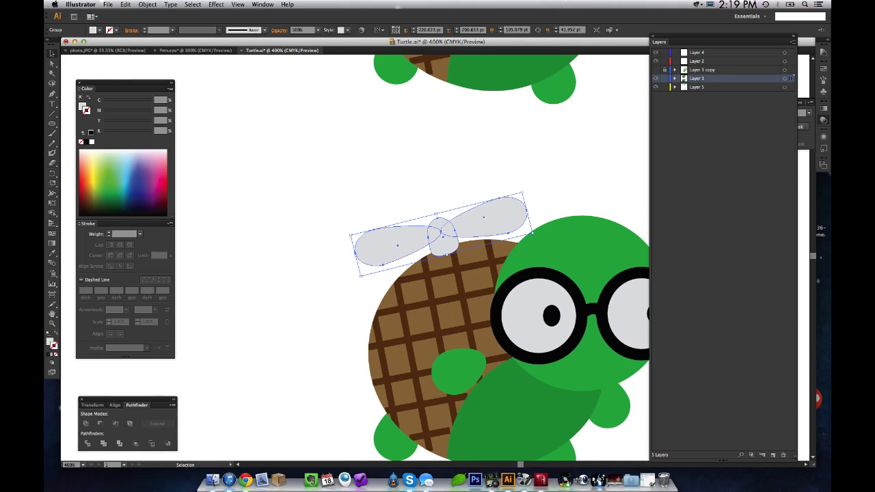
right_click(395, 250)
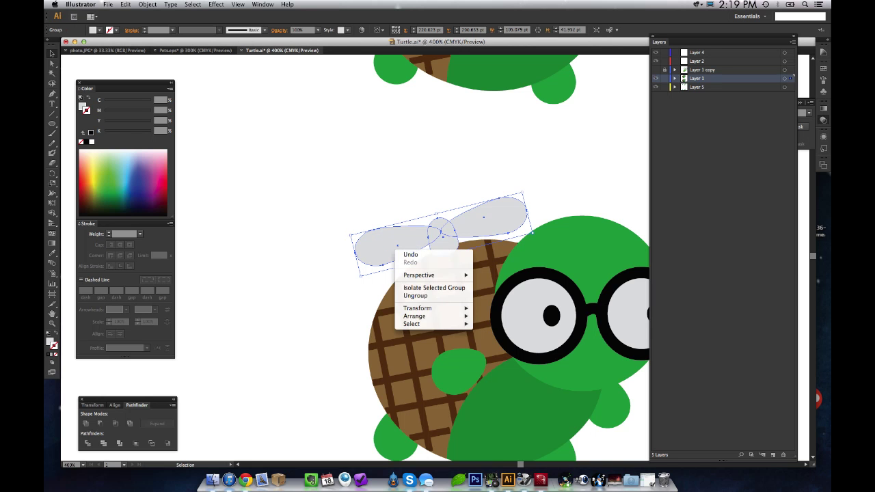
key(Escape)
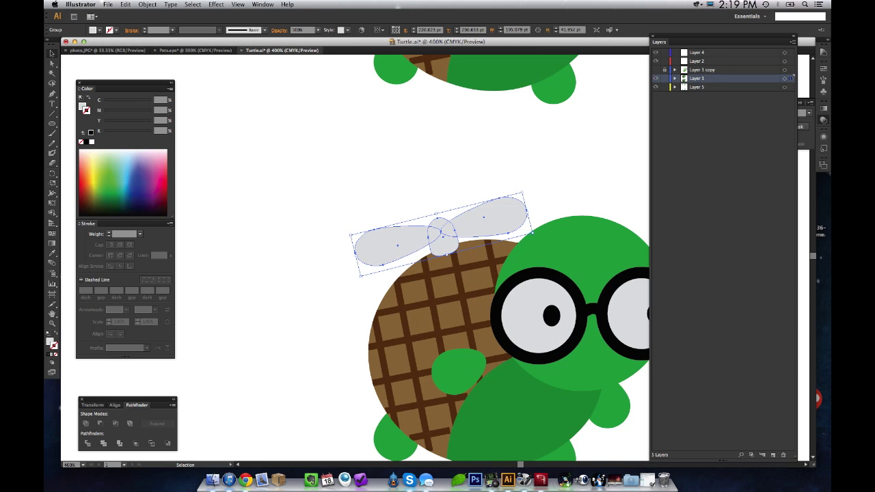
Step: Ungroup the propeller on the lower turtle copy into separate blades and hub
key(super+shift+a)
click(393, 243)
right_click(390, 239)
click(410, 283)
key(super+shift+a)
Step: Try to darken the left propeller blade on the lower turtle by raising its black component
click(393, 246)
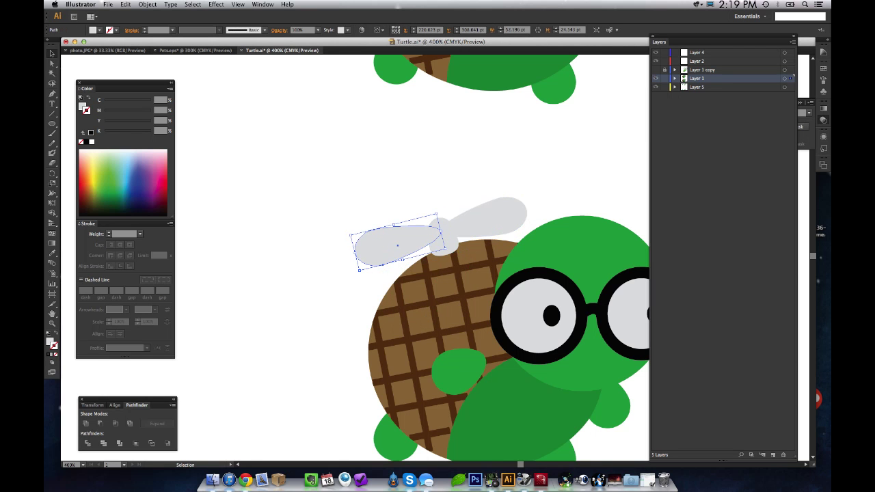
drag(105, 131, 116, 132)
key(super+z)
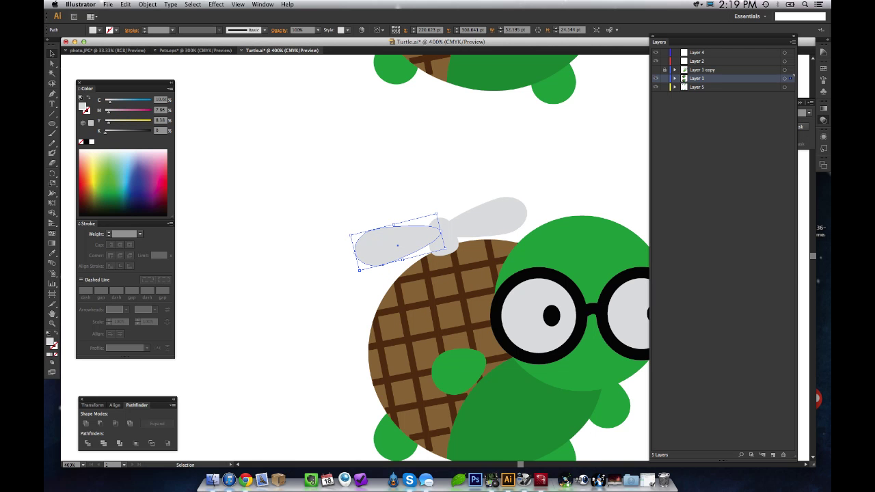
Step: Try to delete both propeller blades from the lower turtle while keeping the hub
key(super+shift+a)
key(z)
key(super+minus)
key(super+minus)
key(super+minus)
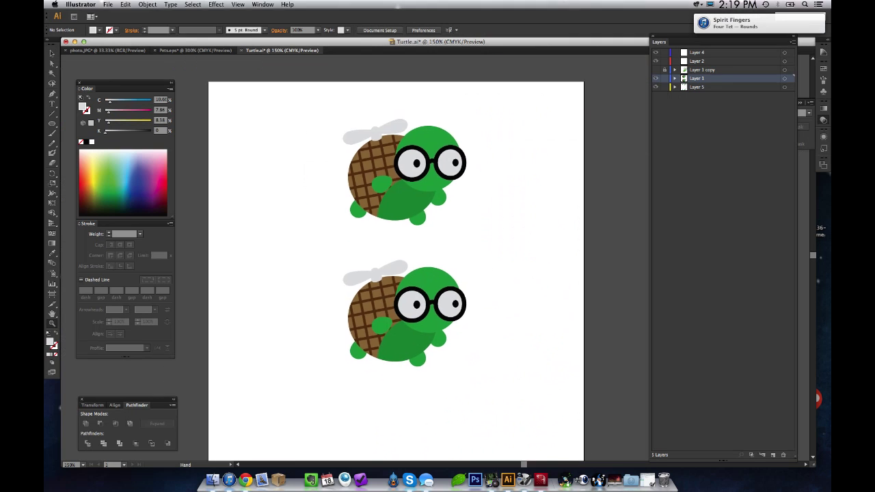
key(v)
drag(343, 253, 387, 272)
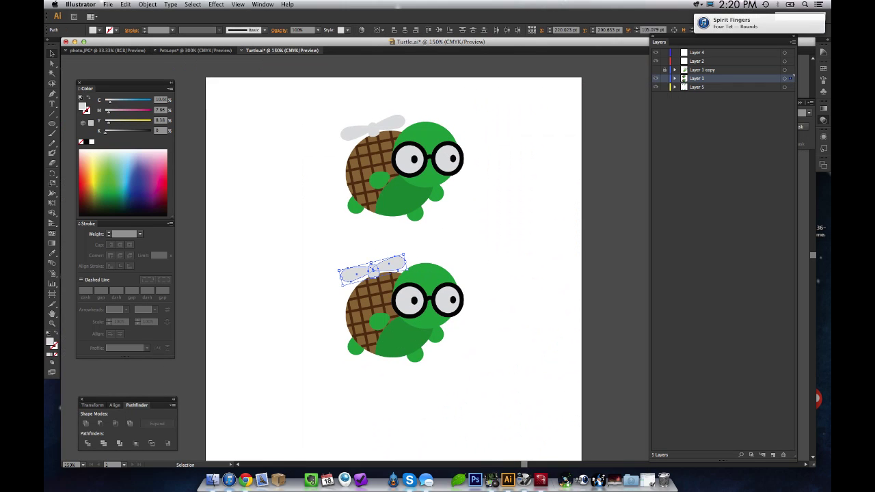
key(super+shift+a)
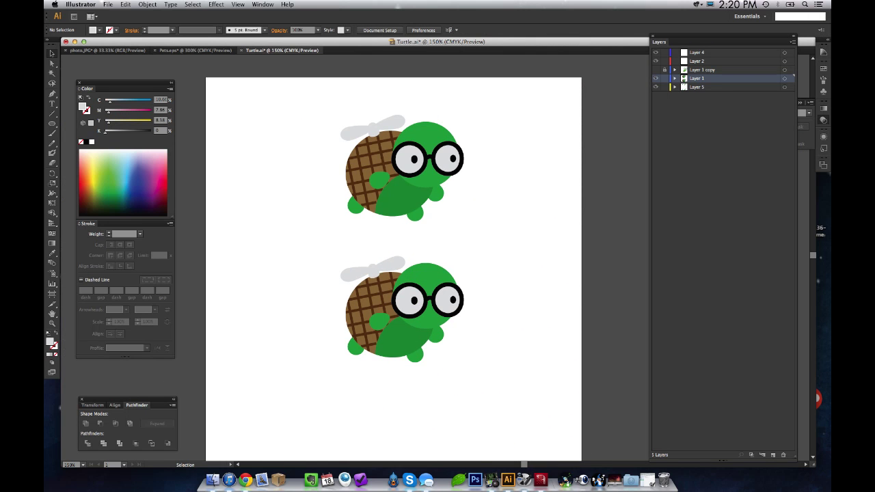
drag(389, 245, 357, 269)
key(super+shift+a)
click(357, 274)
shift+click(392, 264)
key(Delete)
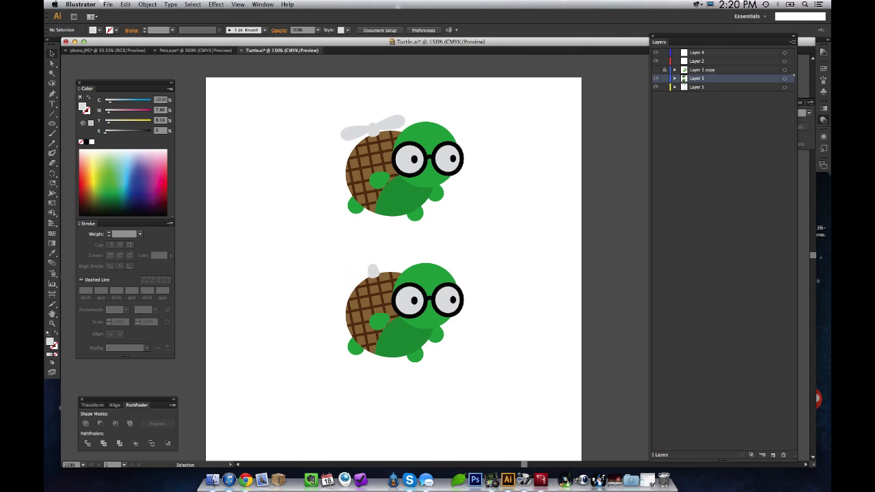
key(super+z)
click(365, 250)
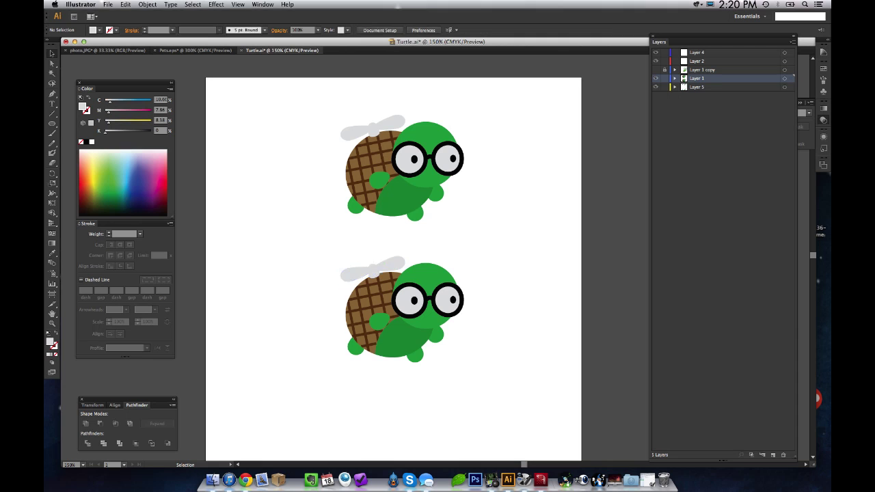
Step: Delete the left propeller blade of the lower turtle, keeping the right blade and the hub
click(356, 275)
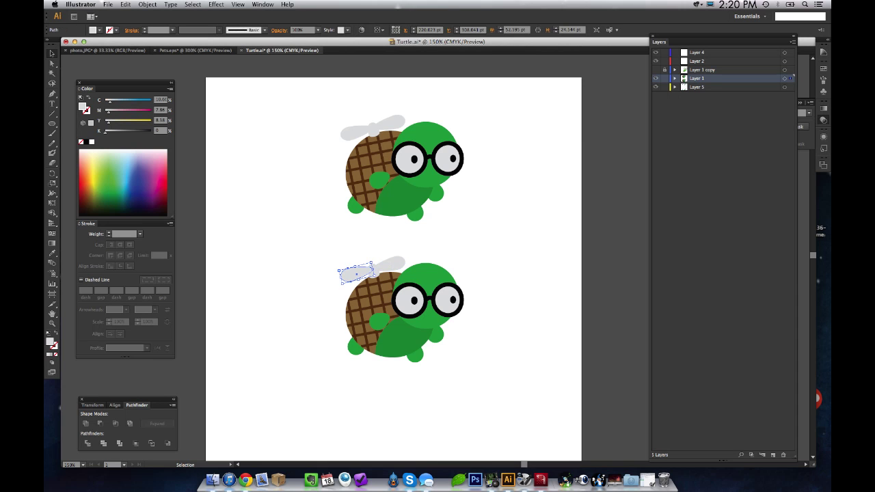
drag(355, 275, 387, 266)
key(Delete)
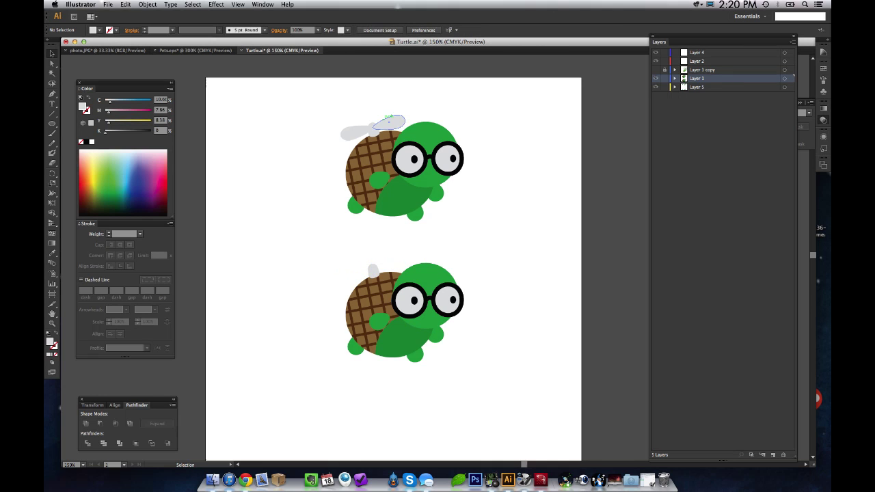
click(388, 124)
key(super+z)
click(403, 242)
Step: Shrink the lower turtle's remaining blade to about 46 by 17 pt and centre it across the hub
click(391, 263)
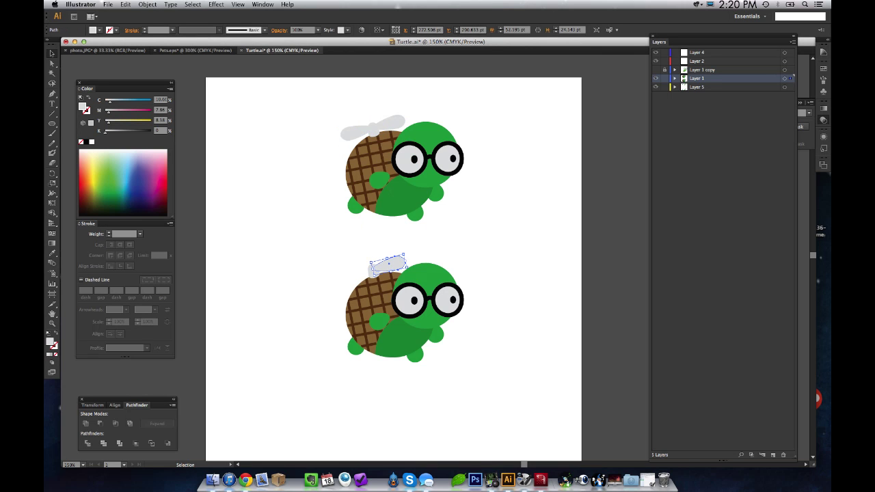
key(super+shift+a)
key(a)
click(406, 261)
mouse_move(395, 256)
mouse_down()
mouse_move(387, 259)
mouse_move(402, 265)
mouse_move(385, 267)
mouse_up()
key(v)
key(super+shift+a)
click(386, 268)
key(super+shift+a)
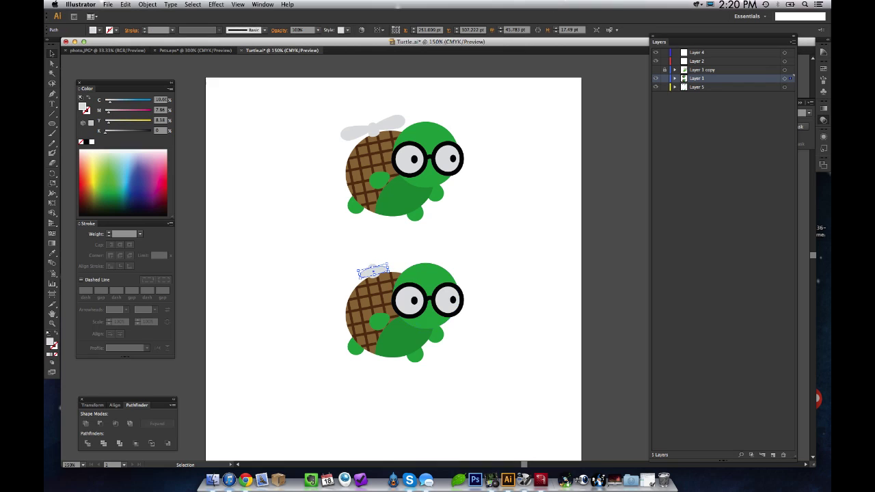
Step: Rotate the shortened blade slightly counterclockwise across the lower turtle's hub
drag(387, 264, 384, 269)
key(super+shift+a)
key(super+shift+a)
click(373, 272)
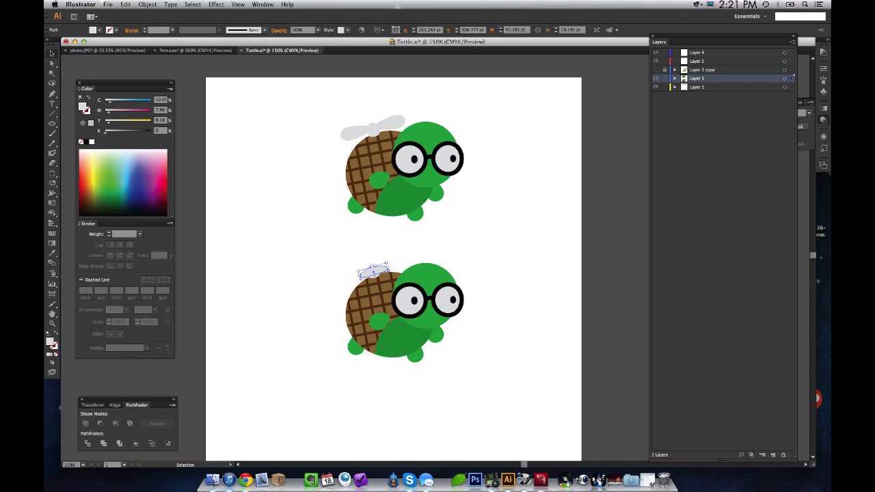
key(super+shift+a)
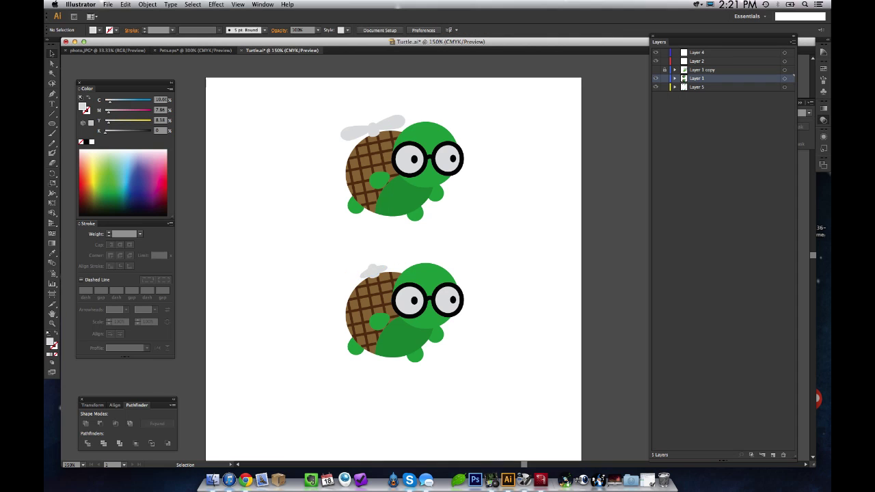
Step: Shorten the lower turtle's propeller blade slightly and leave it deselected
click(384, 267)
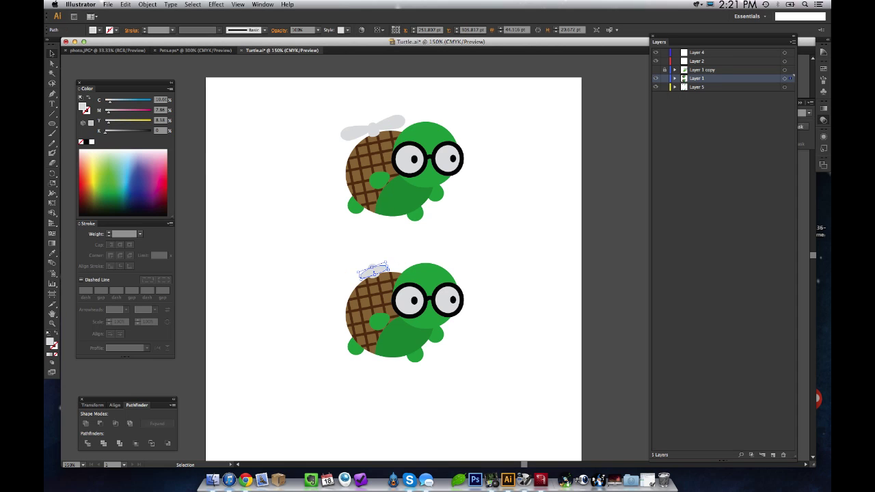
drag(387, 266, 387, 267)
key(super+shift+a)
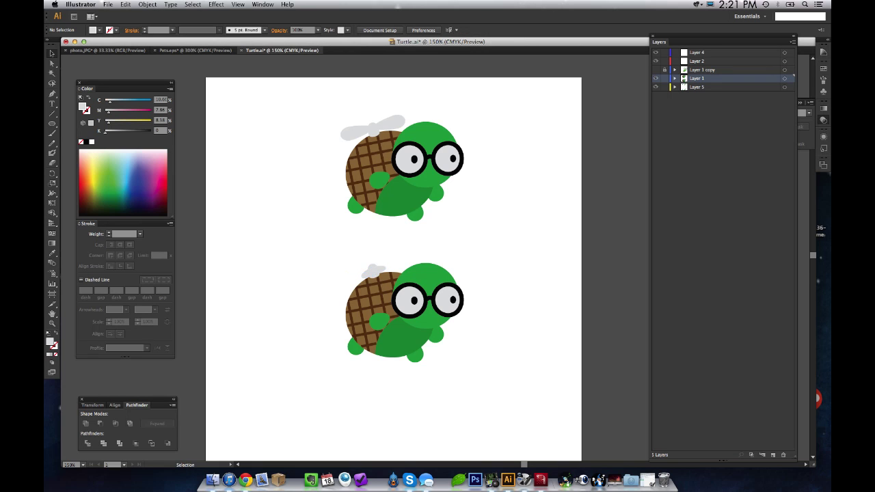
Step: Examine the lower turtle's propeller up close and compare both turtles on the full artboard
key(z)
alt+click(383, 266)
drag(387, 241, 493, 335)
alt+click(452, 304)
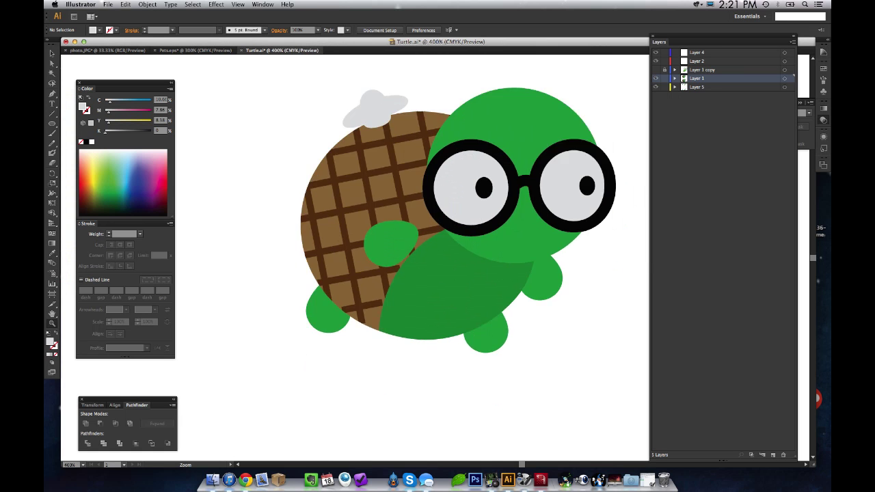
alt+click(451, 303)
alt+click(449, 302)
alt+click(443, 291)
alt+click(441, 289)
drag(442, 289, 439, 324)
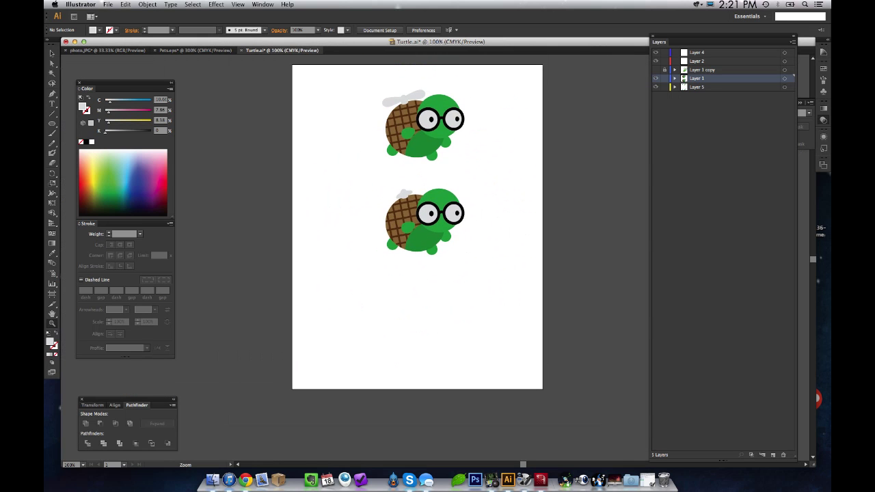
click(52, 53)
drag(355, 168, 463, 258)
mouse_move(463, 168)
mouse_down()
mouse_move(481, 177)
mouse_move(354, 299)
mouse_move(479, 167)
mouse_up()
click(482, 178)
mouse_move(478, 167)
mouse_down()
mouse_move(348, 295)
mouse_move(441, 224)
mouse_move(480, 174)
mouse_up()
mouse_move(480, 174)
mouse_down()
mouse_move(439, 237)
mouse_move(371, 301)
mouse_move(454, 218)
mouse_move(479, 179)
mouse_move(373, 266)
mouse_move(486, 166)
mouse_move(369, 278)
mouse_move(491, 171)
mouse_up()
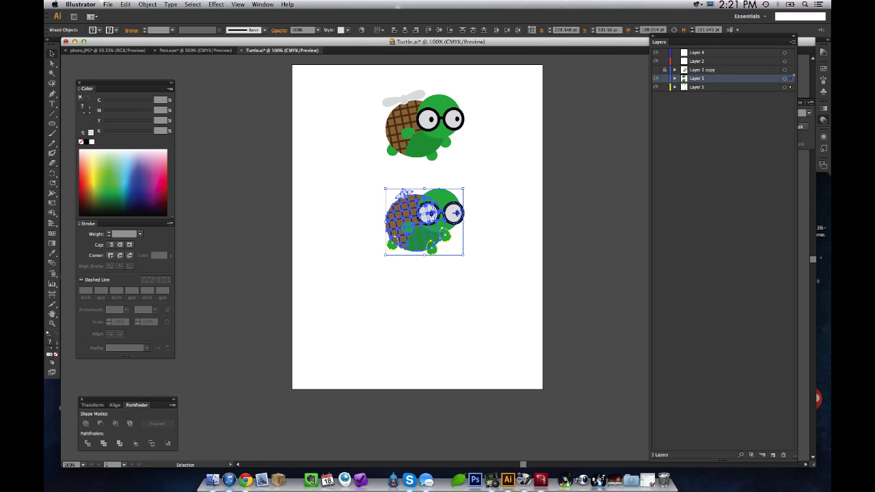
click(491, 171)
key(z)
alt+click(453, 195)
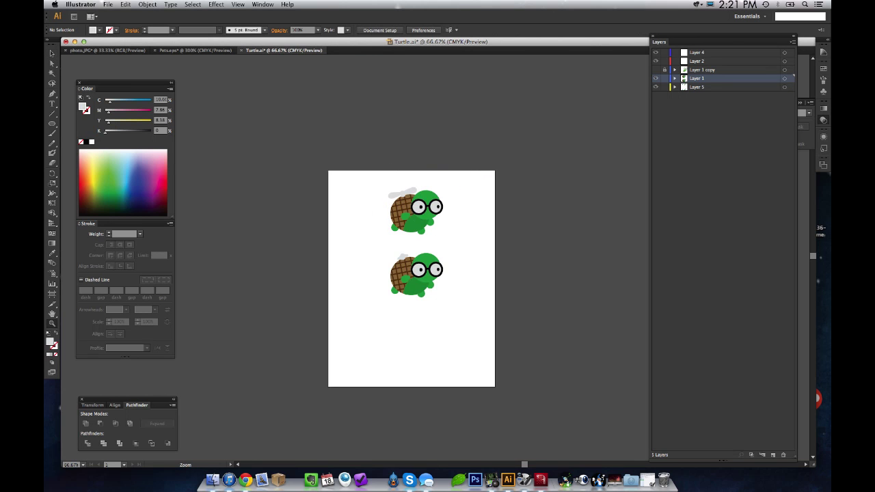
click(402, 263)
click(401, 264)
click(518, 263)
click(517, 262)
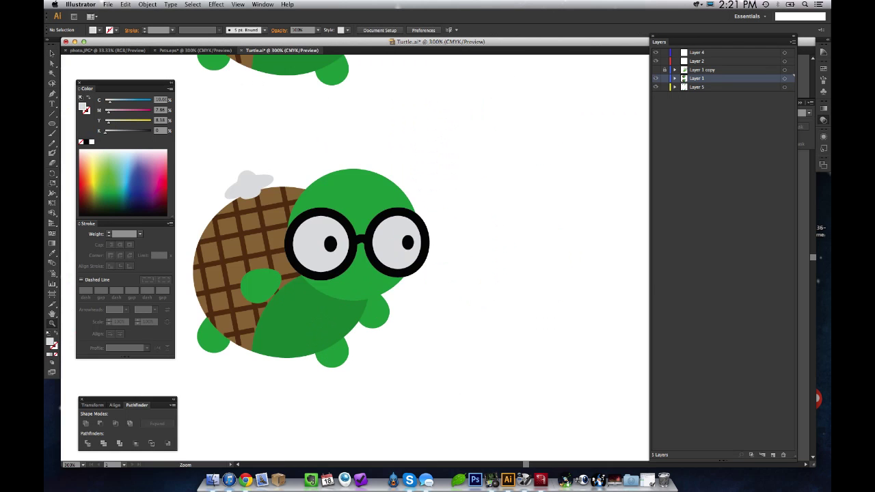
key(super+minus)
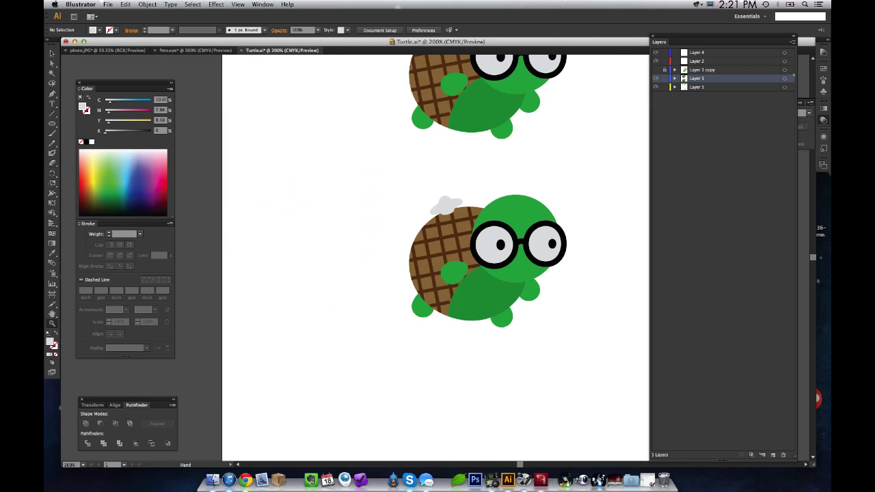
Step: Select the whole lower turtle to check its parts, deselect it and save Turtle.ai
key(v)
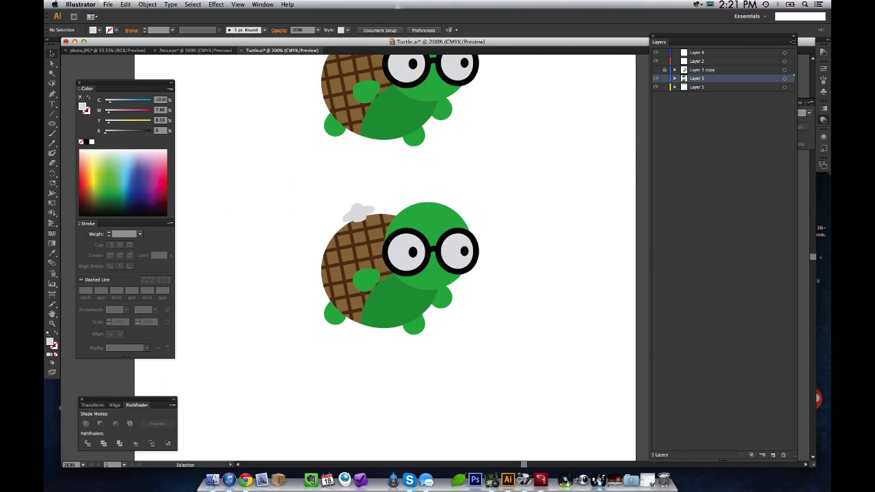
drag(268, 183, 529, 352)
click(530, 352)
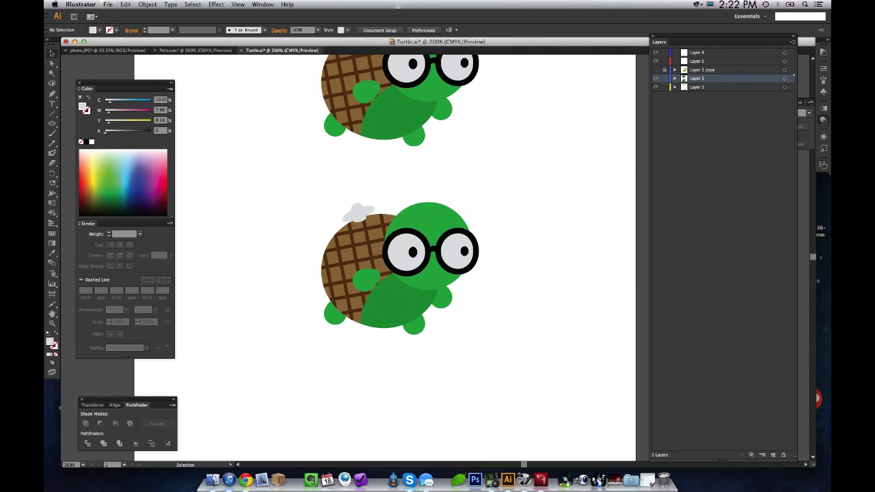
key(z)
alt+click(424, 183)
key(v)
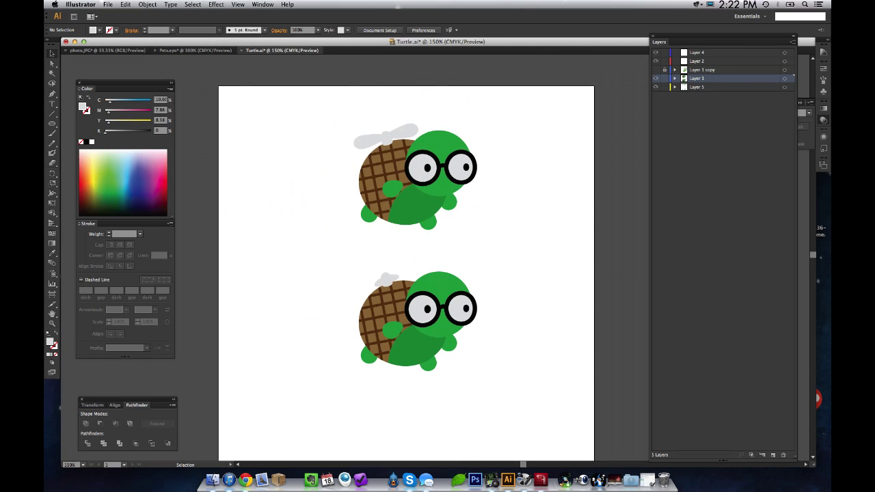
key(super+a)
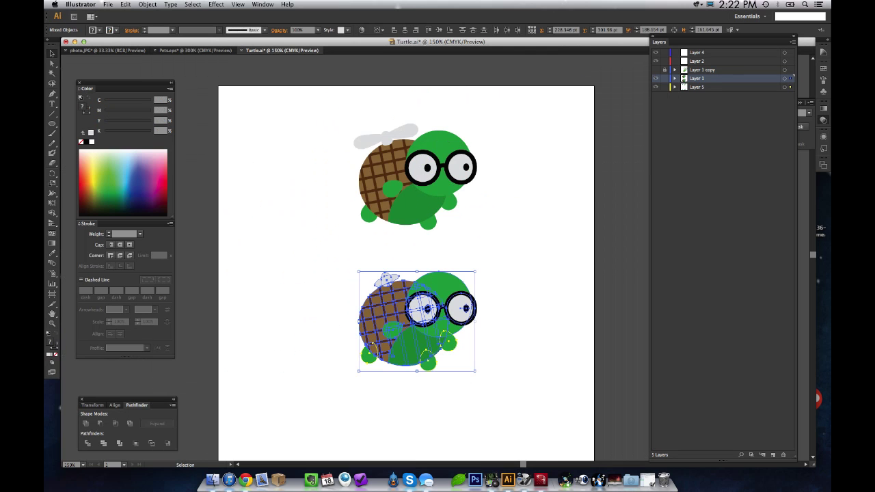
key(super+shift+a)
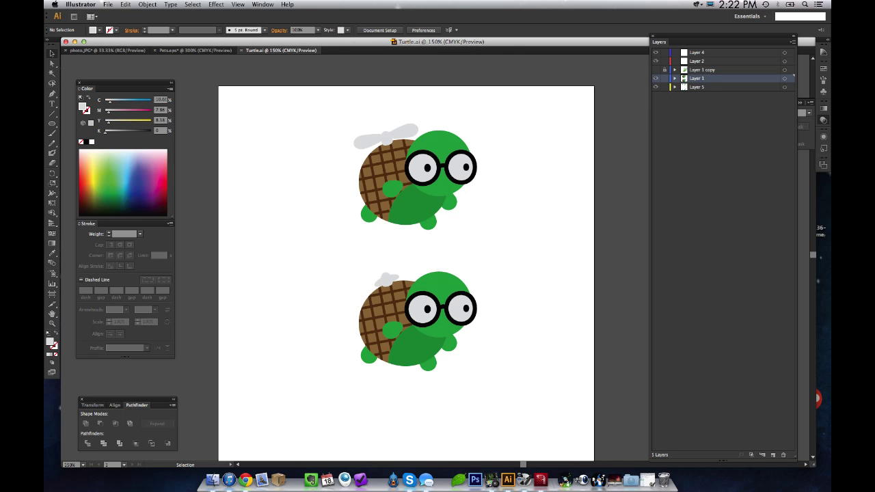
Step: Inspect the lower turtle in close-up and against the upper turtle in the full artboard view
key(Tab)
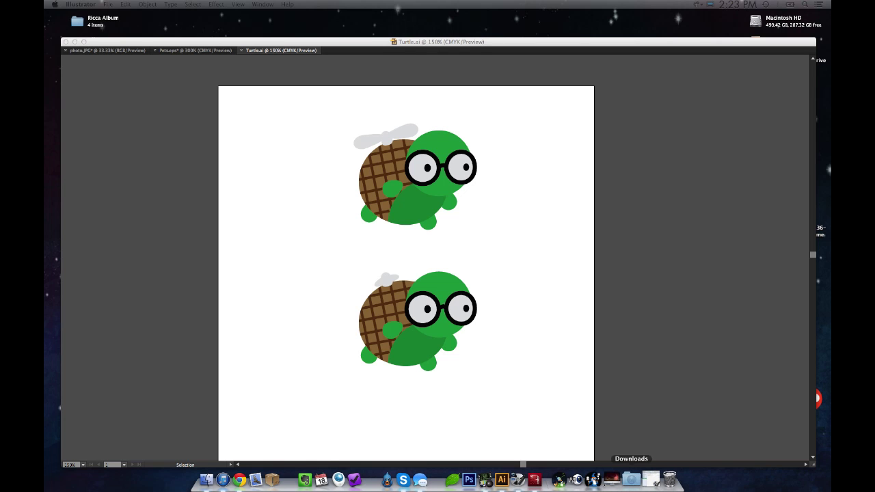
click(335, 243)
drag(335, 243, 508, 367)
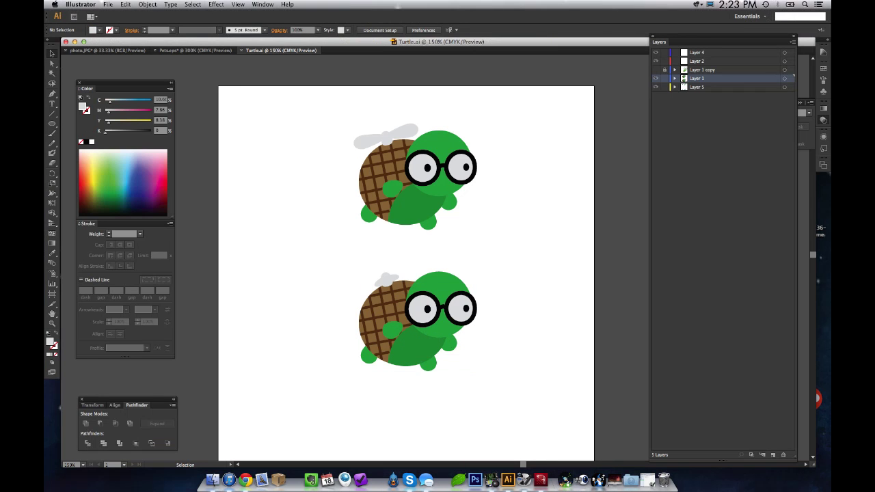
key(z)
drag(331, 261, 499, 378)
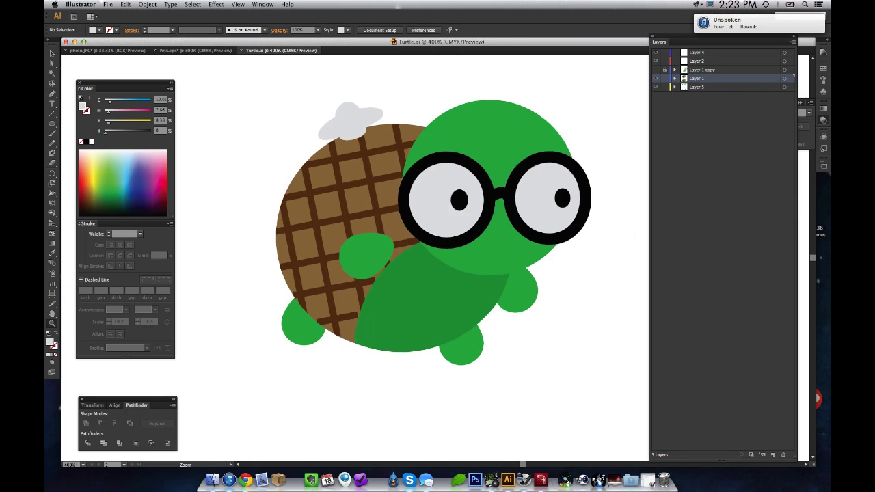
key(super+0)
key(super+minus)
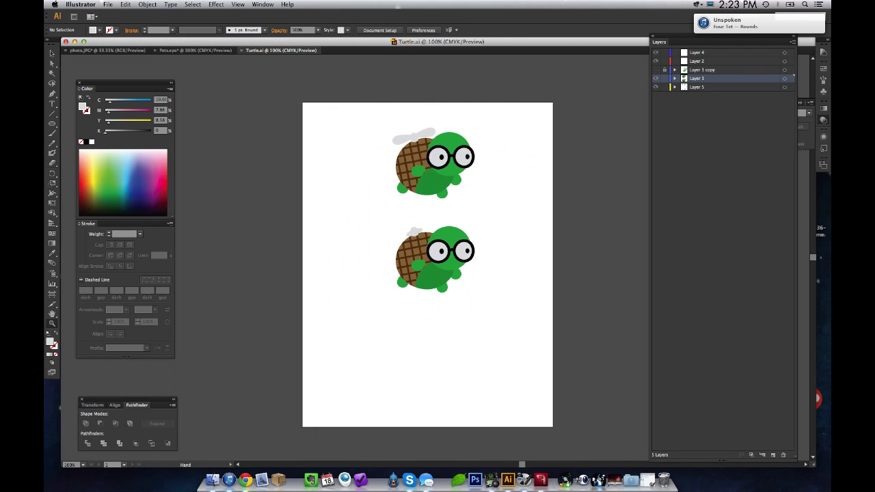
key(v)
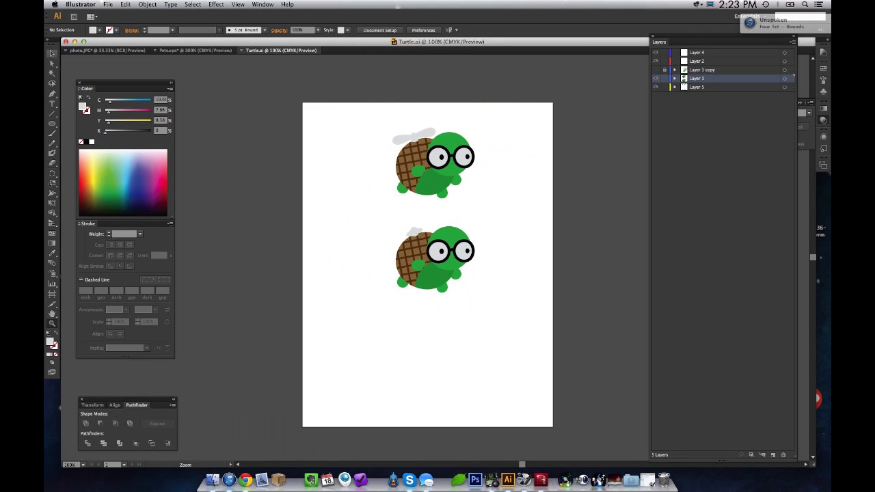
drag(351, 214, 504, 297)
mouse_move(497, 326)
mouse_down()
mouse_move(351, 206)
mouse_move(499, 322)
mouse_up()
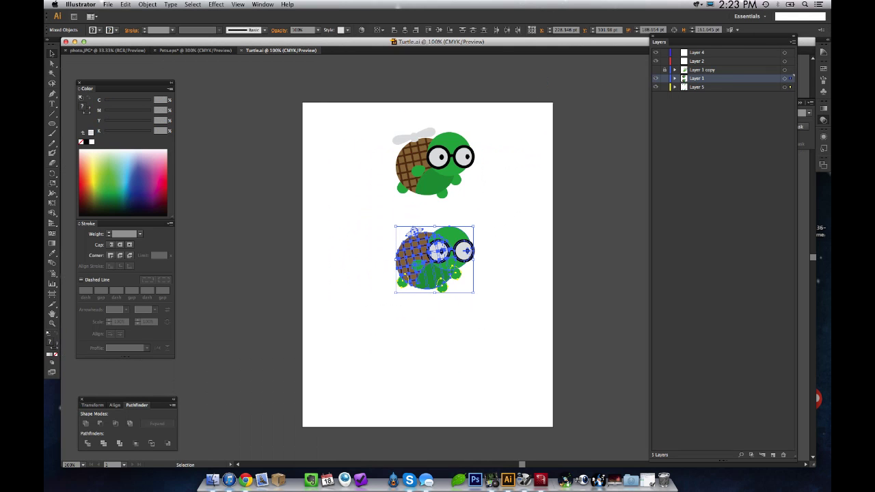
click(499, 322)
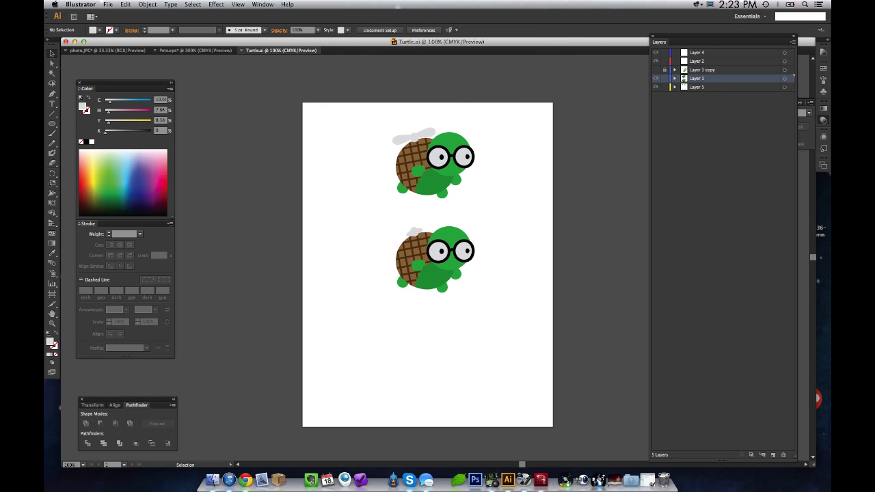
Step: Switch to the Pets.eps document and locate the photo of the pencil character sketches beside the artboard
click(179, 51)
key(z)
alt+click(313, 141)
alt+click(313, 140)
alt+click(366, 181)
alt+click(366, 181)
drag(464, 287, 317, 179)
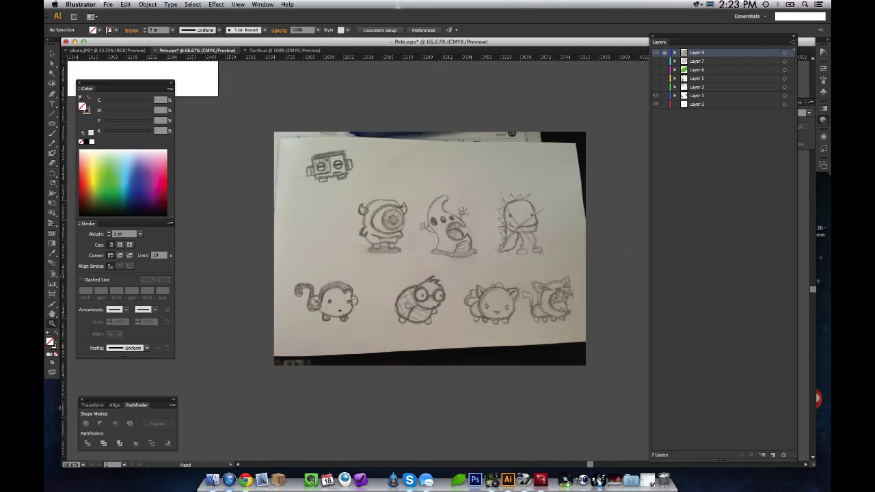
click(52, 53)
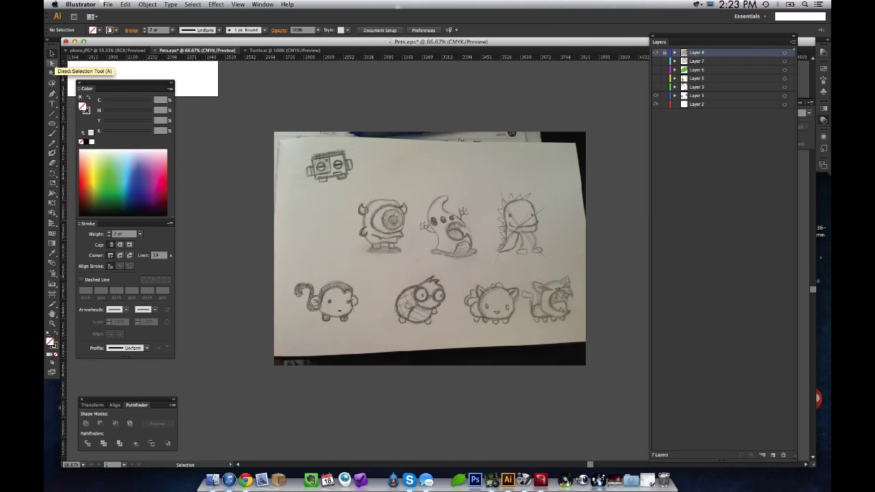
Step: Look at the Turtle.ai and photo.JPG documents and return to Pets.eps
click(285, 50)
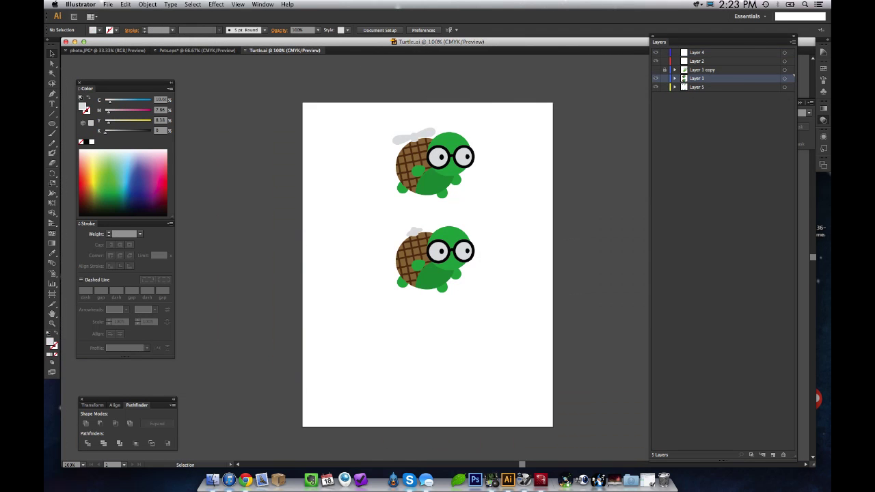
click(130, 51)
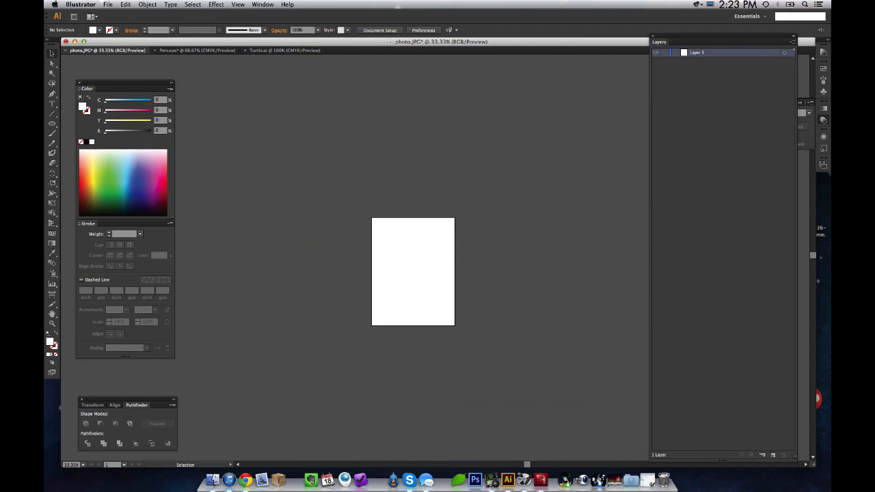
click(183, 50)
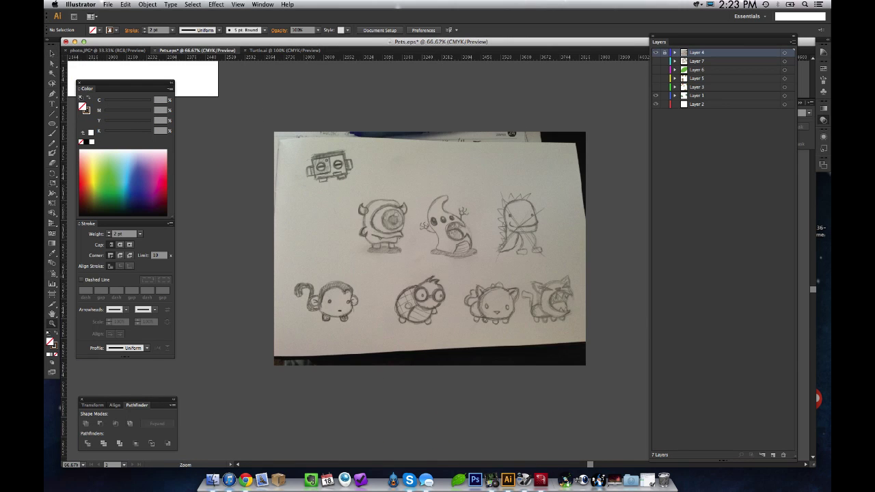
Step: Add a new layer in Pets.eps and draw an ellipse about 138 by 126 pt over the head of the calm cat sketch
key(z)
alt+click(316, 140)
alt+click(315, 139)
alt+click(315, 139)
click(270, 147)
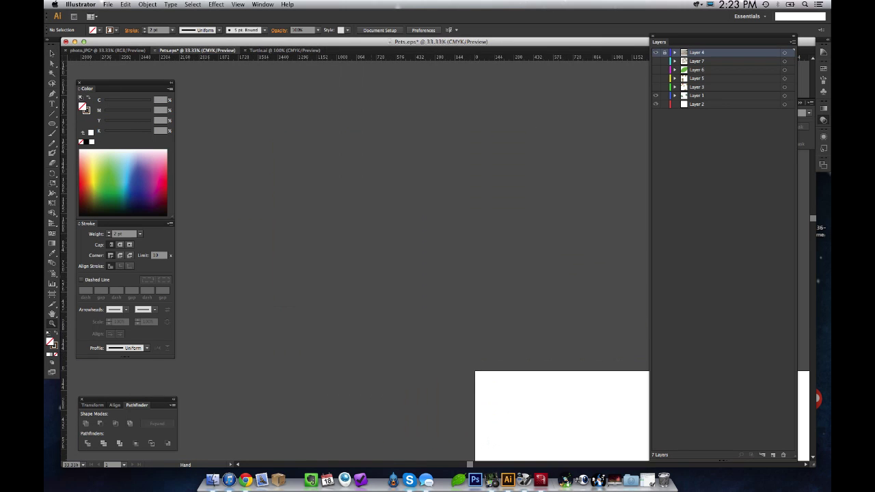
key(space)
mouse_move(539, 383)
mouse_down()
mouse_move(285, 149)
mouse_move(456, 299)
mouse_move(306, 188)
mouse_move(274, 188)
mouse_up()
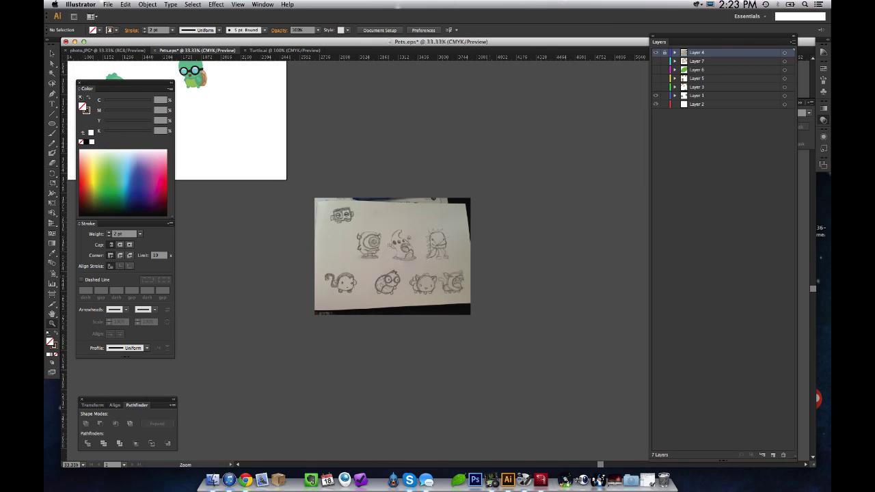
drag(400, 248, 538, 332)
mouse_move(437, 287)
mouse_down()
mouse_move(545, 282)
mouse_move(508, 292)
mouse_up()
key(v)
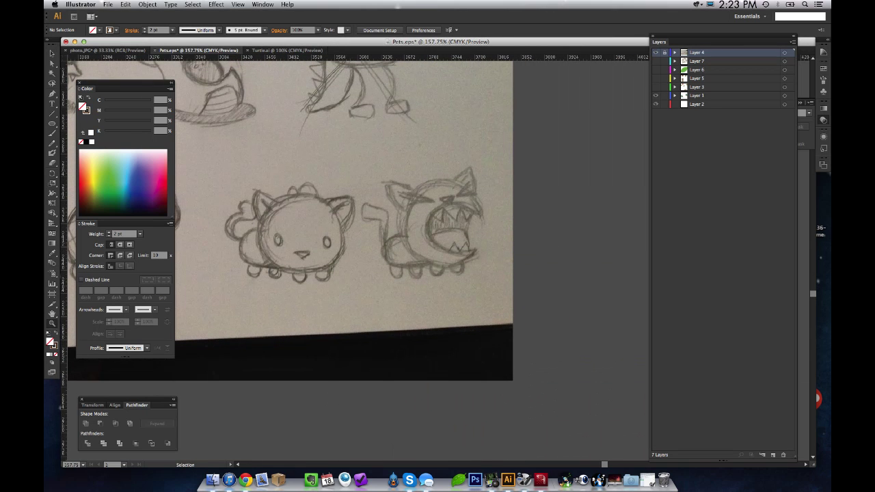
key(l)
click(773, 454)
drag(255, 191, 347, 274)
key(shift+super+a)
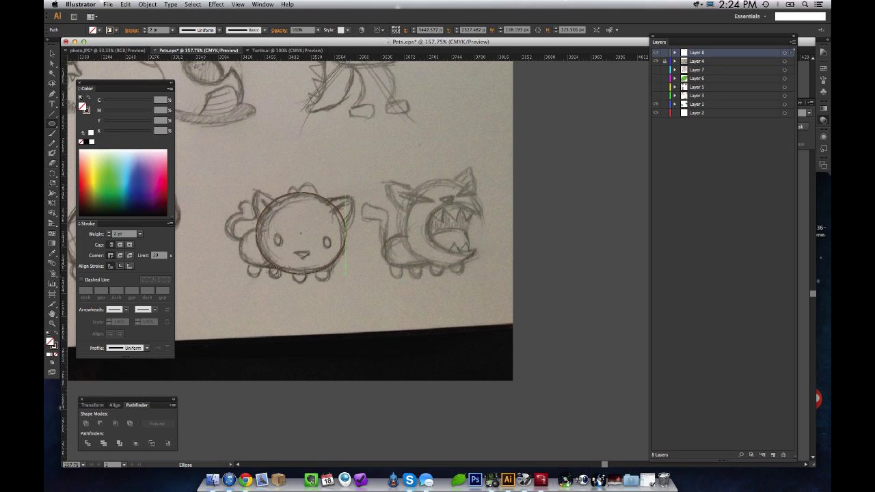
Step: Switch to iTunes and turn the music volume down slightly
key(Tab)
click(310, 477)
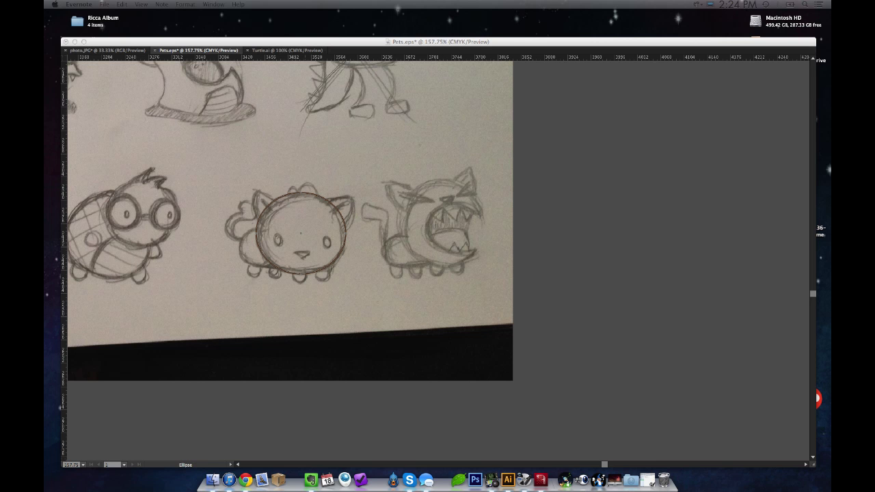
click(229, 480)
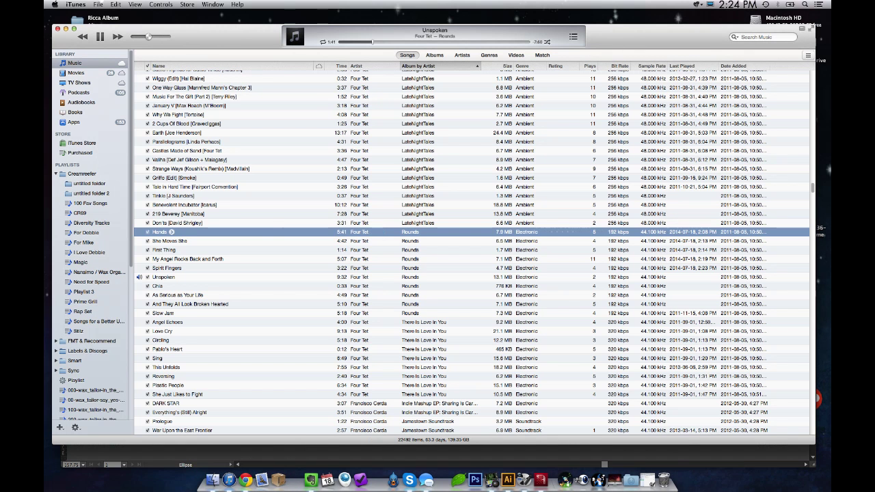
drag(149, 37, 147, 36)
key(super+Tab)
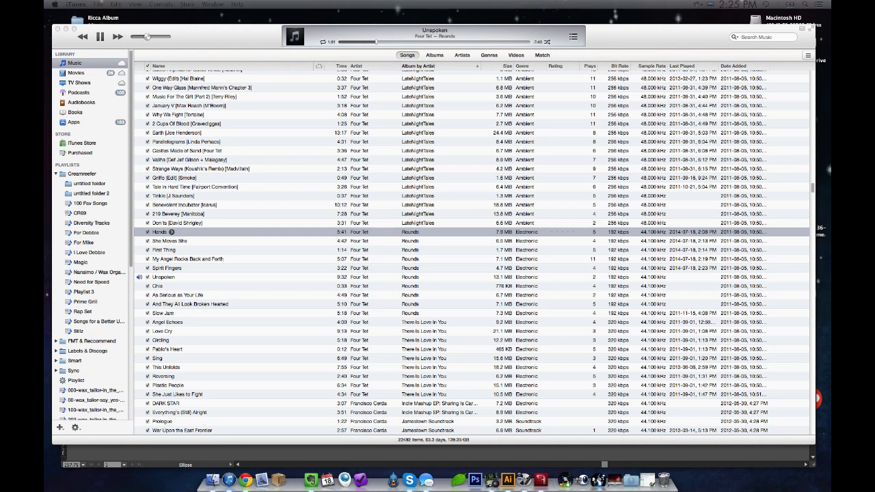
key(super+Tab)
key(super+Down)
key(super+Down)
key(super+Tab)
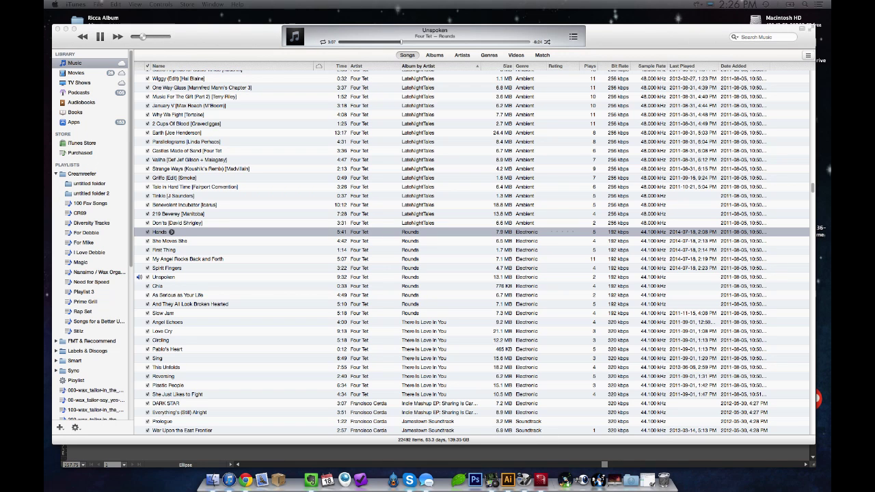
key(super+Tab)
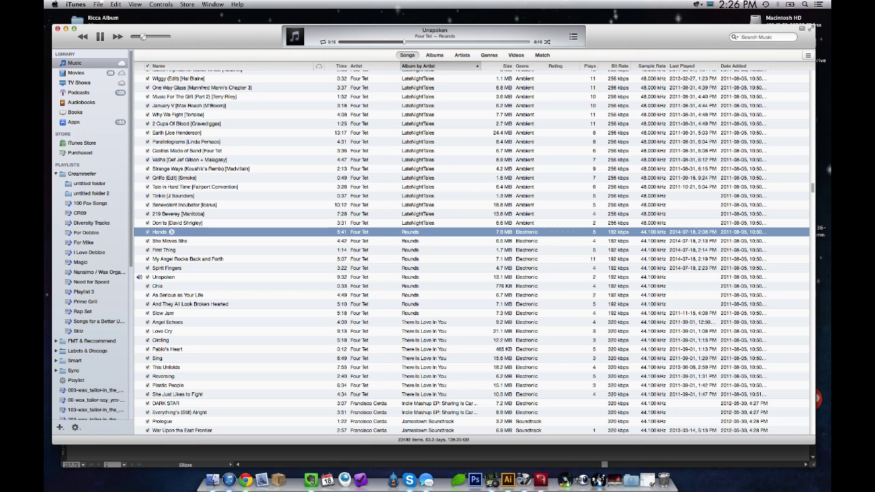
key(super+Tab)
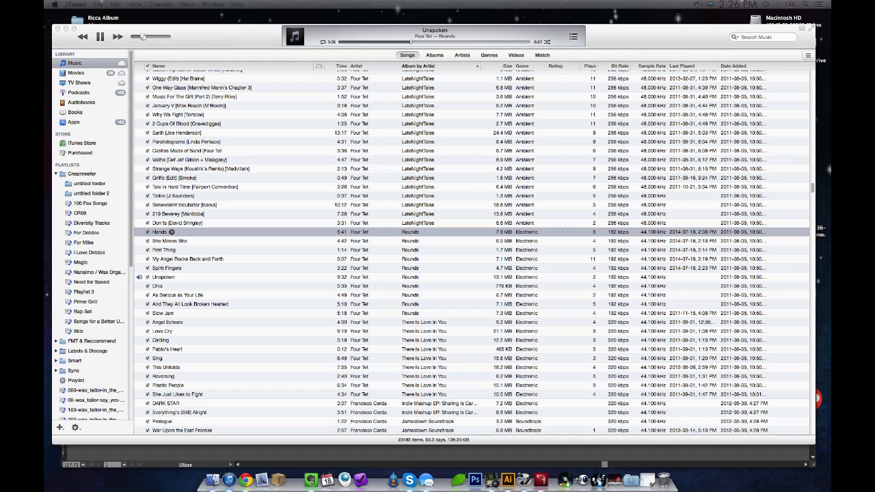
Step: Fine-tune the music volume in iTunes and switch back to the Pets.eps document in Illustrator
drag(142, 37, 147, 37)
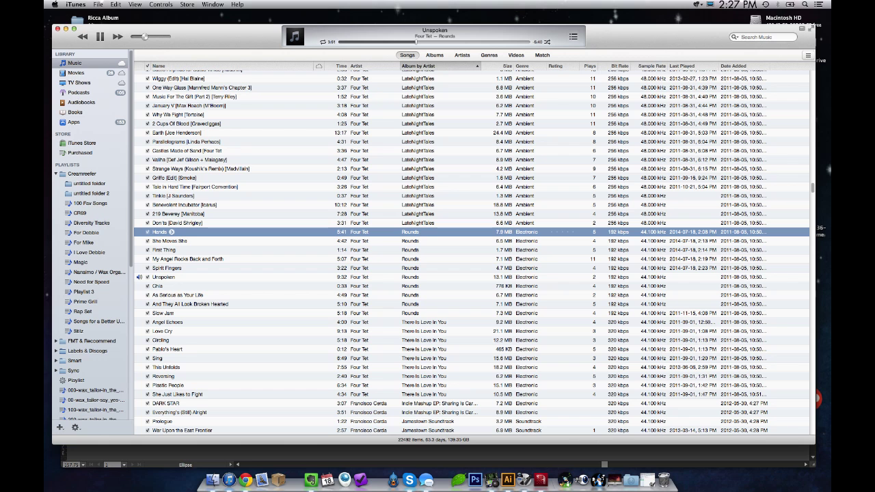
key(super+Tab)
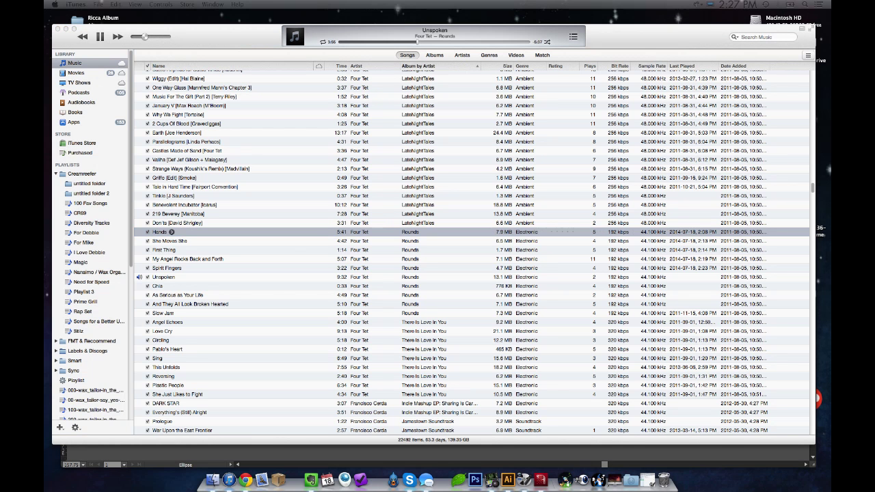
drag(144, 37, 147, 37)
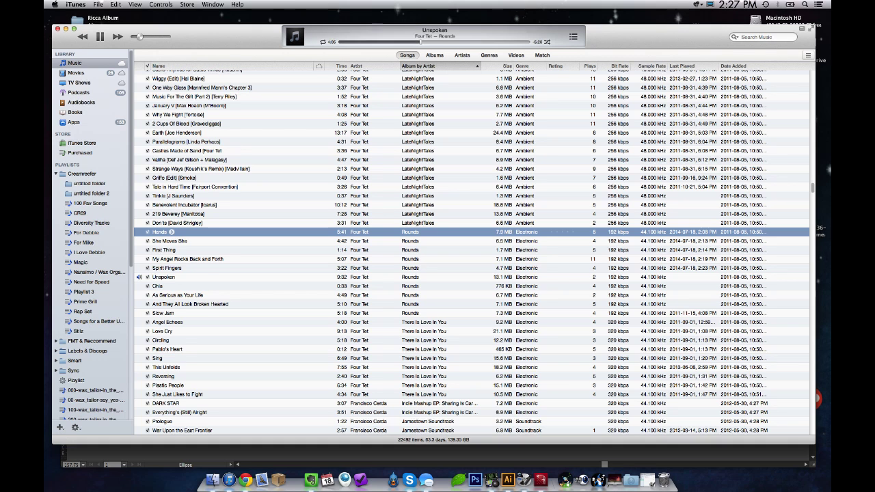
click(507, 478)
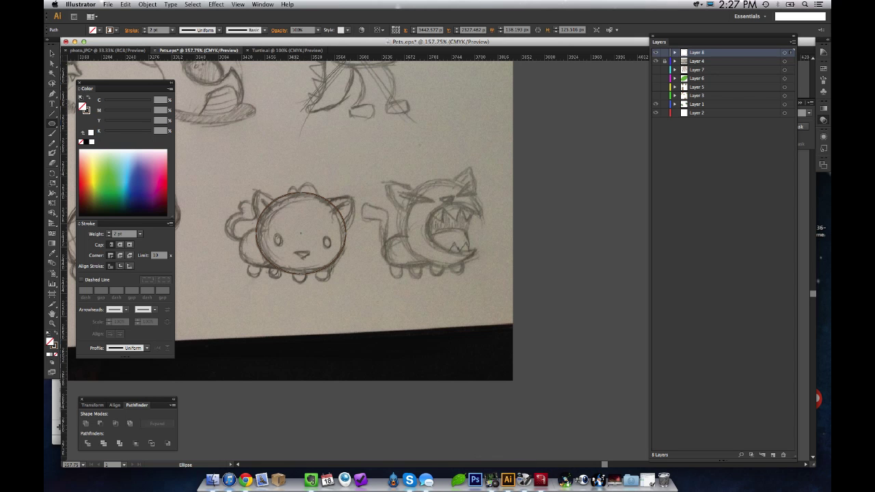
Step: Give the cat's head ellipse a light pink fill without stroke and refit it to the sketch at about 138 by 126 px
key(v)
key(l)
key(shift+x)
click(157, 157)
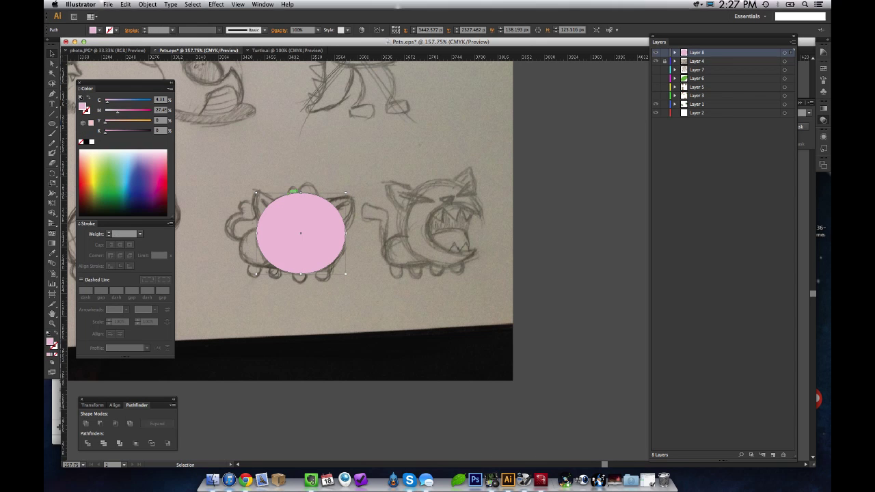
drag(256, 193, 258, 196)
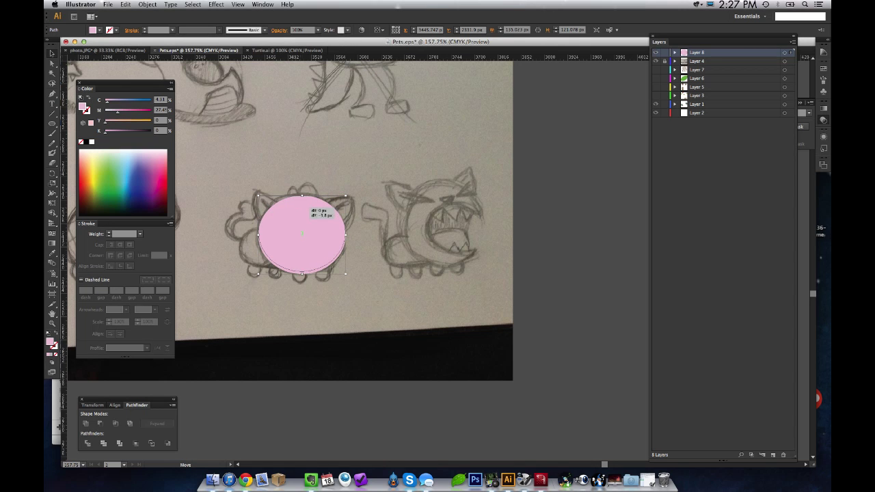
drag(329, 232, 328, 231)
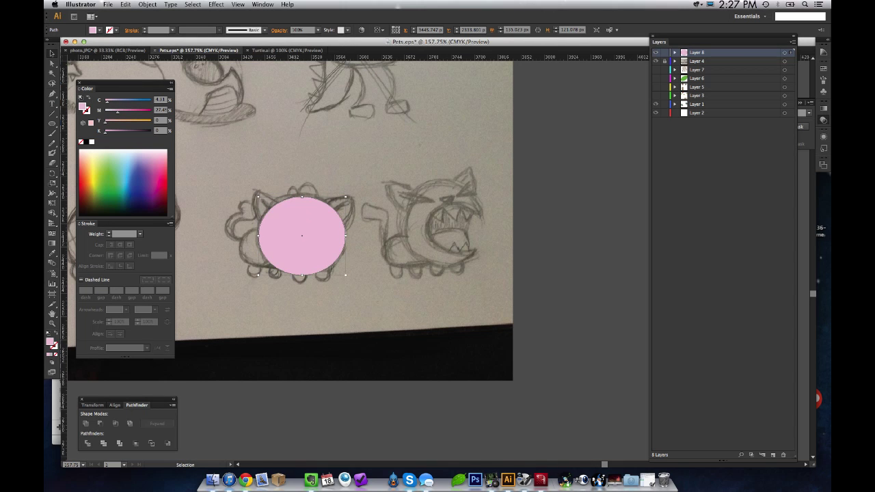
drag(258, 197, 257, 195)
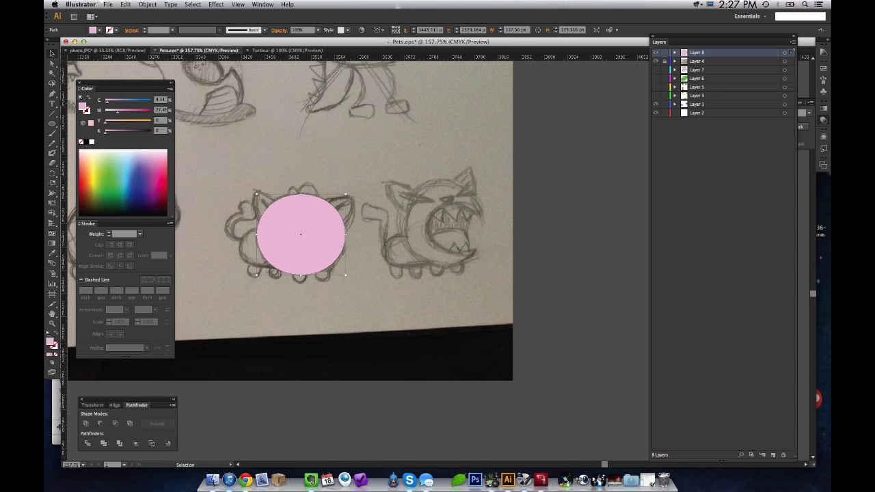
Step: Draw two small overlapping pink circles as the hair tuft on top of the calm cat's head and deselect them
drag(321, 205, 291, 195)
mouse_move(291, 195)
mouse_down()
mouse_move(315, 181)
mouse_move(307, 194)
mouse_move(317, 194)
mouse_move(308, 192)
mouse_up()
key(super+shift+a)
Step: Trace the calm cat's right ear with the Pen tool as a curved pink shape about 42 by 46 px and select it
key(p)
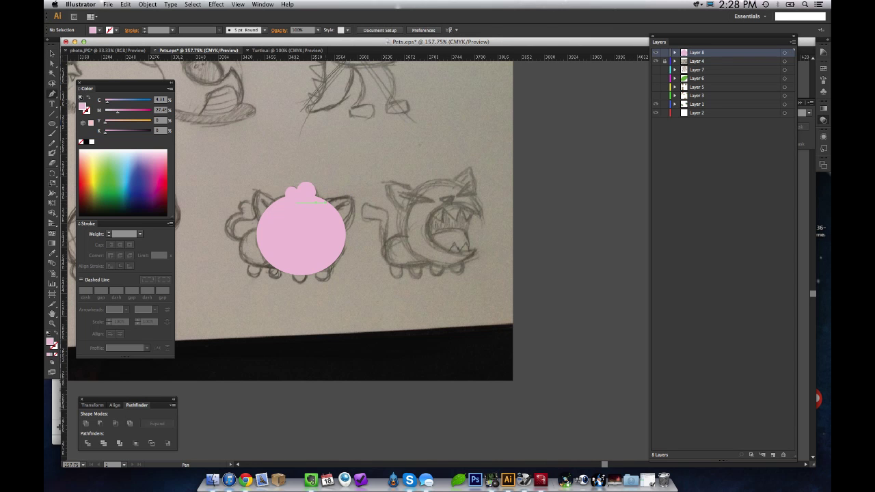
click(327, 202)
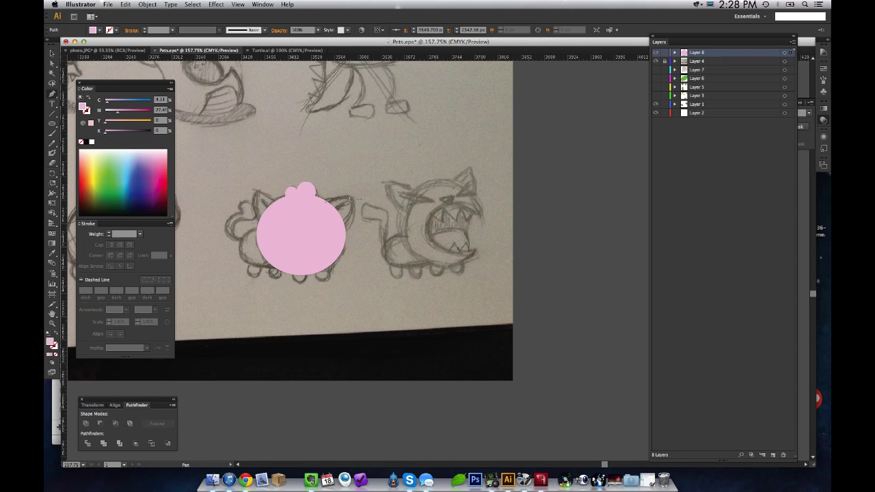
drag(349, 198, 348, 226)
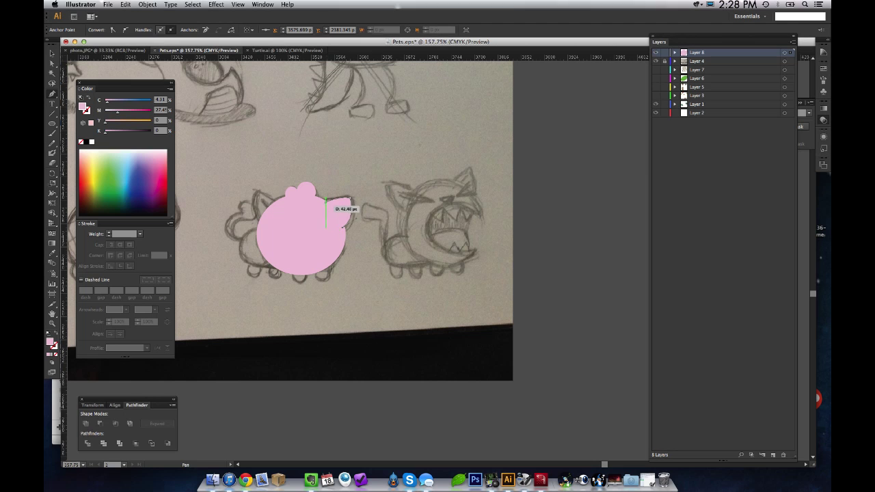
key(v)
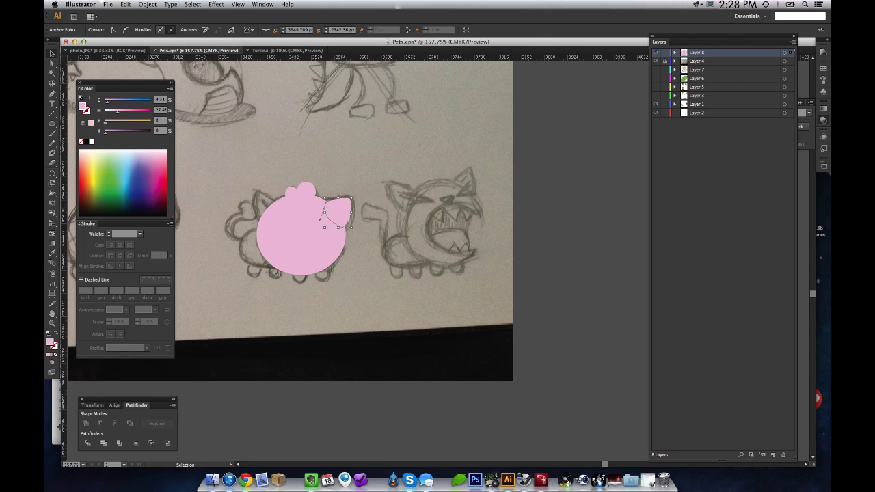
key(super+shift+a)
click(340, 214)
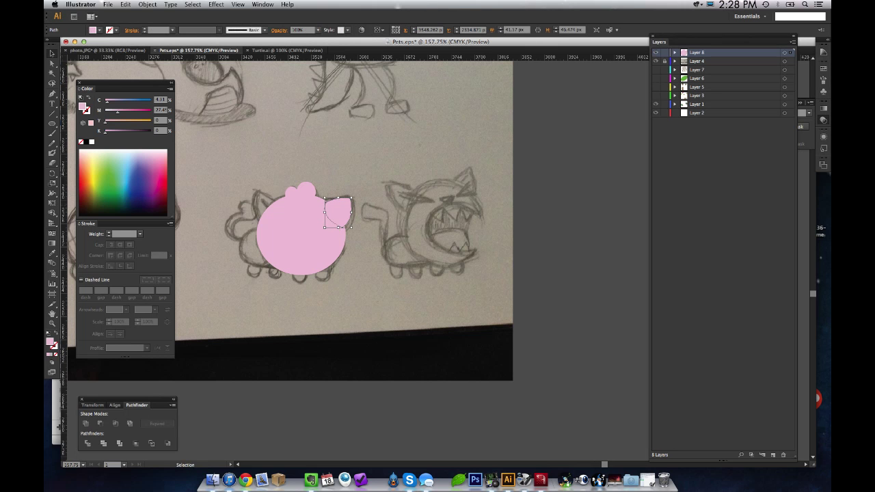
Step: Duplicate the cat's right-hand ear, reflect the copy, and place it on the left side of the head
drag(338, 212, 337, 174)
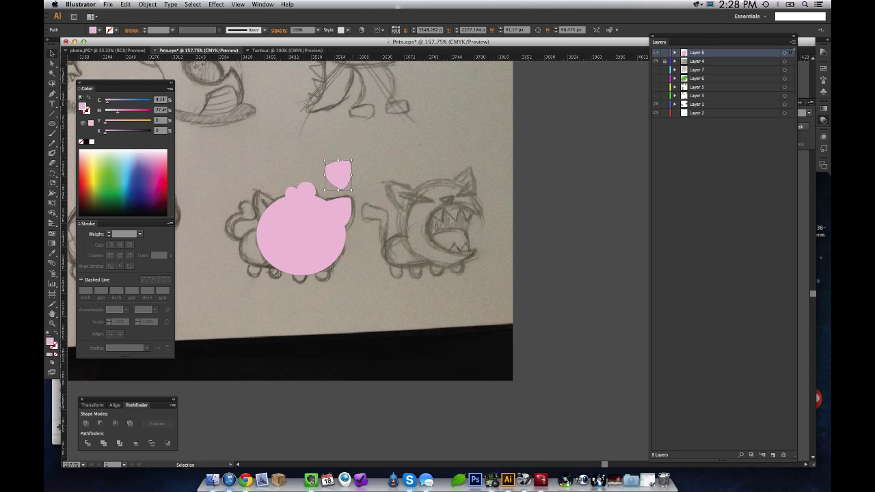
click(147, 4)
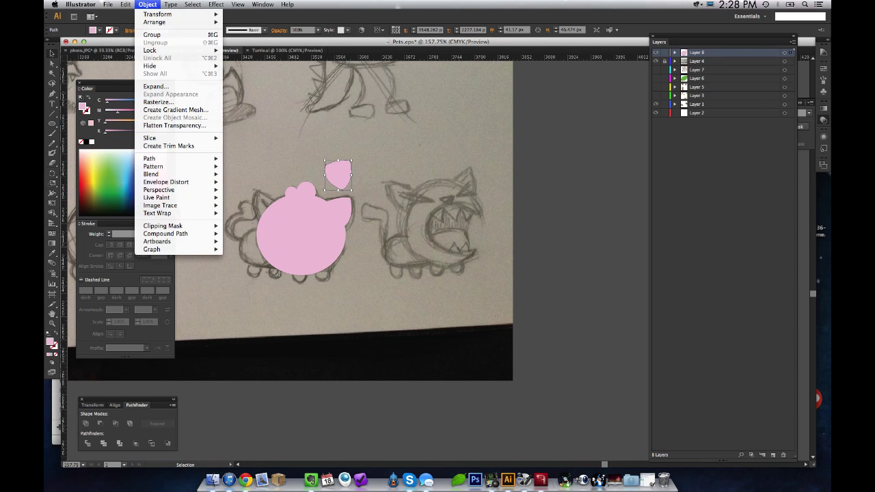
mouse_move(198, 22)
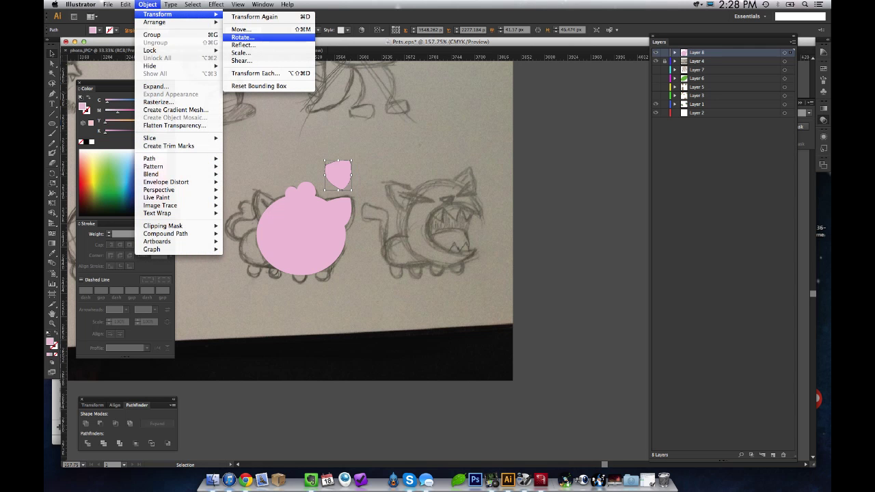
click(243, 45)
click(151, 174)
drag(338, 175, 268, 203)
key(shift+super+a)
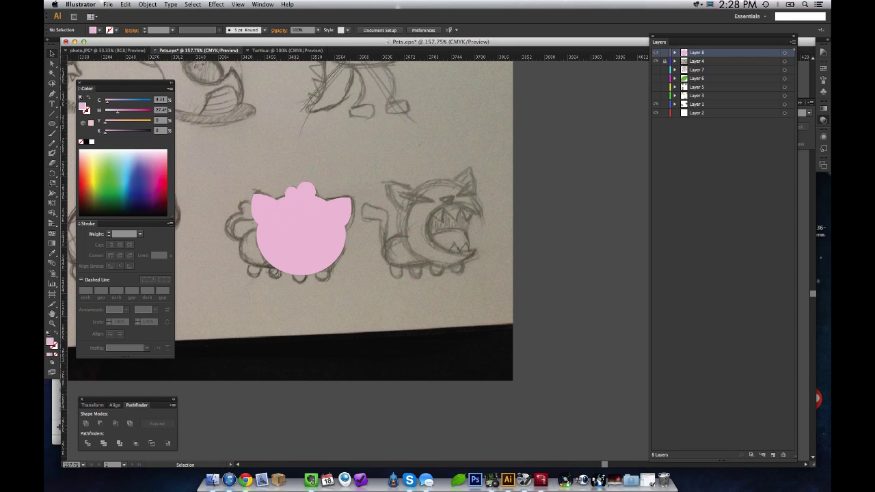
Step: Draw a body circle about 60 px across, overlapping the head's lower left over the sketched rump
key(l)
drag(269, 224, 258, 249)
key(v)
key(super+shift+a)
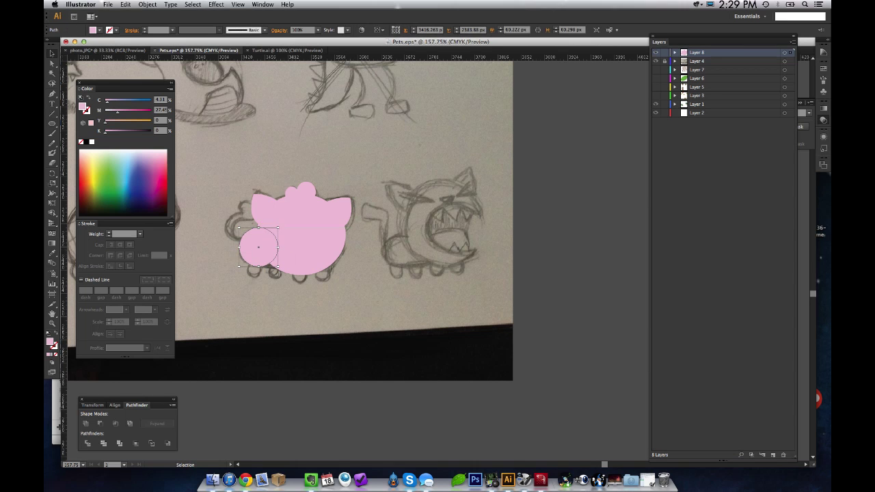
Step: Reshape the body circle by extending its right side and upper curve into the head, and shift it slightly down
key(a)
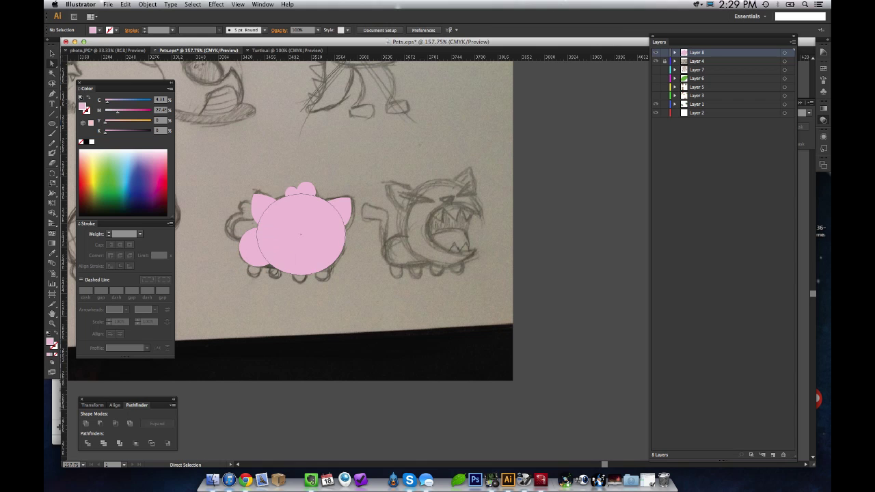
click(270, 246)
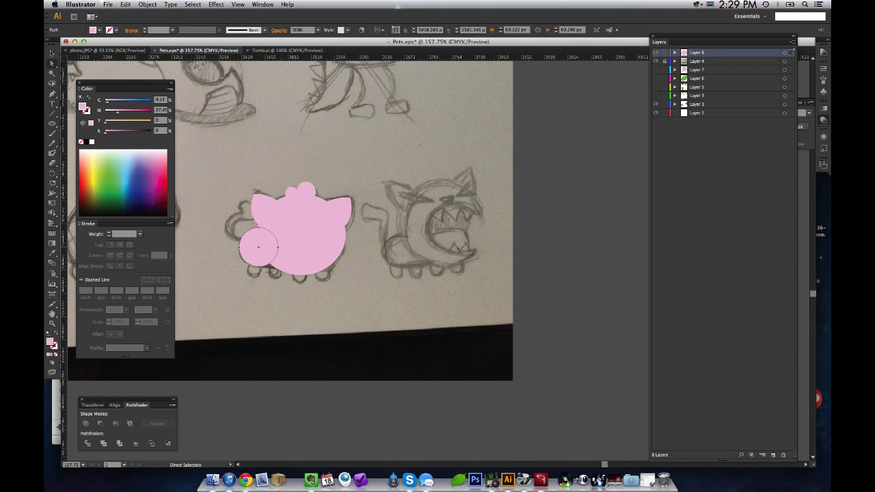
drag(276, 249, 281, 264)
drag(270, 227, 278, 224)
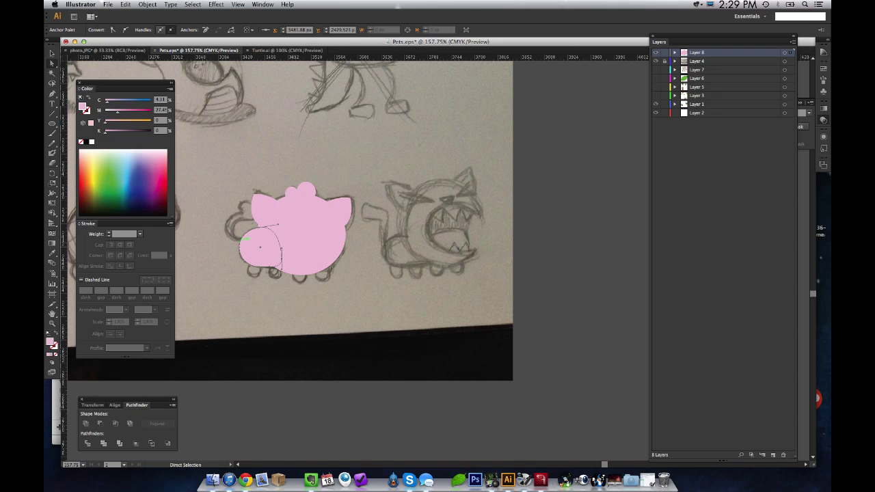
key(v)
click(229, 268)
drag(260, 247, 260, 251)
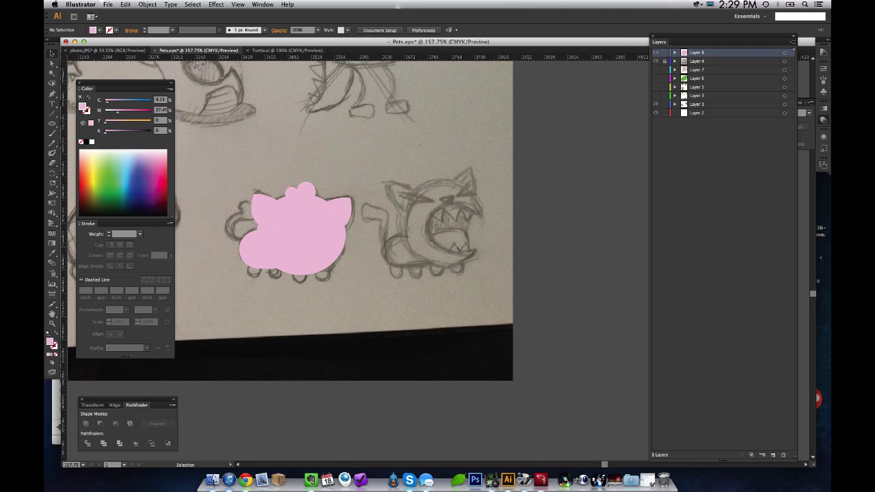
Step: Draw a foot ellipse about 22 by 26 px under the body's rear and darken its pink fill with 16% black
key(l)
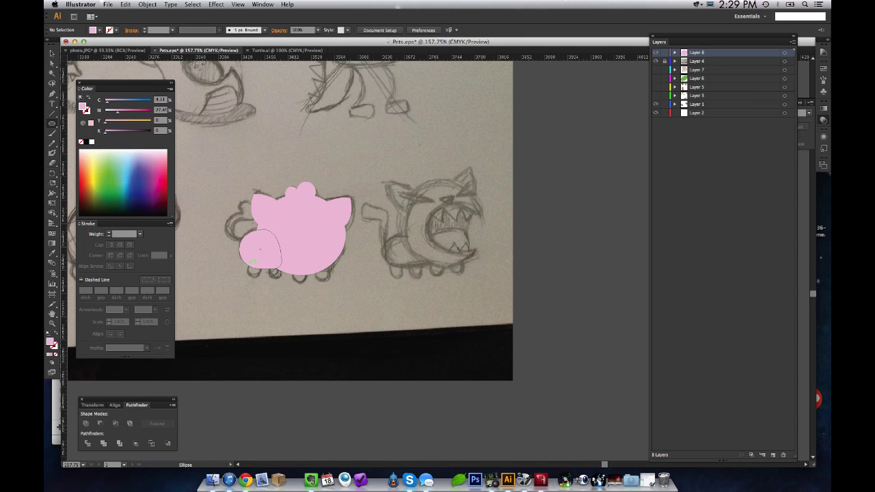
mouse_move(246, 260)
mouse_down()
mouse_move(260, 274)
mouse_move(253, 261)
mouse_move(252, 269)
mouse_up()
click(233, 282)
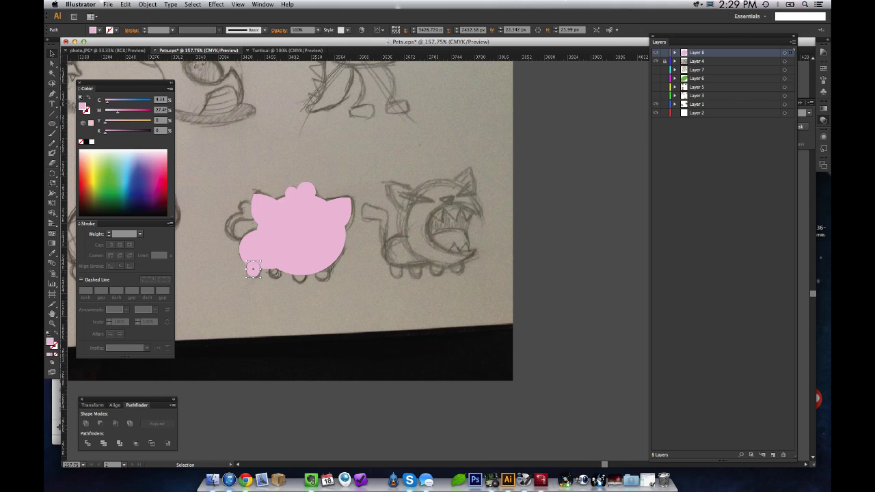
text(20)
key(Return)
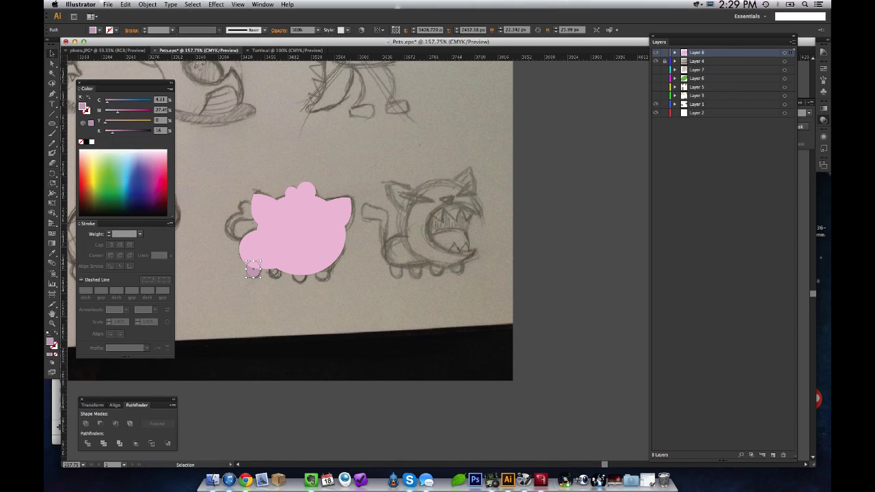
Step: Duplicate the foot along the cat's underside to make four feet, and adjust the rightmost copy's outline
drag(253, 269, 275, 269)
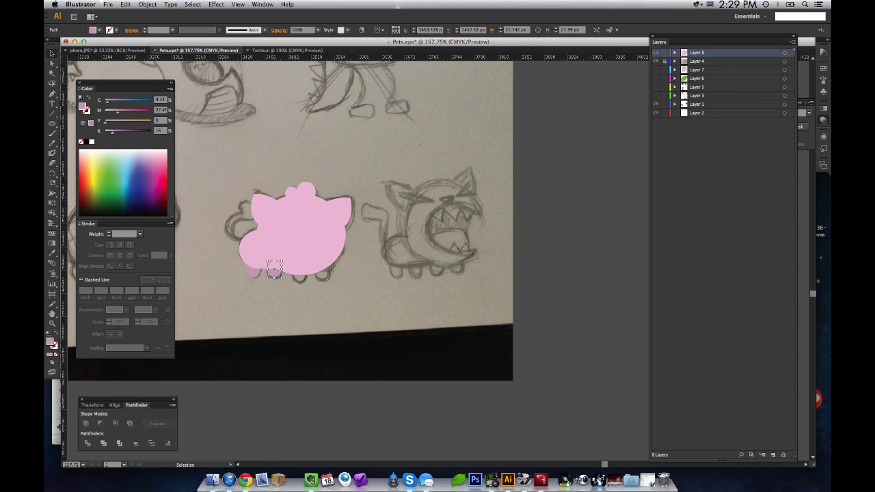
key(super+shift+a)
click(274, 271)
drag(275, 271, 323, 274)
click(313, 298)
key(super+shift+a)
key(a)
click(329, 274)
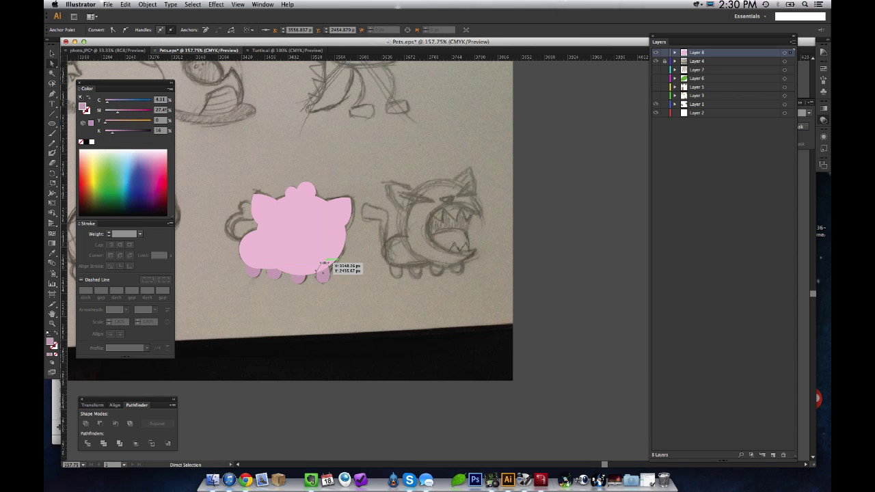
key(super+shift+a)
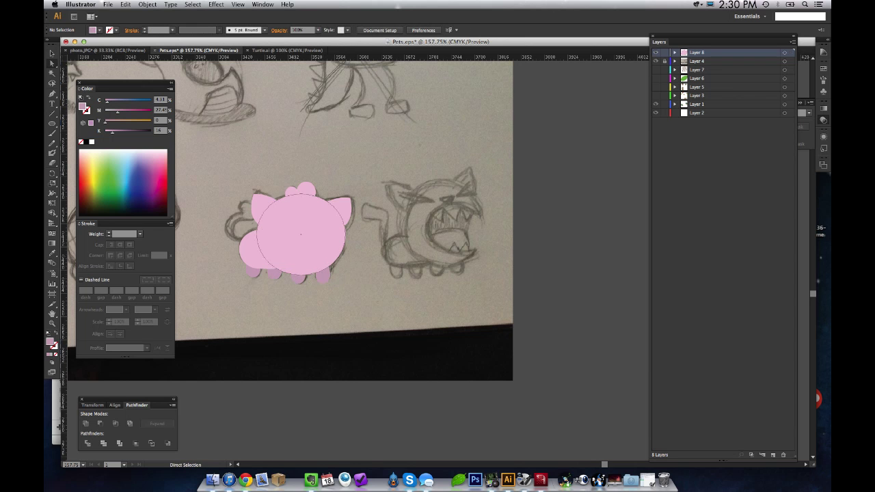
Step: Draw a small upright eye ellipse on the left side of the face and fill it with 100% black
key(l)
drag(272, 234, 282, 249)
drag(112, 132, 151, 132)
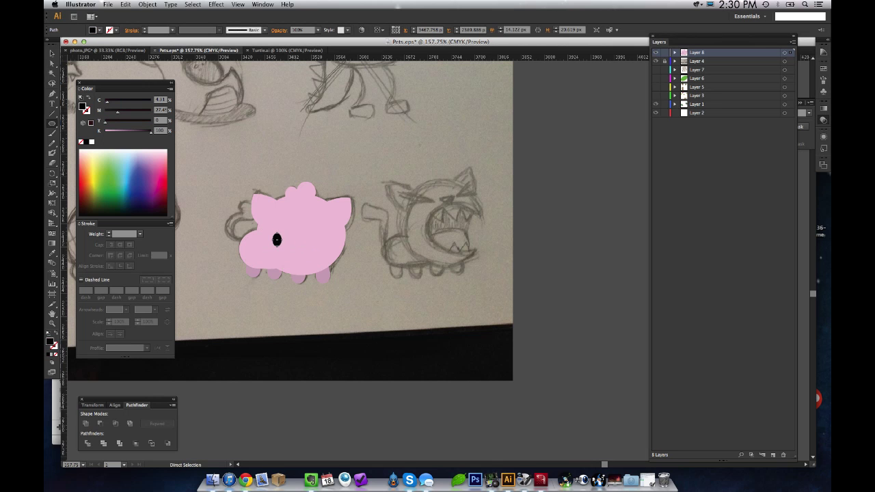
key(v)
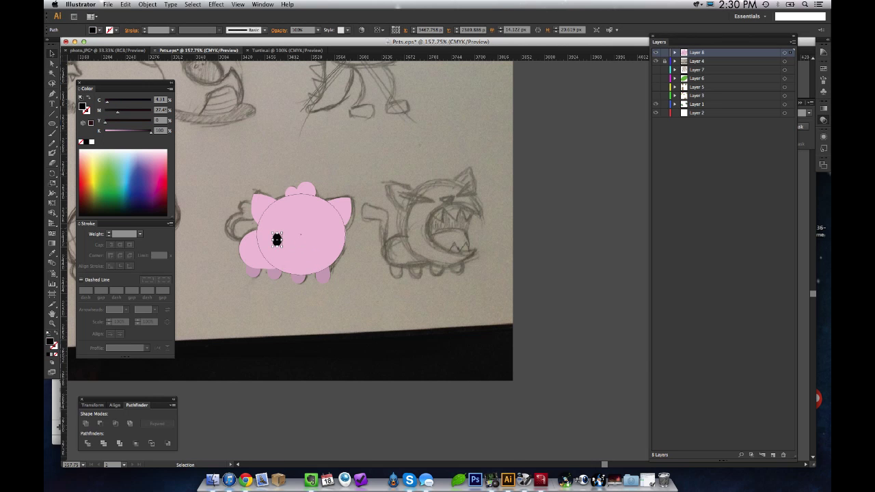
Step: Duplicate the eye onto the right side of the face and scale the copy slightly smaller
drag(276, 239, 329, 240)
key(super+shift+a)
drag(277, 240, 279, 241)
drag(332, 240, 327, 241)
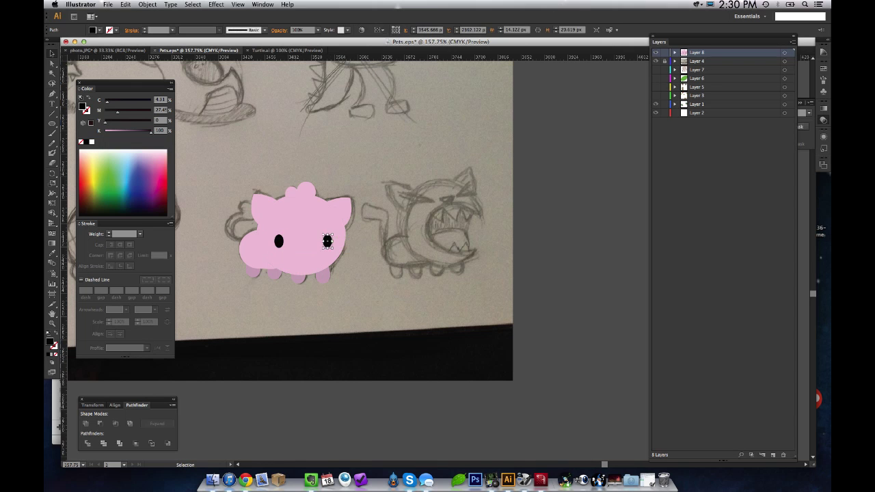
drag(327, 241, 329, 240)
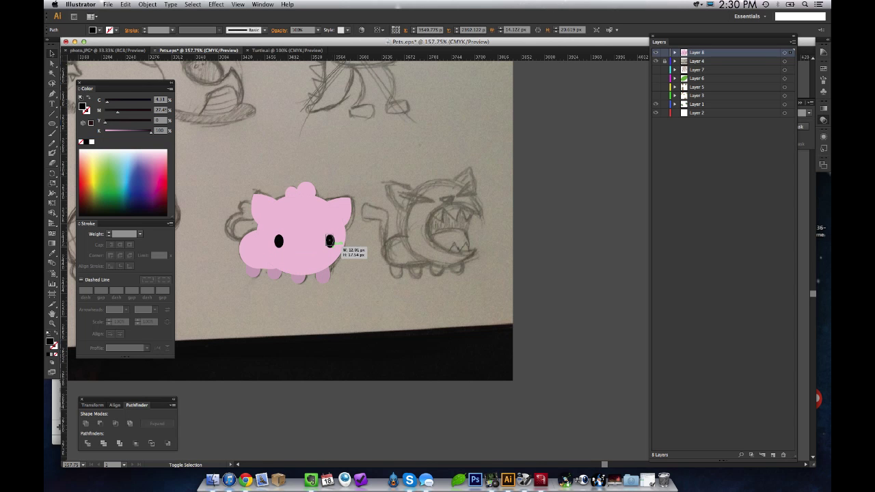
drag(328, 240, 325, 235)
key(super+shift+a)
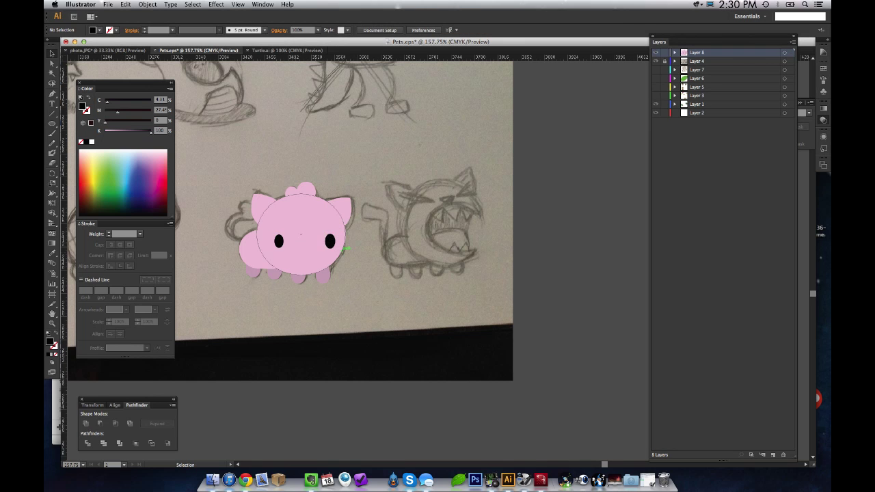
Step: Fine-tune the placement of both eyes on the face
click(330, 241)
drag(330, 241, 331, 242)
click(359, 208)
click(358, 220)
drag(278, 242, 278, 242)
Step: Tilt the two front feet outward and shift them under the head
click(322, 276)
click(332, 299)
drag(324, 269, 292, 272)
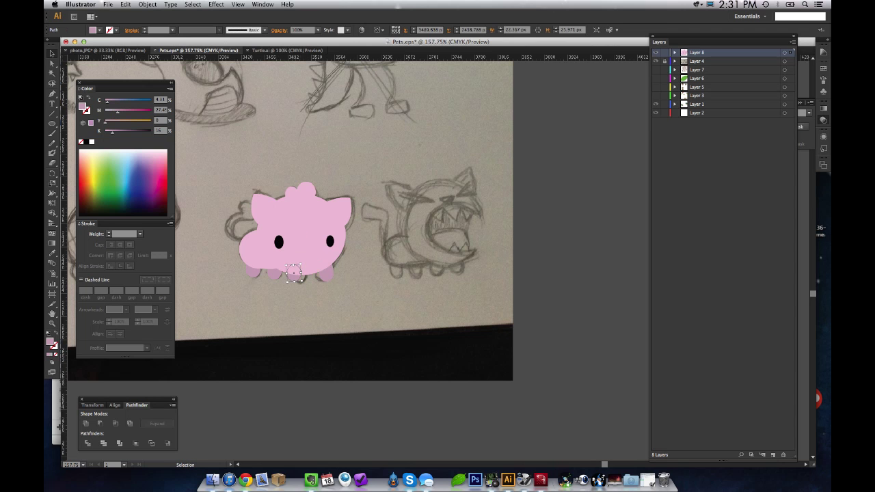
click(336, 294)
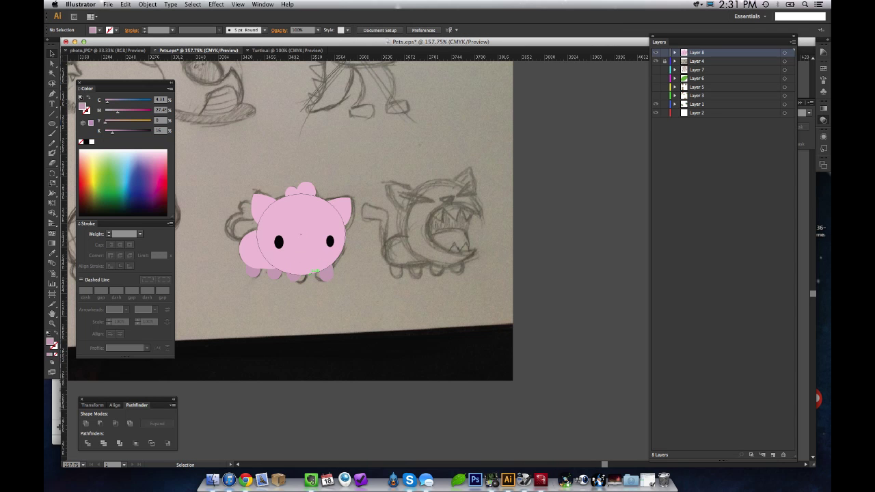
Step: Draw the tail's inner curve and rounded tip with the Pen tool, starting from the body's rear and following the sketch
key(space)
click(246, 241)
drag(239, 220, 255, 209)
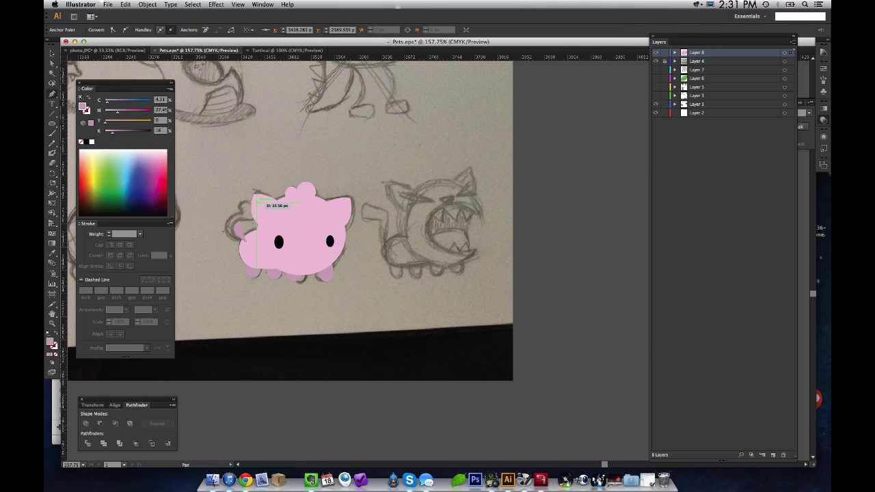
mouse_move(249, 202)
mouse_down()
mouse_move(260, 212)
mouse_move(261, 200)
mouse_up()
key(super+z)
drag(227, 163, 229, 163)
drag(250, 203, 243, 223)
click(252, 194)
key(super+z)
alt+click(239, 204)
key(super+z)
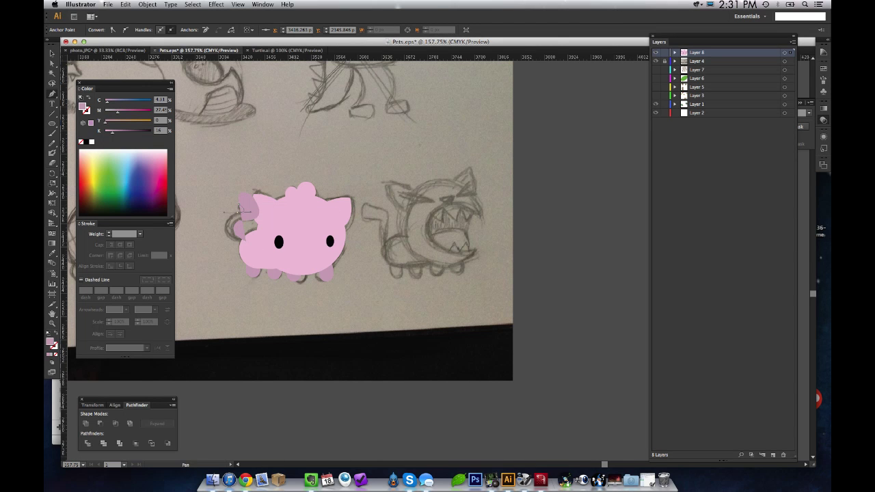
Step: Continue the tail path along its outer curve back down to the body's rear
drag(238, 212, 225, 212)
click(240, 246)
drag(242, 246, 272, 257)
key(super+z)
key(v)
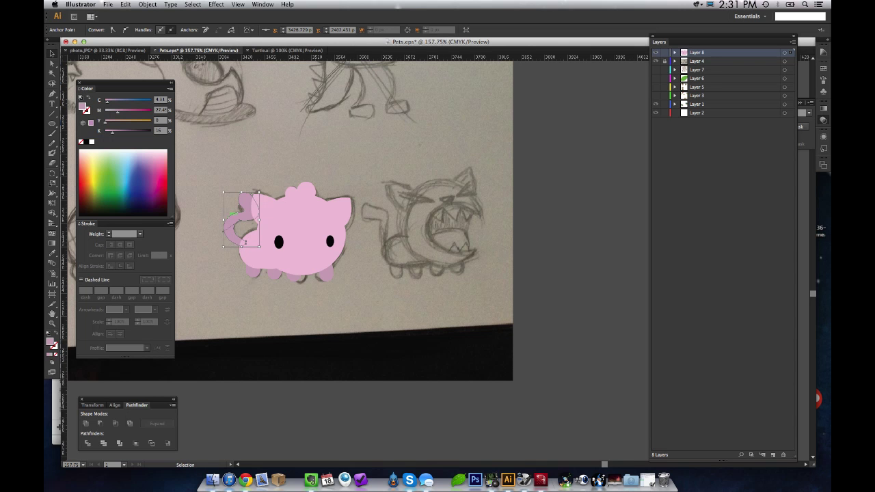
Step: Rotate the tail so its tip leans away from the head
click(253, 193)
click(254, 193)
drag(223, 190, 245, 214)
key(super+shift+a)
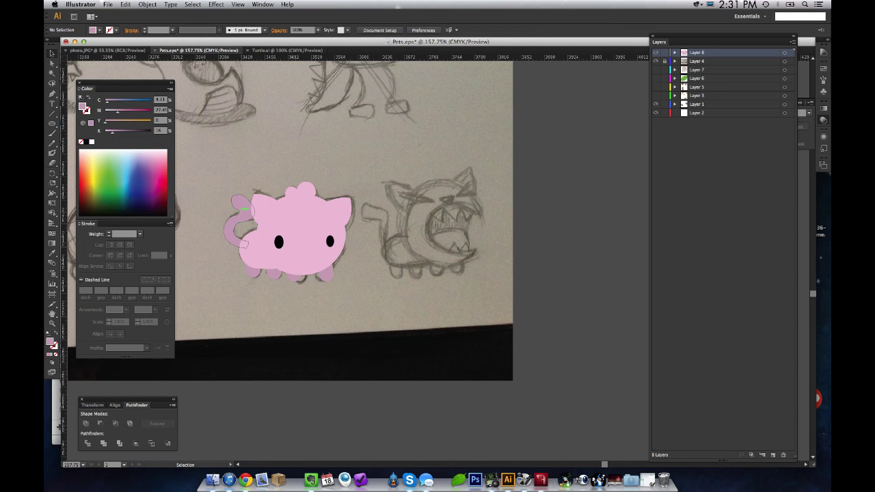
Step: Recolour the tail with the light pink sampled from the head
click(244, 211)
key(i)
click(270, 222)
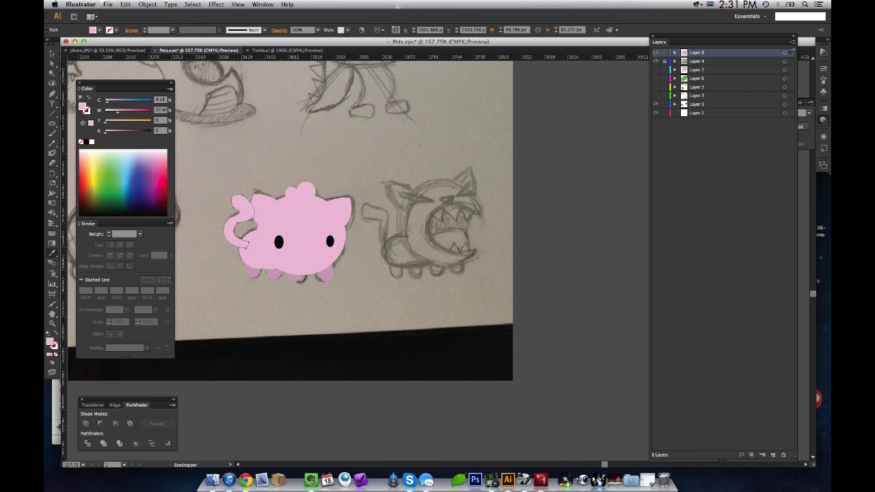
key(v)
key(super+shift+a)
Step: Adjust the anchor points of the tail's tip with direct selection
key(a)
click(246, 212)
key(super+shift+a)
click(235, 209)
drag(230, 201, 249, 194)
click(245, 195)
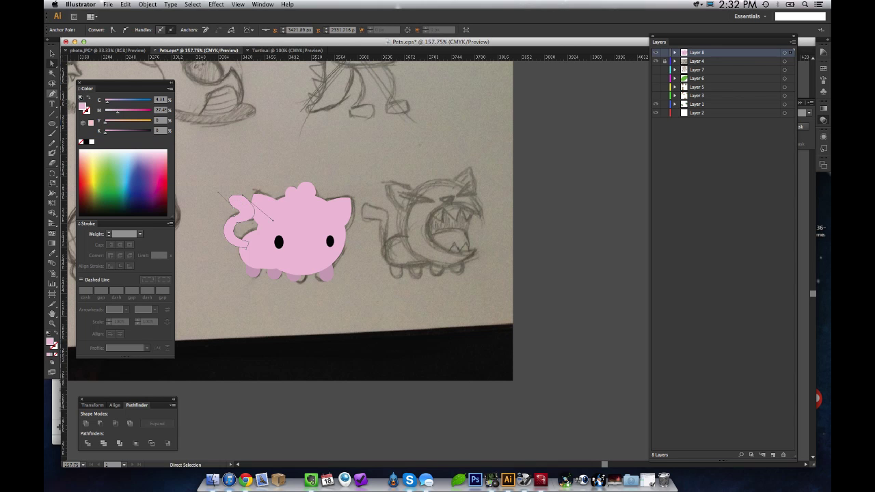
Step: Bend the tail tip up and outward by adjusting its curve handles with the Convert Anchor Point tool
click(52, 94)
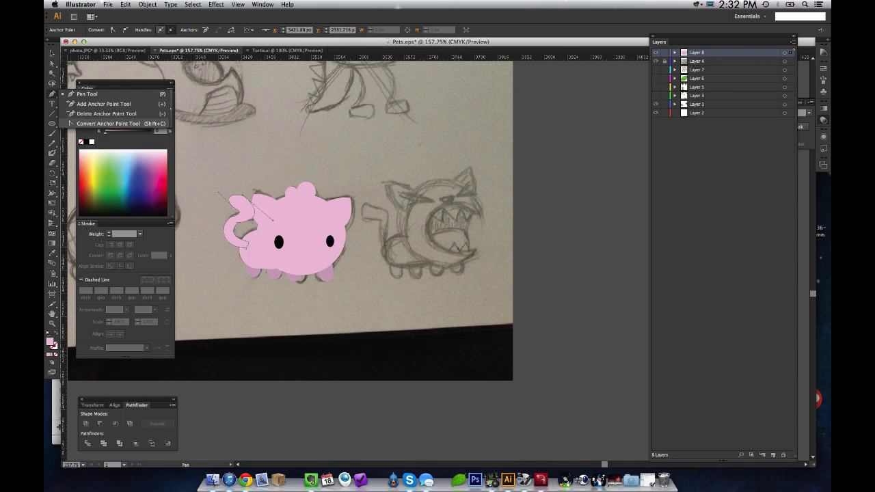
click(103, 123)
drag(242, 196, 242, 201)
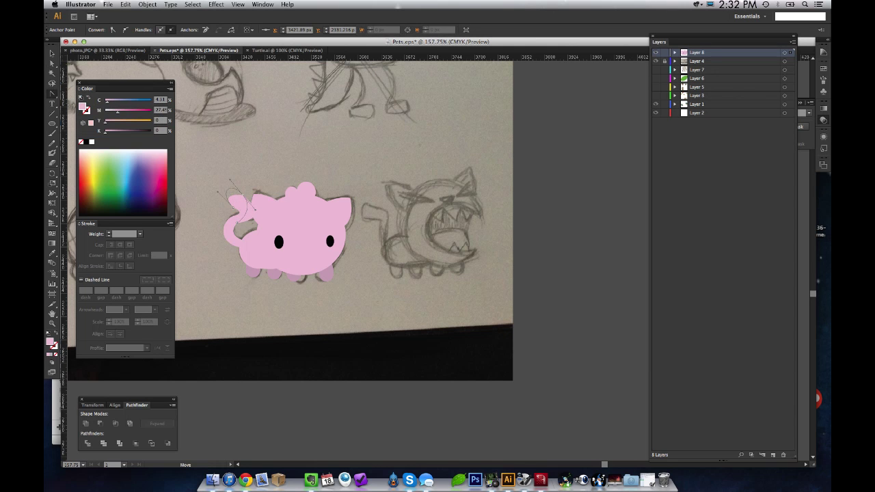
drag(256, 209, 231, 207)
Step: Adjust the anchor at the bend between the tail's tip and its lower curve
key(a)
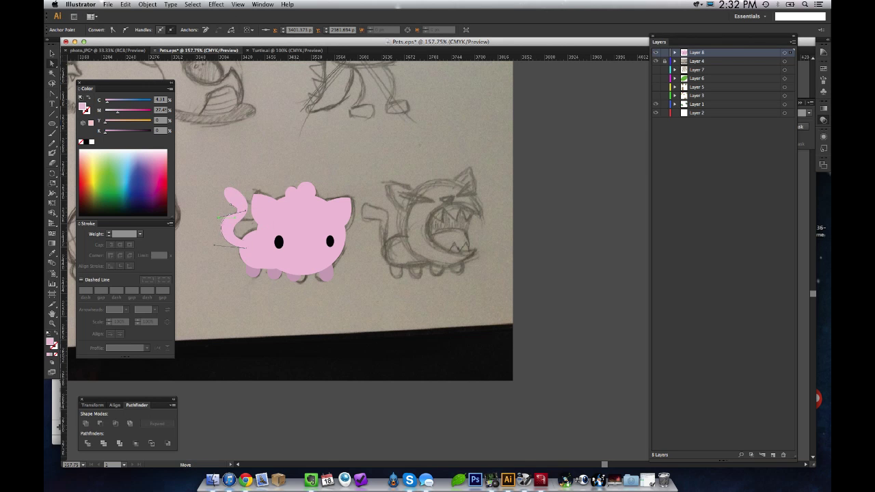
drag(234, 212, 237, 217)
click(247, 227)
click(260, 248)
Step: Switch to outline view and refine the handles of the tail's outer lower curve near the body
key(super+y)
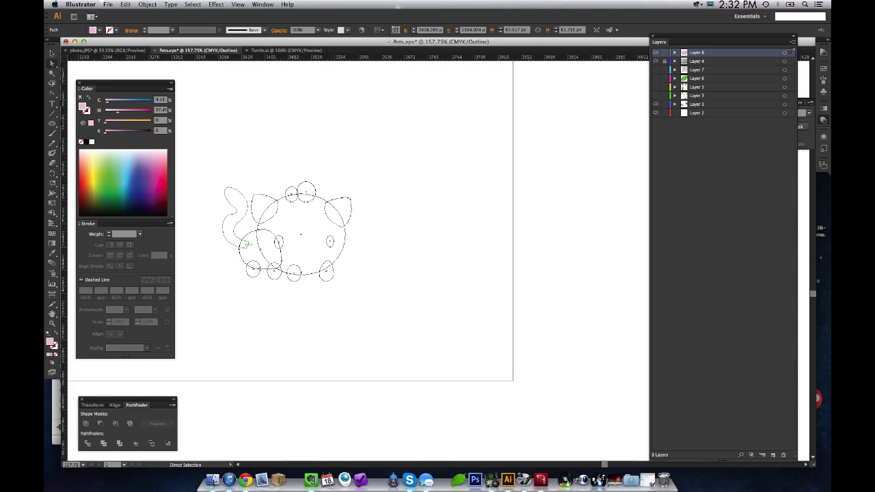
key(a)
drag(246, 244, 240, 246)
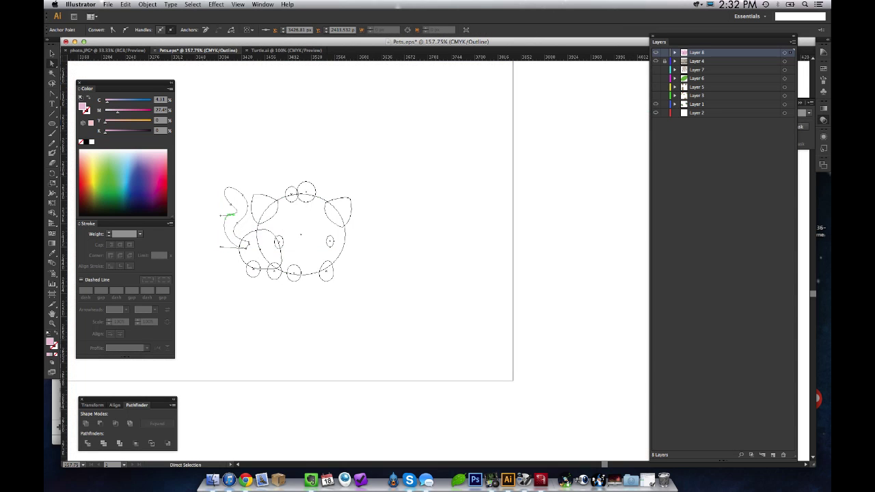
drag(221, 215, 229, 218)
click(218, 210)
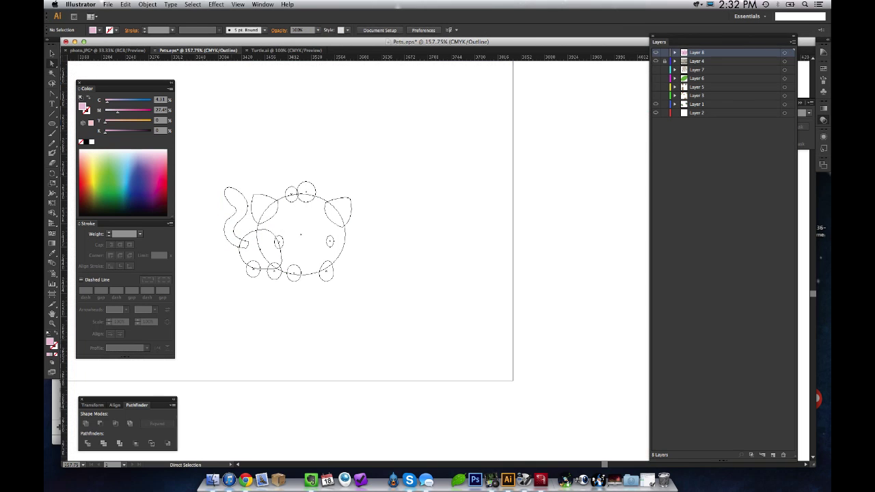
Step: Smooth the outer bend below the tail's tip in outline view, and return to the preview display
drag(231, 204, 229, 202)
click(239, 204)
click(222, 221)
drag(230, 216, 224, 224)
click(237, 203)
key(v)
key(super+y)
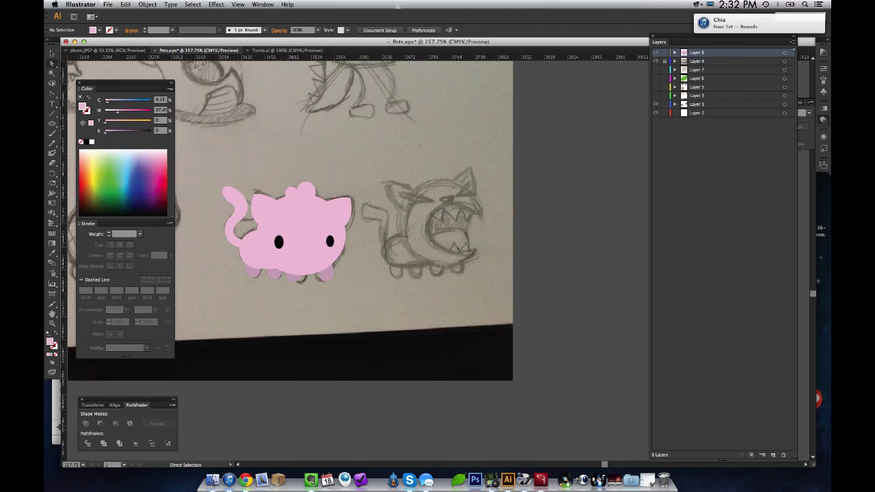
Step: Draw a small, flat nose shape between and below the eyes with the Pen tool
key(v)
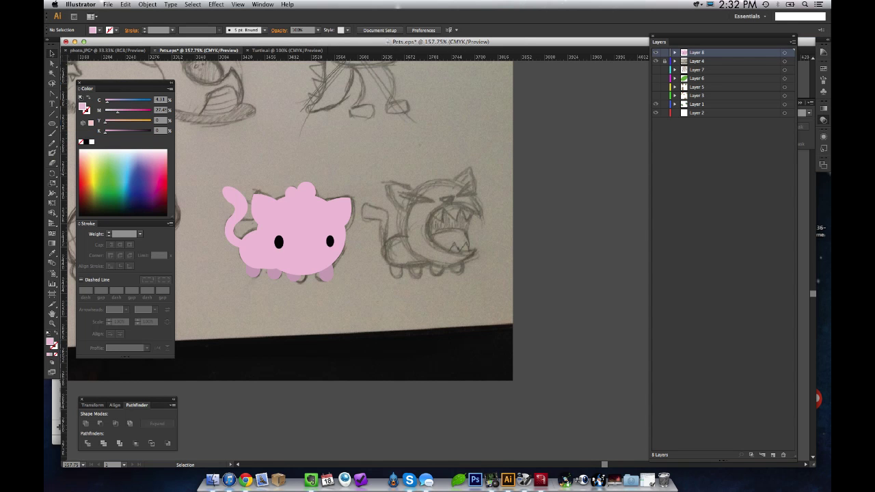
click(51, 93)
click(87, 94)
click(301, 253)
click(319, 253)
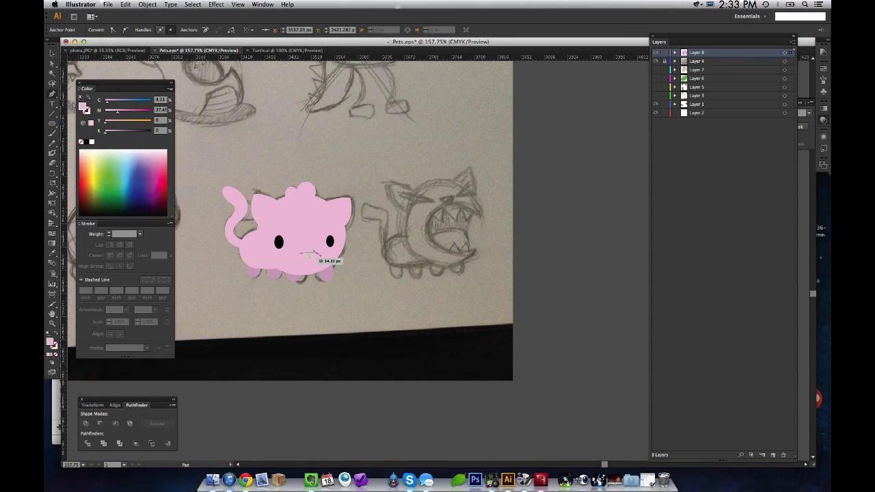
click(309, 257)
drag(311, 255, 304, 258)
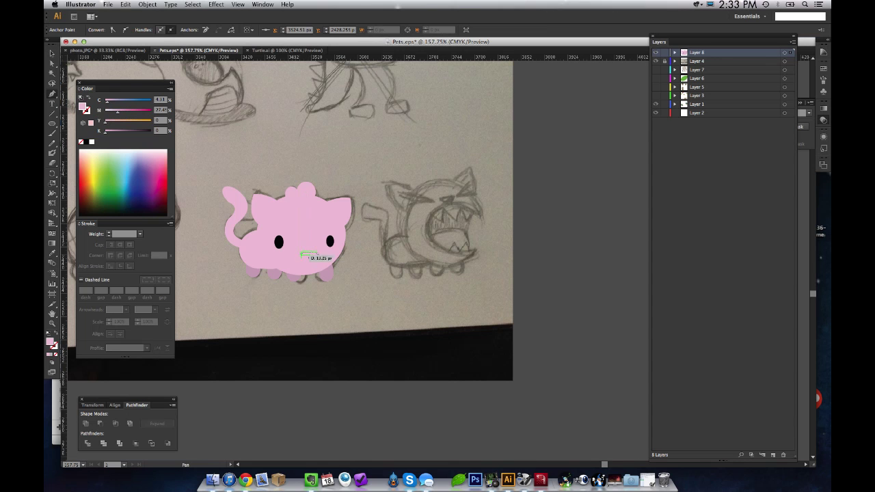
Step: Fill the nose with the black sampled from an eye and nudge it slightly into place
key(p)
key(i)
click(279, 242)
key(v)
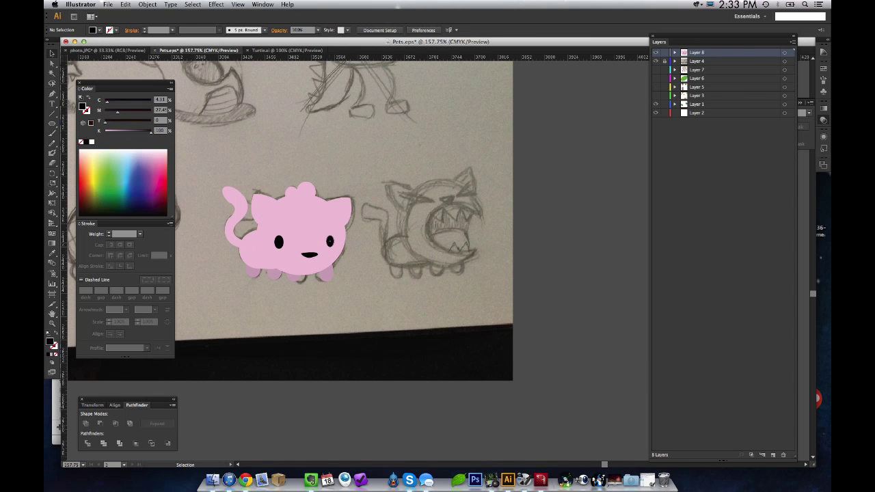
drag(309, 254, 308, 256)
Step: Select the whole pink cat and move it off its sketch to the area directly below
click(245, 163)
drag(245, 163, 369, 287)
drag(278, 243, 557, 242)
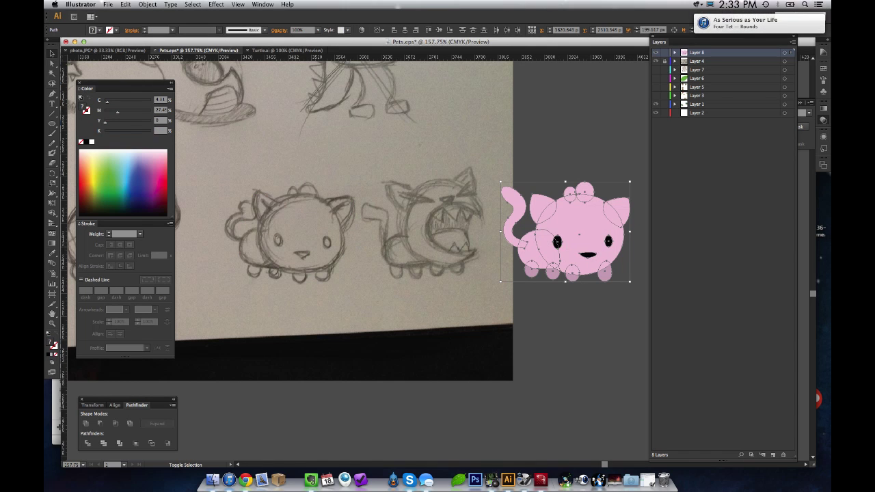
mouse_move(581, 238)
mouse_down()
mouse_move(455, 240)
mouse_move(324, 264)
mouse_move(304, 338)
mouse_up()
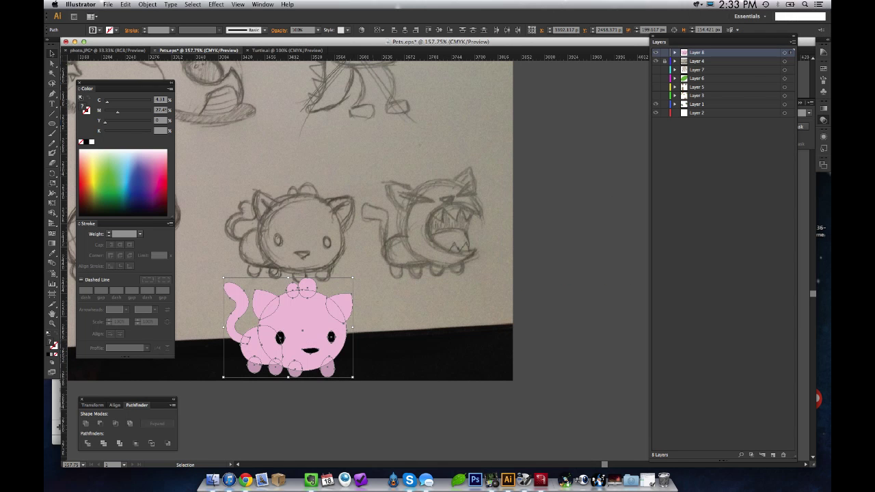
key(super+shift+a)
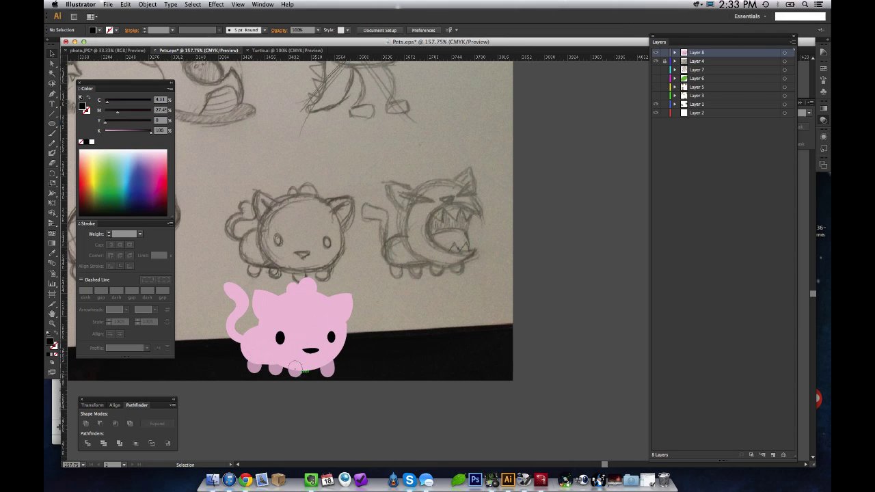
Step: Nudge the two front feet slightly toward the cat's tail side
drag(295, 370, 325, 367)
click(300, 367)
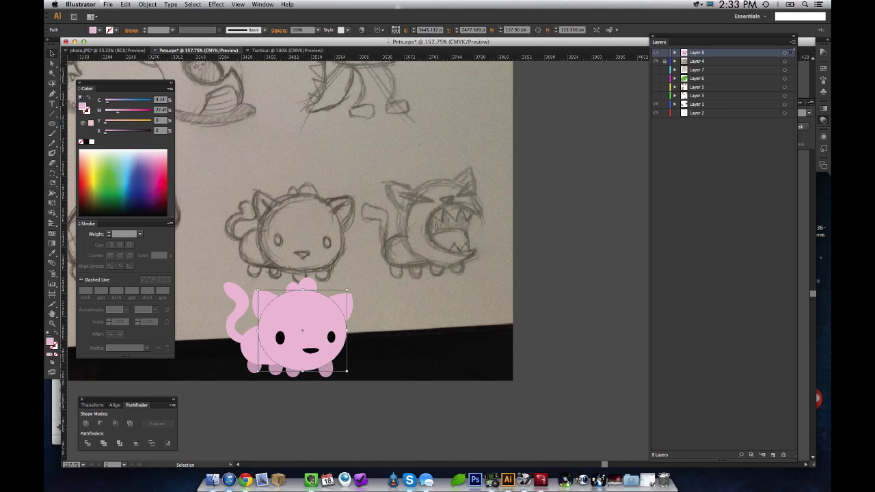
key(super+shift+a)
Step: Flatten the head's underside by raising its bottom anchor and extending the curve handles outward
key(a)
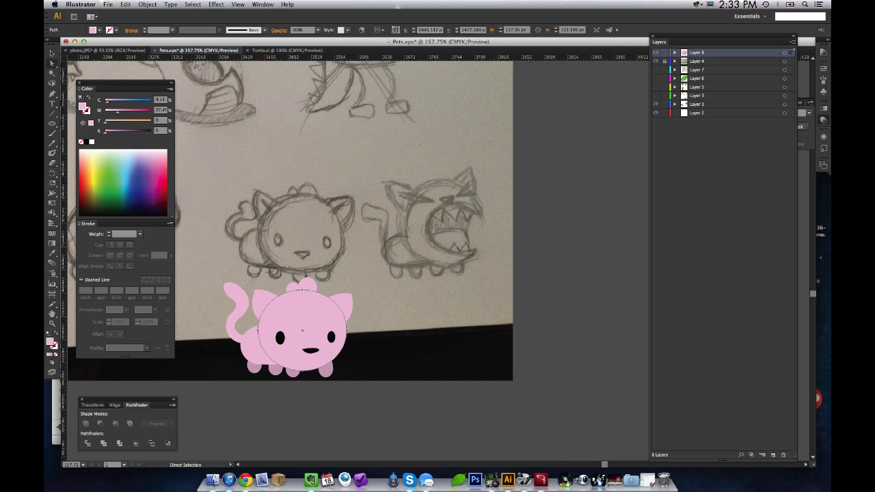
drag(304, 369, 328, 367)
click(341, 378)
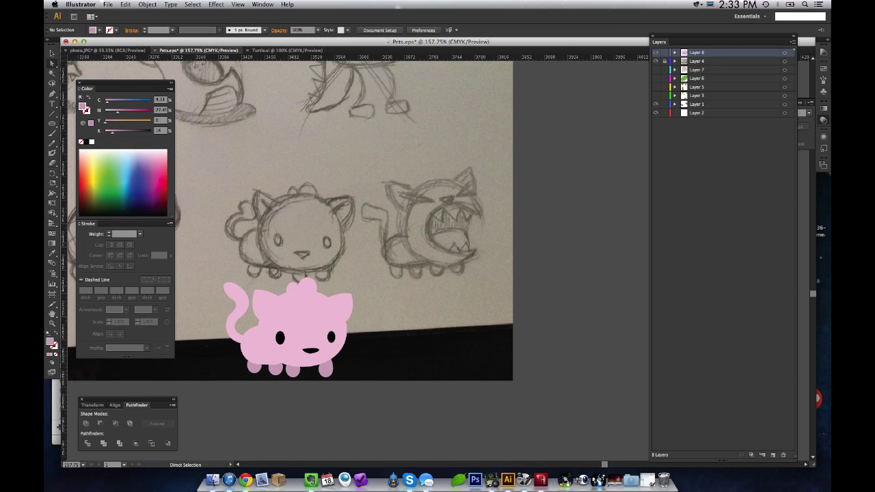
click(306, 366)
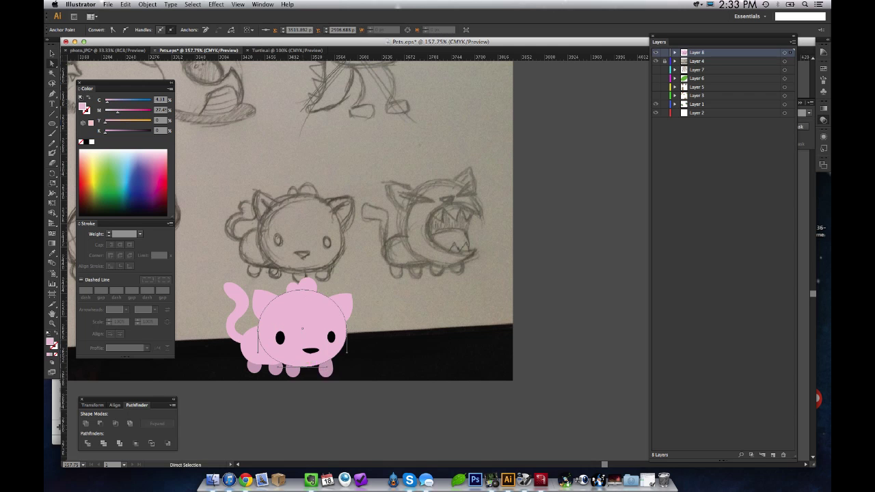
drag(278, 367, 262, 367)
drag(348, 367, 335, 368)
key(v)
click(355, 384)
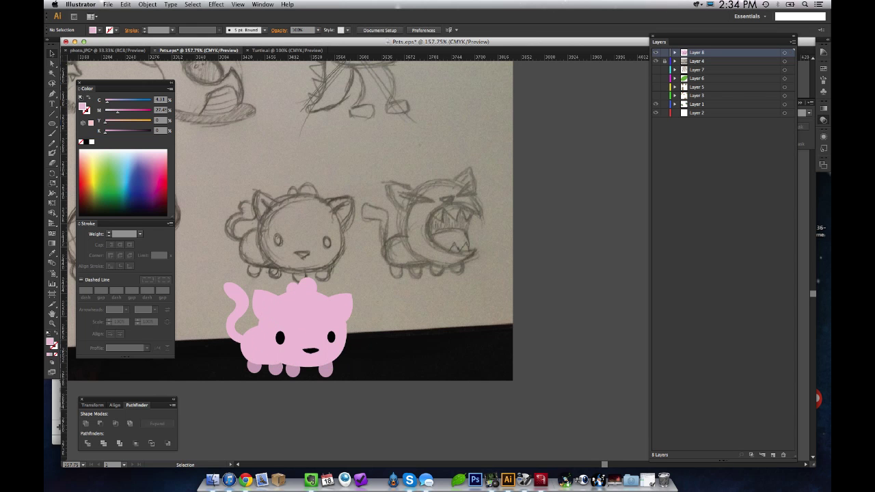
Step: Move the nose up between the eyes and nudge the eye nearest the tail inward
drag(312, 350, 308, 344)
click(355, 384)
key(super+shift+a)
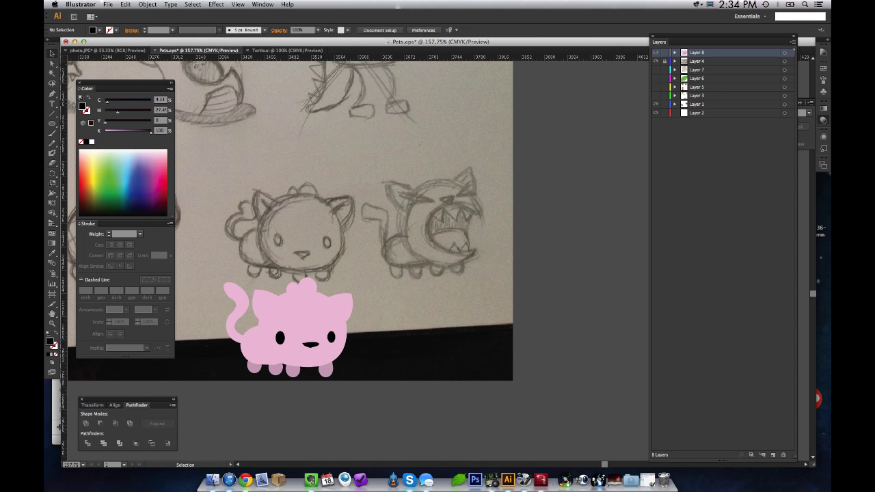
drag(279, 338, 282, 338)
Step: Set the rear body's magenta value to 31%
click(256, 352)
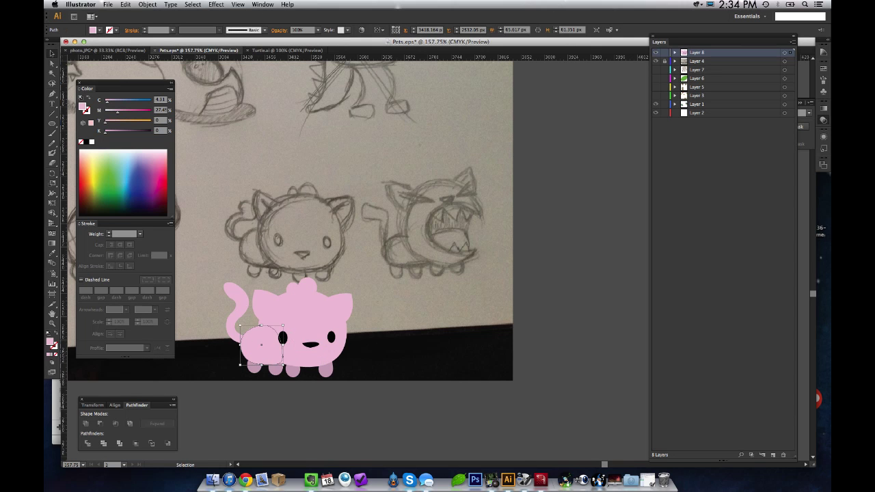
drag(117, 112, 120, 112)
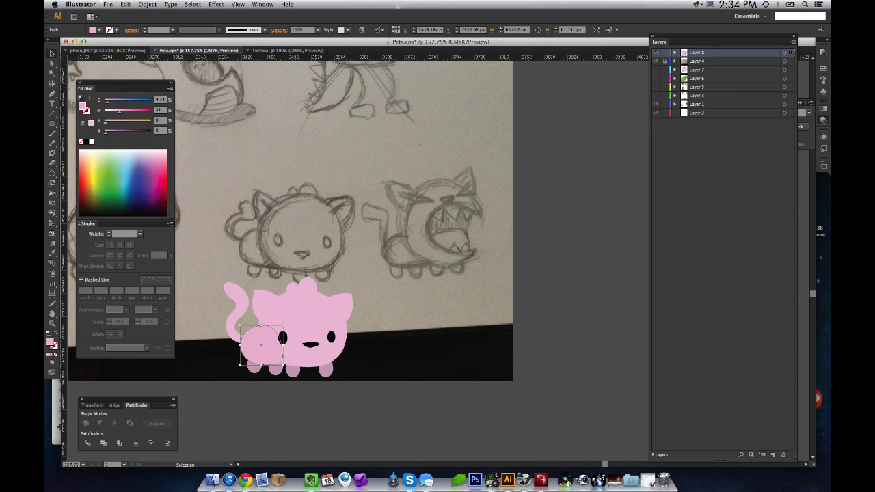
click(229, 365)
Step: Send the rear body and its two rear feet behind the head
click(259, 347)
shift+click(277, 368)
shift+click(257, 368)
key(super+g)
click(229, 367)
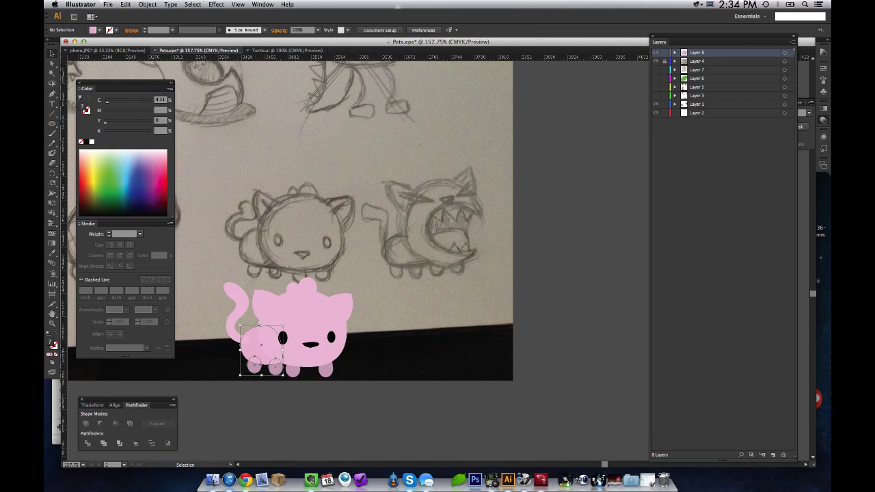
Step: Darken the rear body by setting its black value to 8%
click(261, 345)
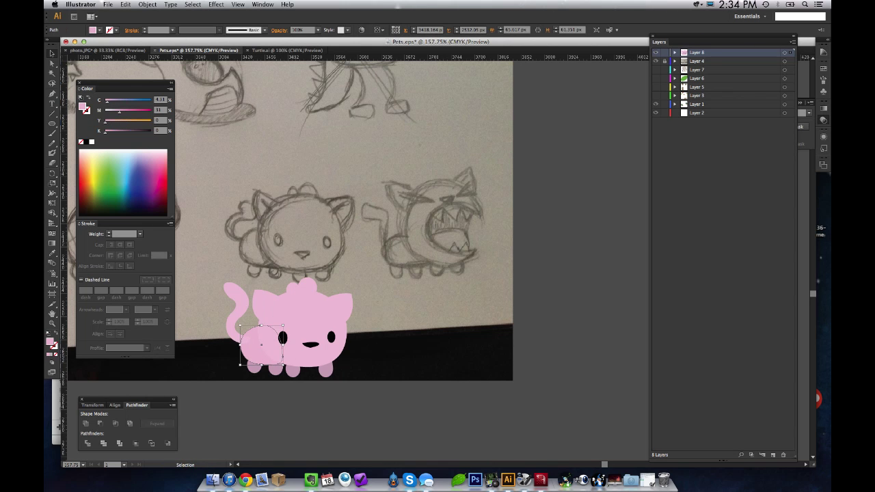
drag(105, 132, 110, 132)
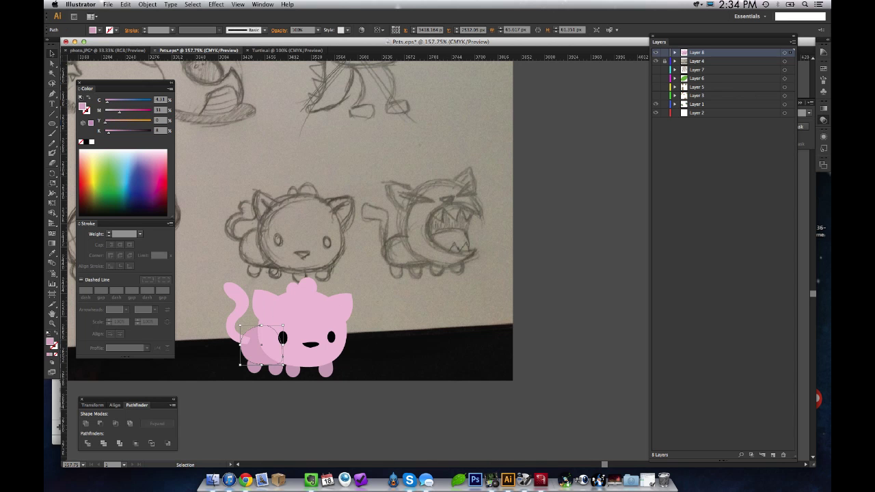
key(super+shift+a)
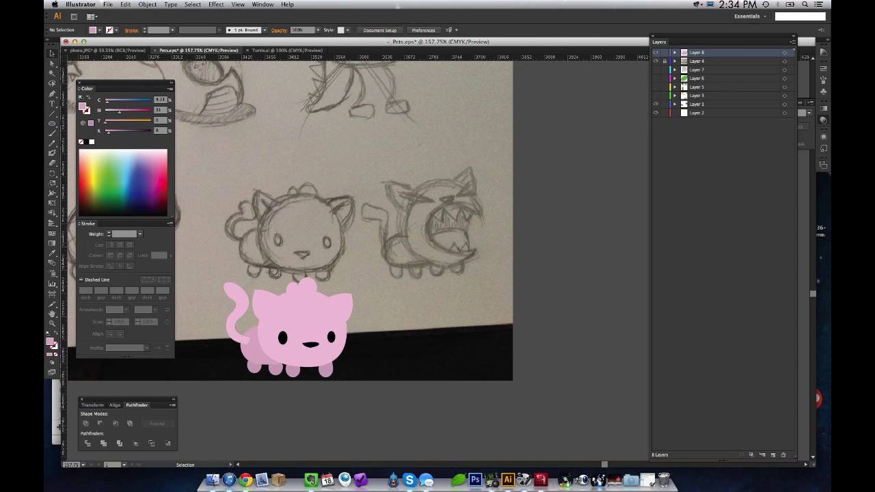
Step: Select all four feet and darken them by setting their black value to 26%
click(255, 367)
shift+click(275, 369)
shift+click(293, 371)
shift+click(327, 370)
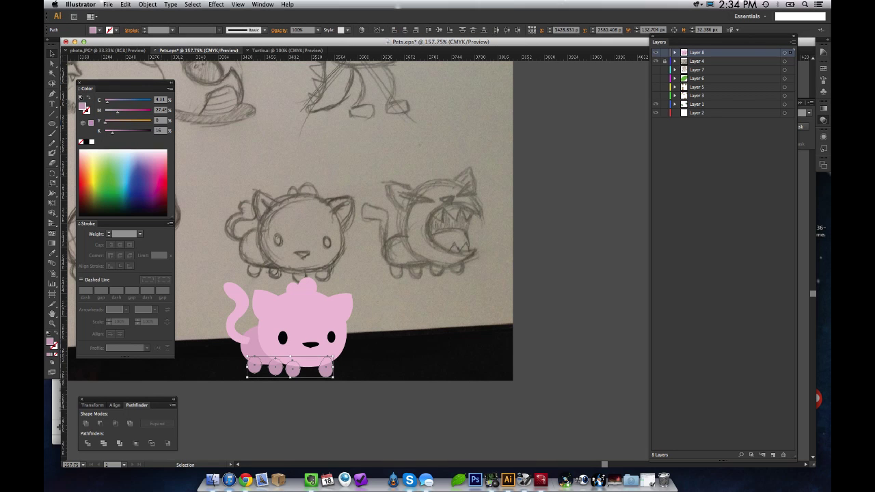
drag(112, 133, 117, 133)
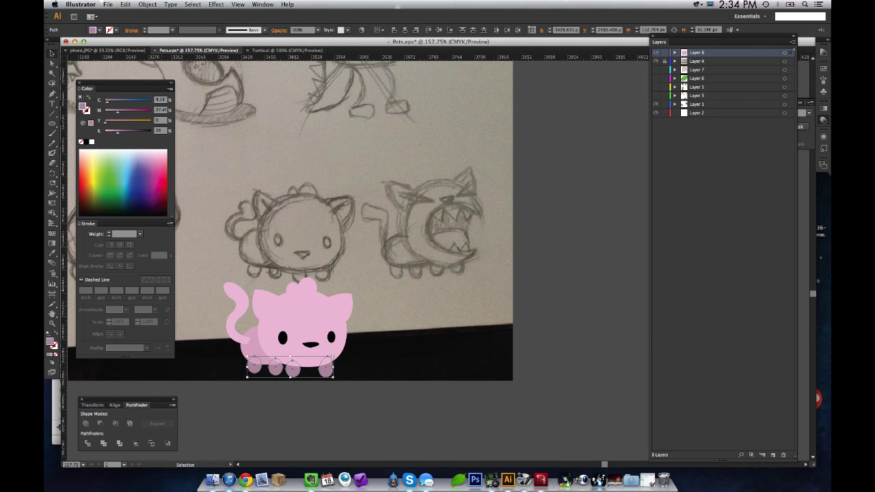
key(super+shift+a)
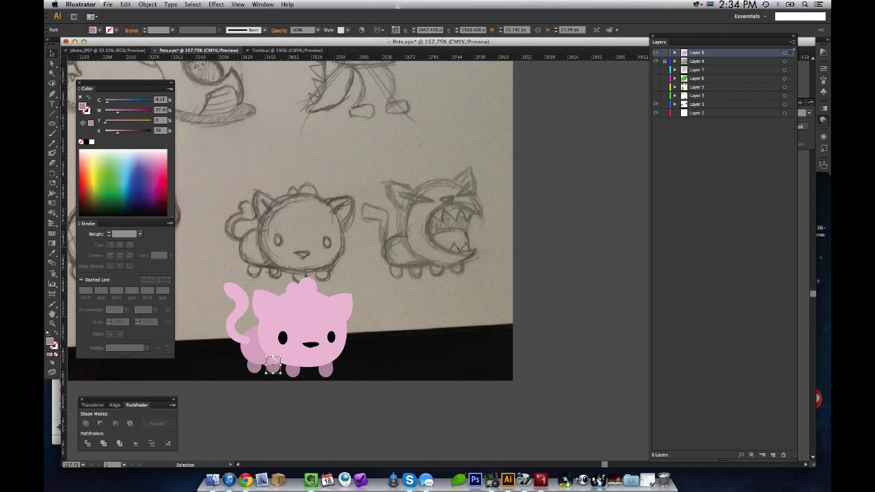
Step: Shift the inner rear foot and the two front feet slightly toward the tail side to even their spacing
key(a)
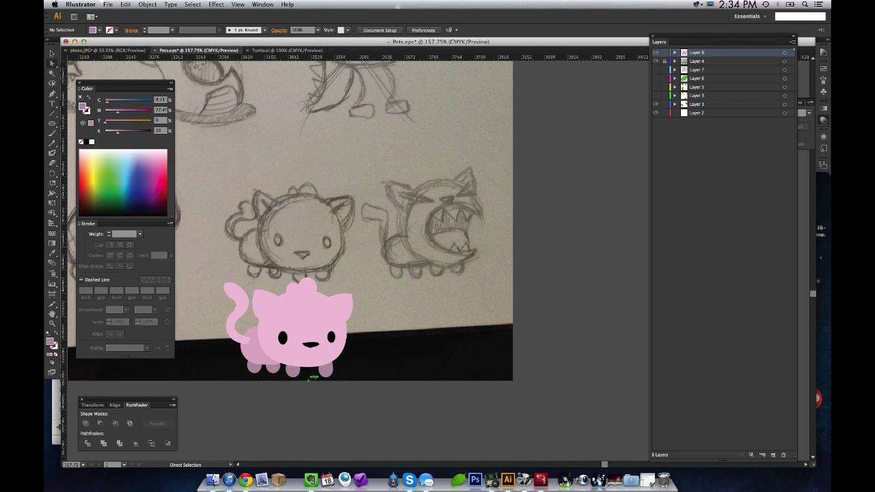
key(v)
mouse_move(293, 374)
mouse_down()
mouse_move(324, 366)
mouse_move(290, 368)
mouse_up()
key(super+shift+a)
key(super+shift+a)
key(super+shift+a)
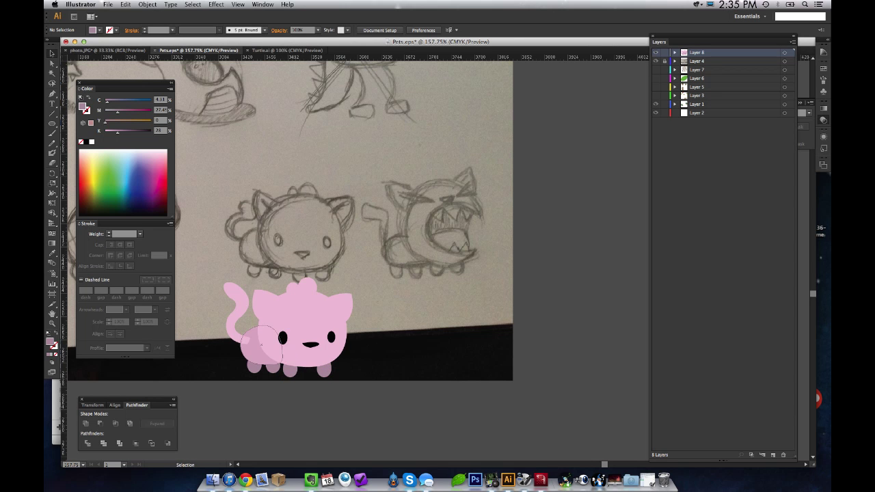
Step: Enlarge the rear body to about 76 by 66 px and send the tail backward behind it
click(272, 367)
drag(282, 366, 290, 367)
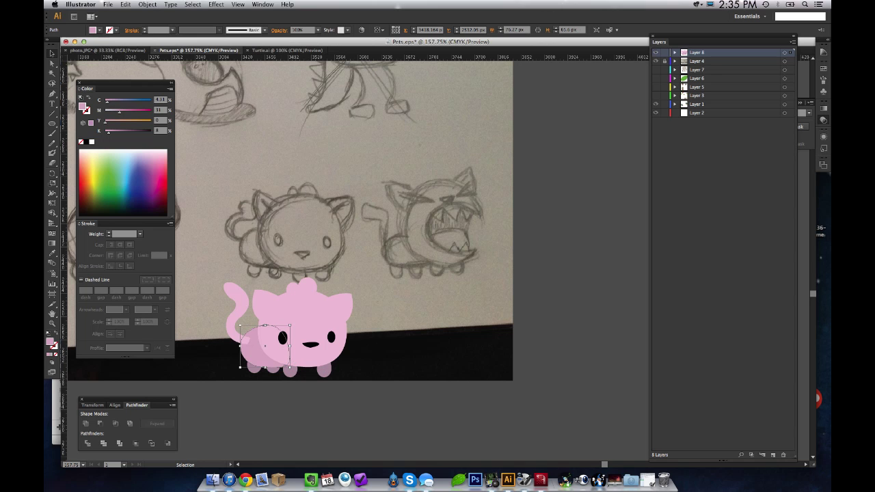
key(ctrl+[)
click(237, 317)
key(super+[)
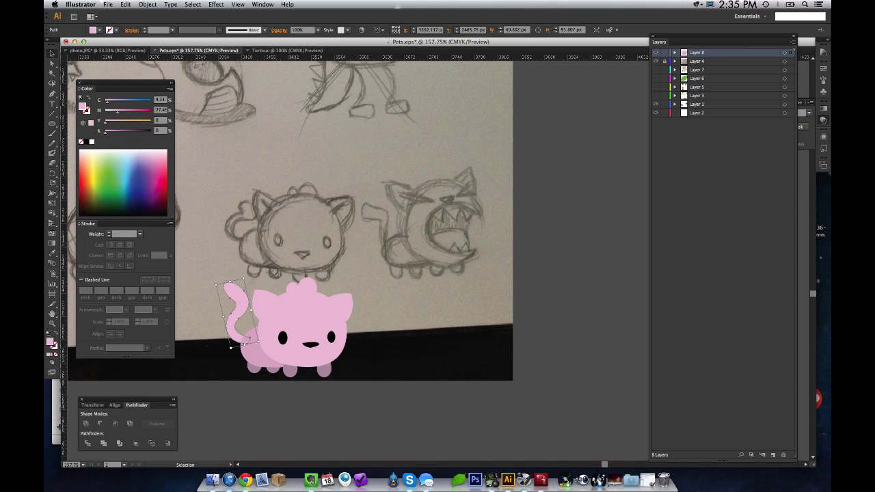
Step: Raise the inner front foot slightly under the head
click(203, 313)
drag(291, 369, 324, 360)
click(307, 376)
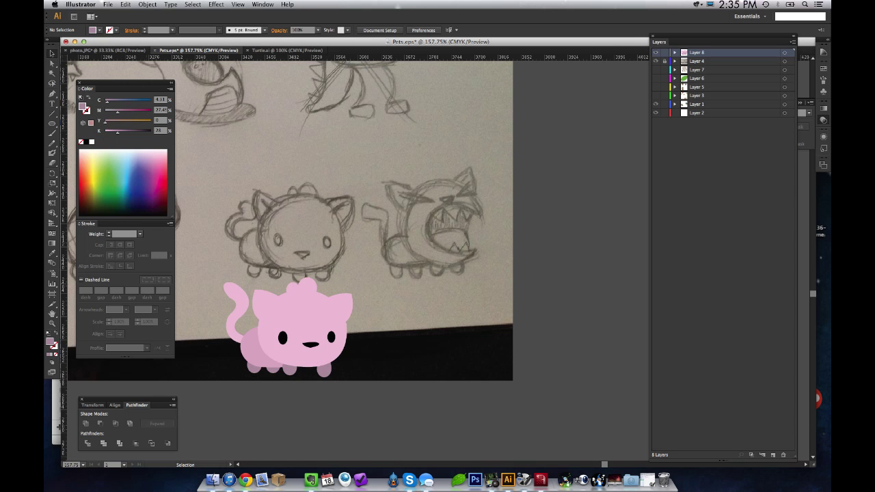
Step: Draw a small triangular inner-ear shape on the ear nearest the tail with the Pen tool
key(p)
click(258, 293)
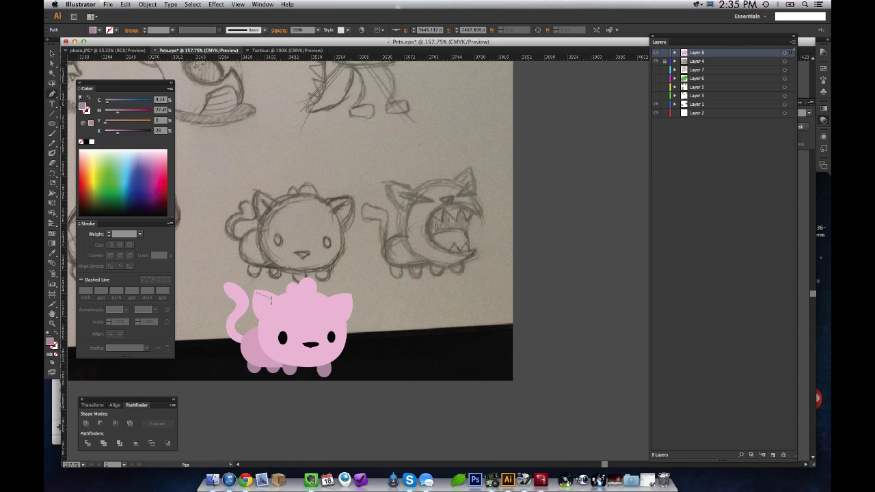
click(271, 299)
click(271, 301)
click(265, 308)
click(258, 293)
Step: Fill the inner-ear shape with the darker pink sampled from the rear body
key(i)
click(253, 348)
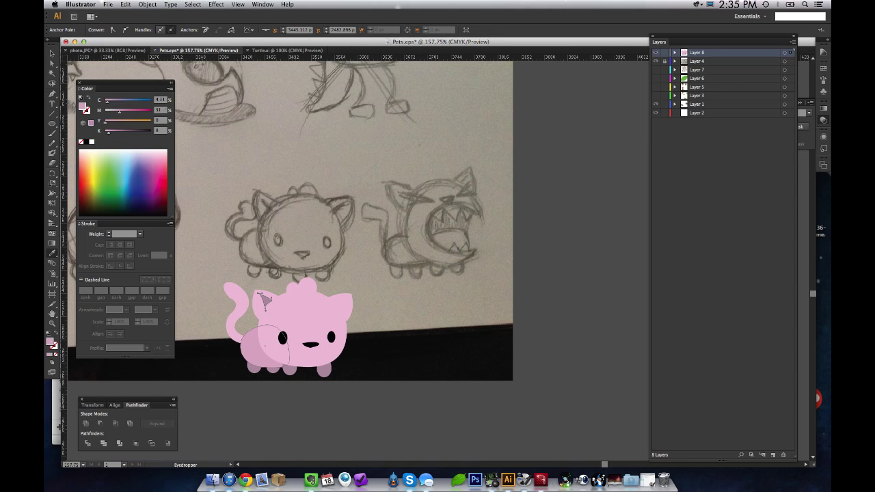
key(v)
click(217, 369)
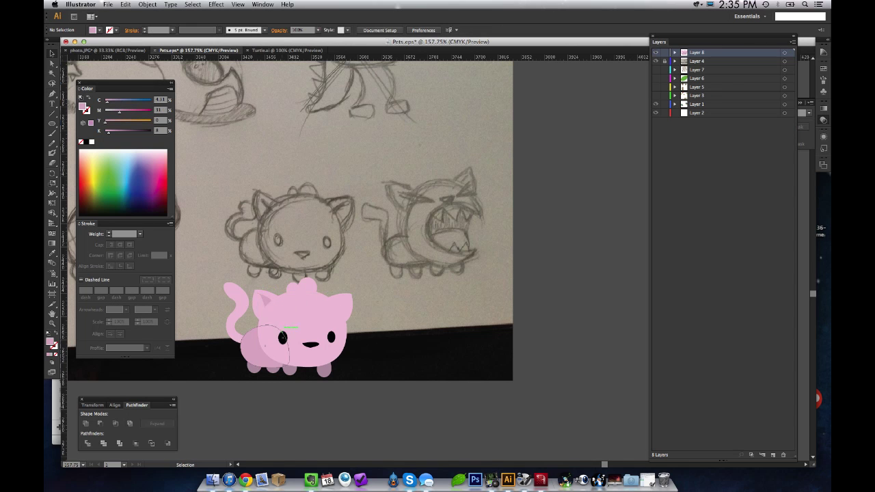
Step: Duplicate the inner-ear shape toward the opposite ear and mirror the copy with Reflect
click(264, 298)
drag(263, 298, 326, 312)
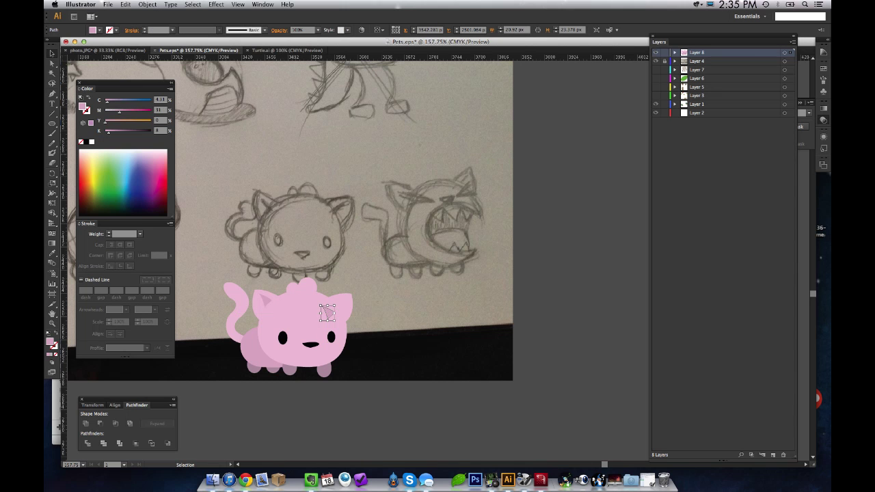
click(125, 4)
mouse_move(171, 5)
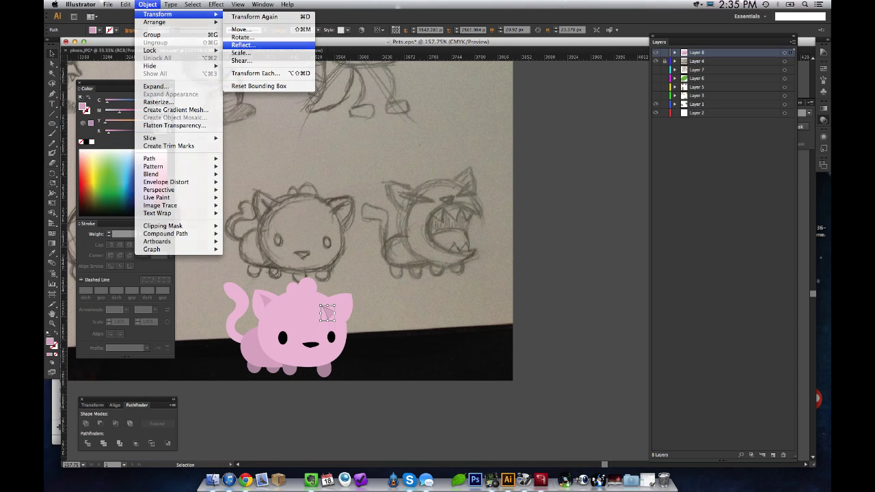
click(242, 45)
key(Return)
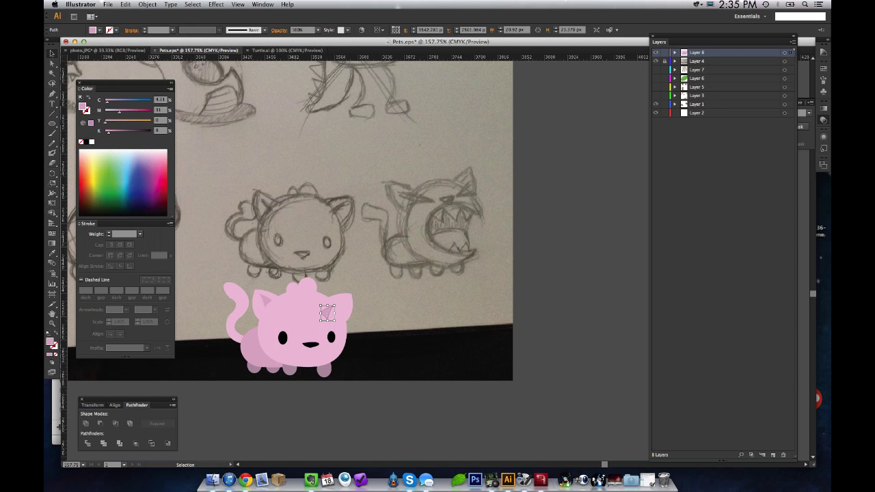
Step: Position the mirrored inner-ear copy inside the ear farthest from the tail
mouse_move(327, 312)
mouse_down()
mouse_move(348, 295)
mouse_move(337, 303)
mouse_up()
key(super+shift+a)
drag(337, 303, 338, 306)
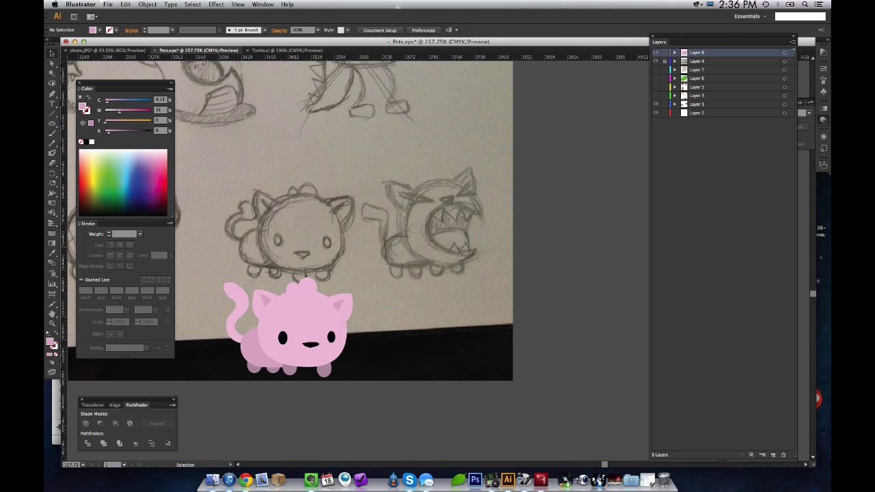
Step: Extend the rear body's lower edge under the head toward the front foot farthest from the tail by moving its anchor point
click(273, 357)
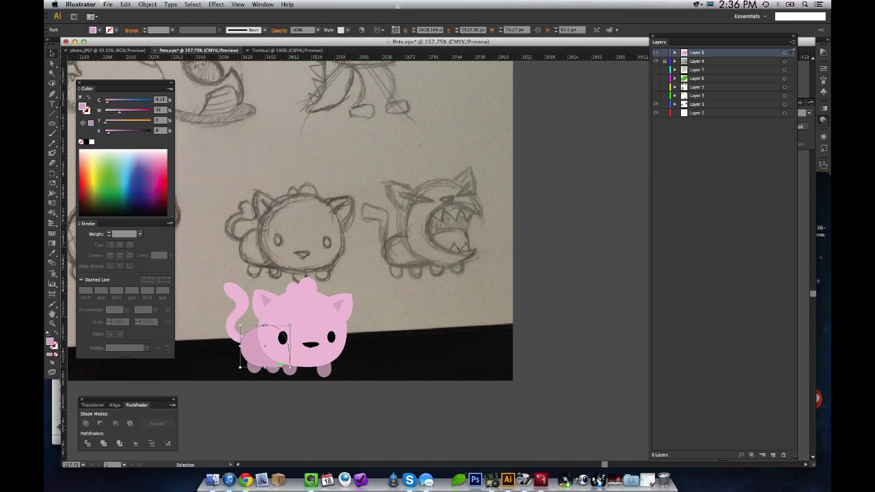
click(289, 367)
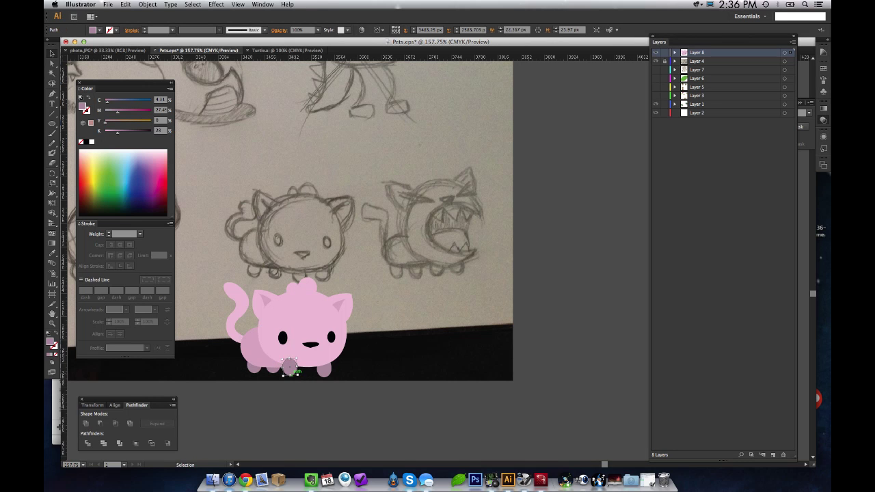
key(super+shift+a)
key(z)
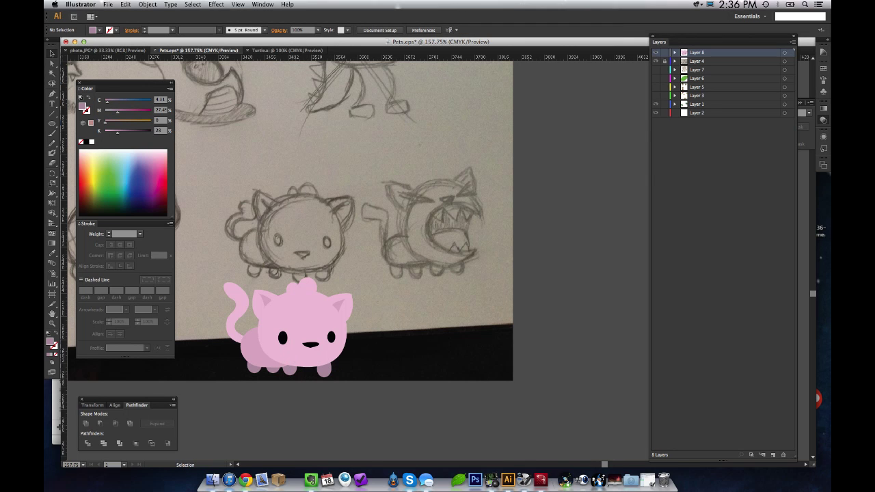
drag(320, 393, 338, 385)
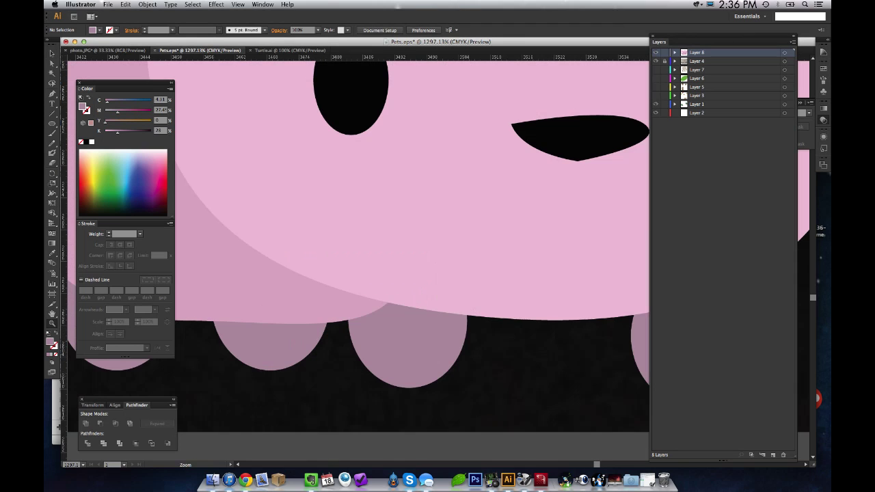
key(super+y)
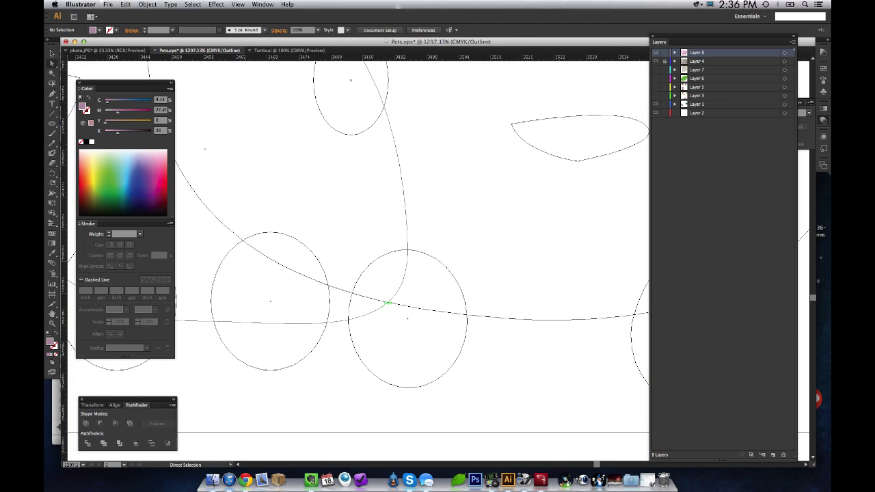
click(381, 306)
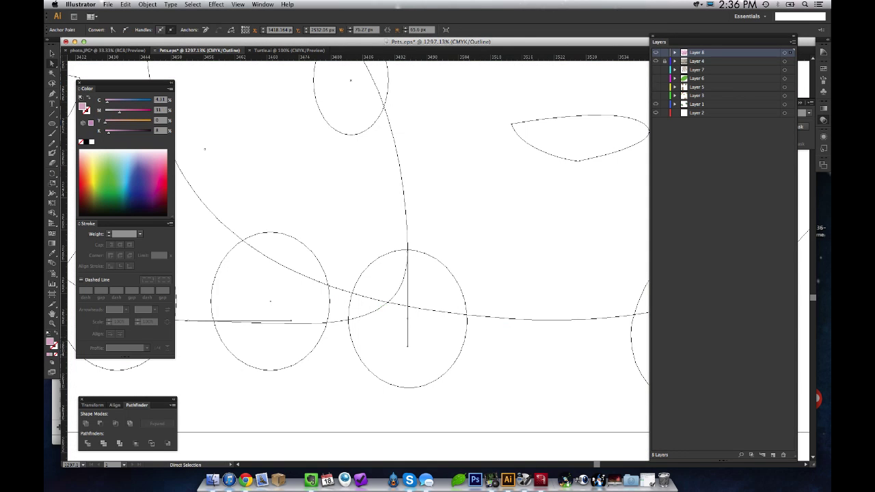
key(p)
click(377, 310)
key(a)
click(377, 310)
drag(381, 306, 559, 315)
key(ctrl+y)
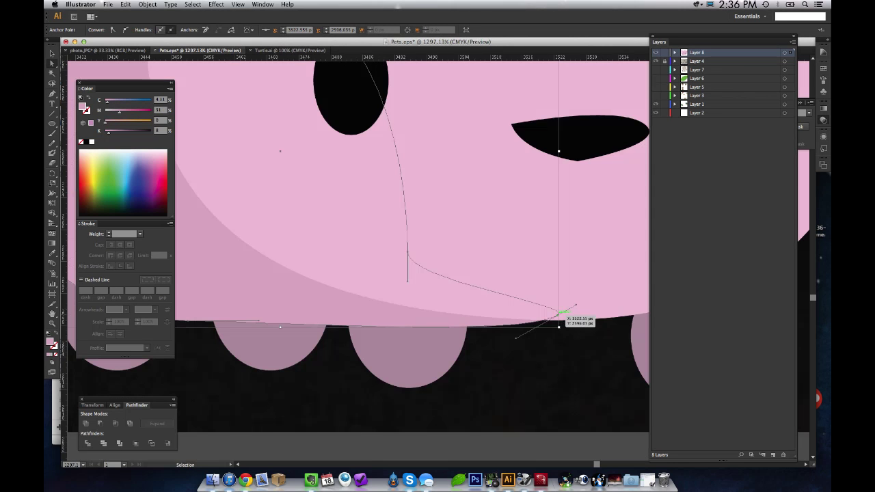
Step: Reshape the nose's upper edge by adjusting the curve handle of its anchor point
alt+super+click(539, 320)
alt+super+click(540, 320)
alt+super+click(540, 320)
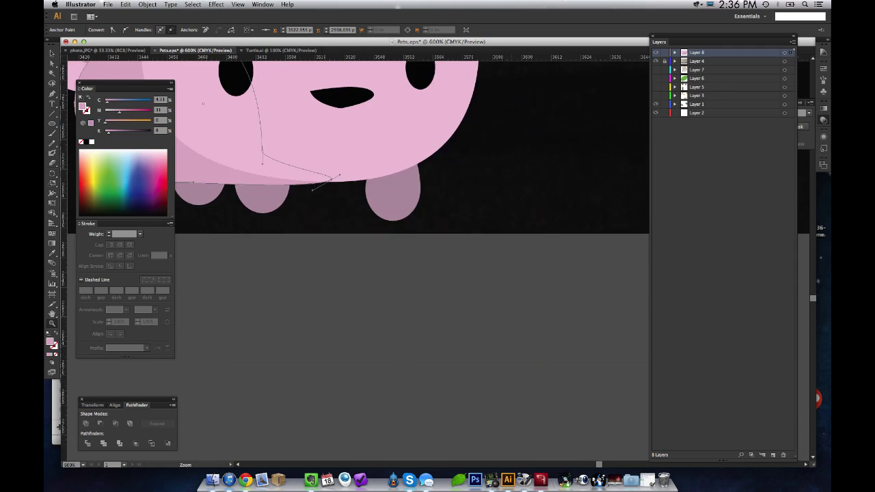
drag(536, 321, 569, 434)
drag(388, 209, 405, 277)
alt+click(405, 276)
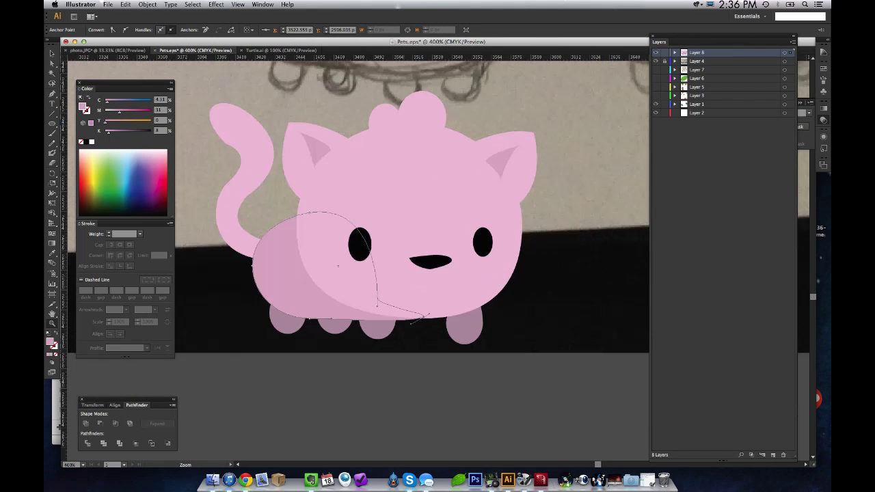
key(a)
click(418, 260)
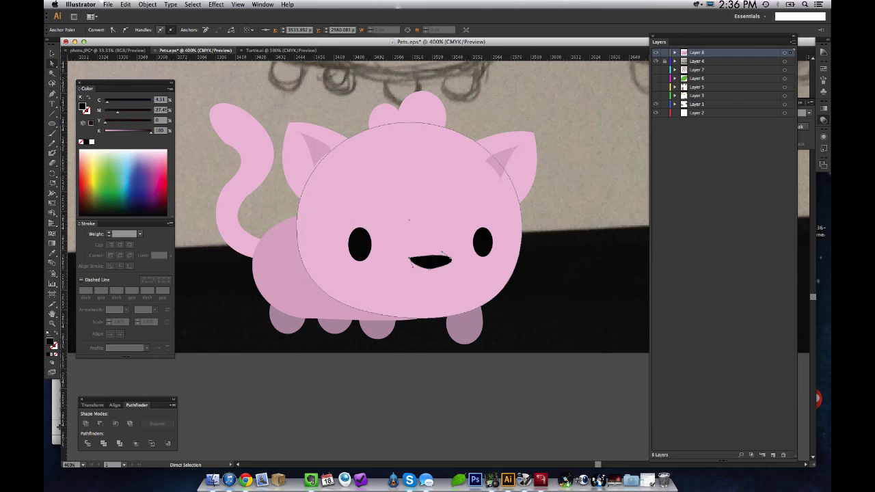
drag(442, 251, 434, 247)
key(v)
click(506, 333)
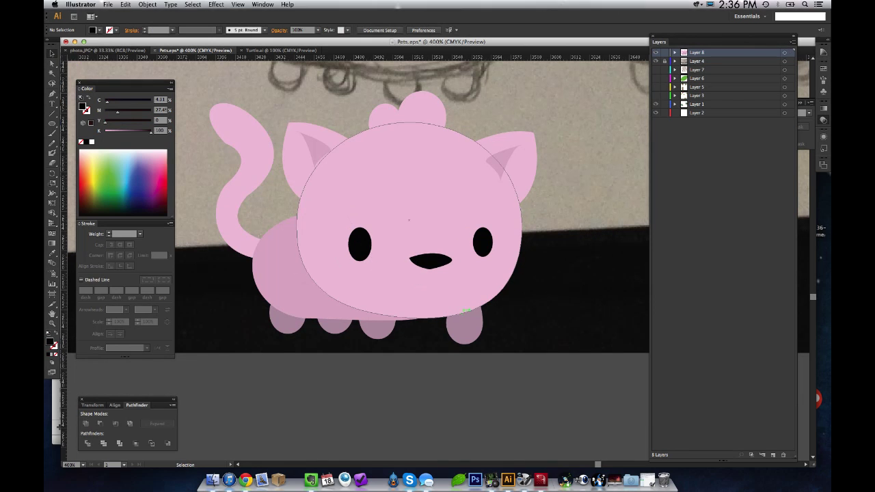
Step: Raise the front foot farthest from the tail slightly, and reposition the other front foot in front of the rear body but behind the head
click(471, 321)
key(super+shift+a)
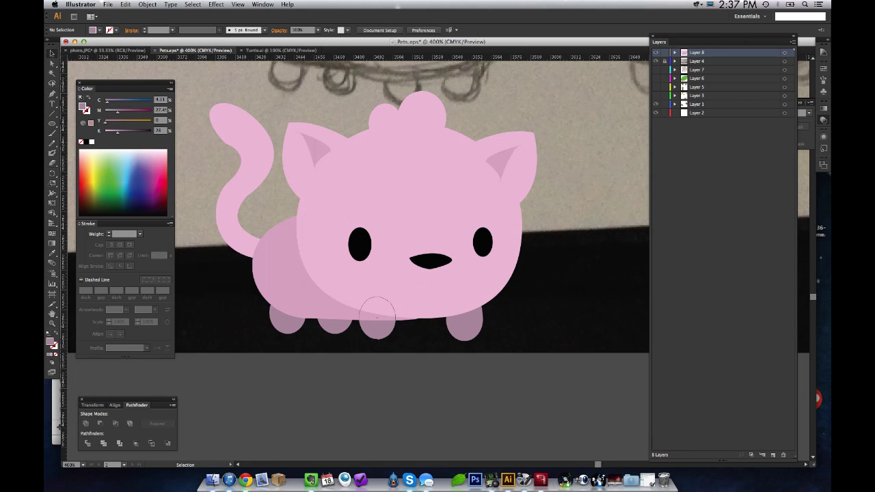
click(378, 329)
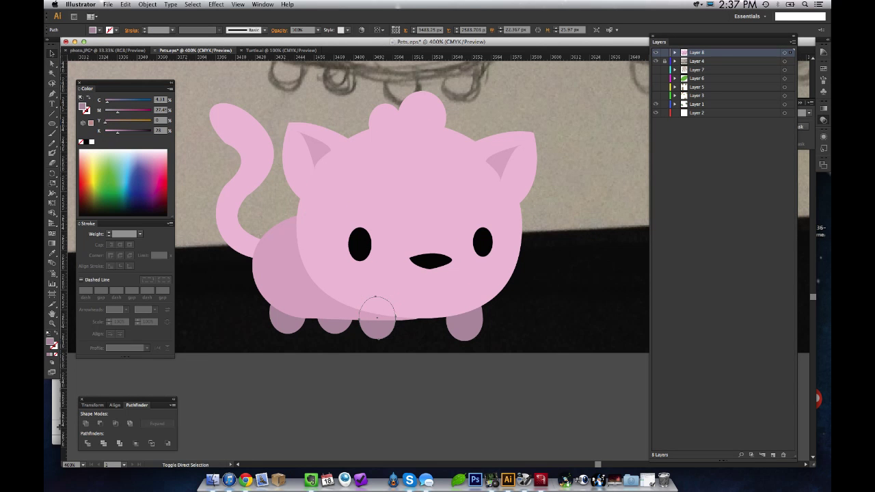
key(super+shift+])
key(a)
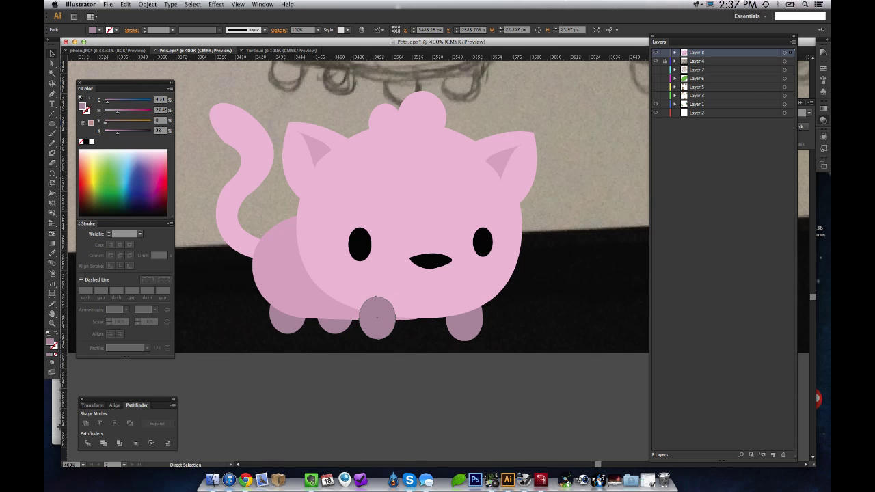
key(v)
drag(377, 317, 379, 320)
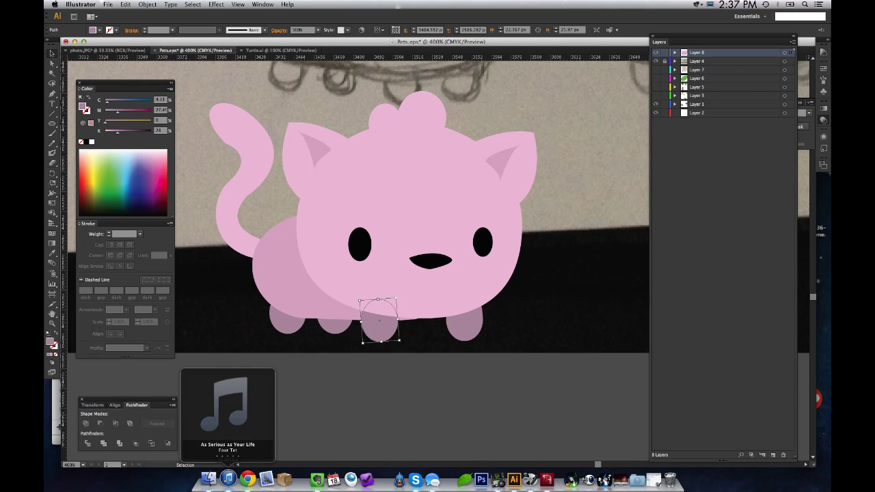
key(super+shift+a)
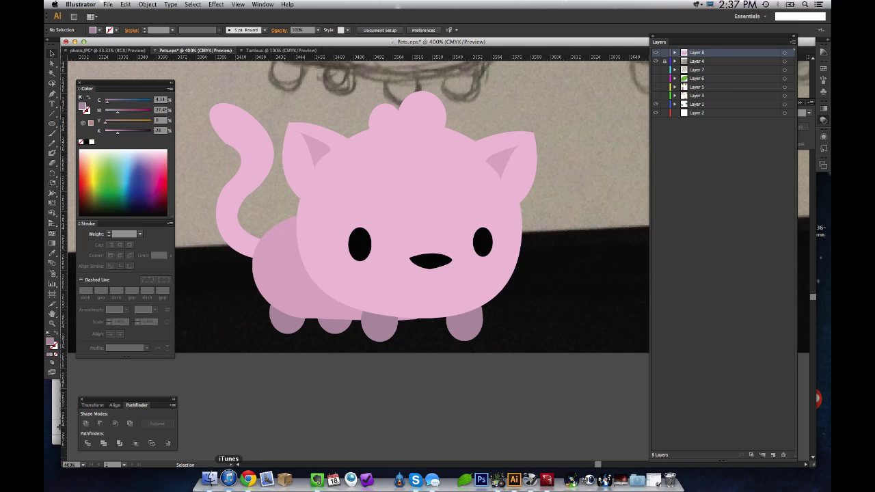
Step: Switch to iTunes and play the Four Tet song "And They All Look Broken Hearted"
click(229, 479)
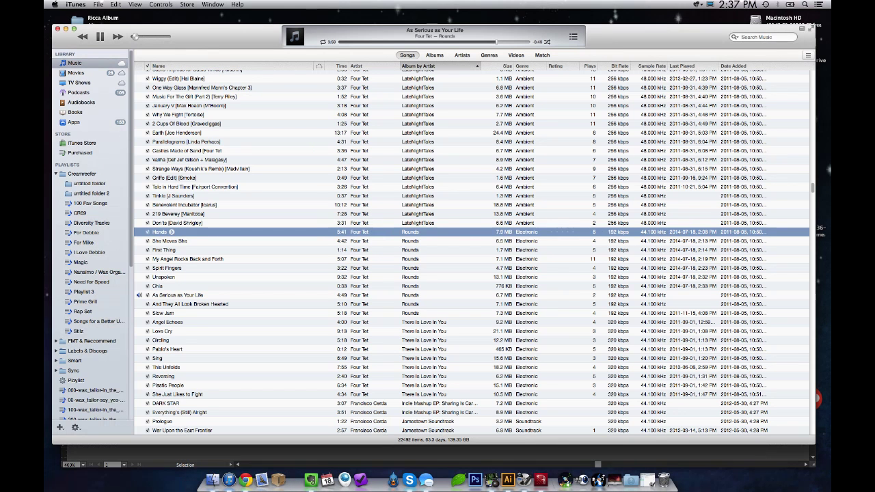
double_click(190, 304)
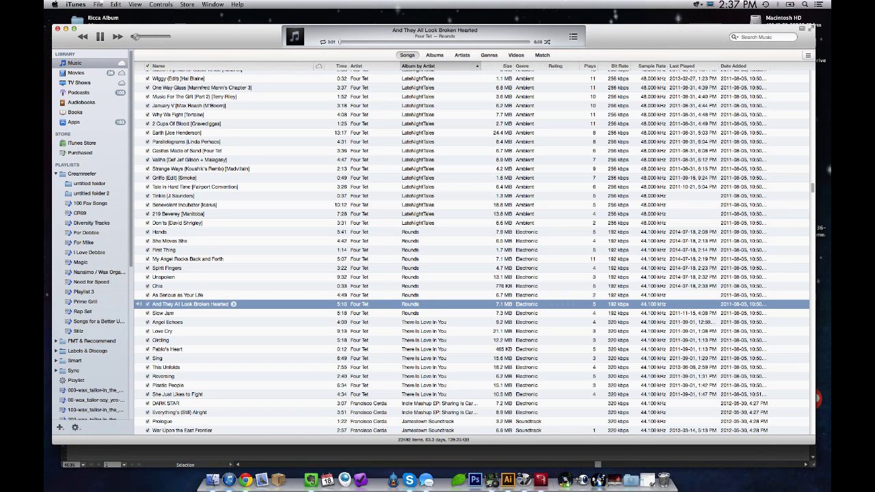
drag(136, 37, 138, 37)
key(super+Tab)
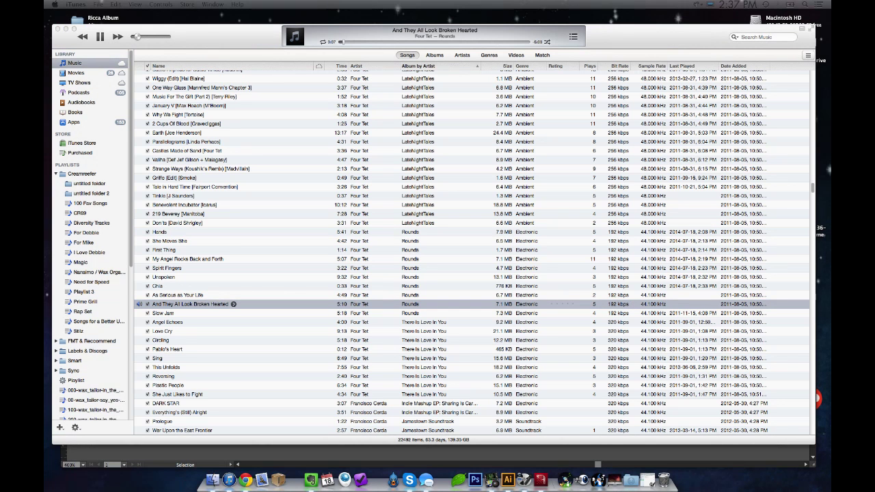
Step: Raise the iTunes playback volume, settling the level at slightly more than half
drag(137, 37, 165, 36)
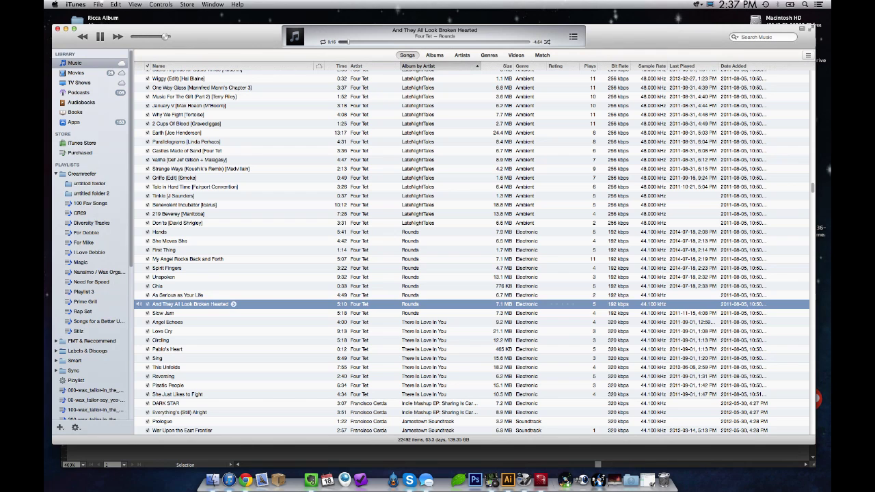
key(super+Tab)
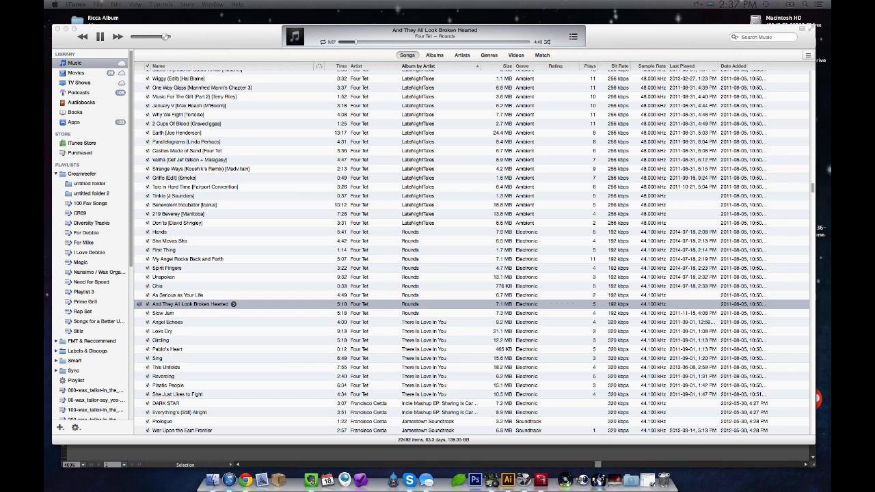
key(super+Tab)
key(super+Down)
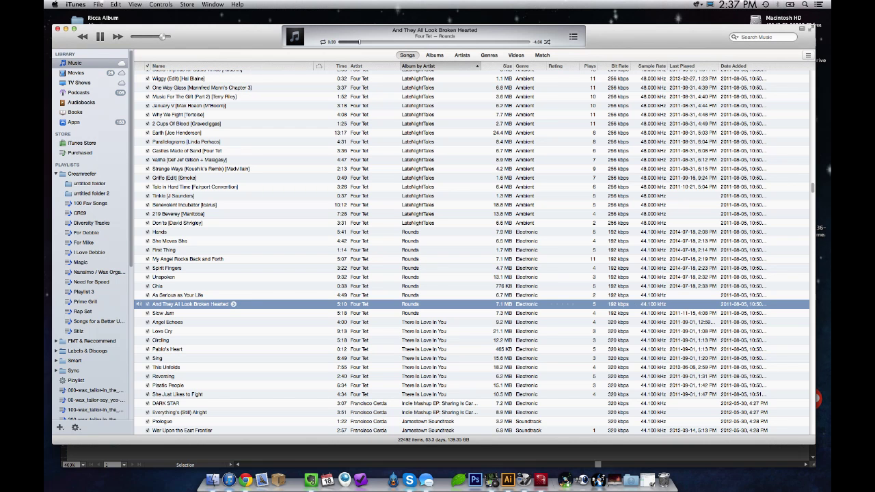
key(super+Tab)
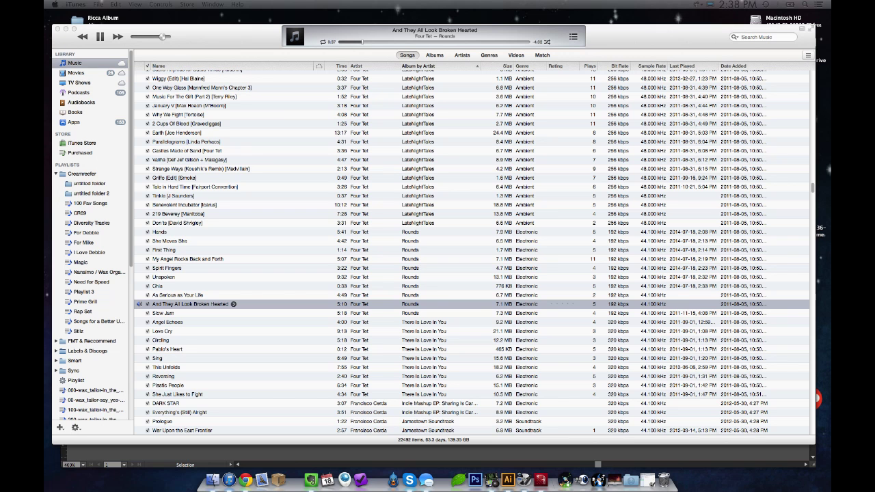
drag(162, 37, 156, 37)
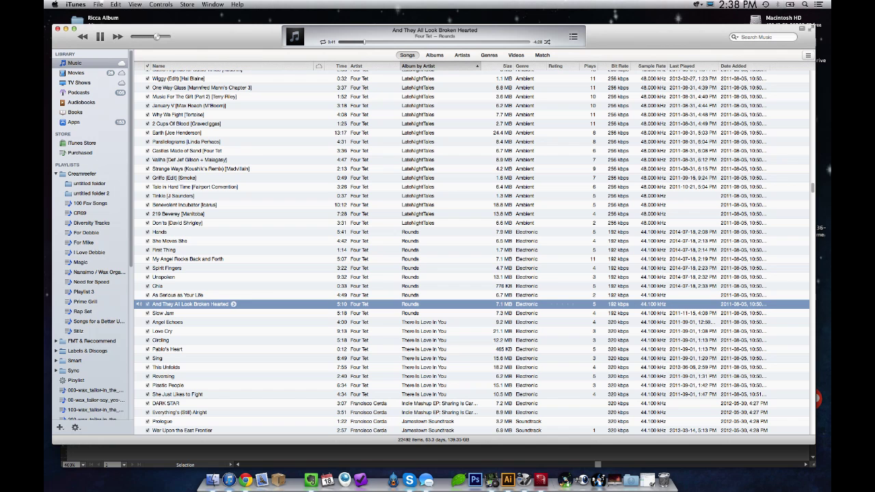
key(super+Tab)
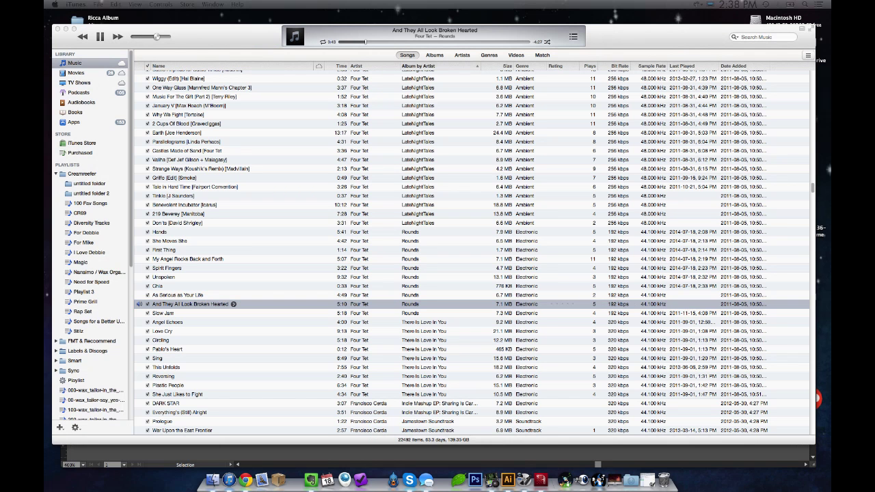
drag(156, 37, 154, 37)
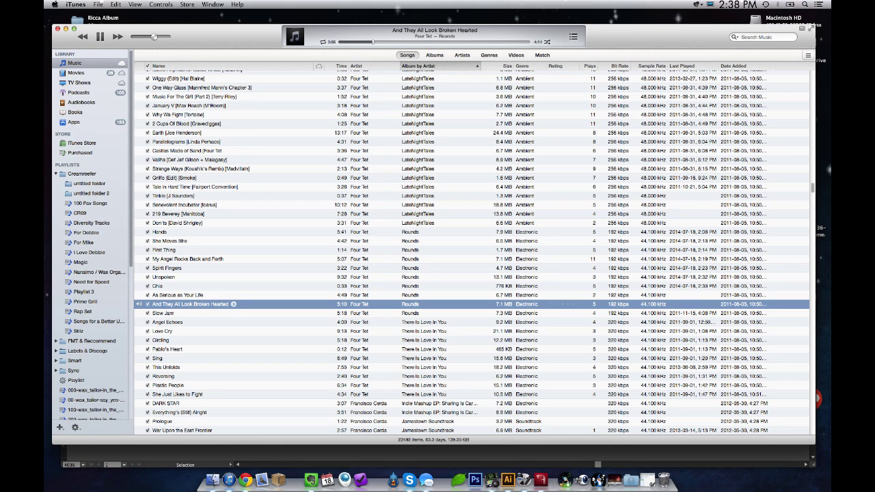
Step: Fine-tune the playback volume in small increments, minimize iTunes and switch back to Illustrator
key(super+Down)
key(super+Down)
key(super+Up)
key(super+Up)
key(super+Down)
key(super+Down)
key(super+Down)
key(super+Down)
key(super+Down)
key(super+Down)
key(super+Down)
key(super+Down)
key(super+Down)
key(super+Down)
key(super+Down)
key(super+m)
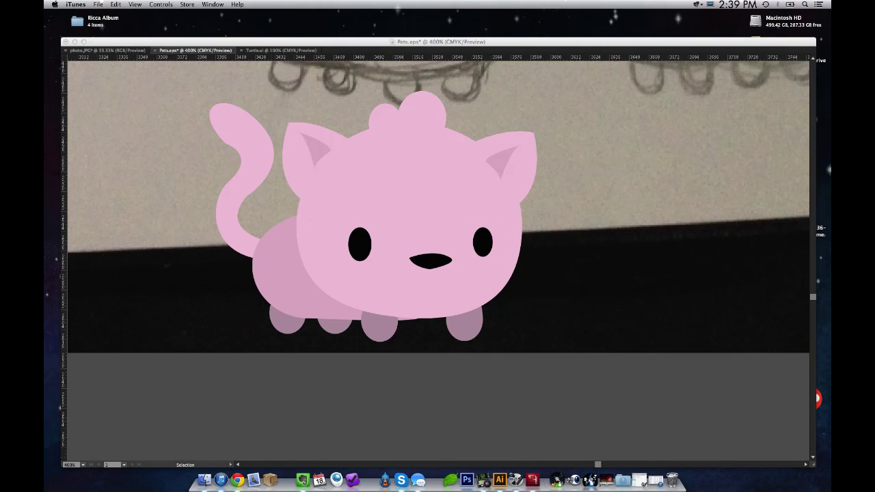
key(super+Tab)
Step: Refine the curve of the cat's tail near its tip by adjusting the anchor point at the upper bend
key(z)
alt+click(416, 211)
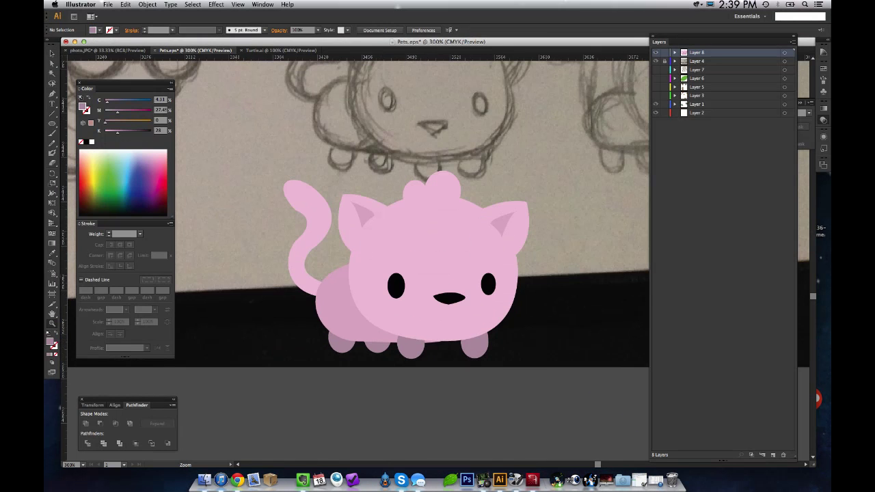
key(super+minus)
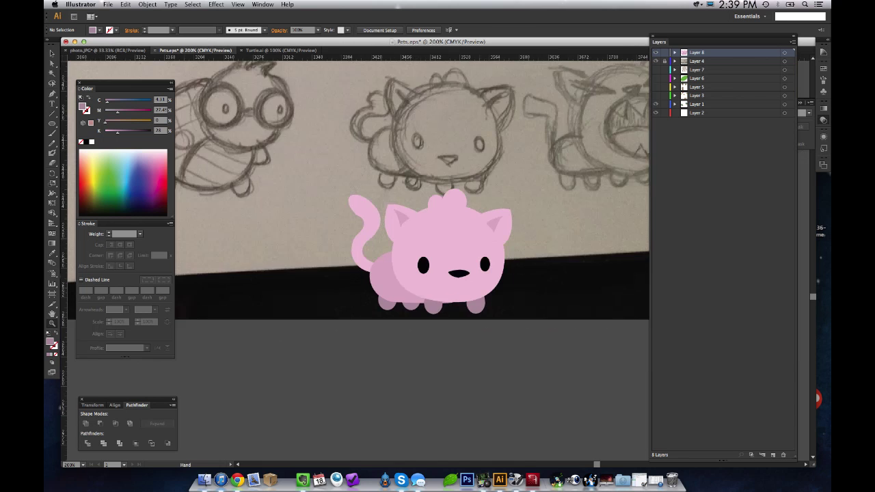
key(super+equal)
key(super+minus)
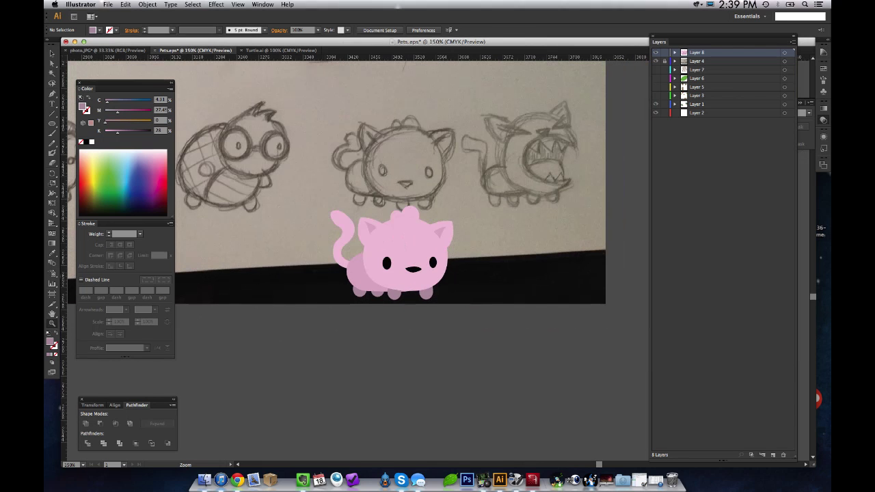
key(v)
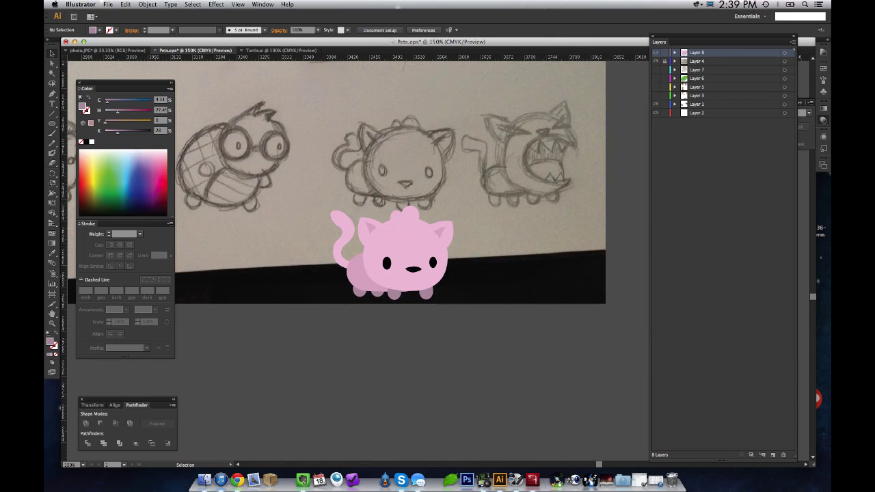
key(a)
click(345, 229)
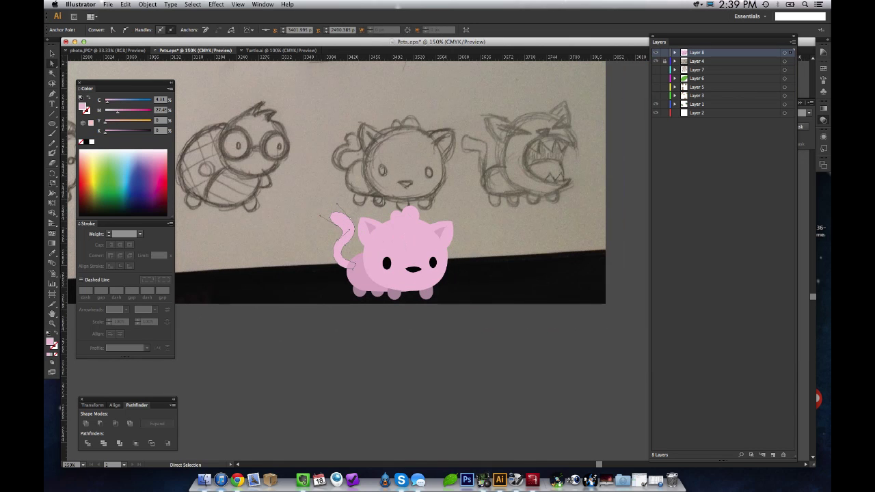
click(356, 233)
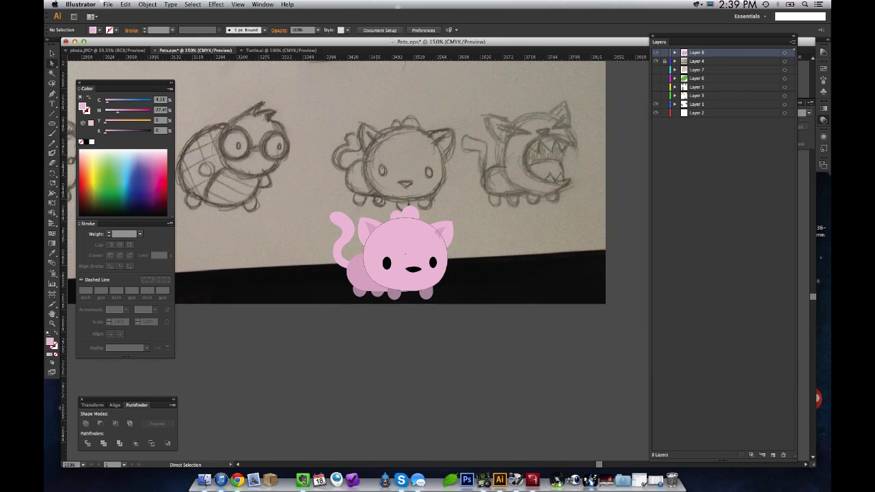
key(v)
key(super+a)
key(super+shift+a)
click(397, 218)
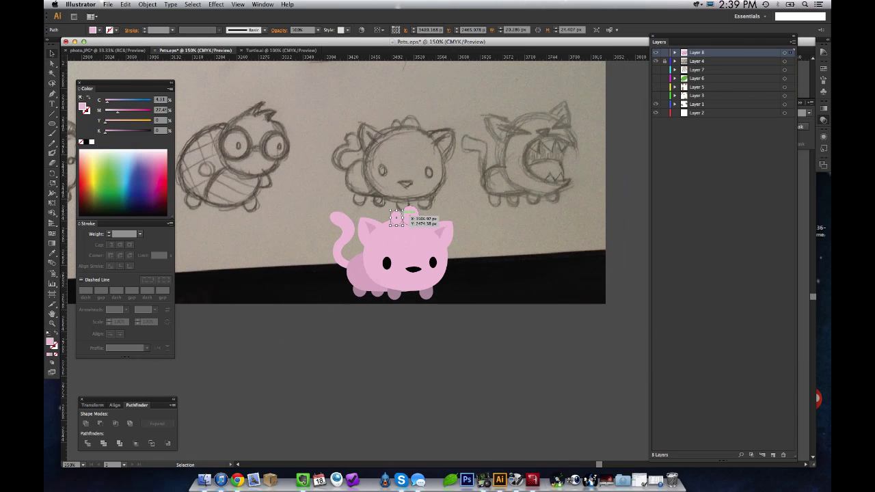
key(super+shift+a)
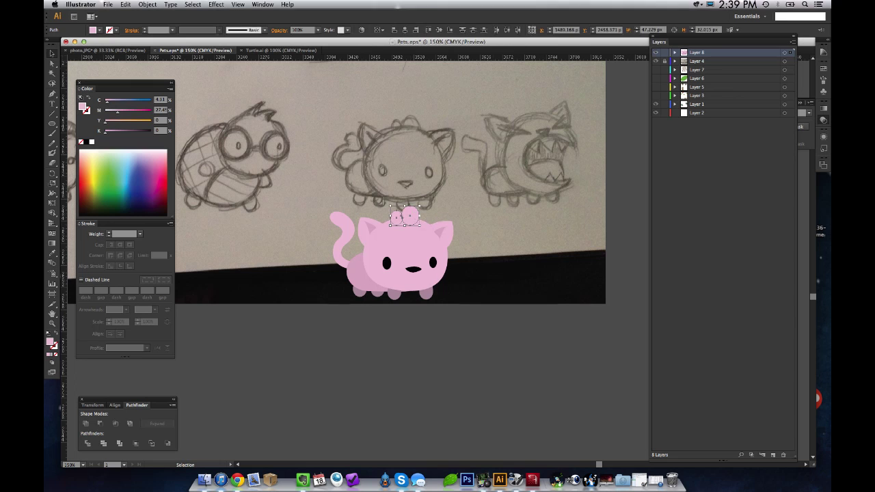
click(410, 216)
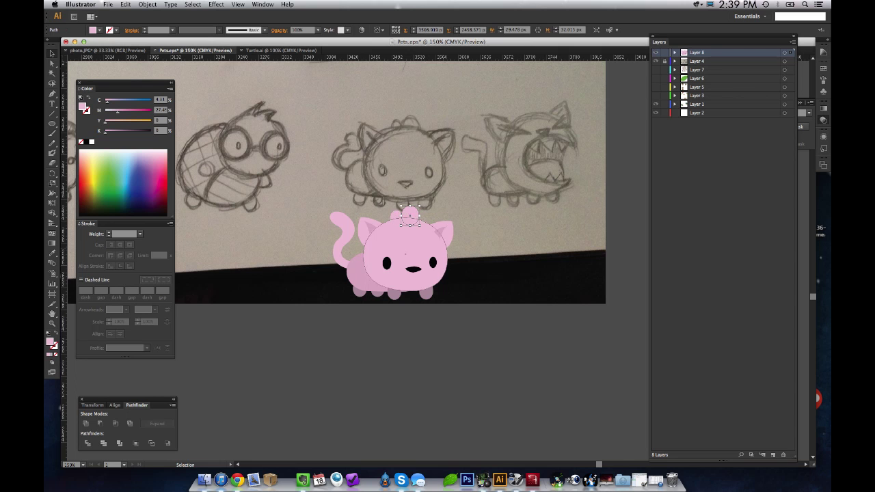
key(super+shift+a)
Step: Recolour the two hair tuft ellipses above the cat's head with the body's darker pink using the Eyedropper
click(397, 218)
shift+click(410, 215)
click(479, 236)
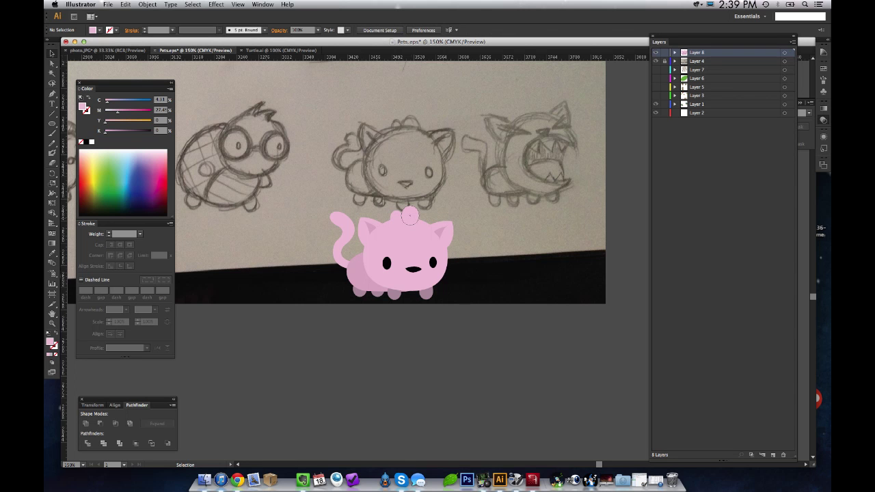
click(410, 216)
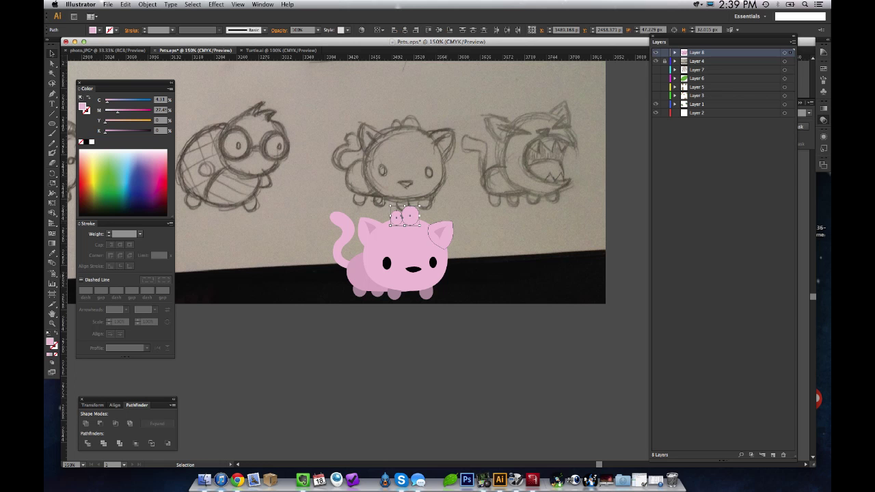
key(i)
click(379, 271)
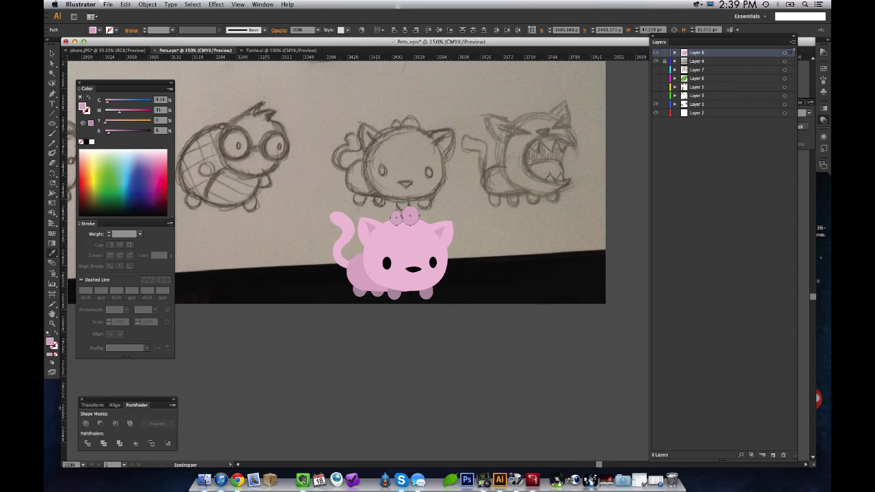
Step: Try the head's lighter pink on the two hair tufts and resample the body's darker pink onto them
click(465, 341)
key(i)
click(406, 241)
key(a)
key(i)
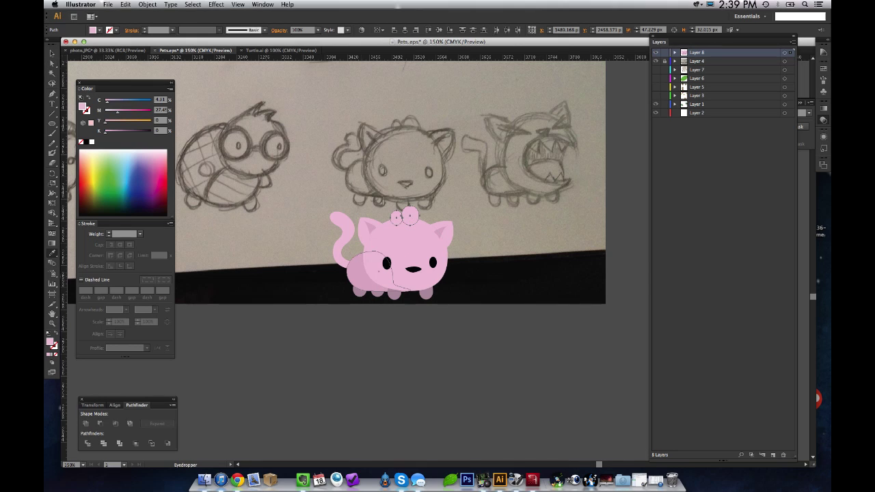
click(360, 267)
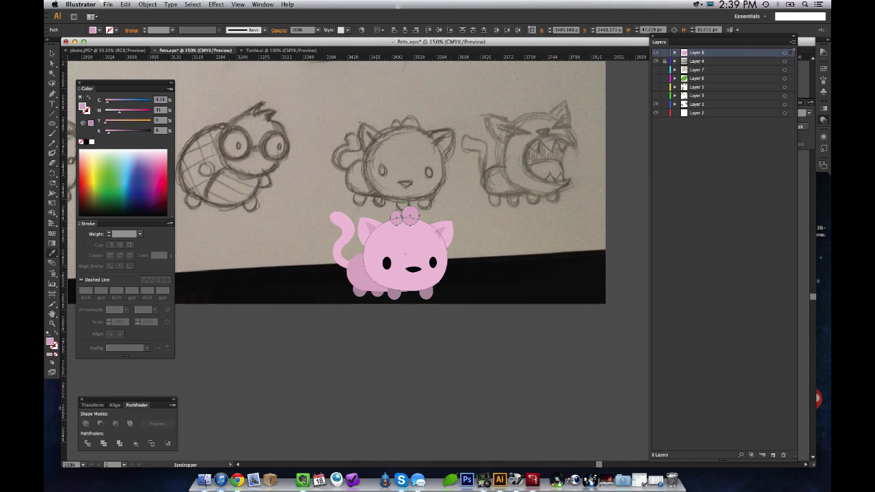
key(v)
key(super+shift+a)
key(a)
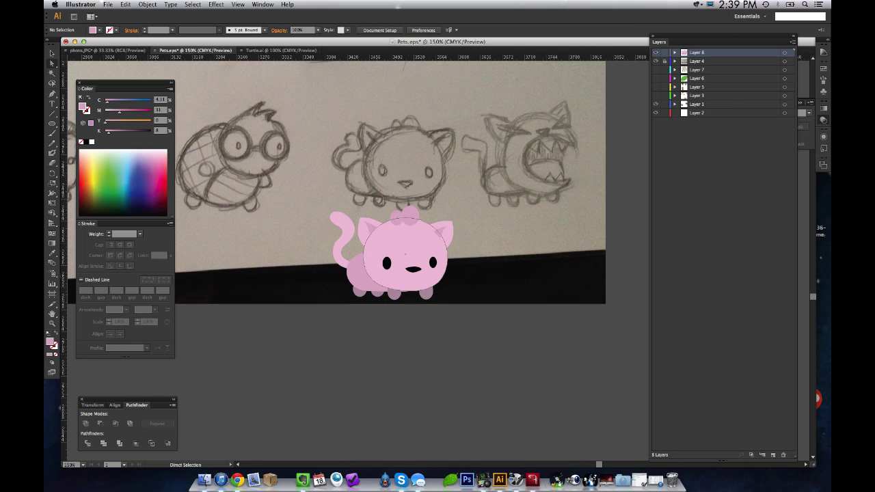
Step: Merge the two hair tuft ellipses into a single shape with the Pathfinder Unite operation
key(z)
drag(362, 190, 492, 271)
key(v)
click(356, 199)
shift+click(284, 205)
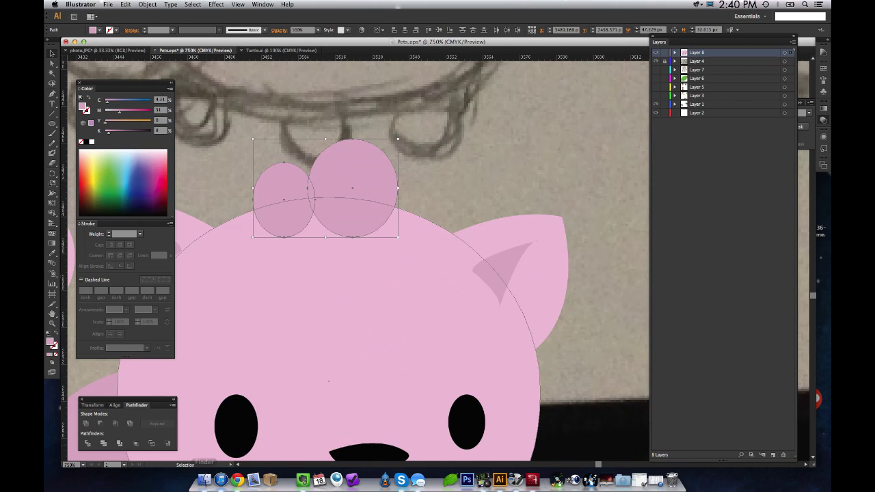
click(86, 423)
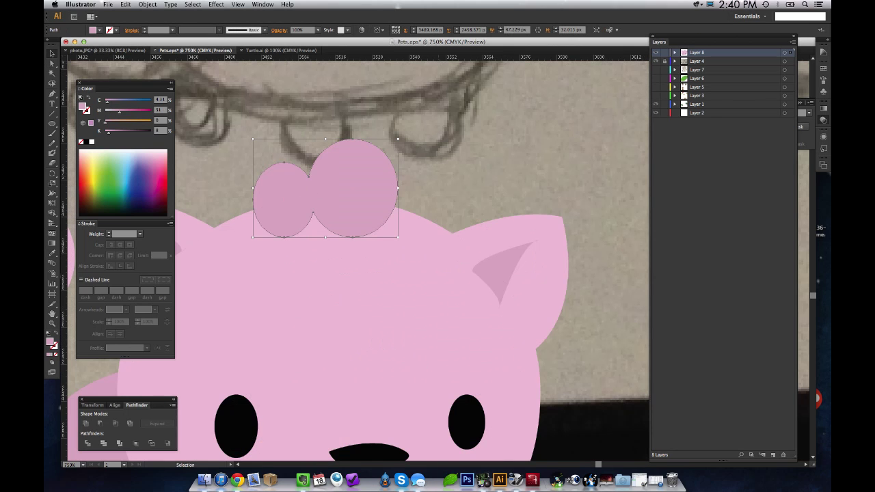
click(444, 181)
Step: Reshape the merged hair tuft's base to follow the head's curve, moving its two bottom anchor points up and outward
key(a)
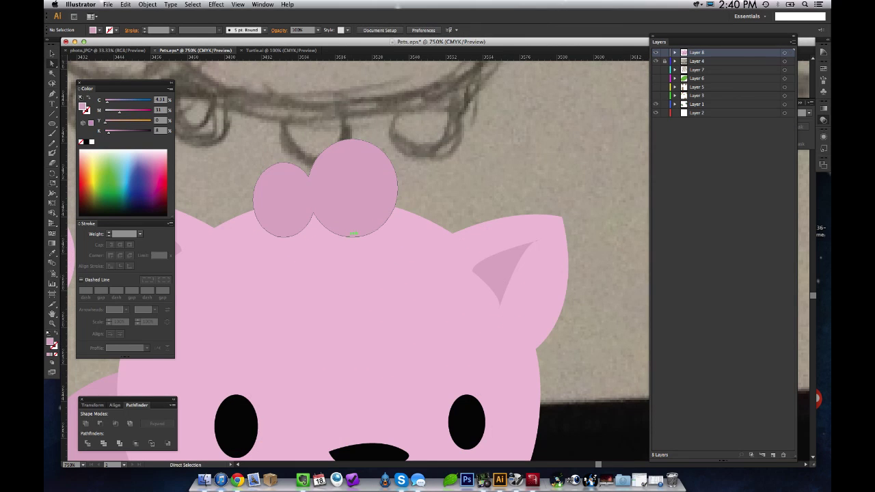
drag(354, 235, 356, 214)
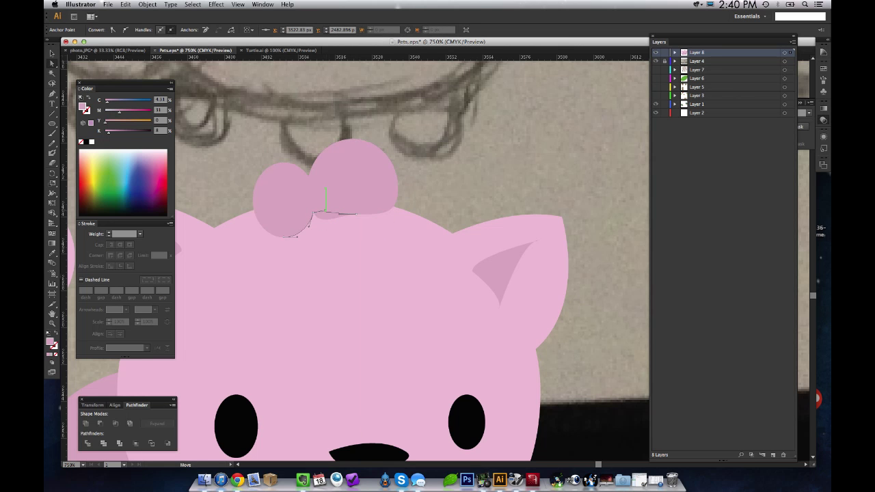
drag(360, 215, 398, 216)
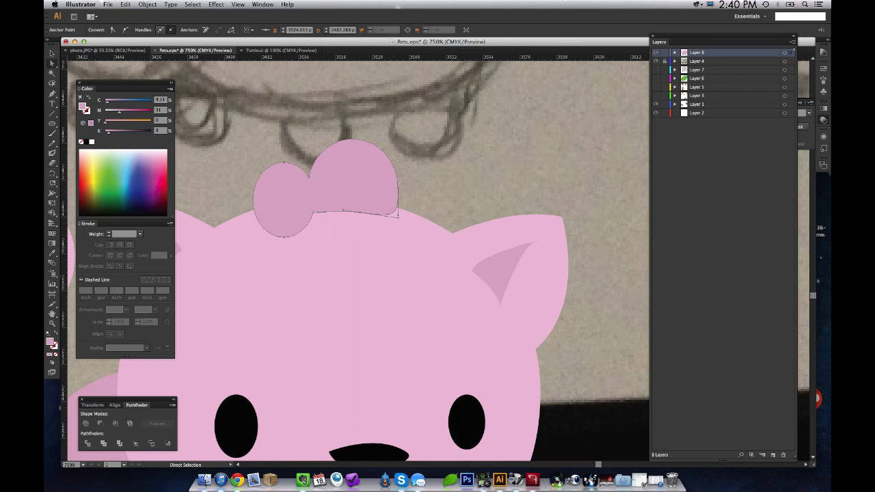
key(super+shift+a)
drag(292, 236, 246, 199)
key(super+shift+a)
Step: Send the merged hair tuft to the back so it sits behind the cat's head
key(v)
click(301, 194)
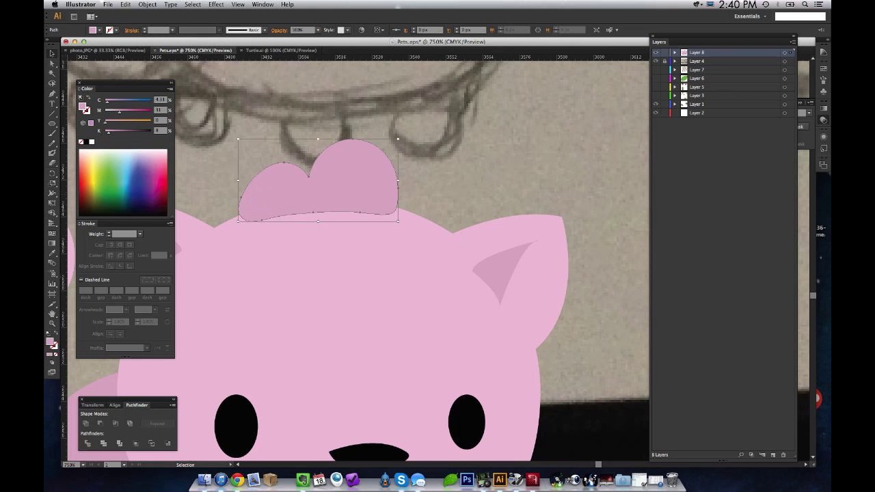
key(super+shift+[)
key(super+shift+a)
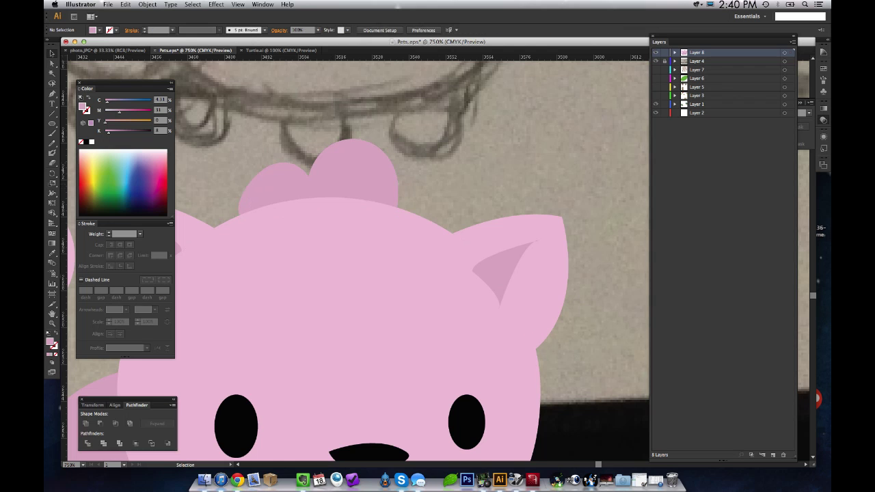
Step: Widen the larger lobe of the hair tuft by moving its right-side anchor point slightly outward
click(321, 185)
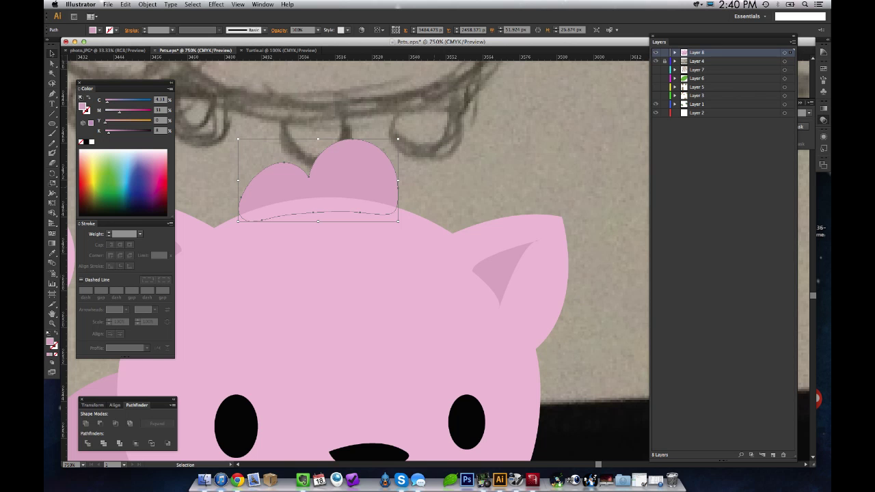
key(ctrl+shift+a)
key(a)
drag(400, 183, 410, 187)
Step: Lighten the fill of the cat's two front feet by setting its black value to 20%
key(v)
alt+super+click(356, 197)
alt+super+click(357, 197)
alt+super+click(405, 200)
alt+super+click(405, 201)
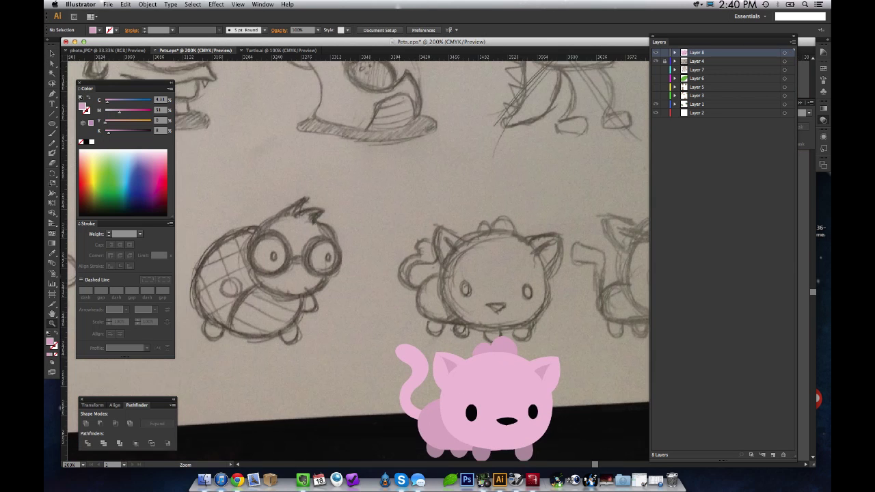
drag(405, 200, 285, 52)
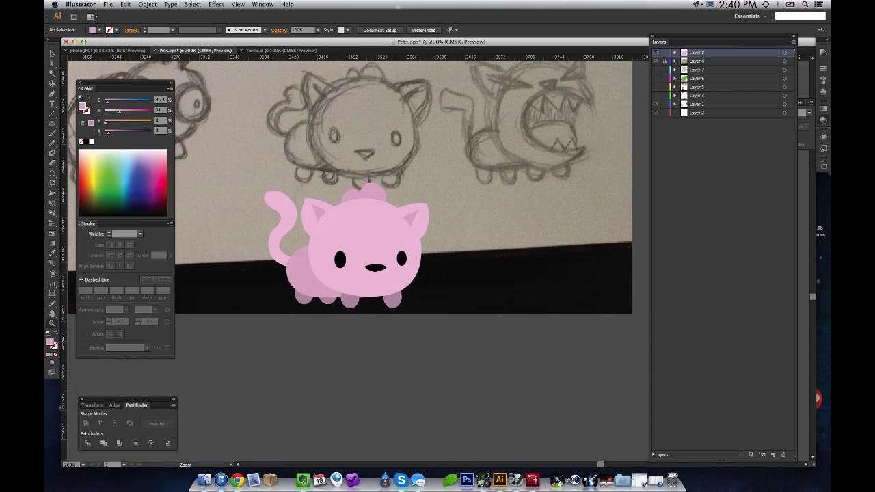
click(393, 301)
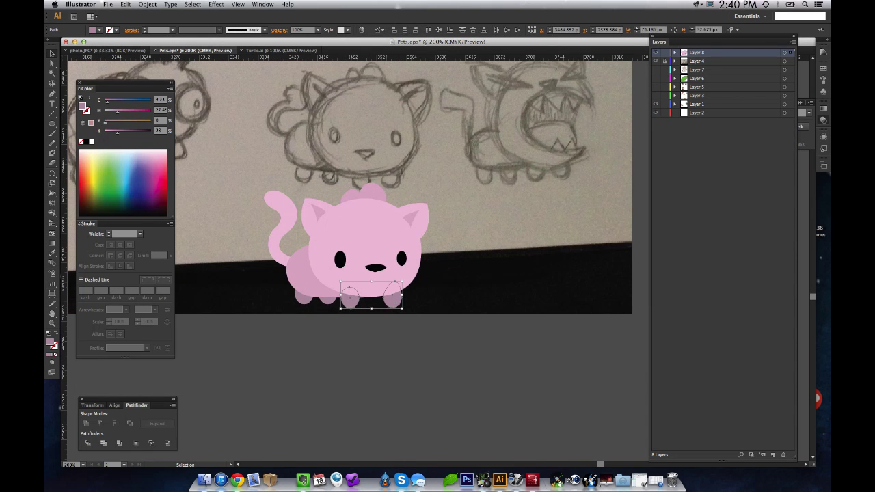
drag(117, 133, 113, 133)
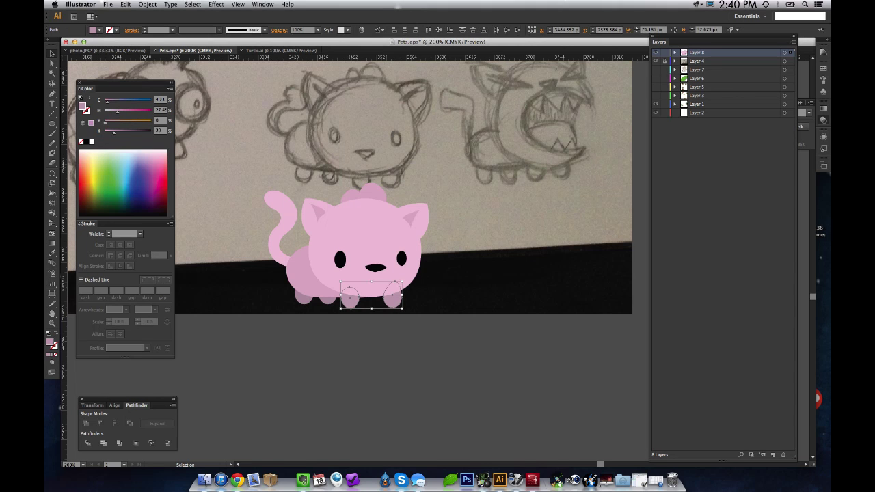
key(super+shift+a)
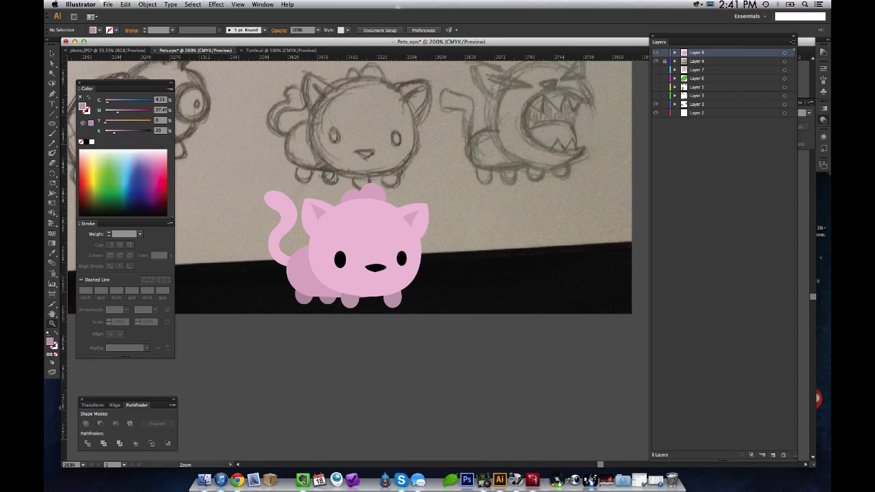
click(350, 299)
shift+click(393, 299)
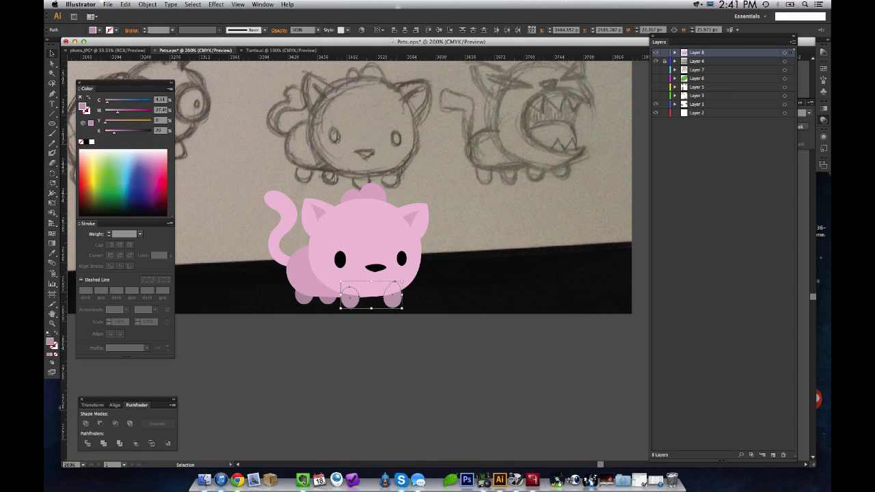
shift+click(372, 194)
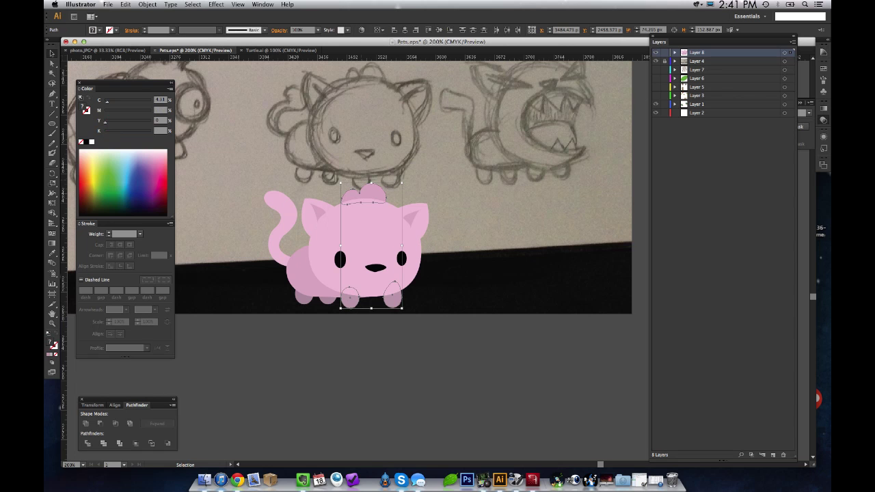
key(super+shift+a)
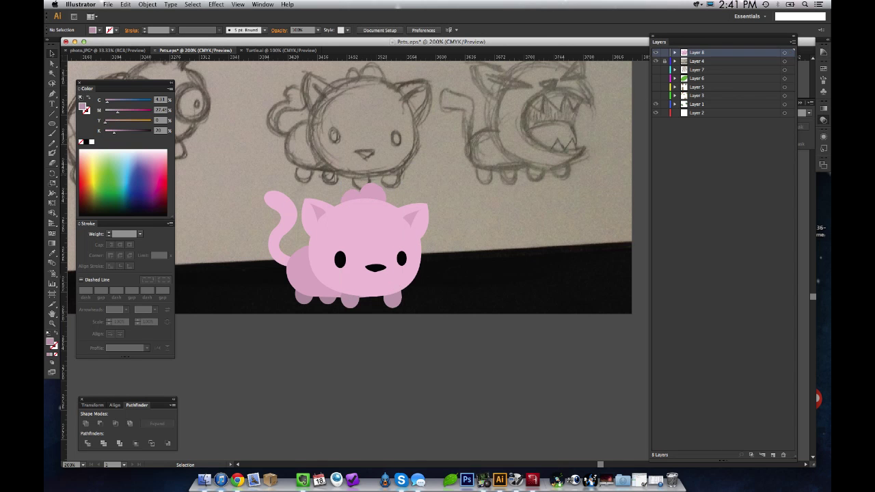
Step: Slightly enlarge the darker inner shapes of the cat's two ears
key(z)
drag(236, 172, 475, 337)
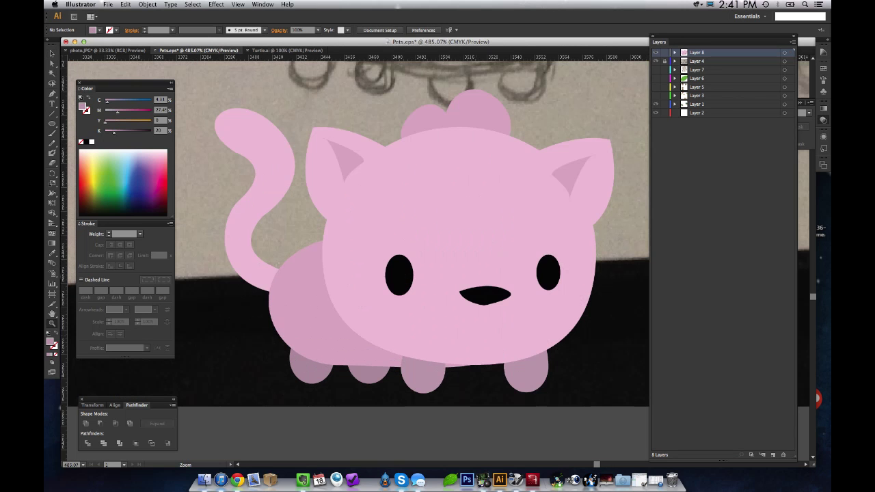
key(super+minus)
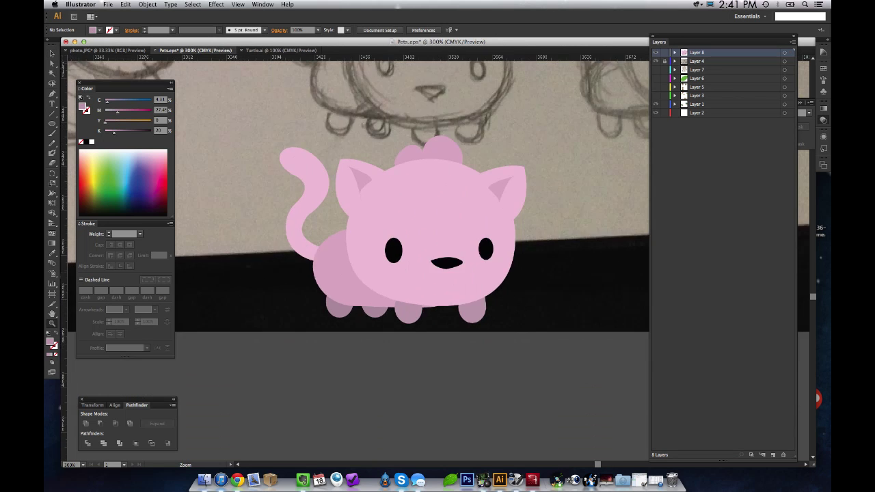
key(v)
click(358, 179)
drag(372, 194, 375, 194)
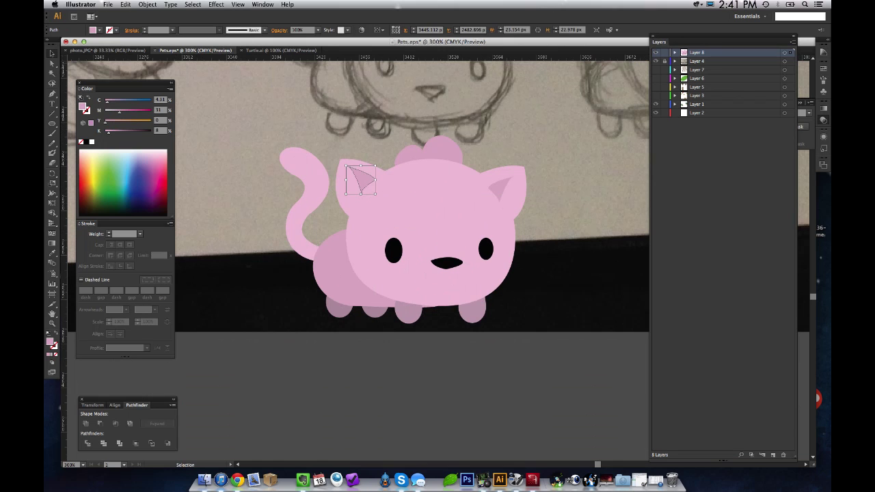
click(258, 153)
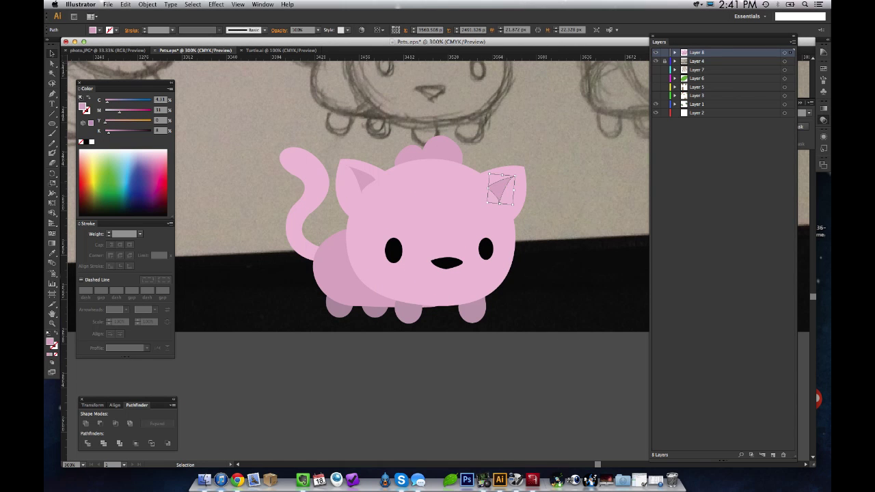
click(510, 183)
key(super+shift+a)
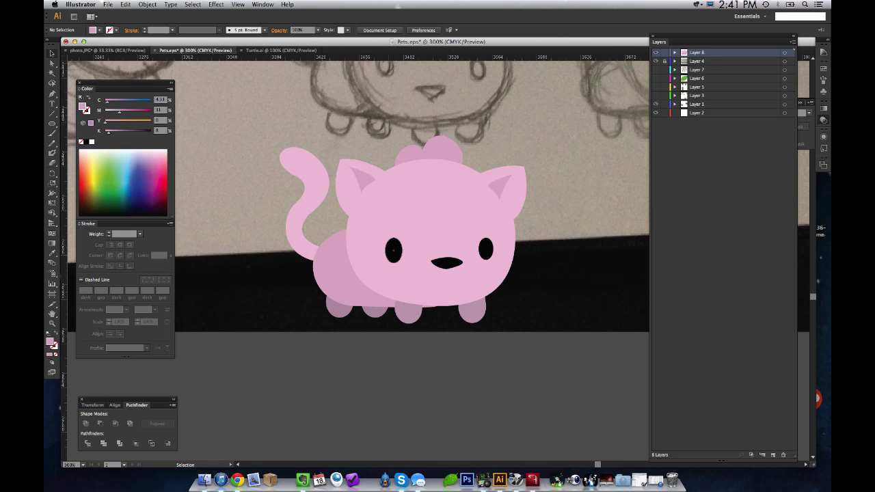
Step: Reposition the Pets.eps document window beside the browser's chat so that both are visible
drag(48, 341, 45, 16)
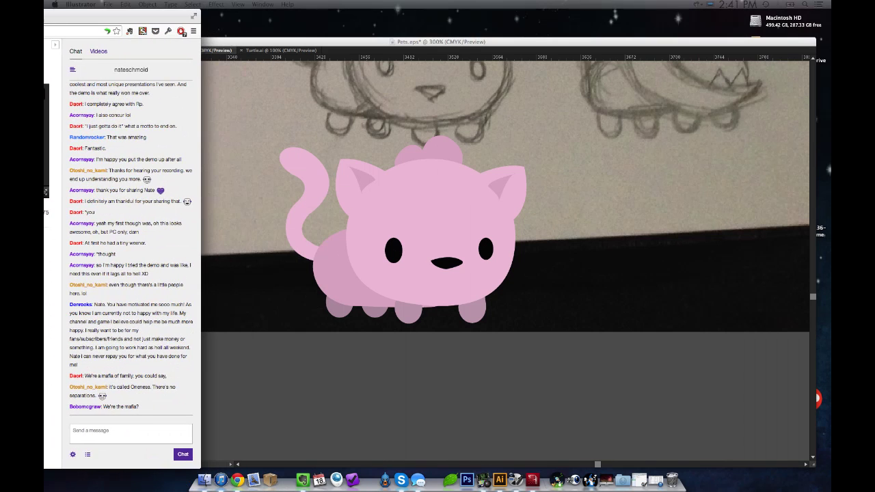
key(super+Tab)
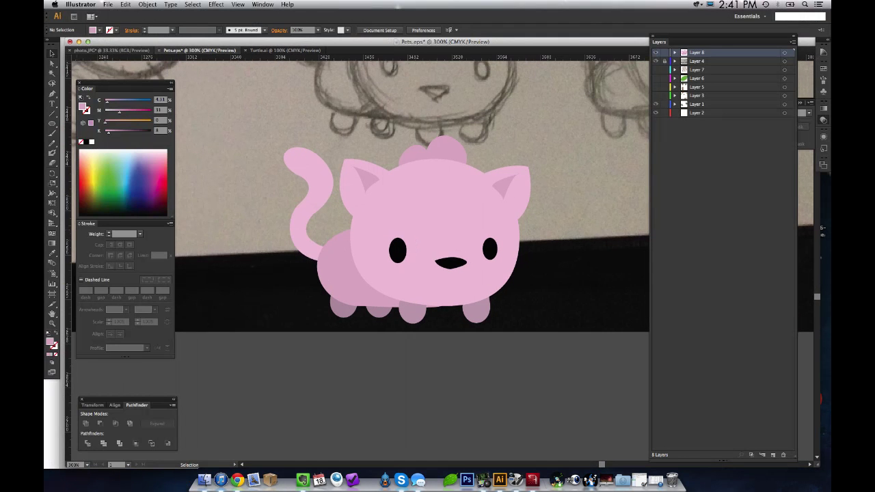
drag(65, 246, 182, 246)
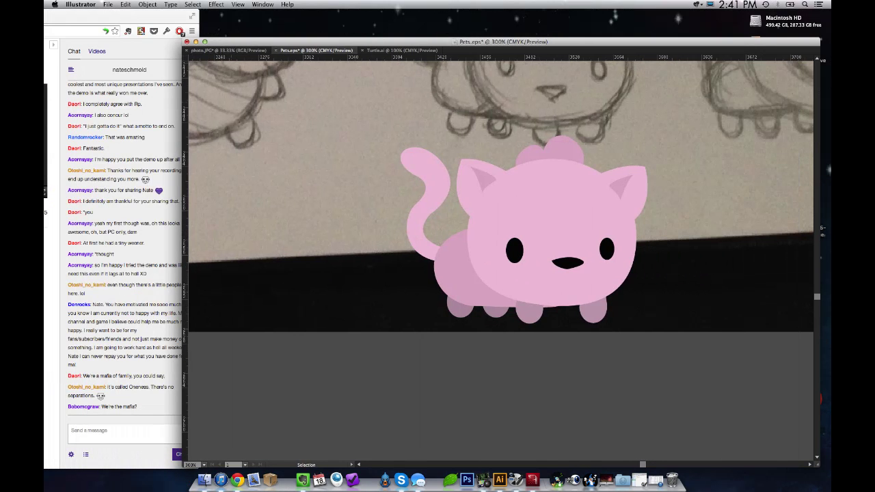
drag(356, 41, 370, 28)
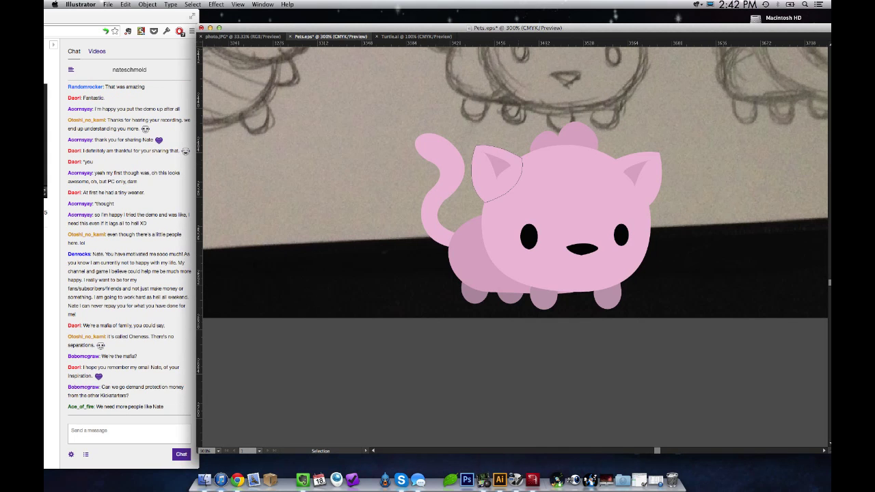
key(super+z)
drag(417, 28, 414, 23)
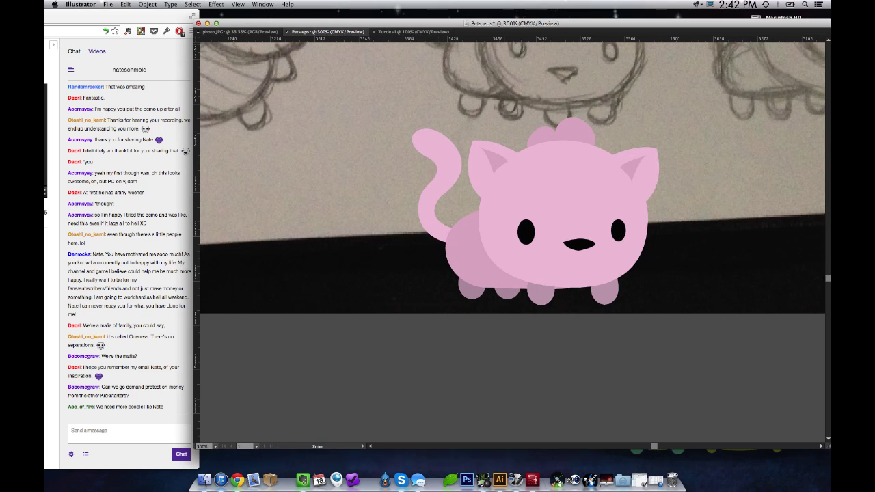
Step: Save the Pets.eps document
key(z)
alt+click(432, 93)
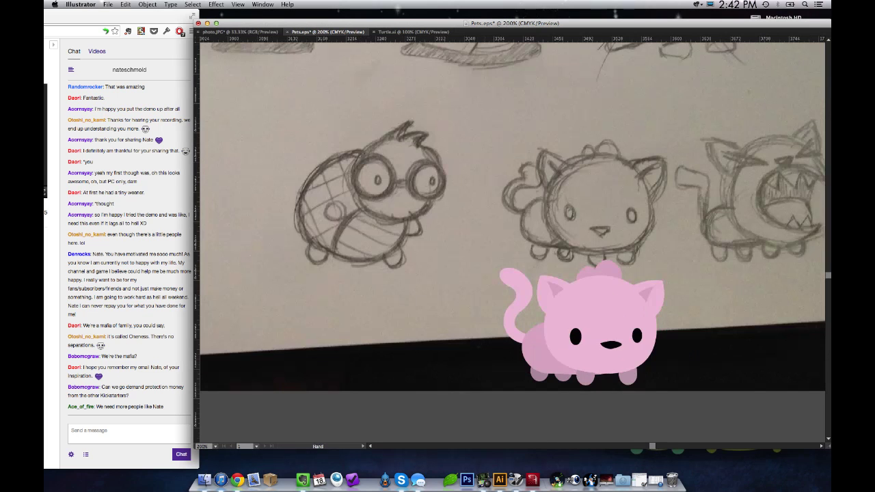
drag(650, 316, 490, 217)
key(super+s)
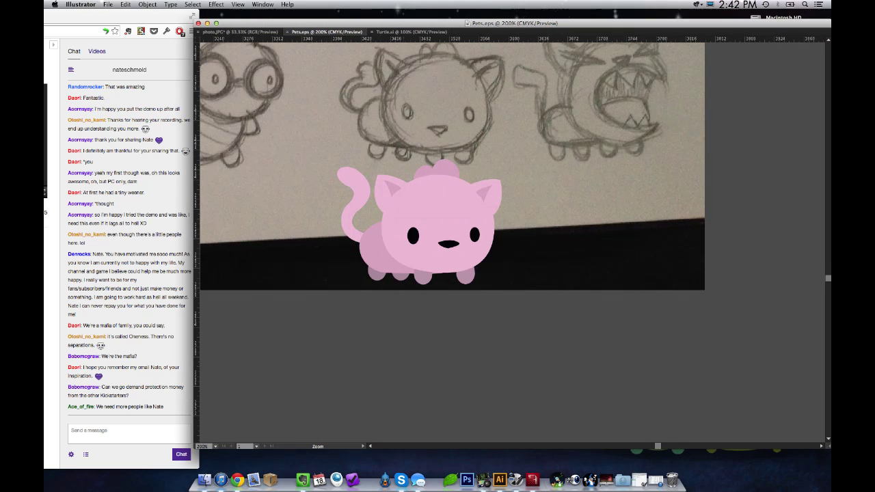
key(super+minus)
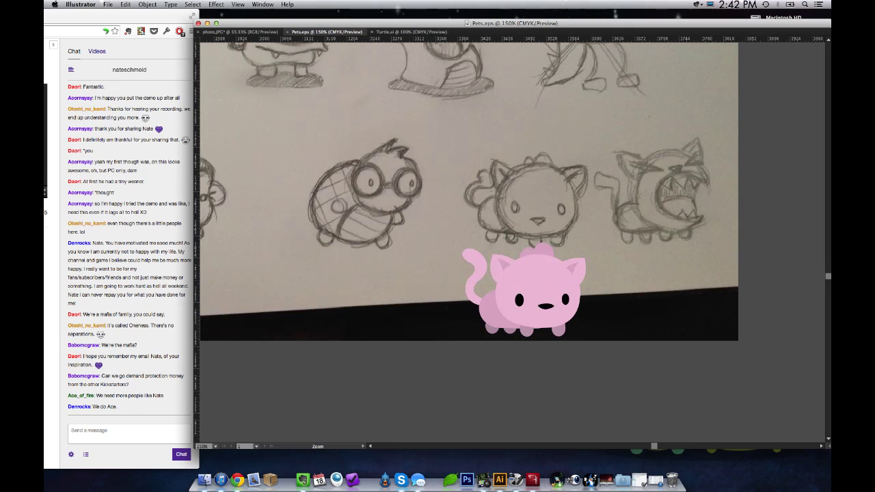
Step: Select all shapes of the pink cat, try moving them up over the pencil sketch, and undo that move
drag(394, 189, 605, 324)
drag(394, 325, 394, 340)
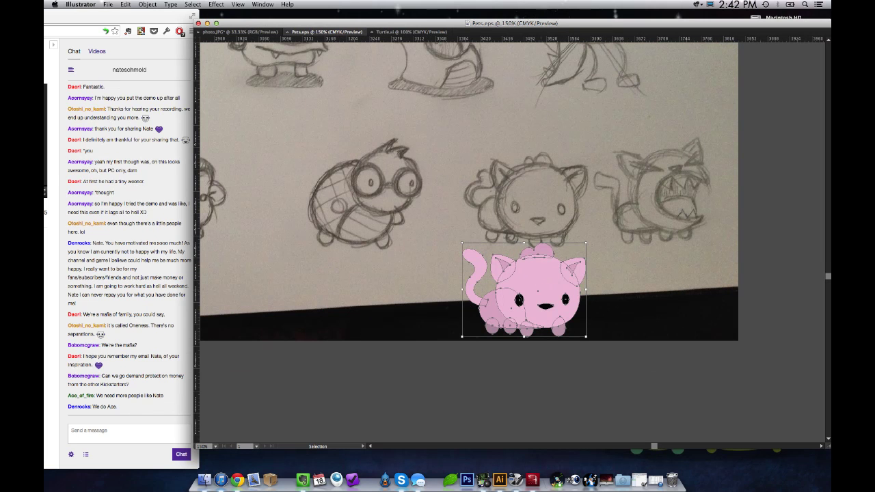
drag(540, 287, 540, 167)
key(super+z)
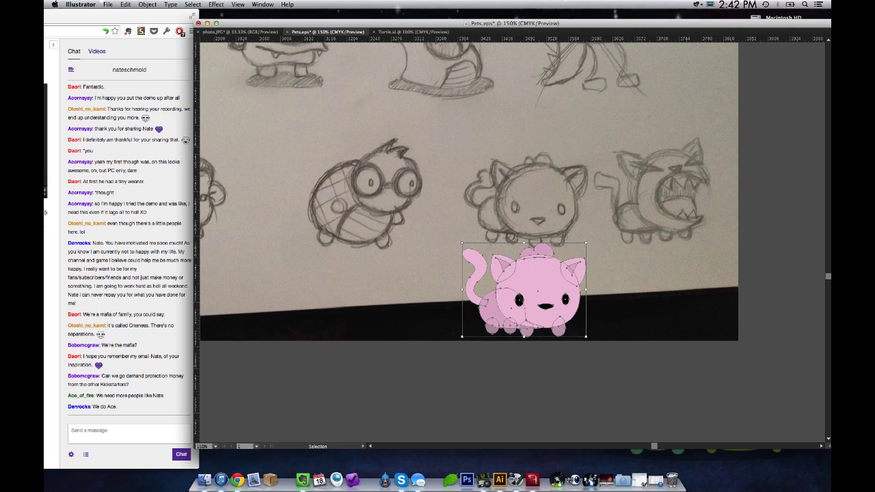
drag(539, 167, 442, 135)
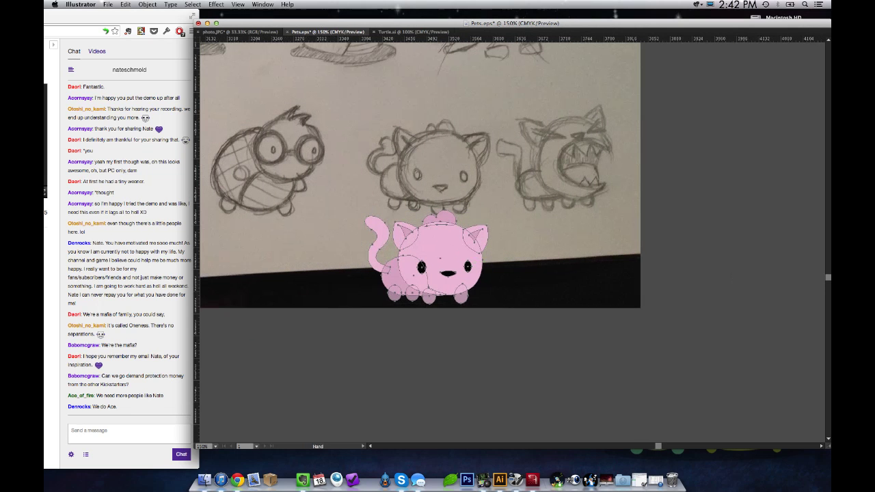
Step: Open iTunes and close its window
click(220, 479)
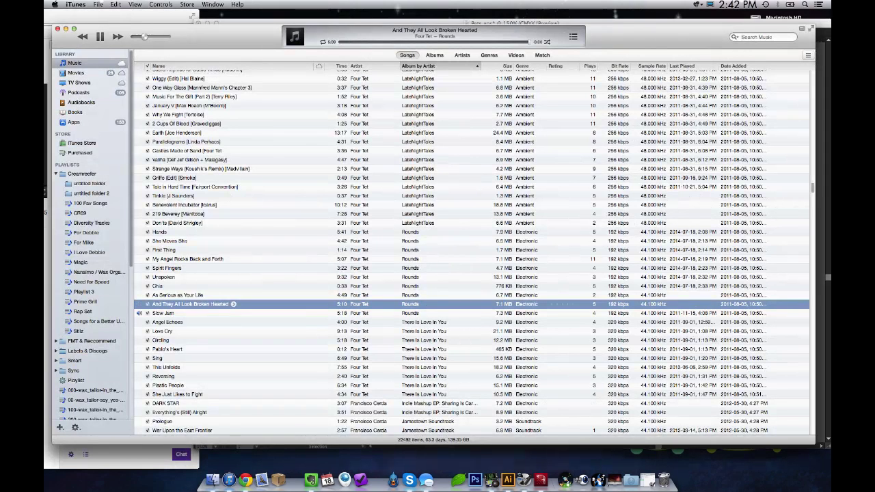
key(super+w)
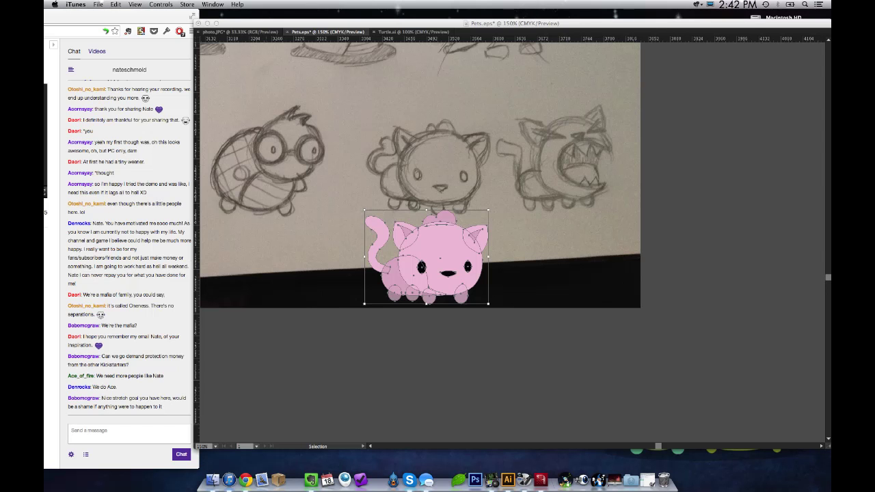
Step: Switch back to Illustrator and place a duplicate of the whole cat beside the original, beneath the open-mouthed cat sketch
key(super+Tab)
drag(445, 244, 588, 250)
key(super+shift+a)
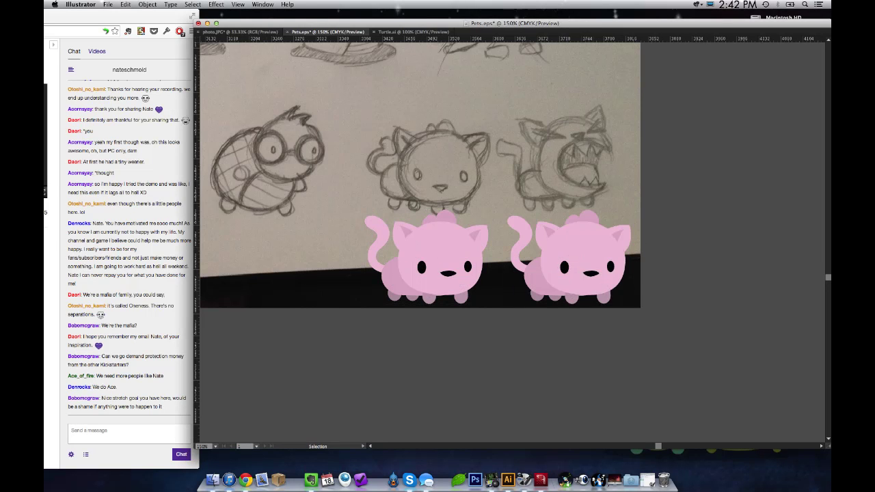
Step: Select both eyes and the nose of the duplicated cat
click(564, 267)
shift+click(610, 266)
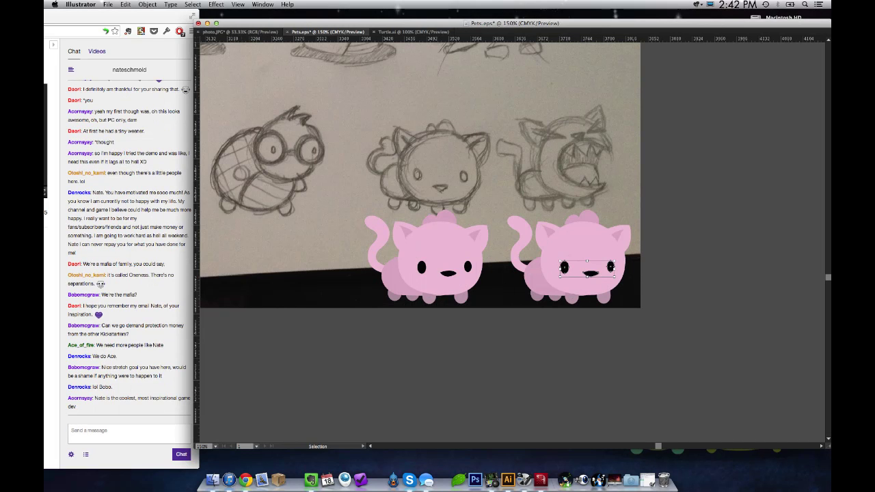
drag(427, 24, 421, 19)
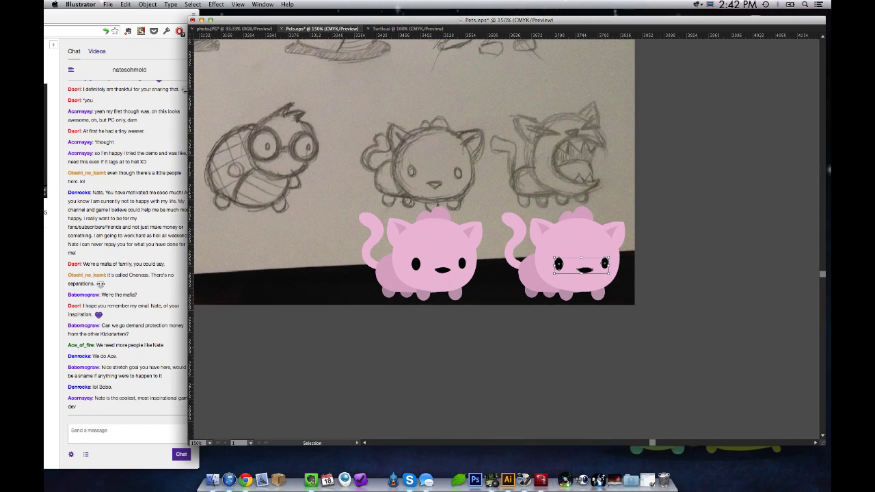
click(489, 335)
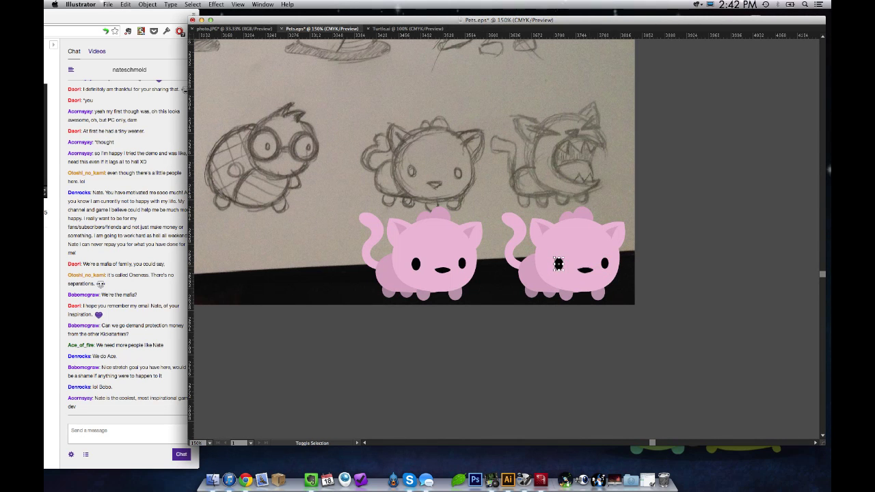
click(558, 263)
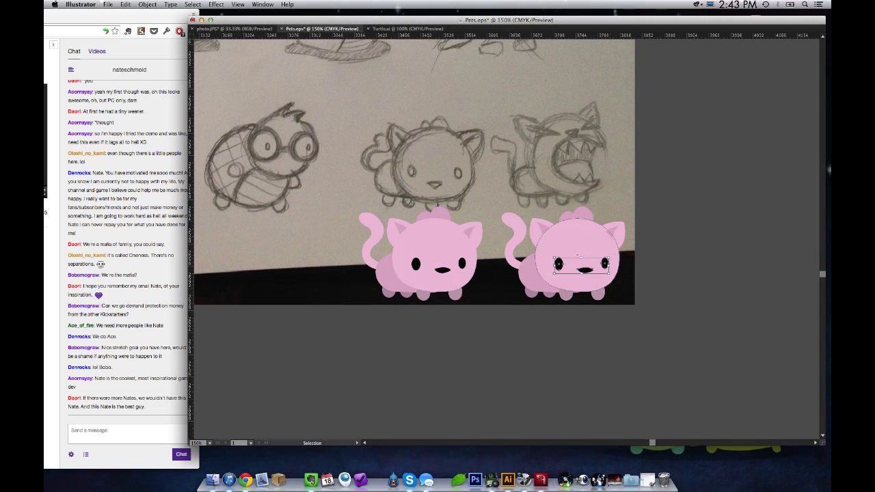
key(super+shift+a)
shift+click(604, 263)
shift+click(559, 263)
shift+click(584, 270)
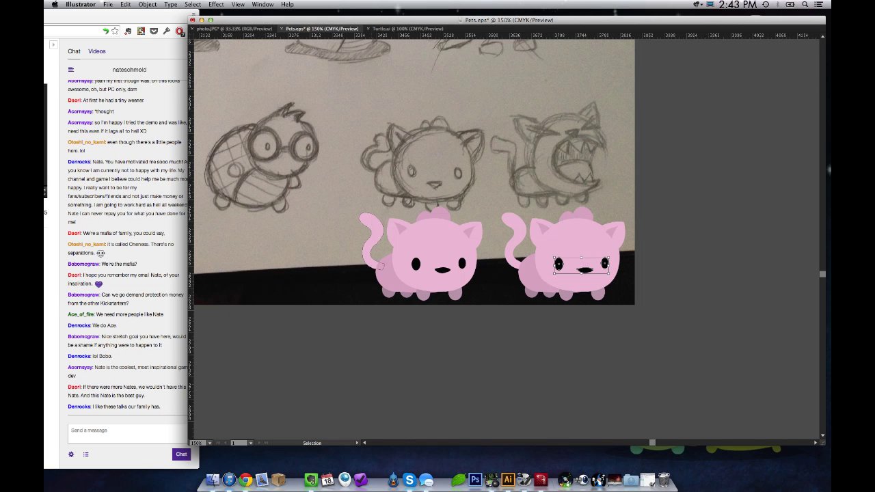
Step: Show the hidden panels and move the Color, Stroke and Pathfinder panels away from the chat to below the layers list
key(Tab)
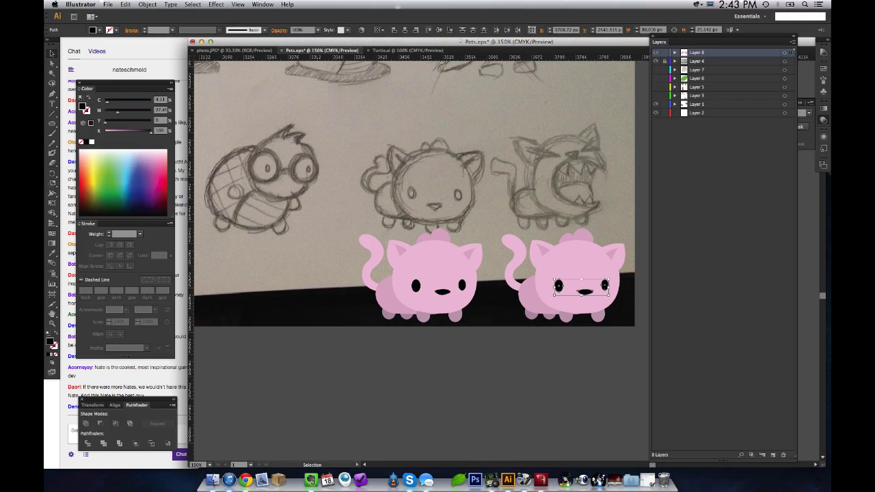
key(Tab)
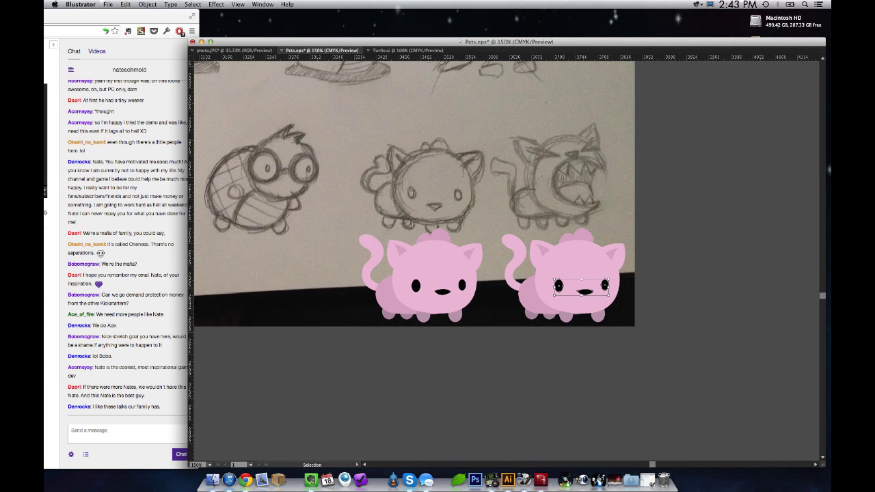
drag(508, 42, 507, 34)
key(Tab)
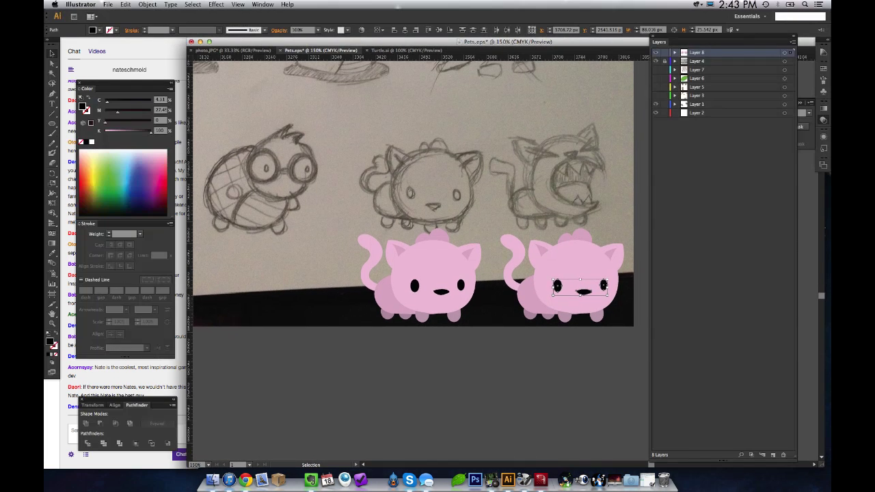
drag(734, 156, 720, 158)
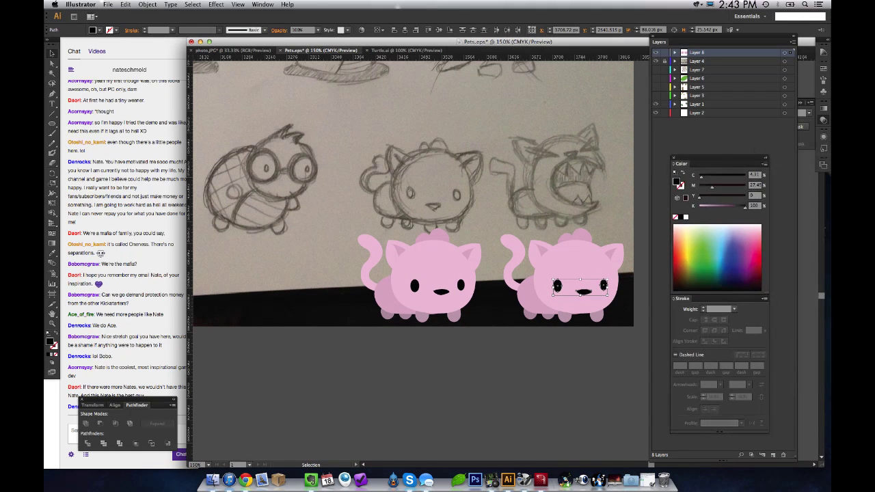
mouse_move(127, 399)
mouse_down()
mouse_move(685, 272)
mouse_move(740, 172)
mouse_move(717, 95)
mouse_move(727, 128)
mouse_up()
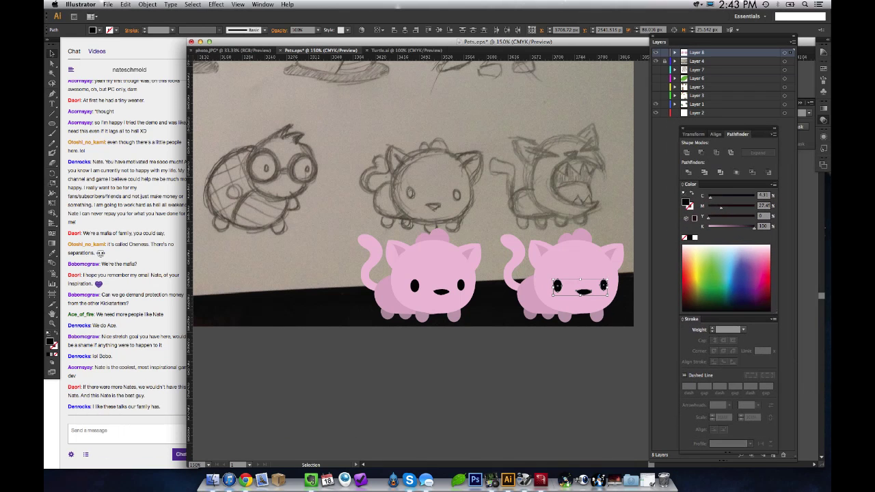
Step: Delete the eyes and nose from the duplicated cat's face
key(super+shift+a)
key(space)
drag(576, 276, 497, 273)
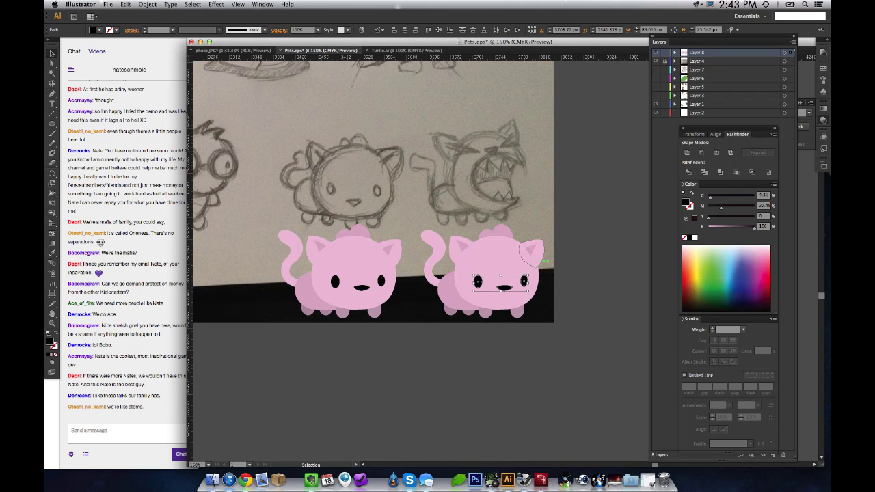
key(Delete)
key(super+z)
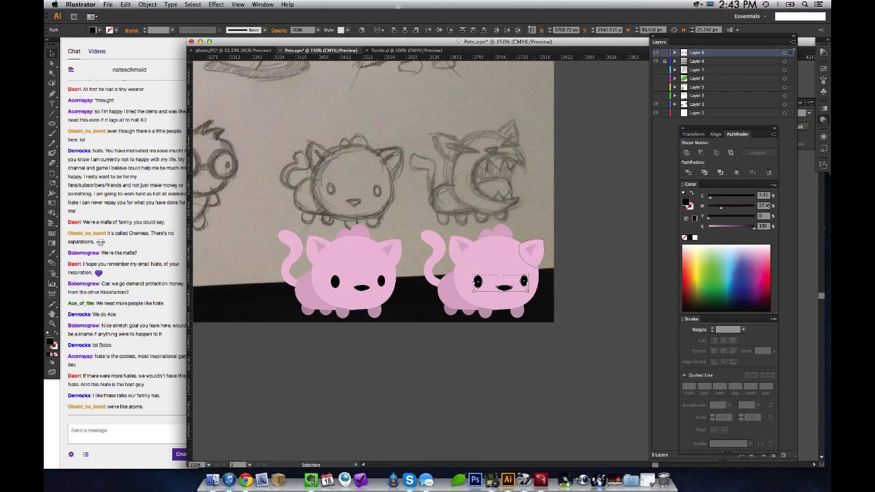
drag(356, 222, 300, 225)
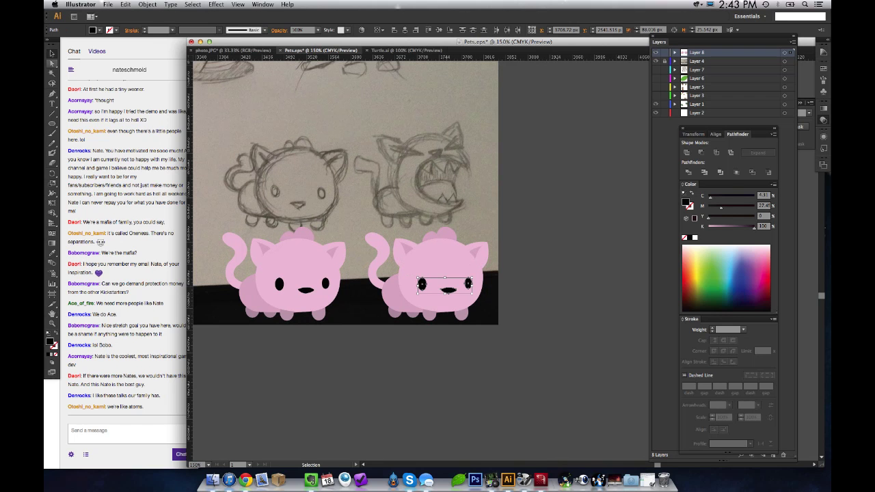
key(Delete)
Step: With the Pen tool, draw a black wedge-shaped eye on the duplicated cat's face, curved at its outer edge and tapering inward
key(z)
drag(353, 225, 414, 300)
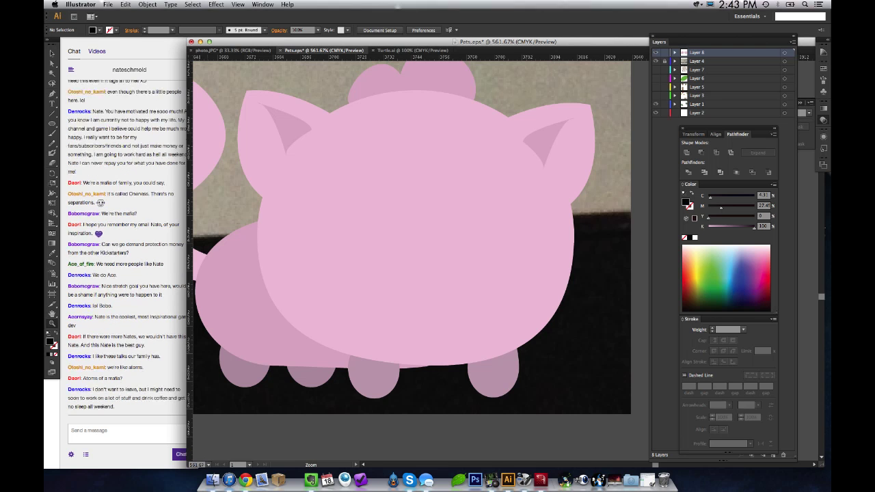
key(p)
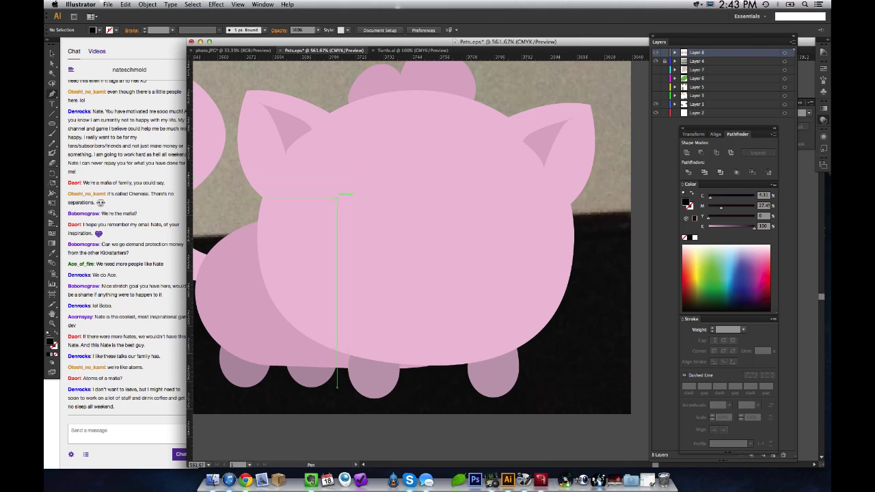
click(298, 213)
drag(412, 224, 436, 225)
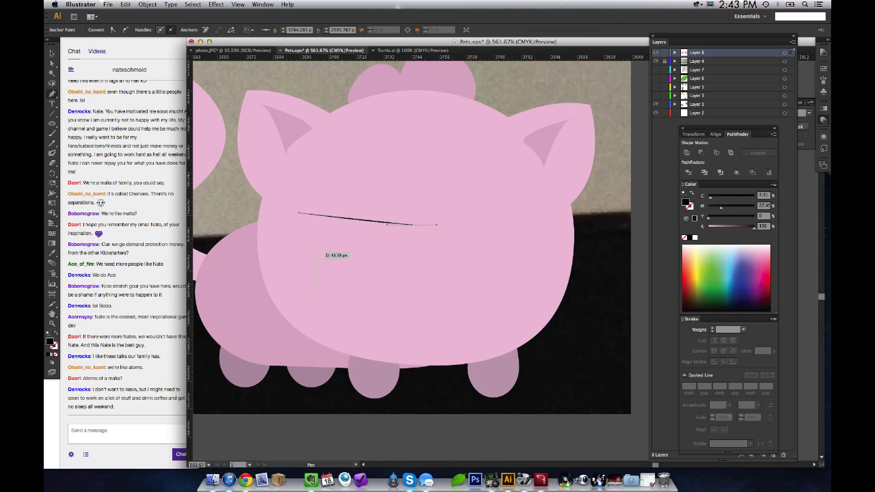
click(294, 253)
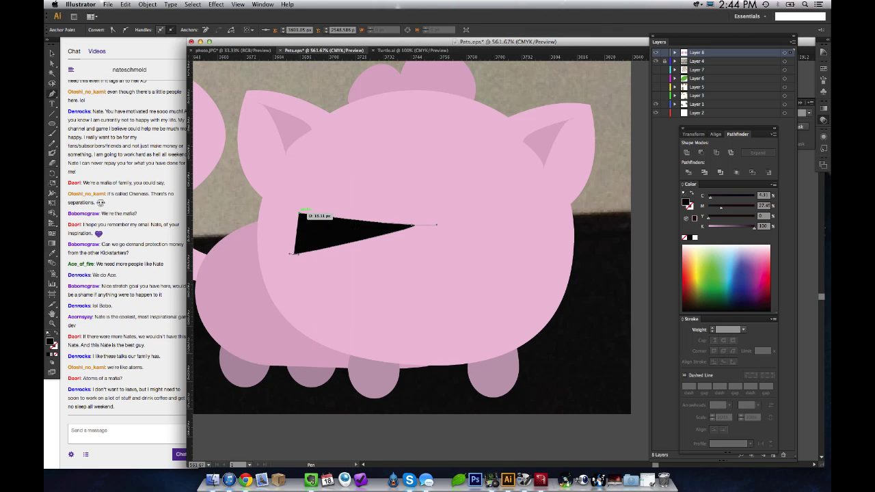
click(299, 213)
key(v)
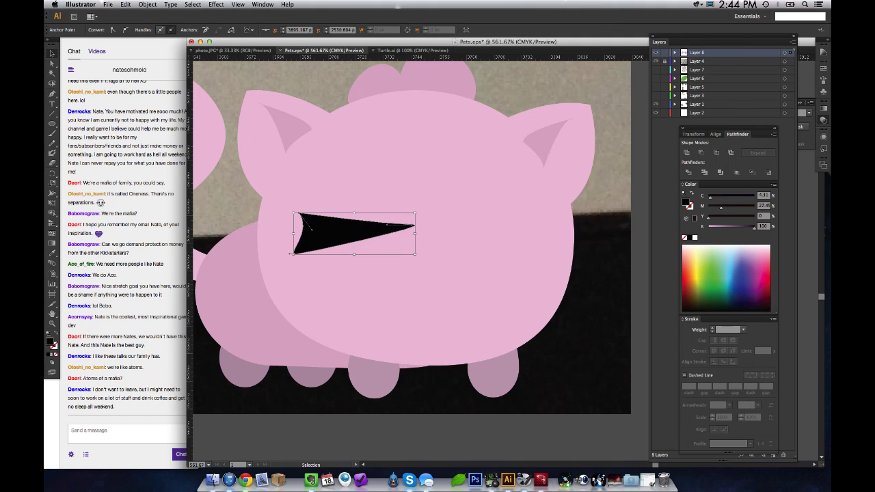
Step: Duplicate the wedge eye onto the other side of the face and reflect the copy across the vertical axis
click(341, 232)
drag(326, 230, 486, 229)
click(126, 4)
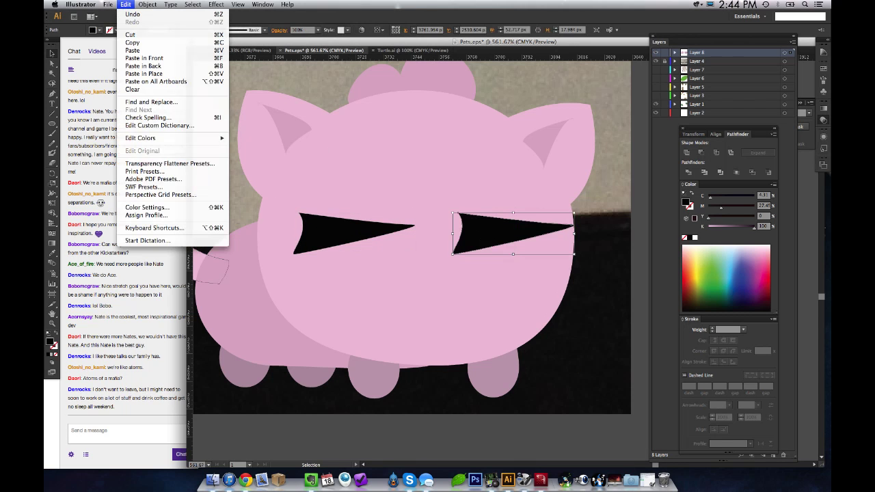
mouse_move(147, 4)
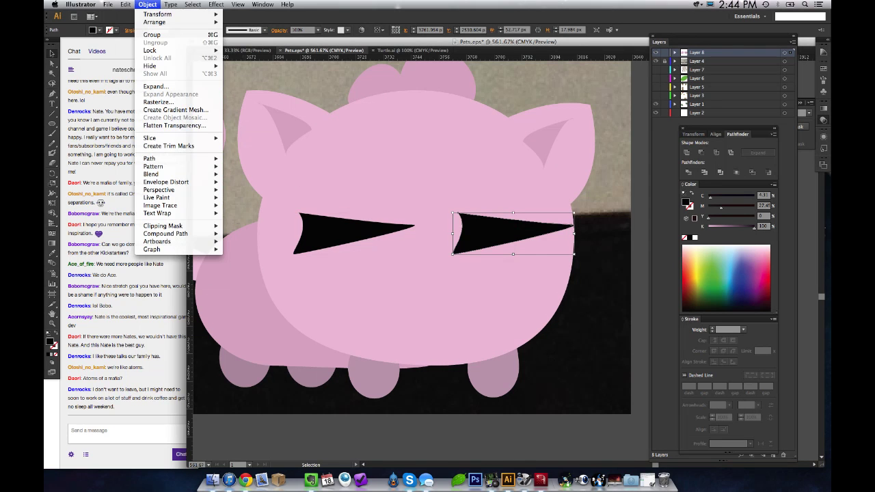
mouse_move(158, 14)
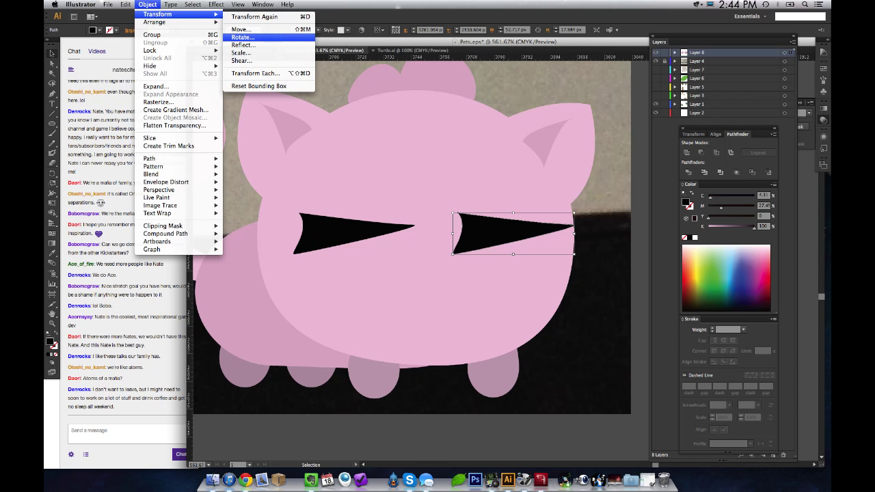
click(243, 45)
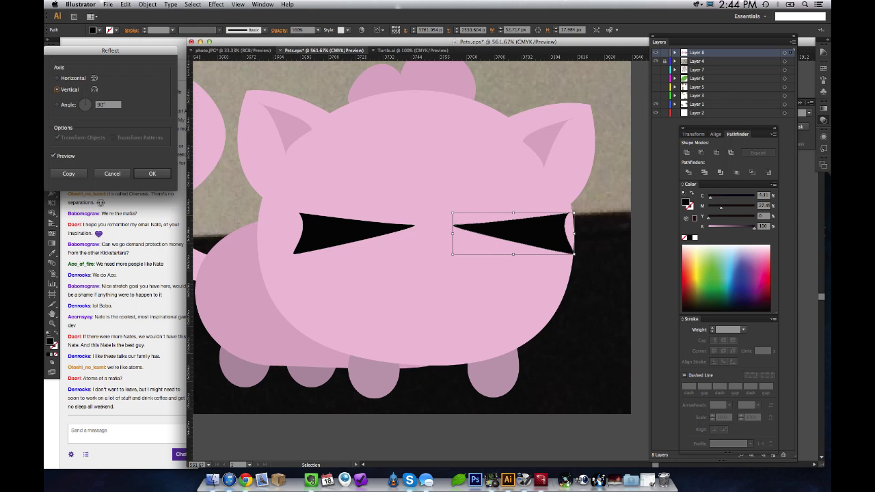
key(Return)
Step: Tilt the mirrored eye so its outer end points up, raise it on the face, and scale it down slightly
drag(562, 247, 516, 211)
key(super+shift+a)
drag(516, 212, 531, 201)
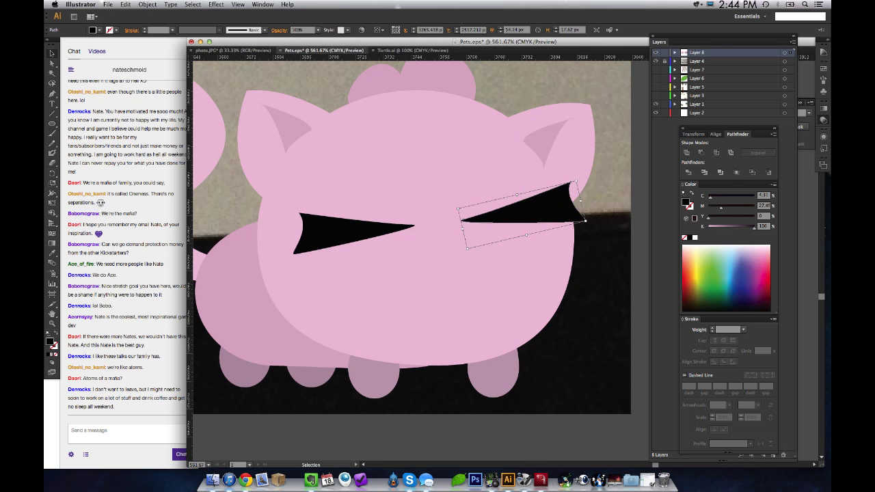
drag(585, 219, 572, 210)
drag(519, 203, 519, 206)
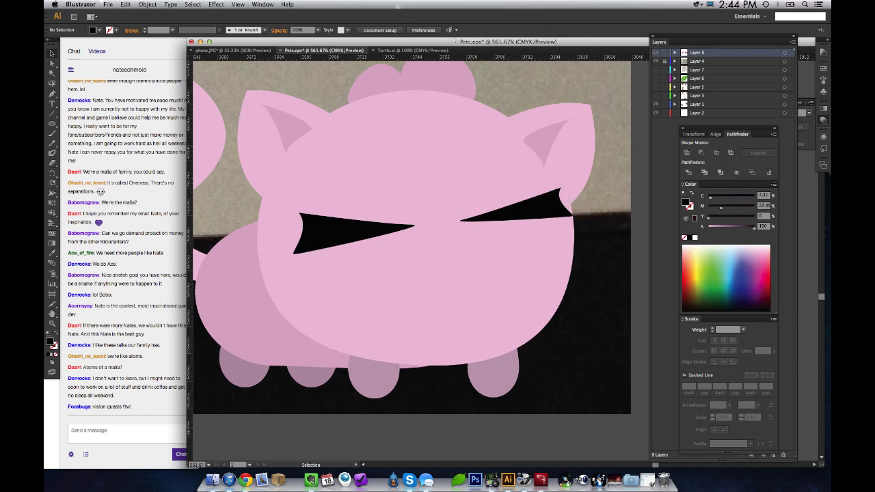
Step: Slightly enlarge the first wedge eye, the one nearer the cat's tail
click(356, 229)
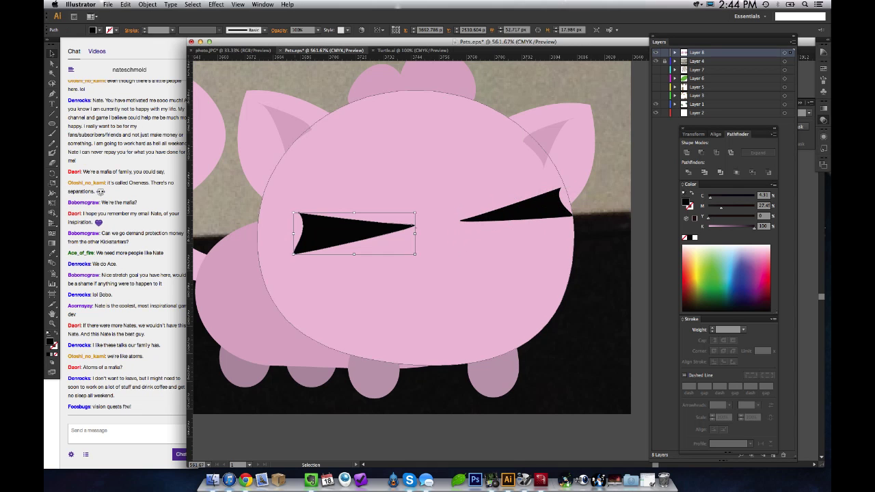
drag(294, 213, 335, 227)
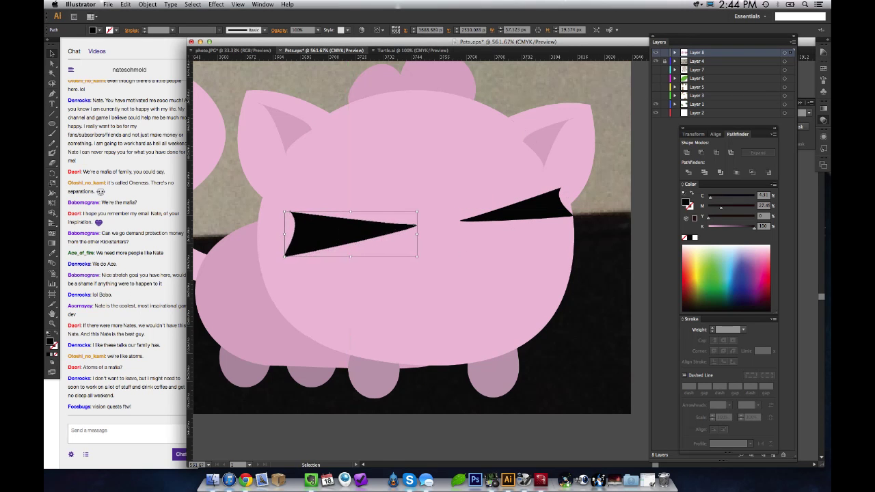
Step: With the Pen tool, draw a large black open mouth below the wedge eyes, rounded toward the tail and concave at the opposite end
key(p)
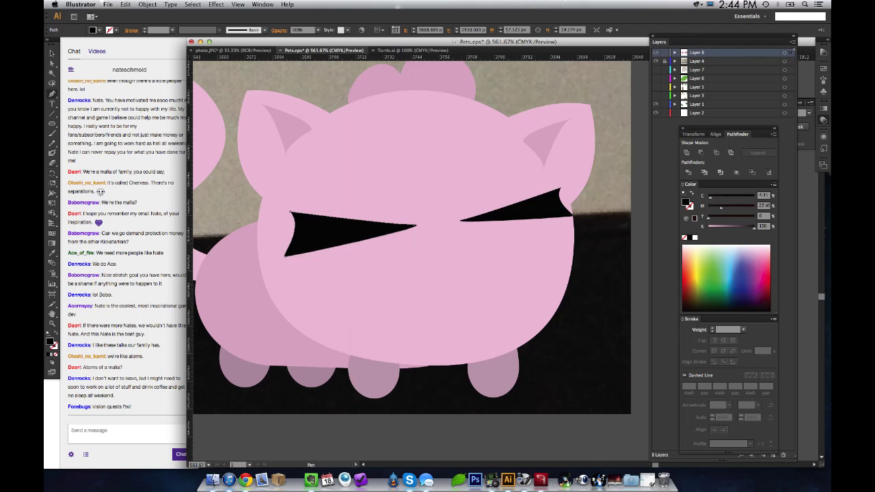
click(560, 229)
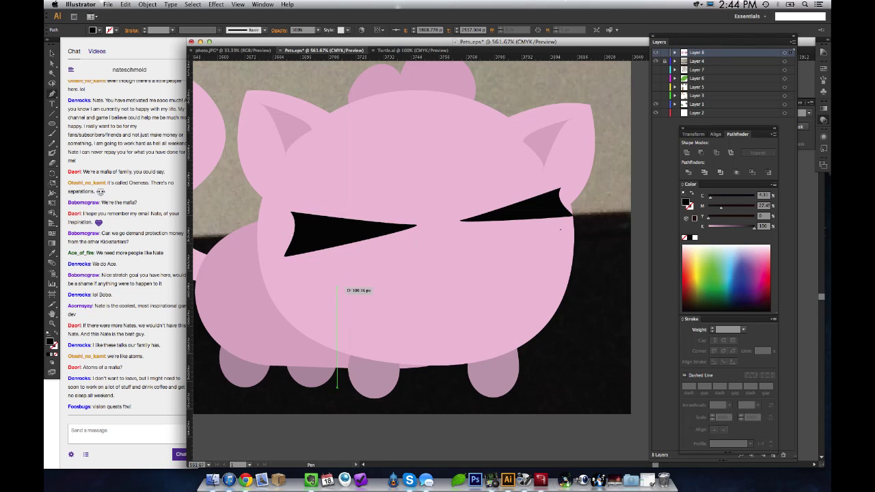
drag(324, 295, 297, 379)
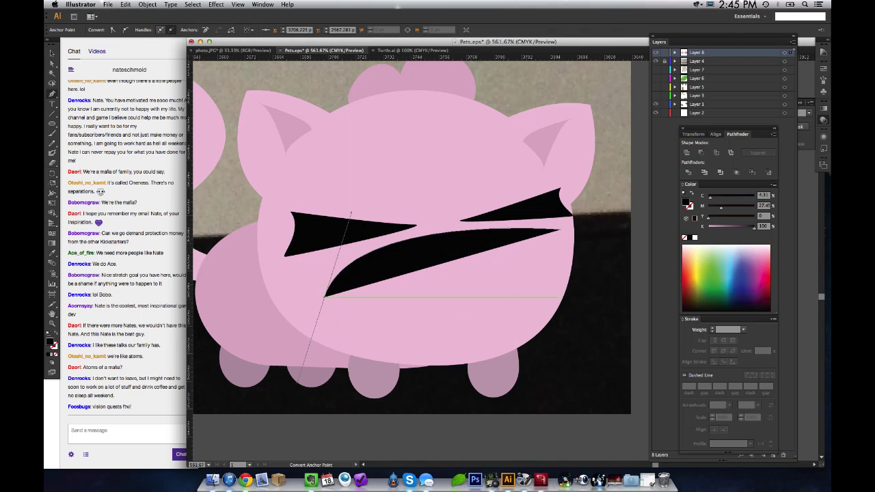
alt+click(324, 296)
drag(528, 314, 752, 223)
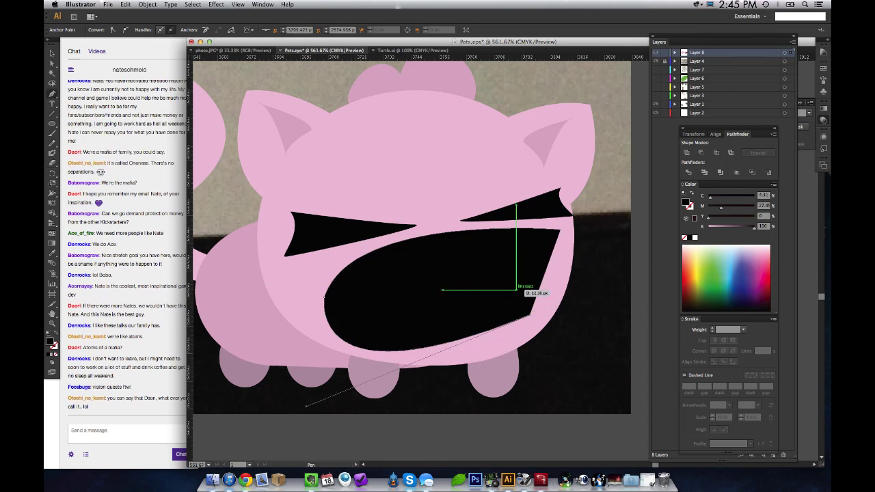
drag(560, 229, 631, 185)
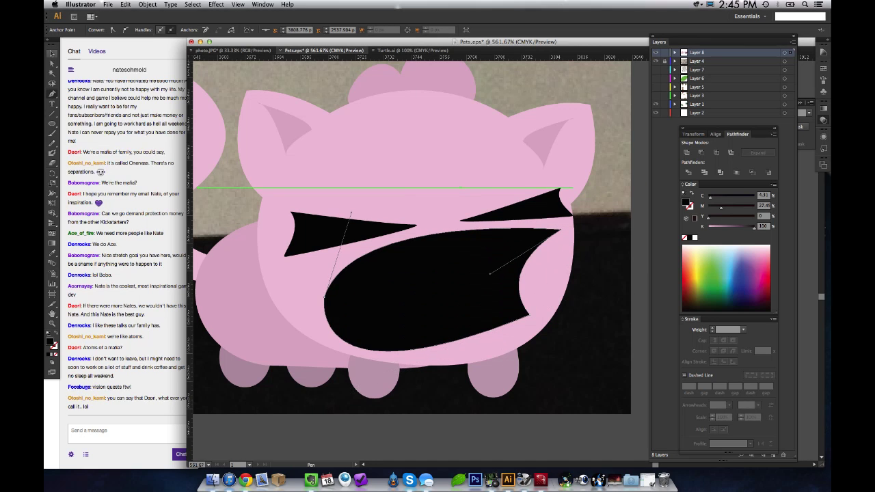
click(52, 53)
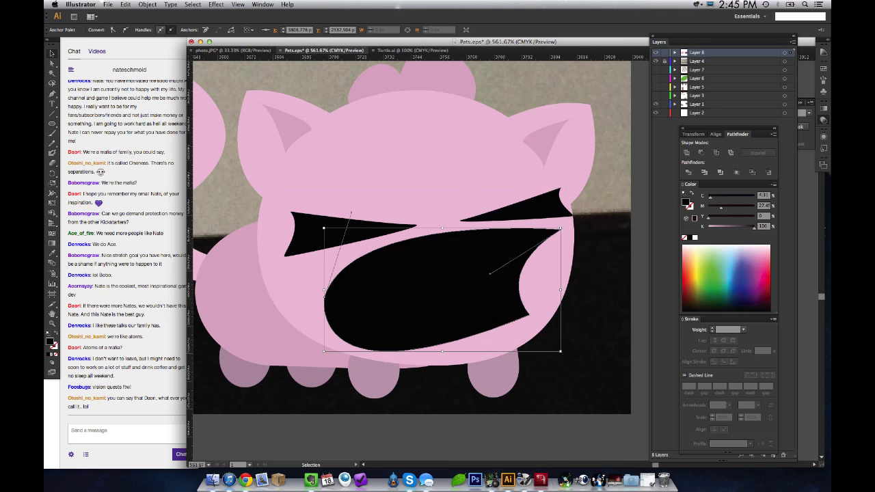
Step: With the Pen tool, draw a closed tongue shape inside the lower mouth, arched along its top and following the mouth's lower curve
key(p)
key(l)
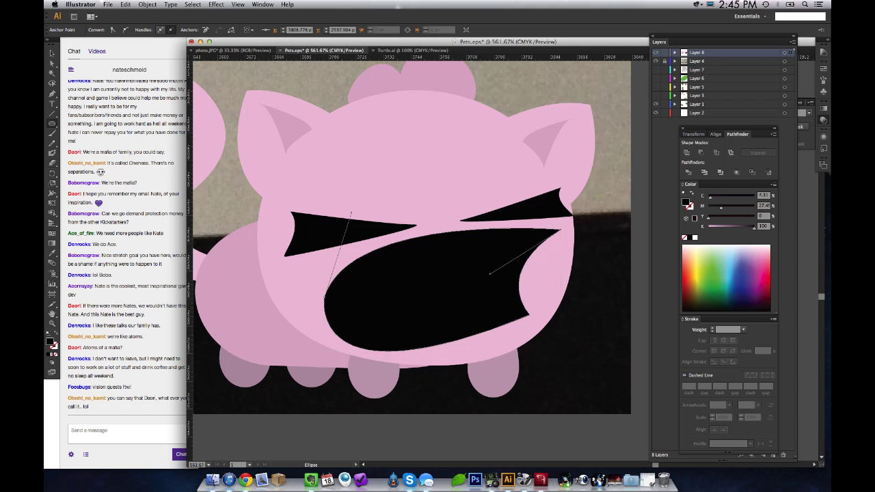
key(p)
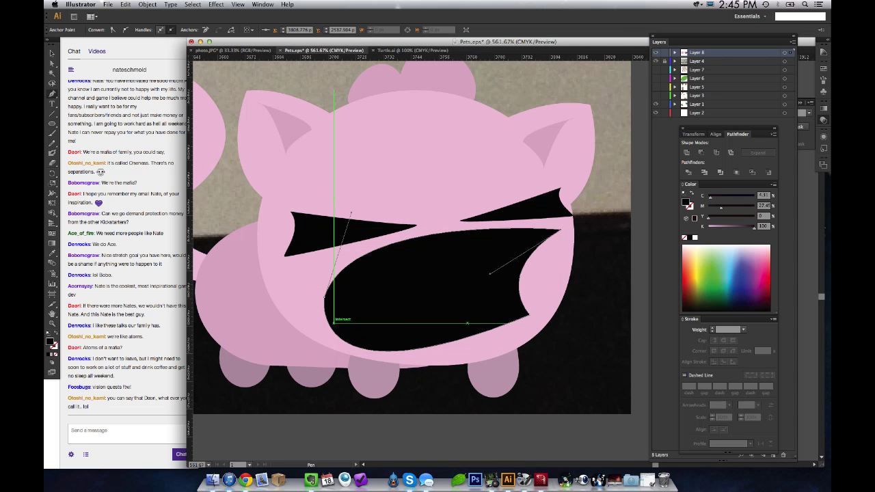
click(334, 323)
drag(499, 304, 536, 344)
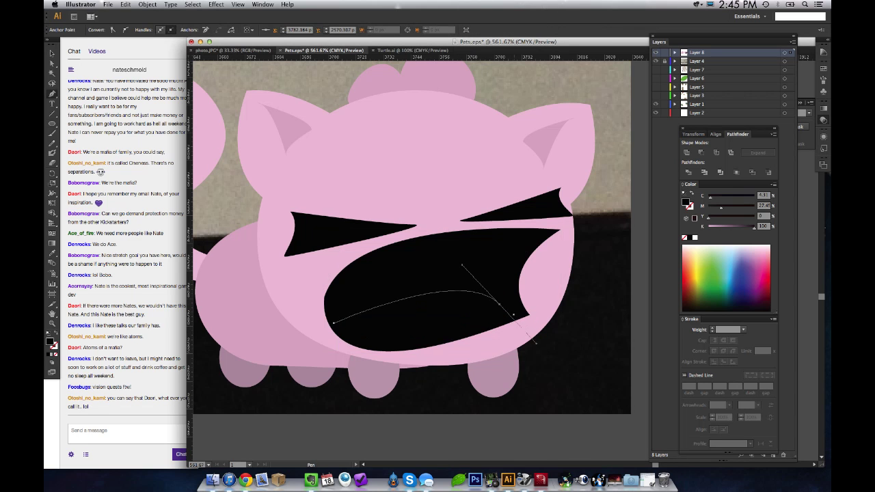
key(super+z)
key(shift+super+z)
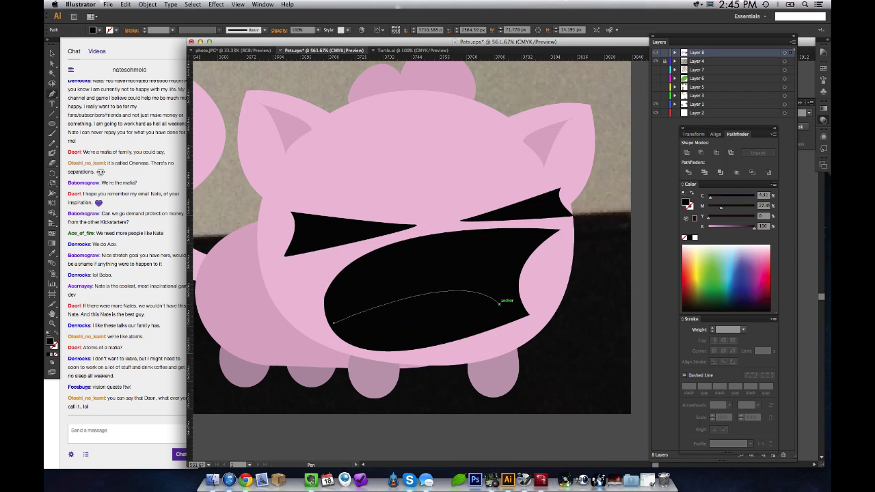
click(499, 304)
click(520, 315)
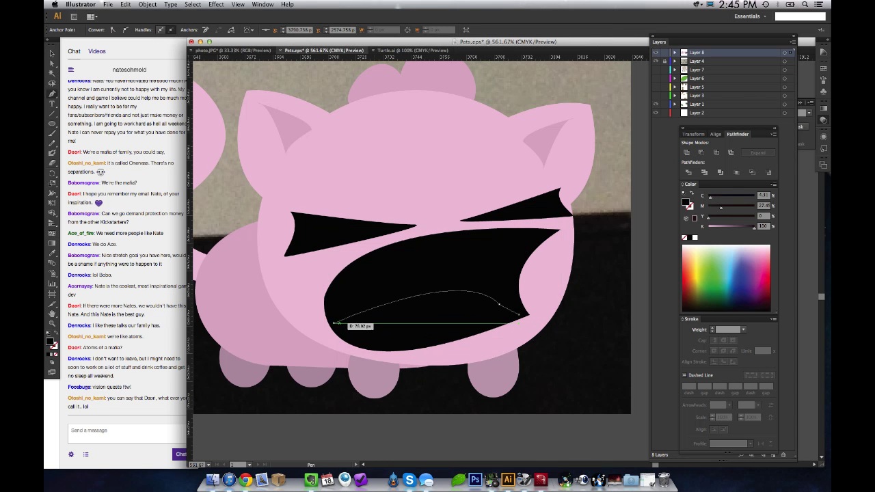
drag(334, 323, 306, 280)
drag(356, 363, 364, 378)
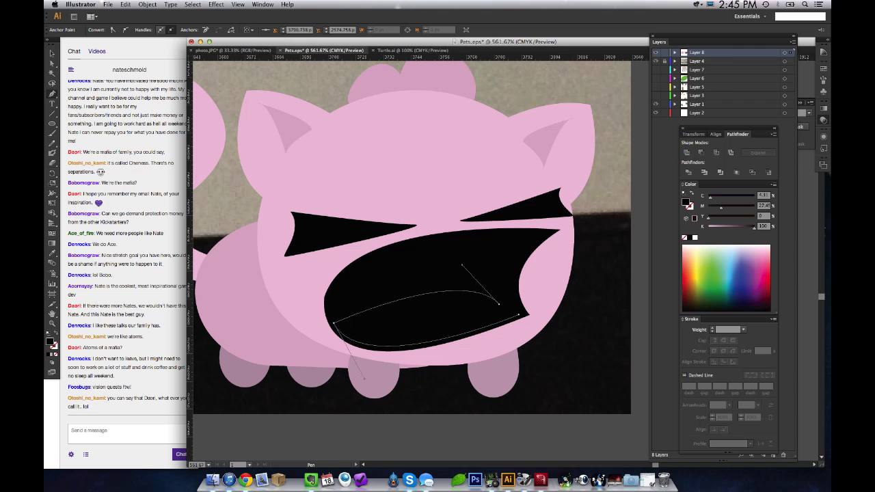
Step: Fill the tongue with red (C 0, M 100, Y 100, K 0) and deselect it
click(684, 277)
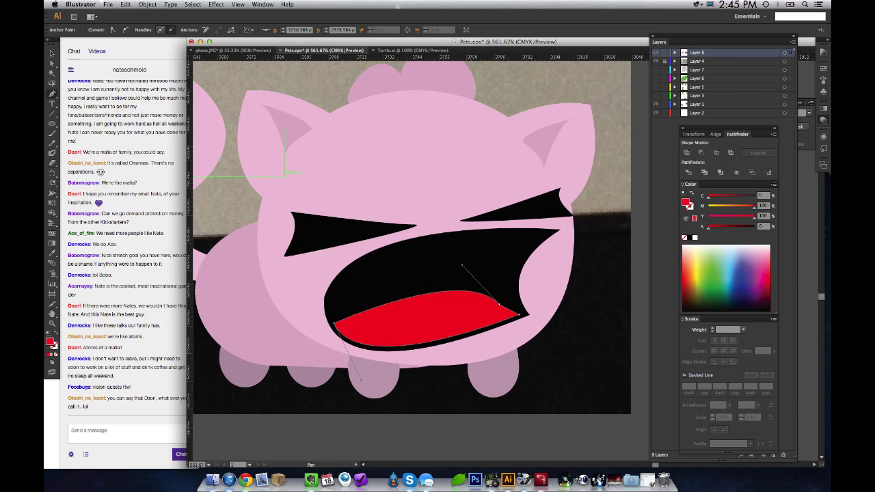
key(v)
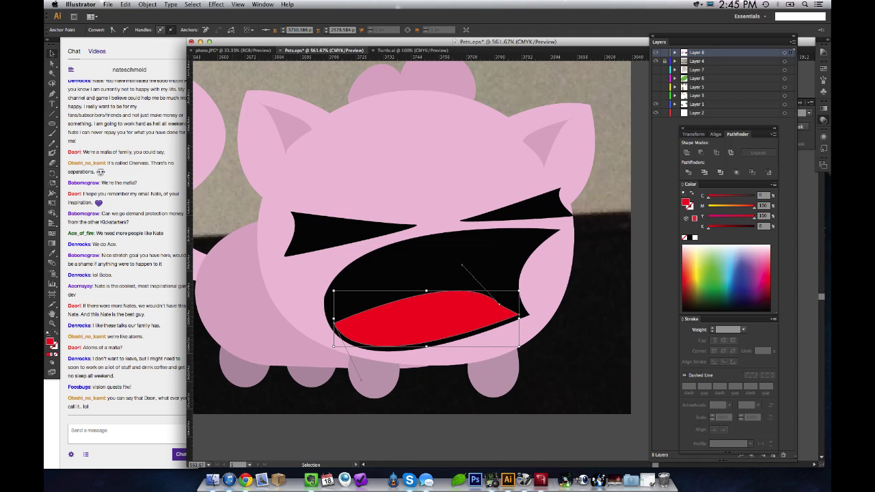
key(super+shift+a)
Step: Raise both wedge eyes on the angry cat's face, moving the one farther from the tail outward past the face edge
key(z)
alt+click(429, 174)
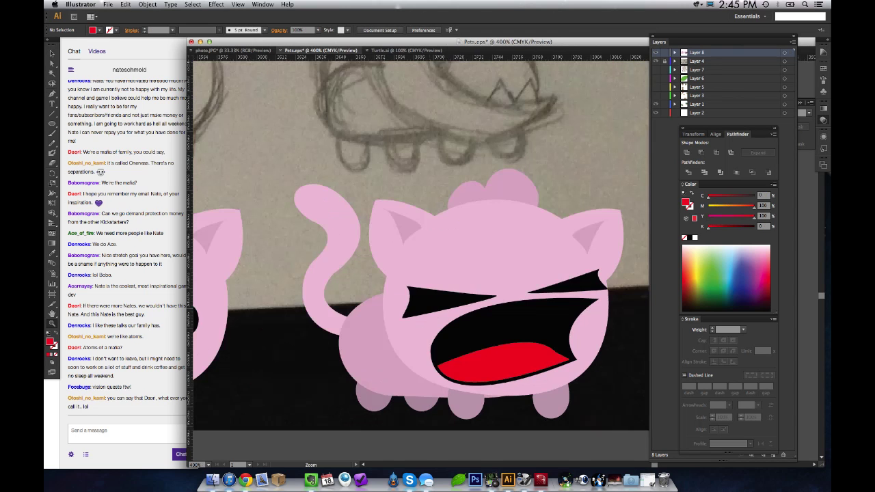
drag(479, 287, 255, 242)
alt+click(365, 252)
key(super+minus)
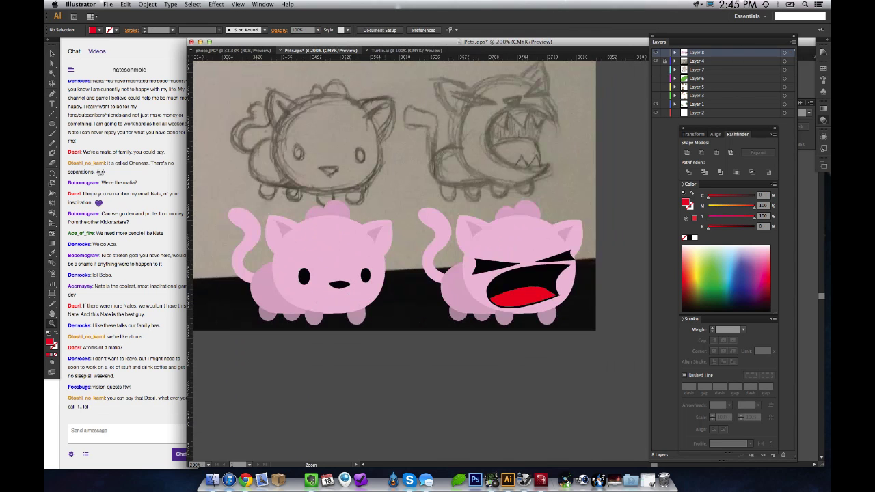
scroll(356, 205, right, 3)
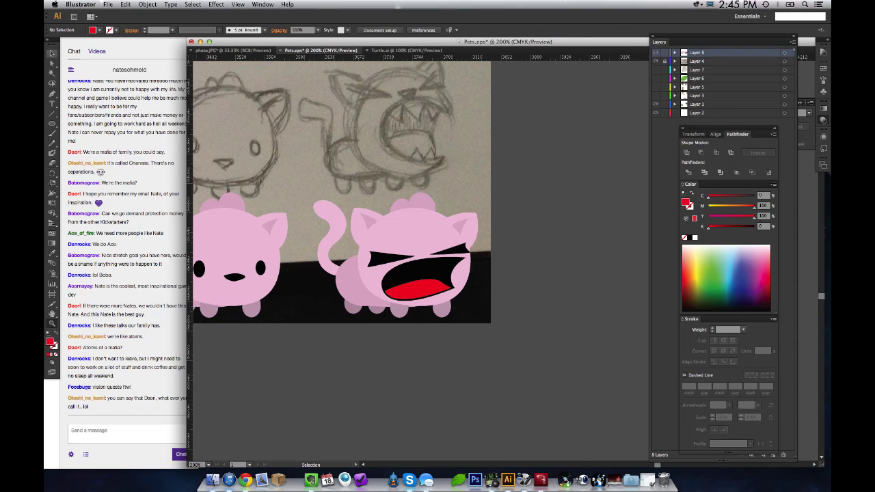
click(52, 53)
click(387, 260)
drag(364, 259, 388, 244)
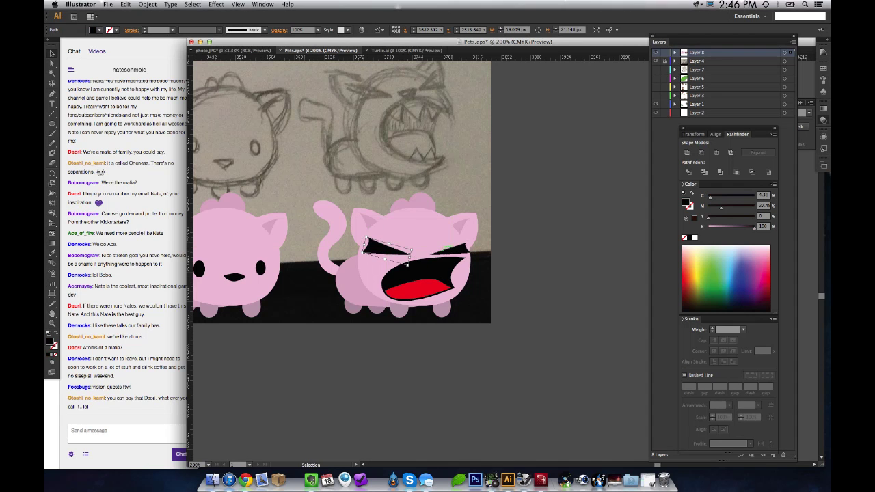
drag(444, 250, 472, 243)
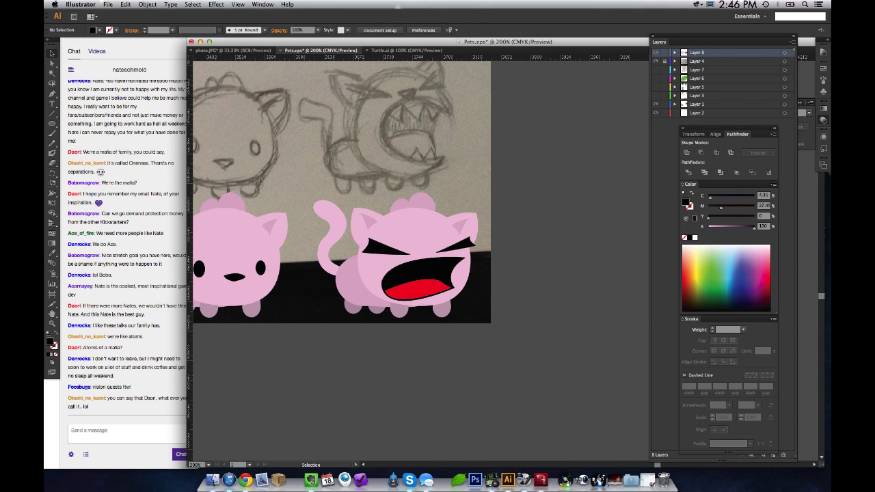
drag(380, 245, 380, 243)
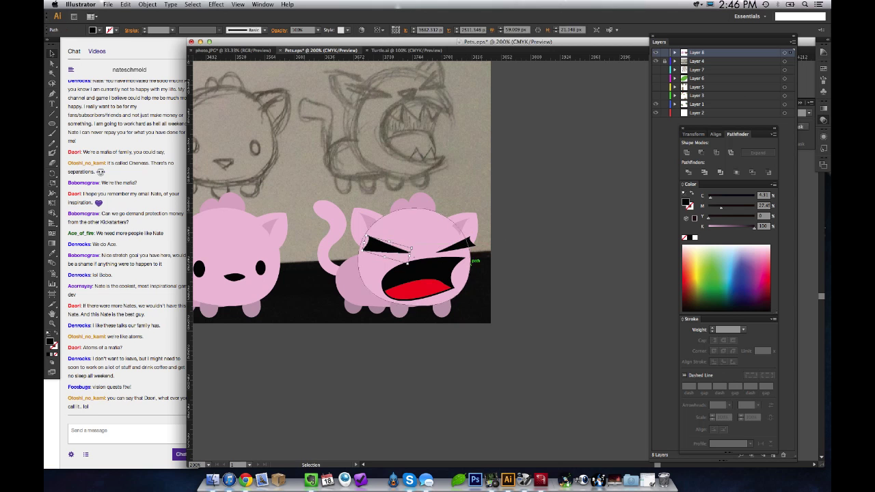
Step: Copy the calm cat's black nose onto the angry cat's face, centred between the wedge eyes just above the mouth
click(235, 277)
drag(234, 276, 423, 252)
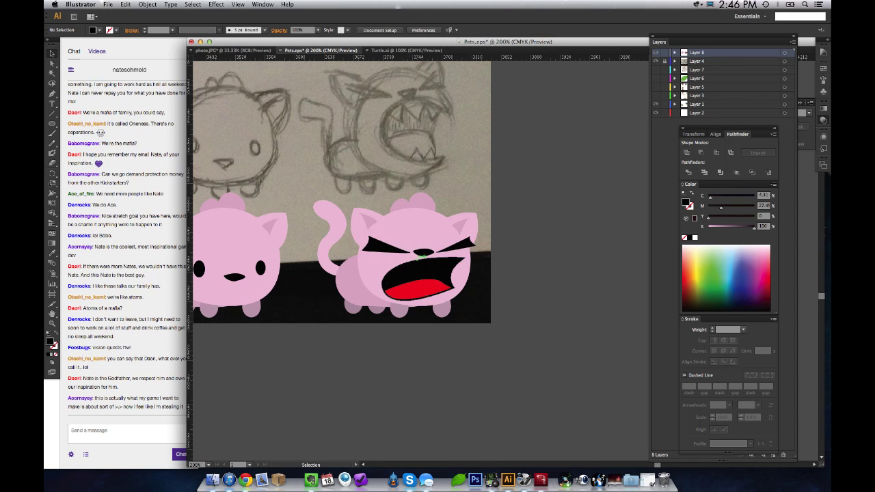
drag(422, 252, 425, 251)
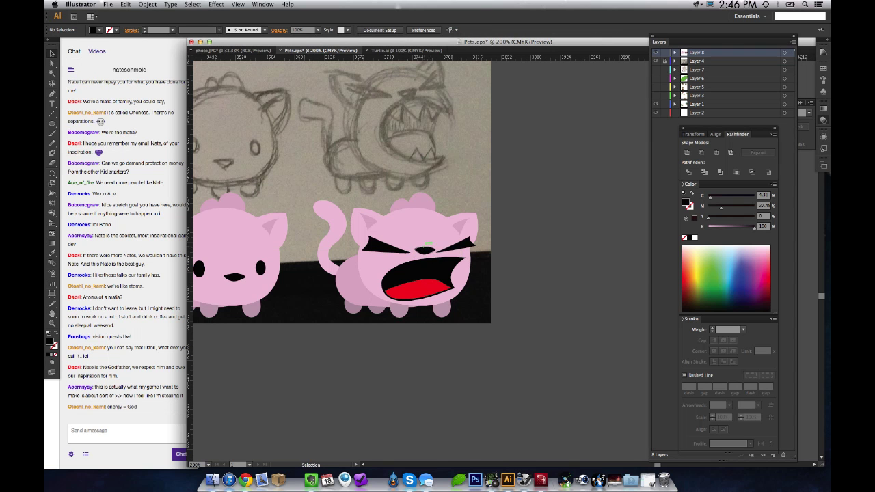
click(424, 251)
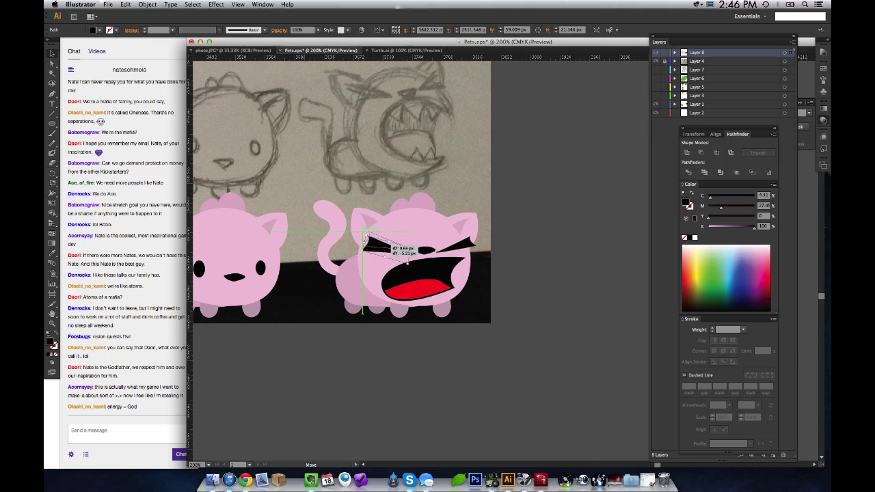
Step: Fine-tune the angle and position of both wedge eyes, spreading them slightly outward from the nose
drag(386, 241, 387, 244)
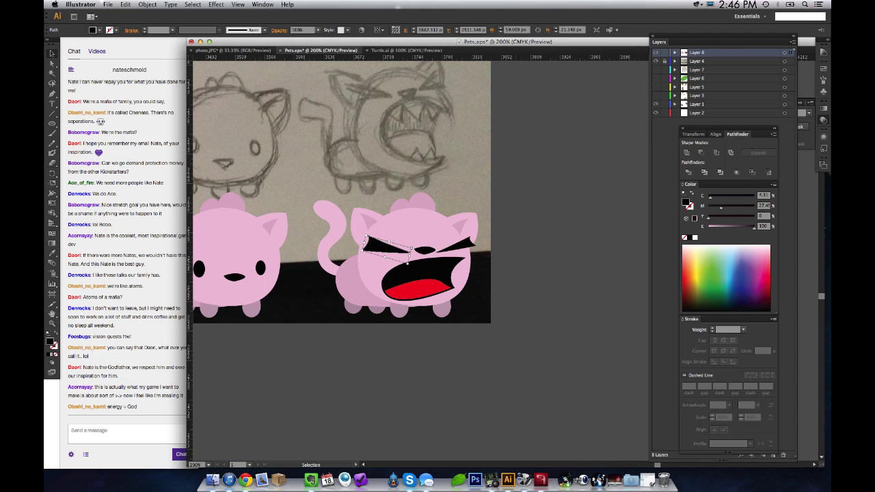
click(504, 239)
drag(461, 243, 477, 236)
click(497, 236)
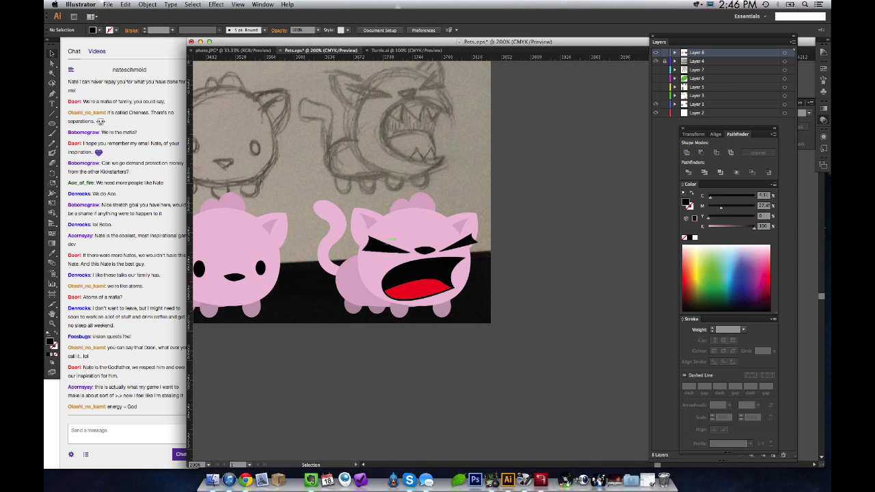
drag(385, 247, 362, 233)
click(498, 238)
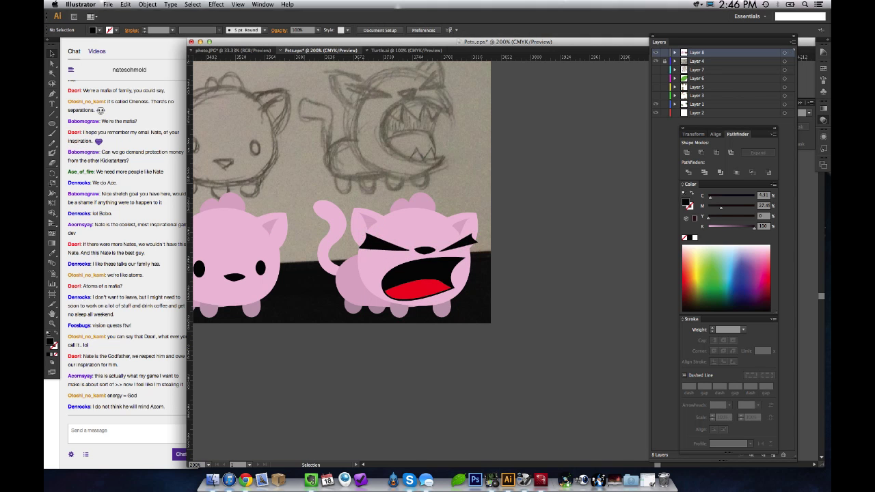
mouse_move(475, 240)
mouse_down()
mouse_move(458, 242)
mouse_move(470, 244)
mouse_up()
click(499, 239)
Step: With the Pen tool, draw a small triangular tooth at the mouth's upper edge nearest the tail and fill it white
key(p)
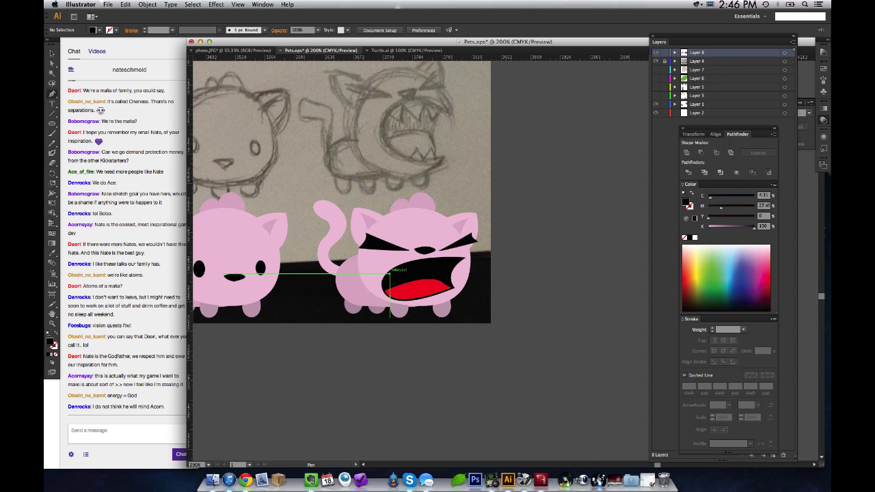
click(391, 278)
click(397, 280)
click(396, 268)
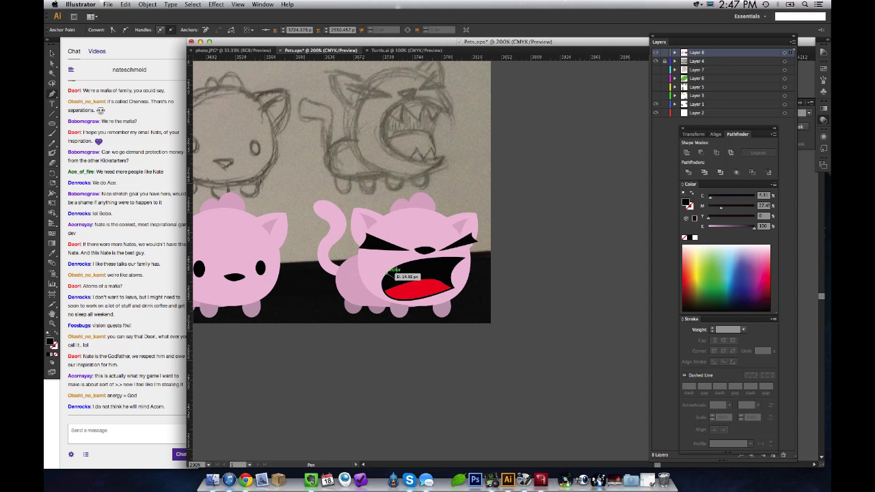
key(a)
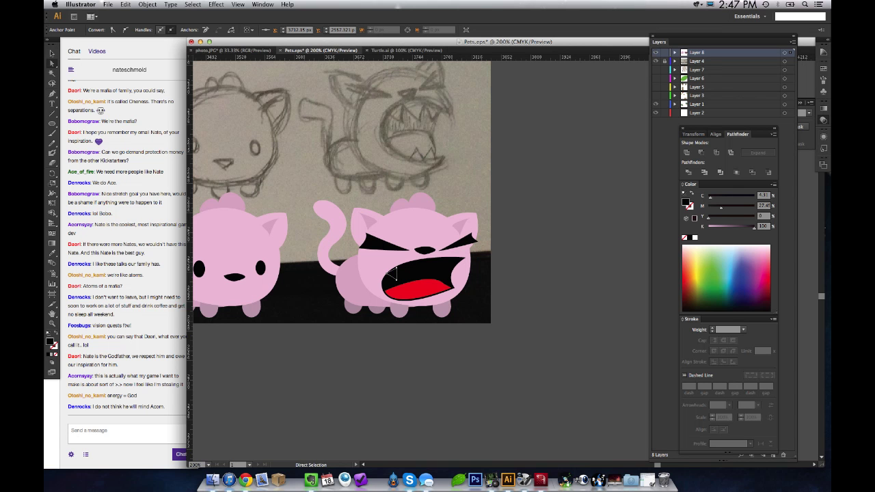
click(388, 271)
key(v)
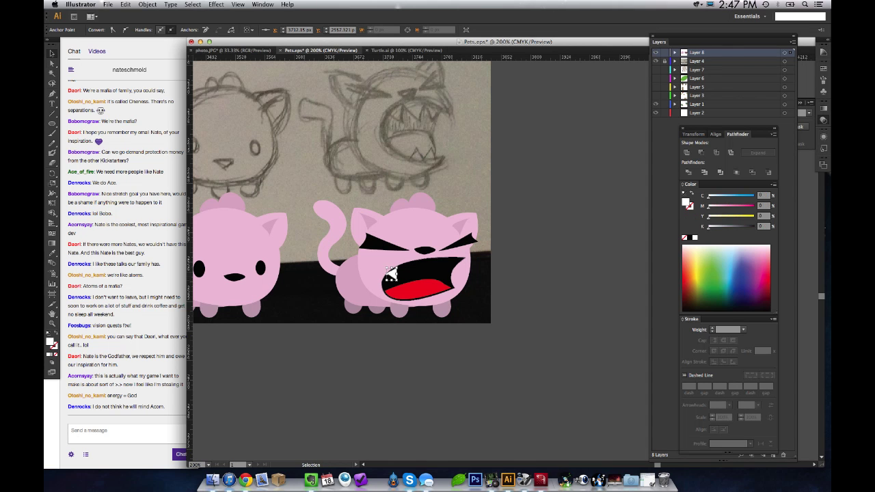
click(390, 273)
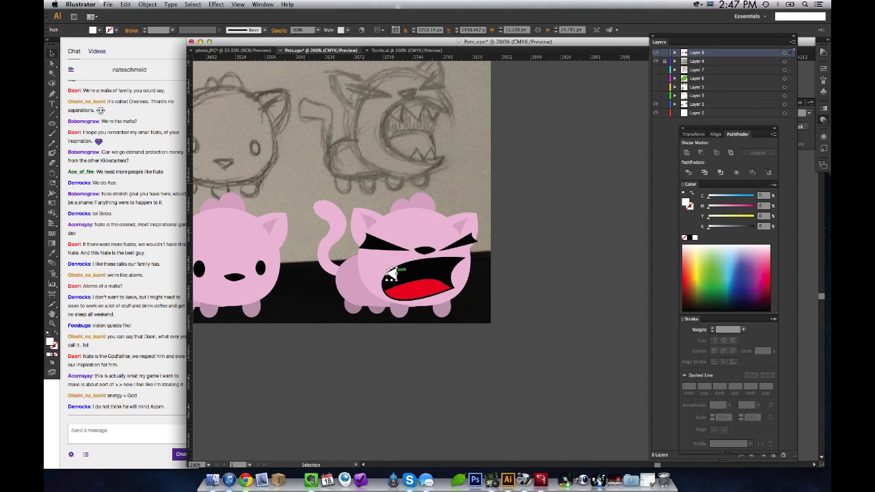
Step: Duplicate the white tooth repeatedly along the mouth's upper edge, adjusting the copies to form a row reaching the far corner
drag(391, 273, 423, 261)
key(super+shift+a)
click(414, 271)
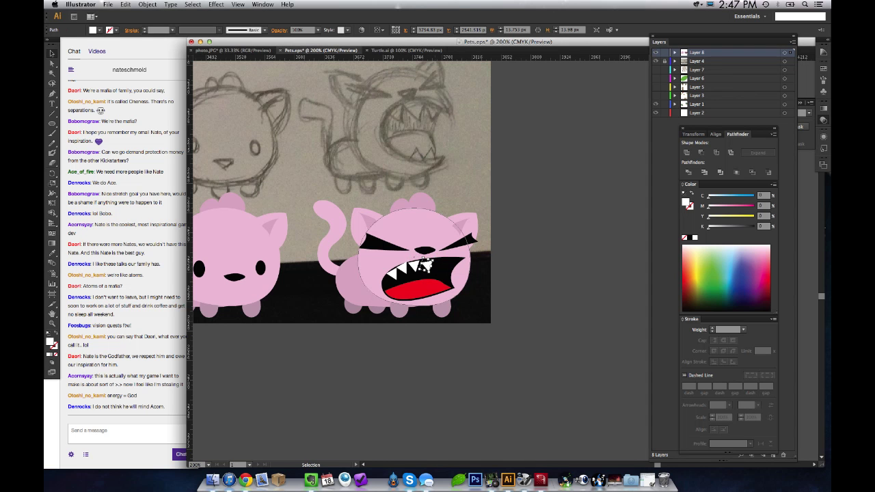
drag(432, 263, 434, 265)
key(super+shift+a)
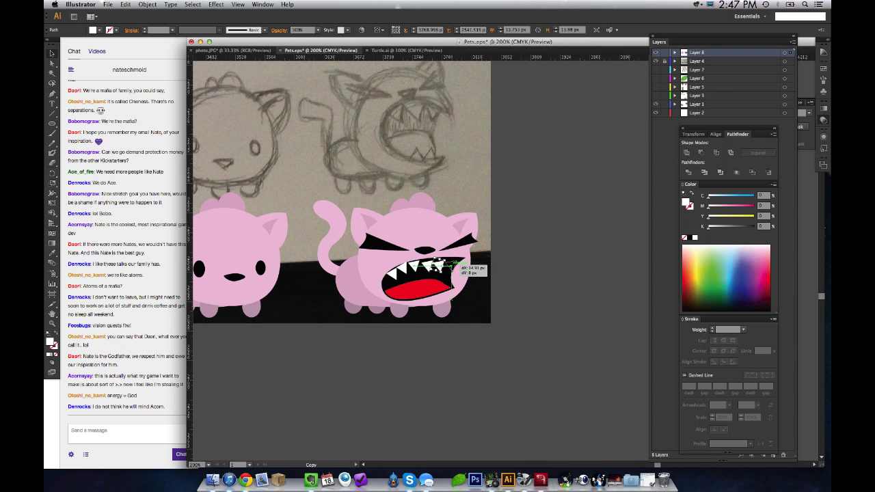
key(super+shift+a)
click(450, 268)
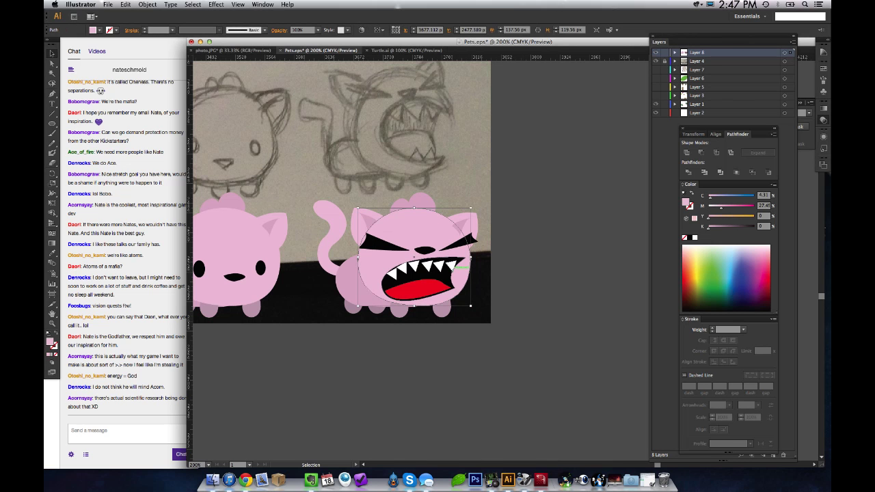
drag(449, 268, 462, 273)
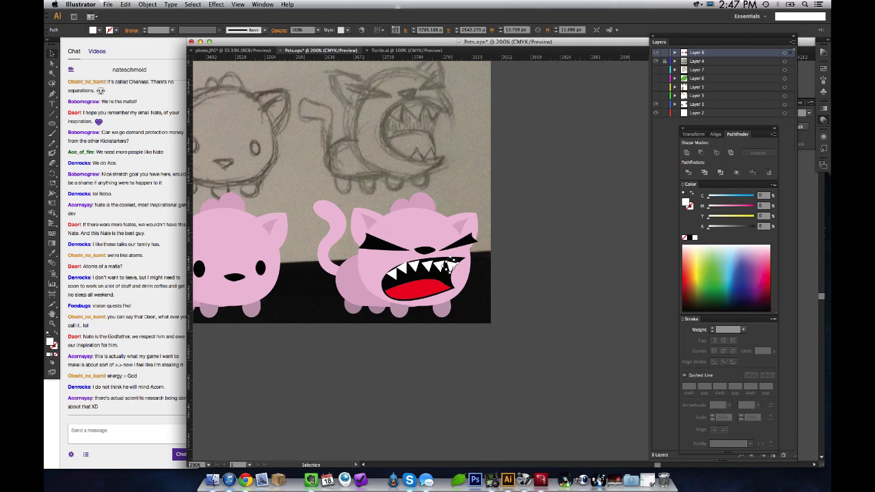
Step: Reposition the tooth at the mouth's far corner and shift its upper anchor point to fit the mouth's edge
click(482, 283)
drag(461, 262, 451, 262)
key(super+shift+a)
key(a)
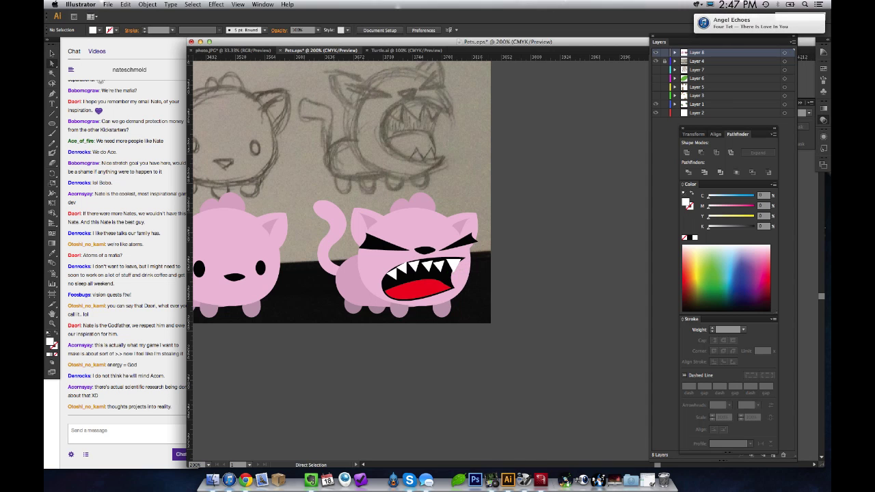
click(451, 259)
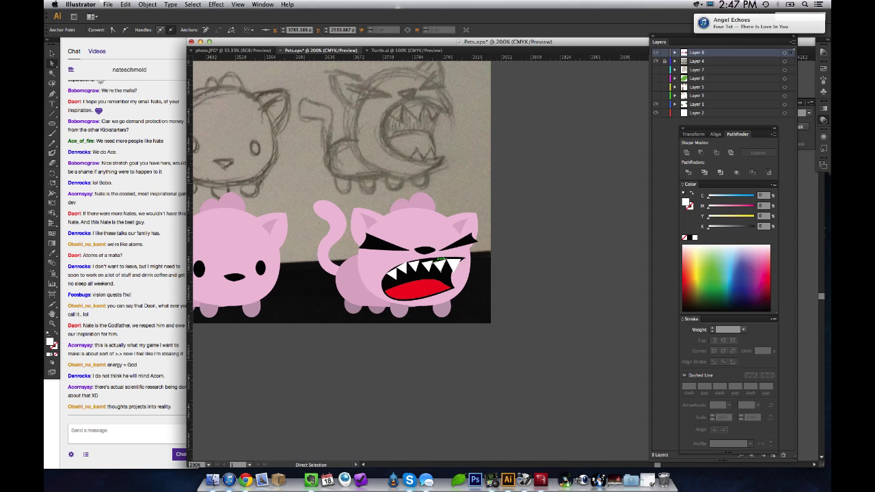
drag(451, 259, 434, 259)
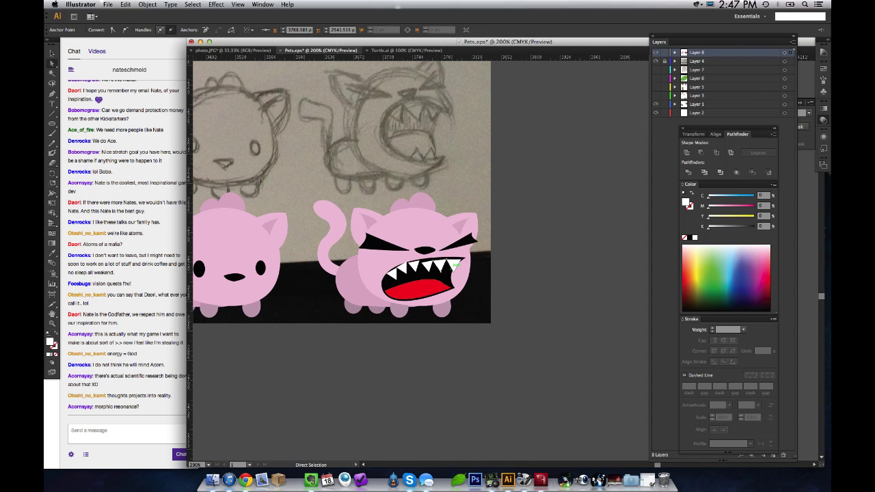
Step: Reshape the second tooth from the mouth's far corner and move it closer to its neighbour
key(super+shift+a)
drag(429, 262, 449, 259)
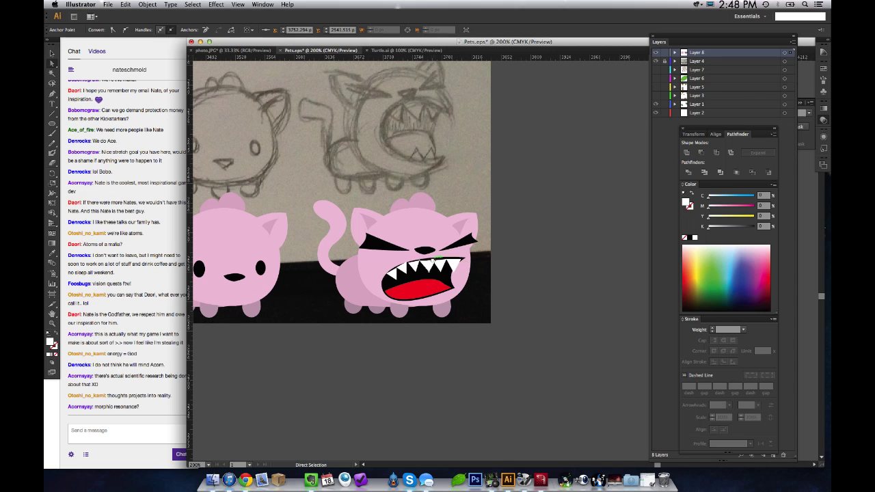
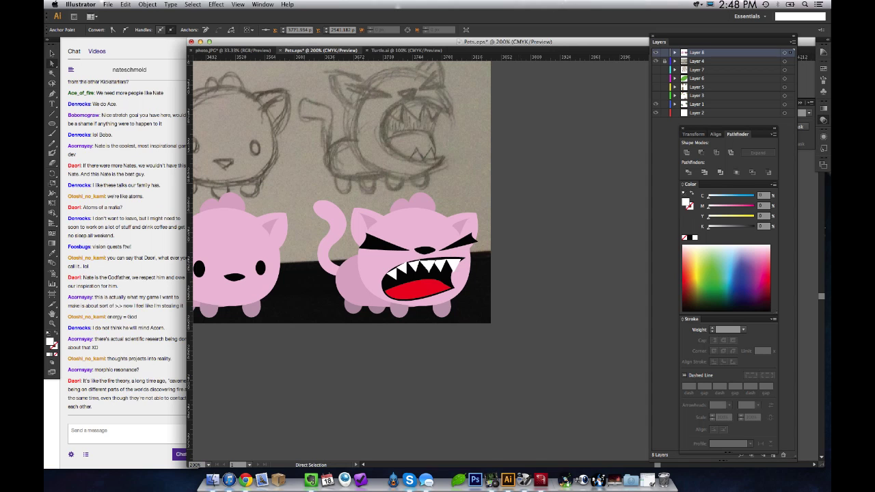
key(super+shift+a)
drag(447, 259, 447, 260)
click(451, 264)
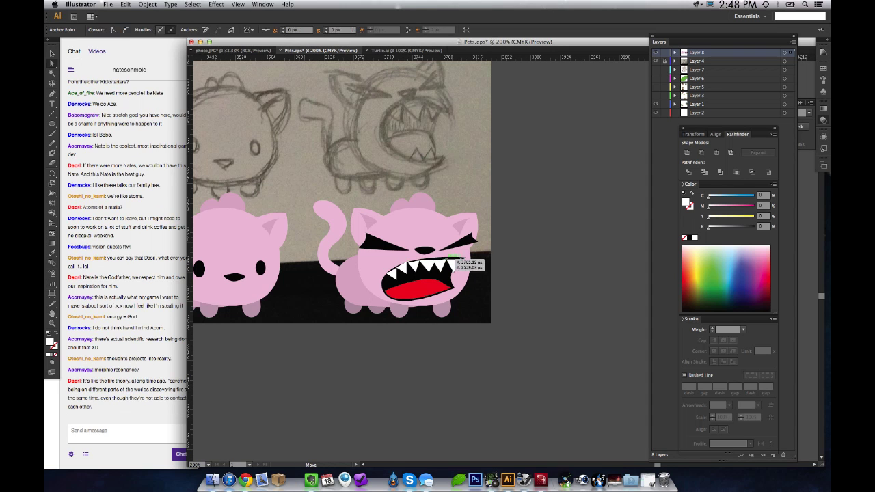
key(v)
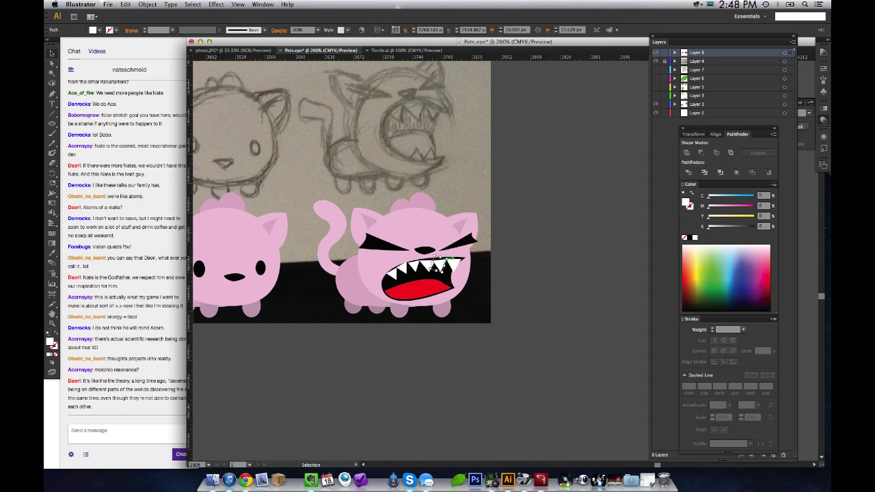
mouse_move(452, 259)
mouse_down()
mouse_move(445, 271)
mouse_move(439, 262)
mouse_up()
key(super+shift+a)
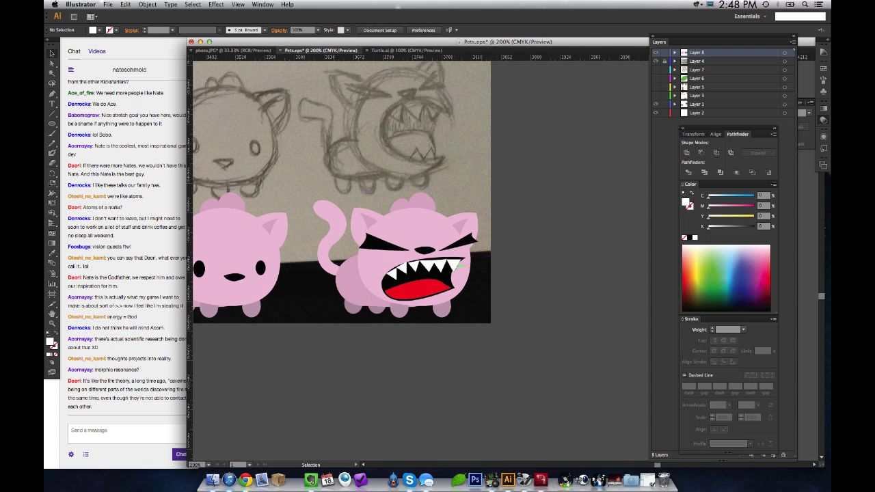
Step: Adjust the upper anchor points of the two teeth nearest the far corner to close the gap between them
click(437, 261)
key(a)
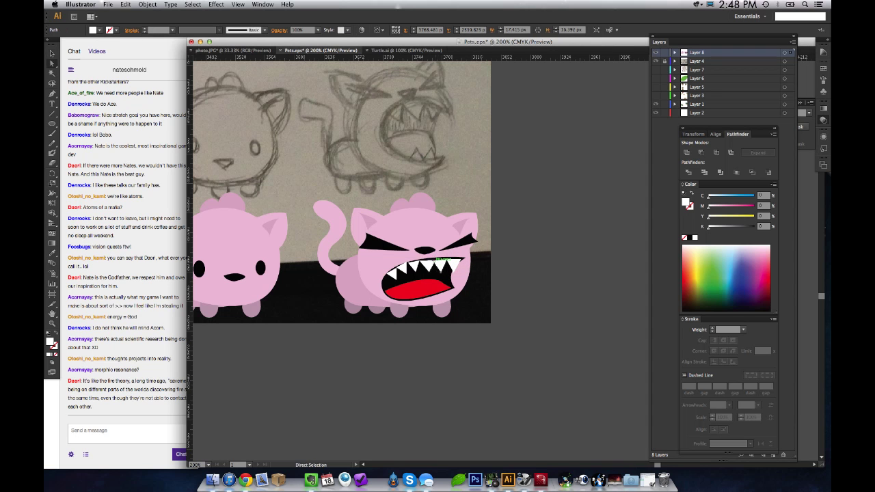
drag(438, 261, 442, 259)
click(504, 269)
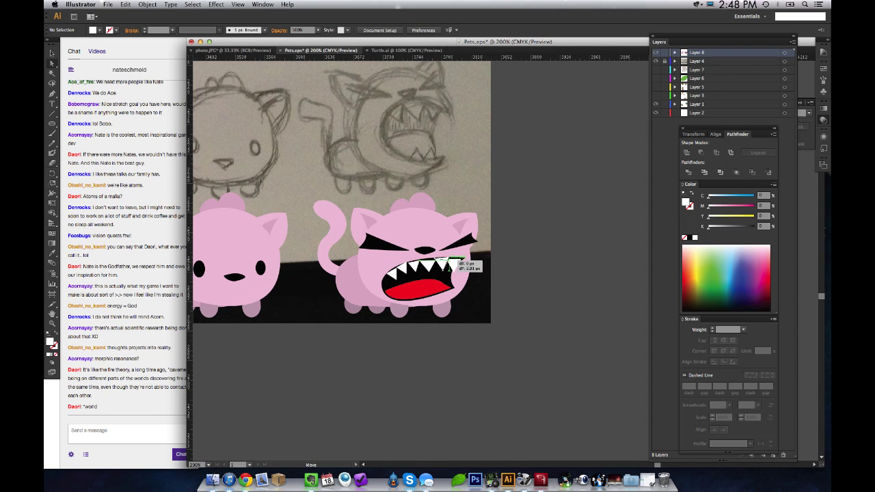
click(459, 257)
key(super+shift+a)
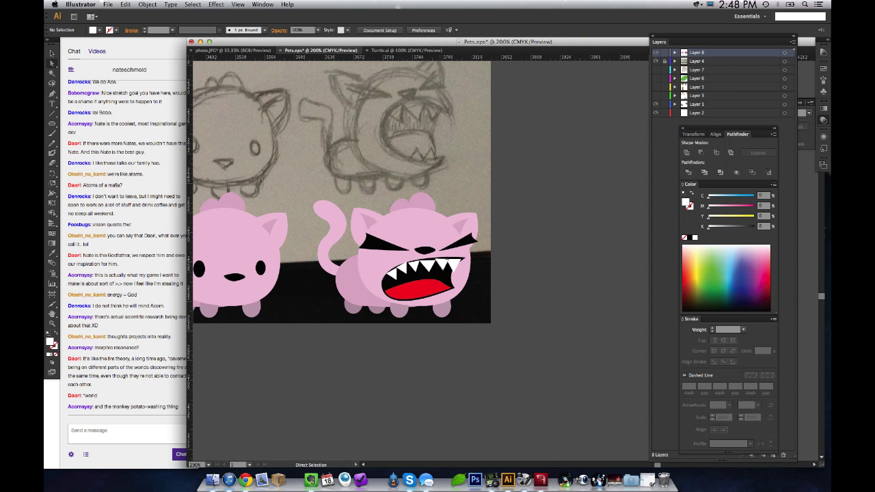
Step: Nudge the tooth below the nose up against the mouth's upper edge and align it with the adjacent teeth
click(441, 261)
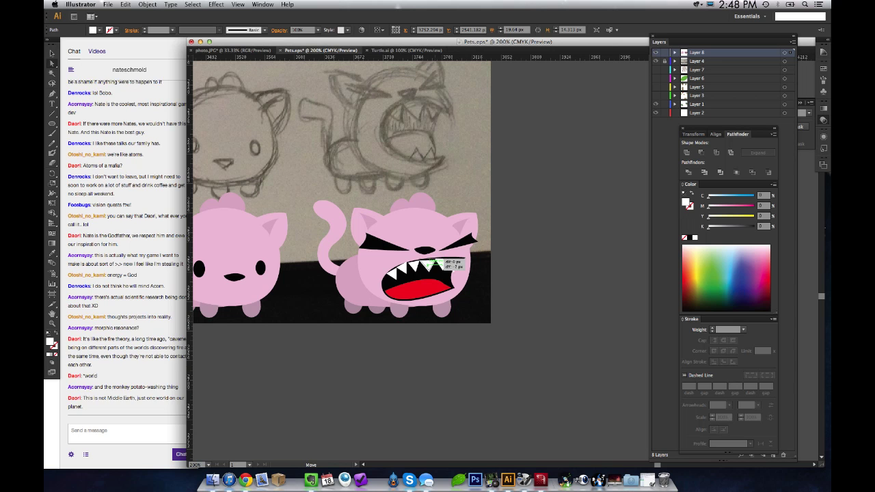
key(Up)
key(Up)
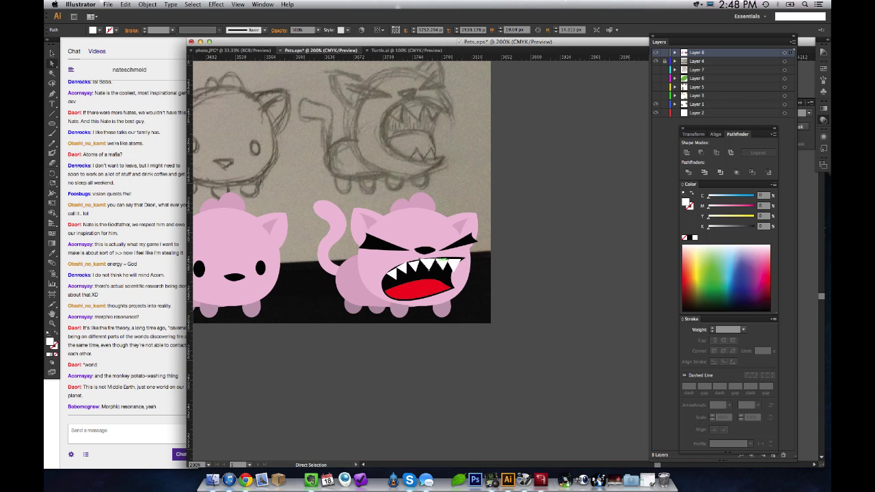
drag(426, 260, 427, 262)
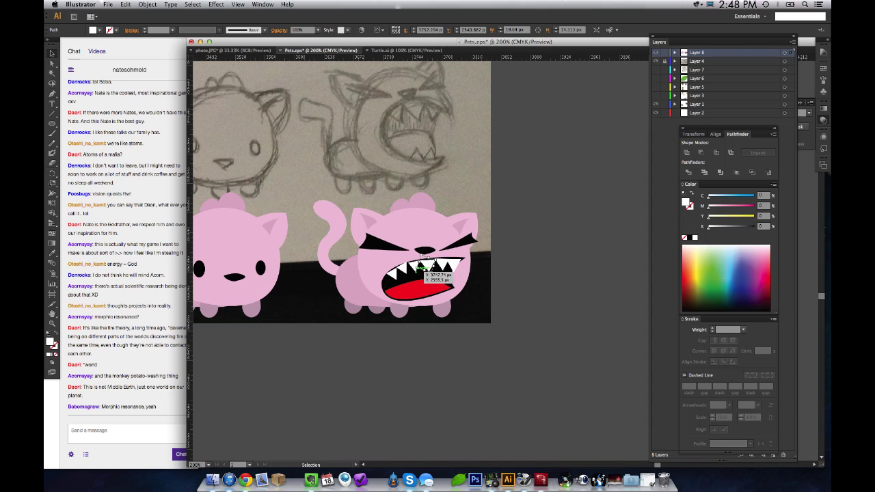
drag(418, 265, 440, 262)
key(super+shift+a)
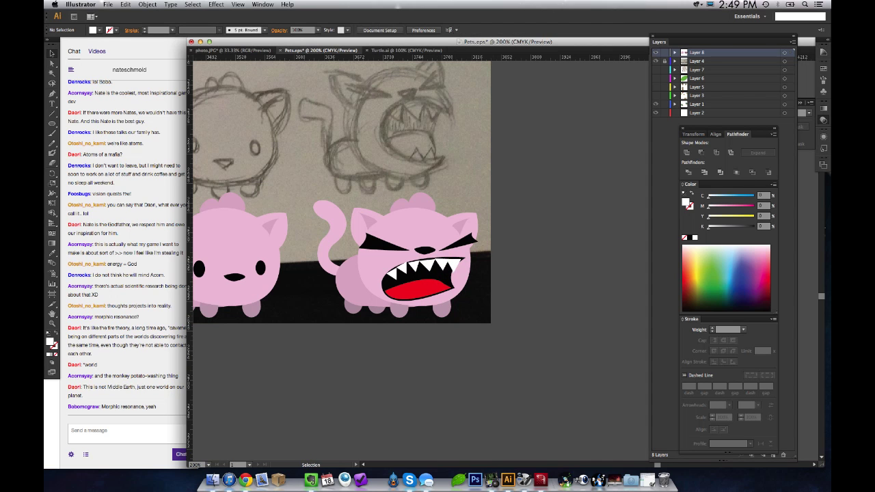
Step: Shift the middle and tail-side teeth and pull their upper corners together along the mouth's upper edge
key(a)
drag(441, 258, 437, 261)
drag(438, 262, 437, 261)
key(v)
mouse_move(417, 262)
mouse_down()
mouse_move(406, 268)
mouse_move(414, 269)
mouse_up()
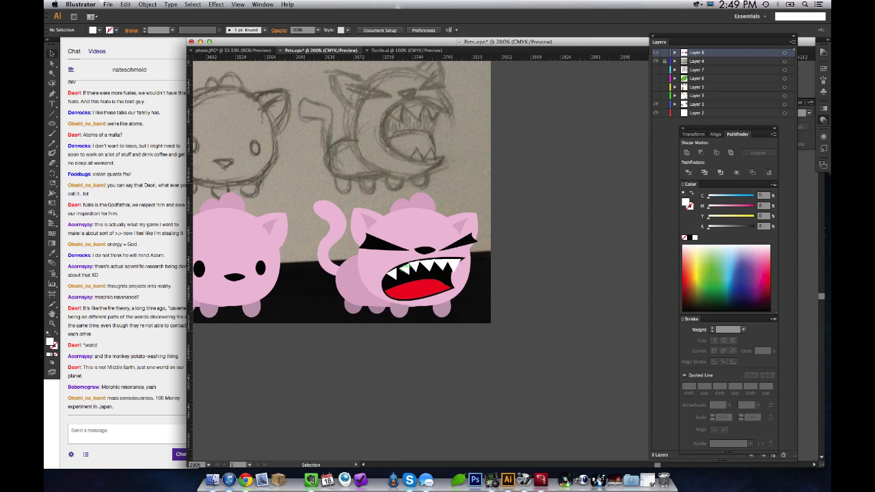
key(a)
drag(401, 268, 406, 266)
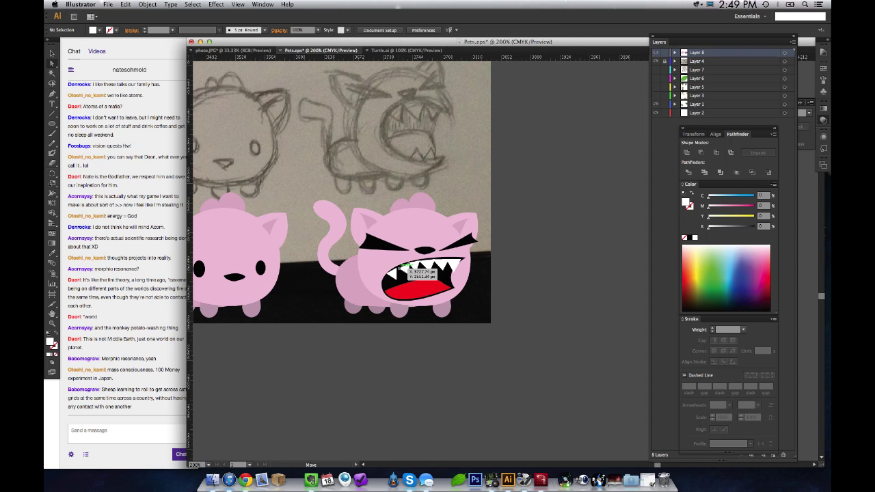
drag(406, 267, 409, 267)
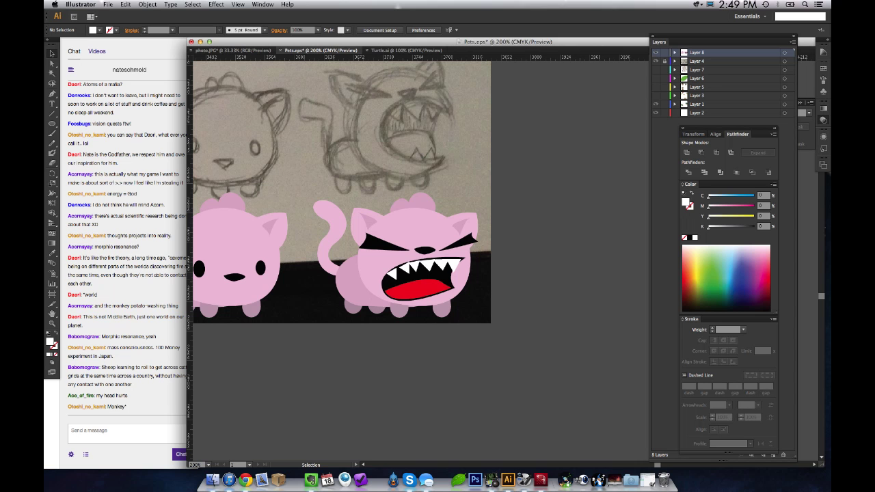
Step: Select all the separate white teeth in the angry cat's mouth and delete them
key(z)
drag(370, 248, 495, 286)
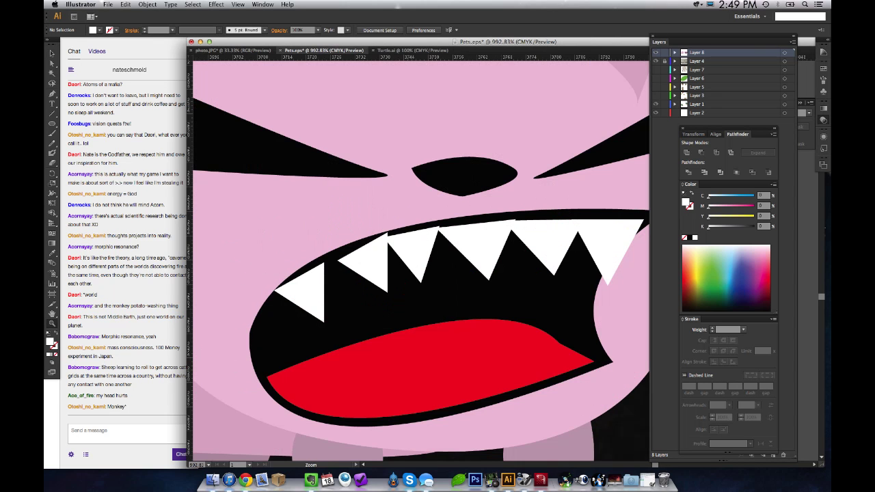
key(v)
click(312, 288)
shift+click(377, 264)
shift+click(391, 266)
click(392, 265)
click(311, 289)
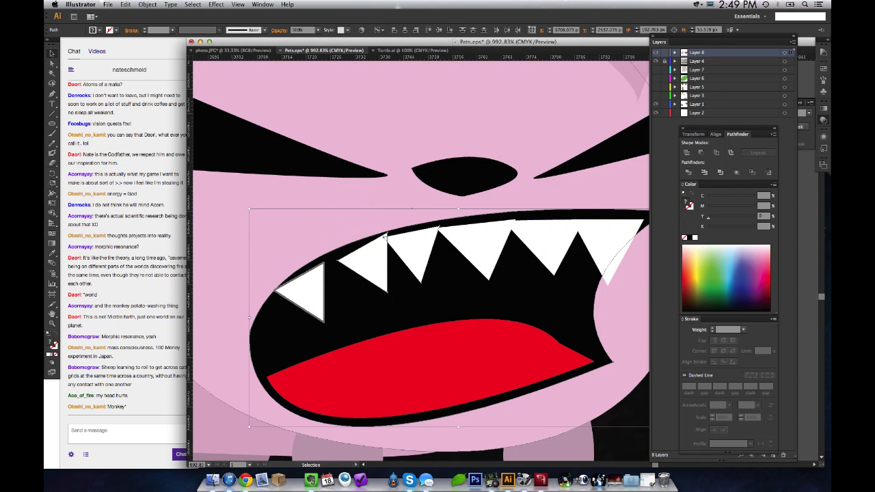
key(super+y)
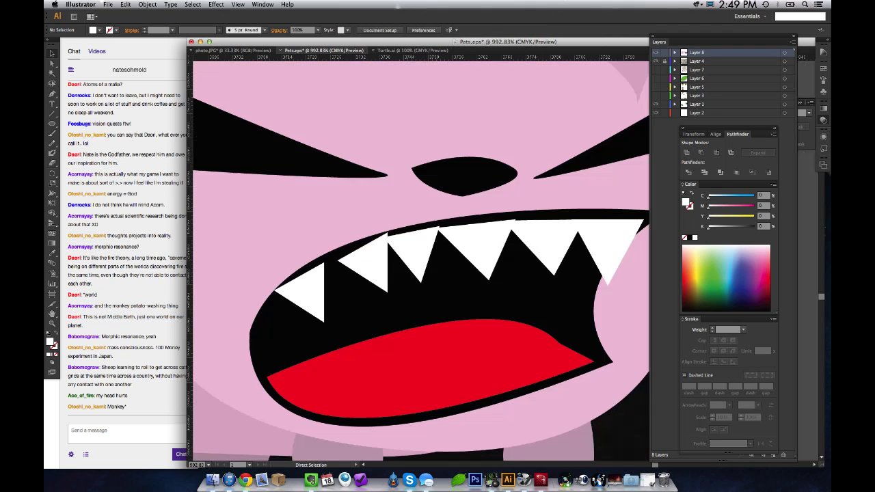
key(super+y)
shift+click(371, 262)
shift+click(418, 253)
shift+click(480, 248)
shift+click(549, 245)
key(Delete)
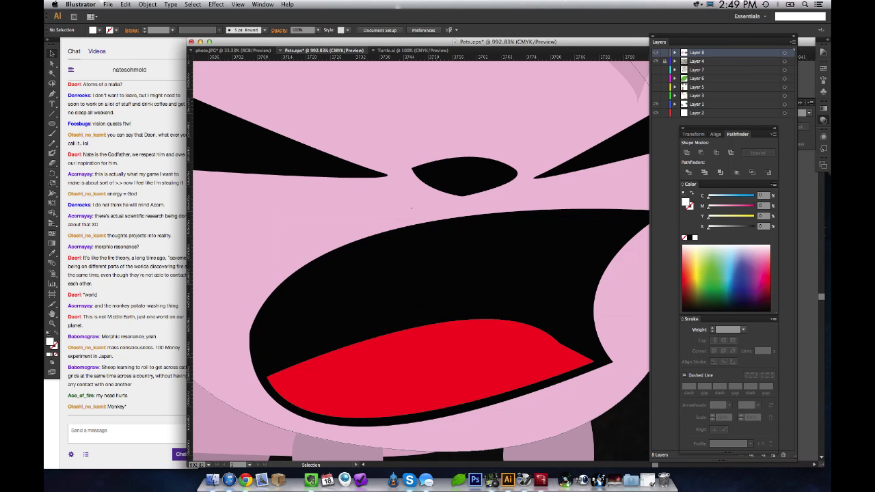
Step: With the Pen tool, draw a white-filled curve just inside the mouth's upper edge, from the tail side to the far corner
key(p)
click(267, 308)
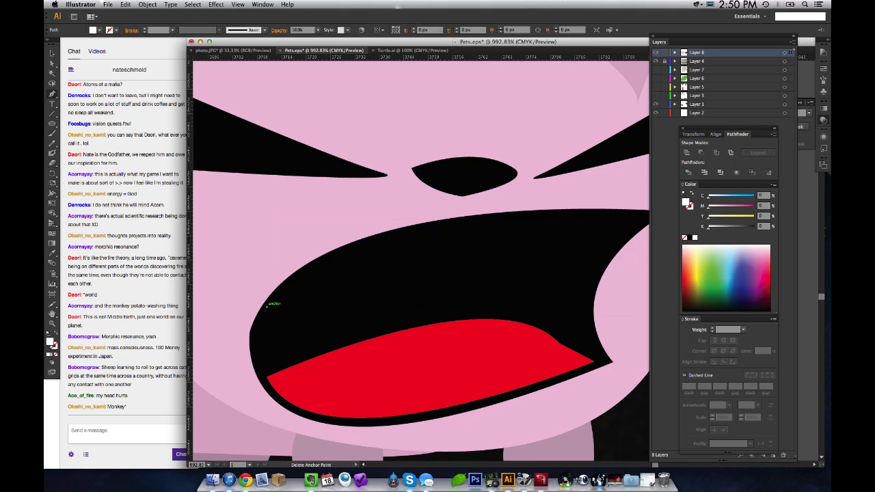
drag(267, 307, 213, 307)
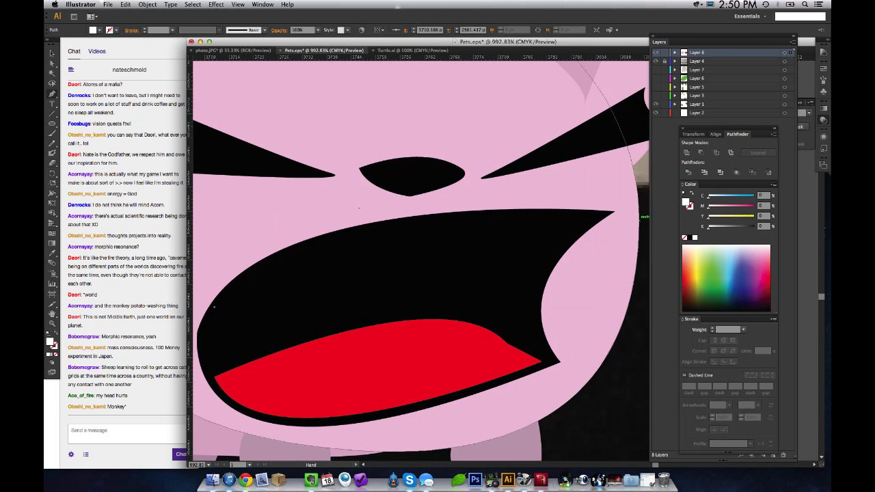
drag(625, 227, 814, 235)
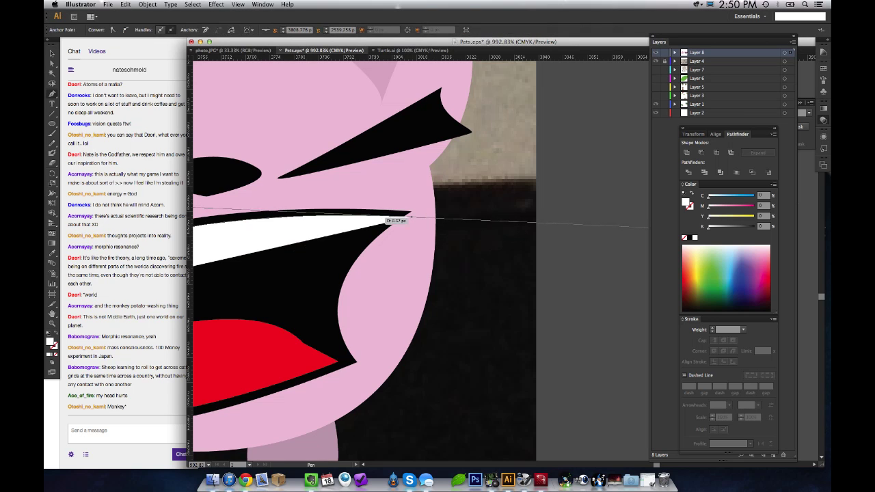
right_click(411, 217)
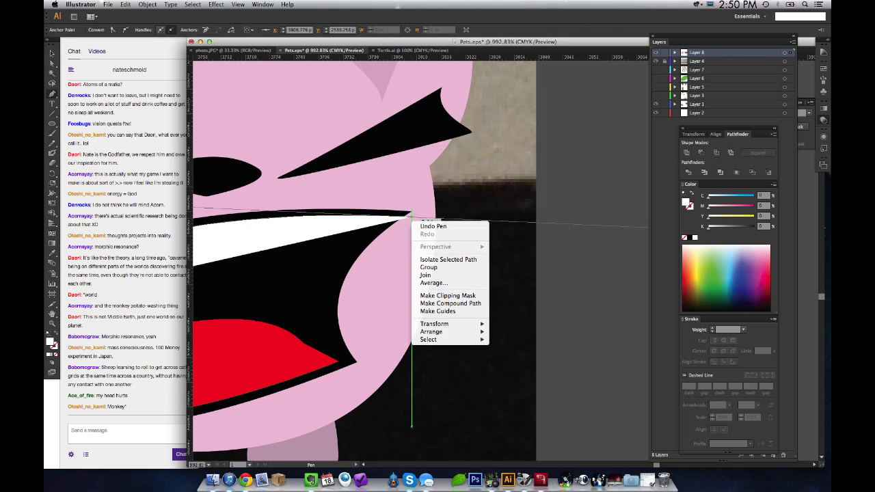
click(410, 218)
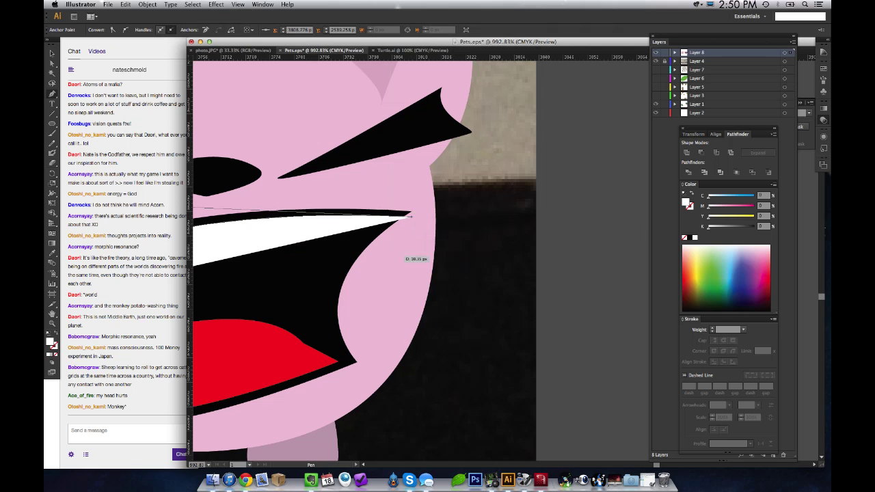
Step: Continue the path back as a zigzag of four pointed teeth and close it at the tail-side starting point
click(380, 277)
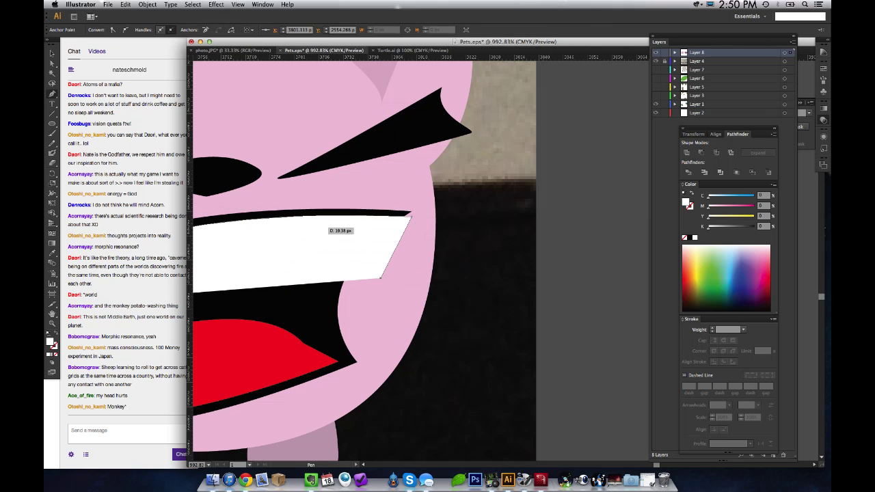
click(316, 226)
click(234, 285)
drag(235, 285, 438, 266)
click(379, 221)
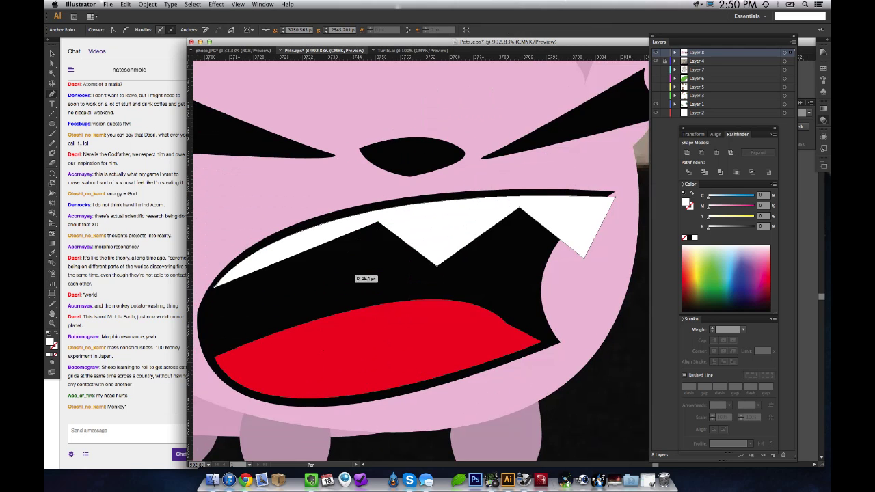
click(329, 286)
click(269, 259)
click(240, 305)
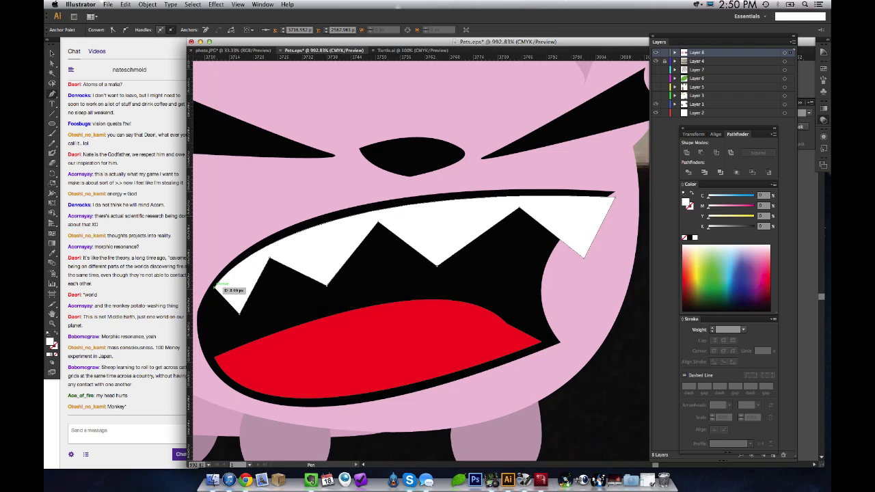
click(215, 287)
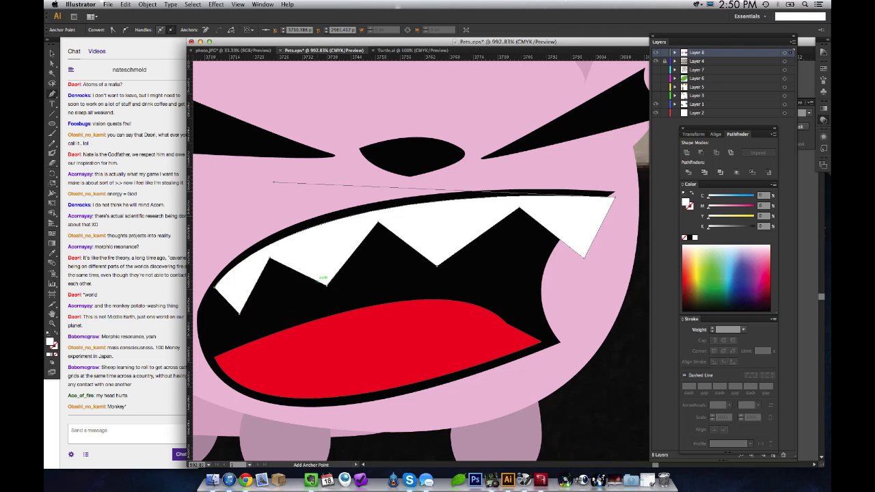
Step: Inspect the mouth's paths in outline view and review the new teeth on the whole angry cat in preview
key(super+y)
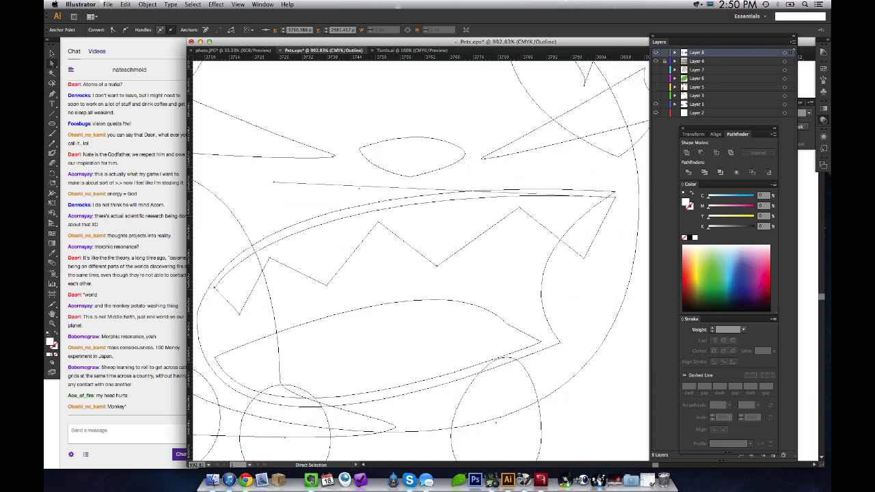
key(Delete)
key(super+y)
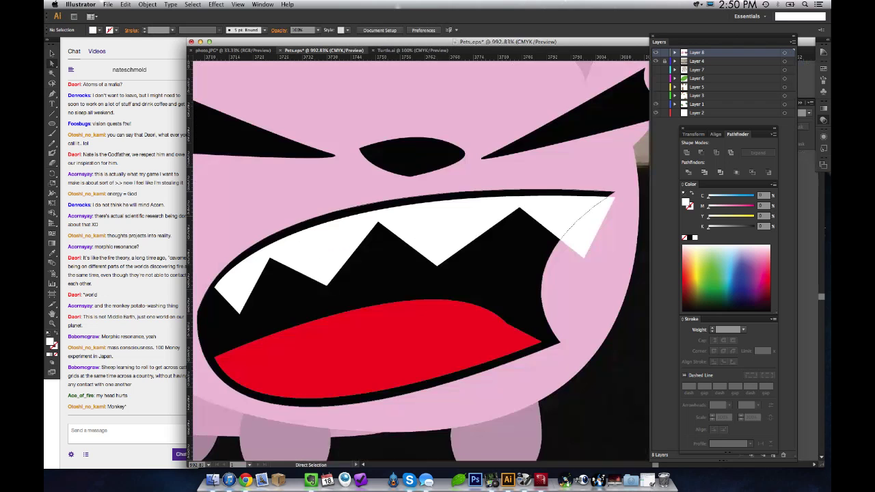
key(z)
alt+click(372, 287)
alt+click(372, 287)
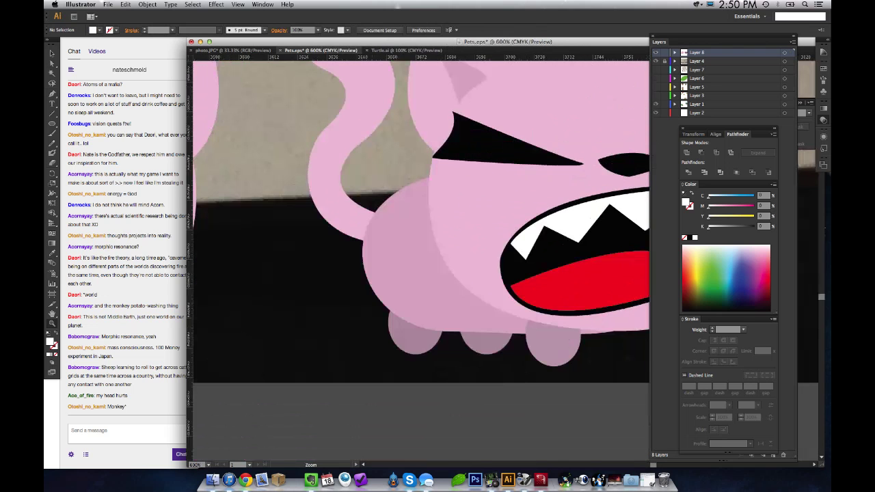
drag(373, 287, 199, 298)
key(super+minus)
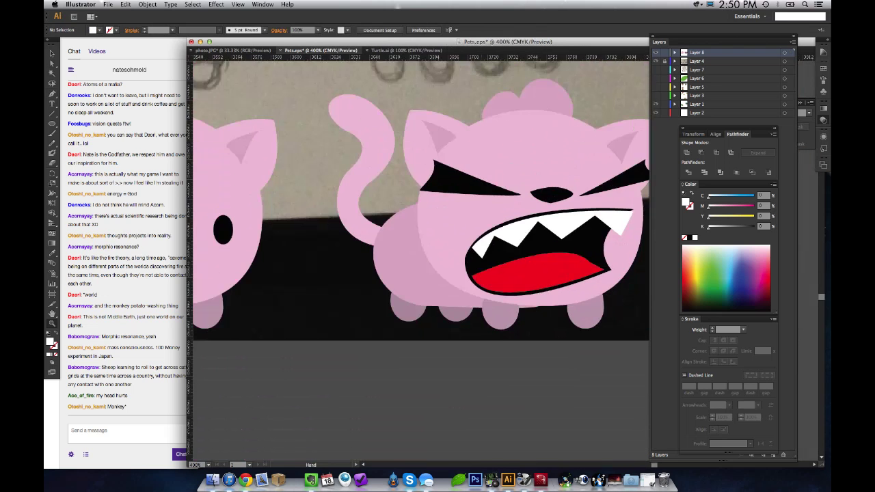
Step: Nudge the lower tip of an upper tooth in the angry cat's mouth with Direct Selection
click(418, 250)
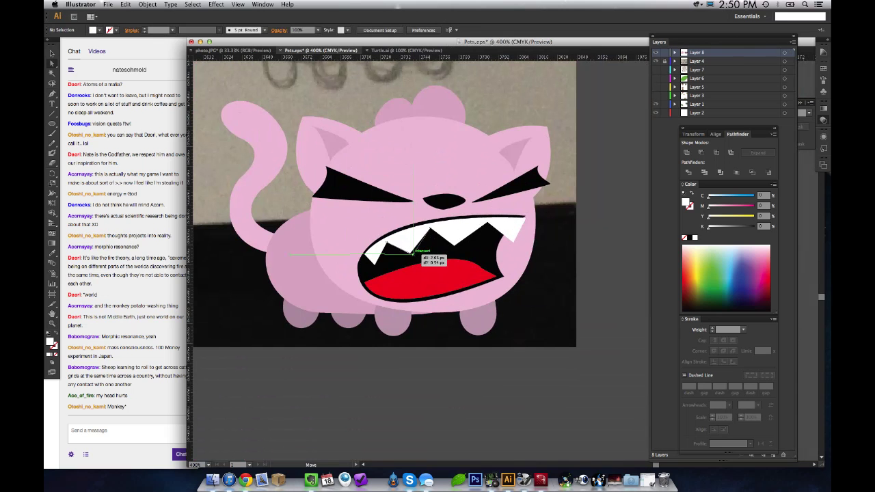
drag(454, 244, 512, 241)
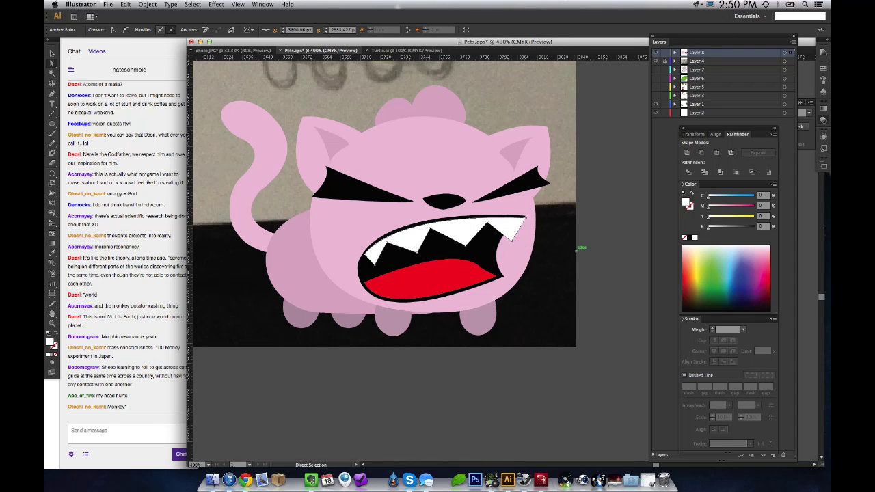
key(super+shift+a)
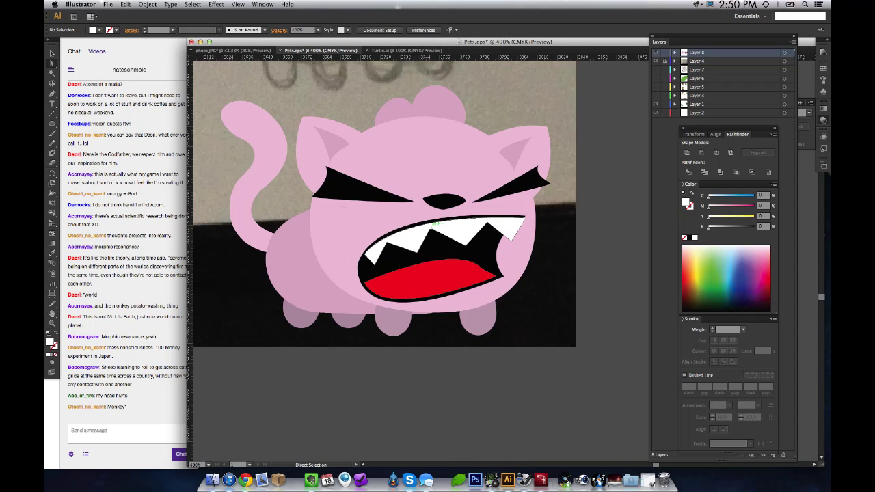
key(p)
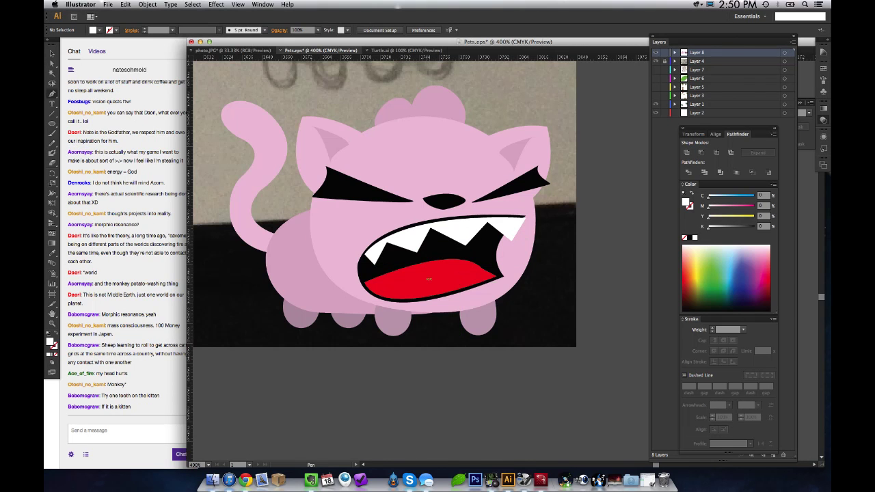
Step: Delete the white zigzag upper teeth from the angry cat's mouth
key(v)
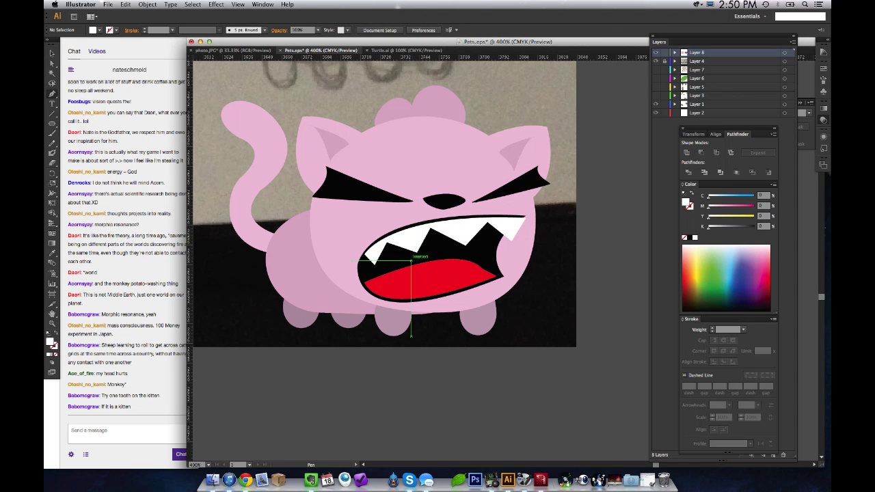
click(413, 247)
key(Delete)
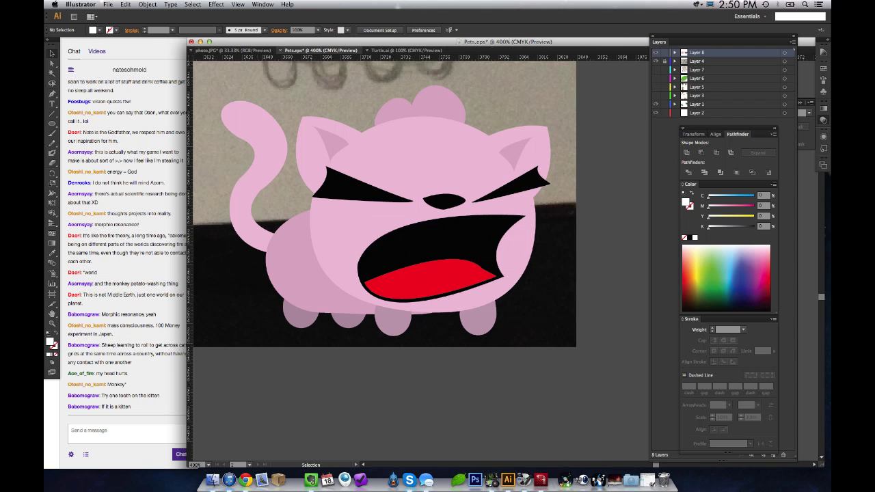
Step: With the Pen tool, try a thin white band along the mouth's upper edge with a single pointed tooth in the middle
key(p)
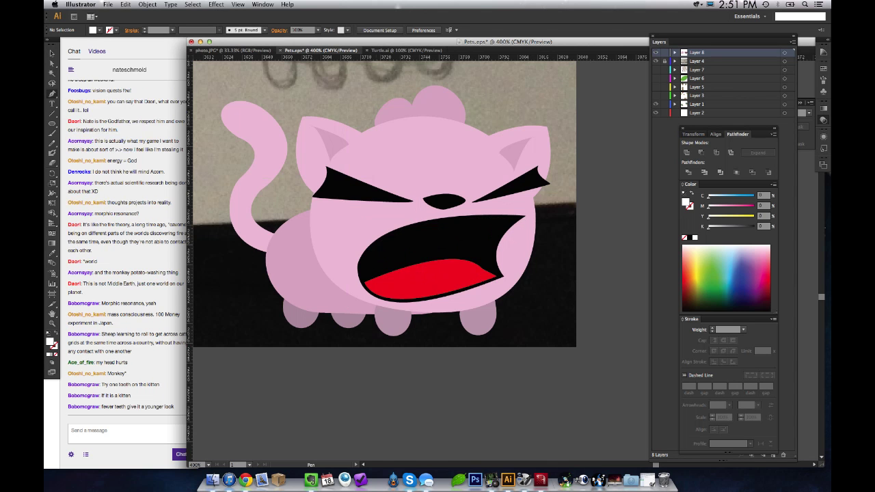
click(376, 244)
drag(523, 218, 613, 226)
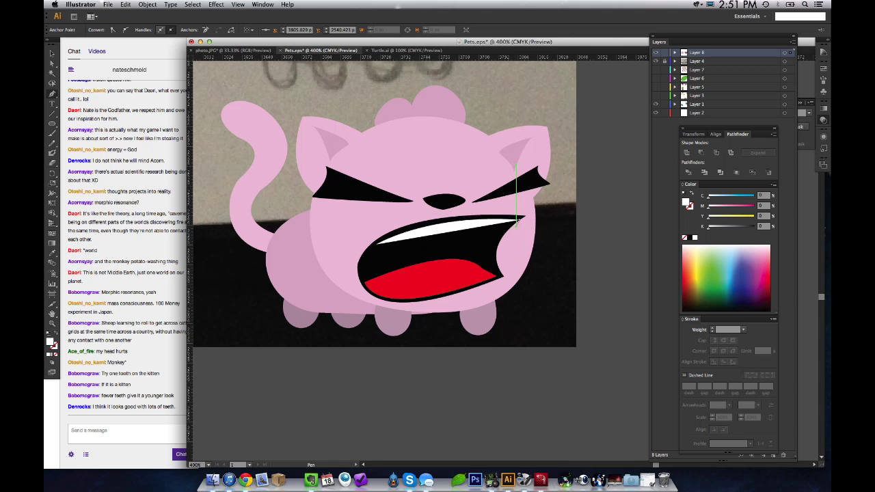
click(516, 227)
drag(465, 235, 462, 235)
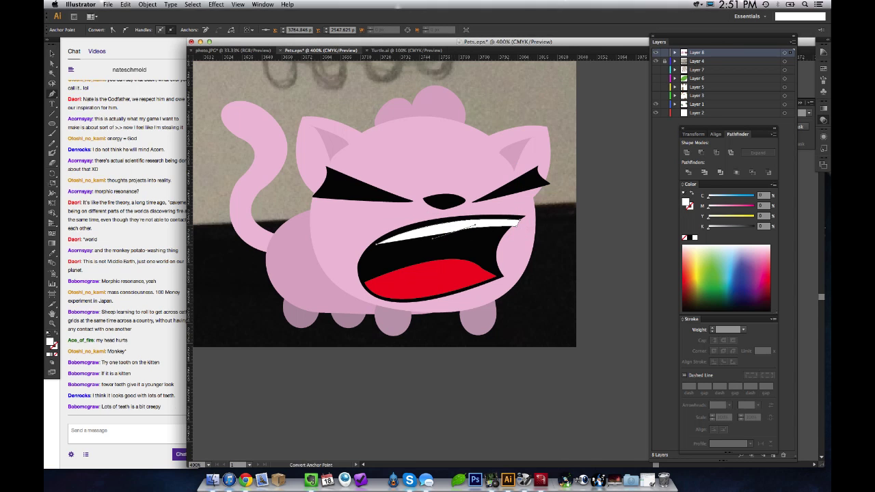
click(458, 228)
drag(438, 253, 440, 237)
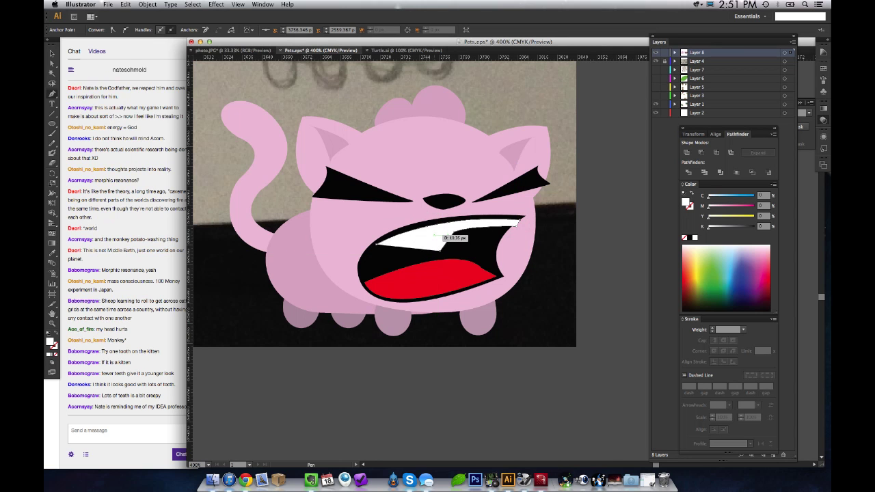
click(422, 233)
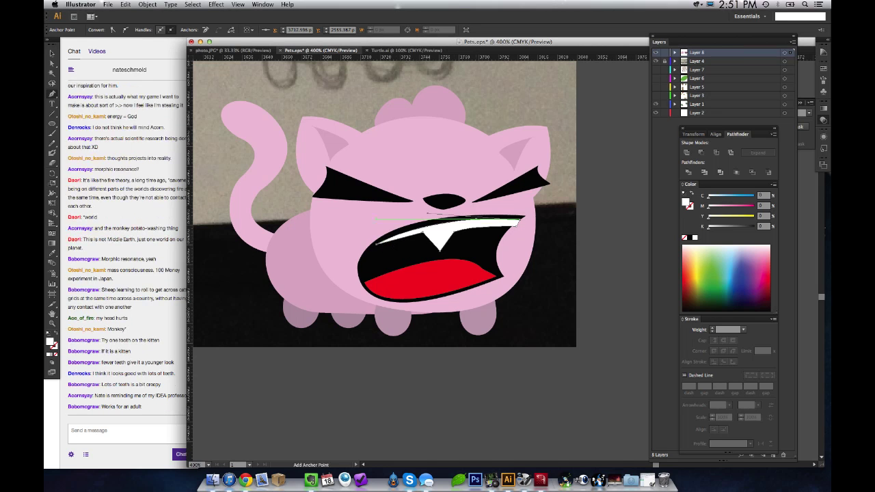
Step: Undo the single-tooth band and the deletion of the zigzag upper teeth
key(super+z)
key(super+z)
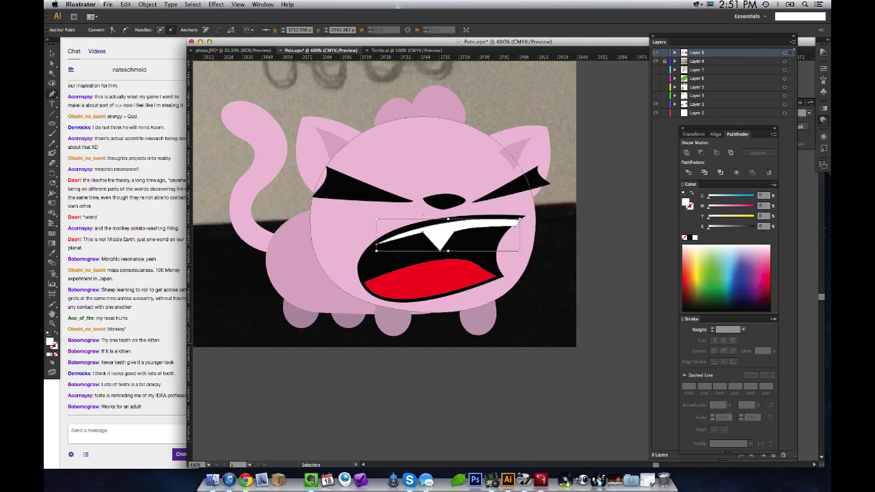
key(ctrl+z)
key(ctrl+z)
key(ctrl+z)
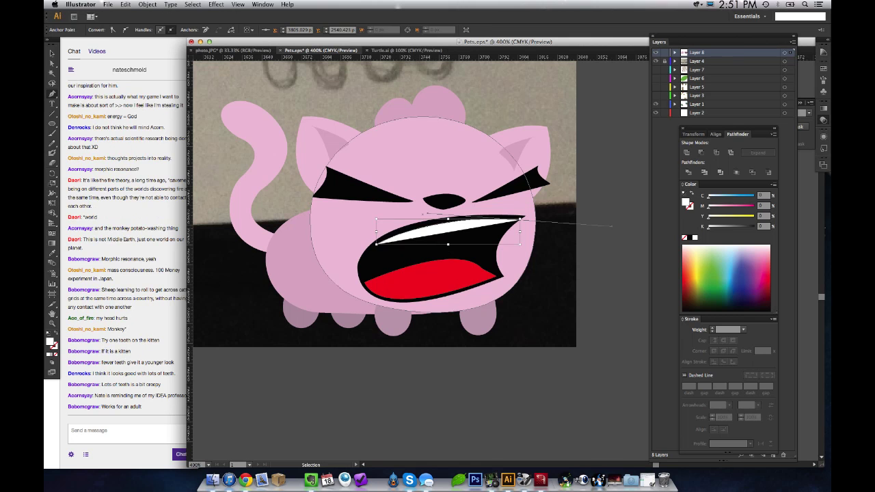
key(ctrl+shift+z)
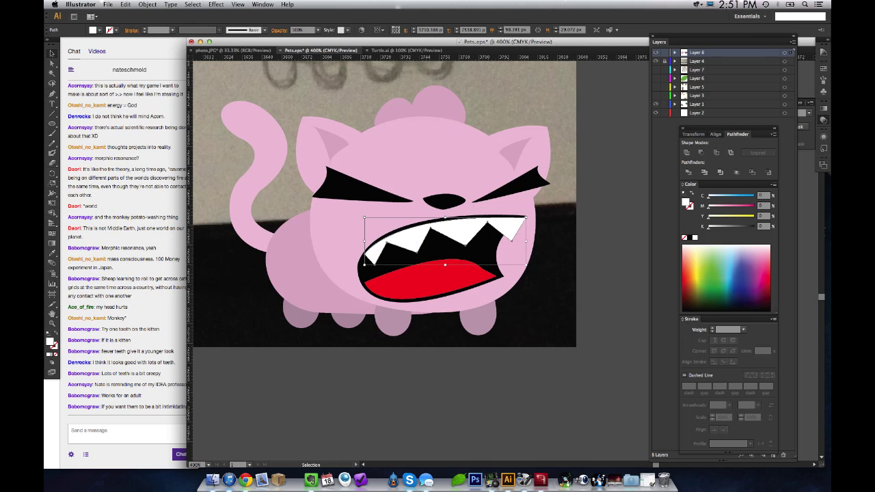
Step: With the Pen tool, draw a white-filled curve just inside the mouth's lower edge, from the tail side to the far corner
key(ctrl+shift+a)
key(p)
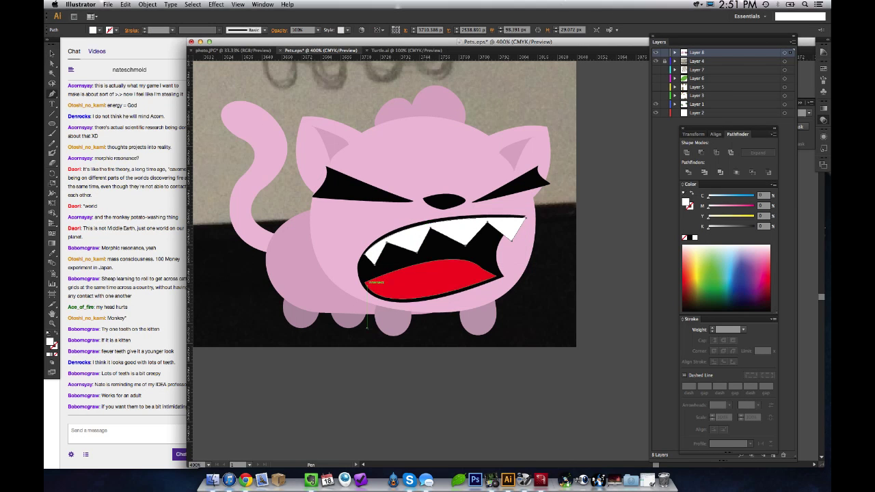
click(363, 280)
click(499, 274)
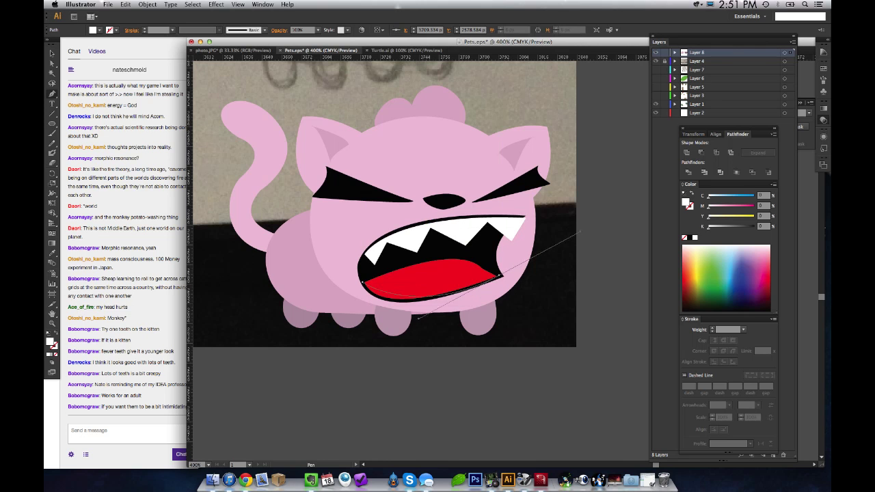
drag(499, 274, 622, 223)
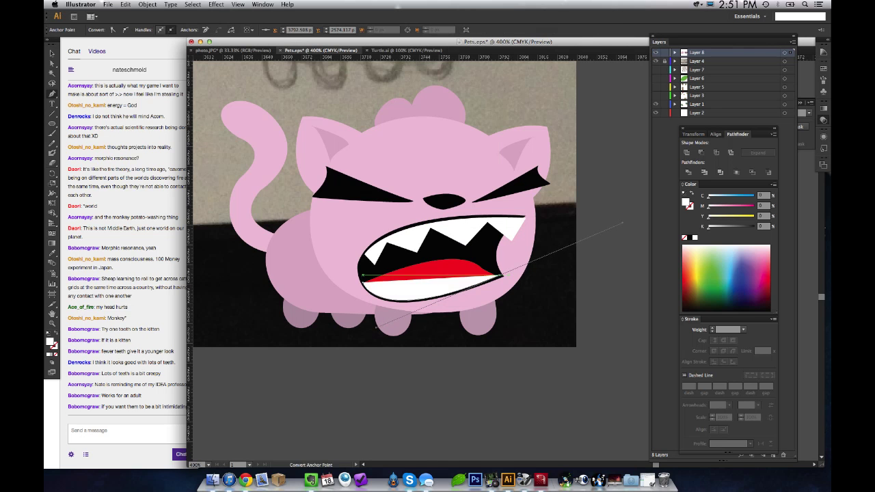
click(504, 273)
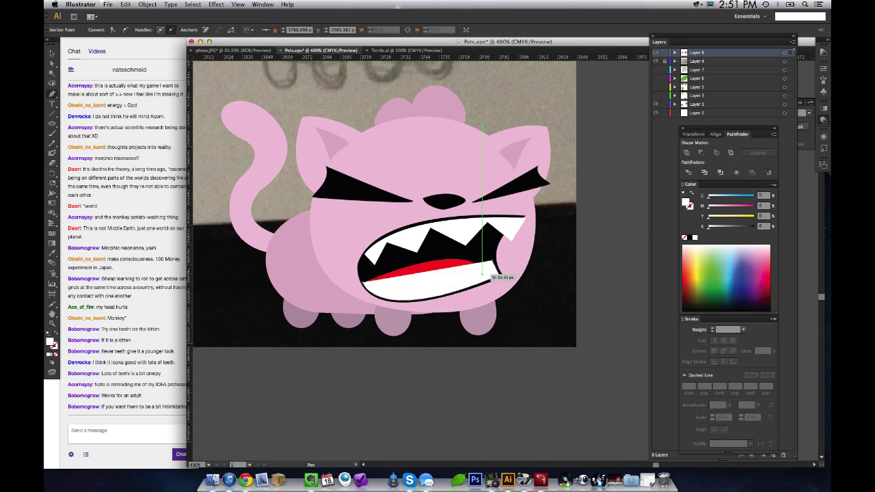
Step: Continue the lower path back over the tongue as a zigzag of pointed teeth, close it at the tail-side starting point and deselect it
click(459, 261)
click(449, 279)
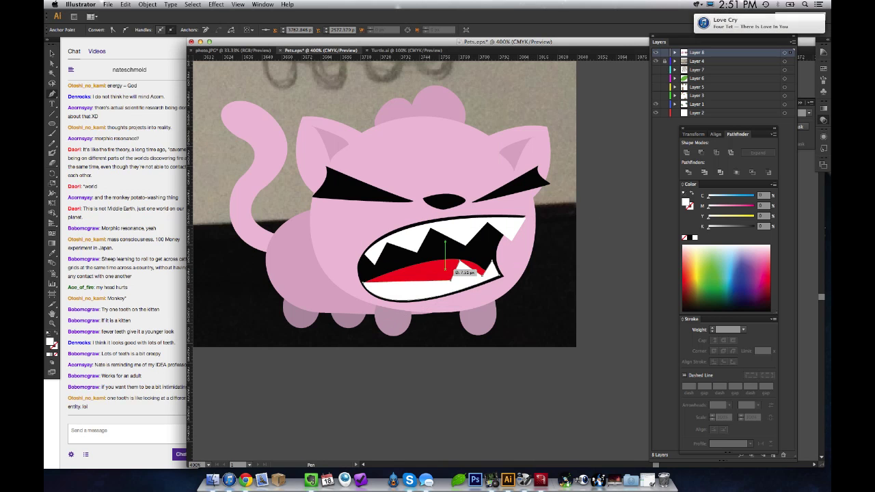
click(432, 269)
click(420, 294)
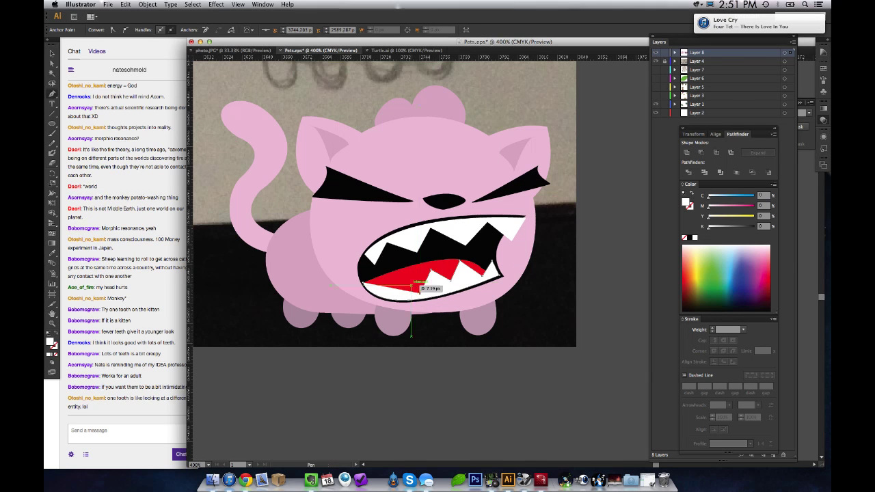
click(402, 270)
click(408, 266)
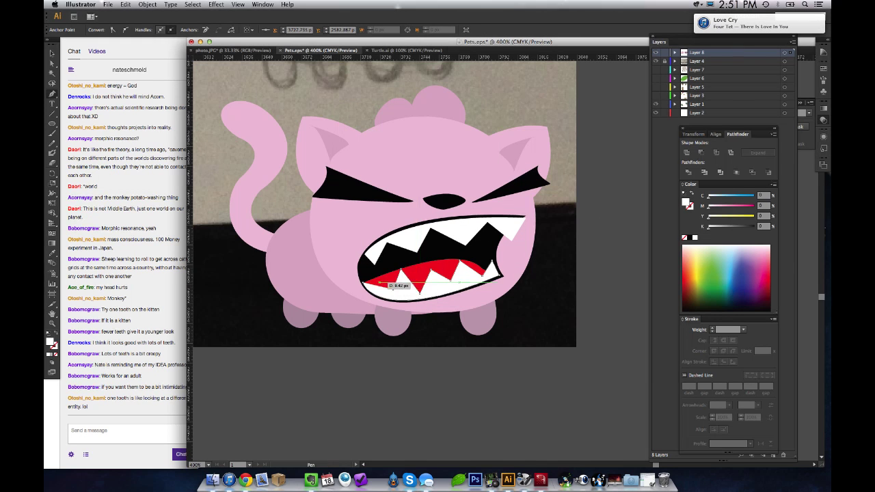
click(377, 271)
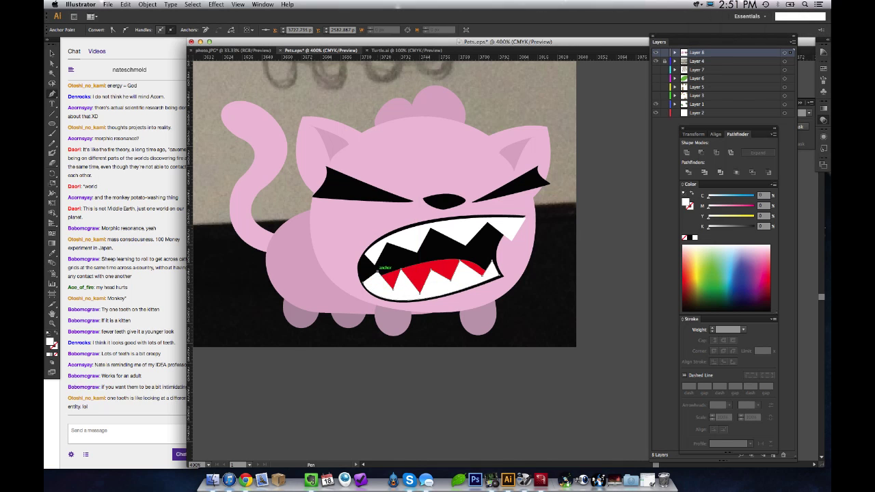
click(362, 283)
key(a)
click(524, 277)
Step: Review the angry cat's upper and lower teeth beside the calm cat and the pencil sketches
key(z)
alt+click(407, 274)
alt+click(407, 274)
alt+click(407, 274)
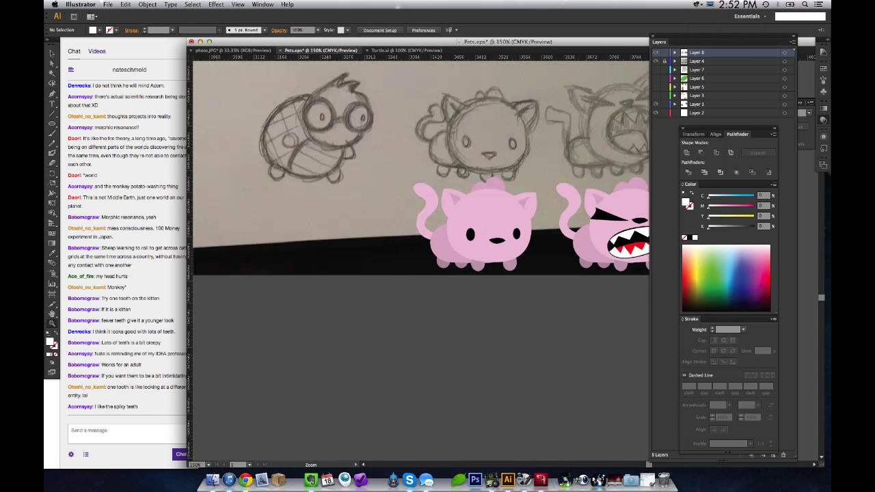
drag(451, 272, 236, 275)
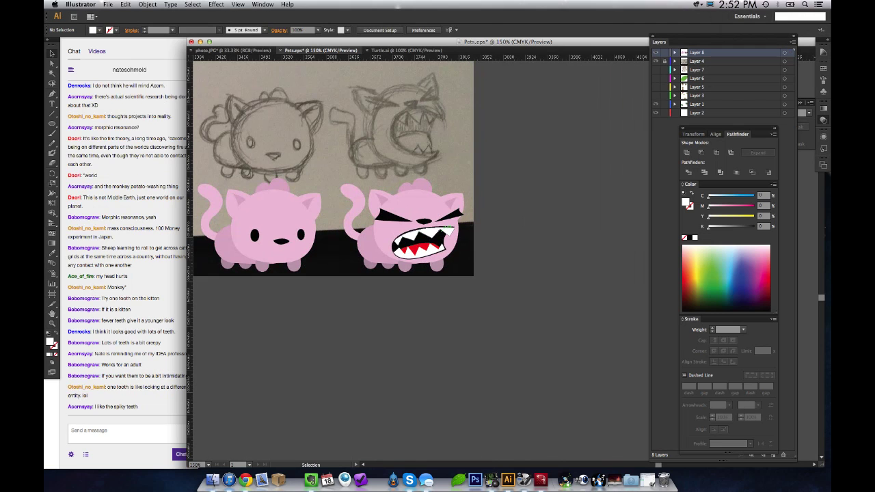
click(449, 227)
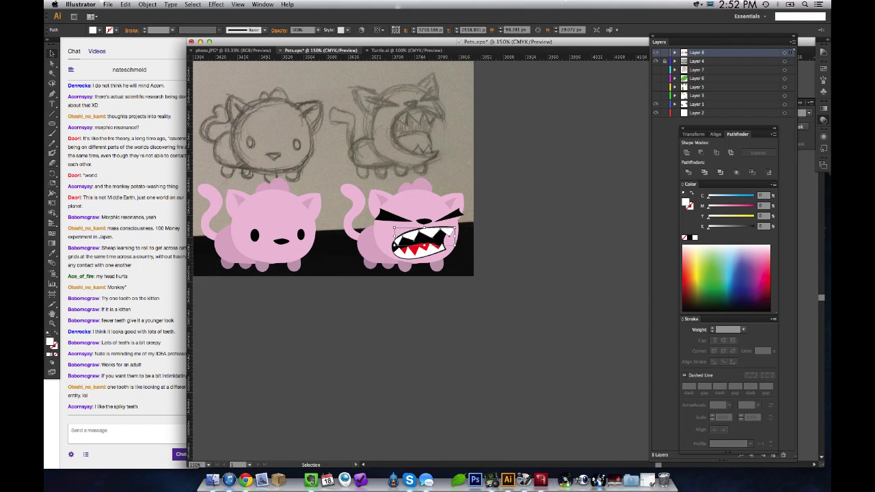
key(super+shift+a)
click(455, 231)
key(super+shift+a)
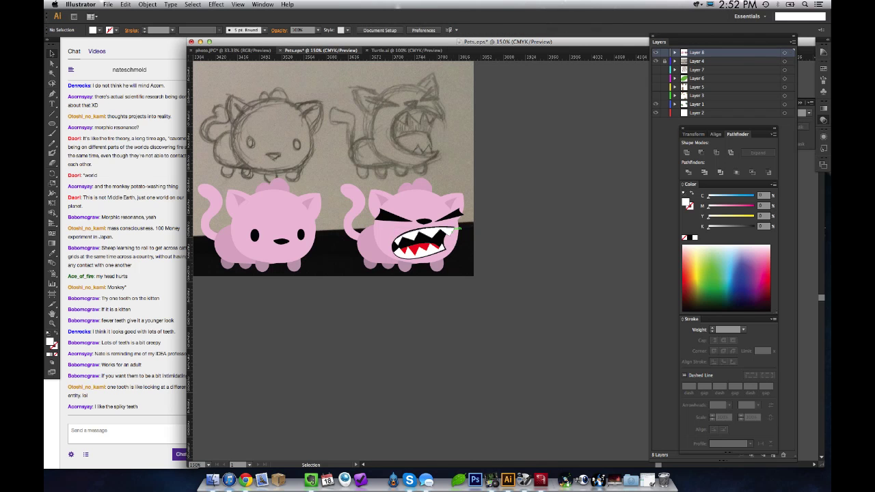
click(455, 227)
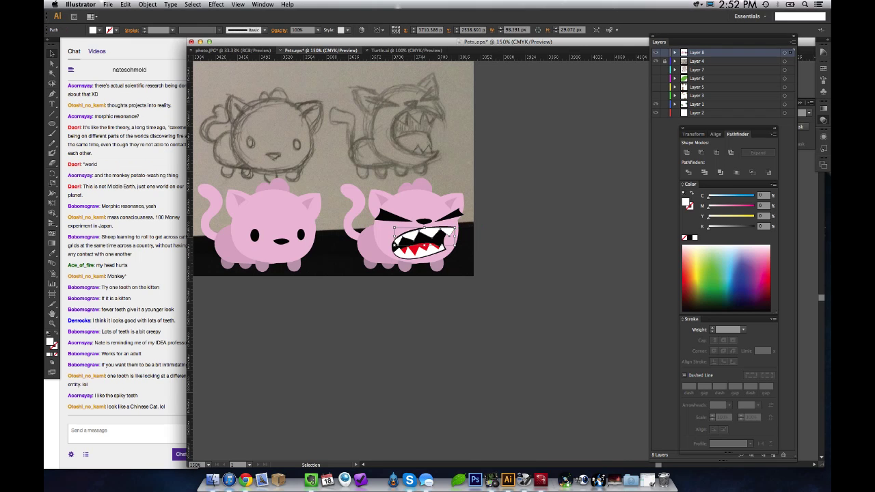
key(super+shift+a)
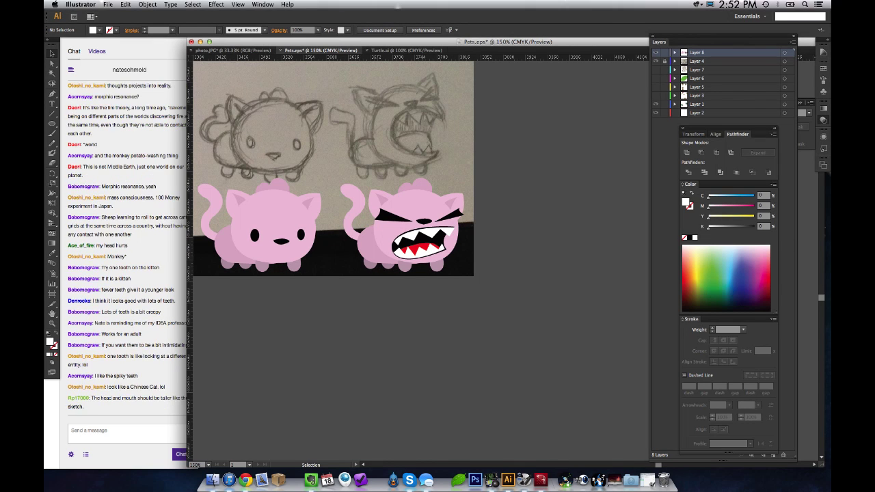
Step: Delete both the upper and the lower white teeth from the angry cat's mouth
click(442, 229)
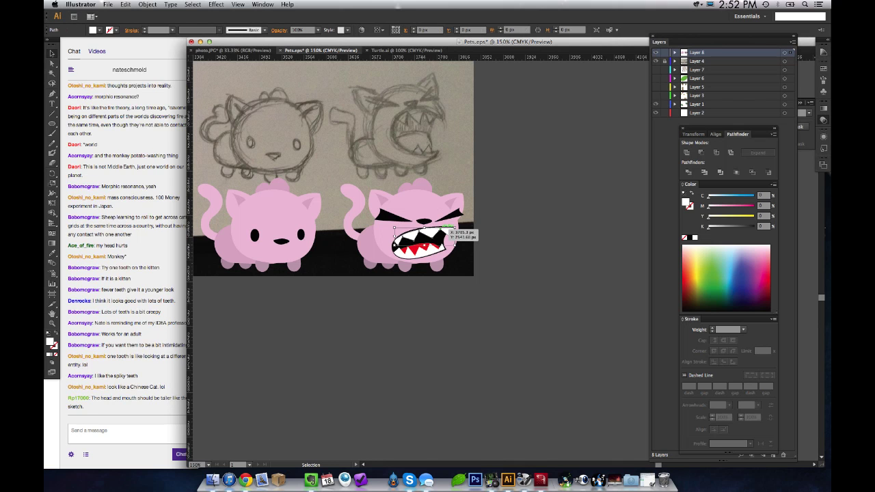
key(Delete)
click(435, 249)
key(Delete)
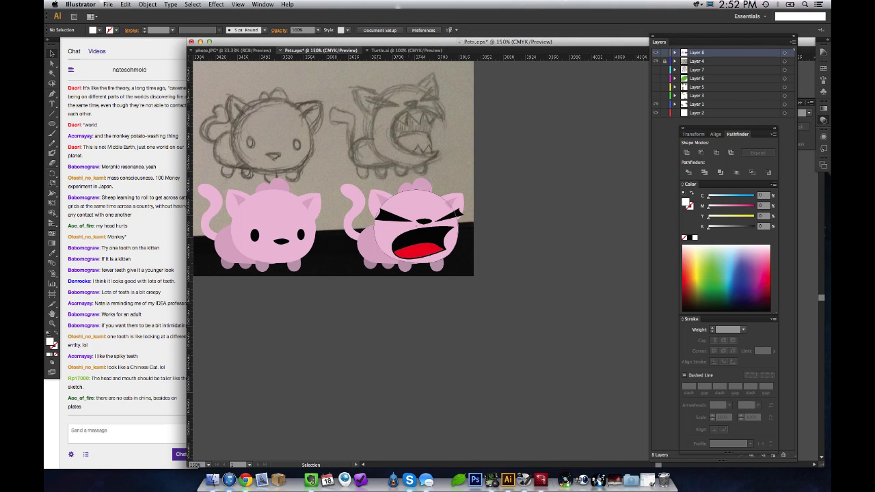
Step: Select the angry cat's ears, inner ears and hair tuft without the head and move them straight up about 24 px
click(380, 199)
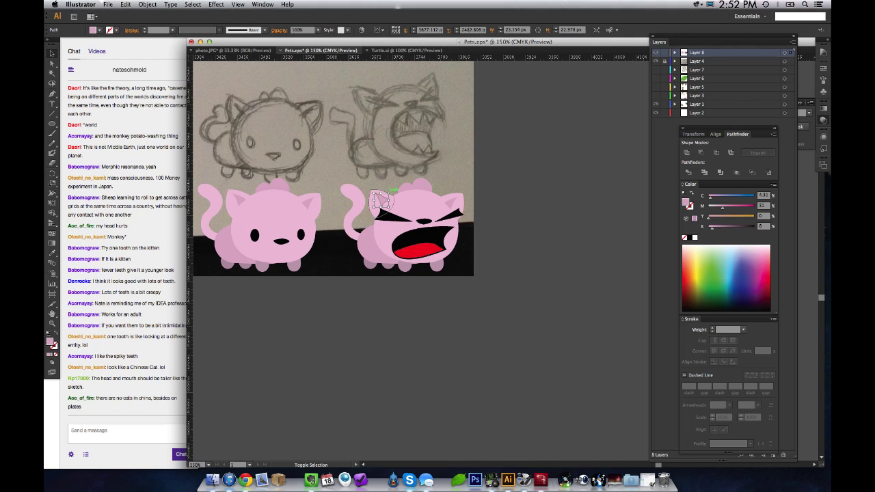
shift+click(387, 196)
shift+click(454, 198)
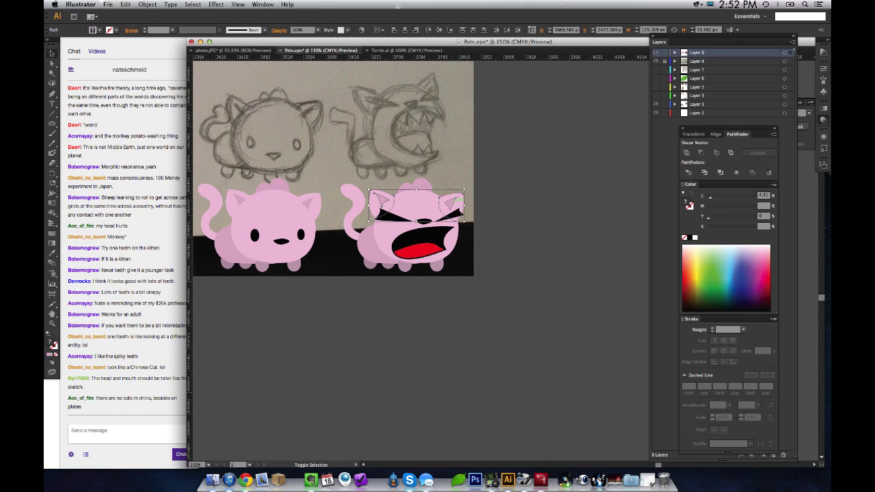
shift+click(427, 185)
mouse_move(416, 179)
mouse_down()
mouse_move(420, 168)
mouse_move(417, 184)
mouse_up()
key(super+z)
shift+click(417, 205)
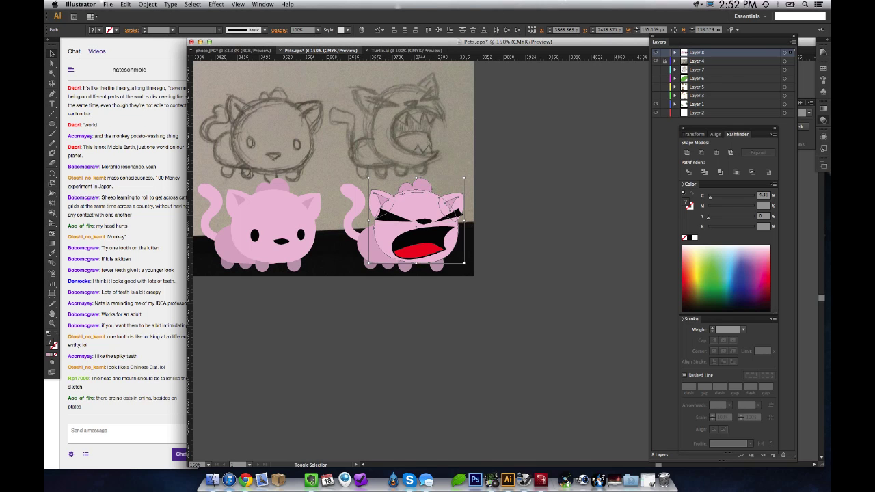
key(Up)
key(Up)
key(Up)
key(Up)
key(Up)
key(Up)
key(Up)
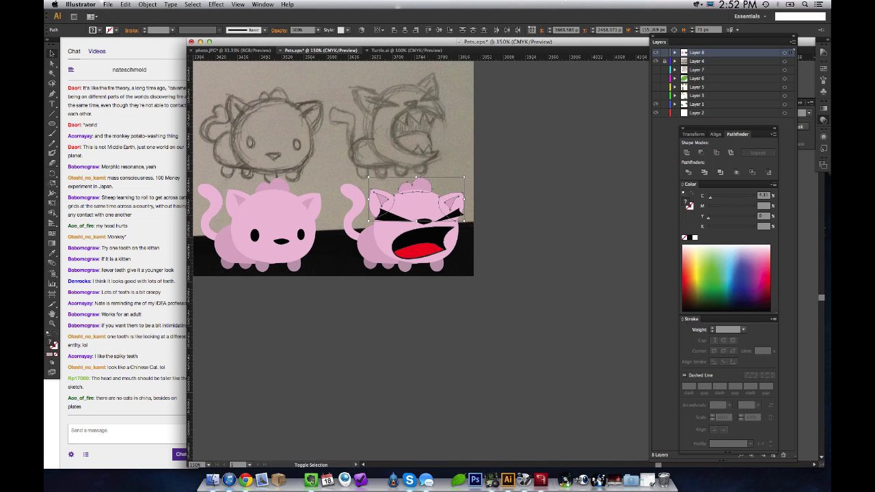
key(Up)
key(Up)
key(Up)
key(Up)
key(Up)
key(Up)
key(Up)
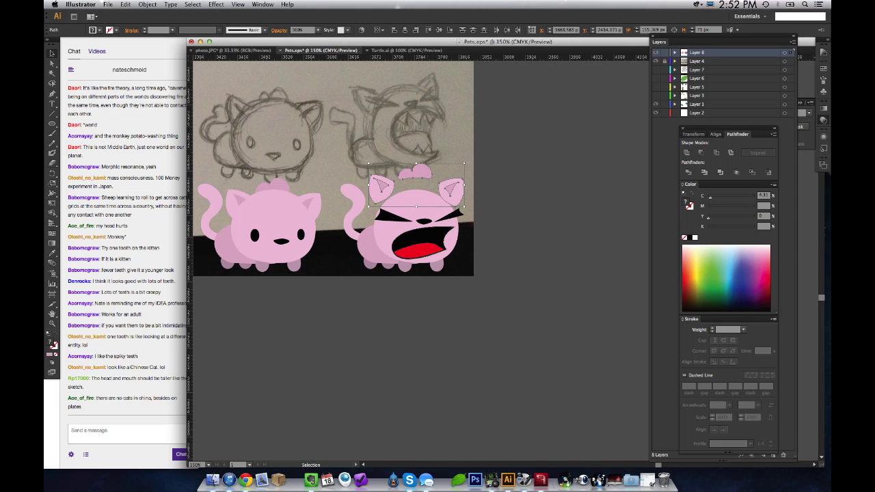
Step: Stretch the top of the angry cat's head upward to meet the raised ears and hair tuft, and deselect it
click(419, 203)
drag(416, 190, 416, 175)
key(super+shift+a)
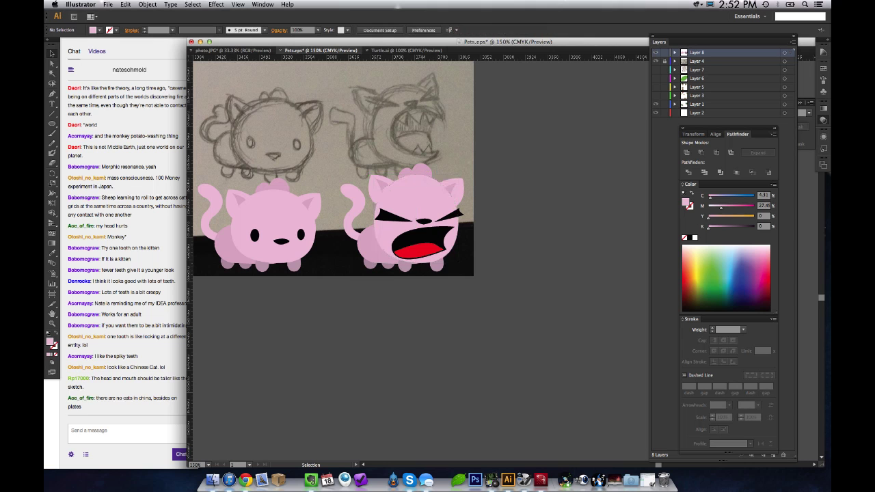
Step: Move both of the angry cat's eyes up the head and adjust the tail-side eye's position slightly
click(452, 213)
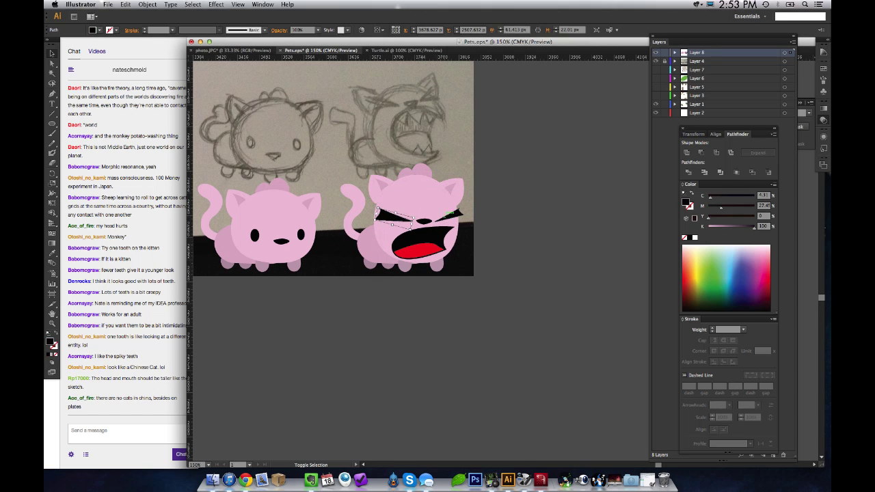
drag(453, 213, 455, 197)
key(super+shift+a)
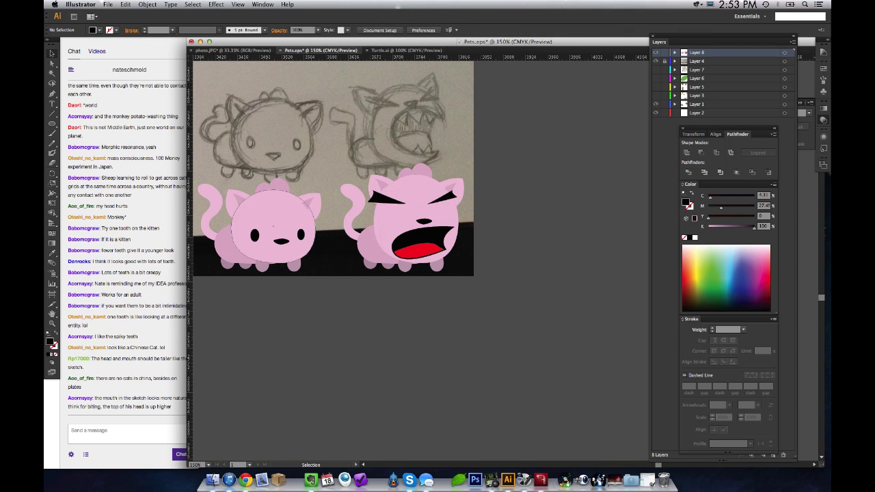
drag(375, 198, 376, 201)
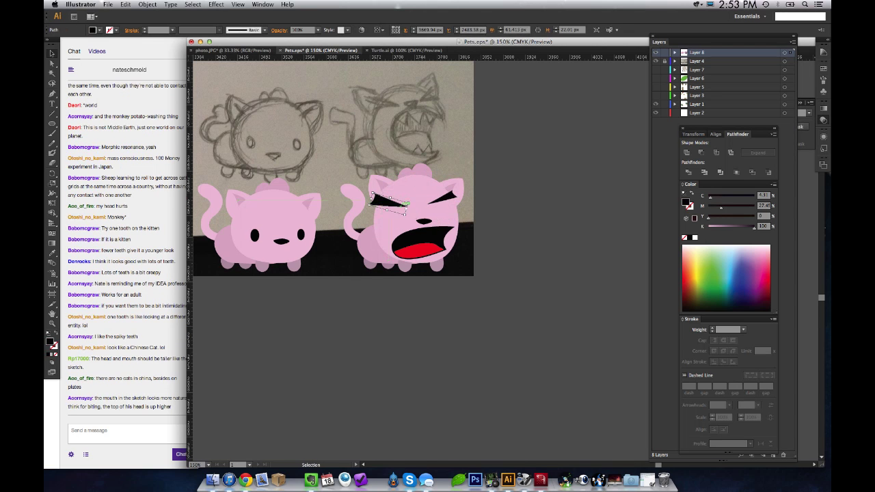
drag(412, 200, 412, 203)
key(super+shift+a)
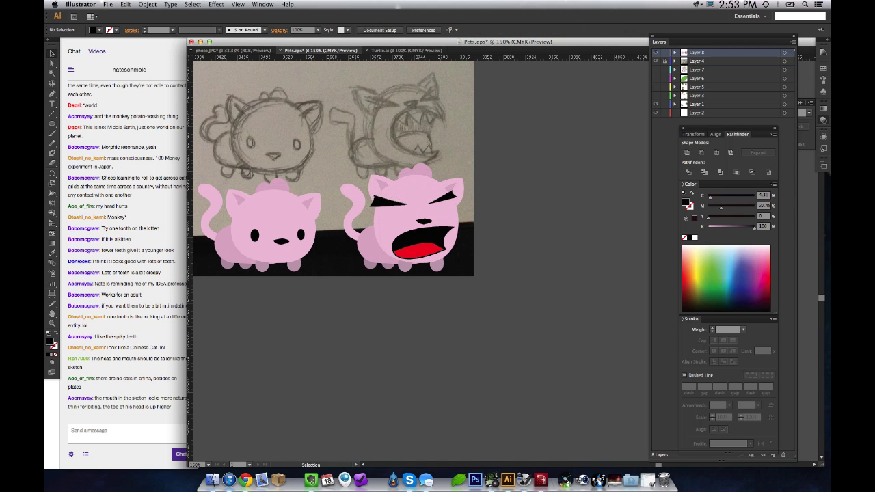
Step: Move the angry cat's nose up between the two raised eyes and deselect it
click(447, 197)
drag(451, 198, 420, 202)
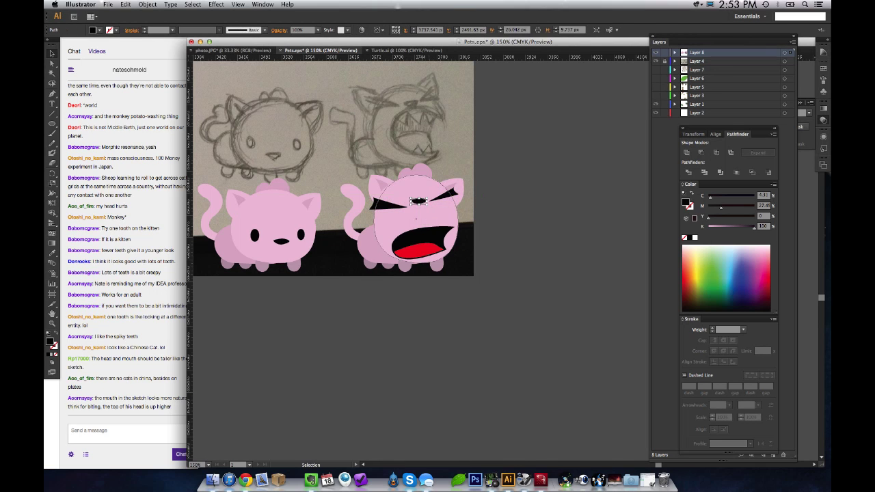
drag(420, 201, 420, 203)
key(super+shift+a)
Step: Delete the black mouth and the red tongue from the angry cat
click(436, 236)
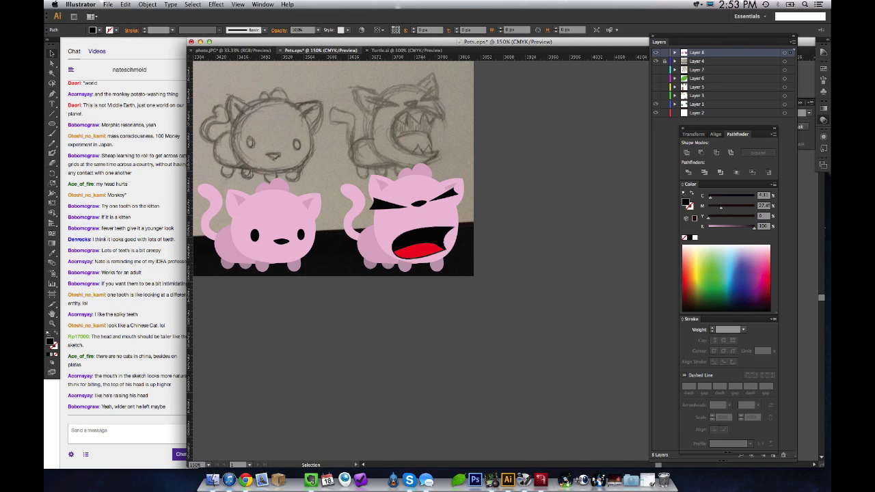
key(Delete)
click(432, 247)
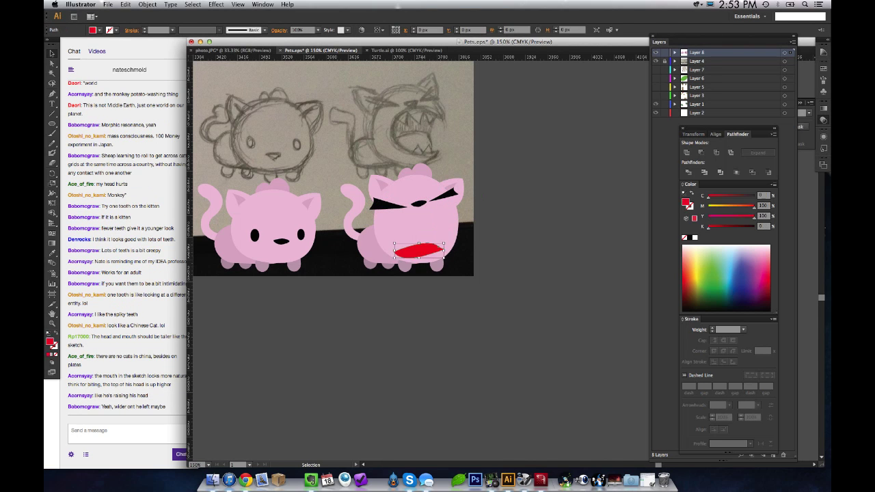
key(Delete)
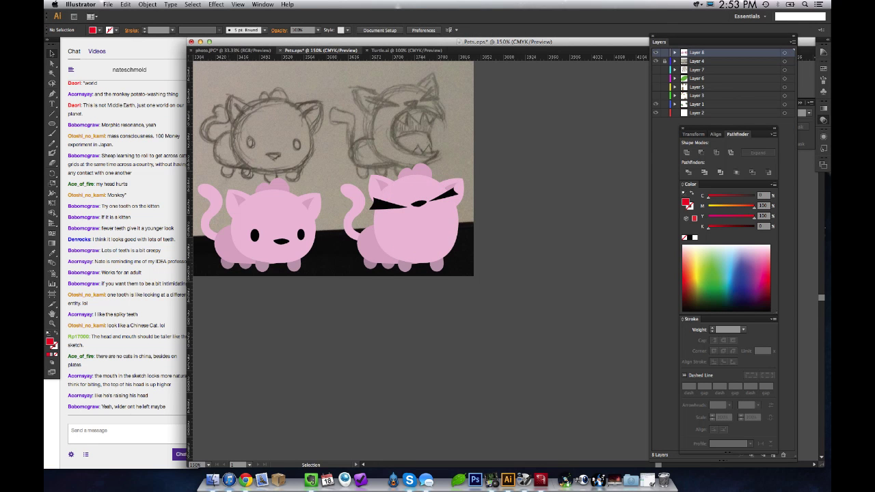
Step: Try a tall, wide-open mouth on the angry cat, drawn with the Pen tool as a curved shape from below the nose to the chin
key(p)
click(452, 215)
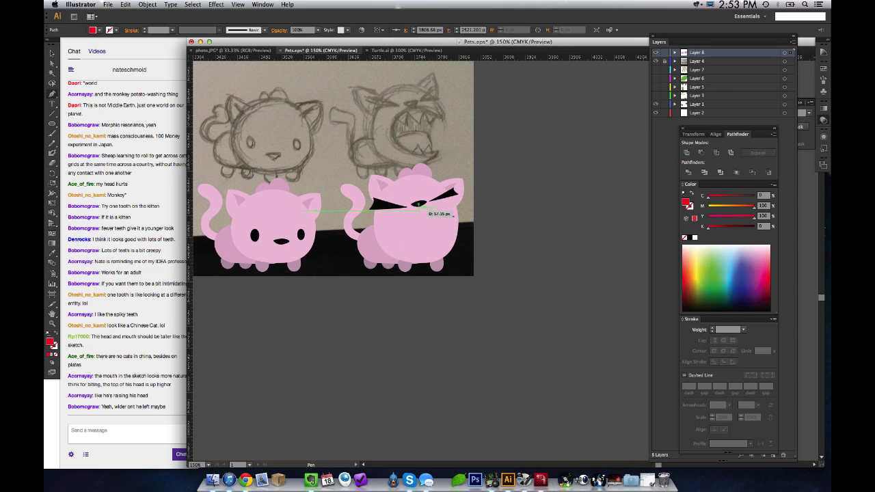
drag(388, 240, 381, 294)
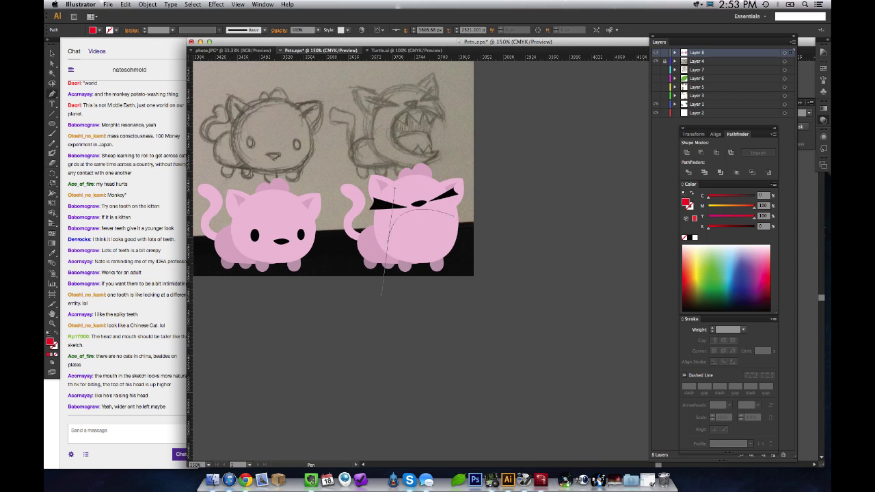
click(452, 215)
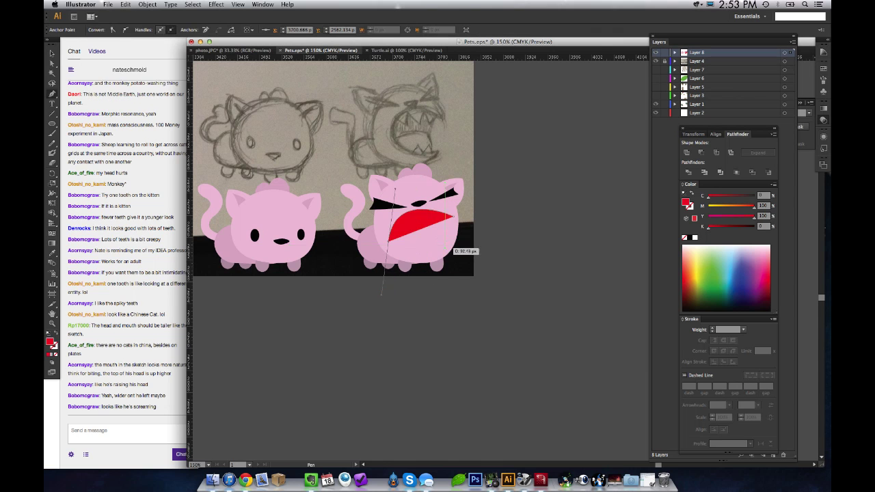
key(alt)
alt+click(389, 241)
drag(451, 244, 504, 211)
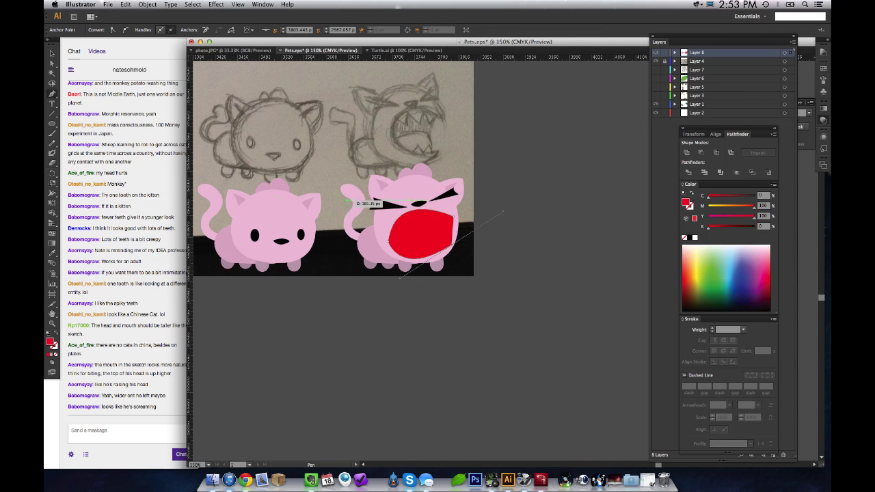
Step: Fill the newly drawn mouth with the black sampled from the eye, and delete the shape
key(i)
click(397, 207)
key(a)
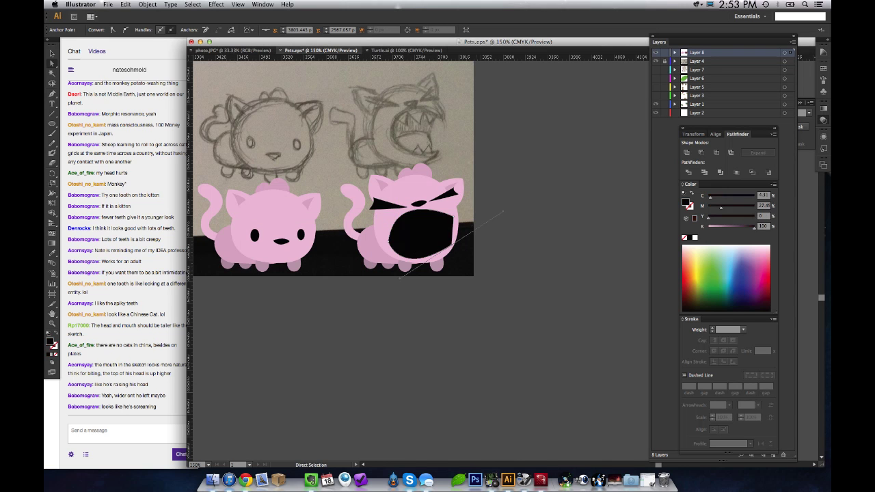
key(super+shift+a)
key(v)
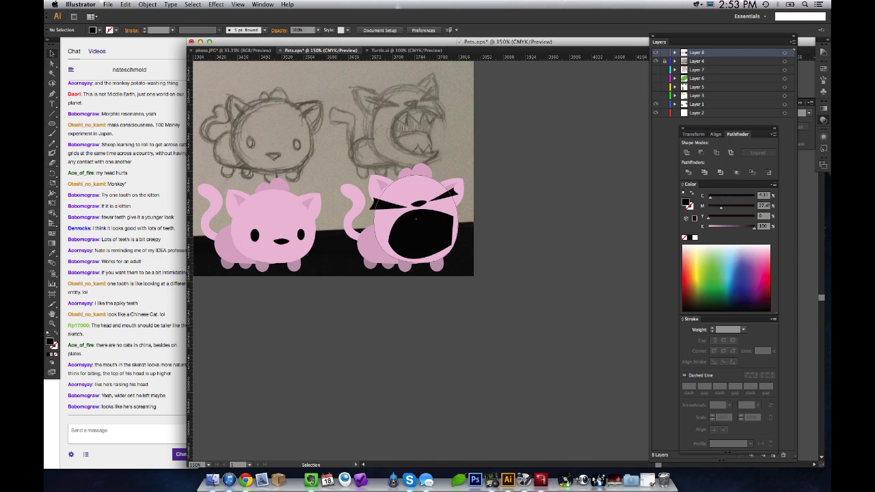
click(441, 254)
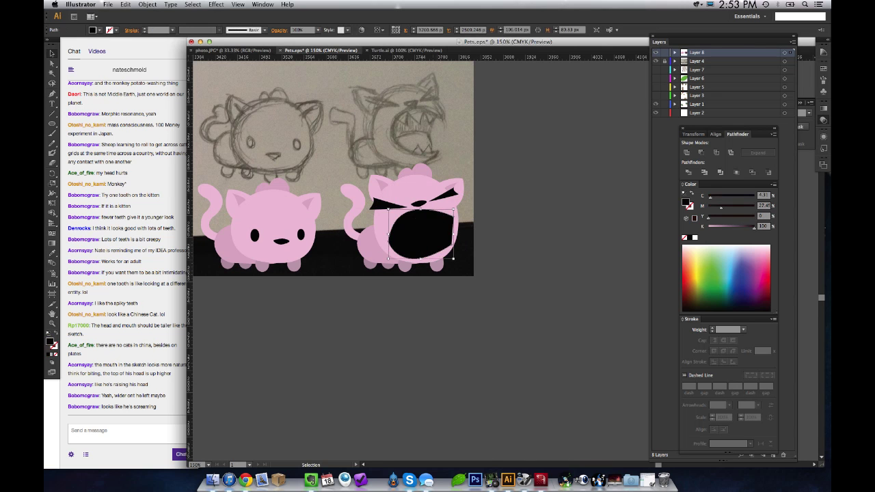
key(Delete)
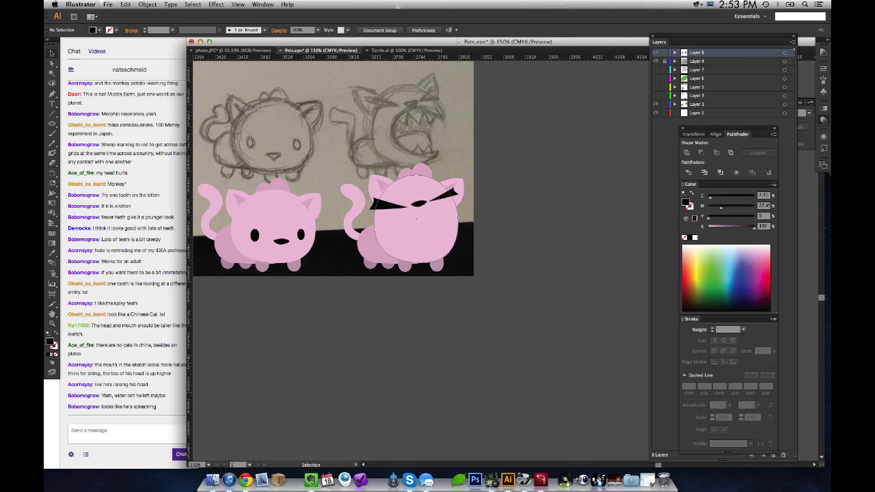
Step: Add two anchor points to the front edge of the angry cat's head, one beside the nose and one near the chin
key(p)
key(v)
click(432, 231)
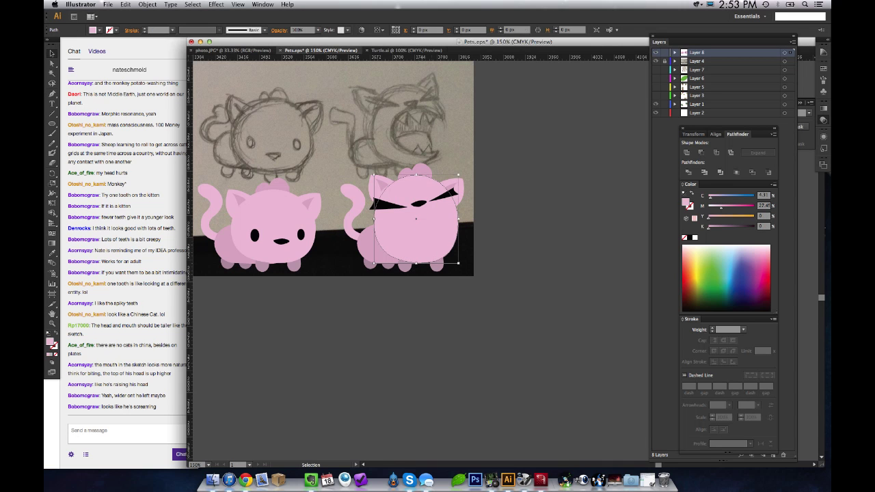
key(p)
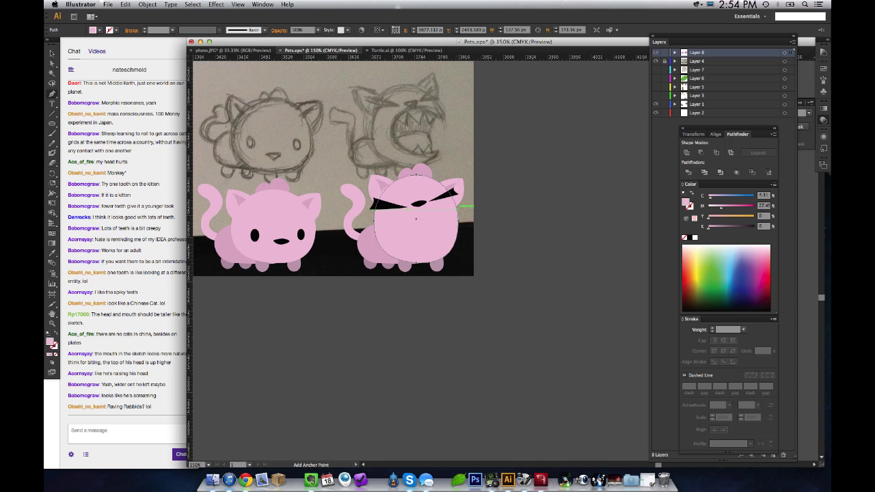
click(457, 205)
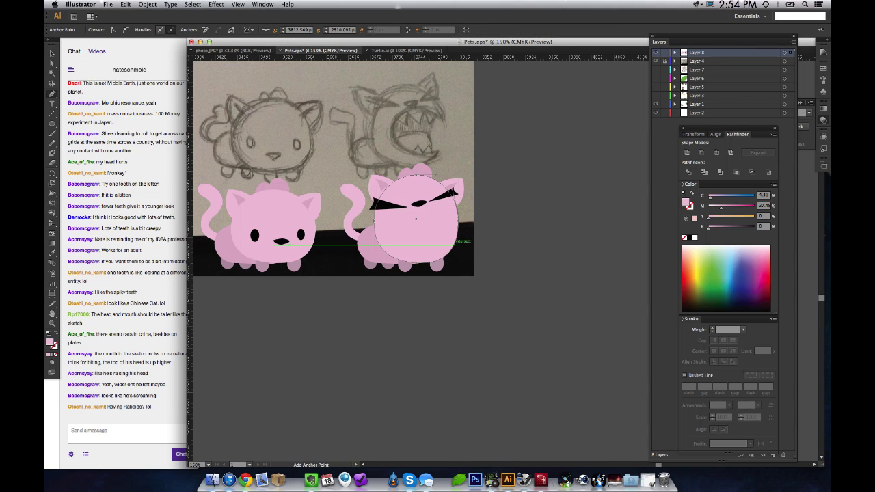
click(450, 253)
Step: Reshape the head's front edge between the new anchor points into a deep inward curve forming an open mouth with a jutting lower jaw
key(a)
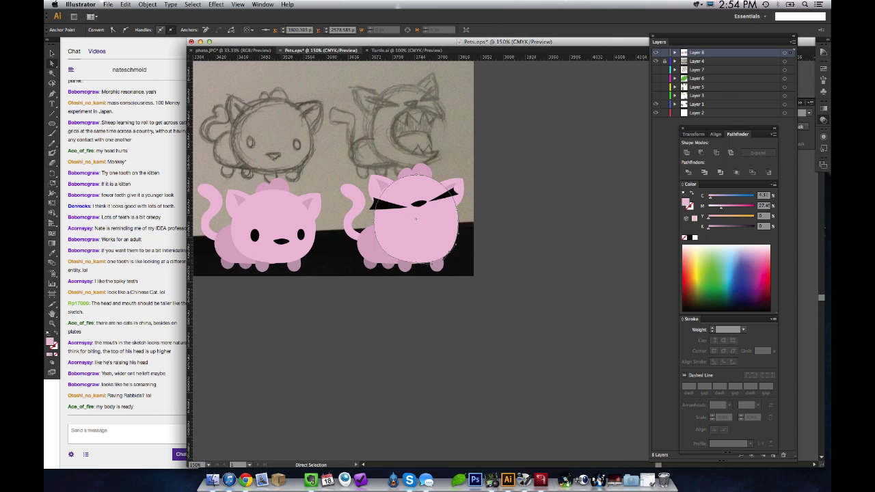
click(498, 256)
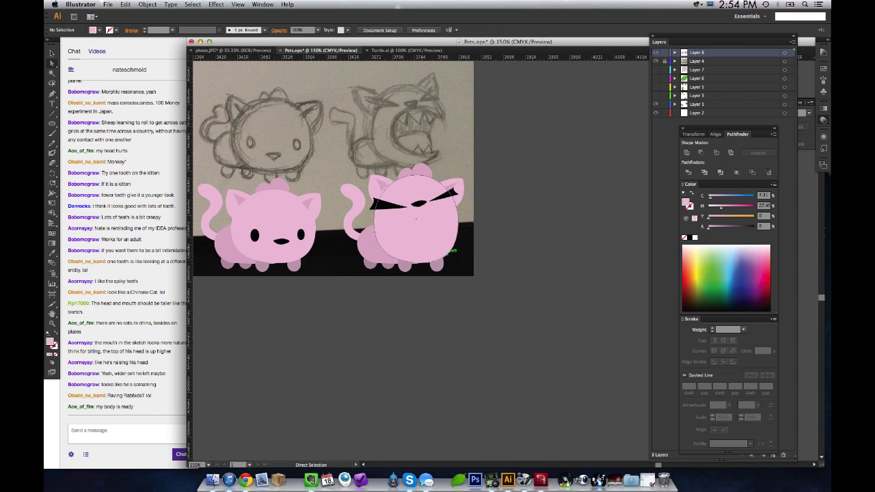
click(447, 247)
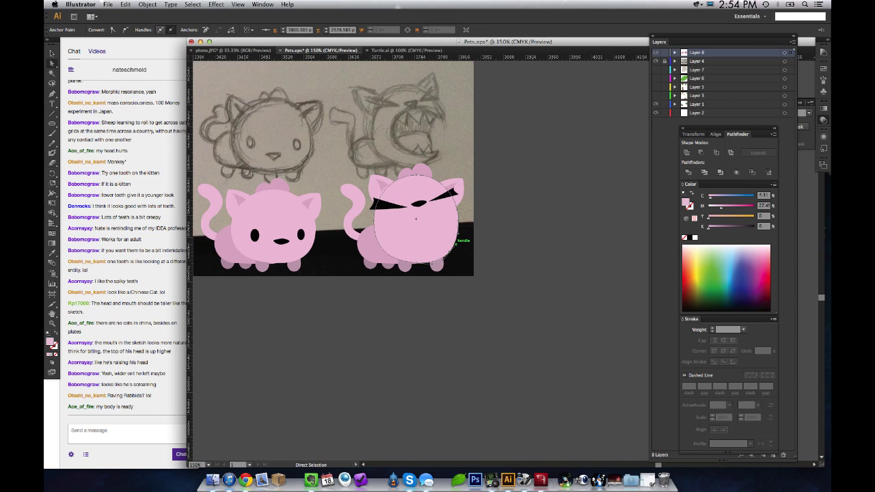
drag(457, 243, 411, 247)
drag(459, 232, 458, 212)
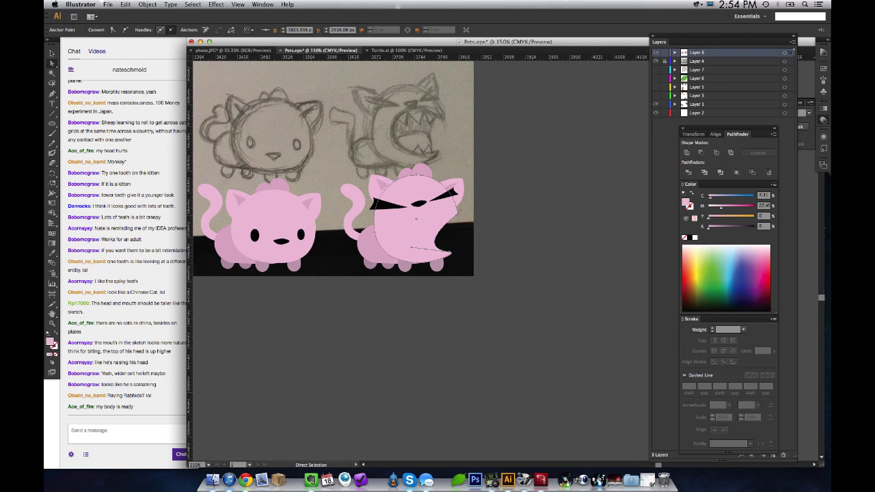
key(super+shift+a)
key(p)
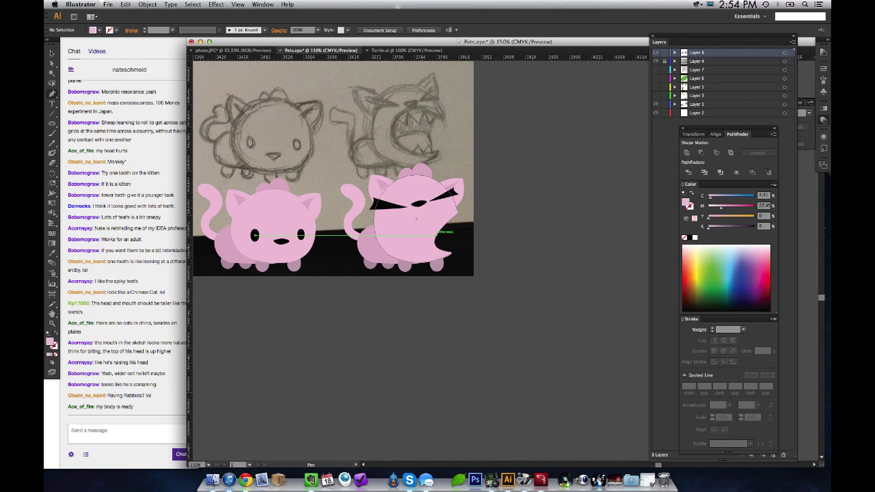
click(453, 235)
key(super+z)
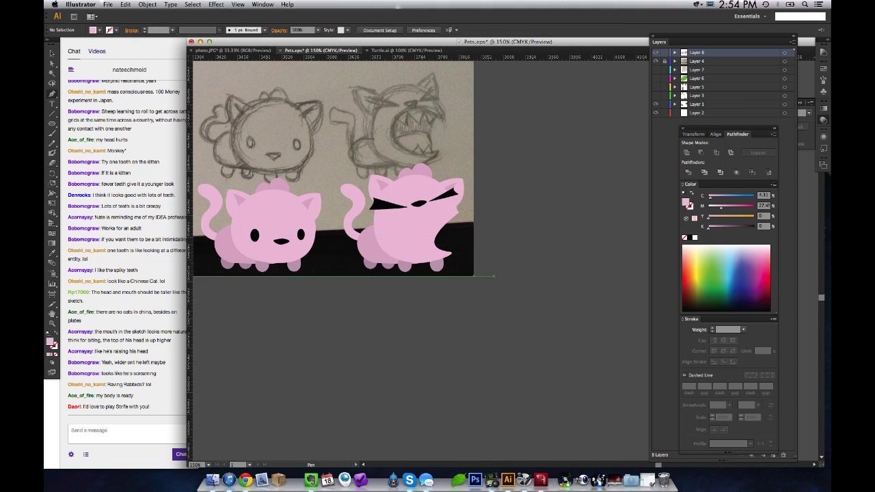
Step: Save the Pets.eps document
key(v)
key(super+s)
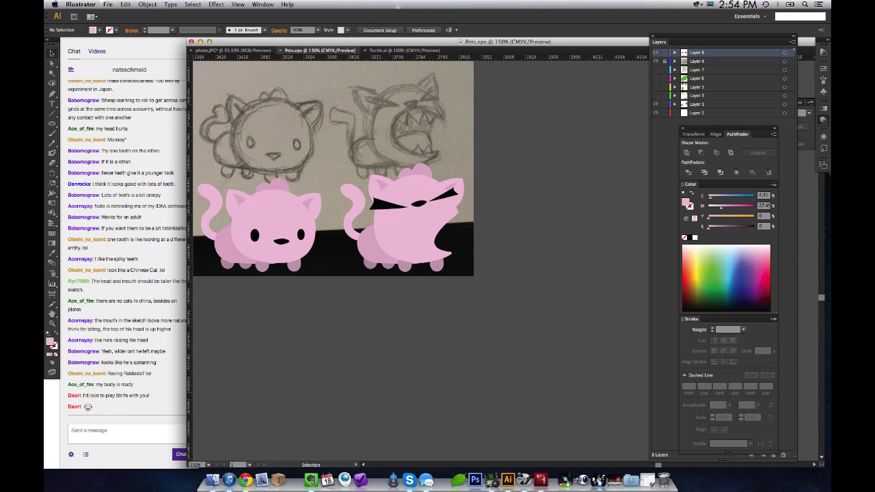
Step: Look at the finished turtles in Turtle.ai for comparison and return to Pets.eps
key(super+grave)
key(super+grave)
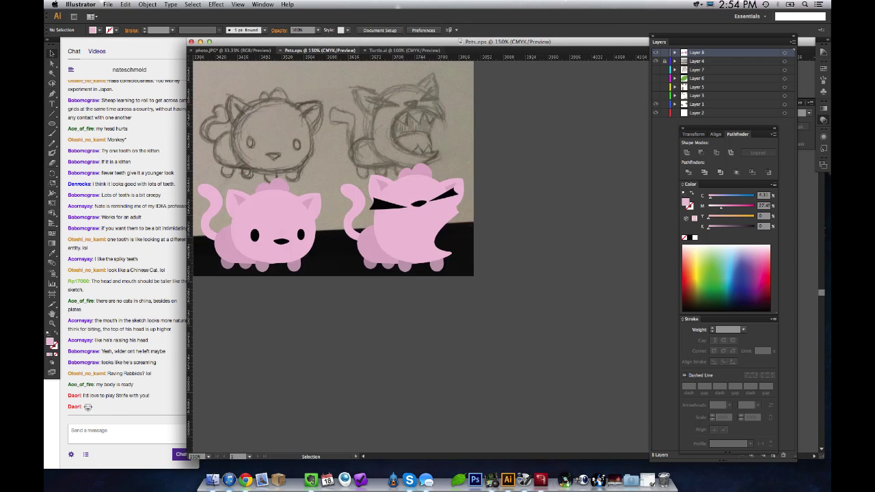
key(super+grave)
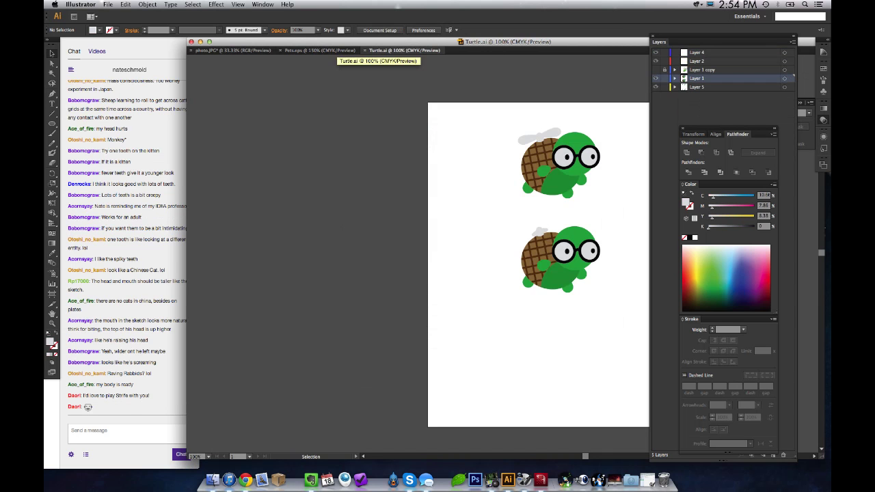
click(319, 51)
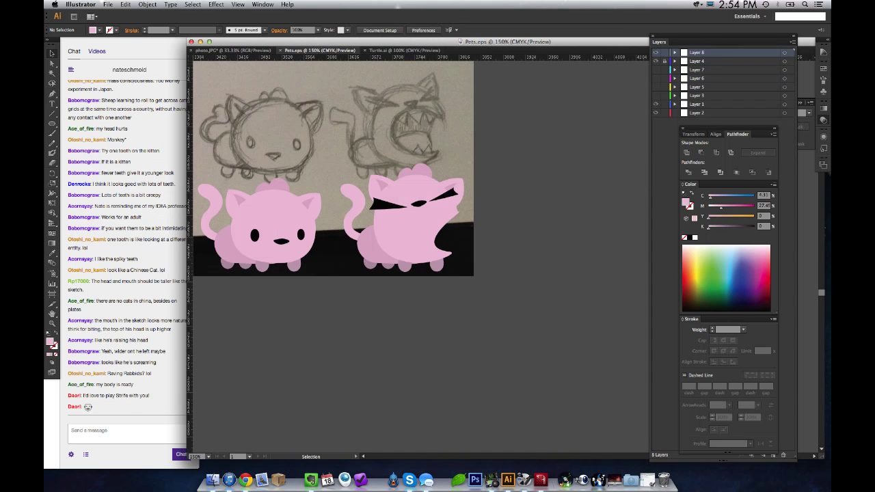
click(403, 50)
key(super+shift+grave)
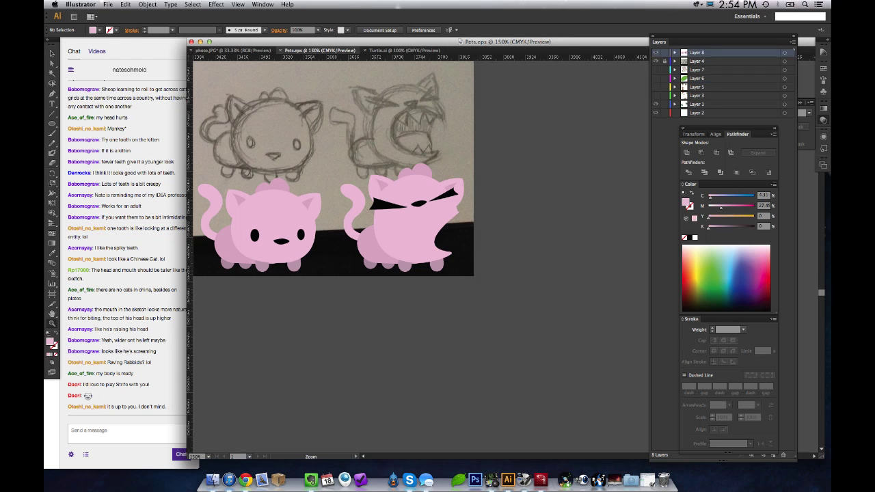
Step: Review the whole sketch sheet with both cats at 50% zoom, briefly toggling the visibility of Layer 5 and Layer 3
key(z)
alt+click(389, 154)
alt+click(387, 157)
alt+click(414, 232)
drag(414, 232, 331, 164)
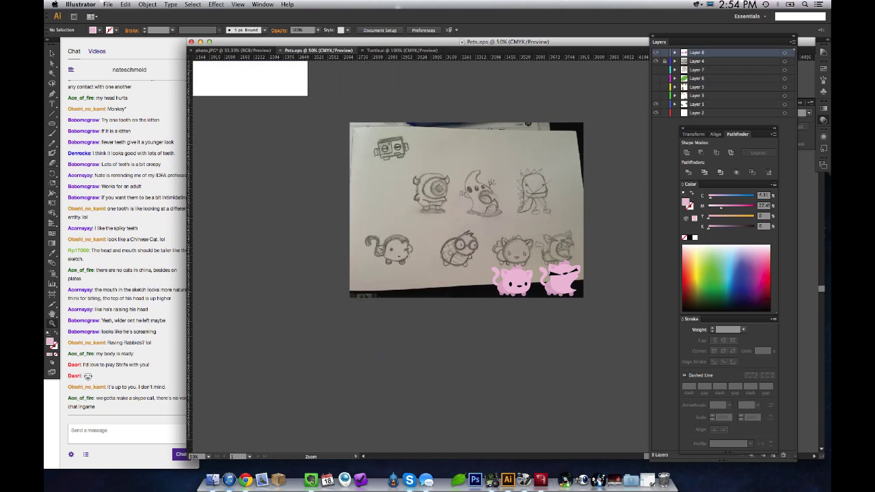
click(656, 87)
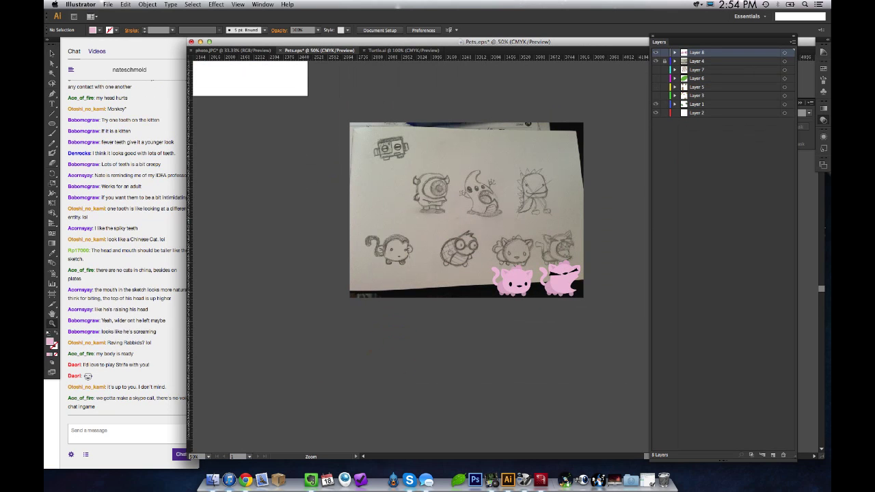
click(656, 96)
click(655, 96)
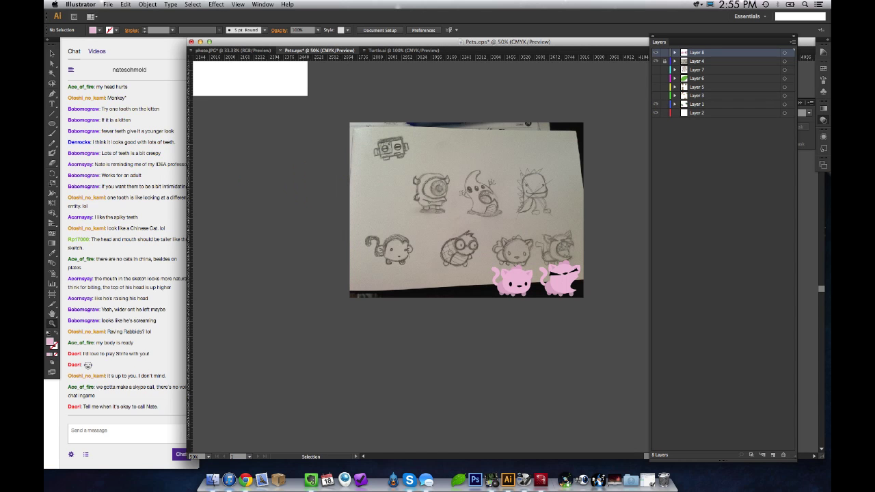
drag(410, 41, 406, 41)
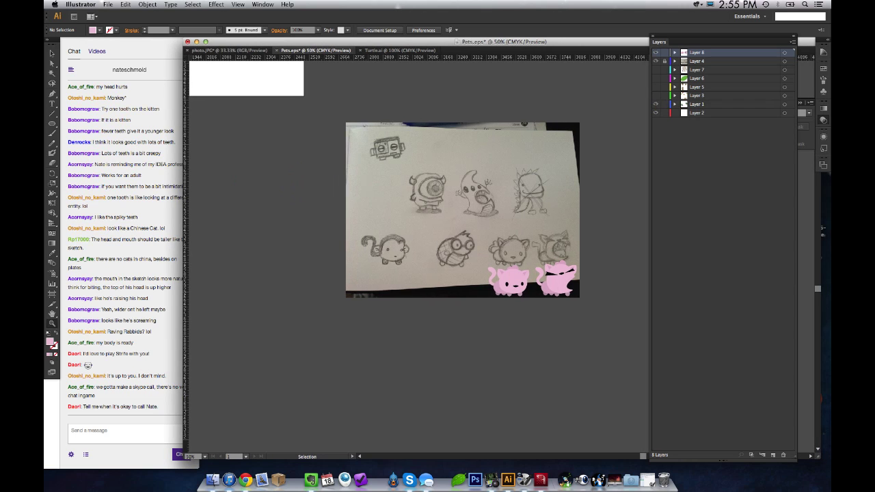
Step: Save Pets.eps, then quit Illustrator with all documents closed, discarding the changes to photo.JPG
key(super+s)
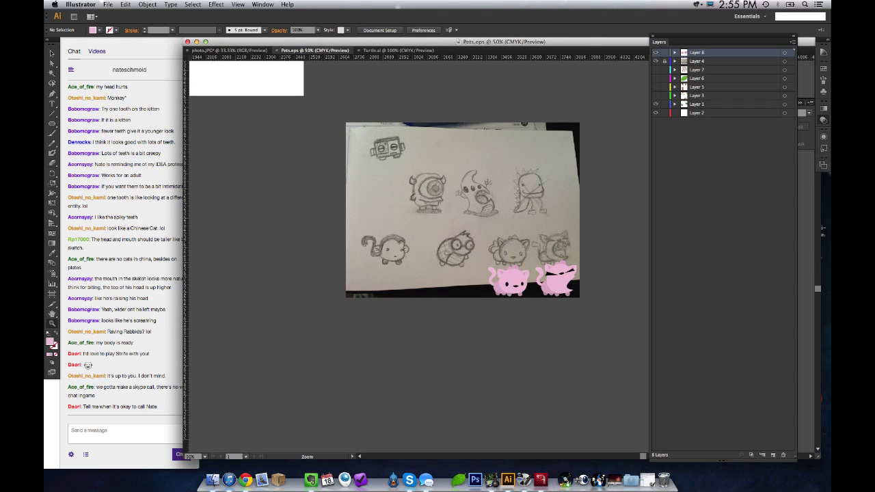
key(super+q)
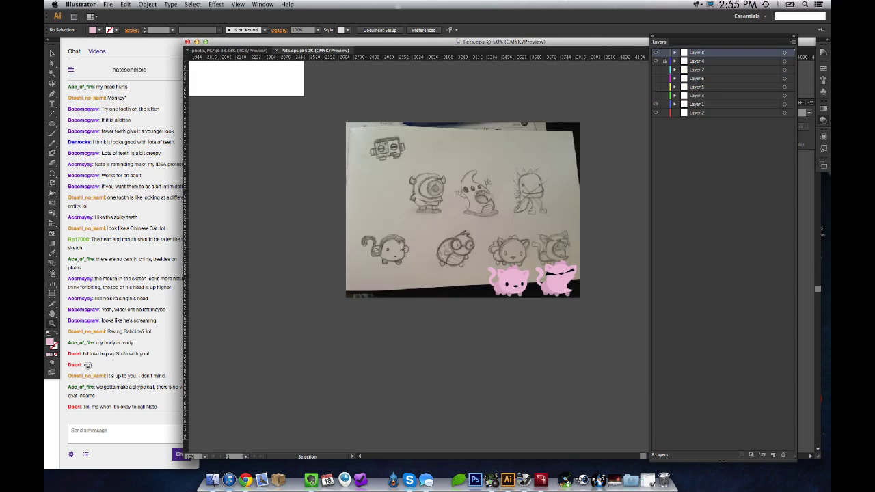
key(super+w)
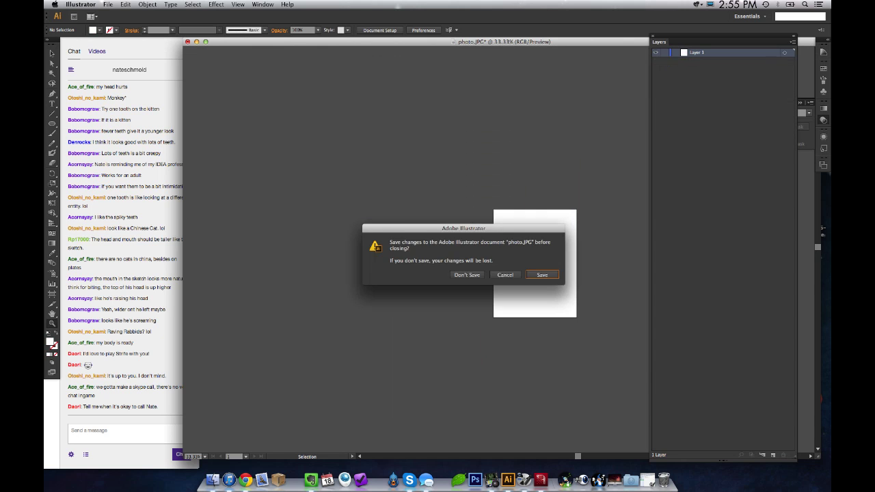
key(super+d)
key(super+q)
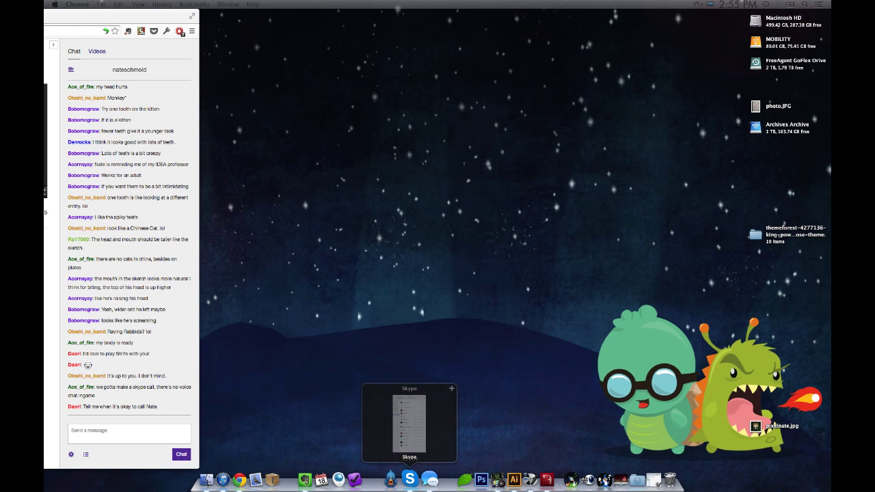
click(409, 480)
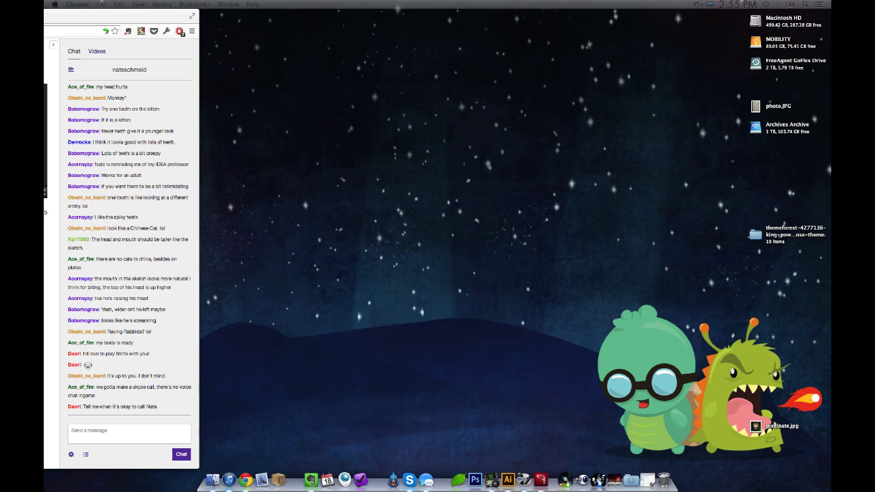
click(507, 478)
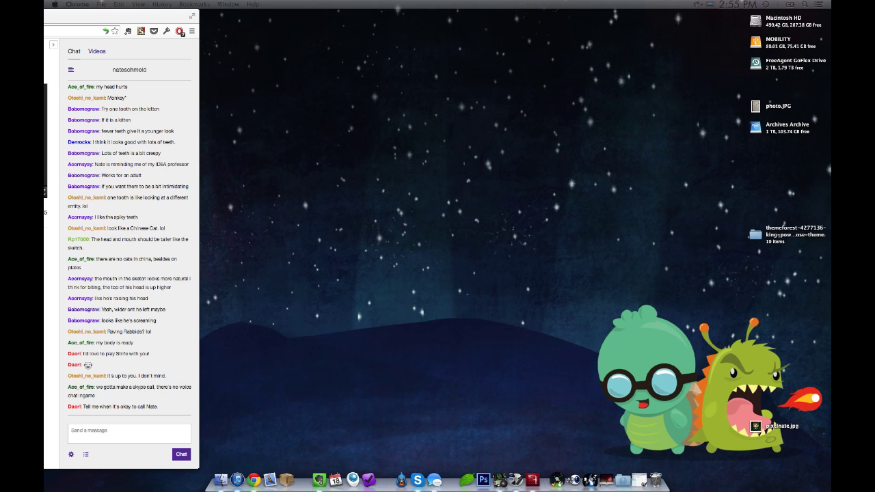
click(424, 369)
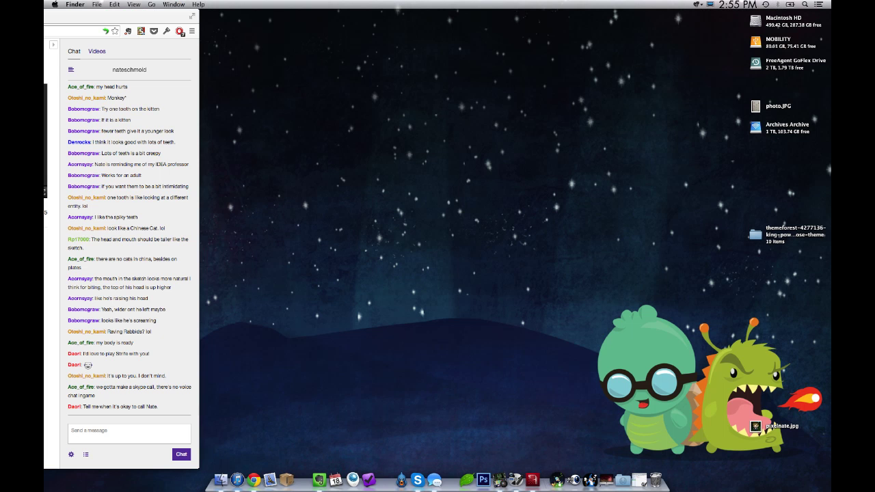
Step: Launch the game Strife by searching for "strife" in the application launcher
key(alt+space)
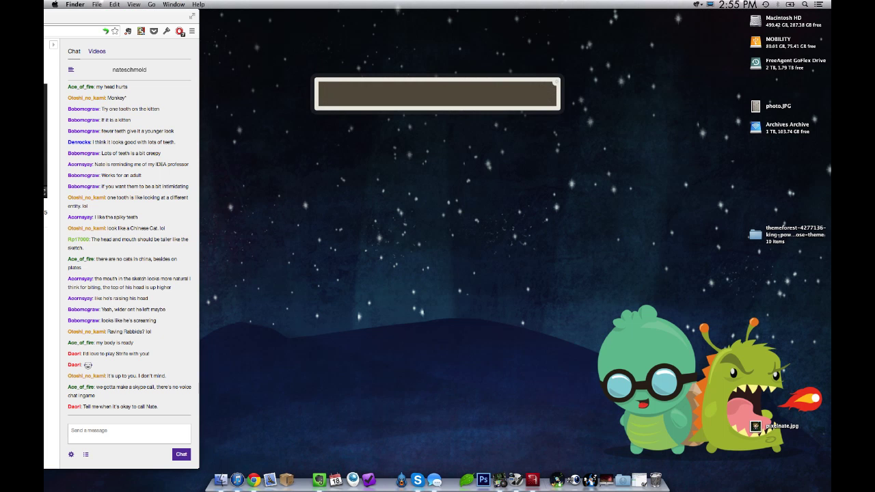
text(strife)
key(Return)
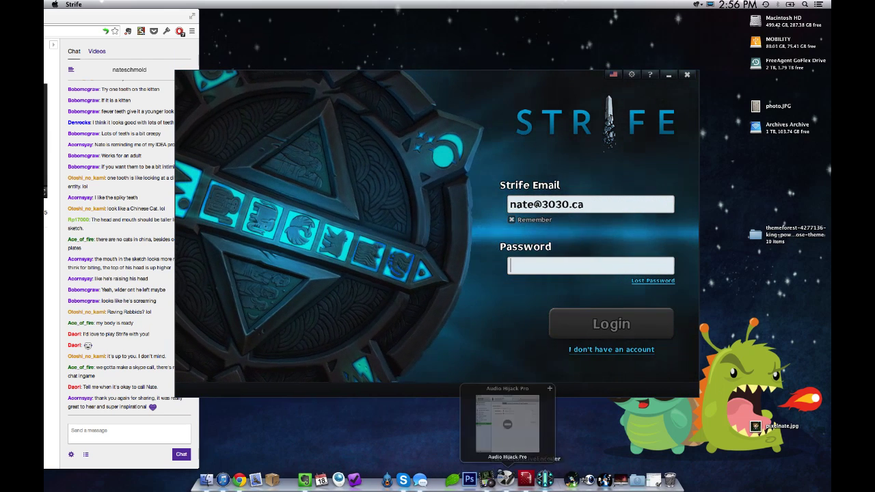
click(491, 479)
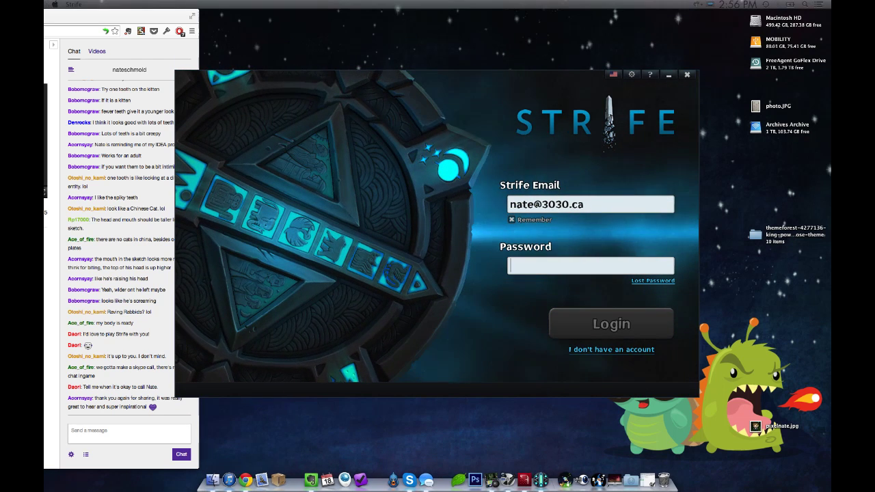